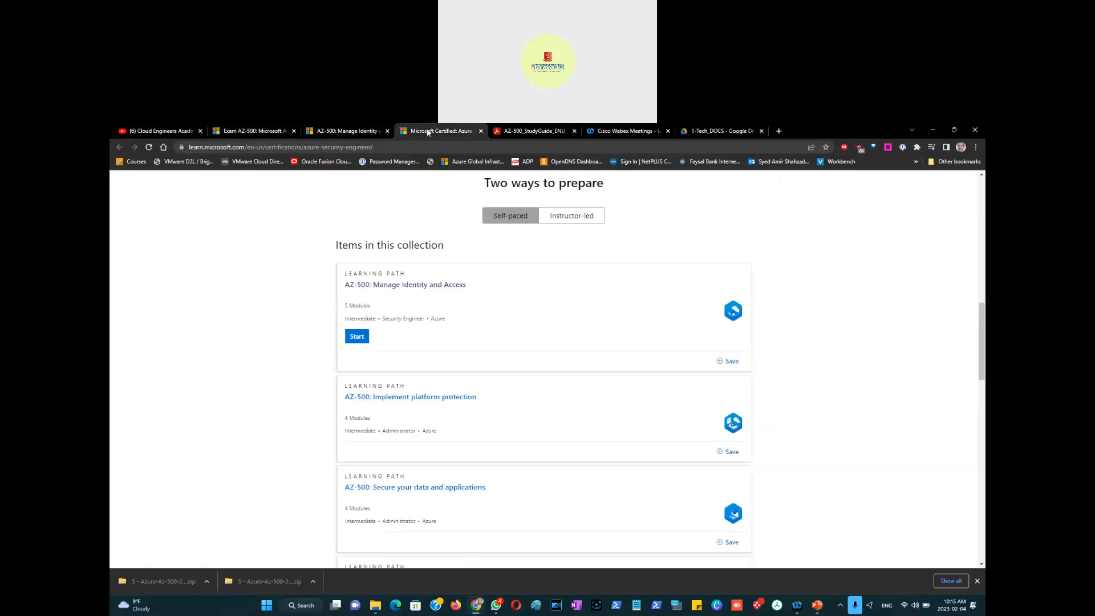
Step: Select the web address of the Exam AZ-500 certification page and switch to WhatsApp
left_click(340, 130)
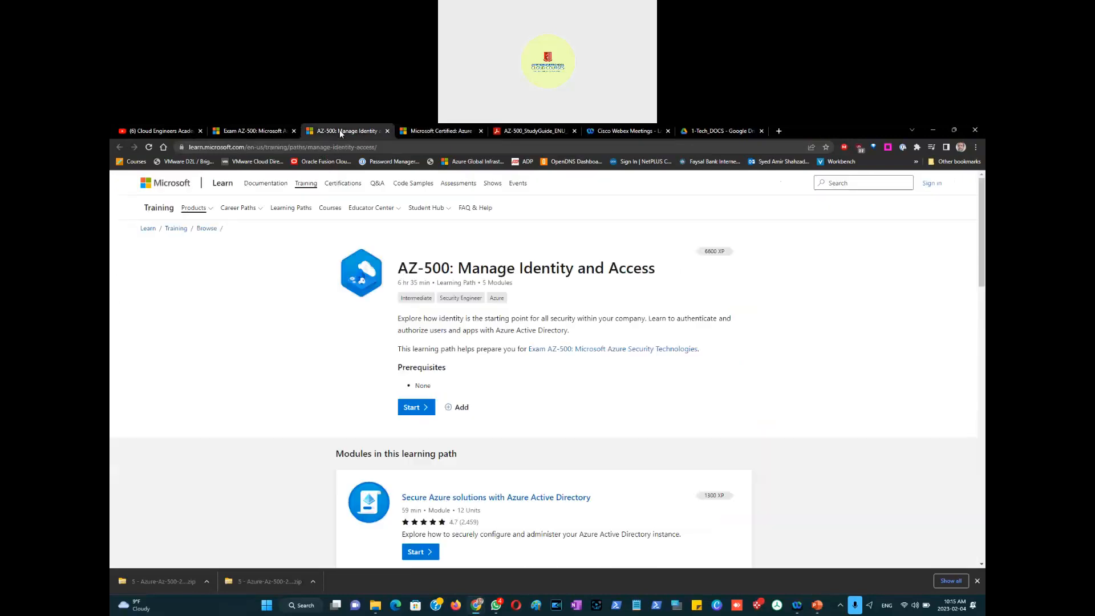
left_click(269, 131)
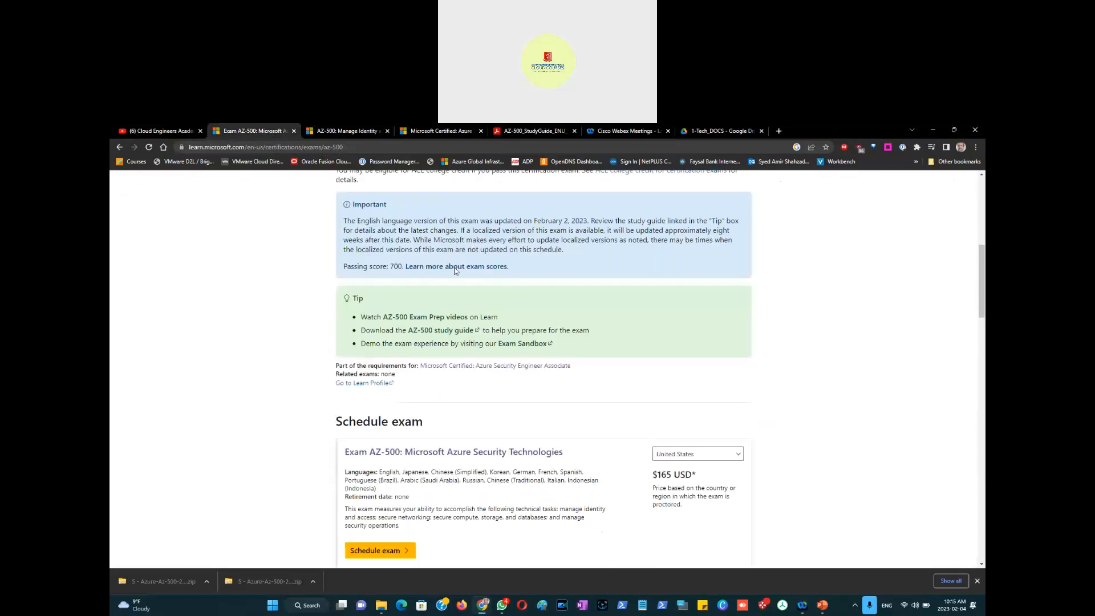
left_click(366, 147)
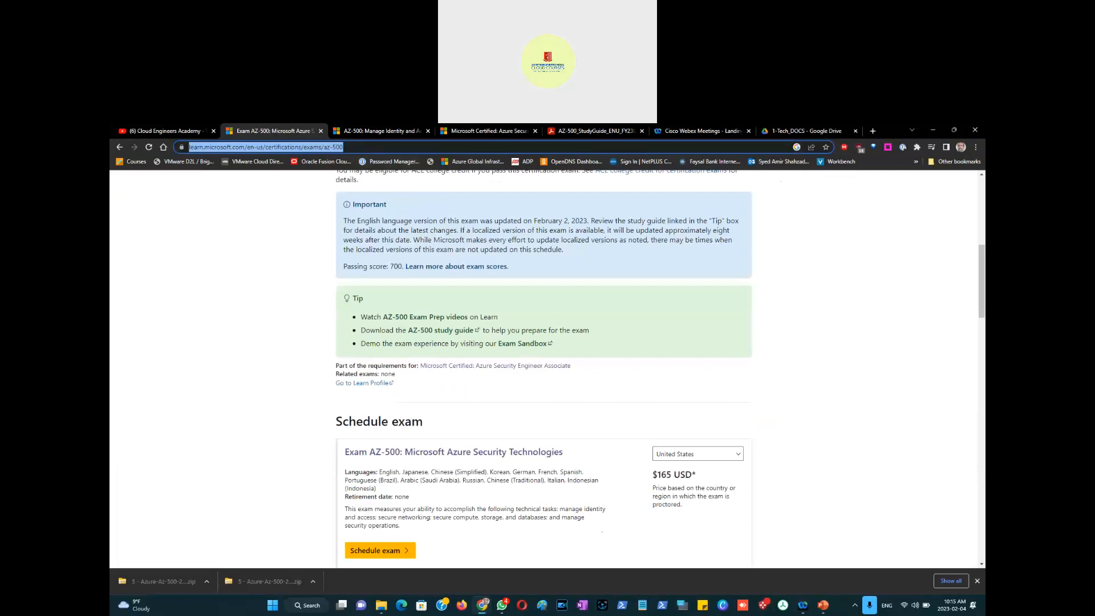
left_click(502, 605)
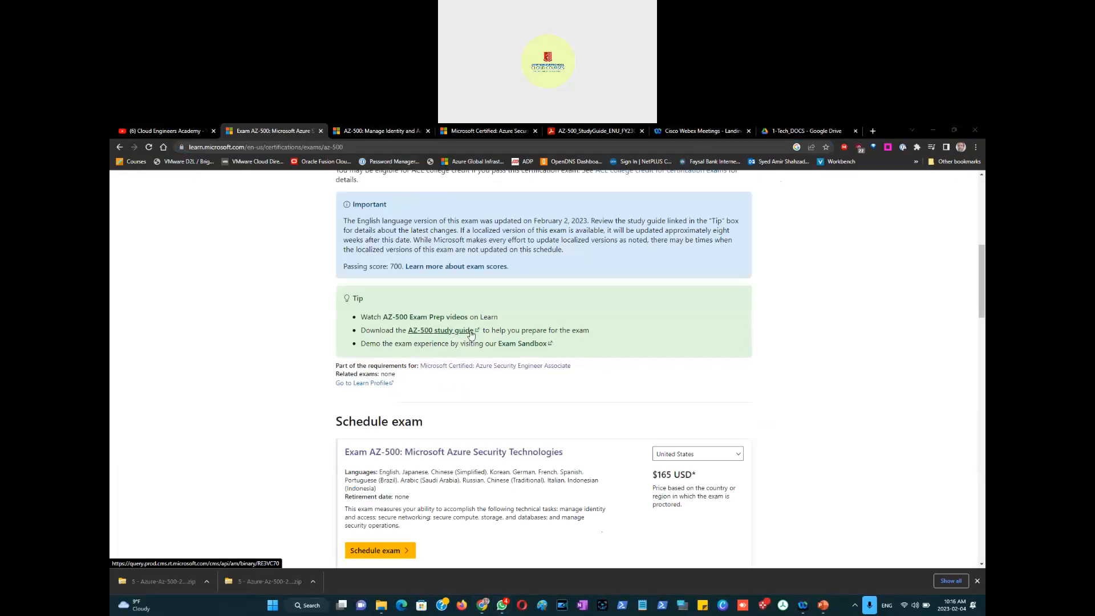
Step: Examine the Skills measured section of the AZ-500 exam page, highlighting the skill areas and their percentage weights
scroll(465, 334, "down", 6)
scroll(470, 331, "down", 2)
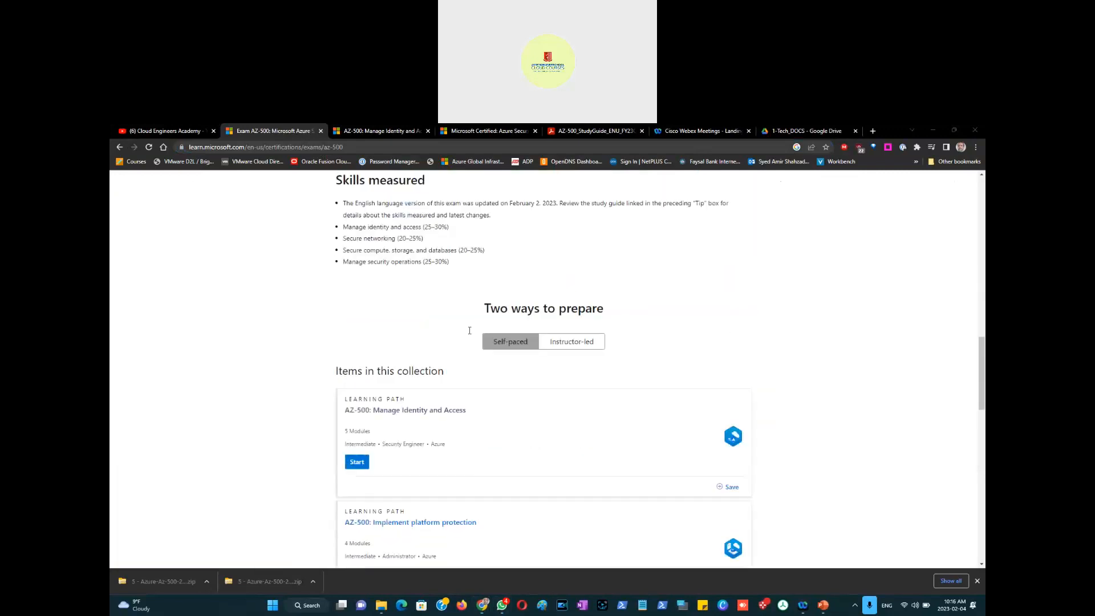
scroll(469, 331, "up", 2)
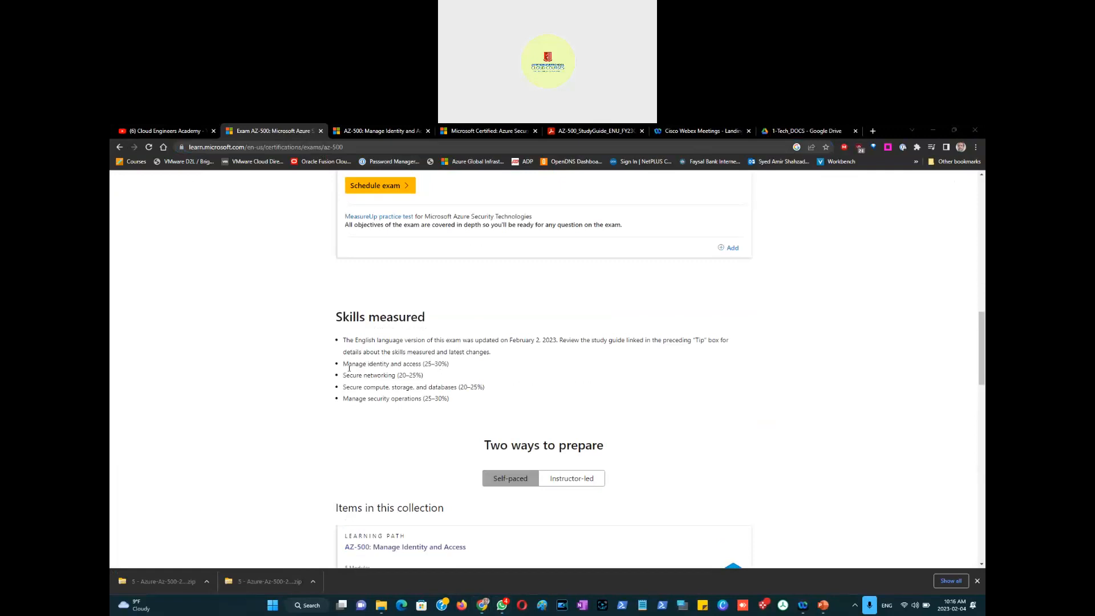
left_click_drag(373, 363, 427, 363)
left_click(379, 369)
left_click_drag(370, 365, 425, 378)
left_click_drag(459, 387, 495, 394)
left_click_drag(423, 398, 478, 405)
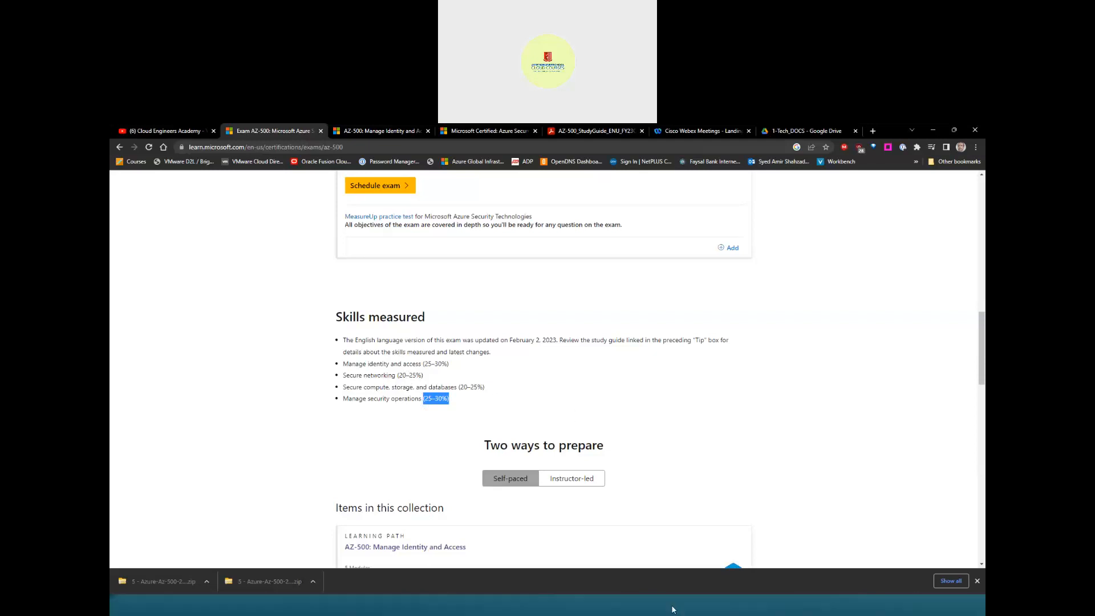
Step: Open a new Notepad note and write the heading "Az-104 Exam DUMP (Sample Questions) Latest Ones"
left_click(643, 608)
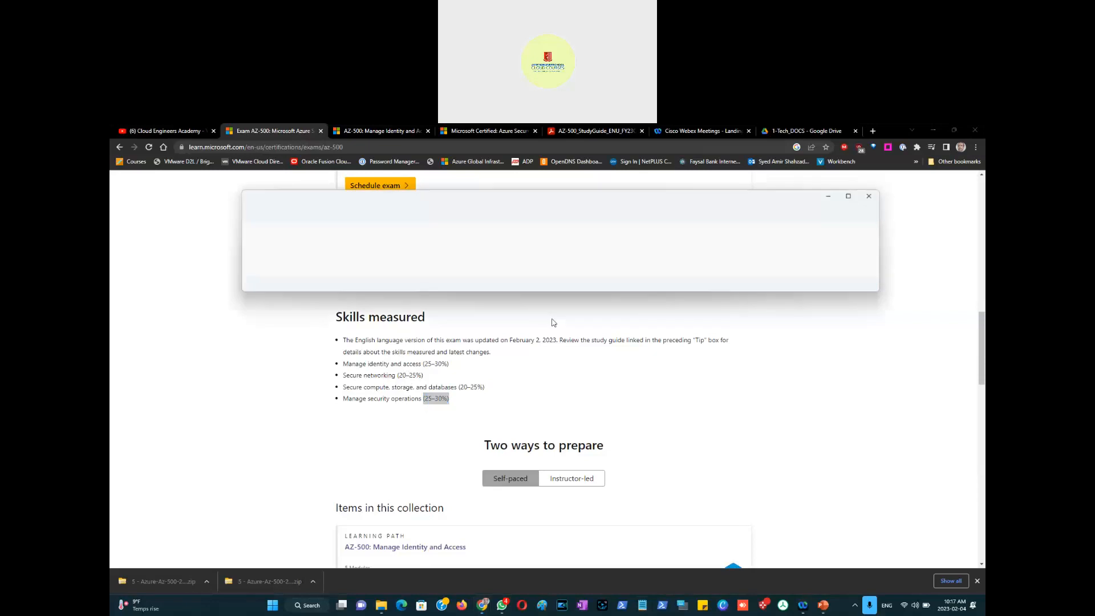
type("Az-104 ")
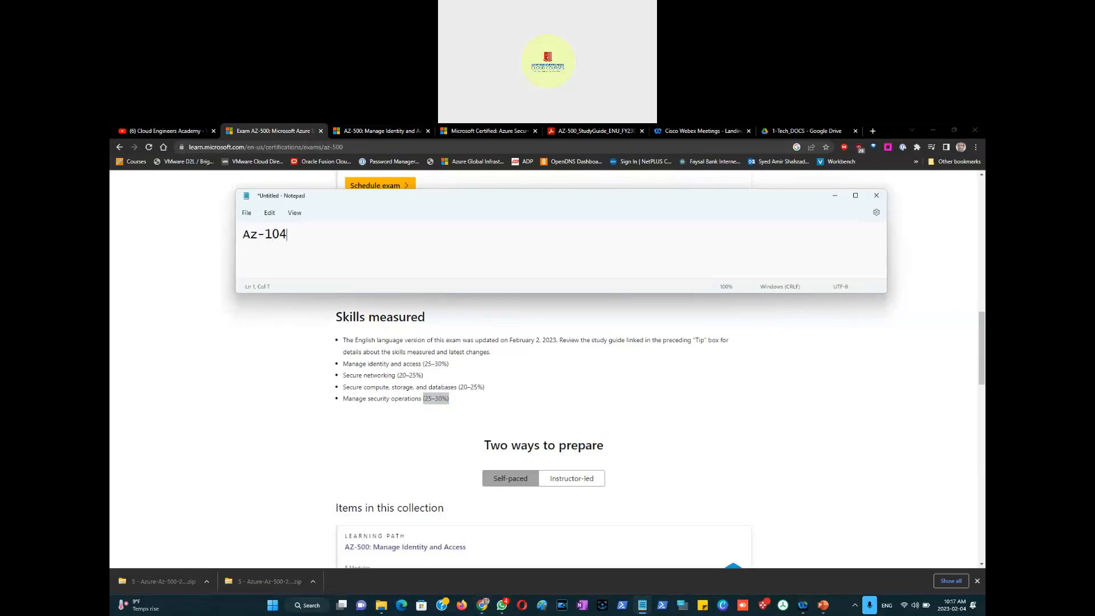
type("Exam DUMP (Sample Qu")
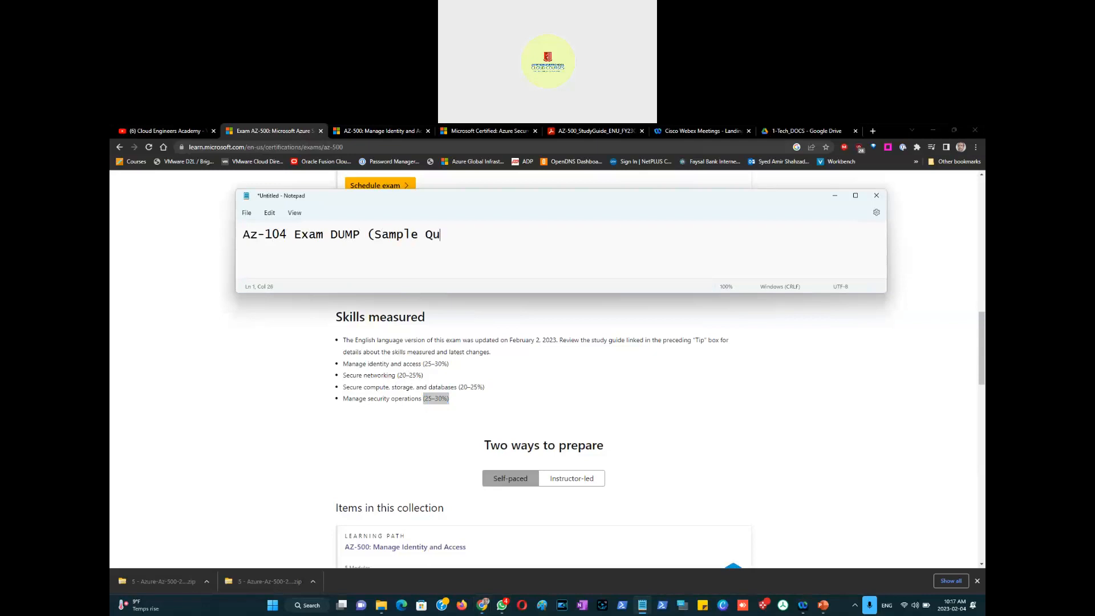
type("estions)")
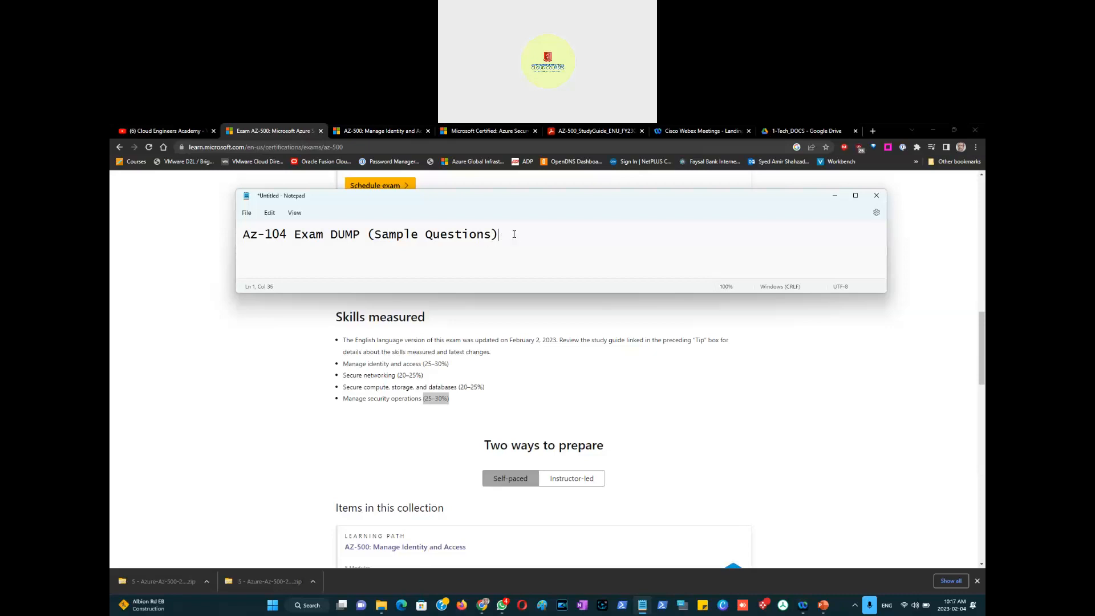
type("Latest Ones")
key("Return")
type("www.examco")
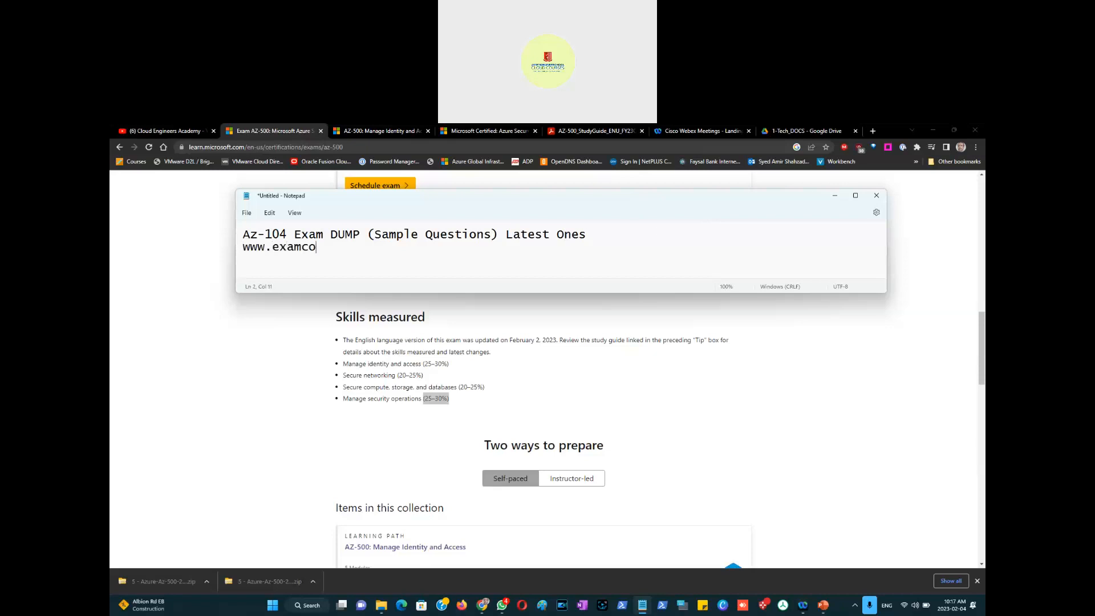
type("llection.com")
key("Return")
type("www.prepaway.com")
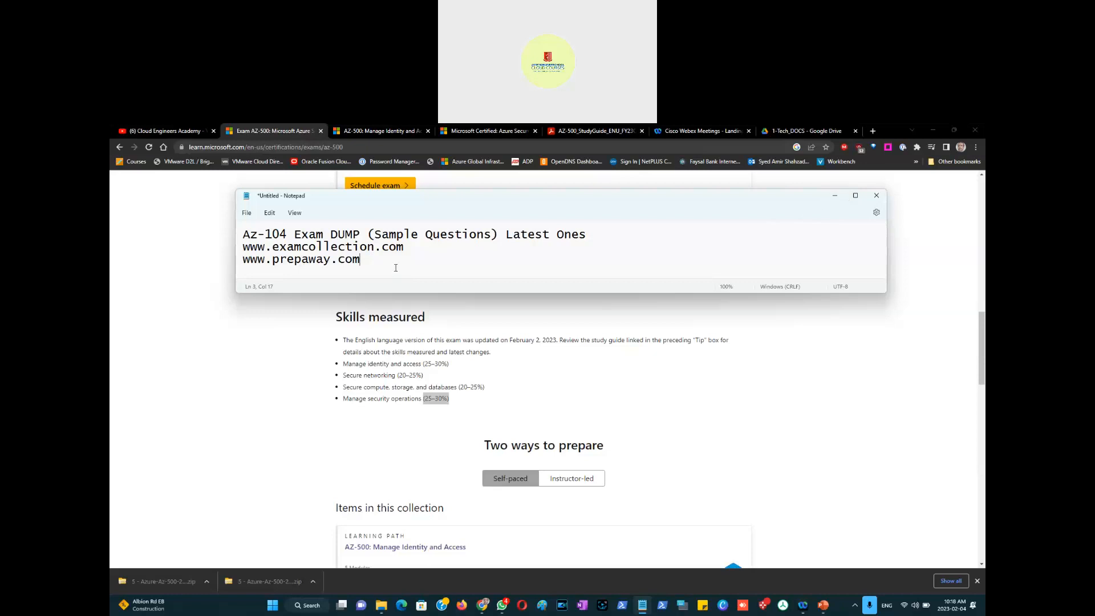
Step: Leave a blank line after the websites and write "Az-104 and Az-500 not interdependent"
key("Return")
key("Return")
type("We")
key("BackSpace")
key("BackSpace")
key("BackSpace")
type("Az-104")
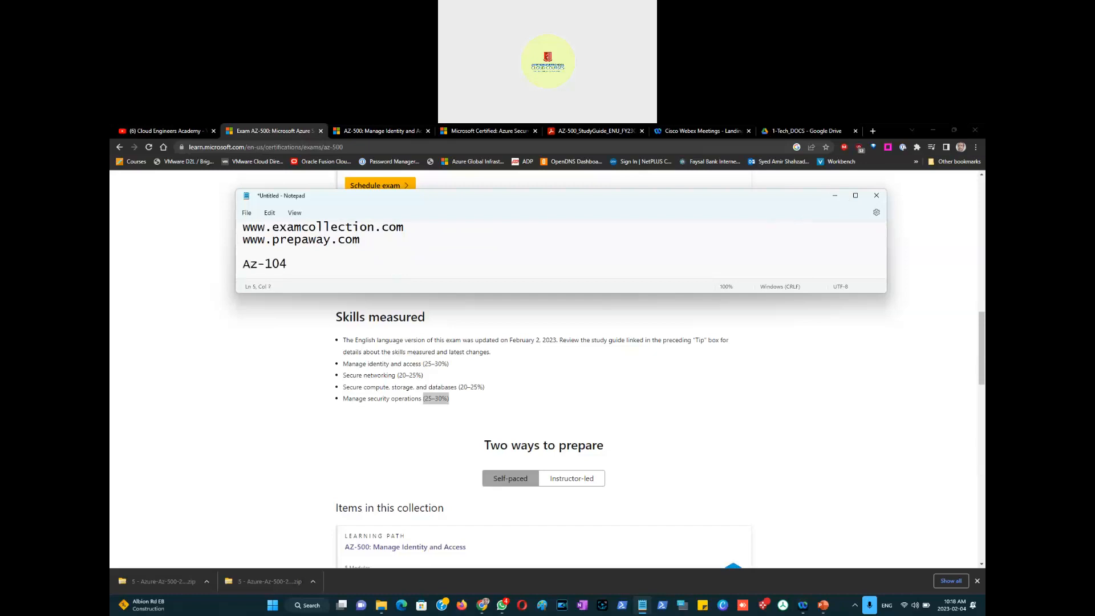
type(" and Az-500")
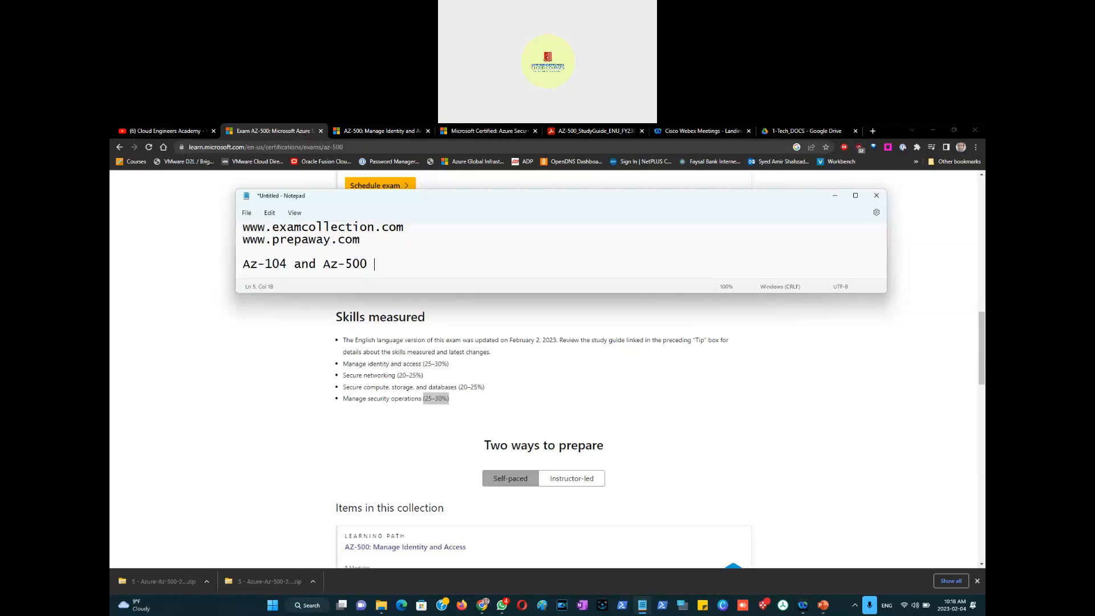
type(" not interdependent")
Step: Add the lines "Az-104 Azure Administration" and "Az-500 Azure Security" to the note
key("Return")
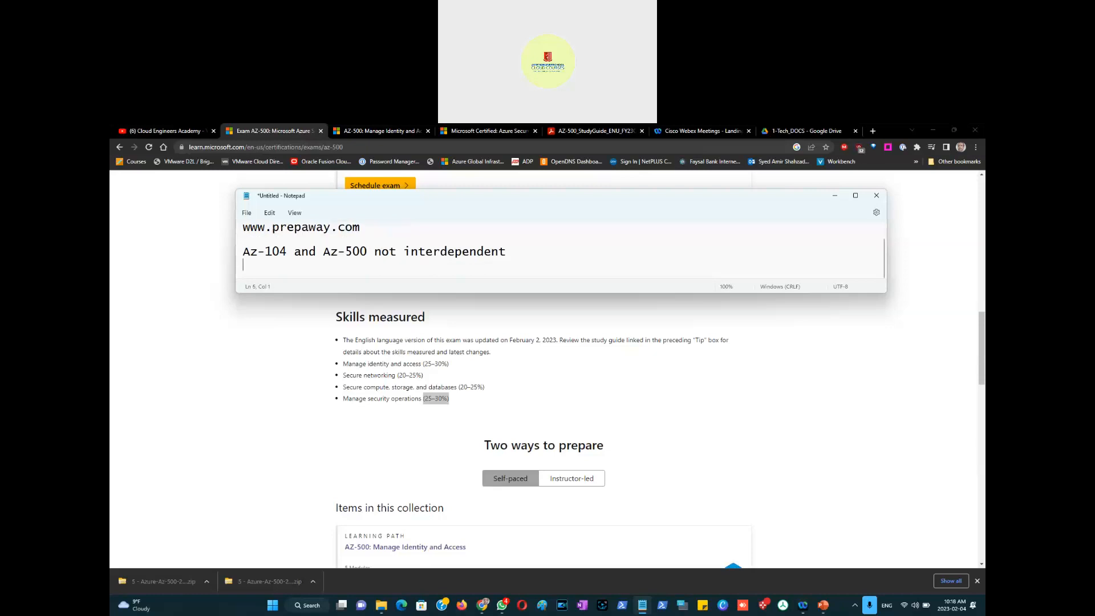
type("Az-104 Azure Administra")
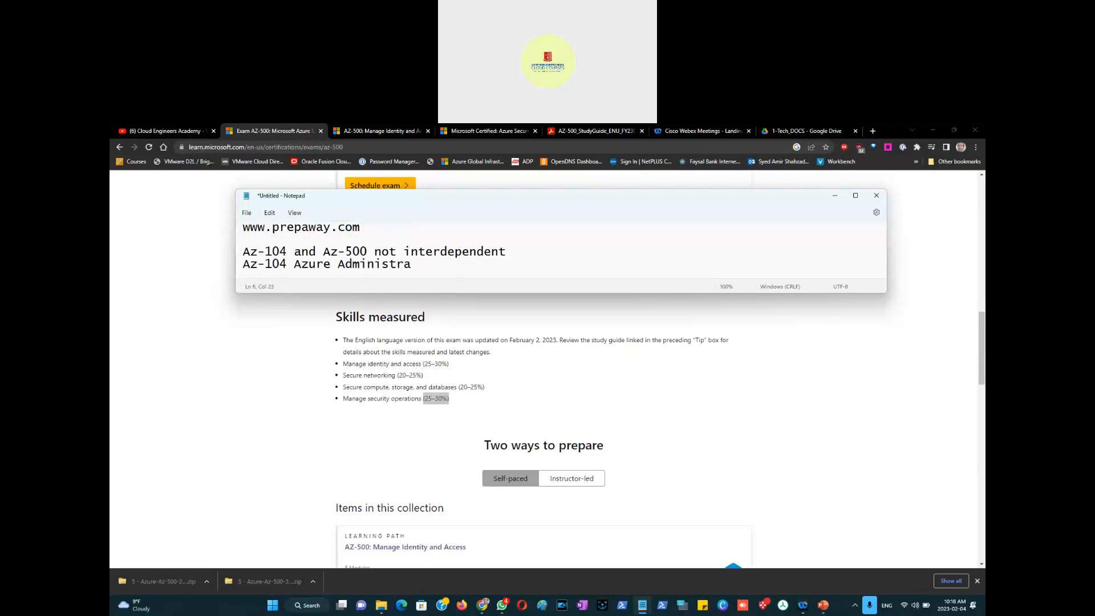
type("tion")
key("Return")
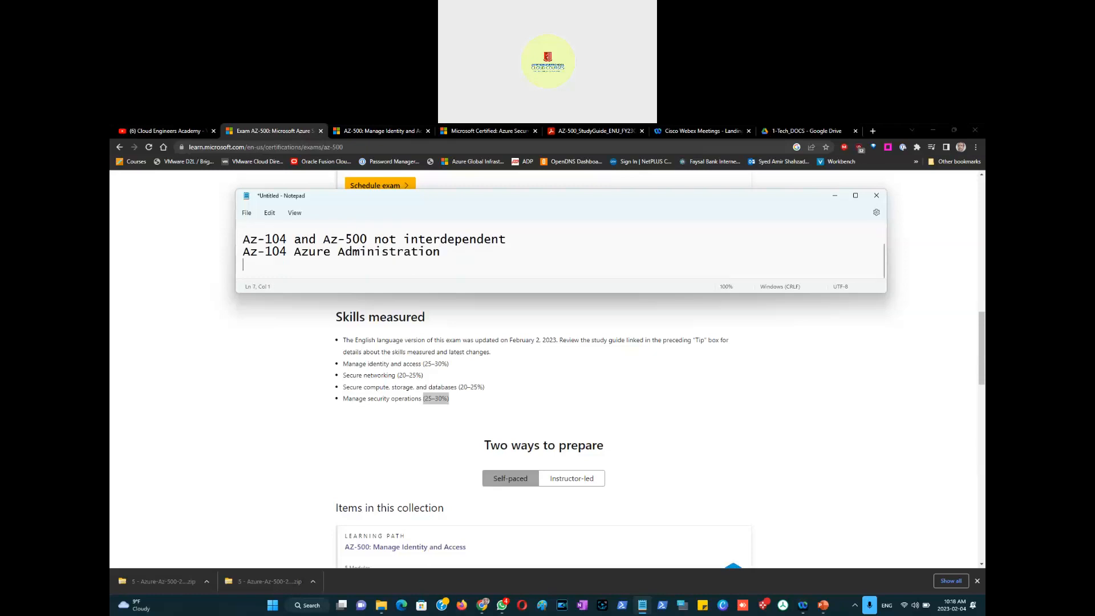
type("Az-500 Azure Security")
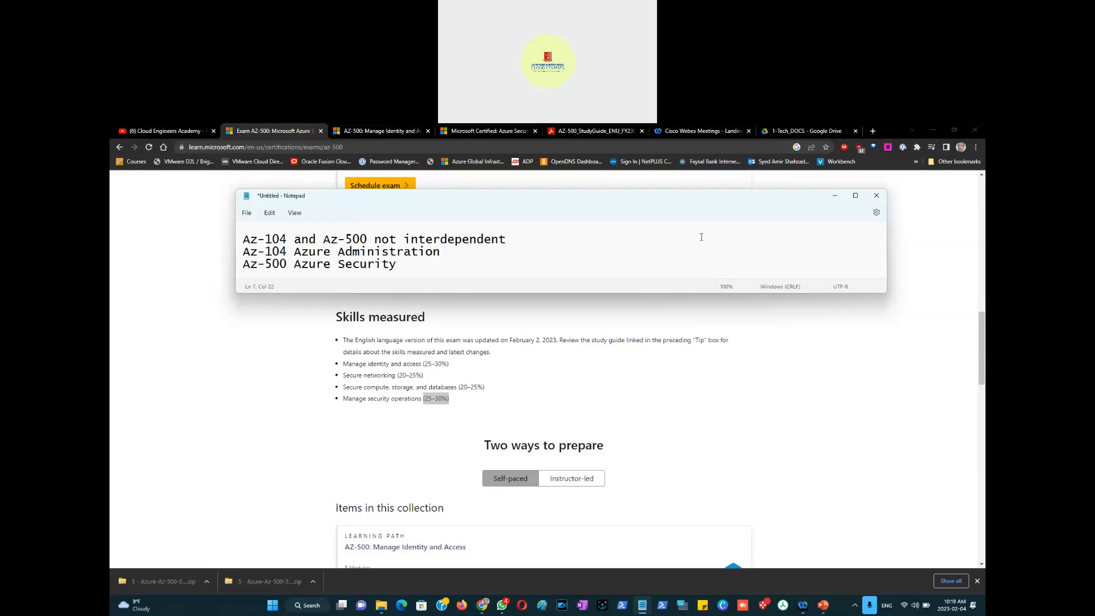
Step: Maximize the note and append "- We must know the Azure IaaS Cloud environment" to the Azure Administration line
left_click(855, 195)
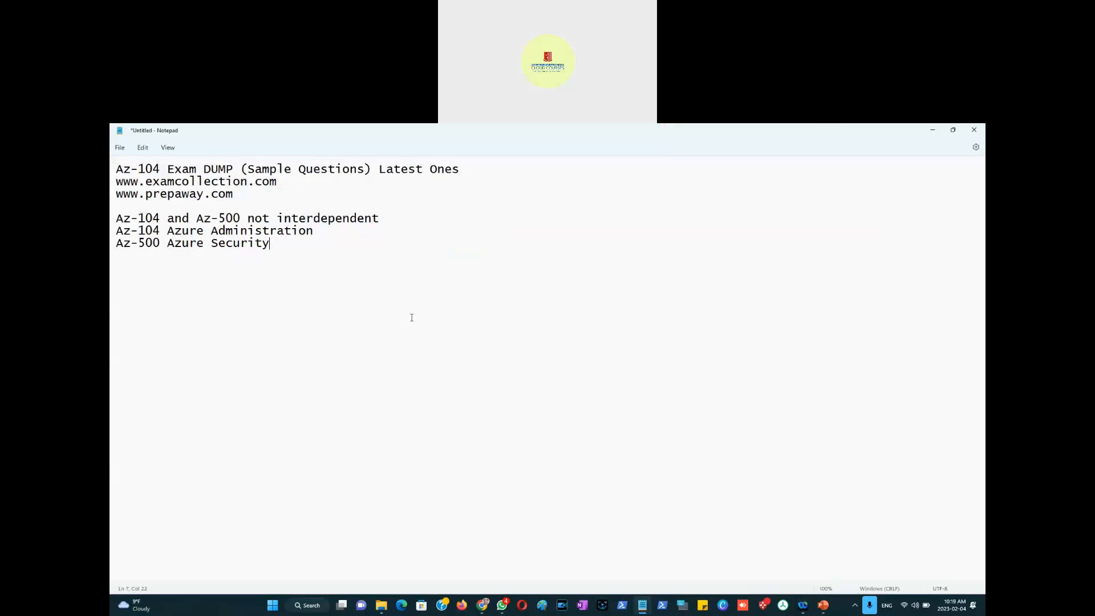
left_click(327, 230)
type("- We must know the")
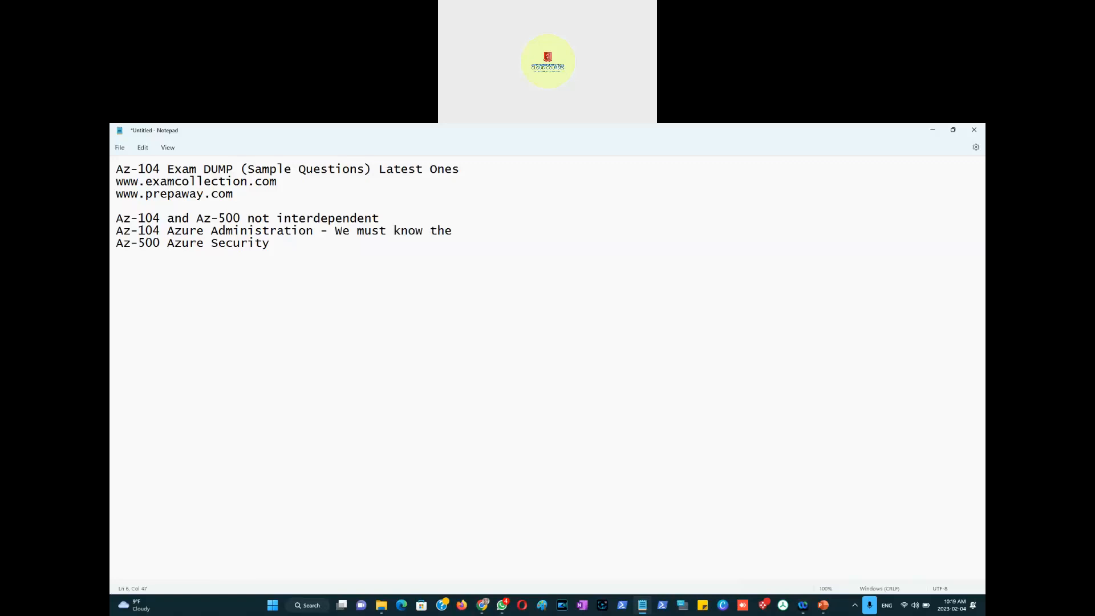
type(" Azure IaaS enviro")
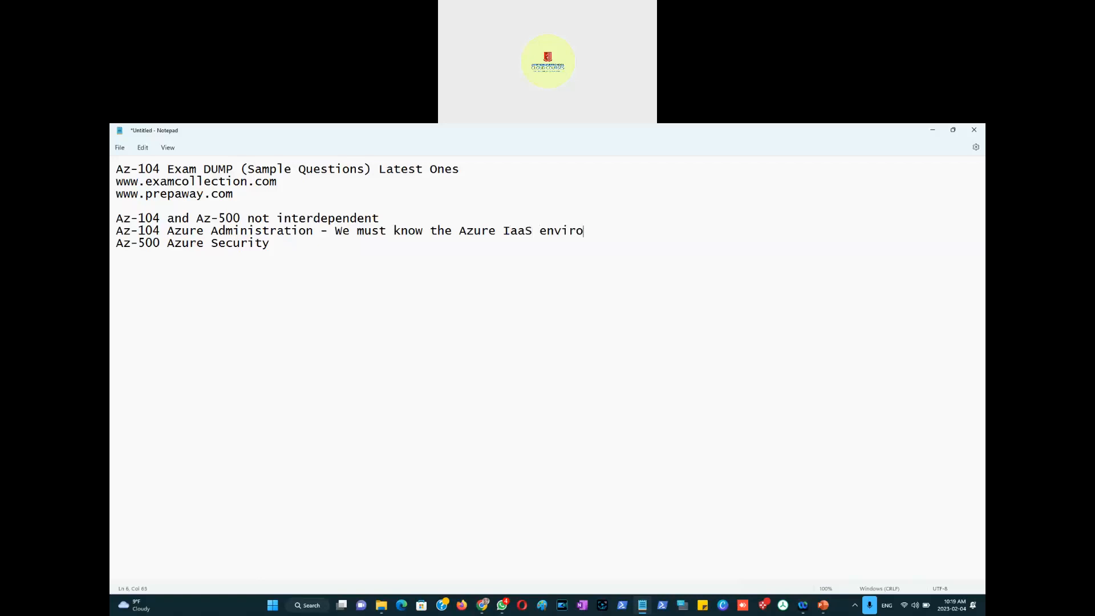
type("nment")
key("Left")
key("Left")
key("Left")
key("Left")
key("Left")
key("Left")
type("Cloud environment")
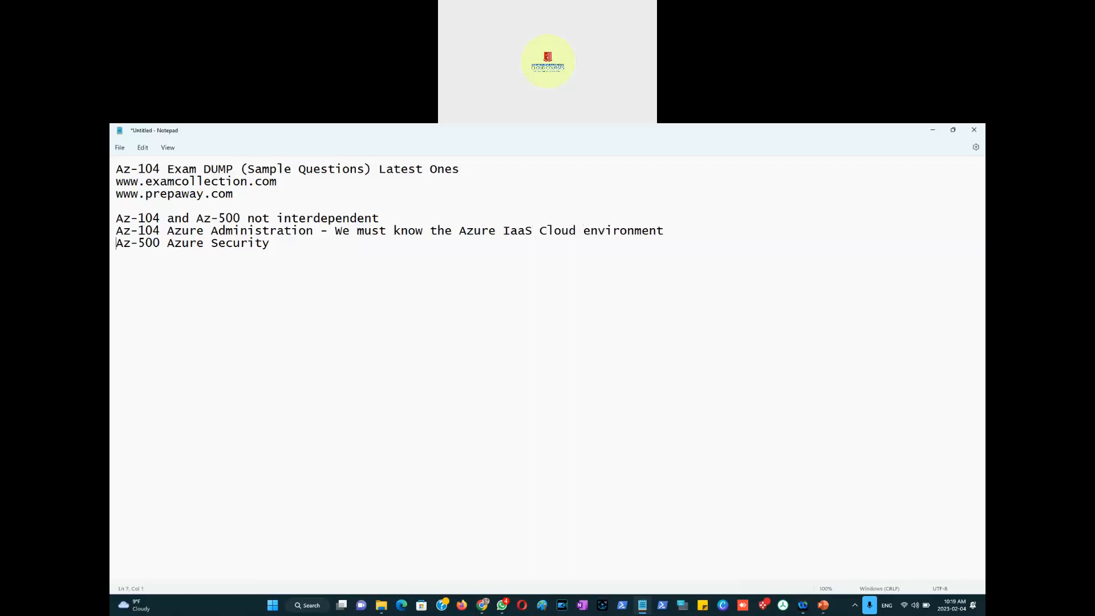
type(" inside-out top-to-")
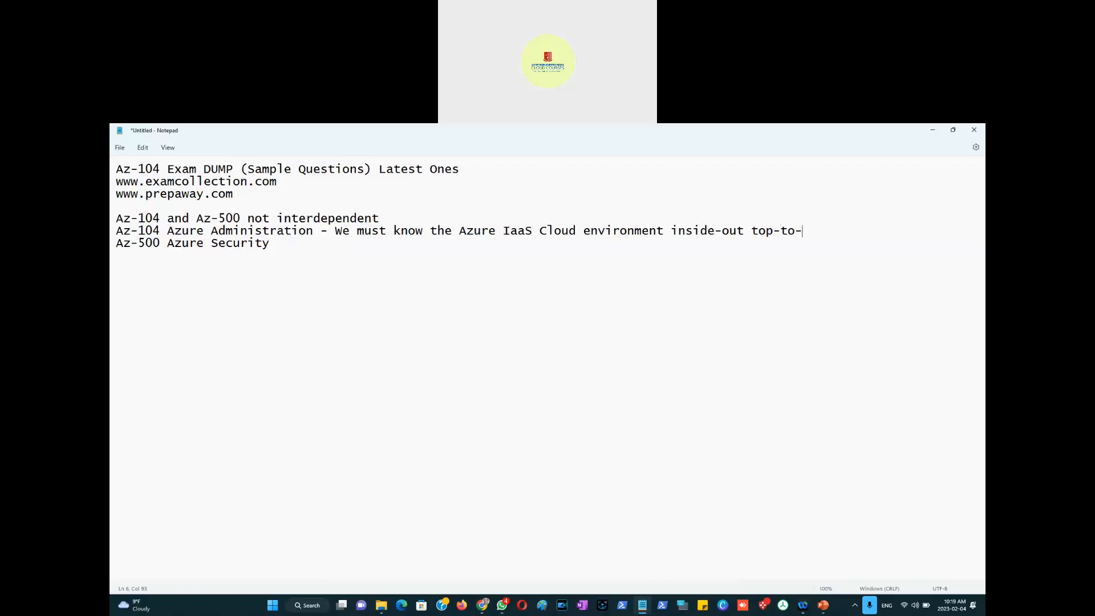
type("bottom in order")
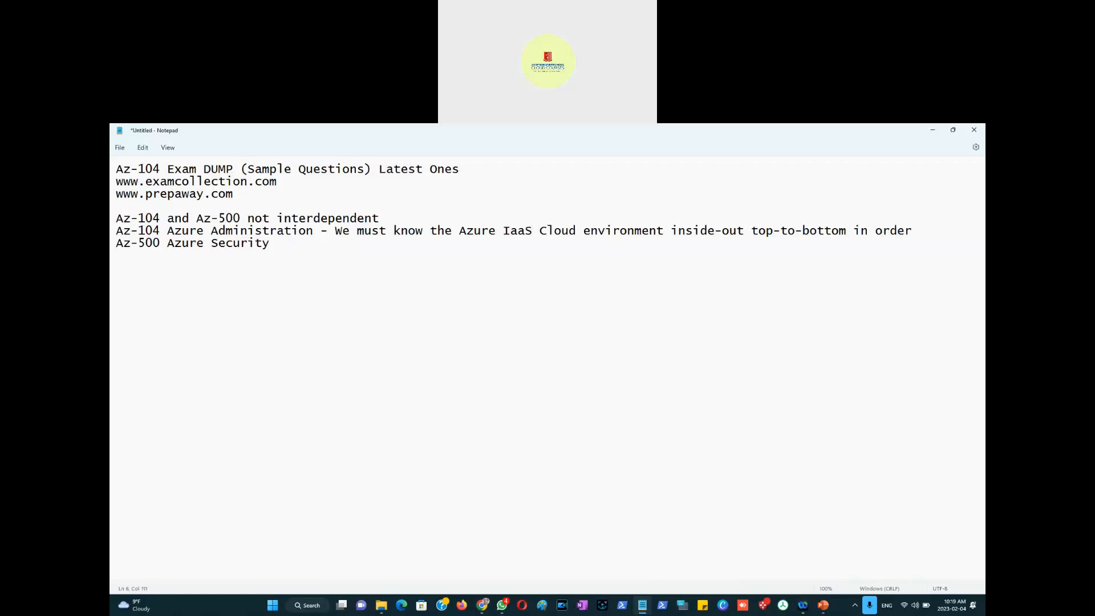
type(" to Secure it")
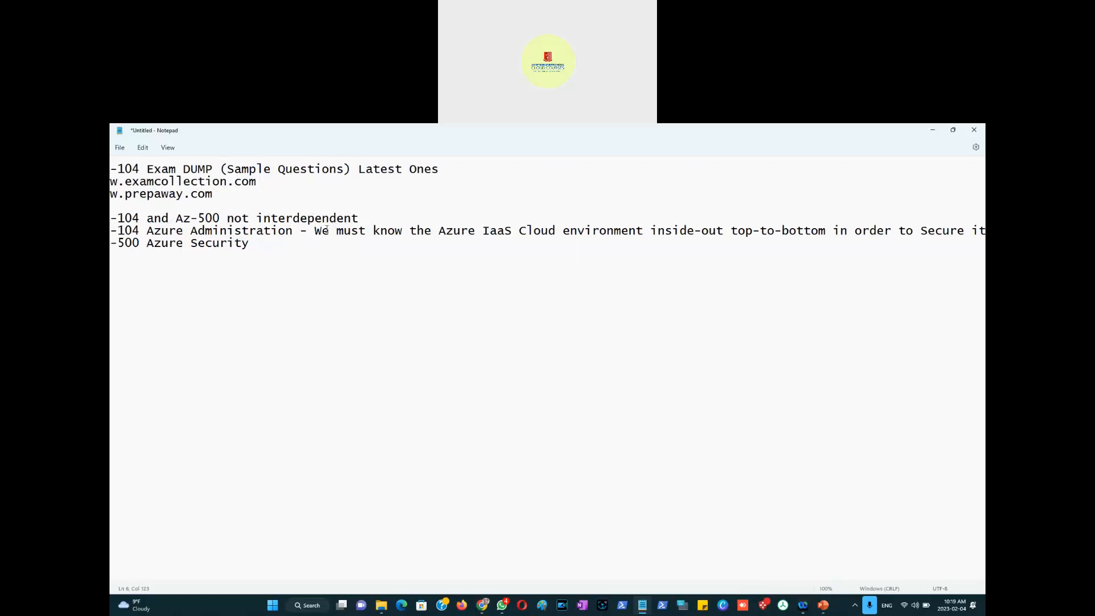
Step: Move the "We must know the Azure IaaS Cloud environment…" sentence onto its own line below Azure Security, separated by a blank line
key("Home")
key("Right")
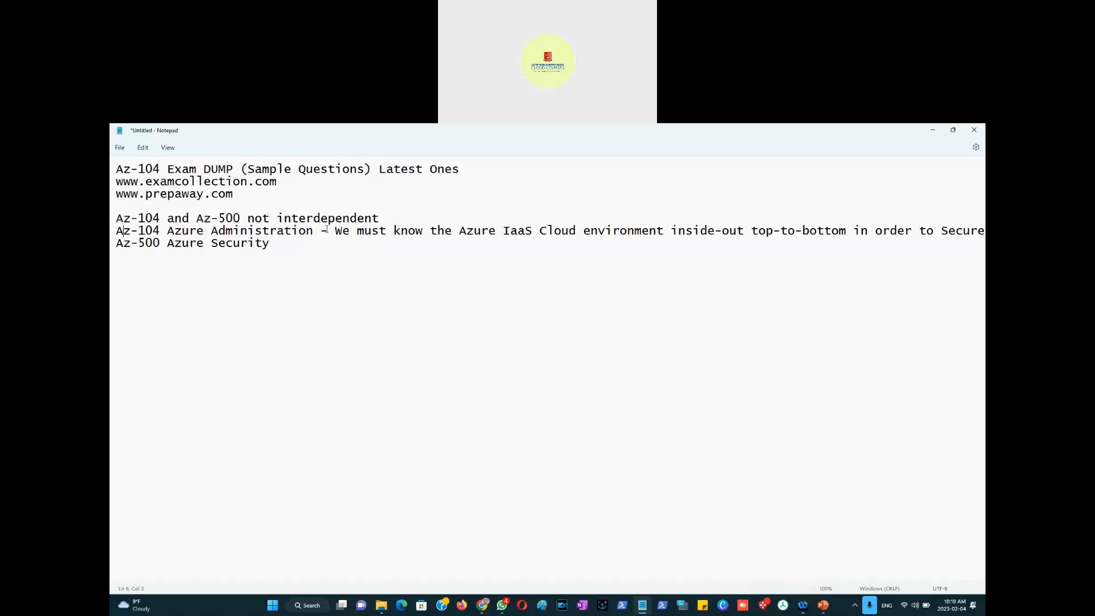
key("Right")
key("Right")
key("Right")
key("Right")
key("Right")
key("Right")
key("Right")
key("Right")
key("Right")
key("Right")
key("Right")
key("Right")
key("Right")
key("Right")
key("shift+Down")
key("shift+Left")
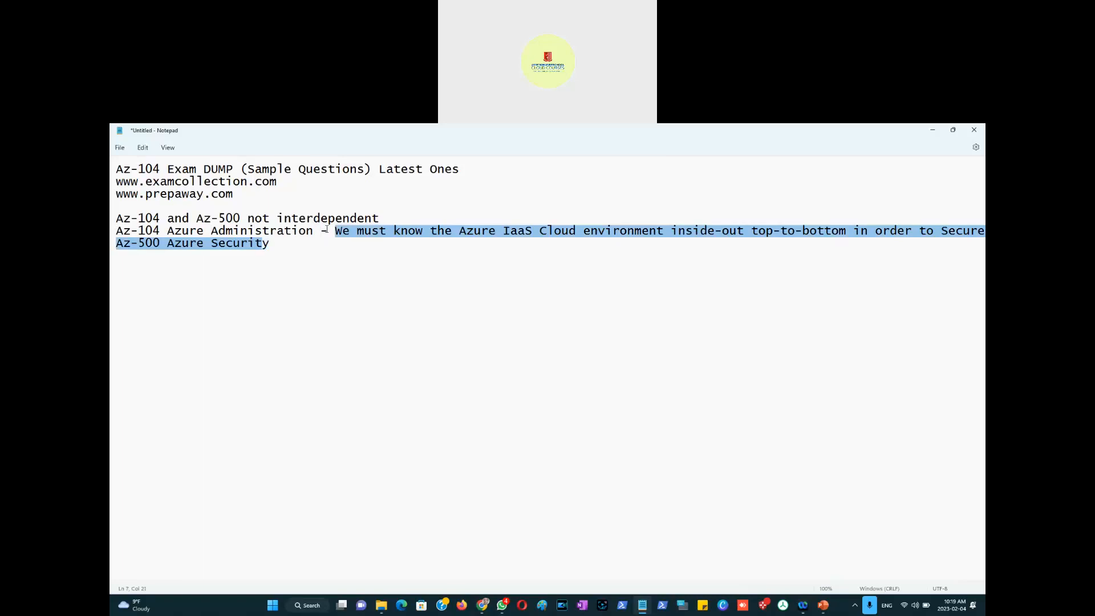
key("shift+Left")
key("shift+Left")
key("shift+Left")
key("shift+Left")
key("shift+Left")
key("shift+Left")
key("shift+Left")
key("shift+Left")
key("shift+Left")
key("shift+Left")
key("shift+Left")
key("shift+Left")
key("shift+Left")
key("shift+Left")
key("shift+Left")
key("shift+Left")
key("shift+Left")
key("shift+Left")
key("shift+Left")
key("shift+Left")
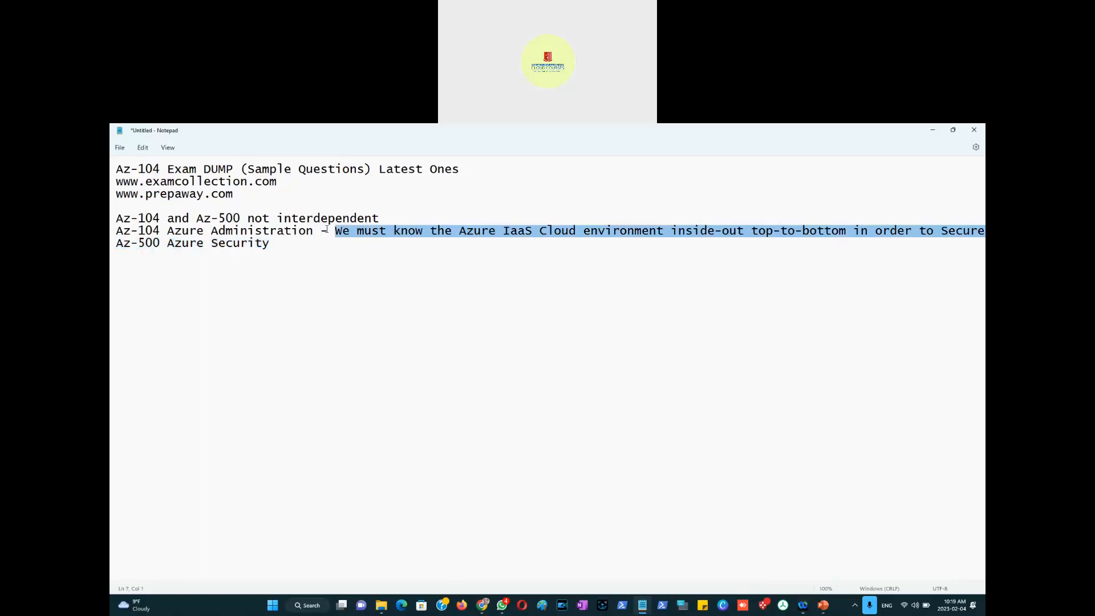
scroll(327, 230, "right", 2)
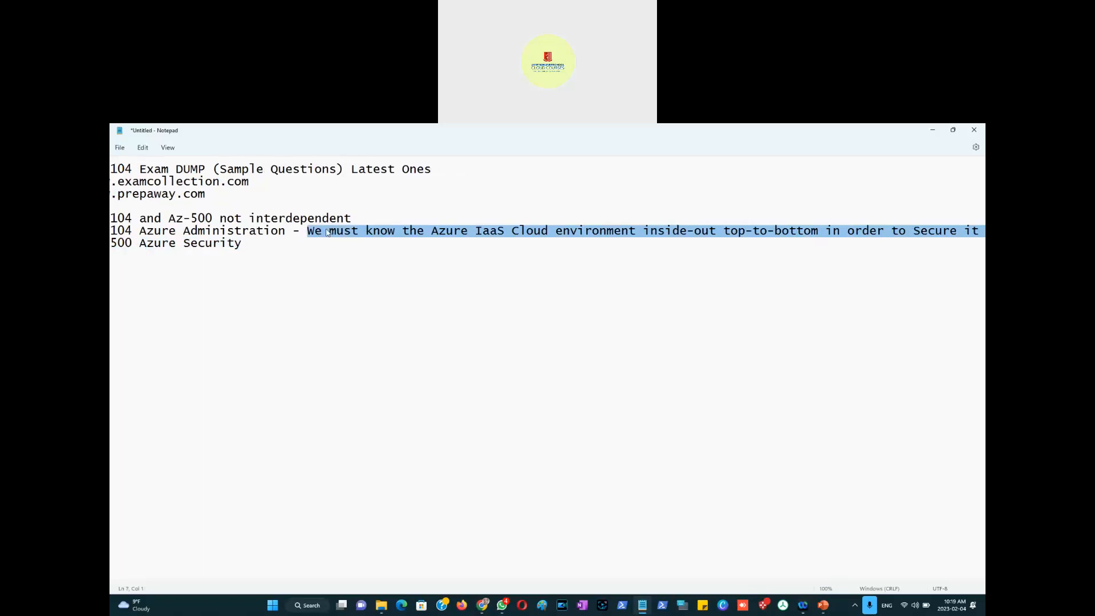
key("ctrl+x")
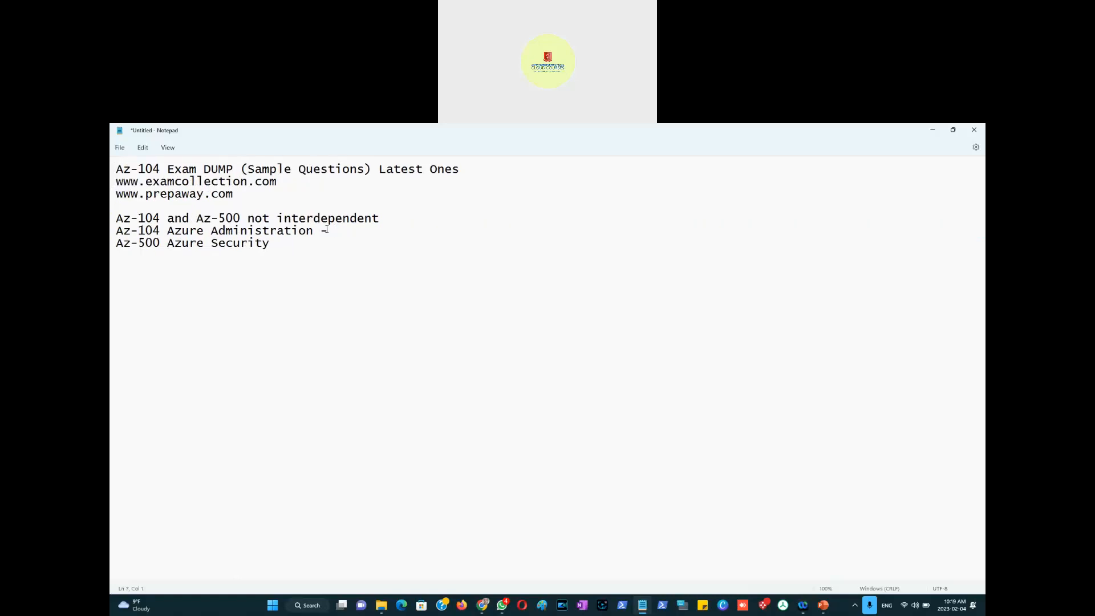
key("Return")
key("ctrl+v")
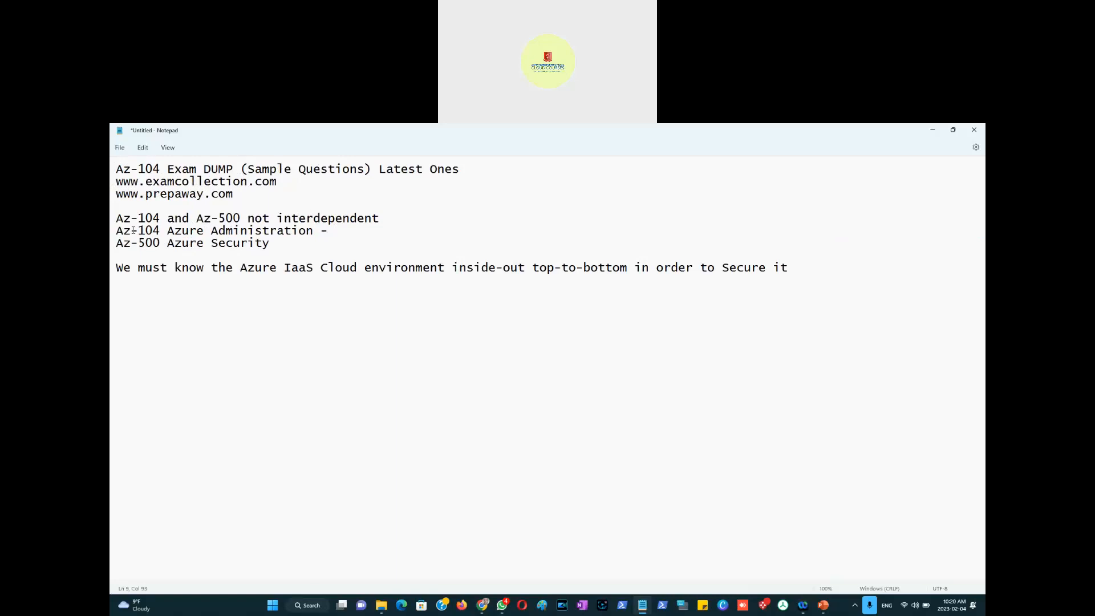
Step: Highlight the two certification lines, select the full text of the note, and return to the AZ-500 exam page
left_click_drag(117, 230, 313, 231)
left_click_drag(117, 242, 296, 250)
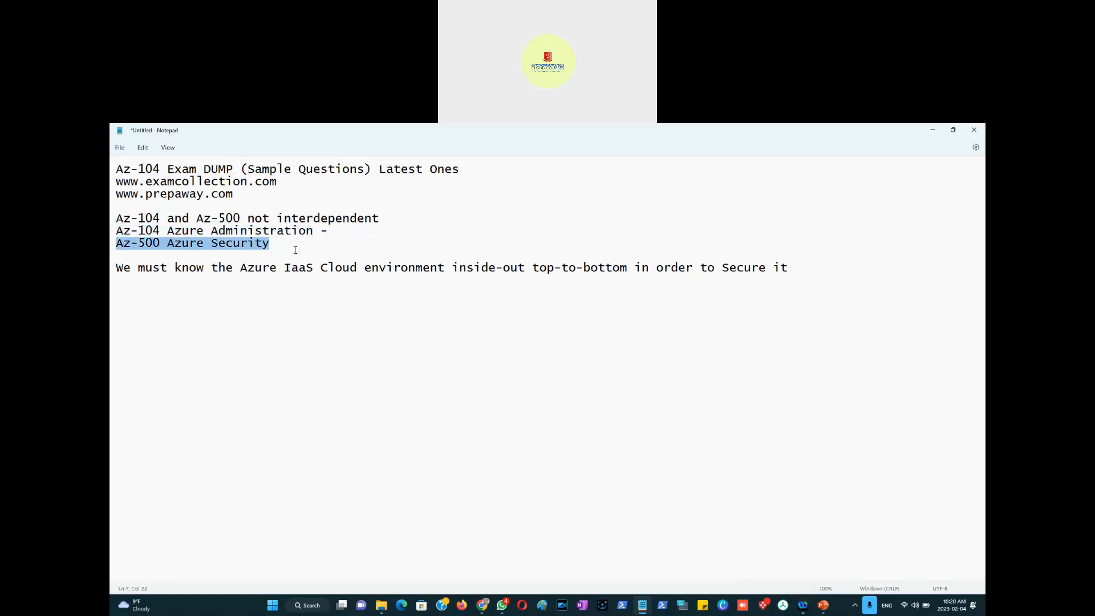
left_click_drag(796, 268, 117, 171)
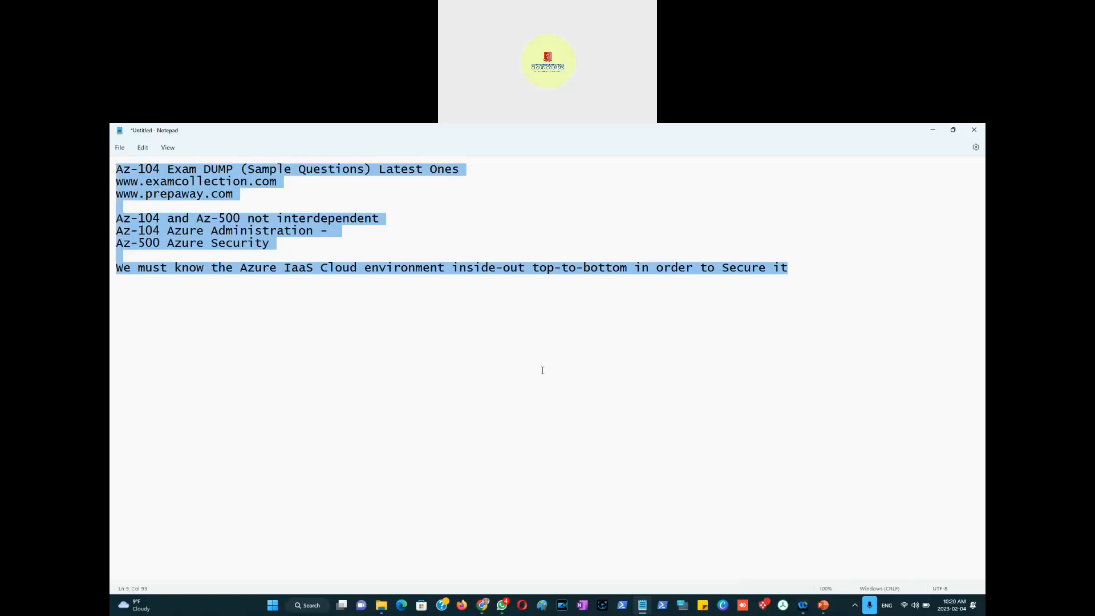
key("alt+Tab")
left_click(932, 133)
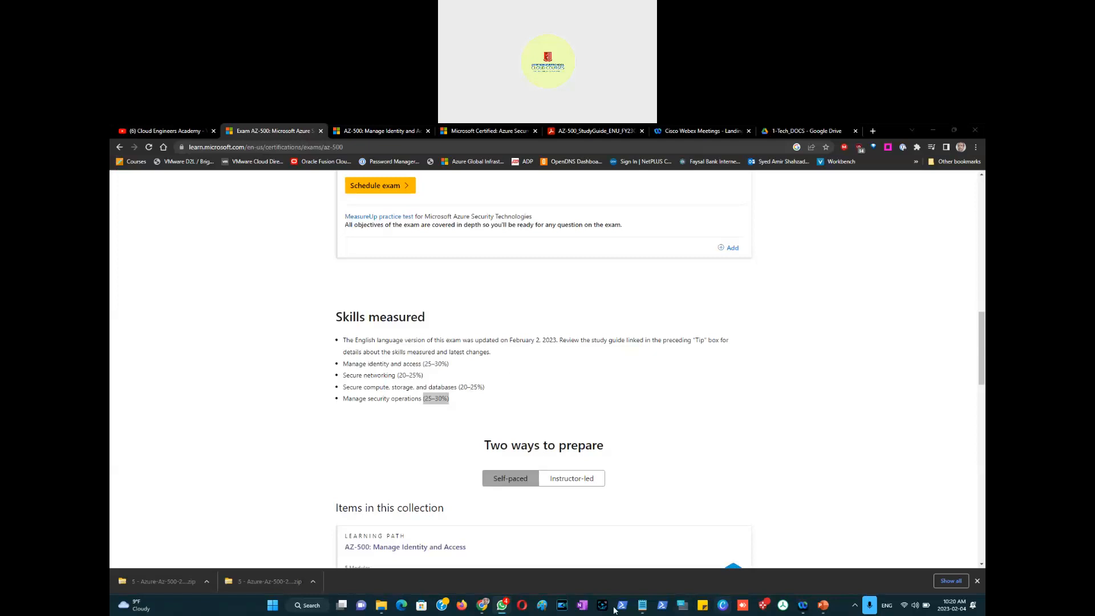
Step: Switch to the PowerPoint presentation and paste the copied note text into the body of the "Azure Security – Az-500" slide
left_click(823, 605)
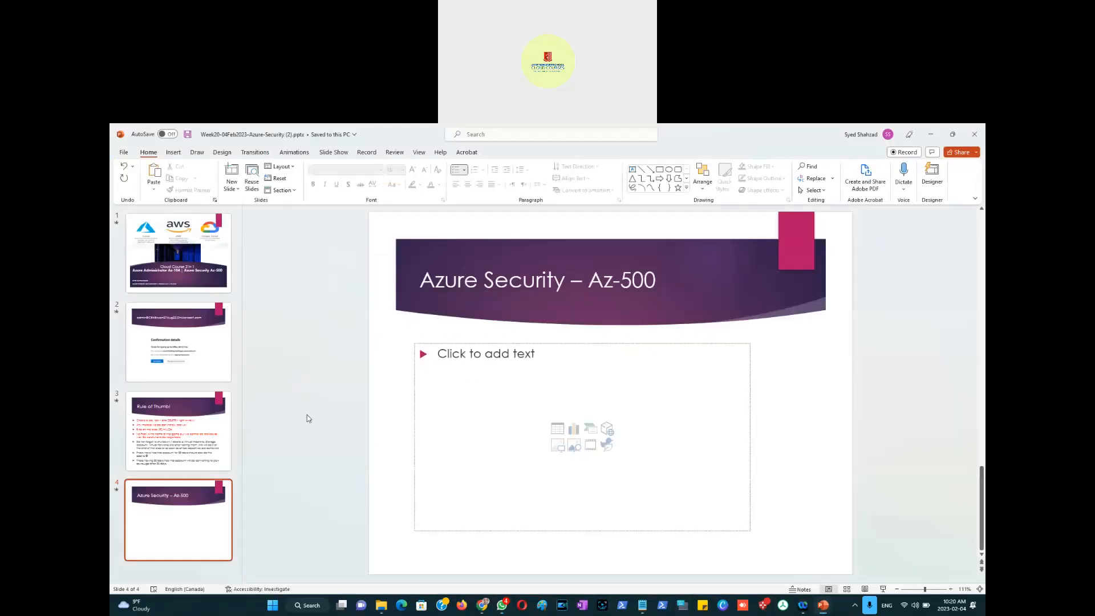
left_click(455, 380)
key("ctrl+v")
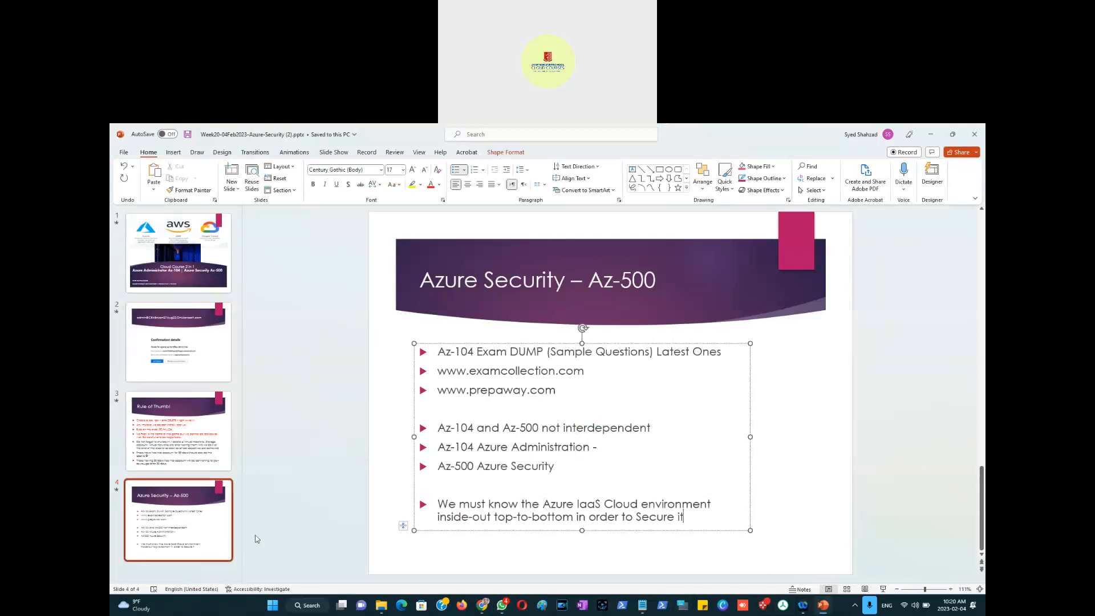
Step: Add a new blank title-and-content slide after the "Azure Security – Az-500" slide
left_click(174, 568)
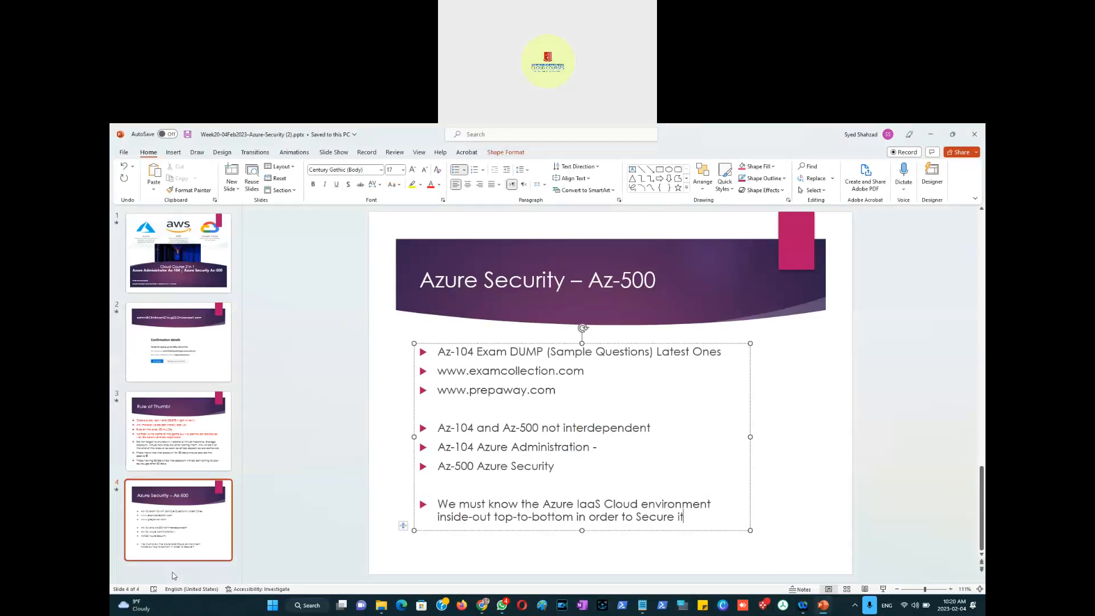
right_click(170, 569)
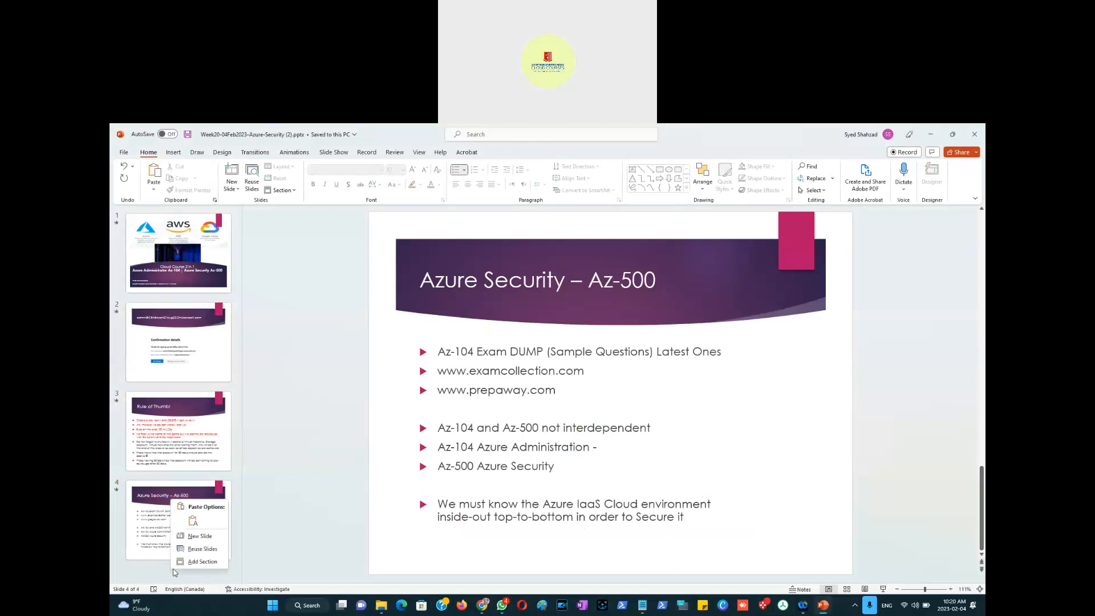
left_click(194, 537)
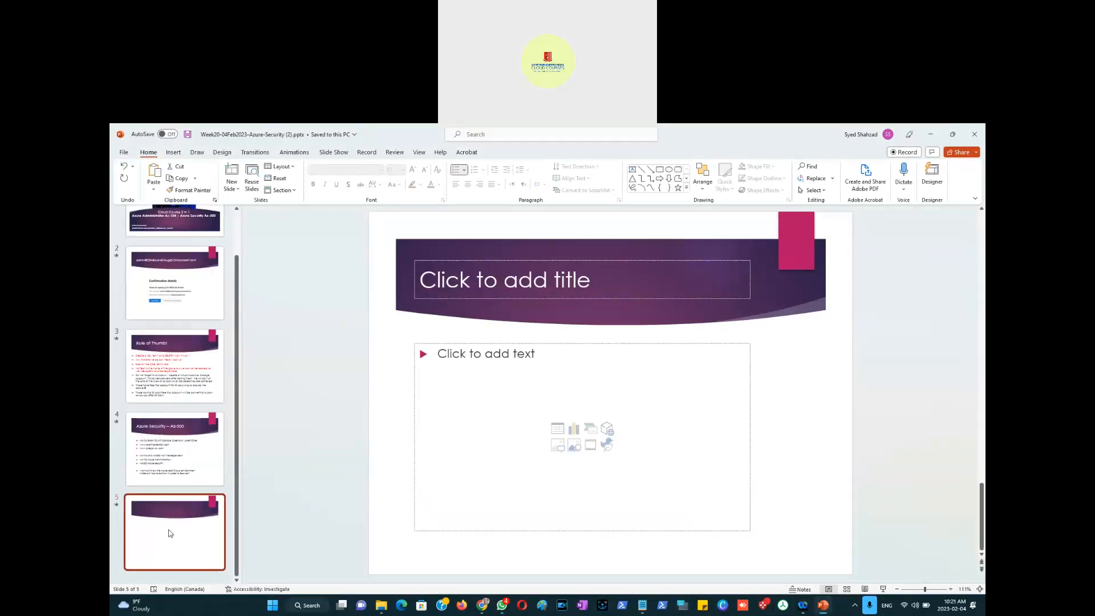
Step: Paste repeated copies of the blank slide until the deck reaches 30 slides, and select slide 5
key("ctrl+v")
key("ctrl+v")
key("ctrl+v")
key("ctrl+v")
key("ctrl+v")
key("ctrl+v")
key("ctrl+v")
key("ctrl+v")
key("ctrl+v")
key("ctrl+v")
key("ctrl+v")
key("ctrl+v")
key("ctrl+v")
key("ctrl+v")
key("ctrl+v")
key("ctrl+v")
key("ctrl+v")
key("ctrl+v")
key("ctrl+v")
key("ctrl+v")
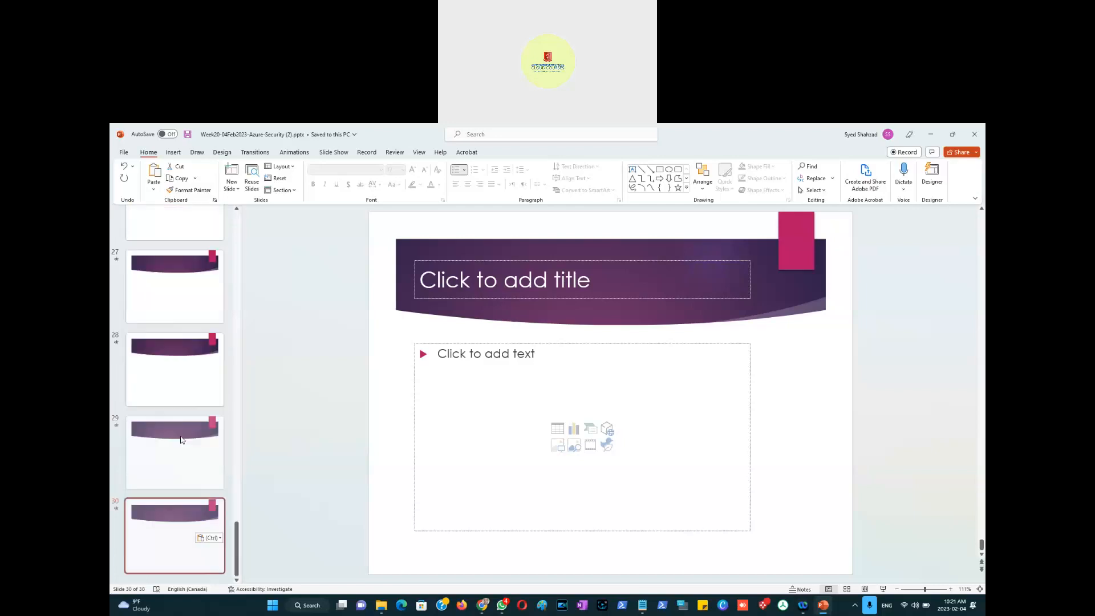
scroll(181, 439, "up", 5)
scroll(182, 440, "up", 6)
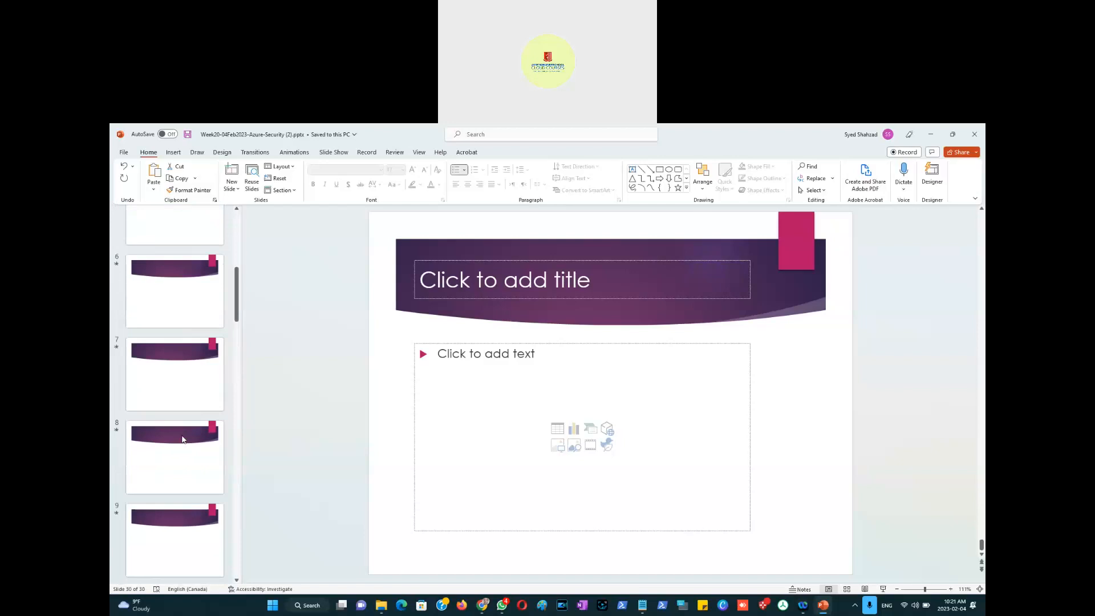
scroll(182, 439, "up", 2)
left_click(181, 439)
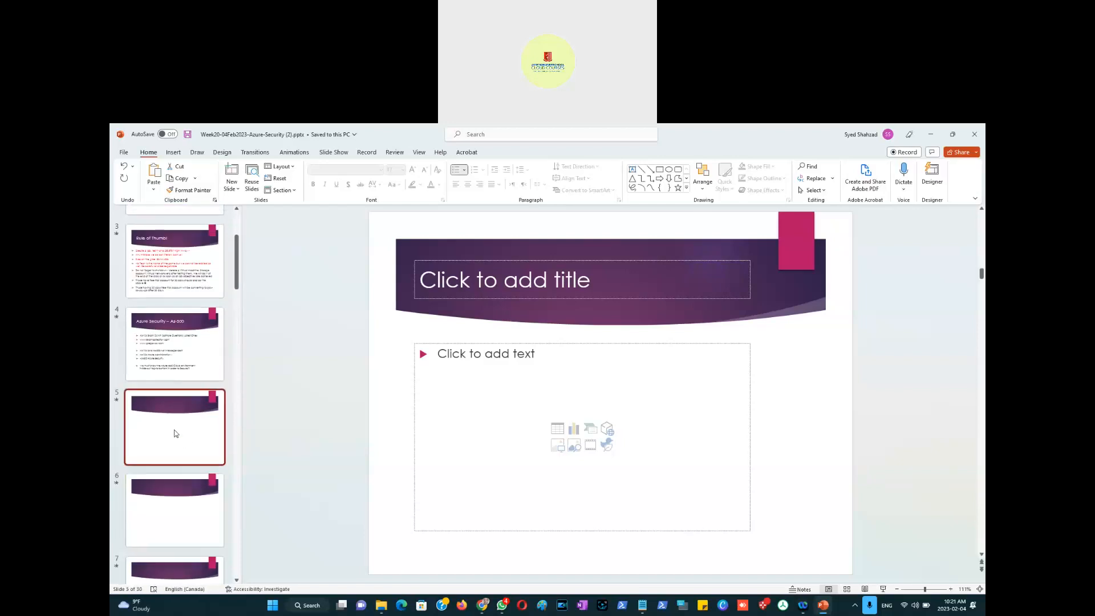
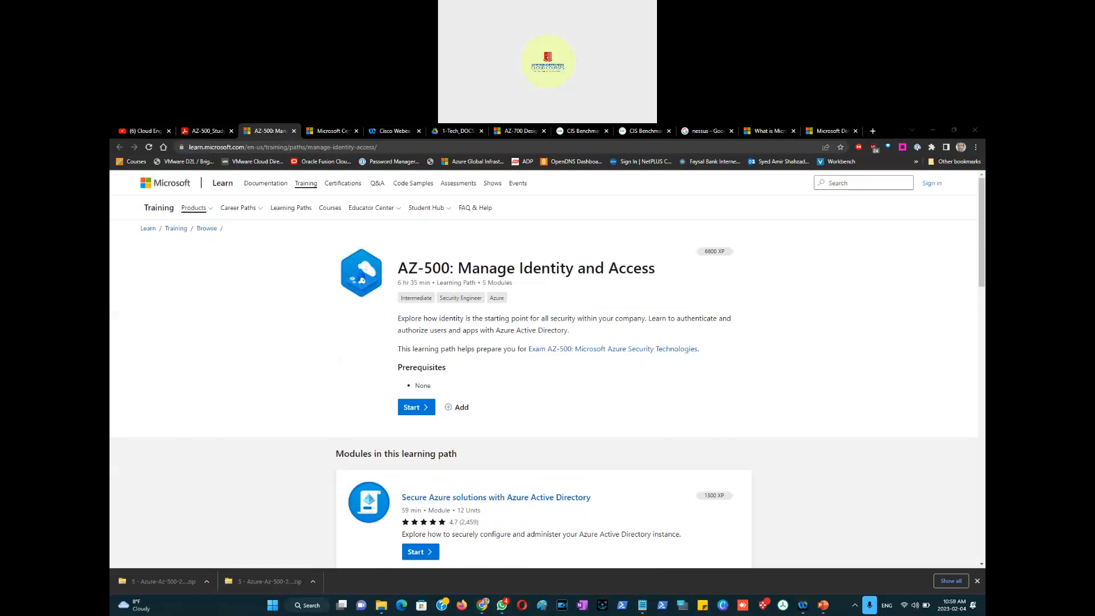
scroll(750, 407, "down", 2)
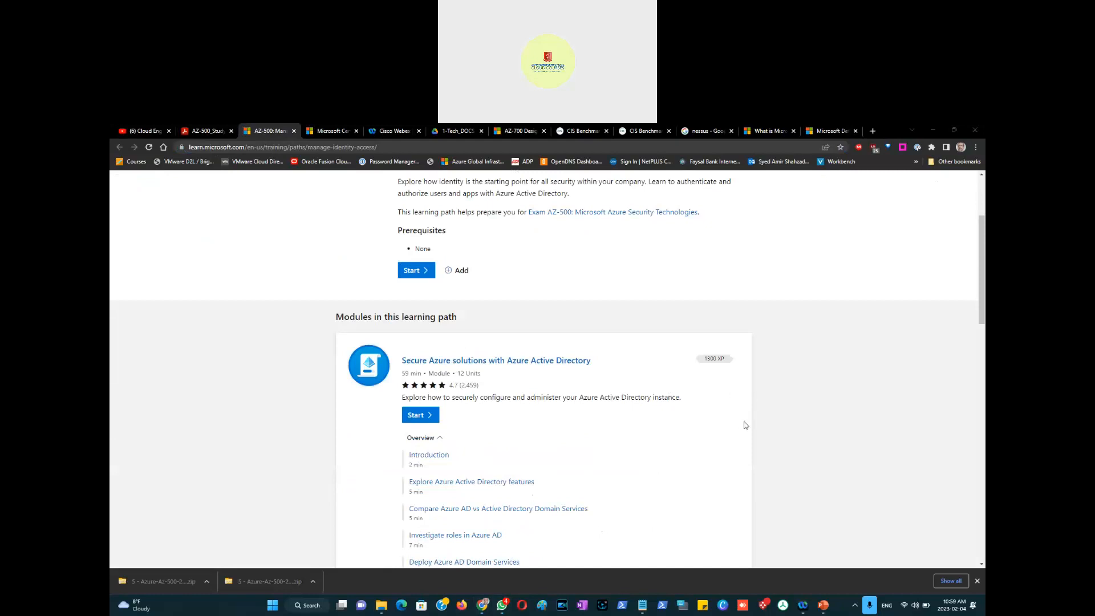
scroll(677, 438, "down", 2)
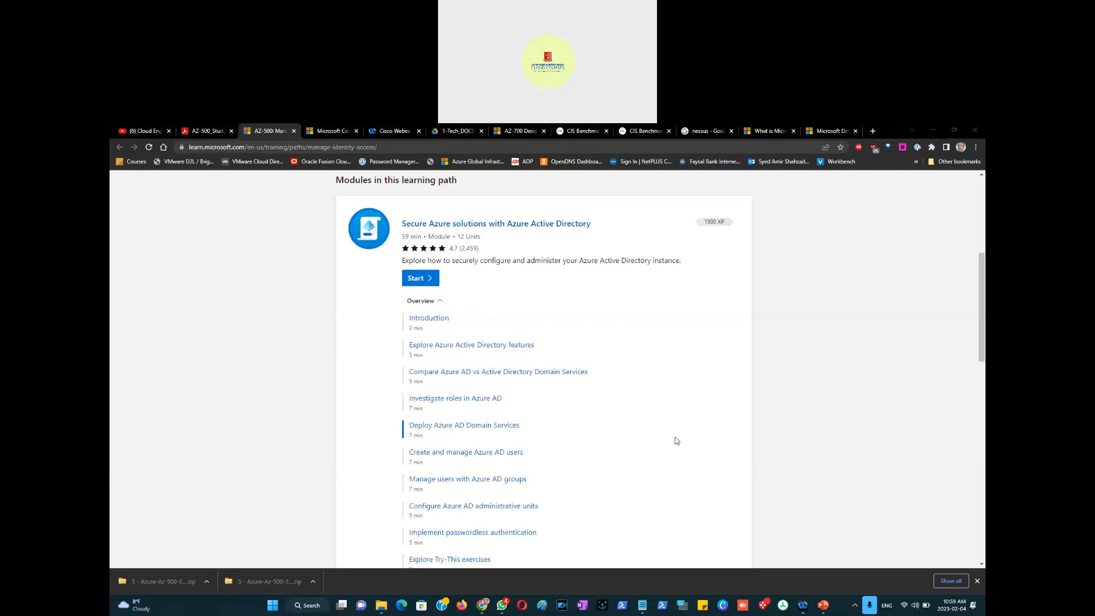
scroll(627, 411, "down", 1)
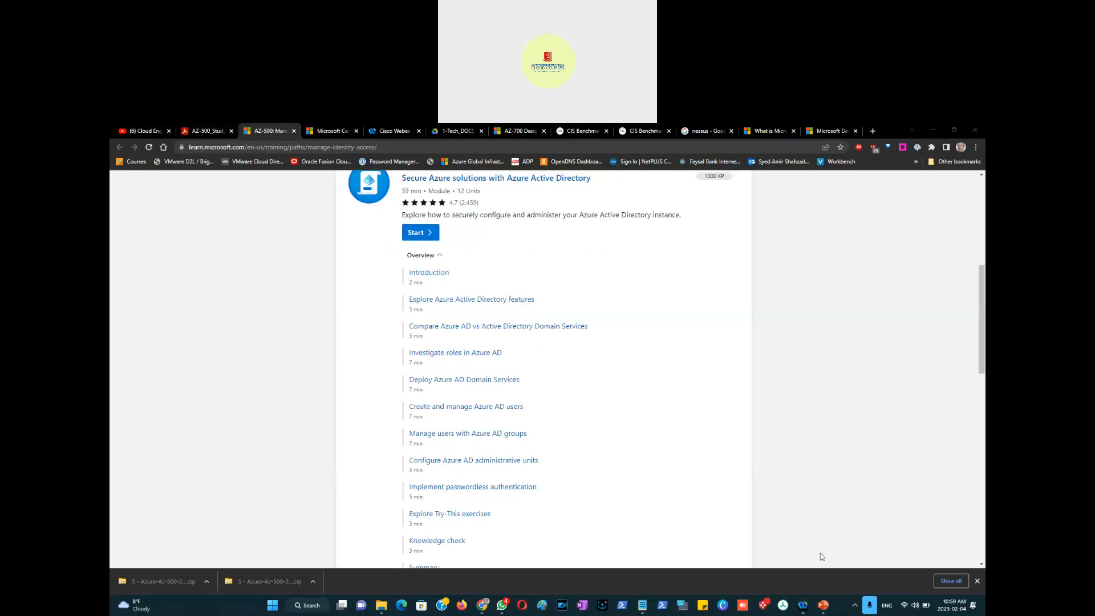
left_click(823, 605)
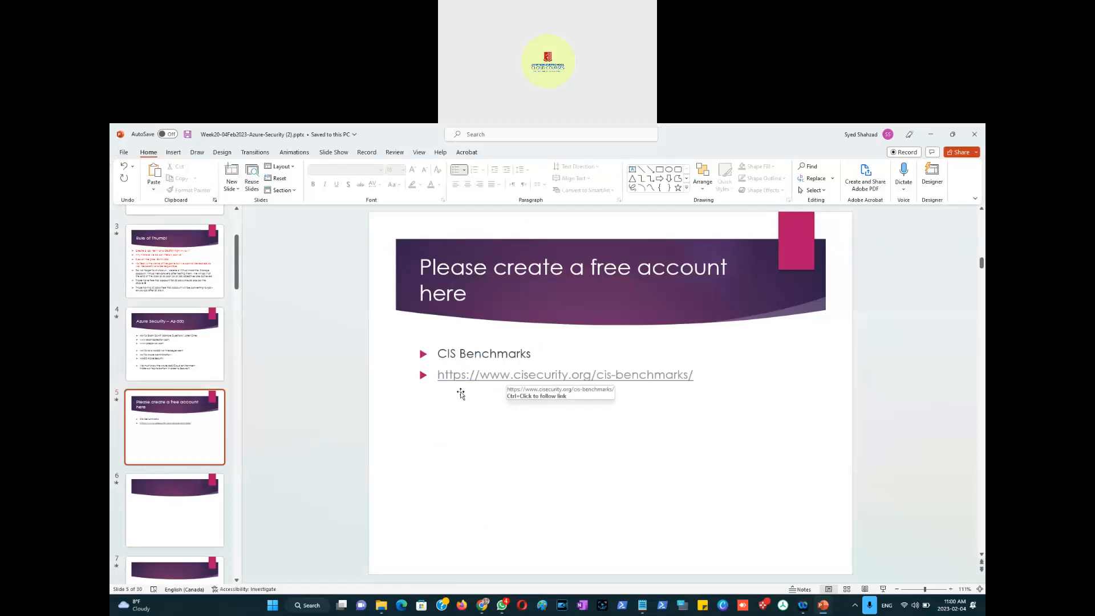
left_click(178, 500)
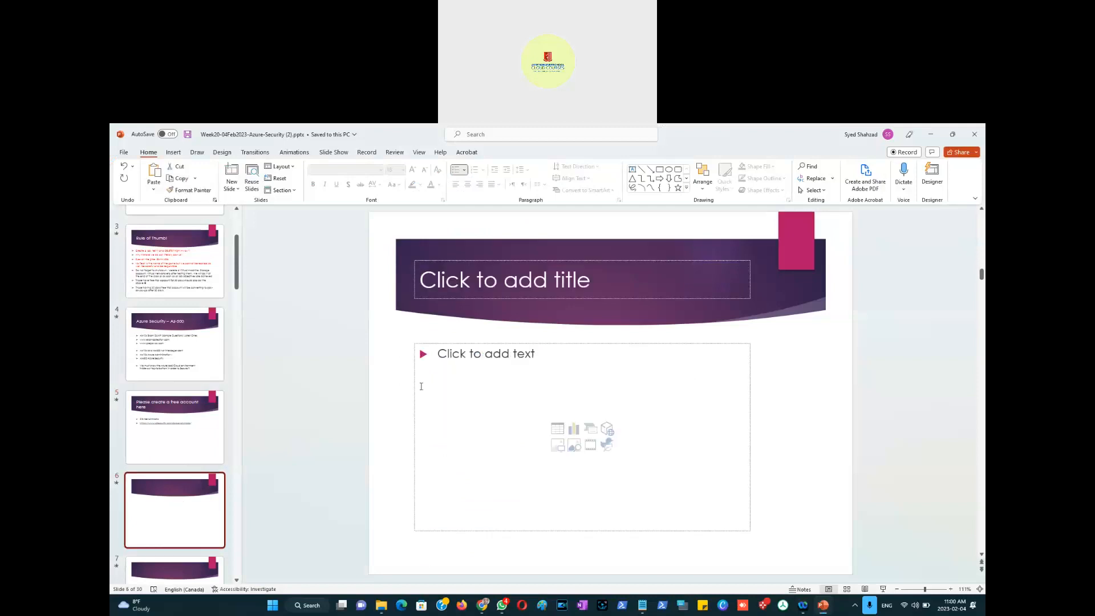
left_click(462, 365)
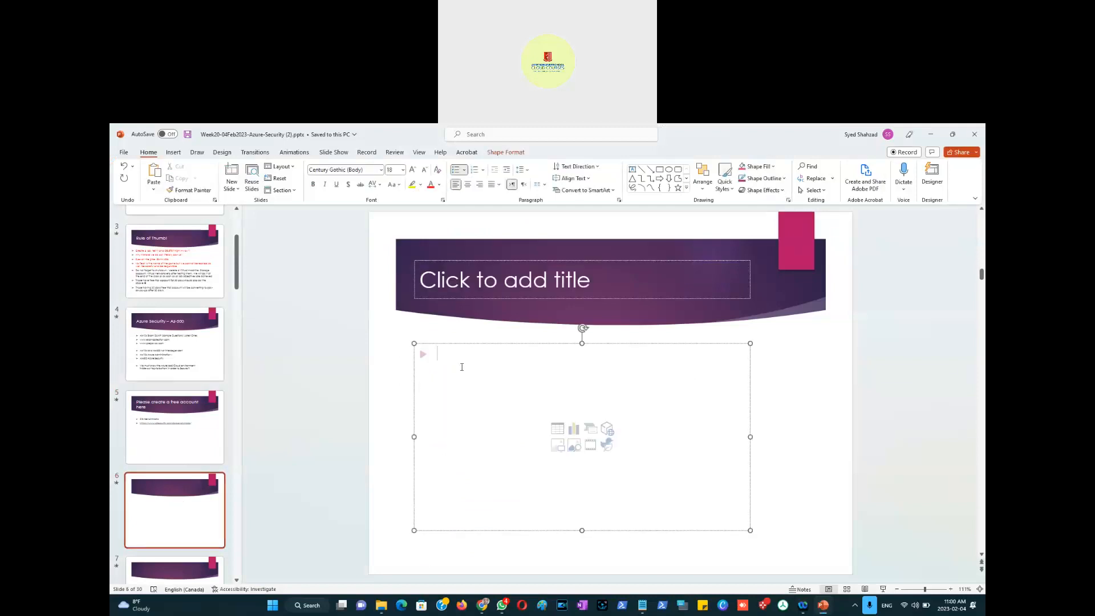
type("https://learn.microsoft.com/en-us/training/paths/manage-identity-access/")
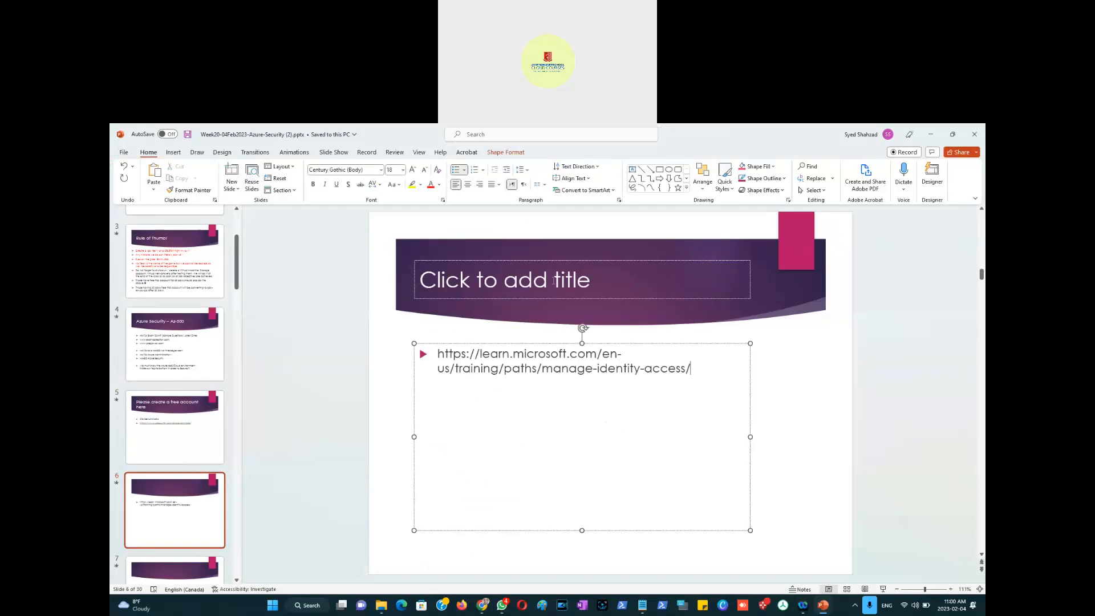
Step: Title slide 6 "Microsoft Azure Az-500 Learning Path"
left_click(545, 278)
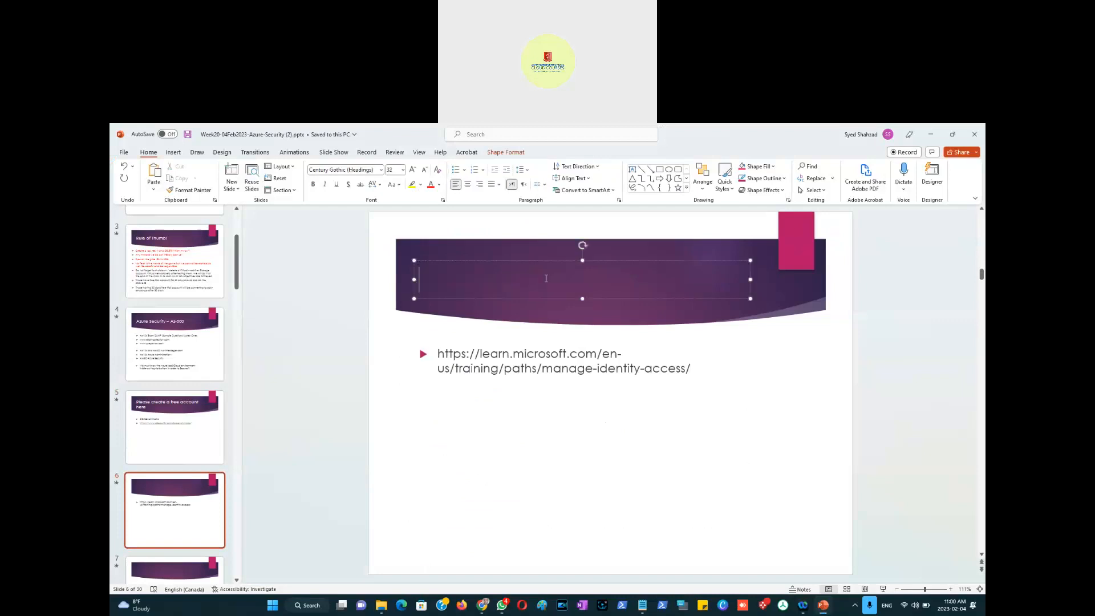
type("Microsof")
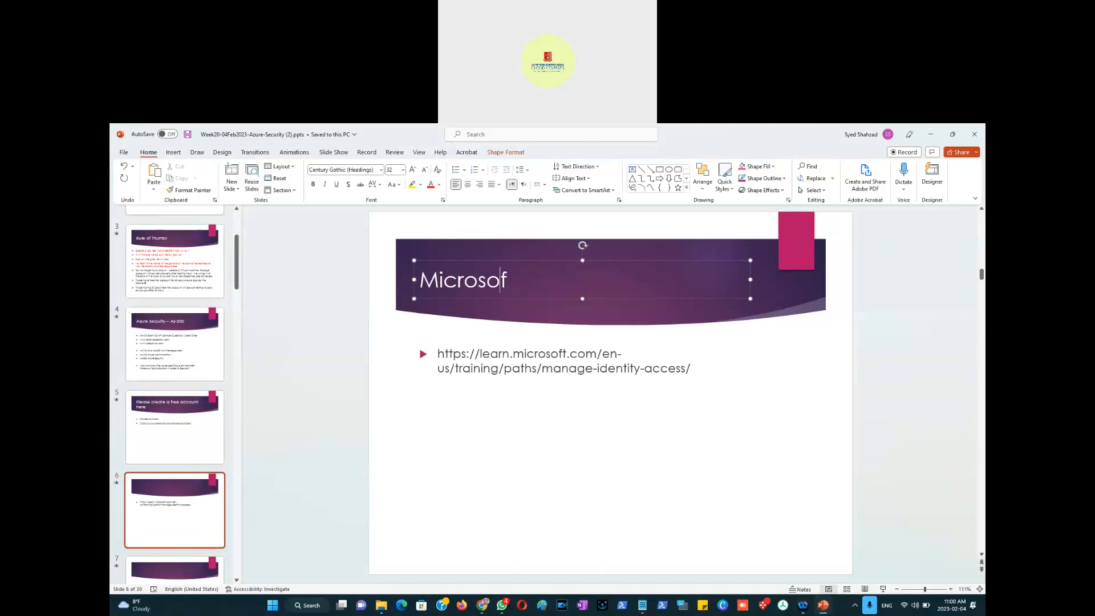
type("t Azure Az-")
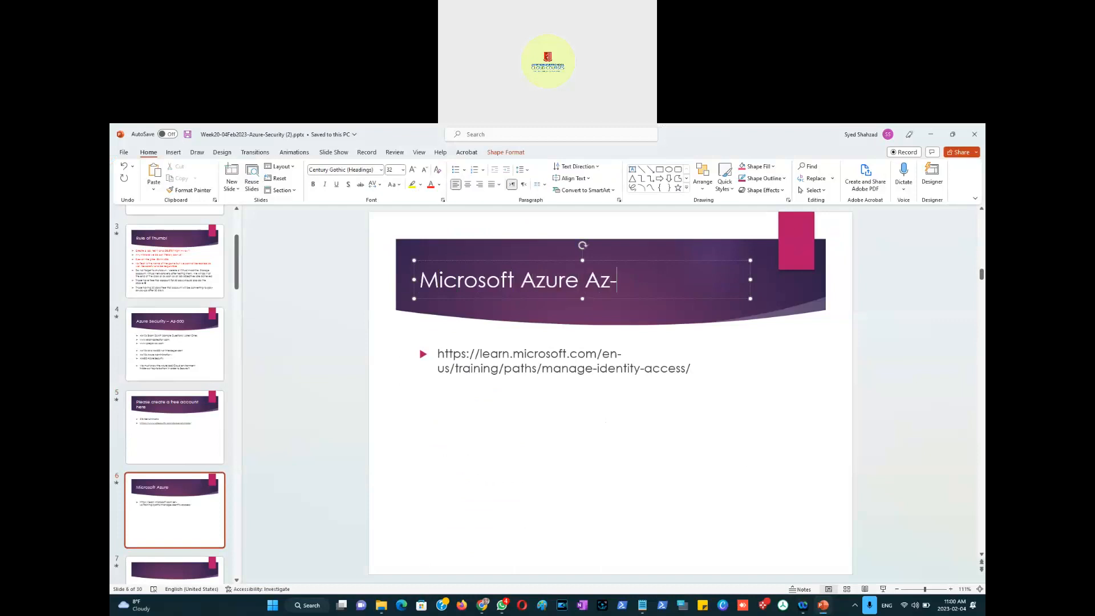
type("500 Learning Path")
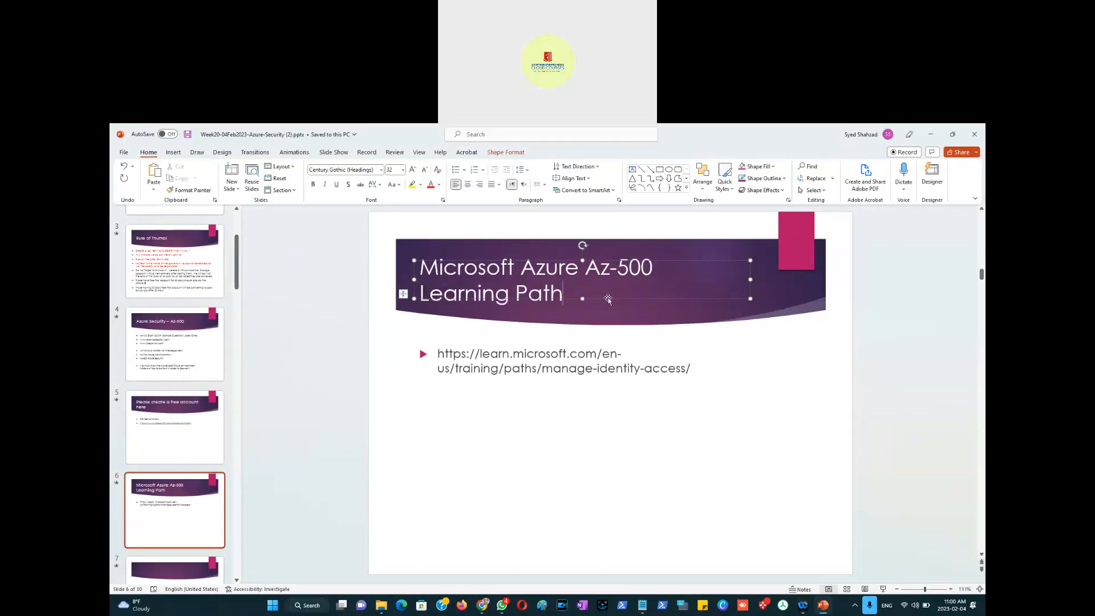
Step: Turn the pasted address on slide 6 into a hyperlink, widen its text box, and start a new bullet below it
left_click(697, 373)
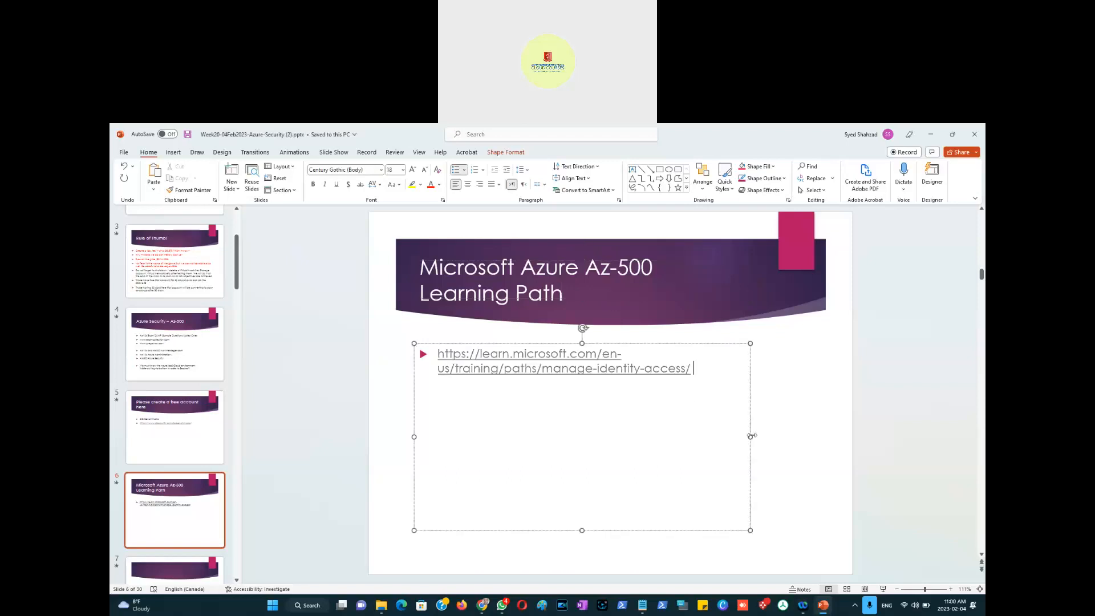
left_click_drag(750, 437, 797, 437)
left_click(541, 369)
key("Return")
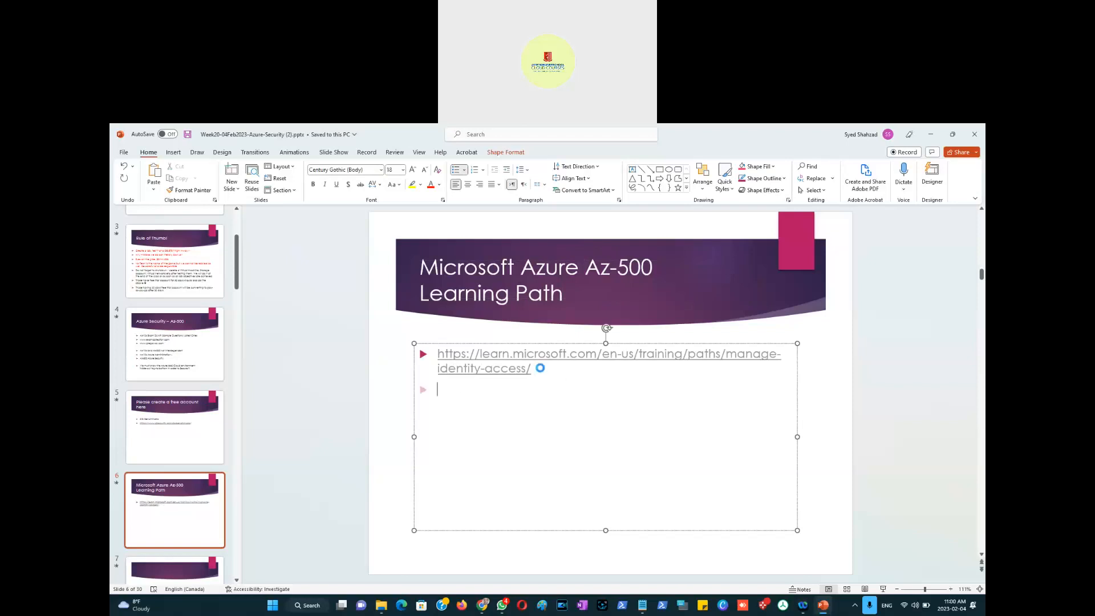
Step: Return to the AZ-500: Manage Identity and Access page in the browser and open the first module's Introduction unit
key("alt+Tab")
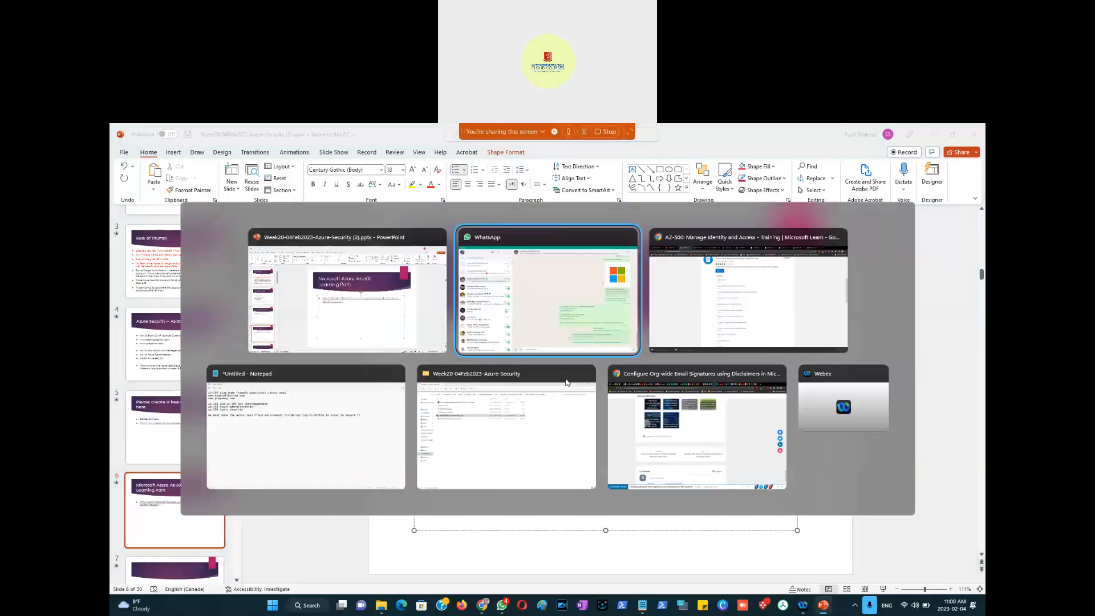
key("alt+Tab")
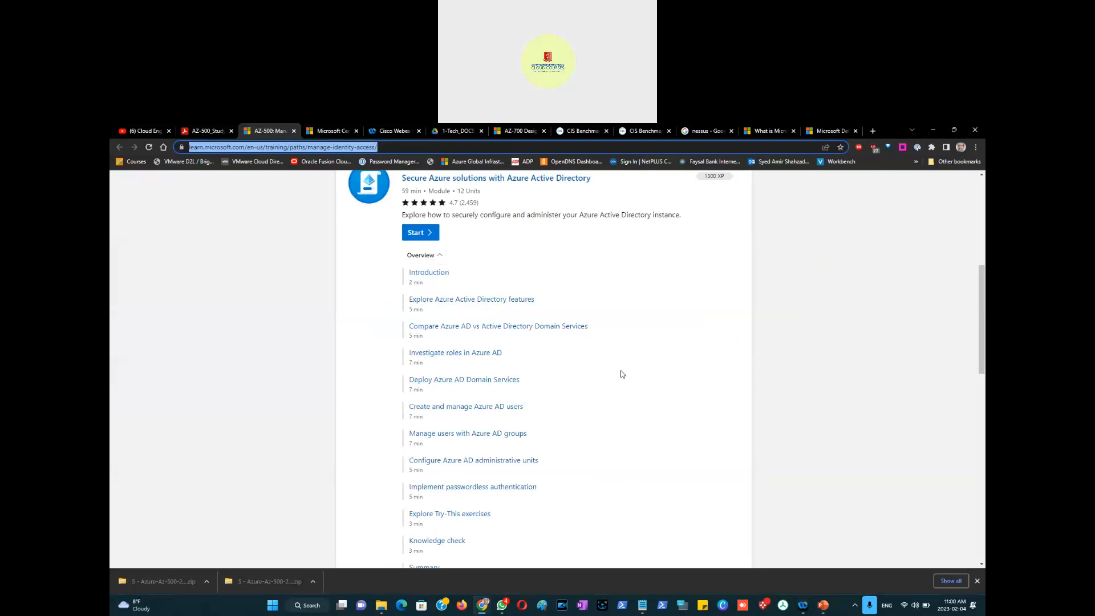
left_click(428, 274)
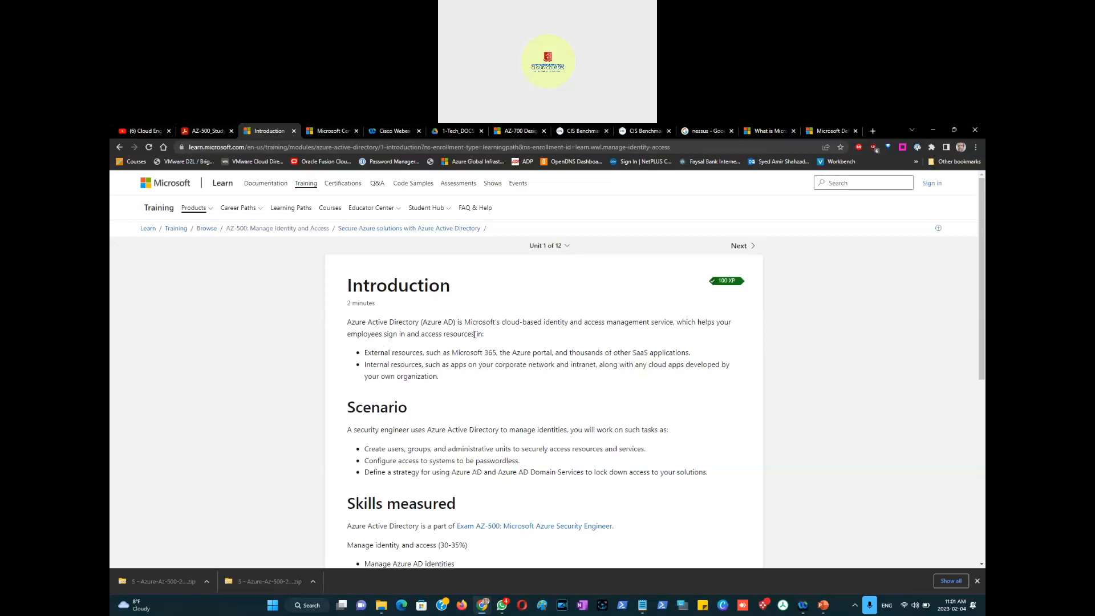
Step: Highlight the Azure AD definition in the Introduction, including the phrase "cloud-based identity and access management service"
left_click_drag(474, 335, 343, 326)
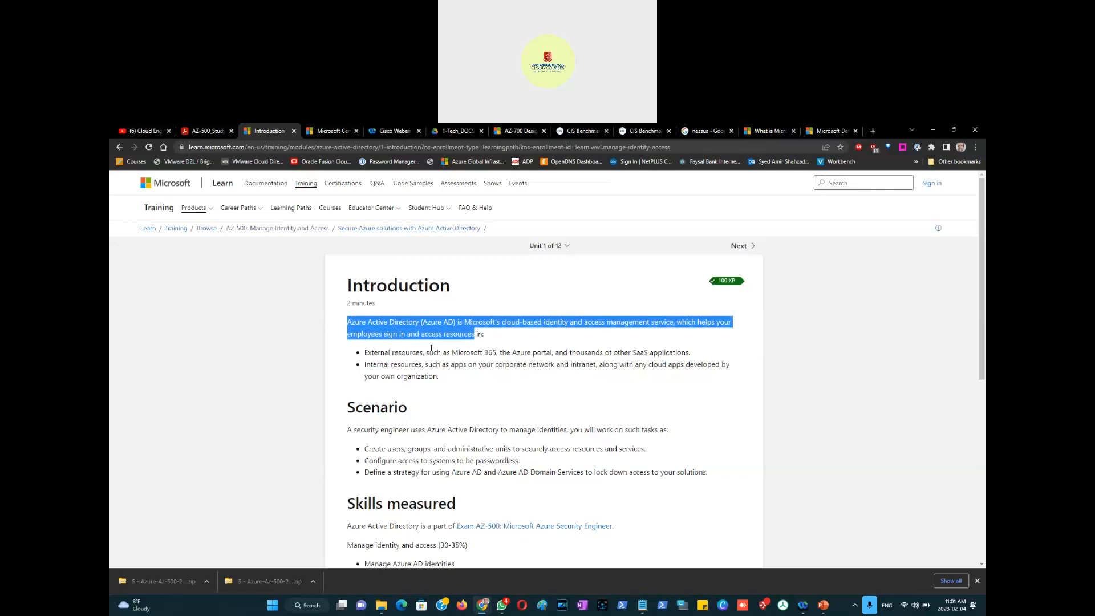
left_click(485, 338)
left_click_drag(484, 339, 344, 327)
left_click(503, 320)
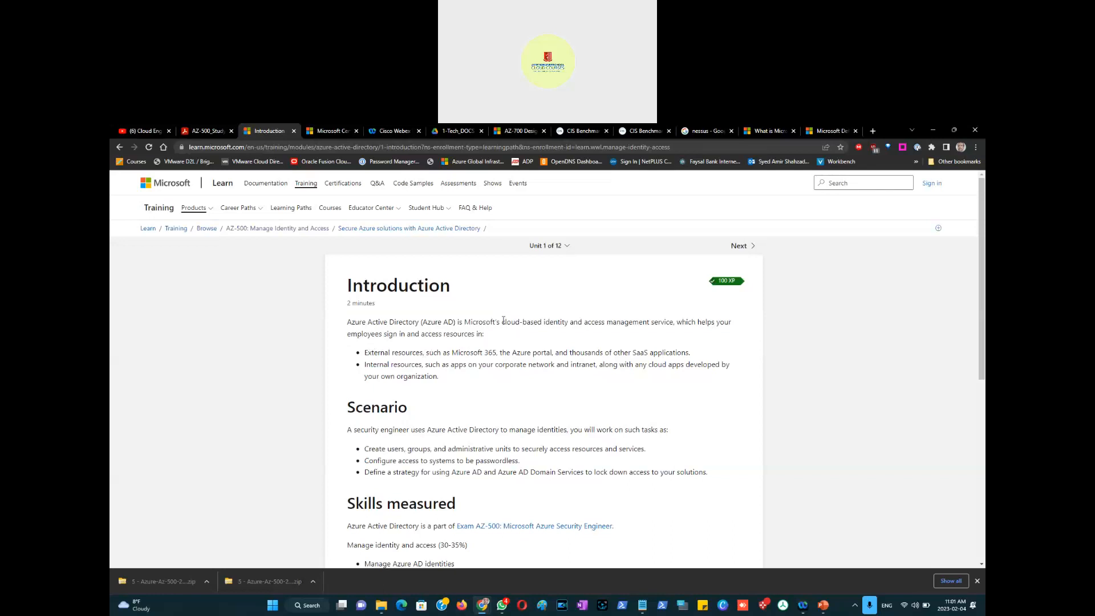
left_click_drag(503, 322, 675, 321)
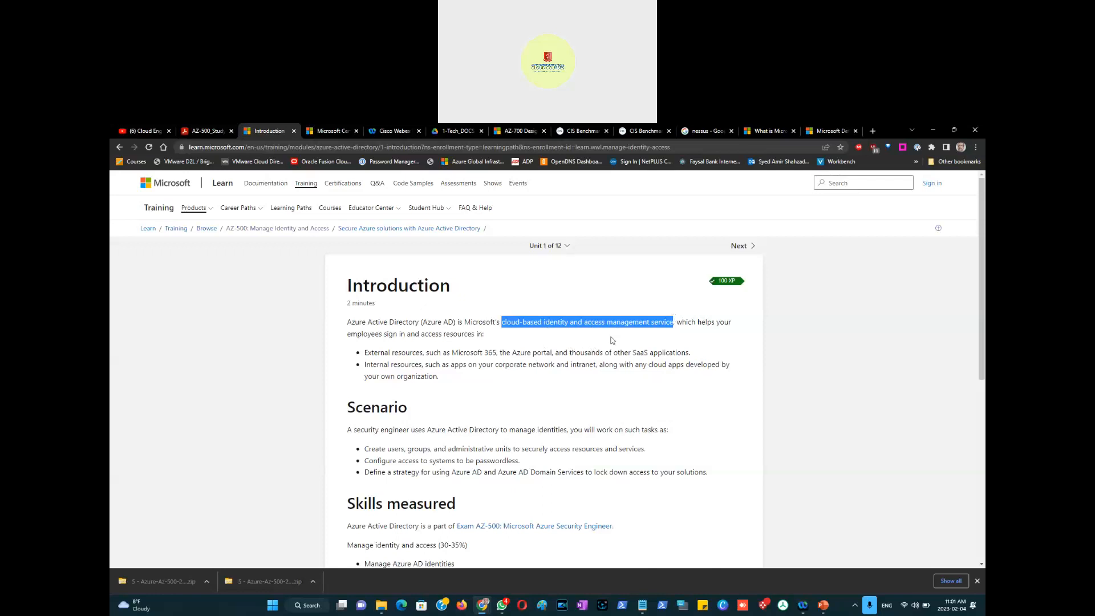
Step: Open the Indeed job site in a new browser tab and search for IAM jobs
left_click(873, 131)
type("indeed")
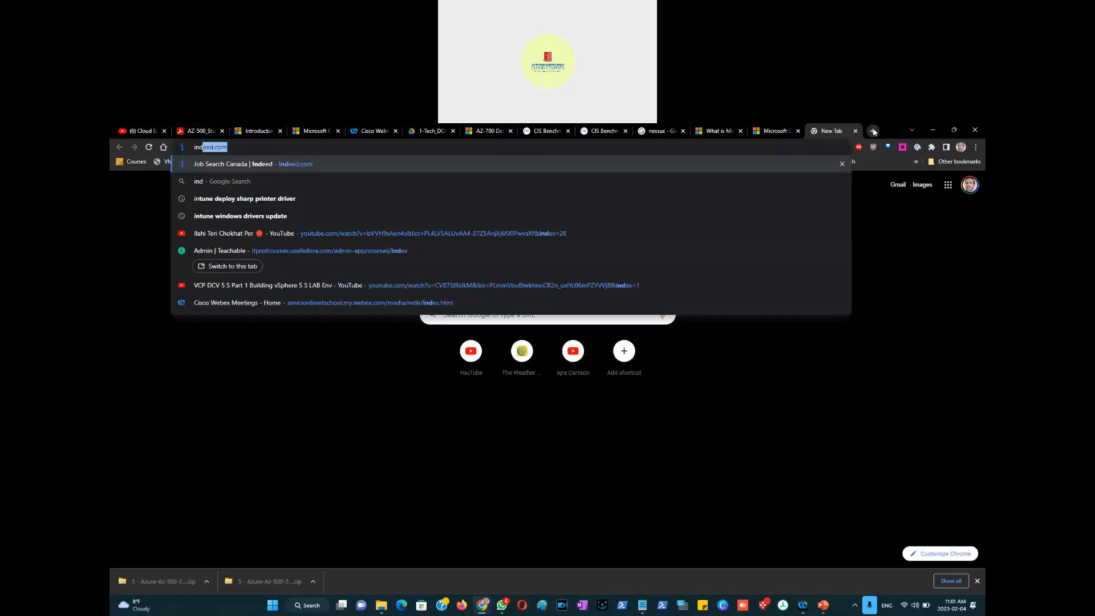
type(".")
key("Return")
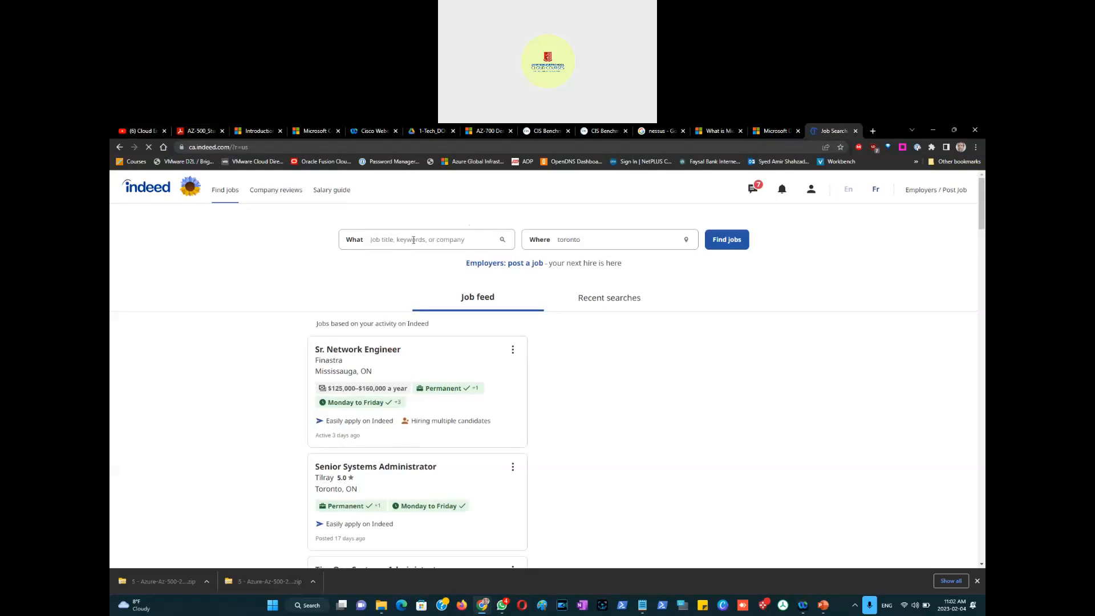
left_click(416, 240)
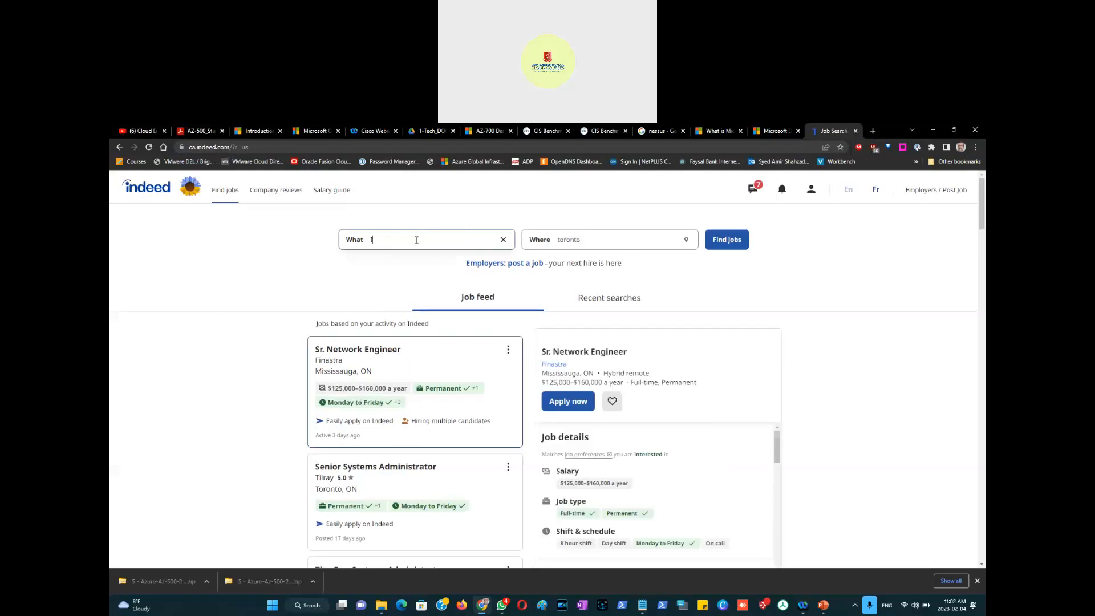
type("IAM")
key("Return")
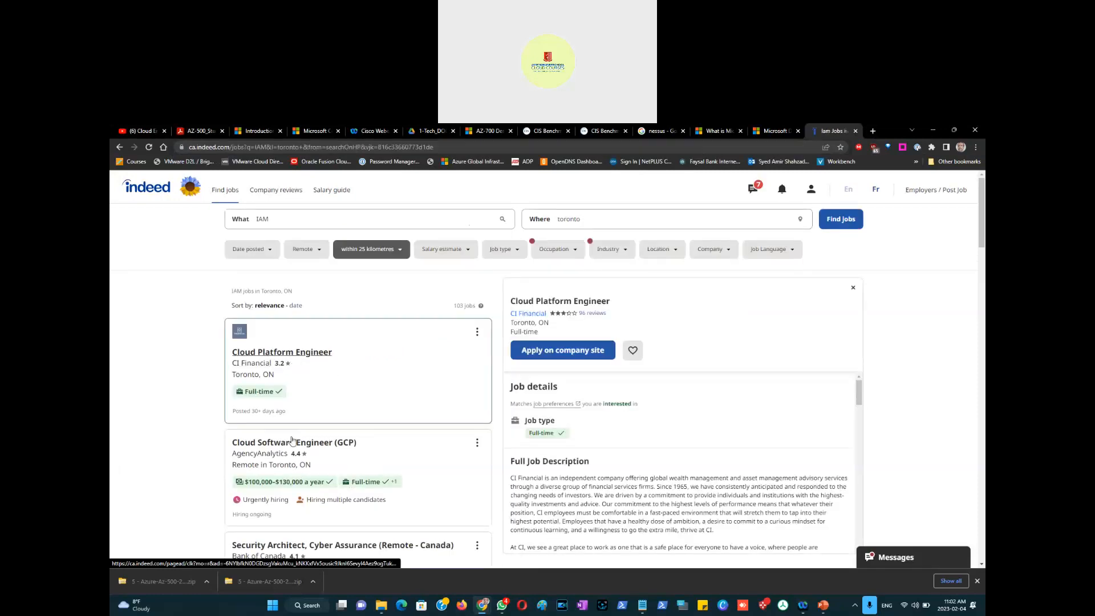
Step: Browse the IAM job results, looking over the IAM engineer, security analyst and cloud engineer postings
scroll(292, 440, "down", 2)
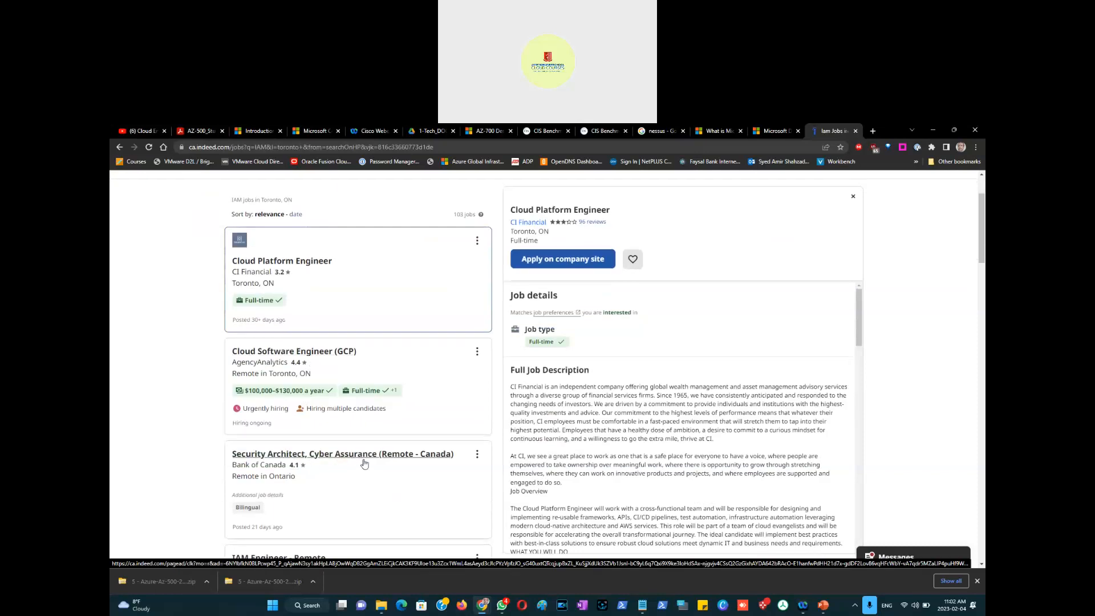
scroll(365, 463, "down", 1)
scroll(365, 463, "down", 2)
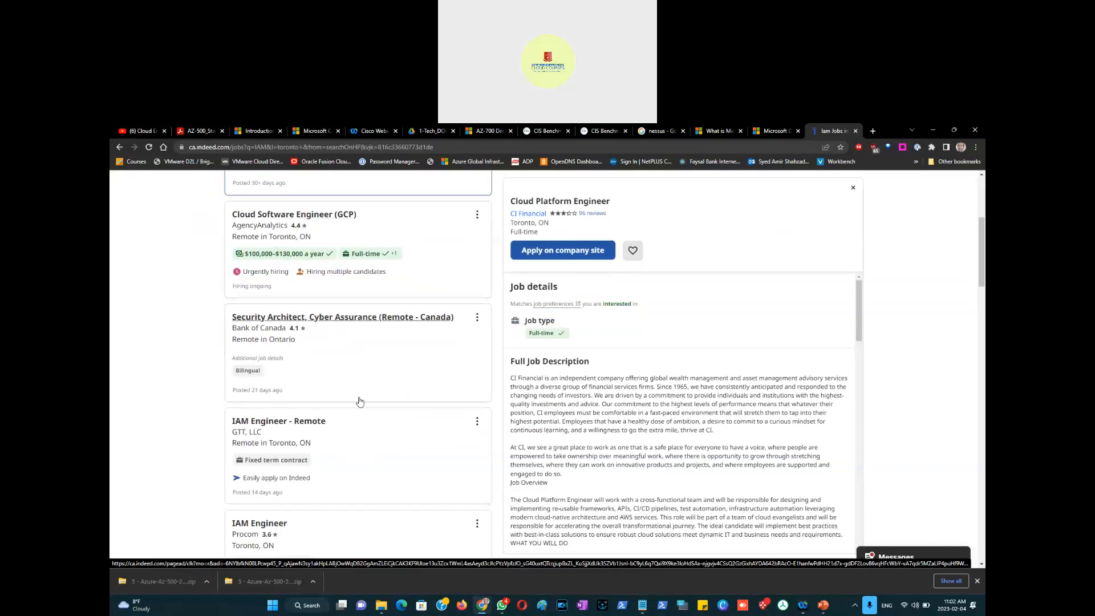
scroll(394, 406, "down", 2)
scroll(350, 335, "down", 4)
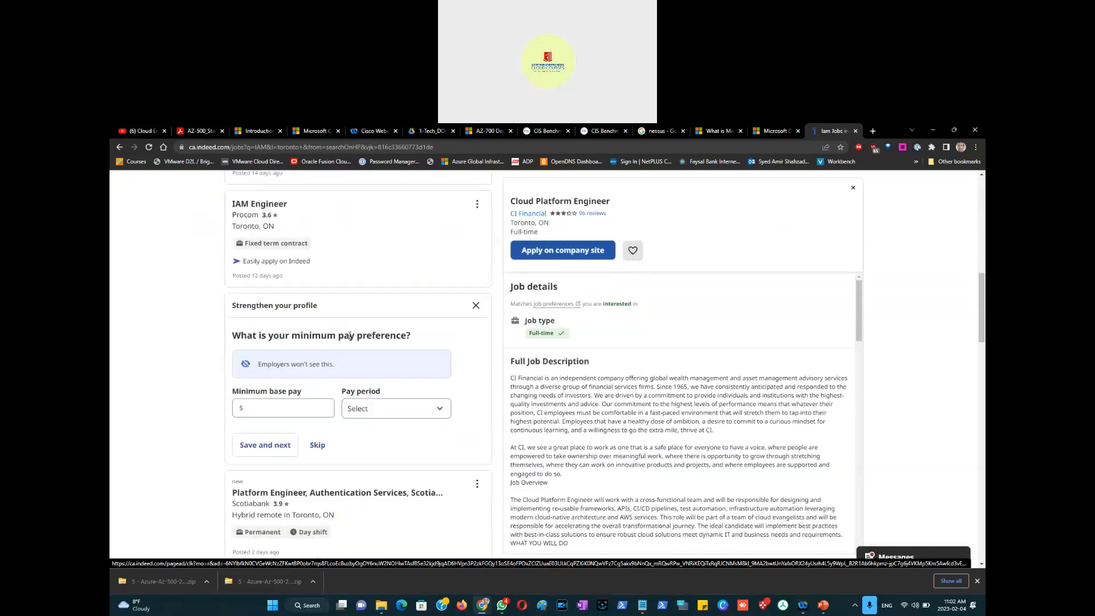
scroll(349, 336, "down", 6)
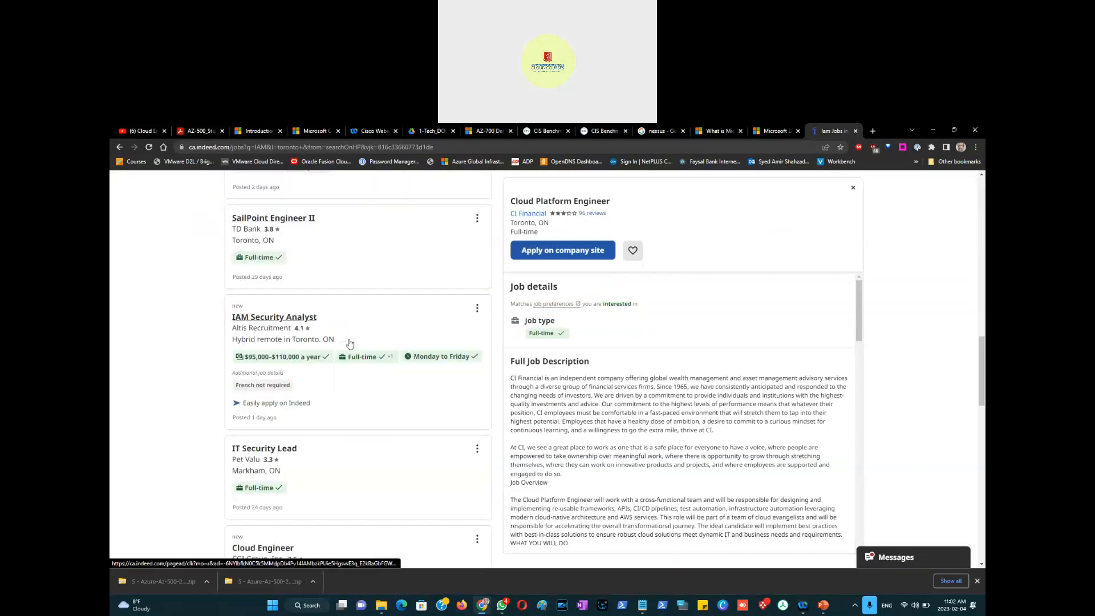
scroll(350, 343, "down", 2)
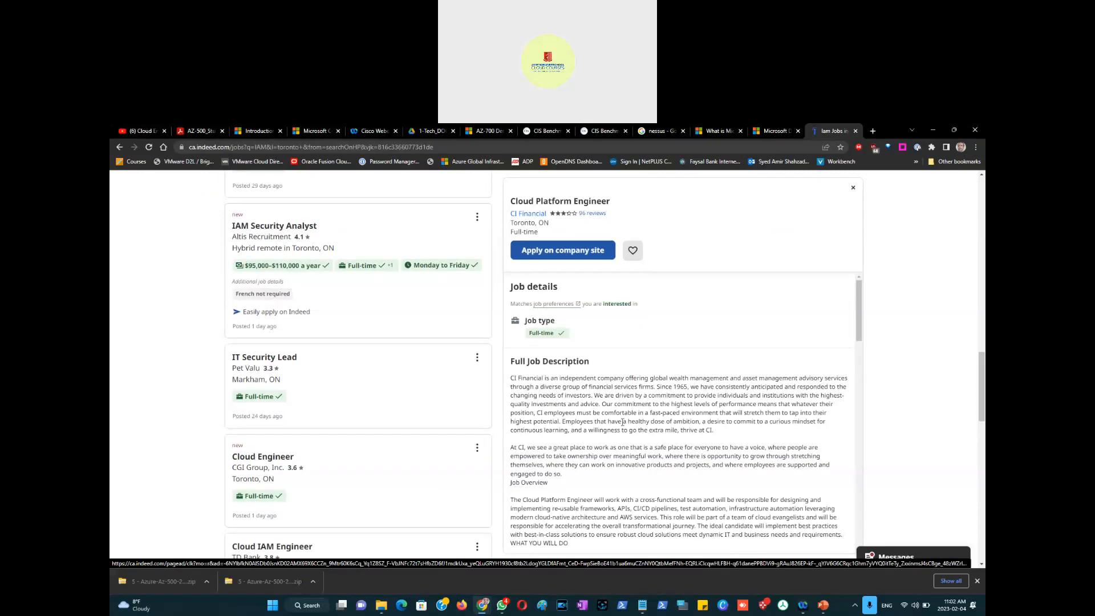
Step: Find the Technical Skills section of the Cloud Platform Engineer job description and highlight its full list
scroll(623, 423, "down", 5)
scroll(623, 423, "down", 5)
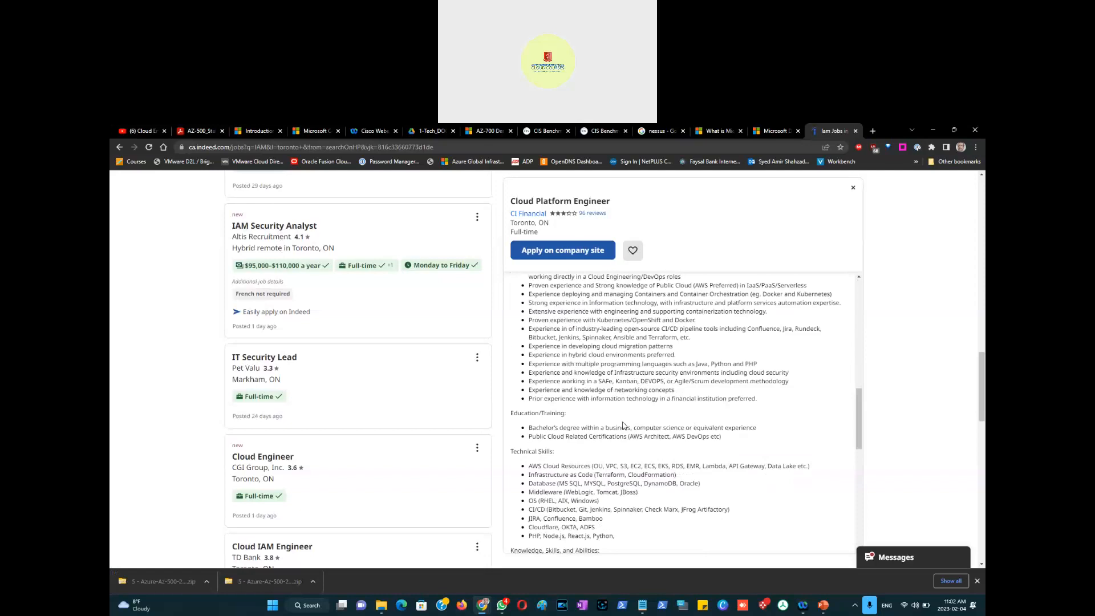
scroll(623, 425, "down", 3)
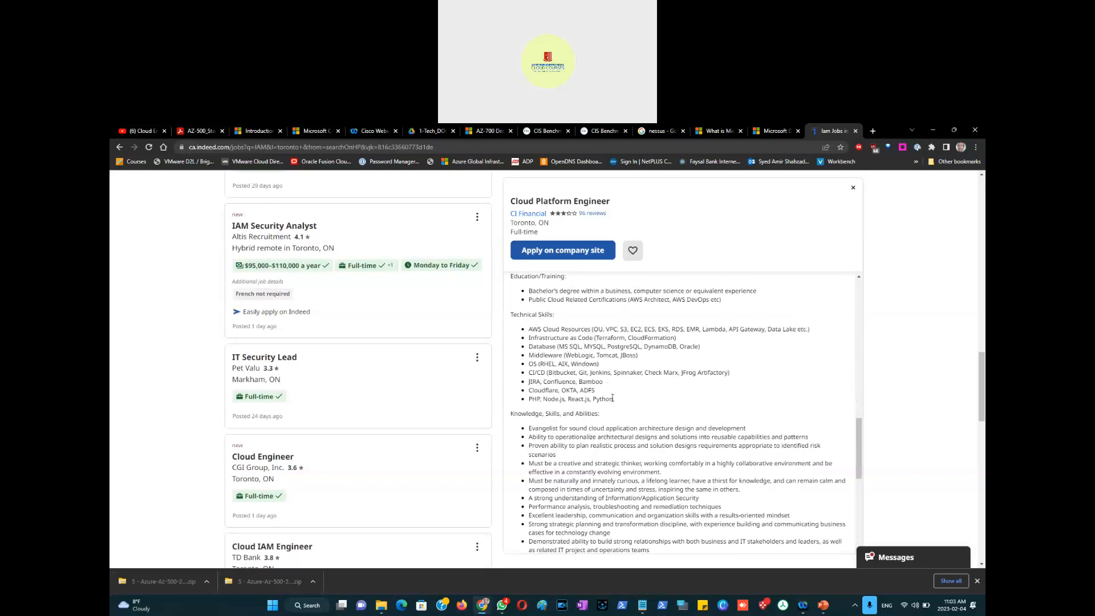
left_click_drag(616, 399, 531, 328)
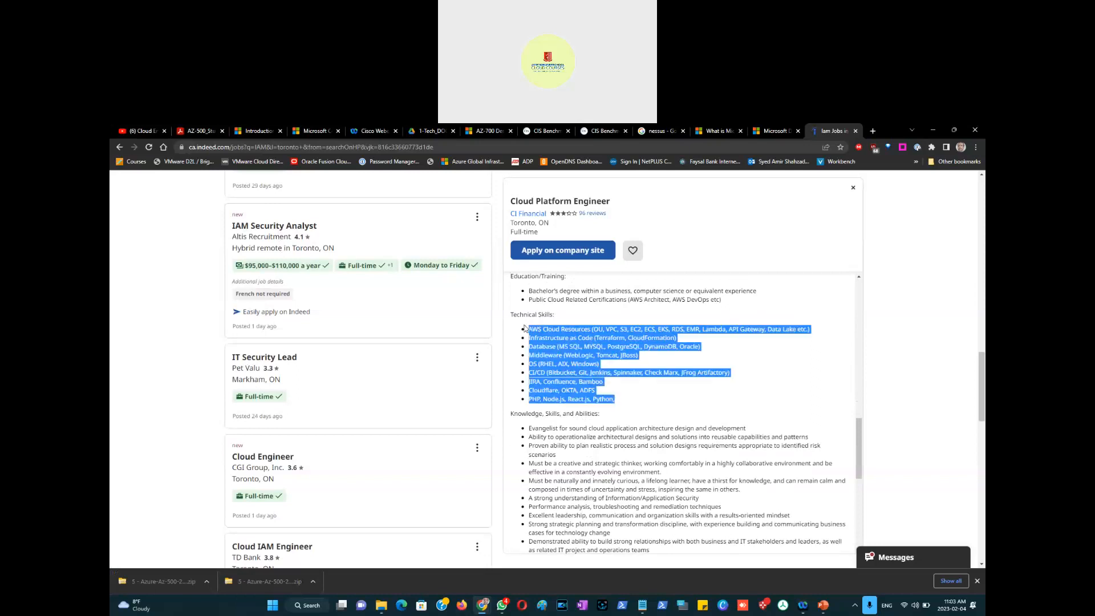
Step: Read the abilities, education and experience requirements around the highlighted skills in the Cloud Platform Engineer posting
scroll(614, 383, "down", 3)
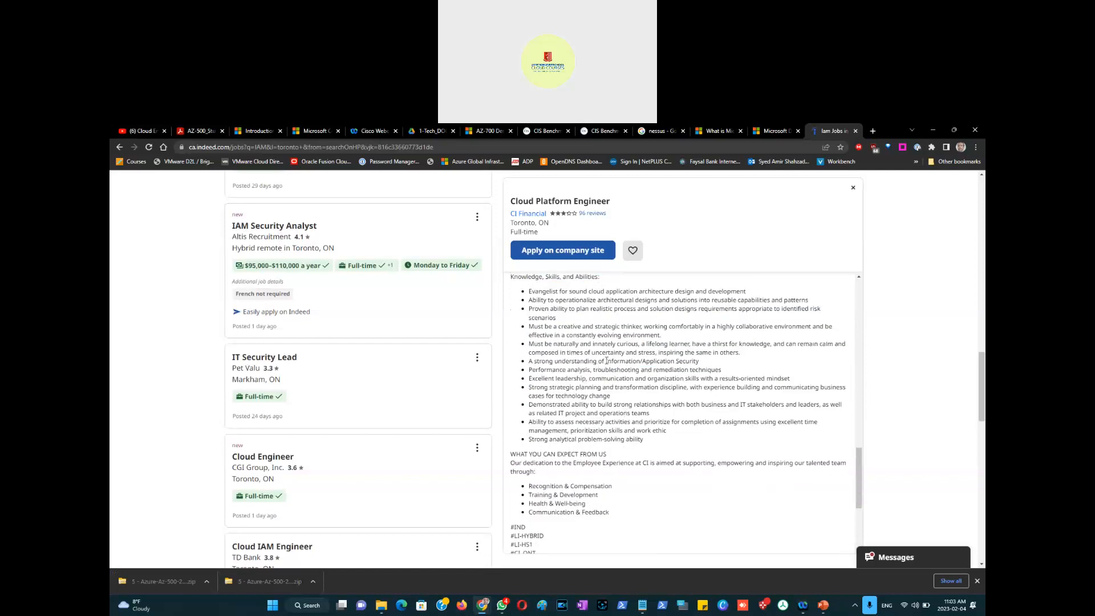
scroll(608, 371, "up", 4)
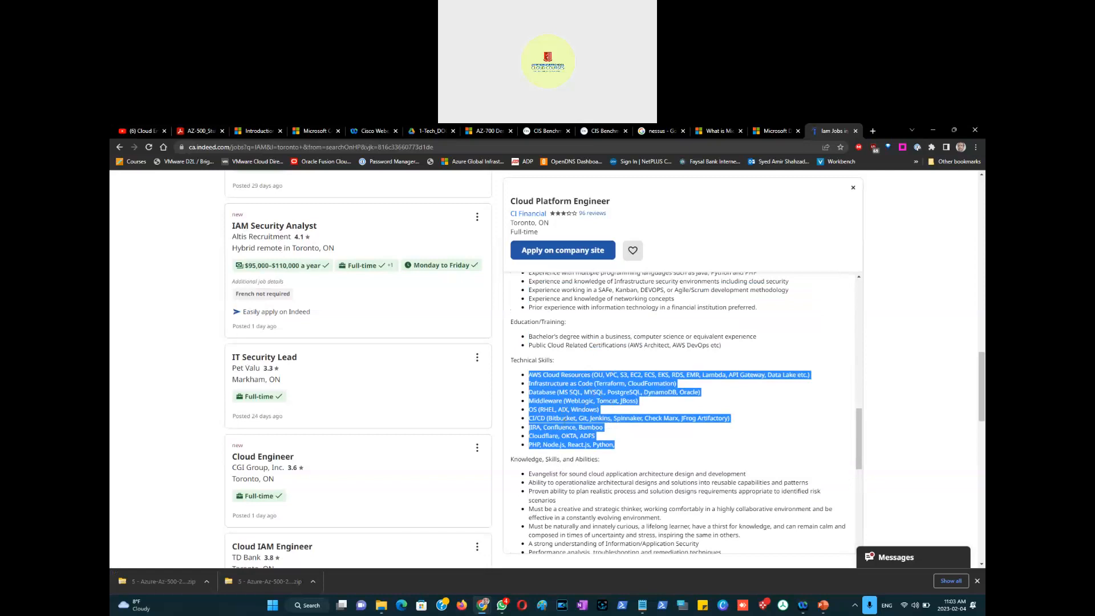
scroll(567, 425, "up", 2)
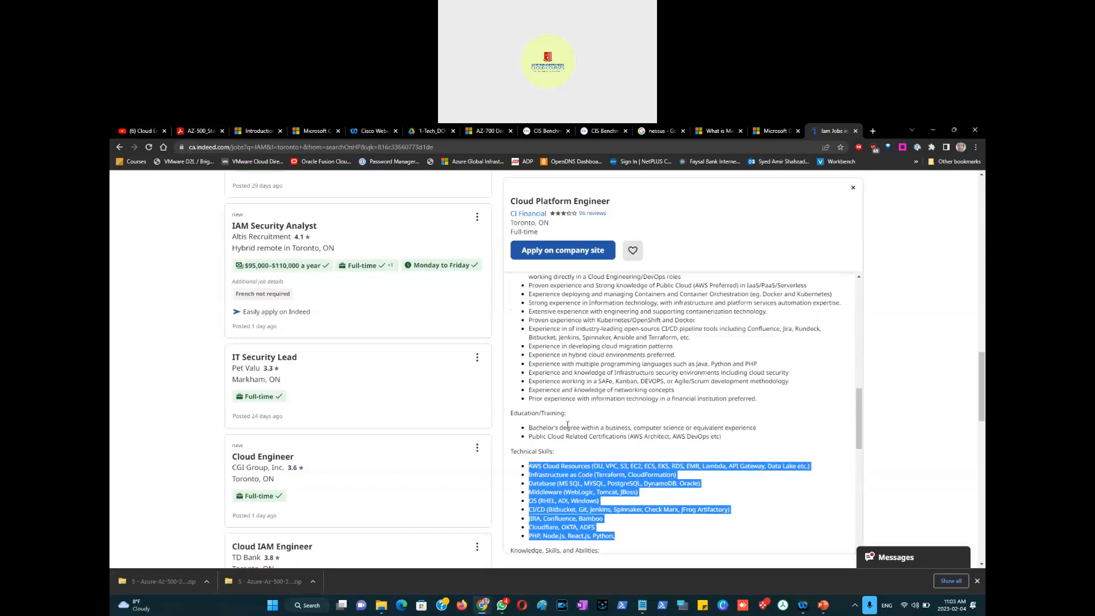
scroll(567, 425, "up", 3)
scroll(568, 389, "up", 2)
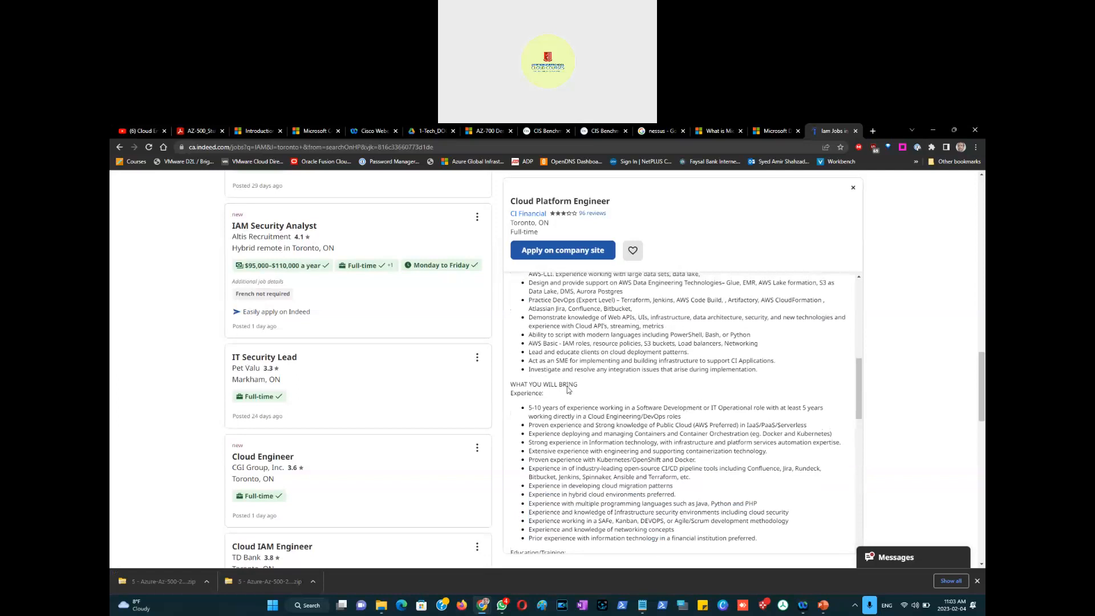
Step: Open the IT Security Lead posting from Pet Valu and look over the surrounding IAM job results
scroll(568, 389, "up", 1)
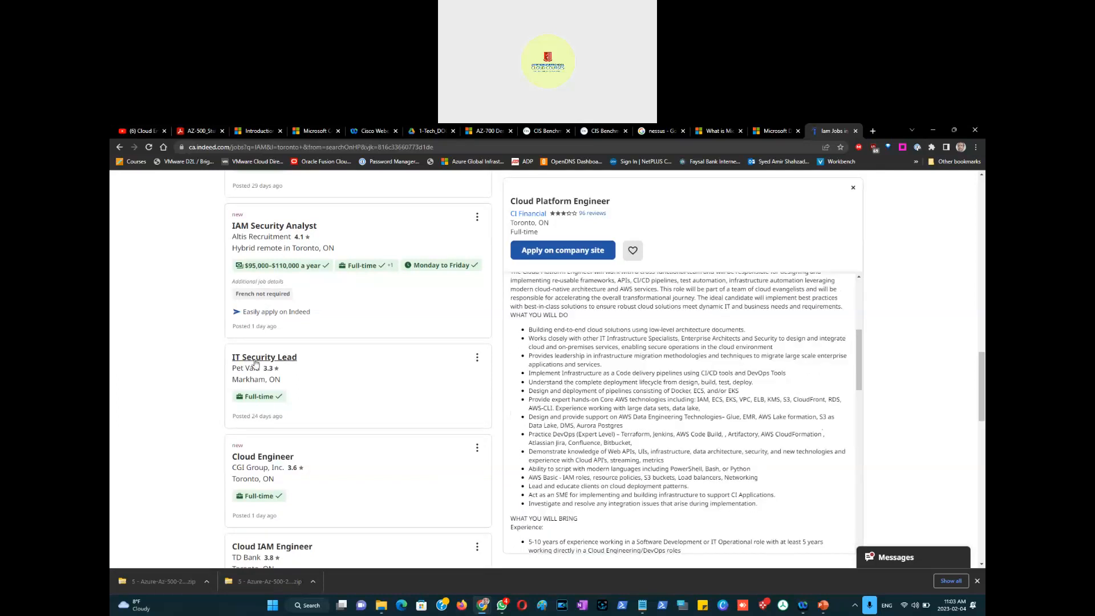
left_click(435, 360)
scroll(260, 454, "down", 2)
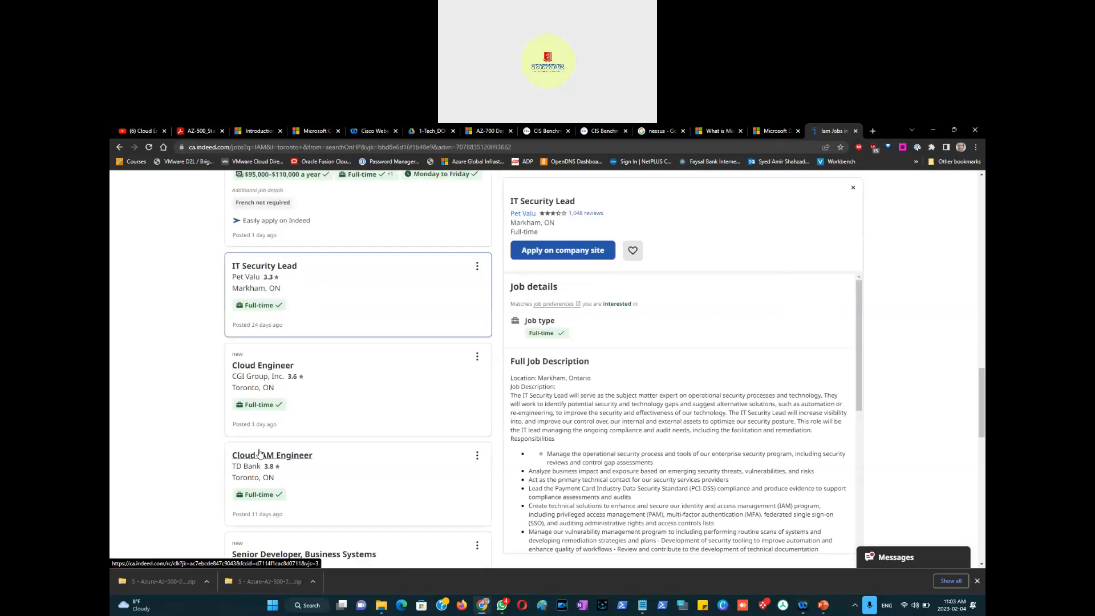
scroll(259, 453, "down", 5)
scroll(260, 453, "down", 5)
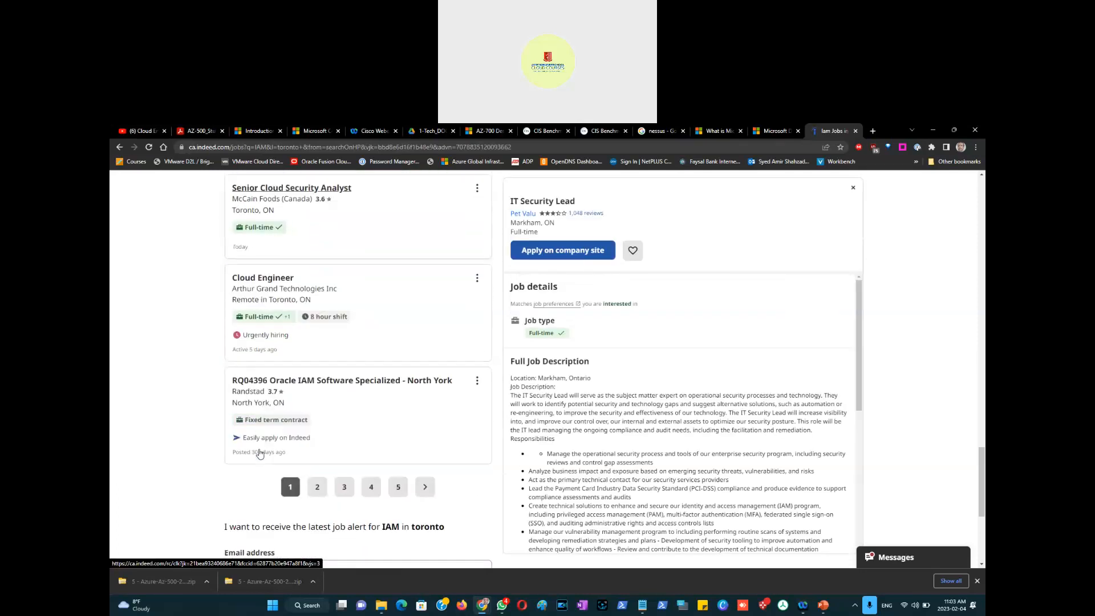
scroll(351, 405, "up", 5)
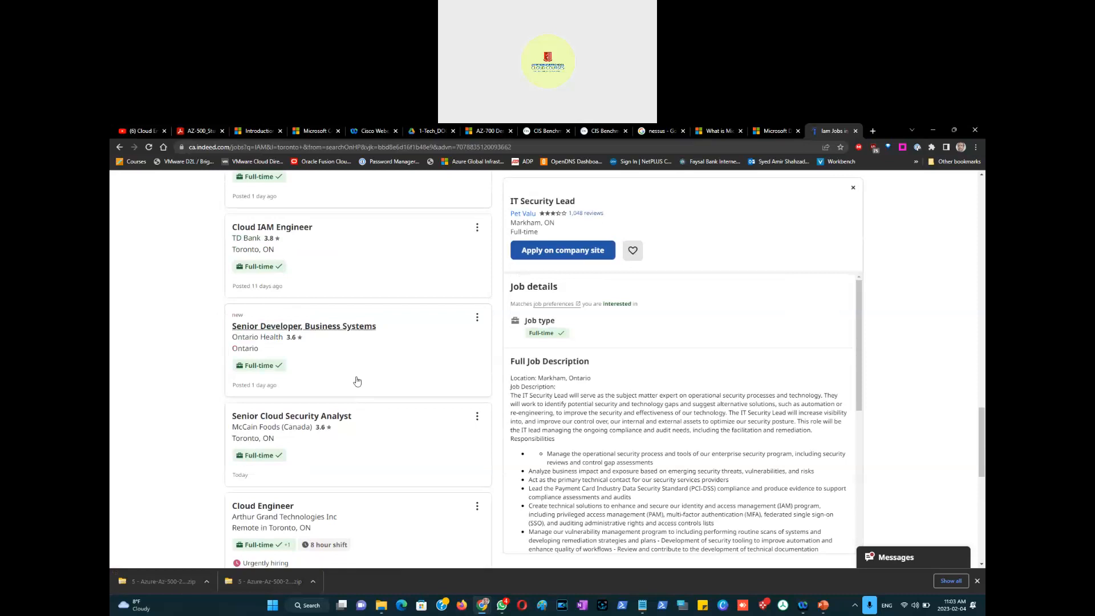
scroll(355, 353, "up", 4)
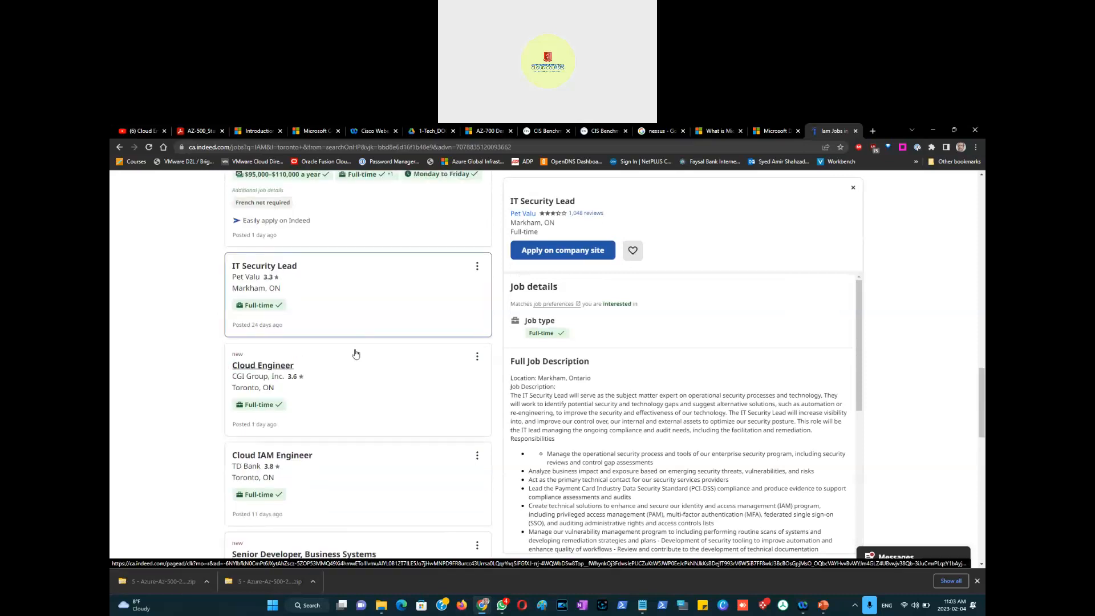
scroll(355, 354, "up", 2)
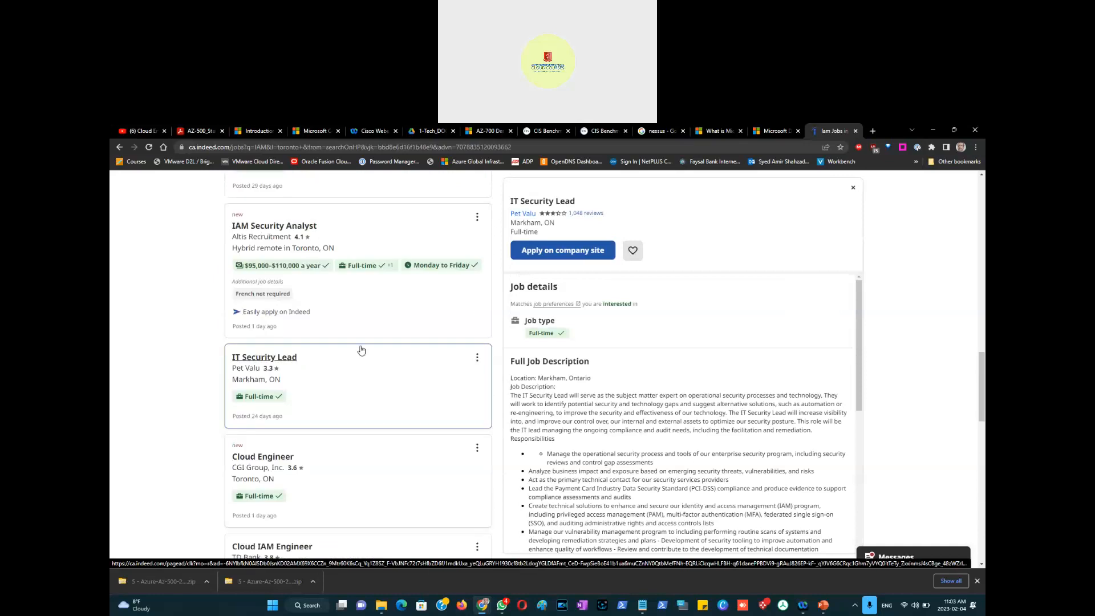
scroll(356, 349, "up", 4)
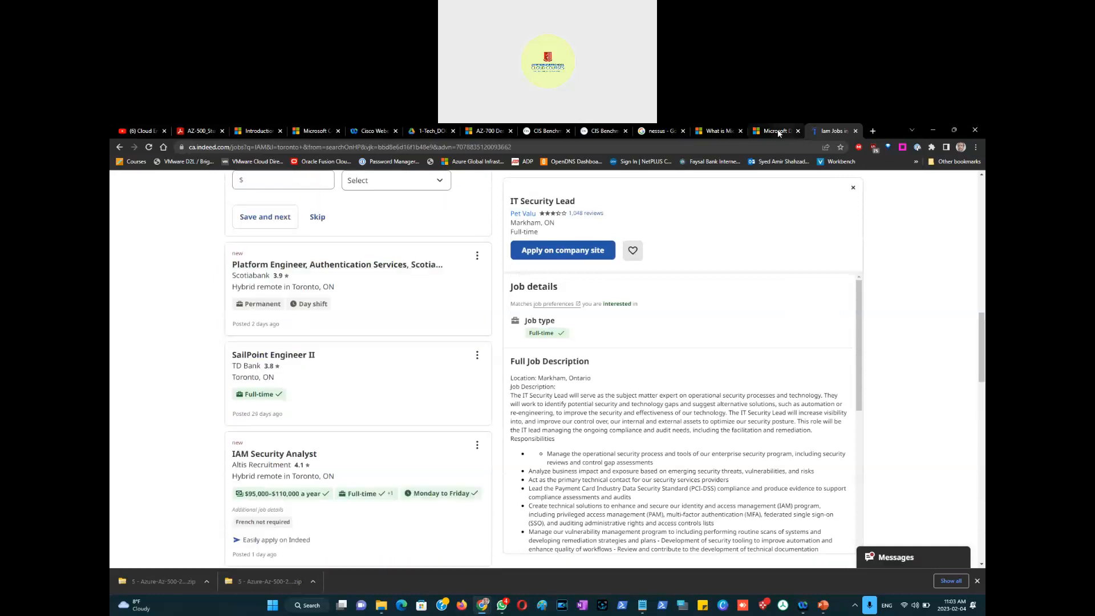
Step: Go back to the Microsoft Learn Introduction unit of the Secure Azure solutions with Azure Active Directory module
mouse_move(774, 134)
left_click(771, 131)
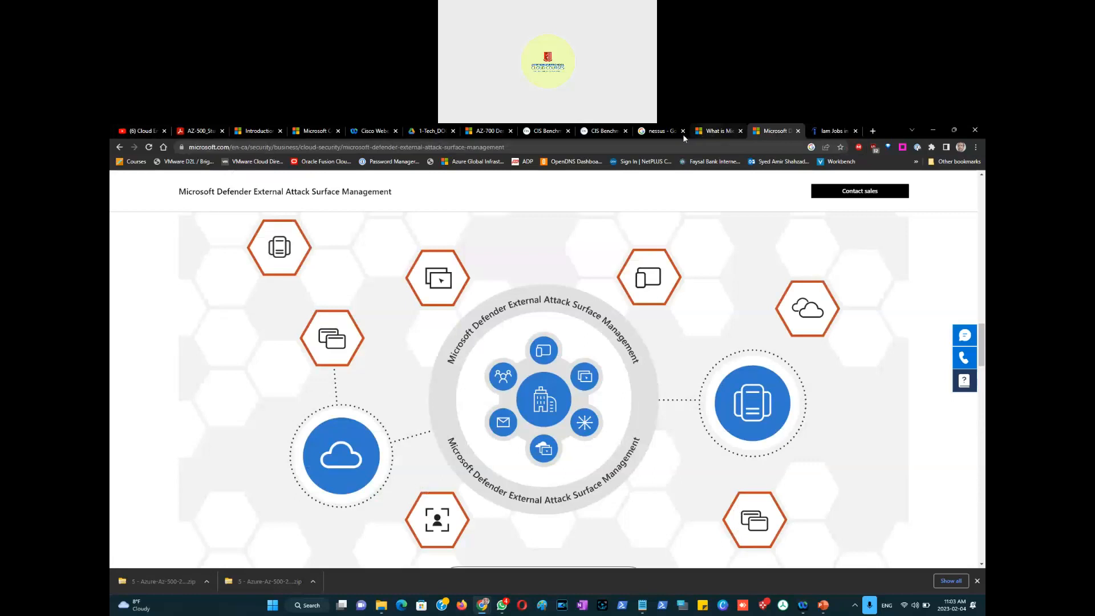
left_click(697, 135)
left_click(663, 135)
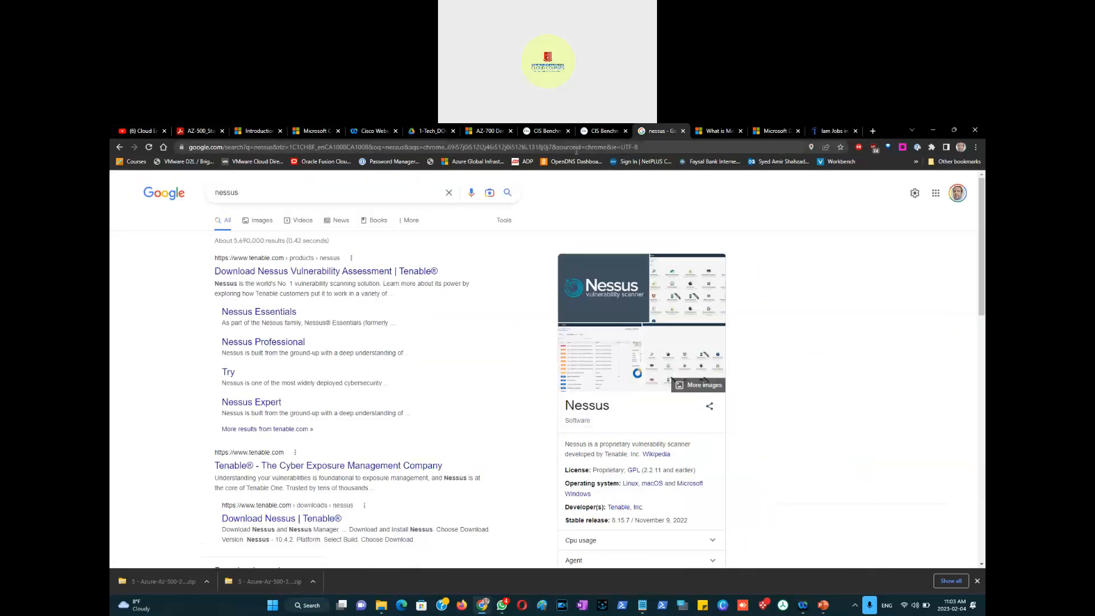
left_click(428, 131)
left_click(313, 132)
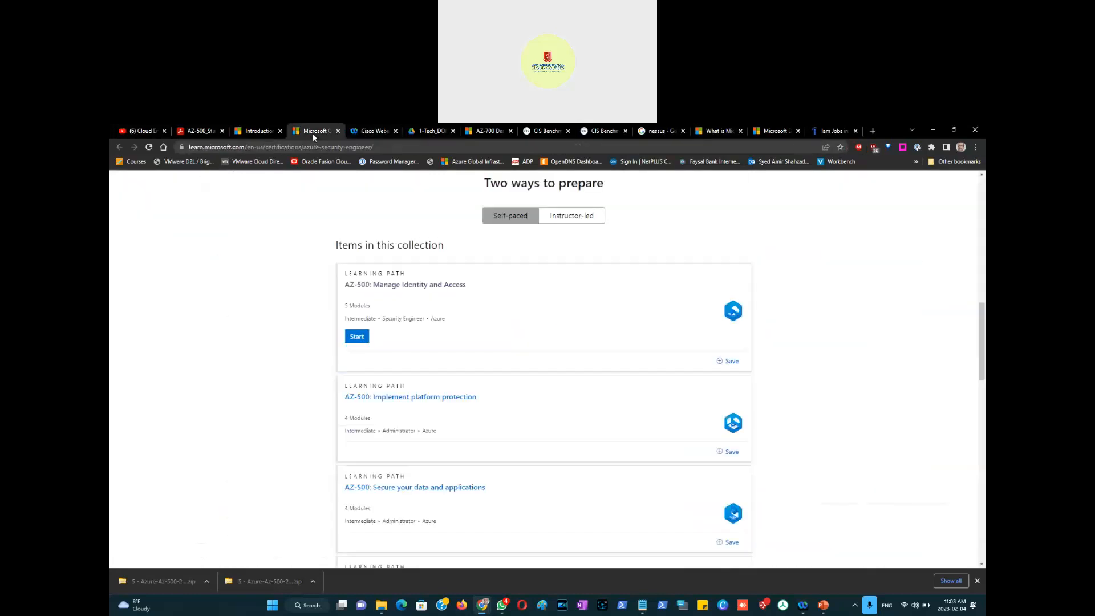
left_click(364, 131)
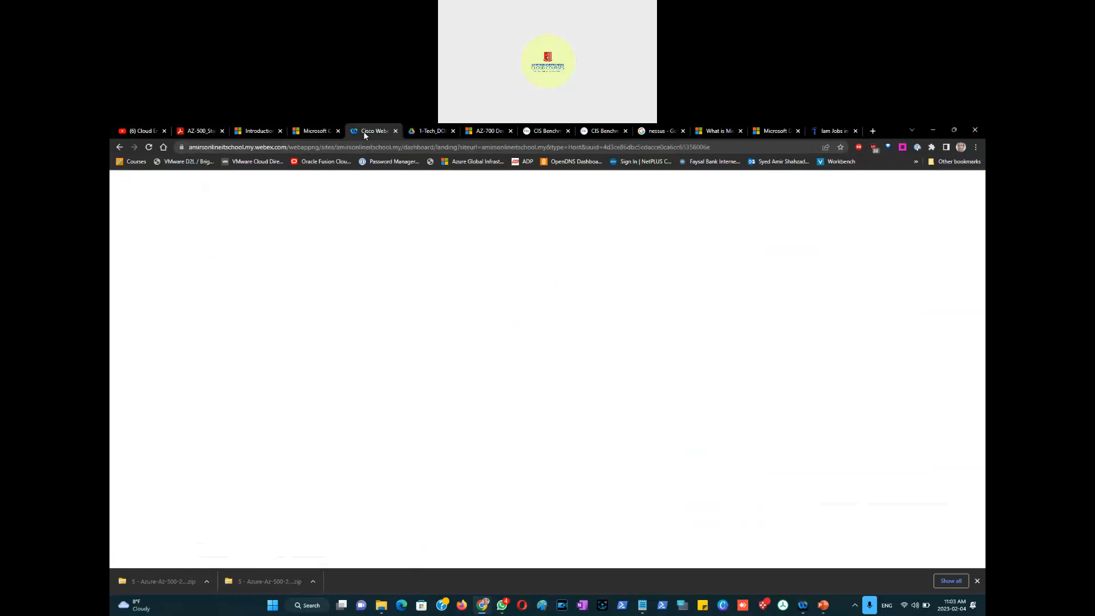
left_click(254, 133)
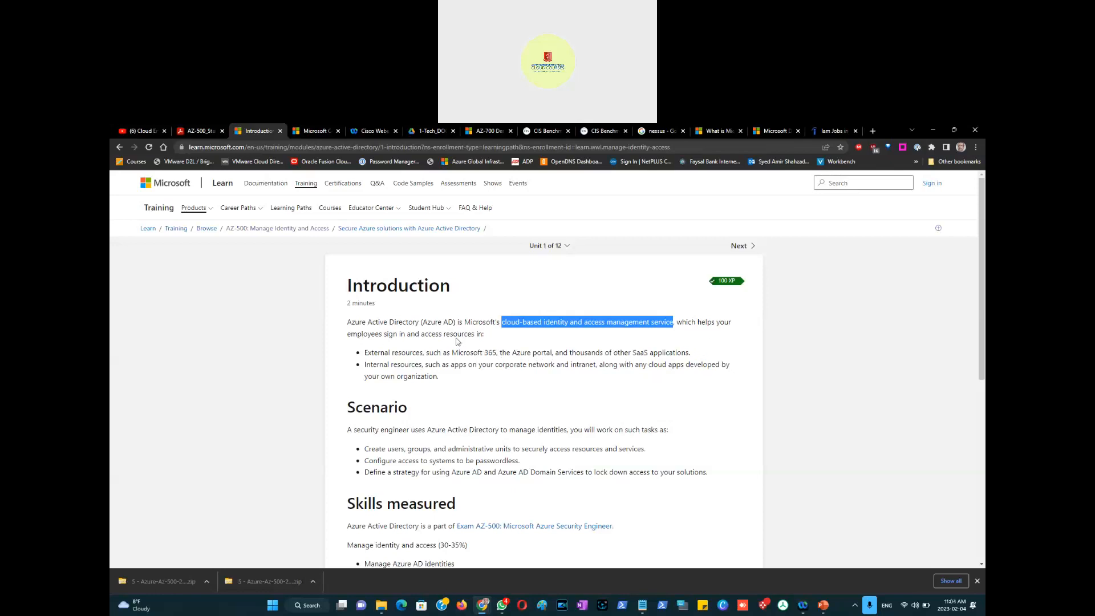
Step: Highlight the sign-in, identity and access management wording in the opening paragraph and "passwordless" in the Scenario list
left_click_drag(383, 335, 468, 335)
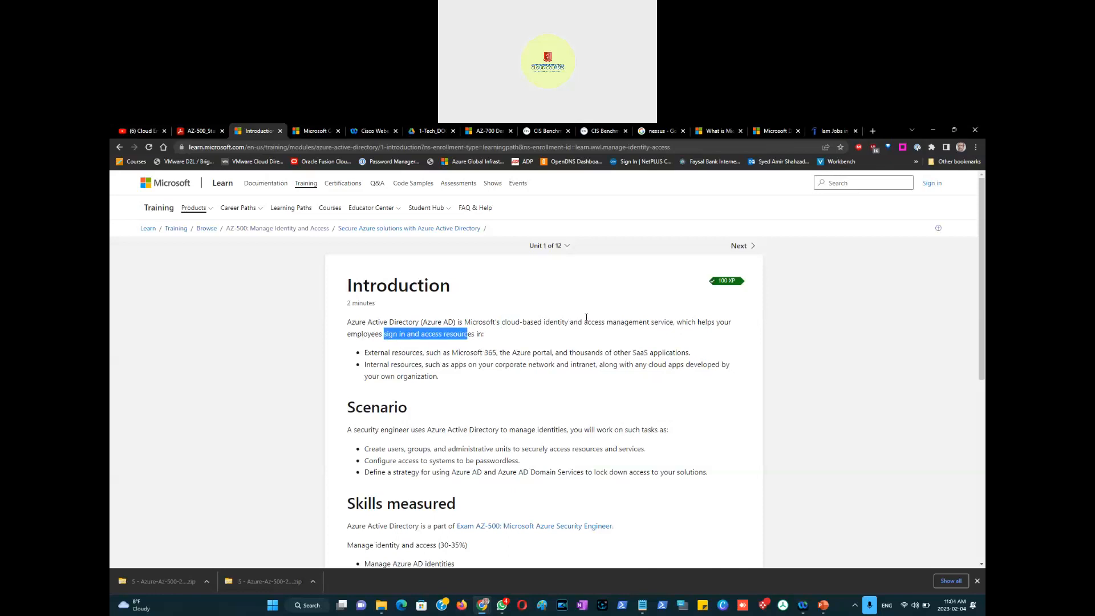
left_click_drag(542, 322, 653, 320)
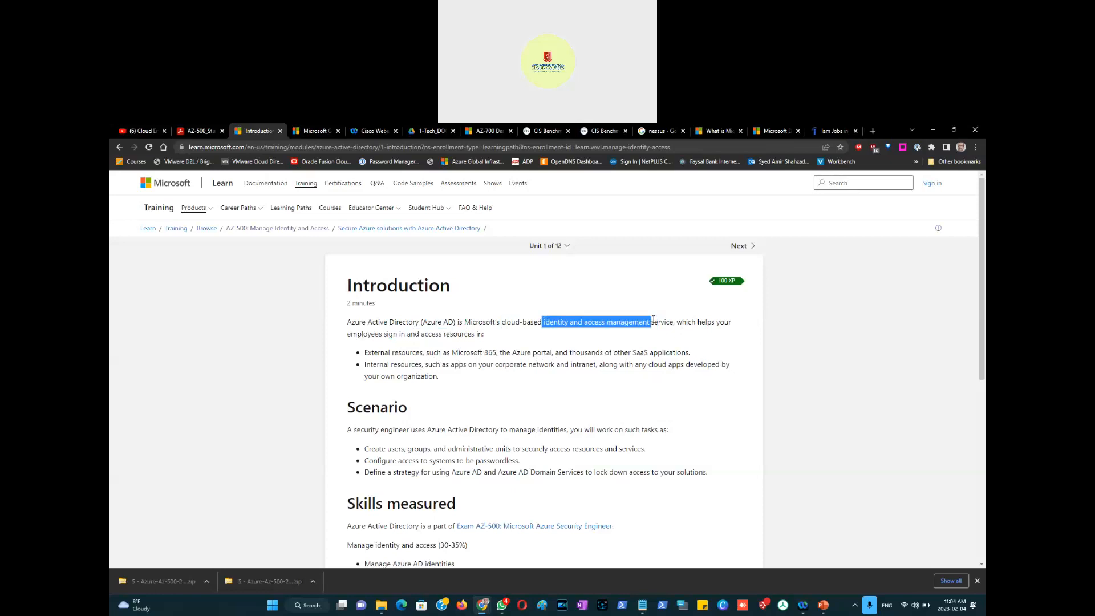
left_click_drag(654, 320, 569, 321)
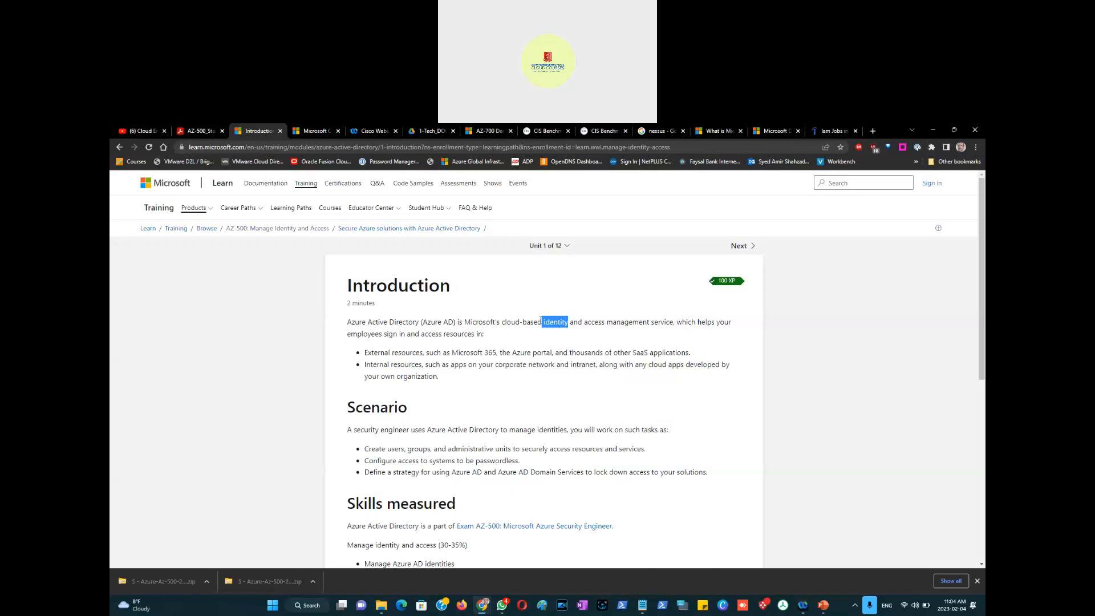
left_click(540, 321)
left_click_drag(543, 321, 572, 322)
left_click_drag(571, 322, 569, 323)
mouse_move(569, 323)
left_mouse_down()
mouse_move(675, 326)
mouse_move(582, 323)
left_mouse_up()
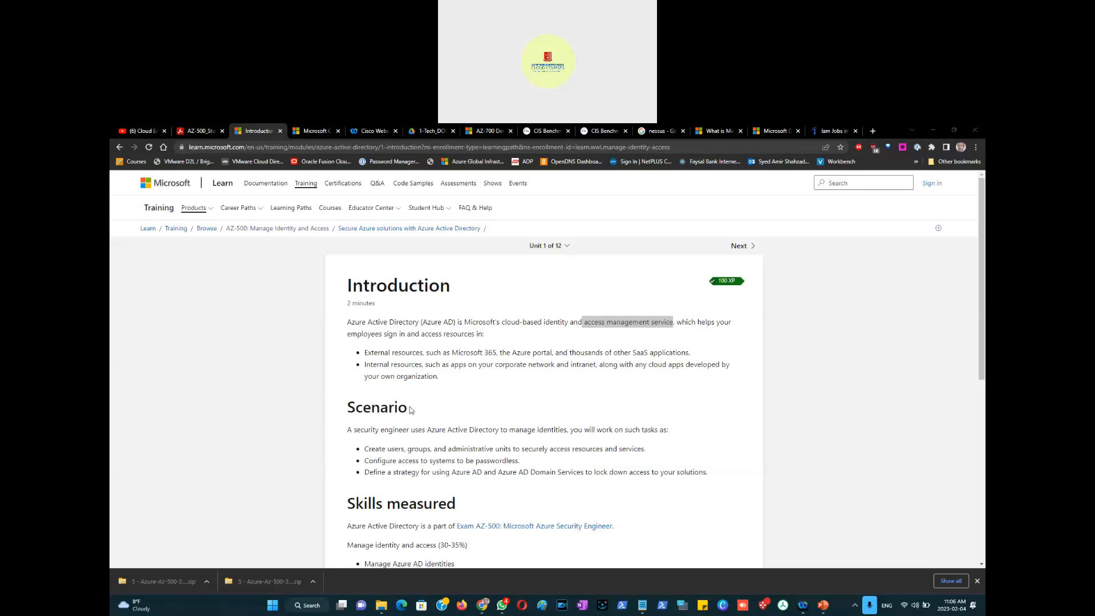
scroll(412, 408, "down", 2)
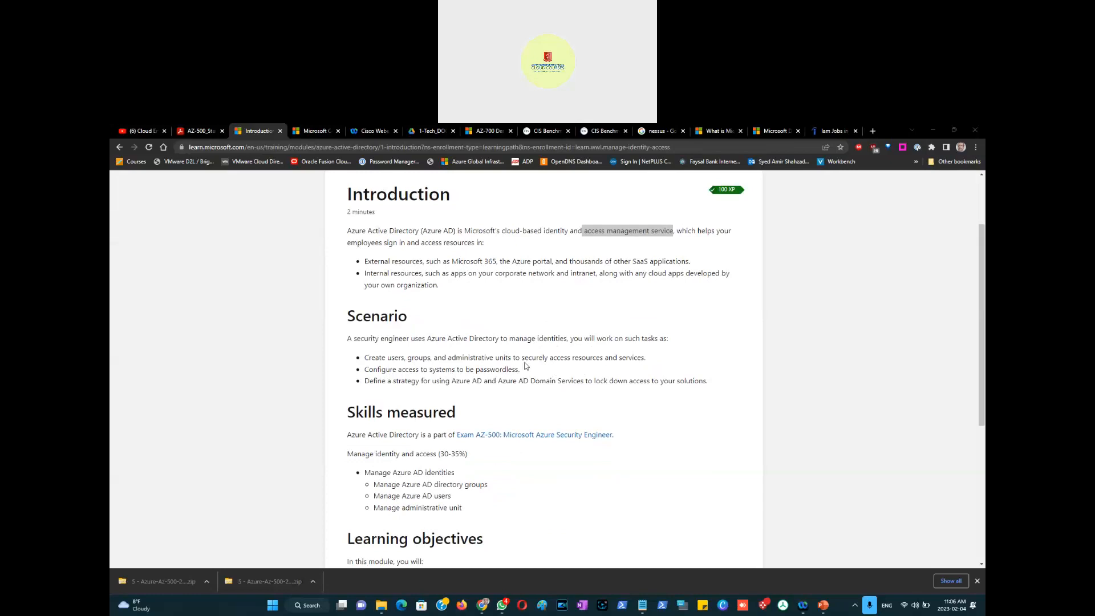
left_click_drag(518, 369, 473, 369)
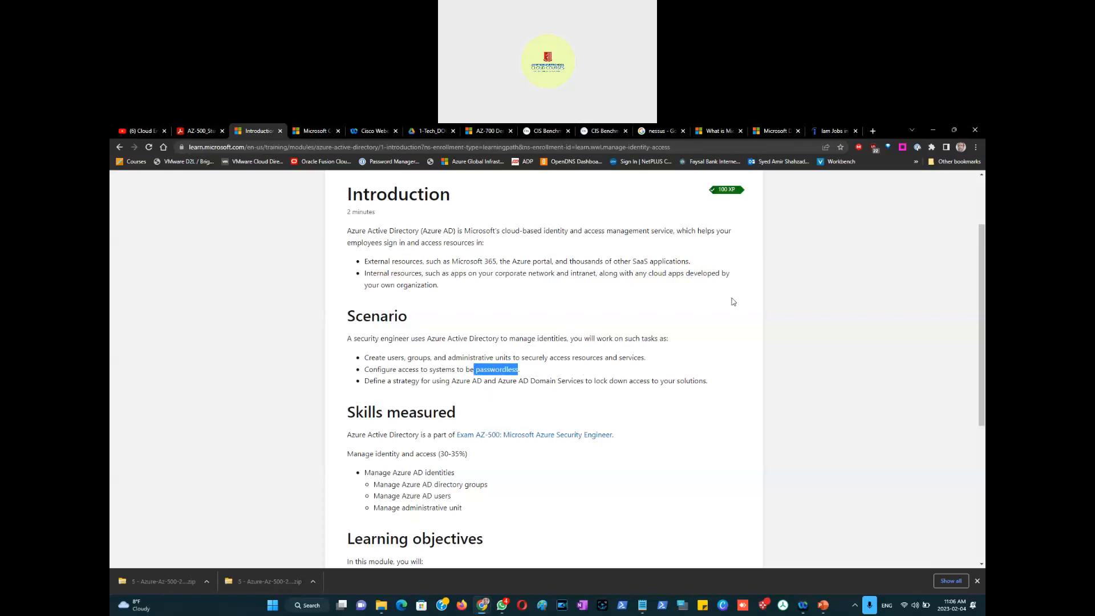
Step: Search the web for "windows hello" in a new browser tab and open Microsoft Support's "Learn about Windows Hello and set it up" article
left_click(873, 131)
type("windows")
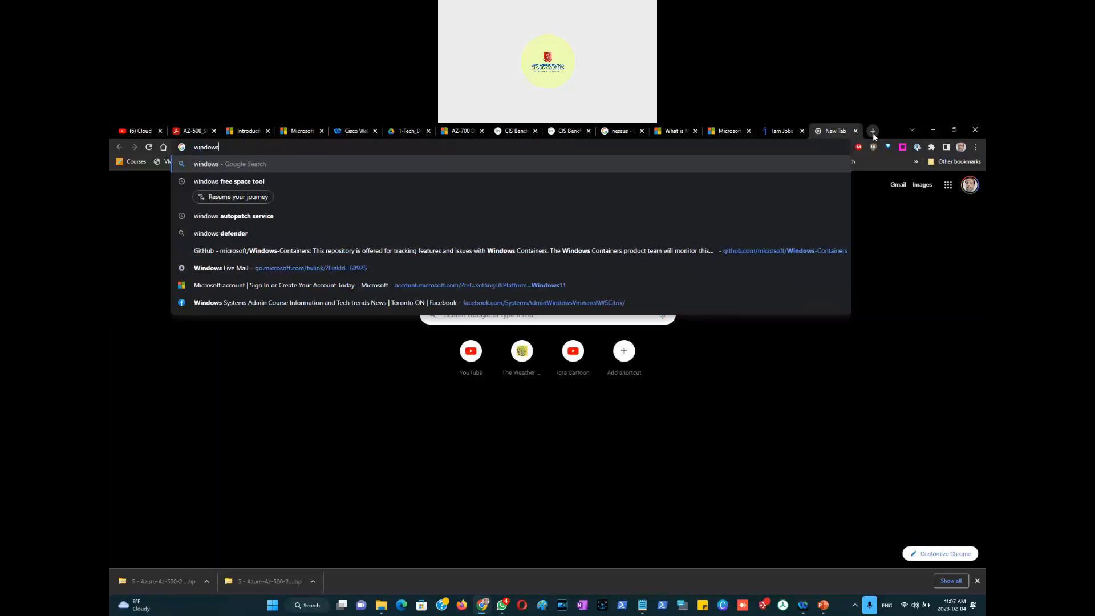
type(" hello")
key("Return")
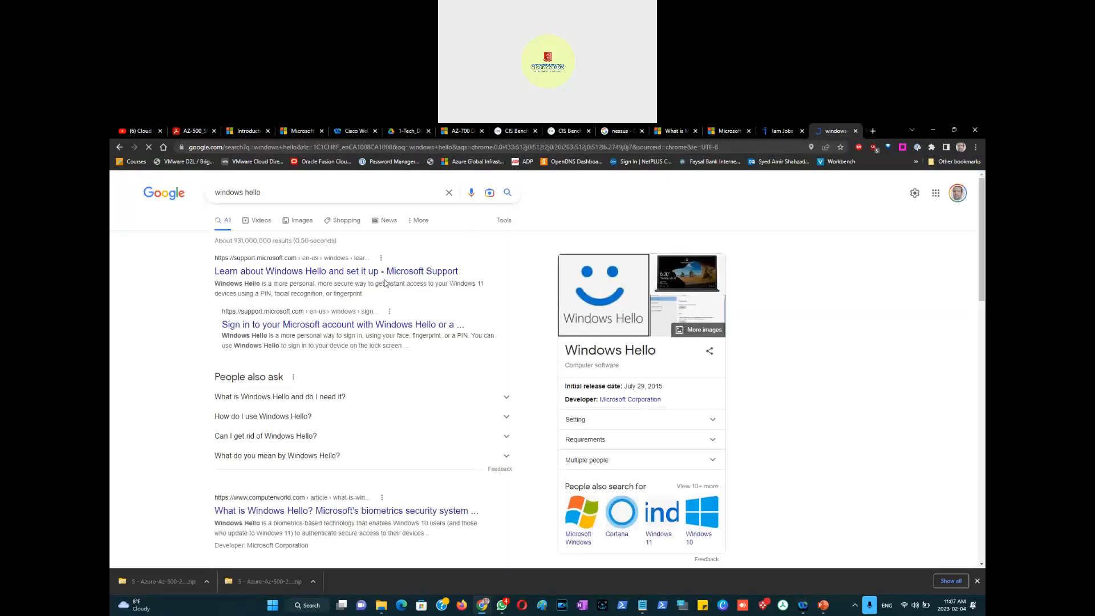
left_click(312, 277)
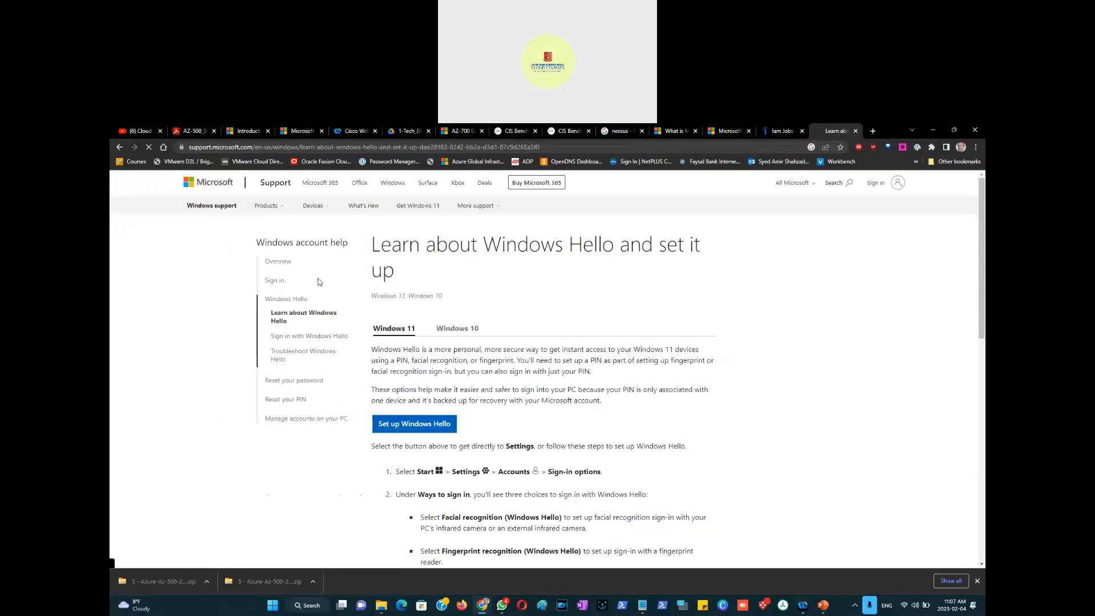
Step: Highlight the facial recognition, fingerprint recognition and PIN sign-in choices in the Windows Hello setup steps
scroll(528, 437, "down", 2)
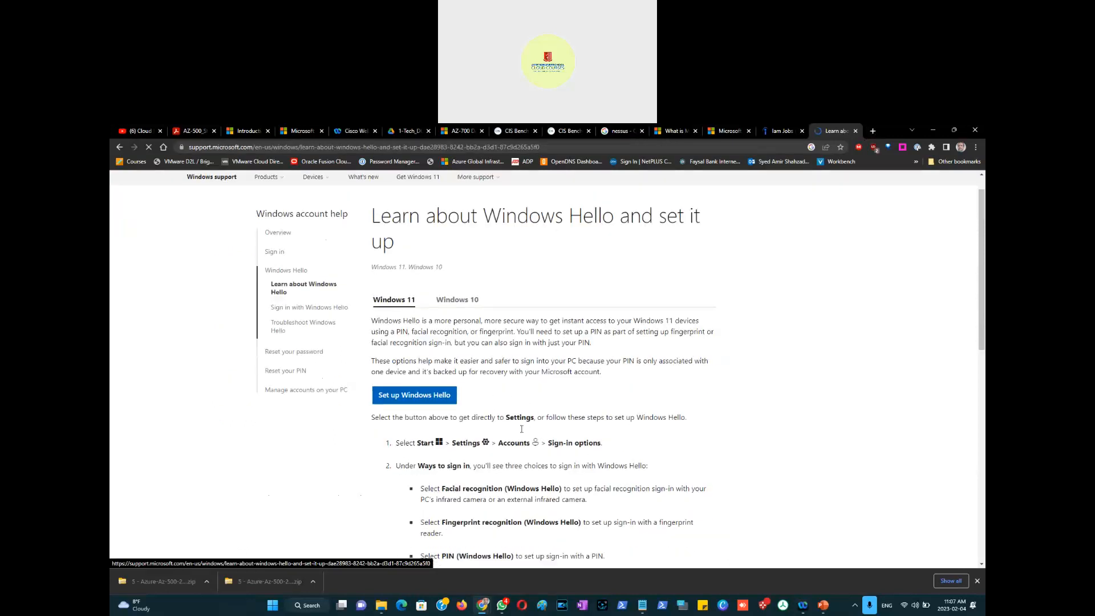
left_click_drag(443, 426, 515, 427)
left_click_drag(440, 460, 536, 460)
left_click_drag(443, 494, 569, 494)
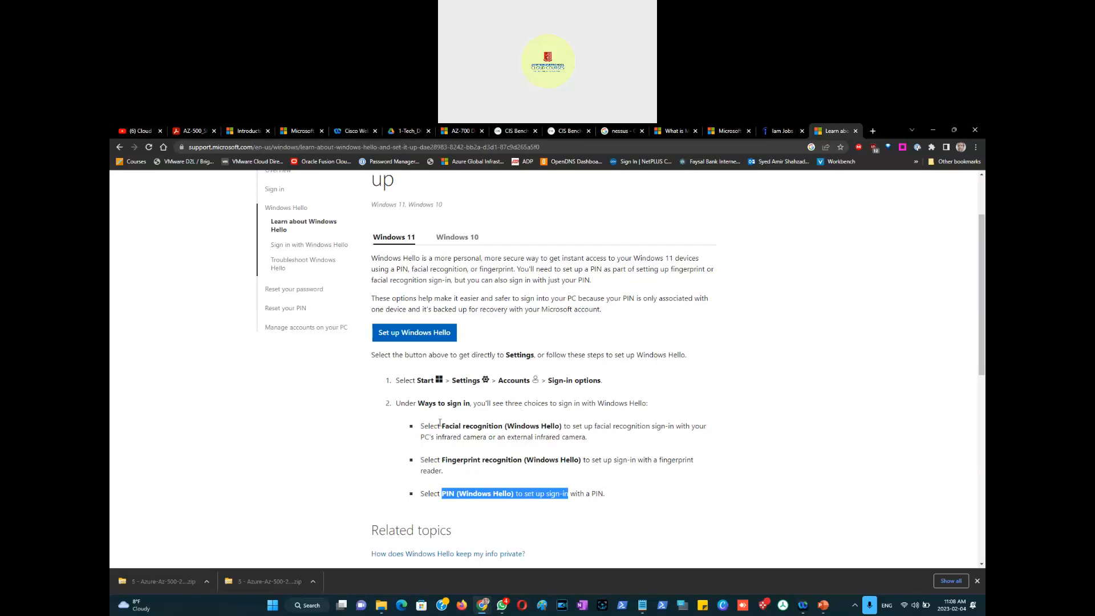
left_click_drag(442, 426, 522, 427)
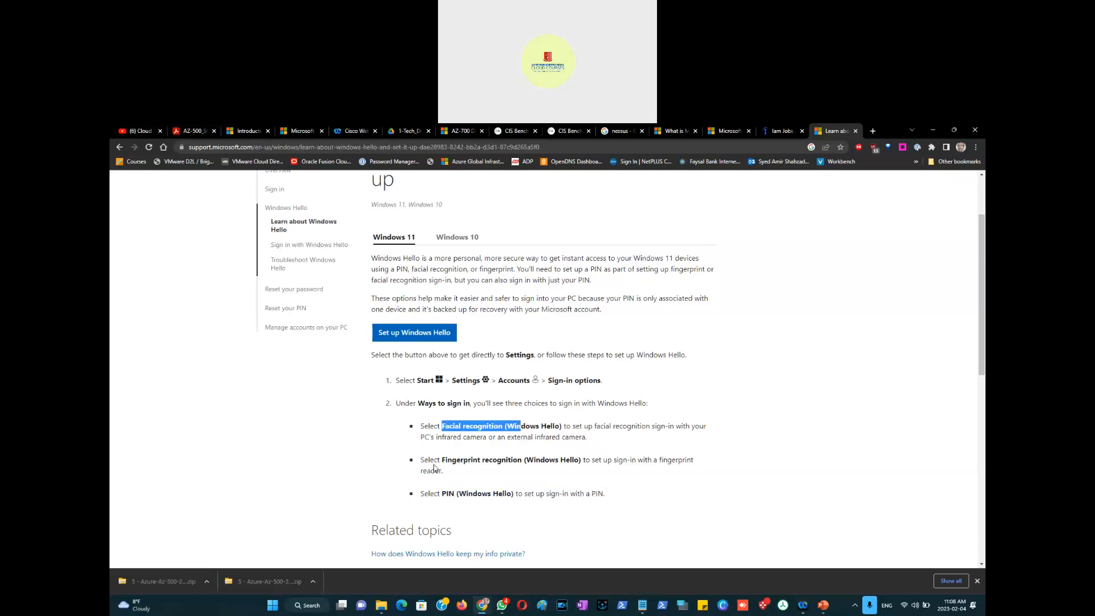
left_click_drag(443, 459, 527, 461)
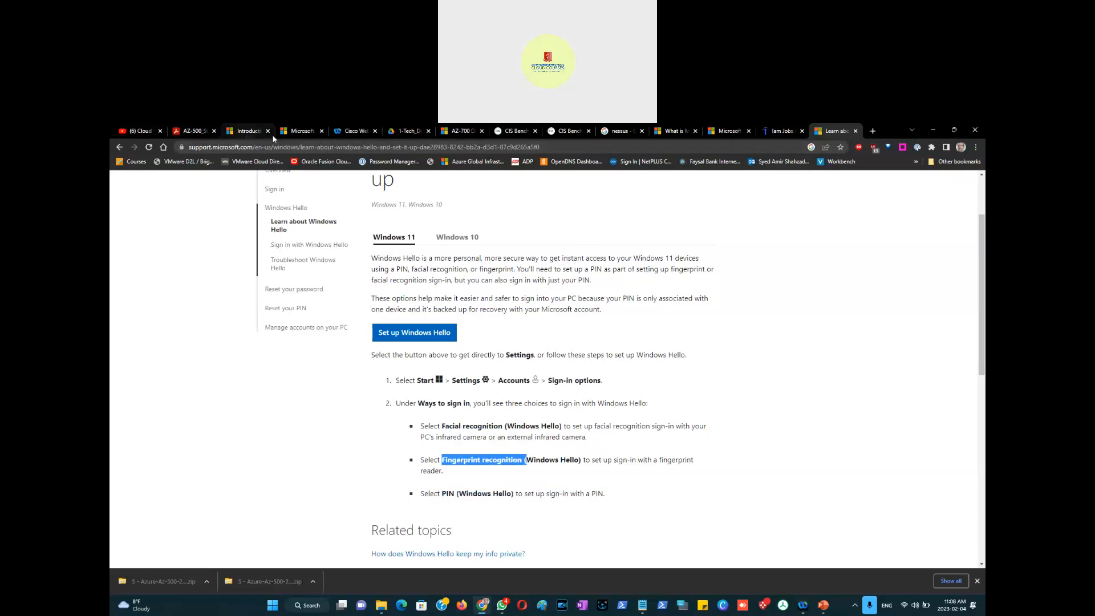
Step: Close the Cisco Webex browser tab and return to the Azure Active Directory Introduction unit
left_click(291, 134)
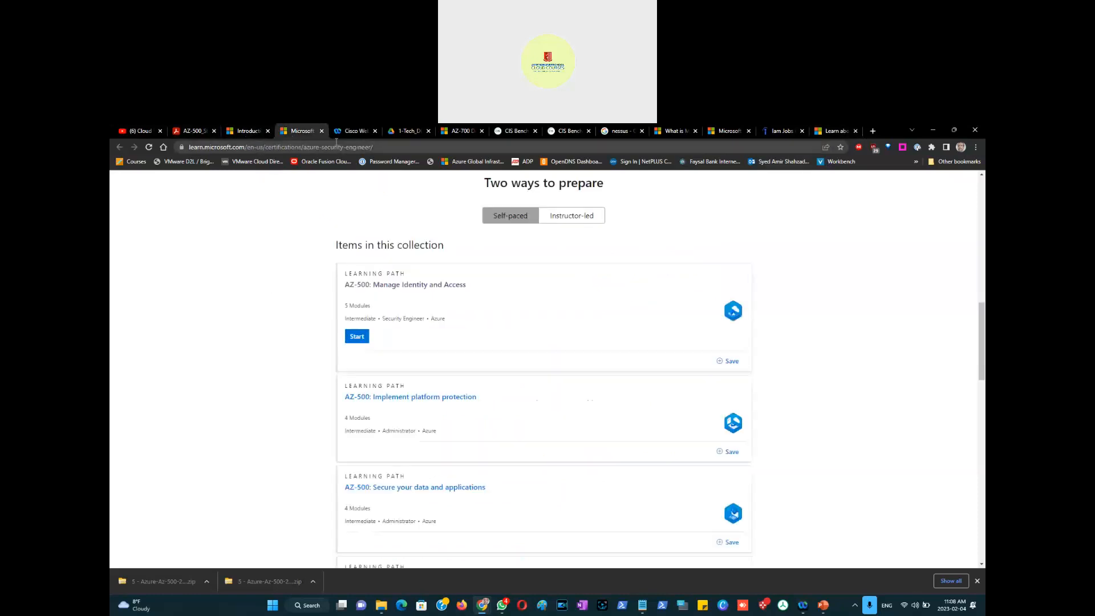
left_click(442, 133)
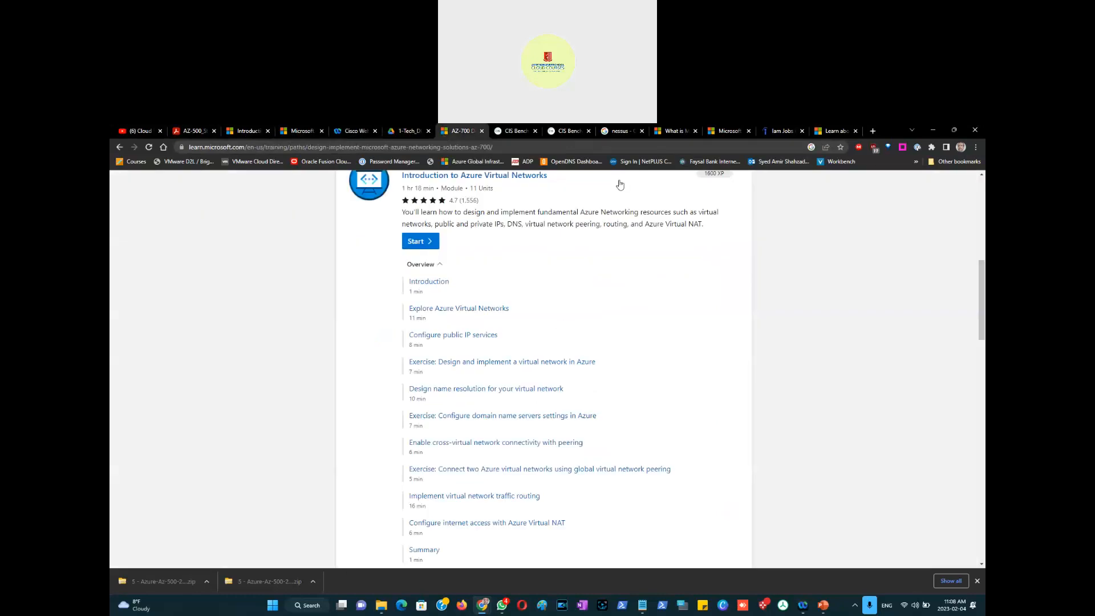
key("alt+Tab")
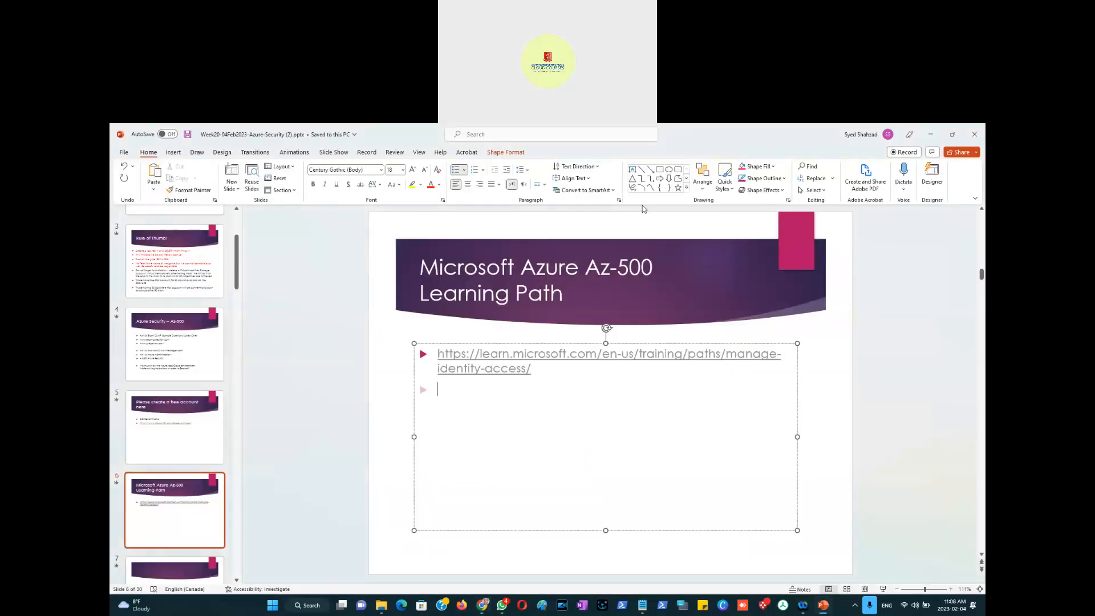
key("alt+Tab")
left_click(356, 131)
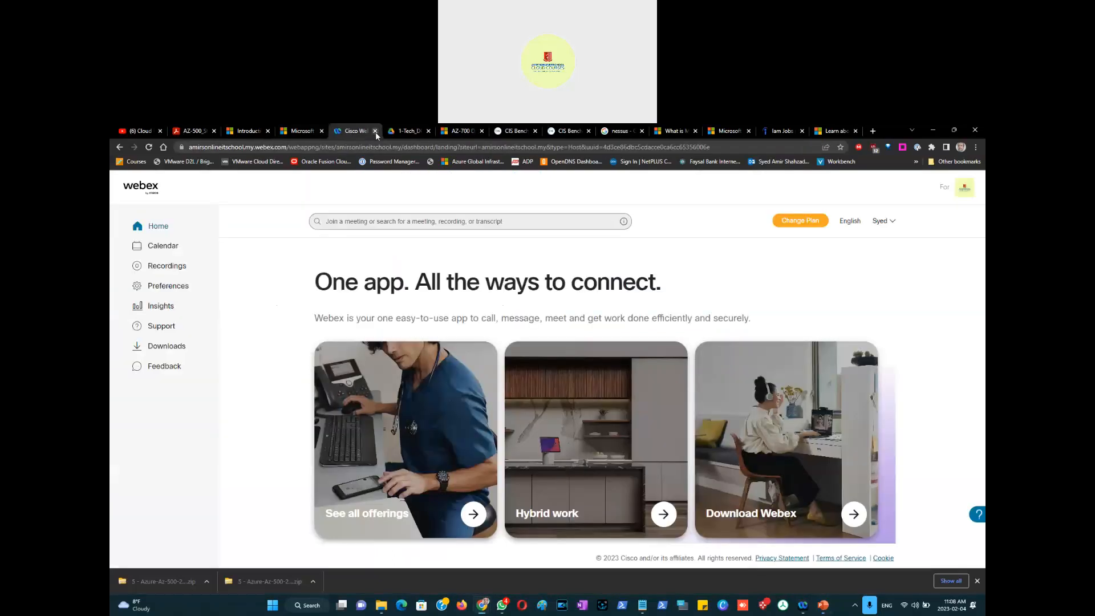
left_click(375, 132)
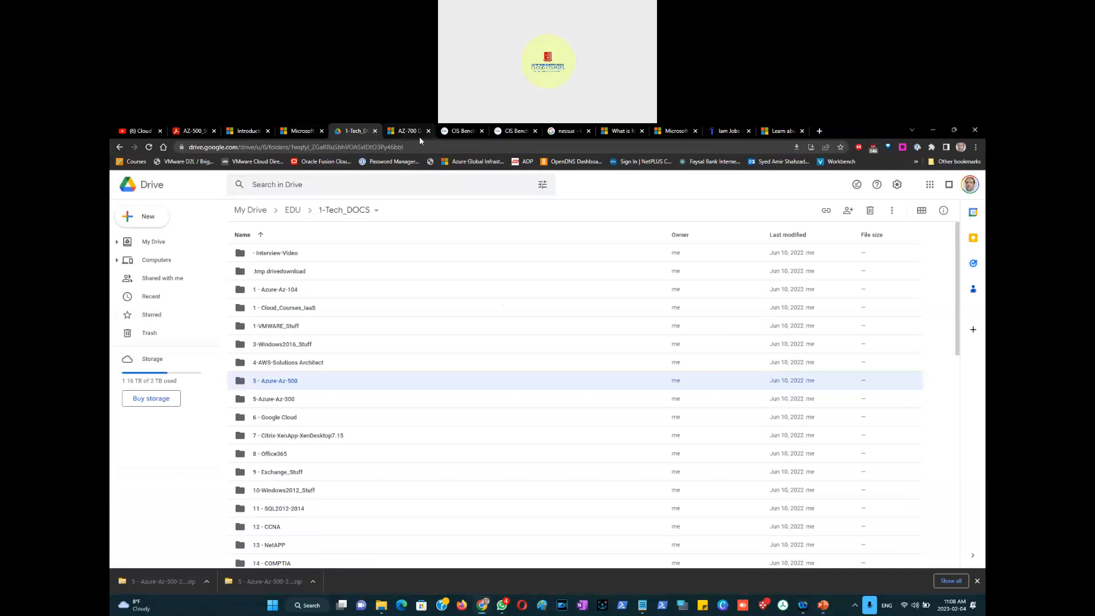
left_click(252, 136)
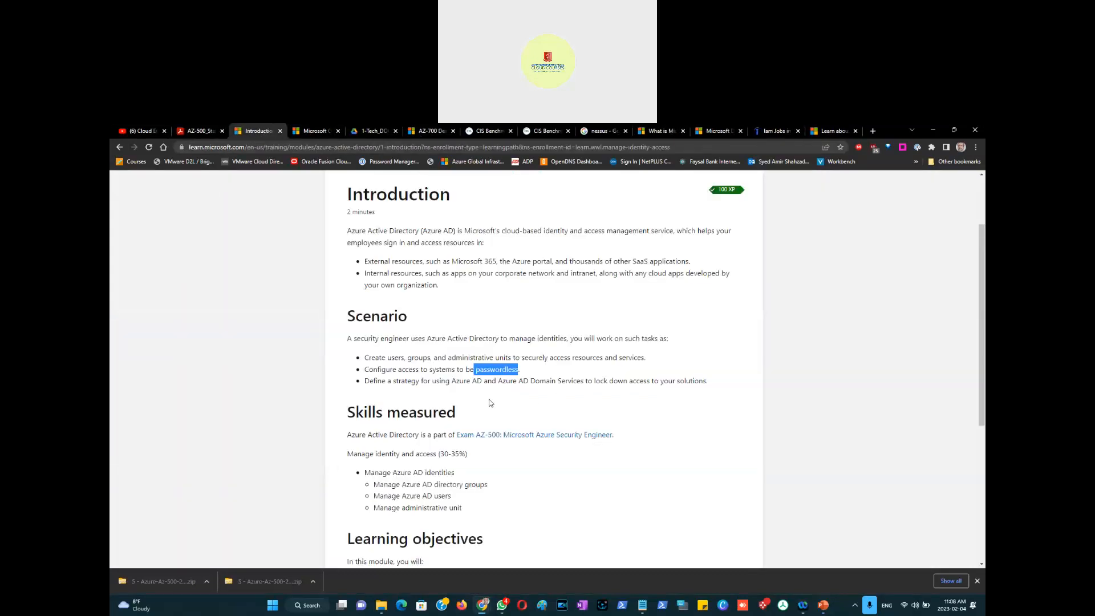
Step: Review the unit's skills measured, learning objectives and prerequisites, and return to the start of the page
scroll(489, 400, "down", 2)
scroll(433, 385, "down", 1)
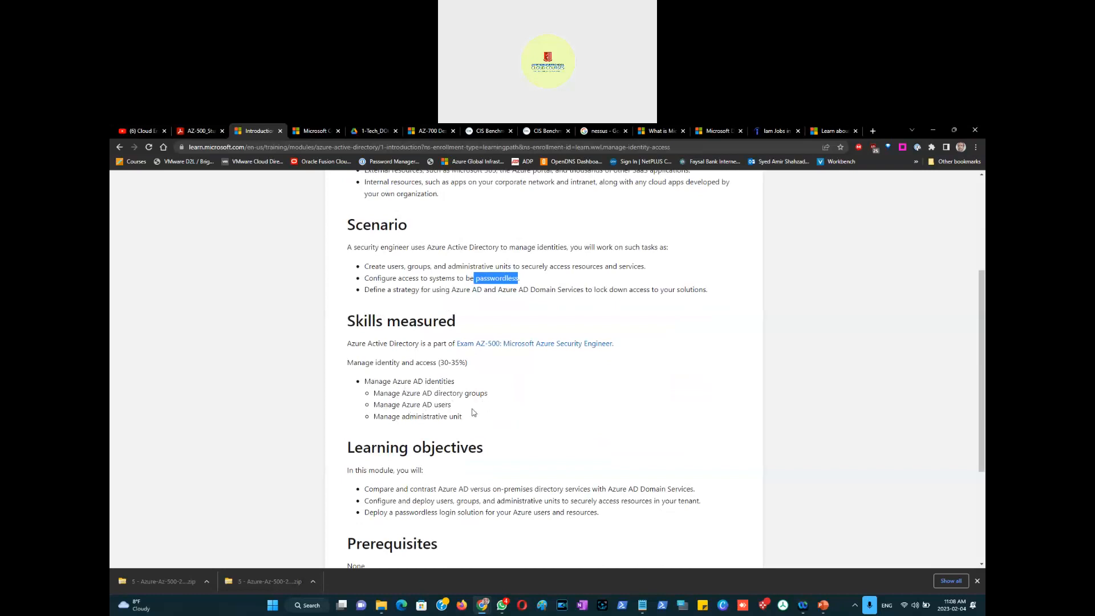
scroll(472, 412, "down", 2)
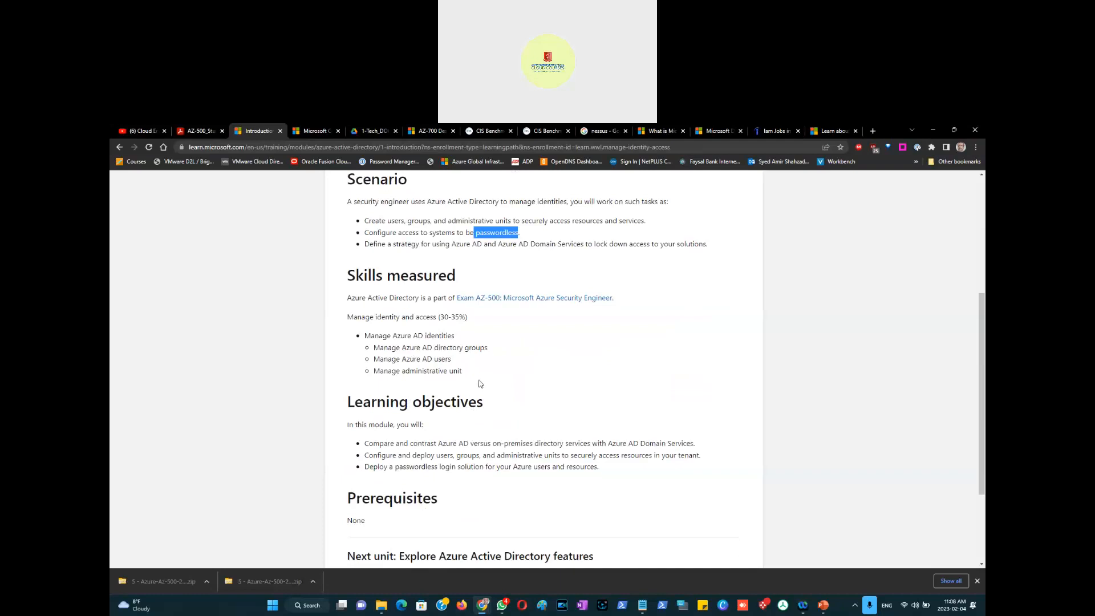
scroll(515, 392, "down", 3)
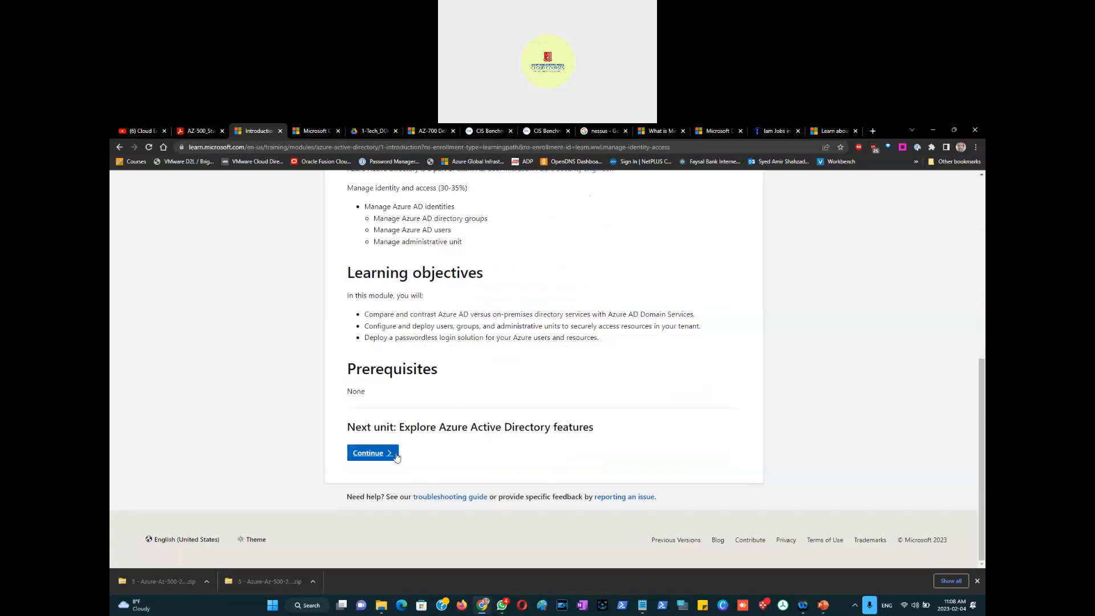
scroll(464, 350, "up", 2)
scroll(453, 349, "up", 4)
scroll(454, 349, "up", 1)
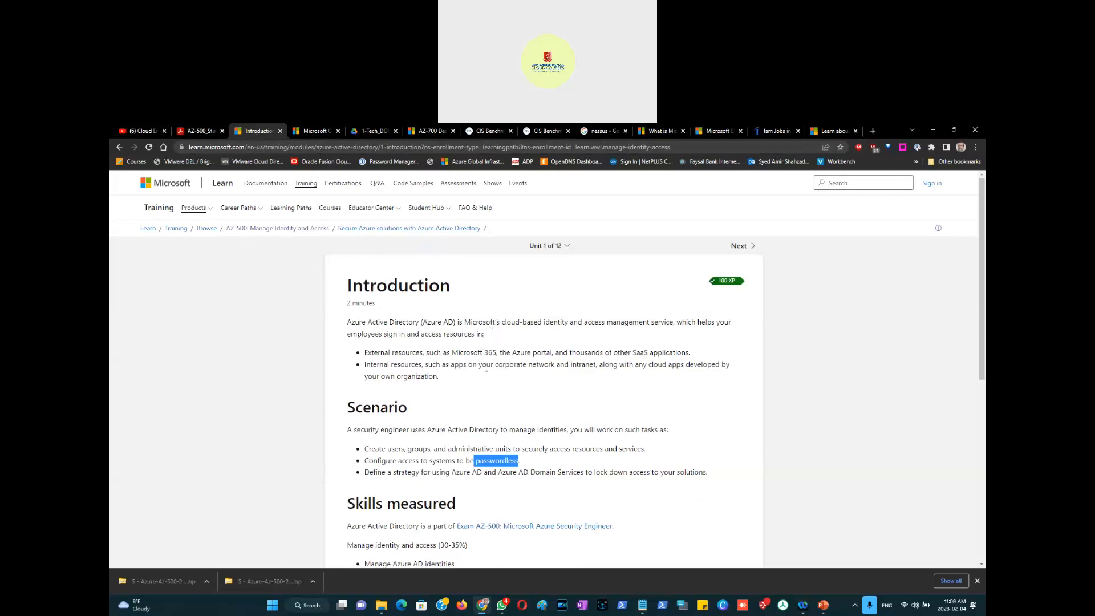
Step: Review the unit's learning objectives and highlight the Azure AD versus on-premises directory services with Azure AD Domain Services comparison
scroll(486, 368, "down", 6)
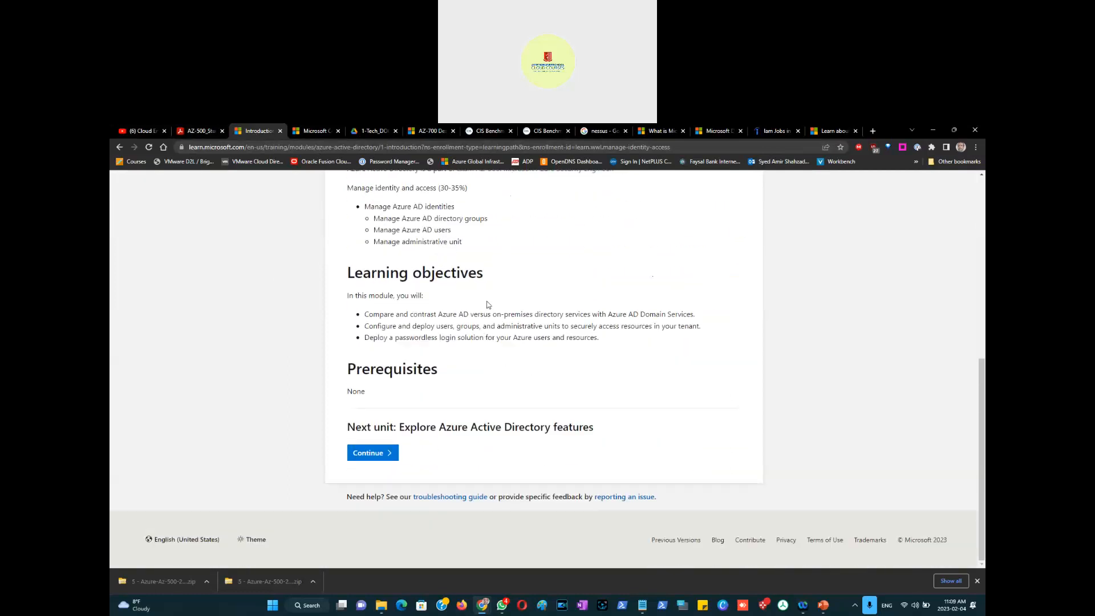
scroll(488, 305, "up", 3)
scroll(461, 384, "down", 2)
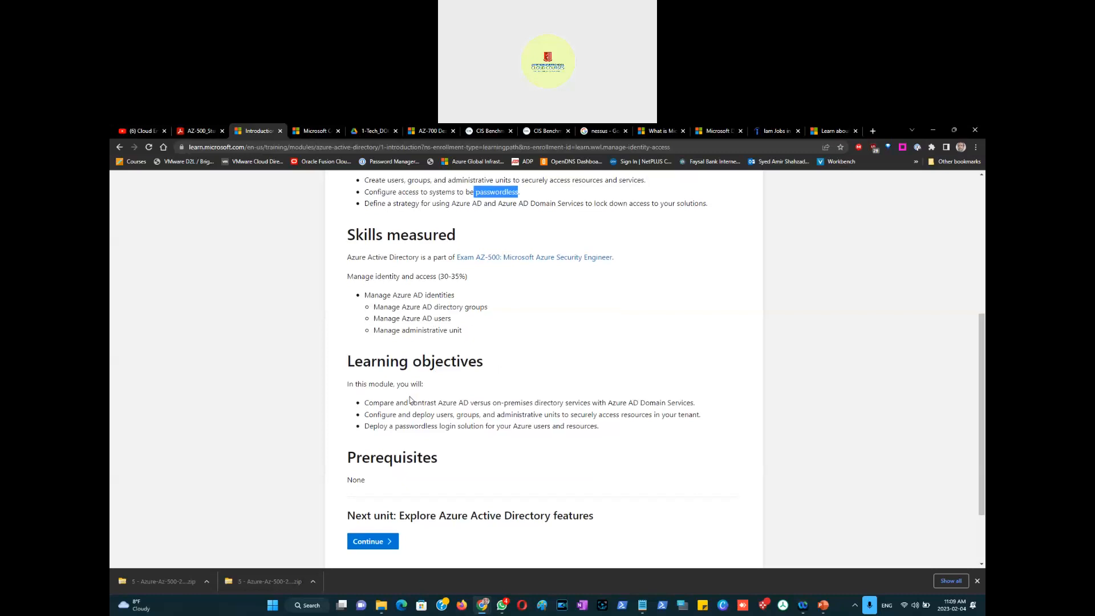
scroll(388, 373, "down", 1)
left_click_drag(365, 362, 700, 363)
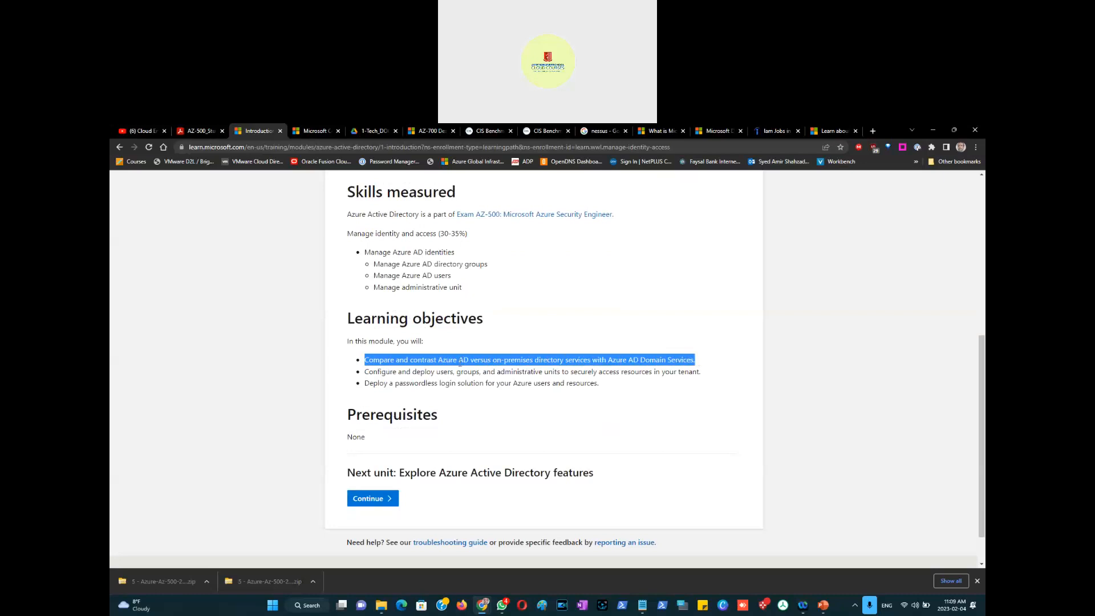
left_click_drag(437, 360, 697, 363)
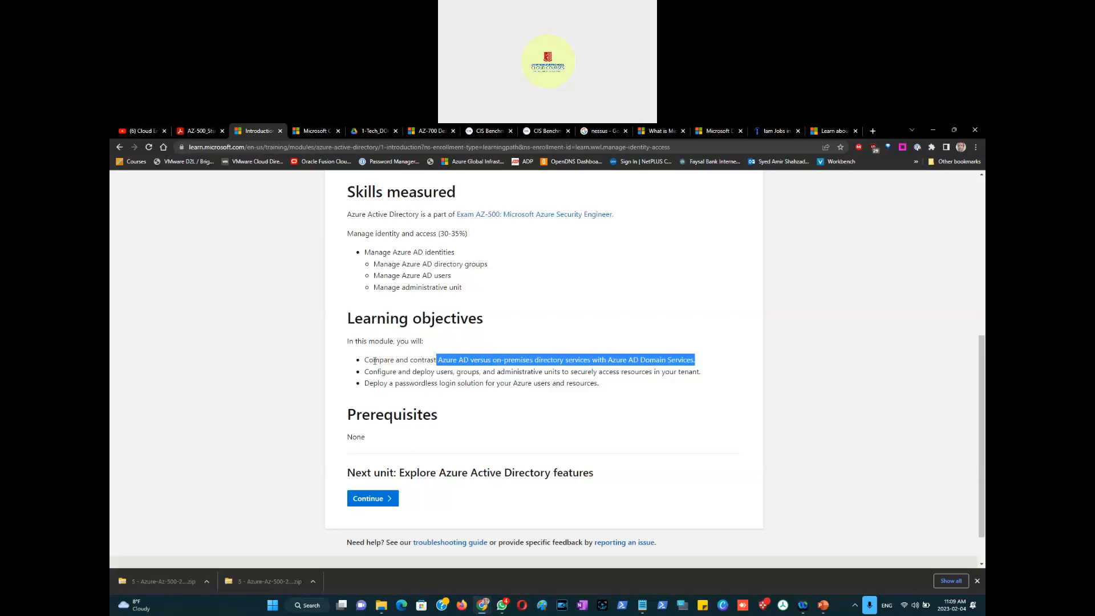
Step: Switch to Paint, draw a triangle about 333 × 208 px near the canvas's lower left, and label it "Toronto Branch" above
left_click(541, 605)
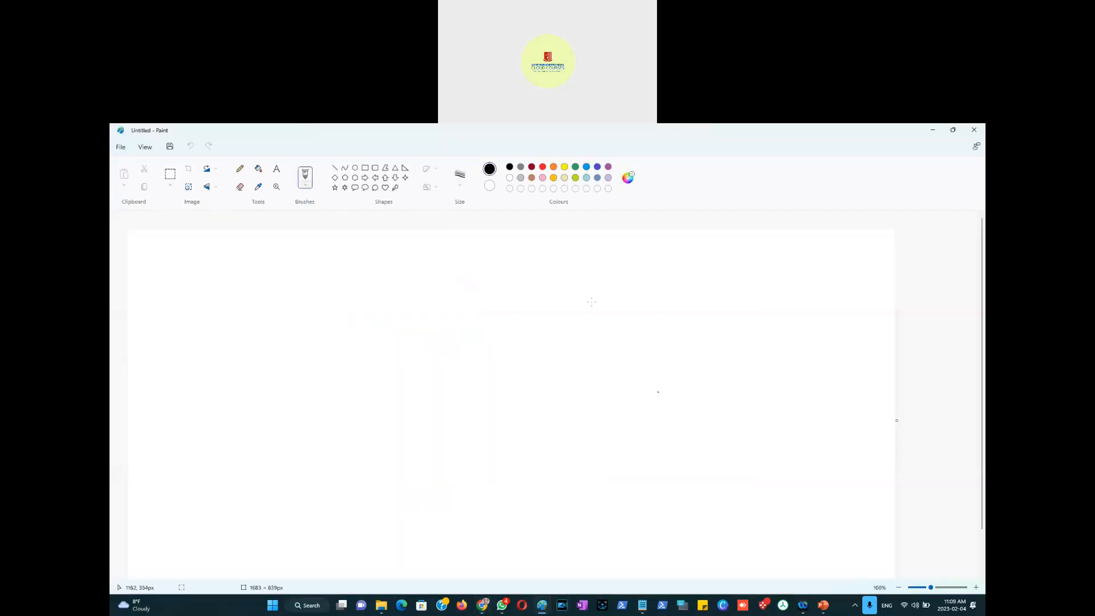
left_click(395, 168)
left_click_drag(166, 472, 317, 568)
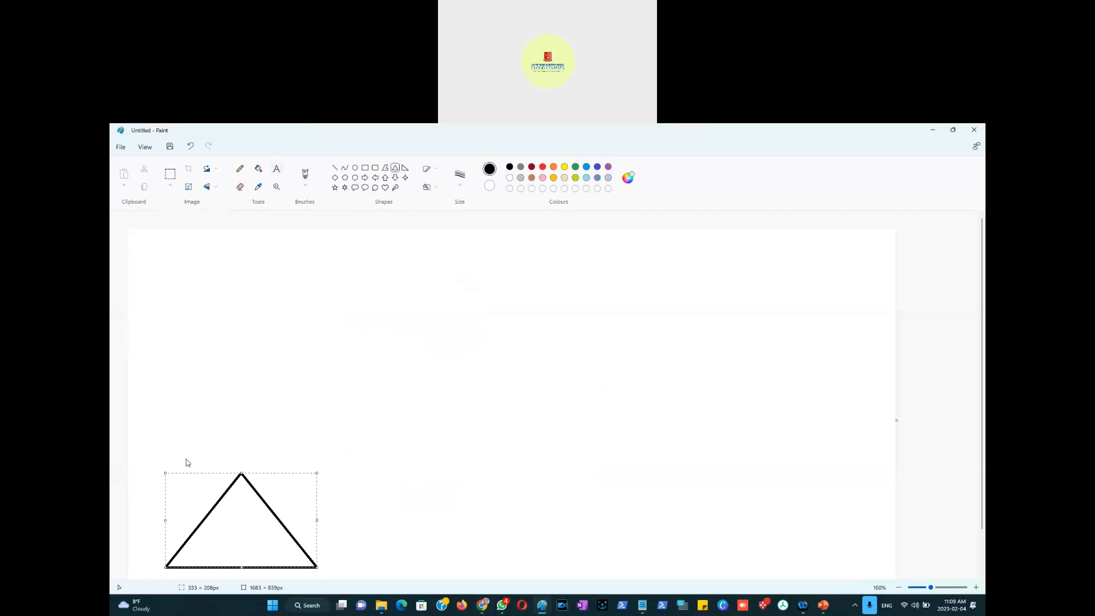
left_click(276, 169)
left_click(183, 457)
type("Toron")
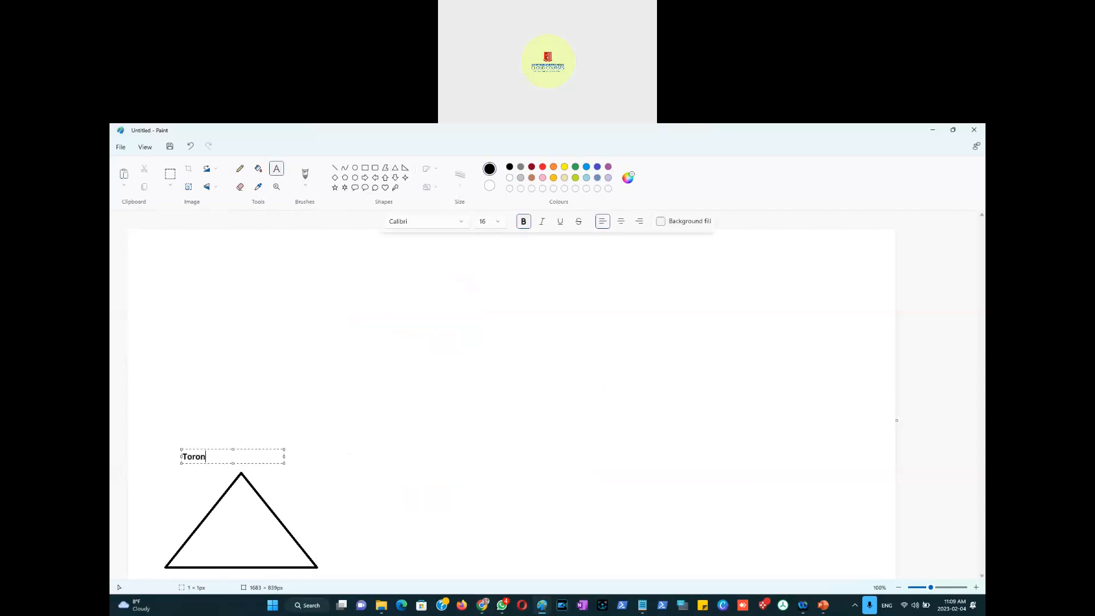
type("to Branch")
Step: Draw a rectangle about 122 × 134 px over the triangle's right side and label it "On-Premises Active Directory"
left_click(365, 167)
left_click_drag(252, 498, 308, 559)
left_click(274, 170)
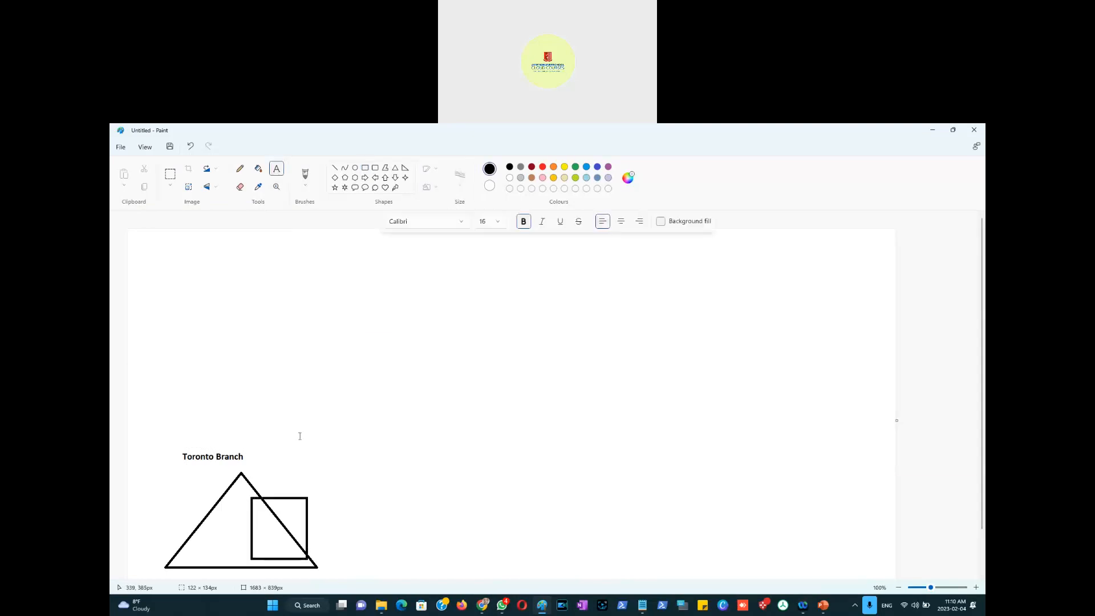
left_click(270, 473)
type("O")
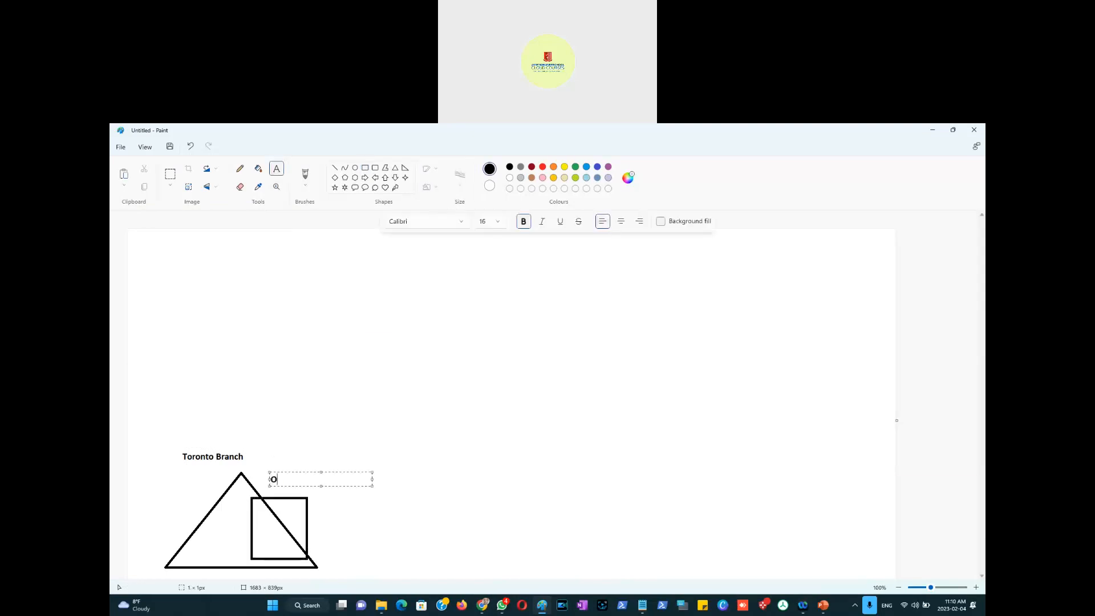
type("n-Premises Active Directory")
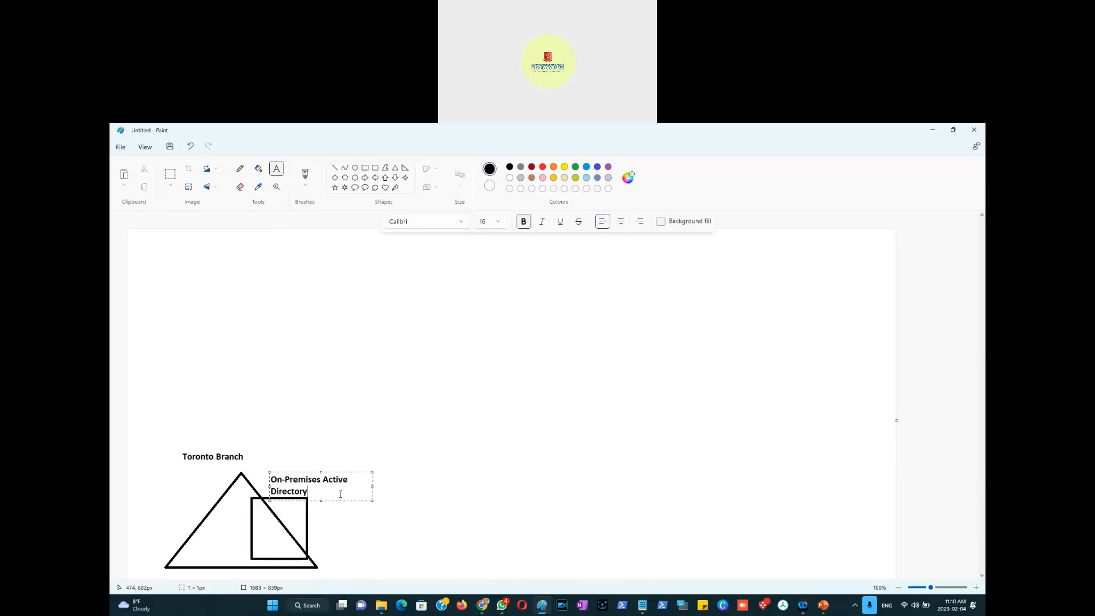
left_click(306, 257)
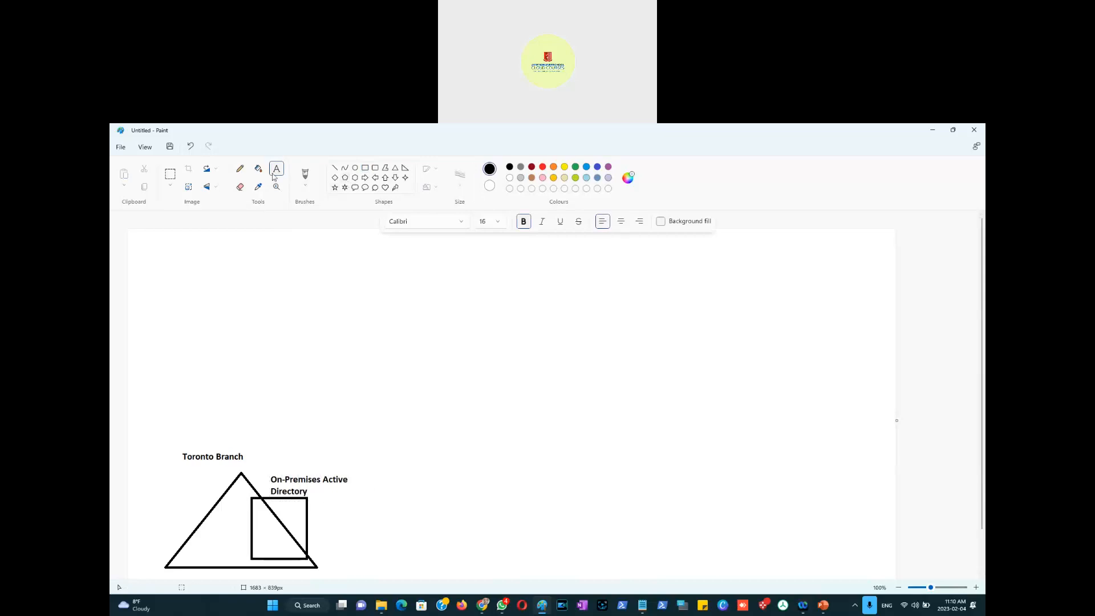
Step: Add the purple note "it offers Authentication, Authorization, Auditing/Accounting" and place it just above the On-Premises Active Directory label
left_click(608, 166)
left_click(291, 462)
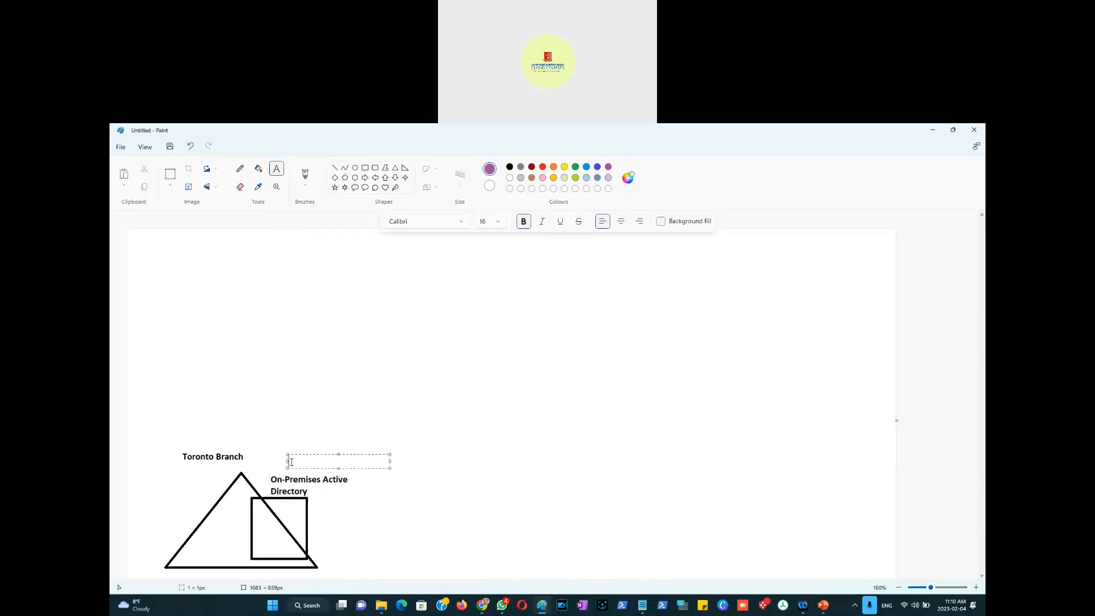
type("It offers ")
type("Authenticatio")
type("n")
type(", Autho")
type("rization")
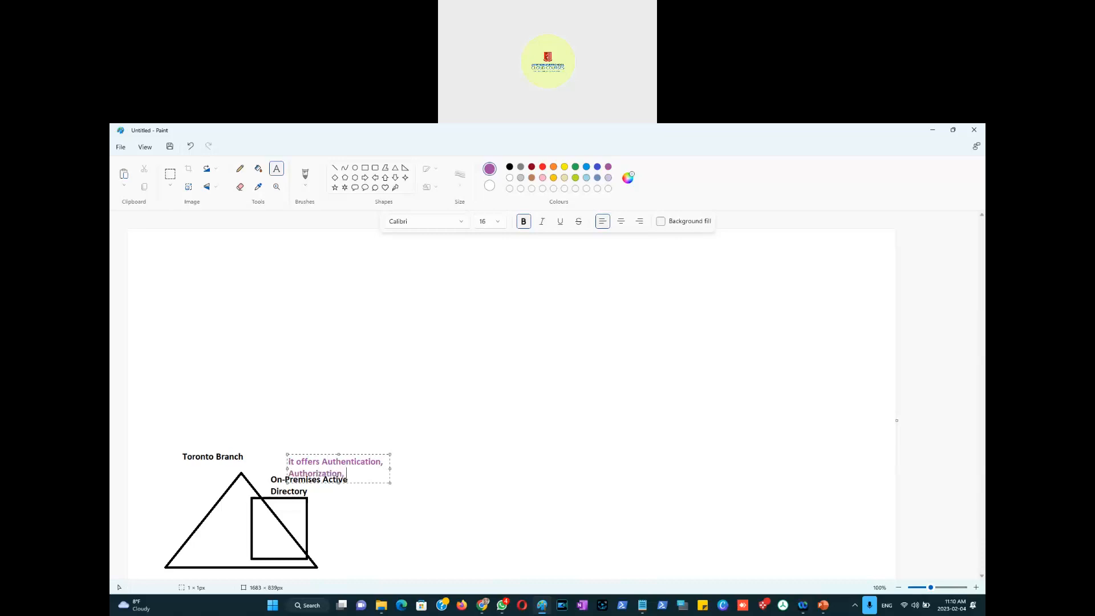
type(", Auditin")
type("g/Accounting")
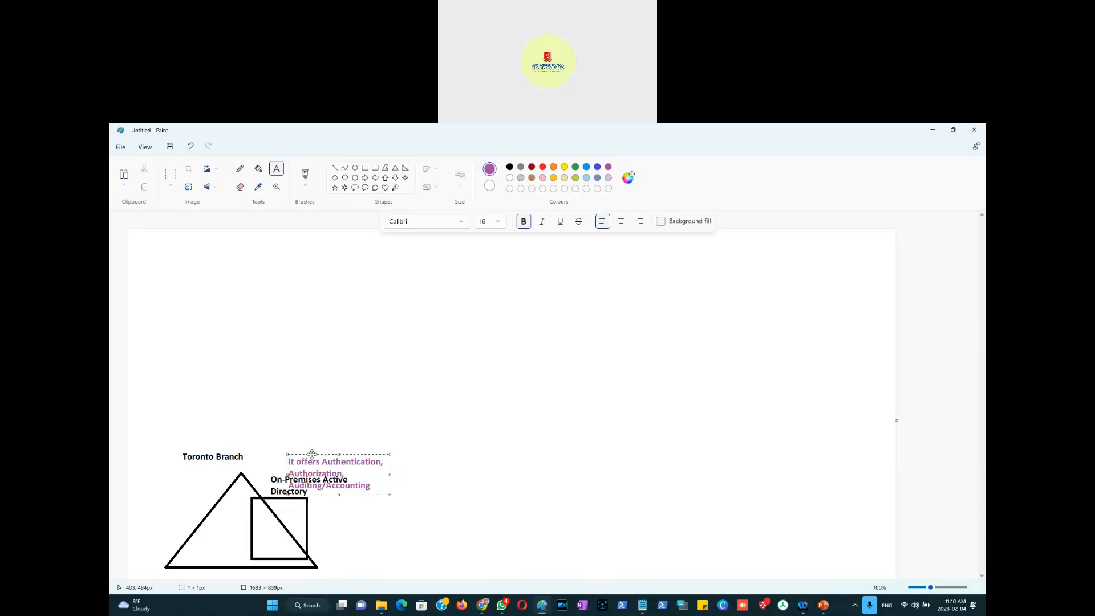
left_click_drag(312, 454, 303, 430)
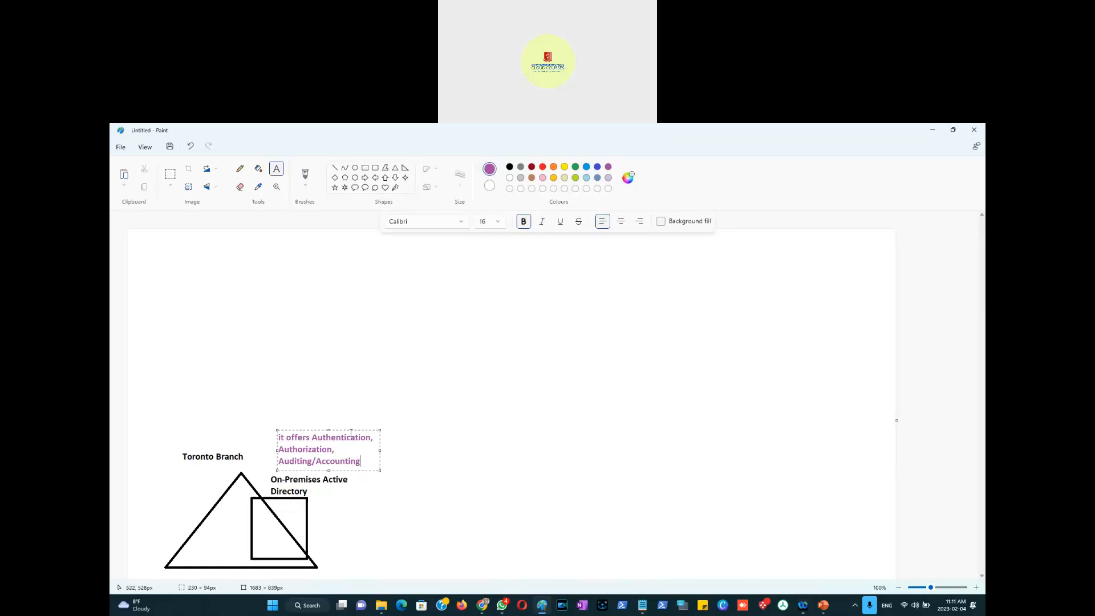
left_click(315, 311)
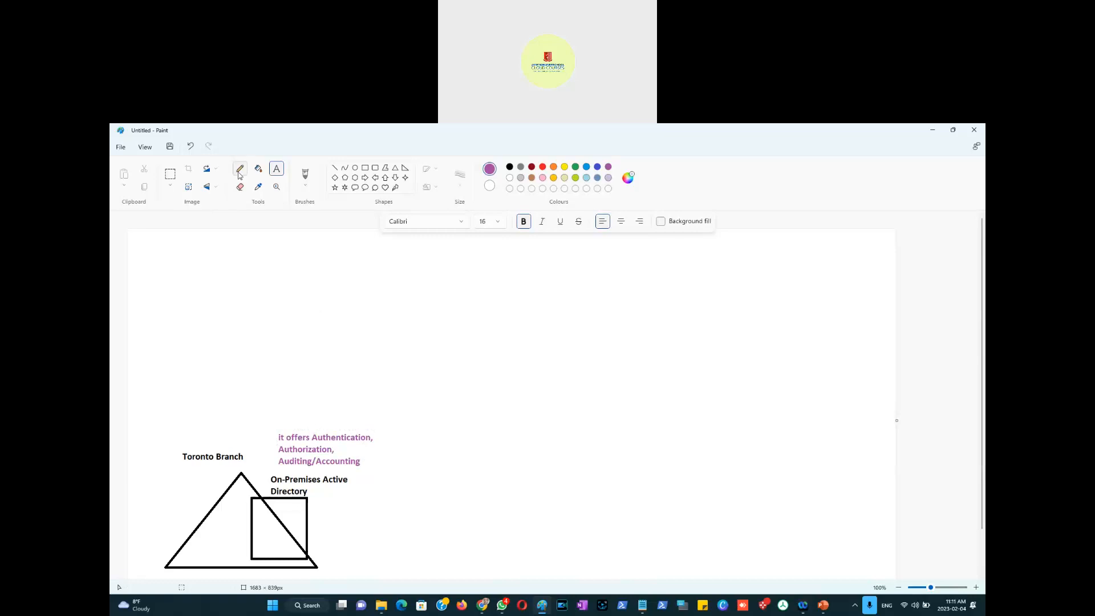
Step: Add the black text "20,000 Users" to the right of the Active Directory rectangle
left_click(510, 167)
left_click(322, 512)
type("20,000")
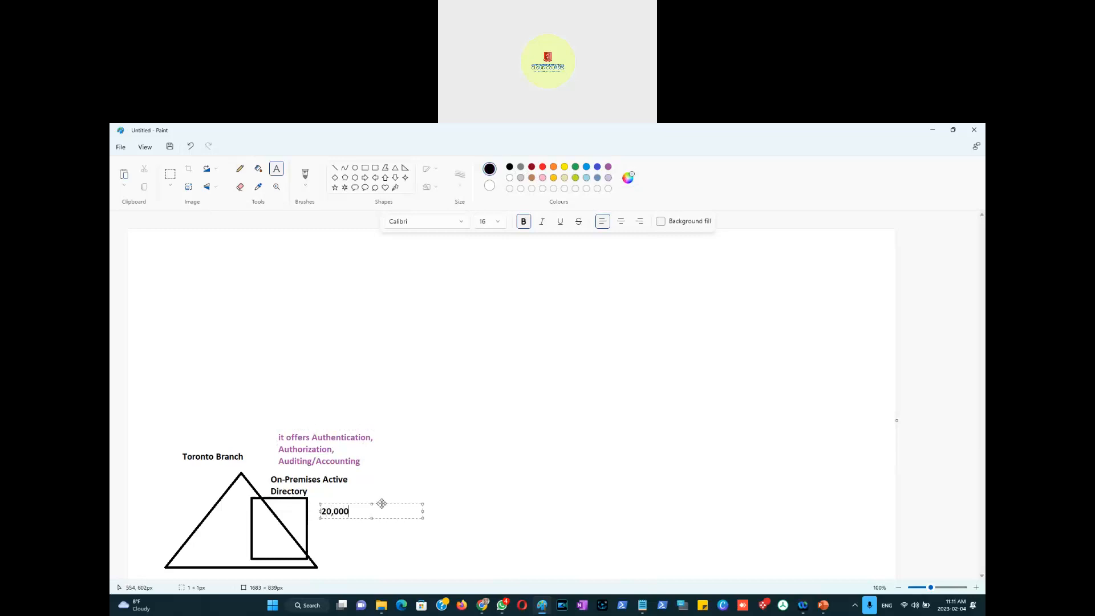
type(" Users")
left_click(252, 256)
Step: Draw six small rectangles in two rows of three to the left of the Active Directory rectangle
left_click(365, 168)
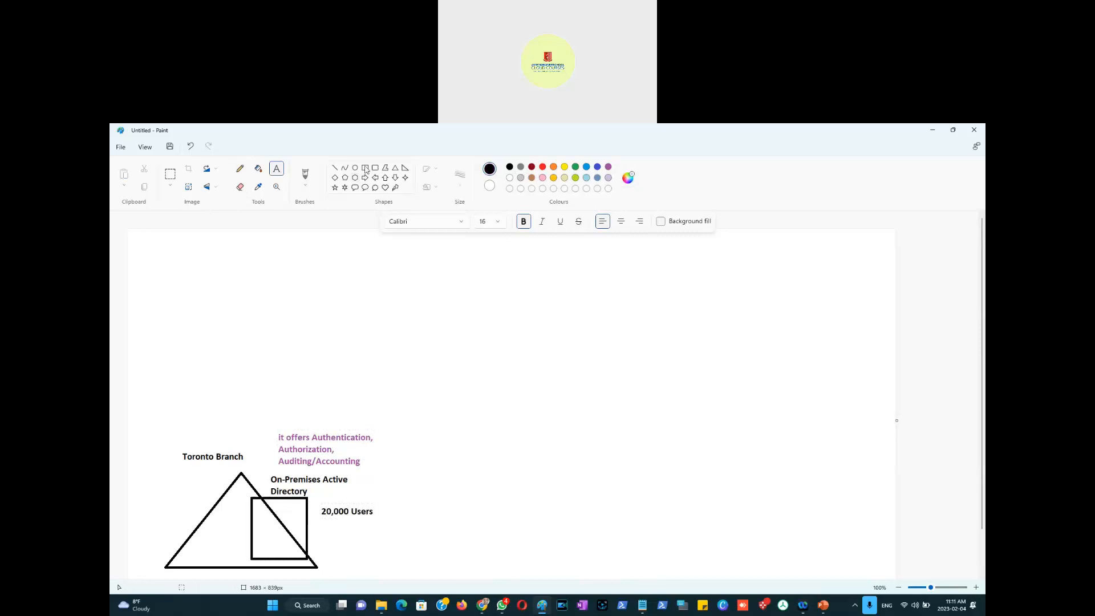
mouse_move(135, 500)
left_mouse_down()
mouse_move(161, 530)
mouse_move(188, 514)
mouse_move(198, 529)
mouse_move(233, 530)
left_mouse_up()
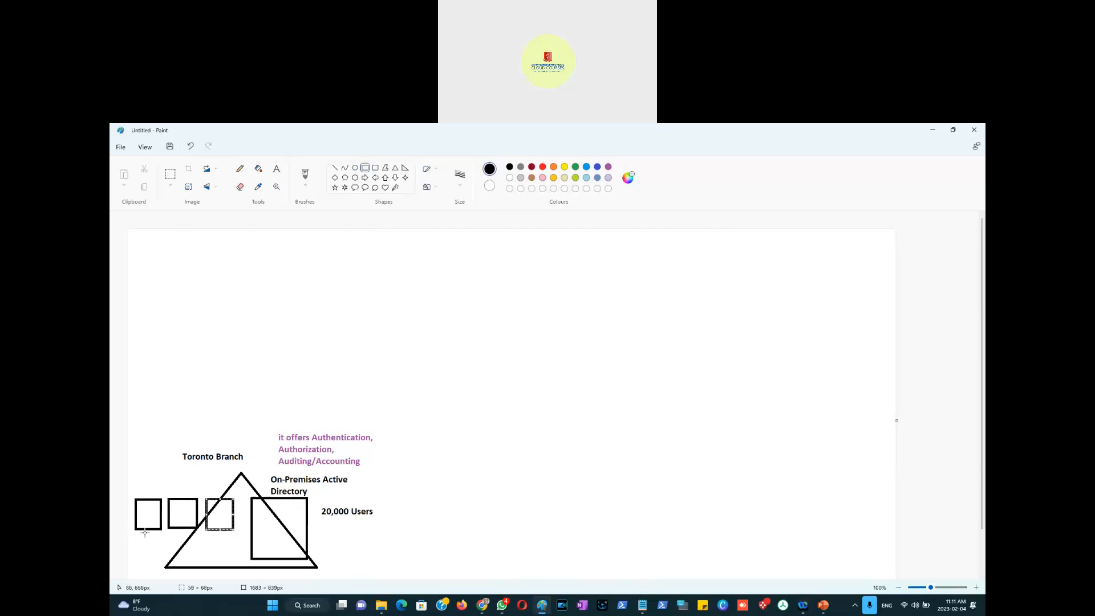
mouse_move(134, 538)
left_mouse_down()
mouse_move(161, 570)
mouse_move(199, 572)
mouse_move(209, 542)
mouse_move(233, 566)
left_mouse_up()
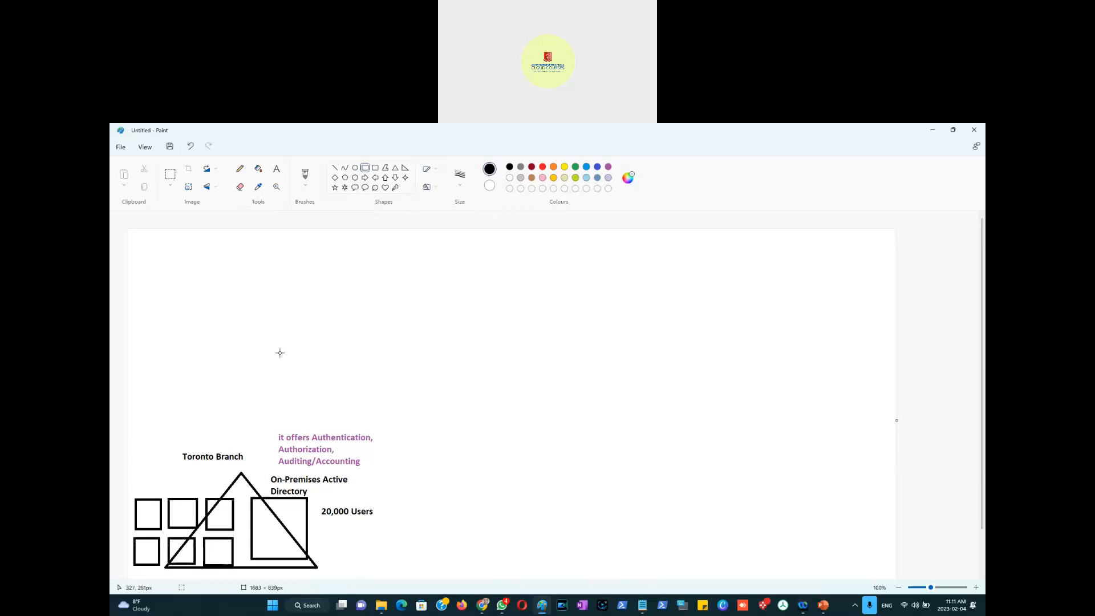
Step: Draw freehand pencil arrows from 20,000 Users to Authentication and on to Authorization, undoing the faulty strokes
left_click(240, 169)
mouse_move(373, 520)
left_mouse_down()
mouse_move(375, 534)
mouse_move(323, 537)
mouse_move(307, 507)
mouse_move(302, 516)
mouse_move(379, 524)
mouse_move(405, 479)
mouse_move(409, 441)
mouse_move(375, 410)
mouse_move(352, 429)
mouse_move(365, 415)
mouse_move(379, 425)
mouse_move(339, 451)
left_mouse_up()
key("ctrl+z")
key("ctrl+z")
key("ctrl+z")
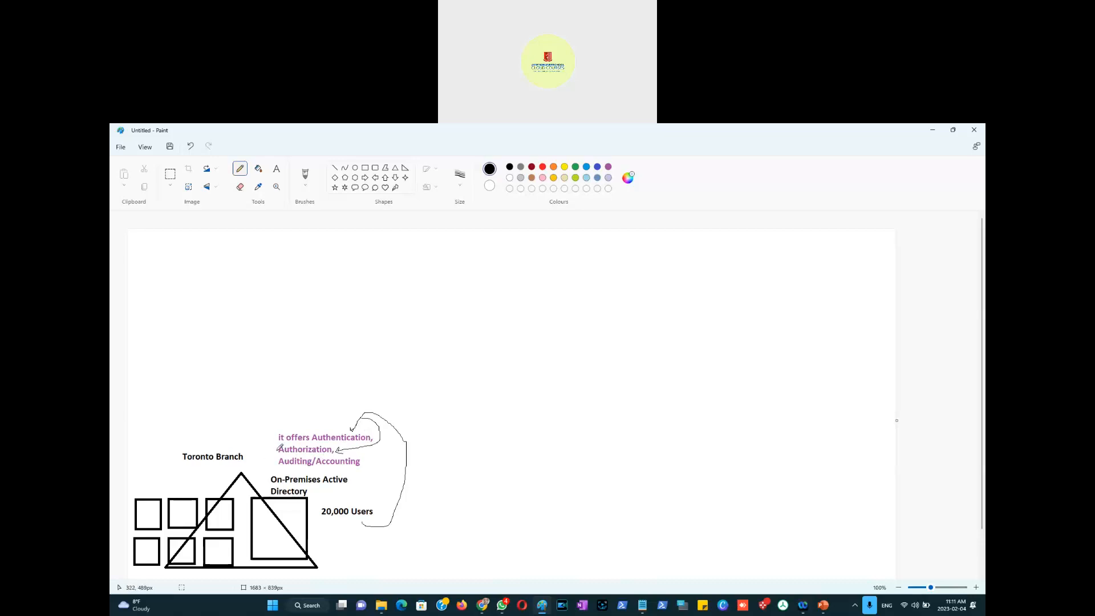
Step: Draw freehand arrows from Authorization to each of the three small rectangles in the upper row
left_click_drag(282, 448, 147, 496)
mouse_move(217, 472)
left_mouse_down()
mouse_move(180, 489)
mouse_move(225, 471)
mouse_move(223, 491)
left_mouse_up()
left_click_drag(646, 302, 644, 301)
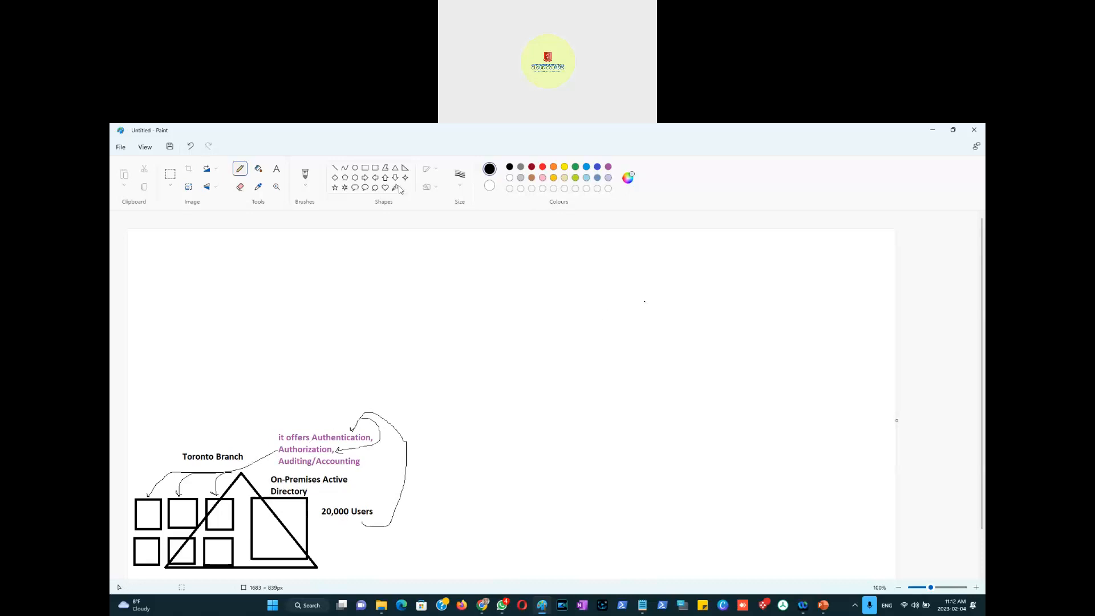
Step: Draw a cloud callout about 577 × 335 px in the canvas's upper right area
left_click(365, 188)
left_click(375, 187)
left_click_drag(614, 235, 879, 385)
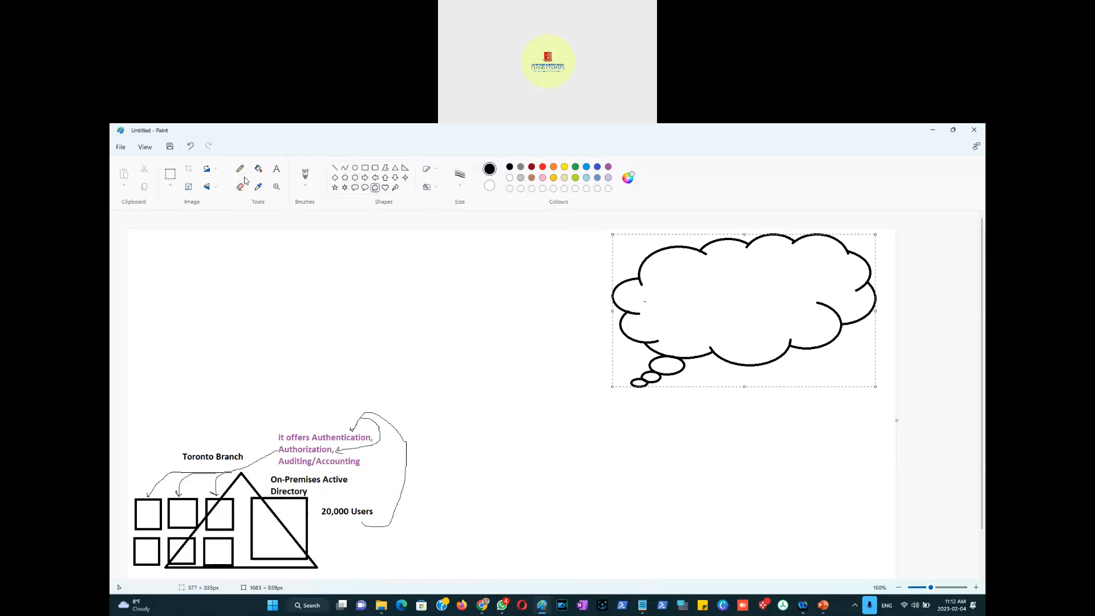
Step: Add the text "Home" with a dash on the line below it near the canvas's lower right corner
left_click(240, 170)
left_click(277, 171)
left_click(802, 540)
type("Home")
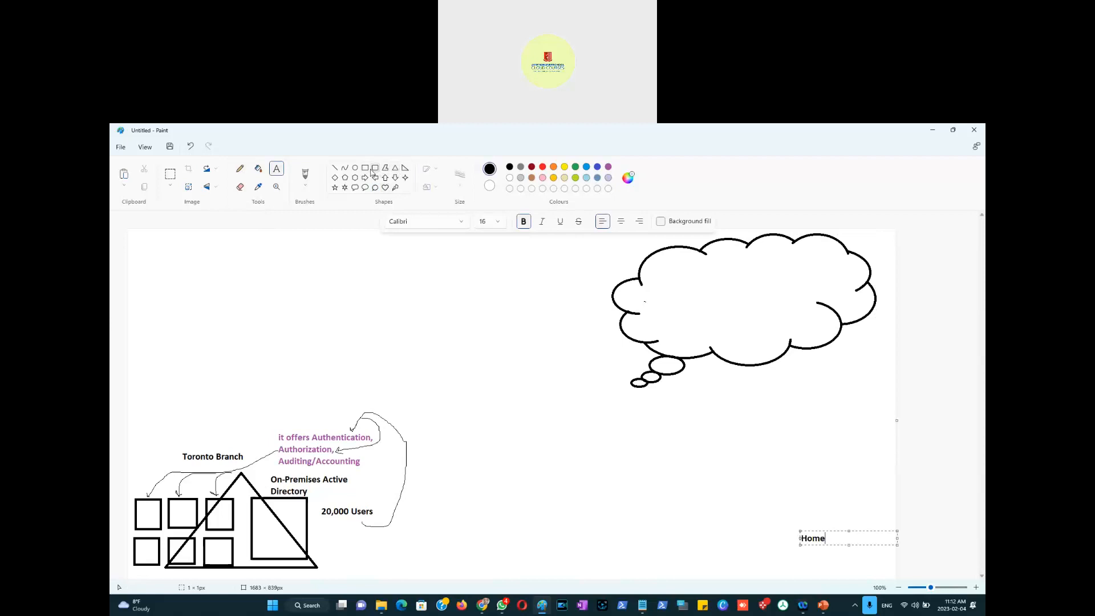
key("Return")
left_click(240, 168)
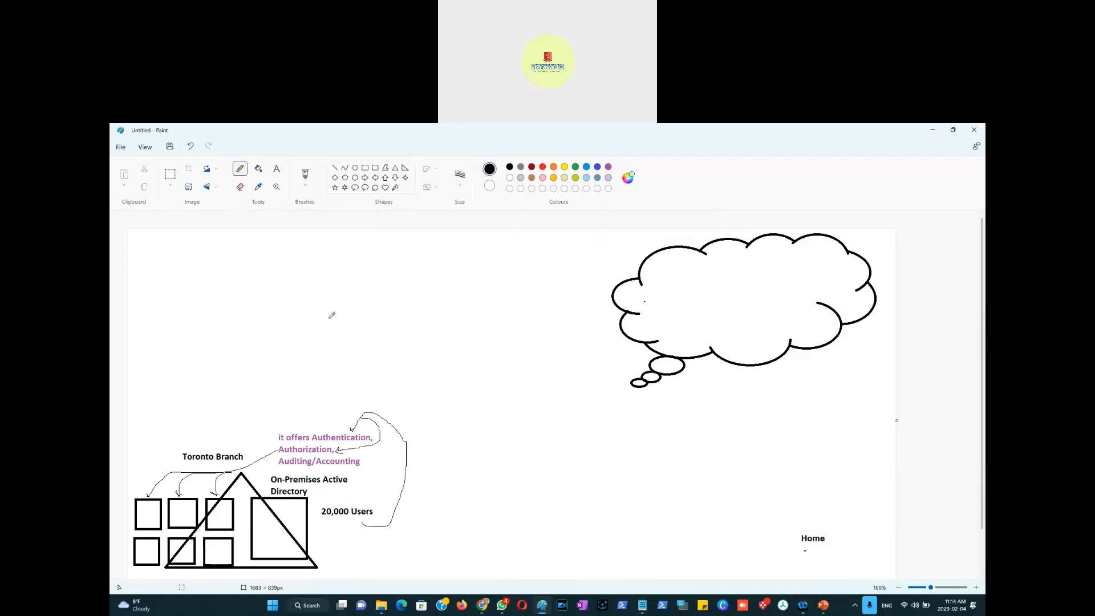
Step: Add the text "VPN" above Home and draw a long freehand arrow from it toward the Toronto branch
left_click(277, 169)
left_click(820, 524)
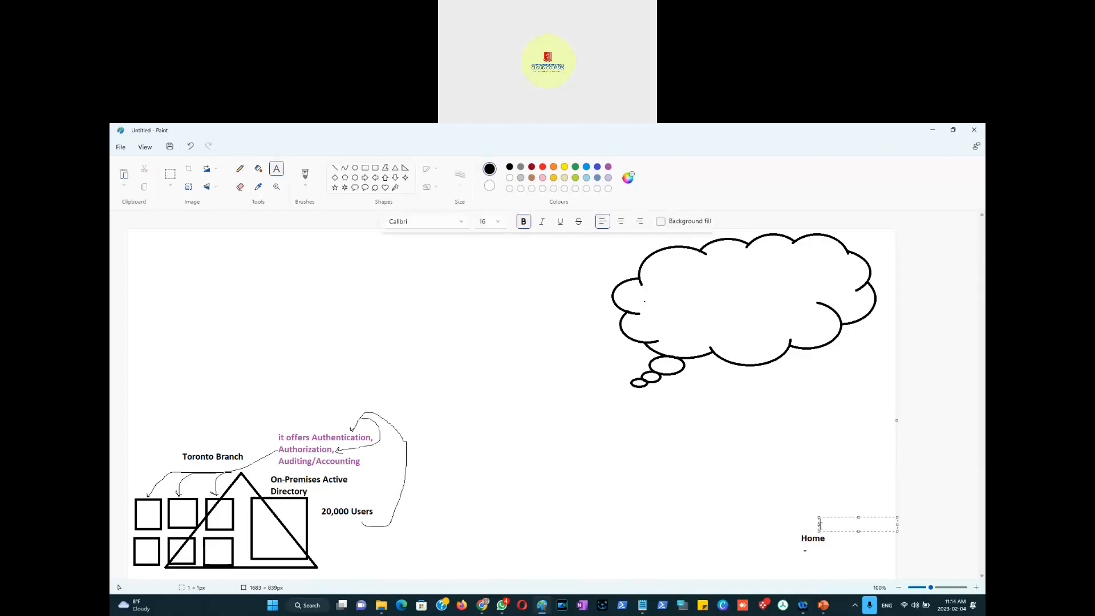
type("VPN")
left_click(240, 168)
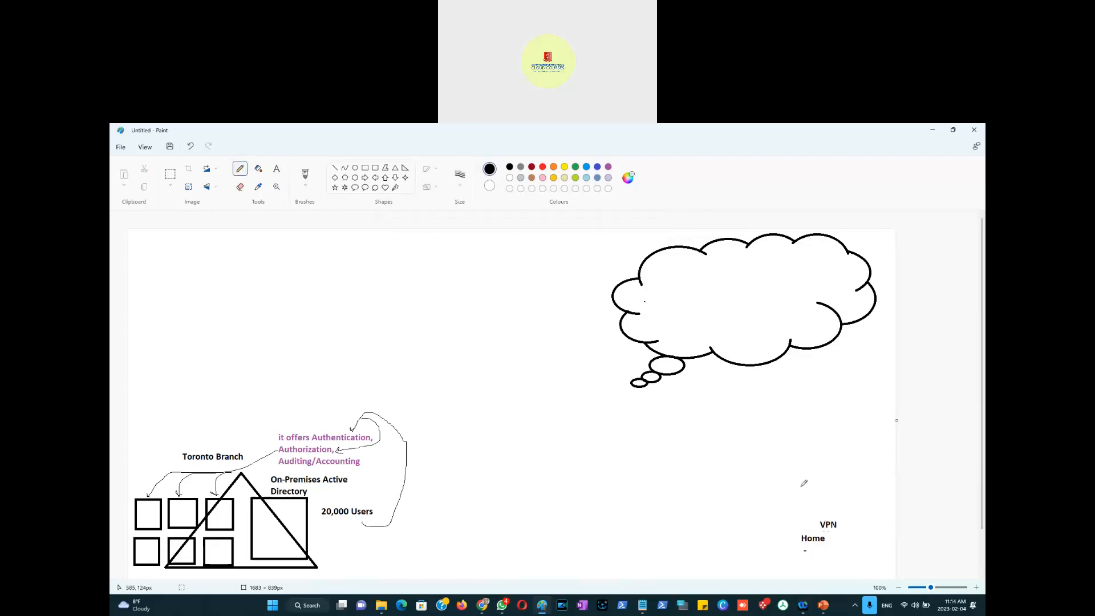
mouse_move(824, 518)
left_mouse_down()
mouse_move(651, 485)
mouse_move(426, 477)
mouse_move(453, 564)
left_mouse_up()
Step: Draw a tall rectangle about 92 × 181 px at the VPN arrow's tip and label it "VPN Gateway"
left_click(365, 168)
left_click(276, 169)
left_click(428, 466)
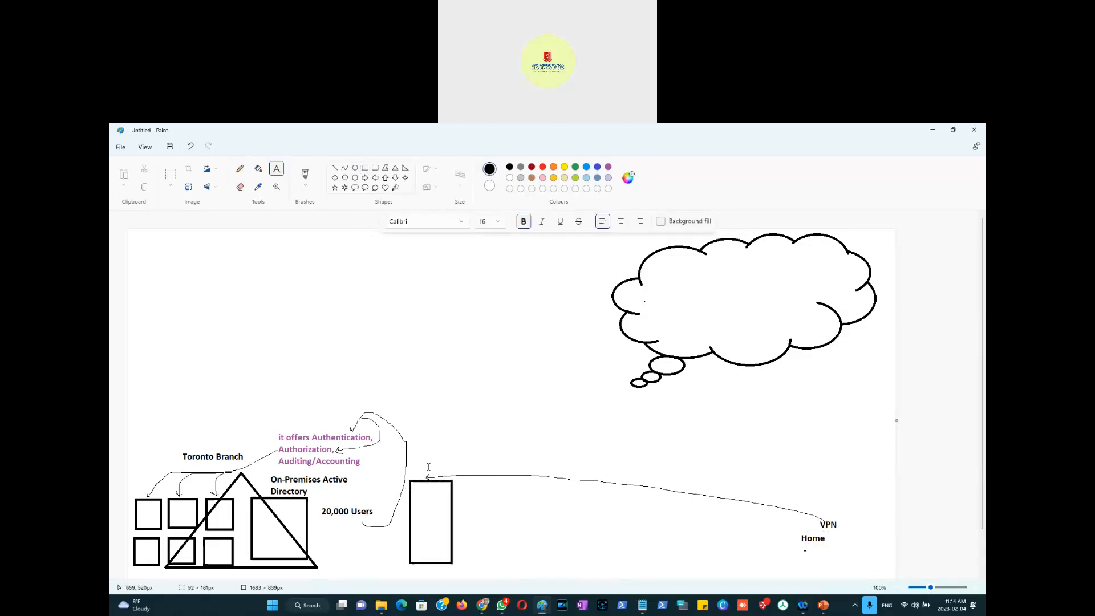
type("VPN")
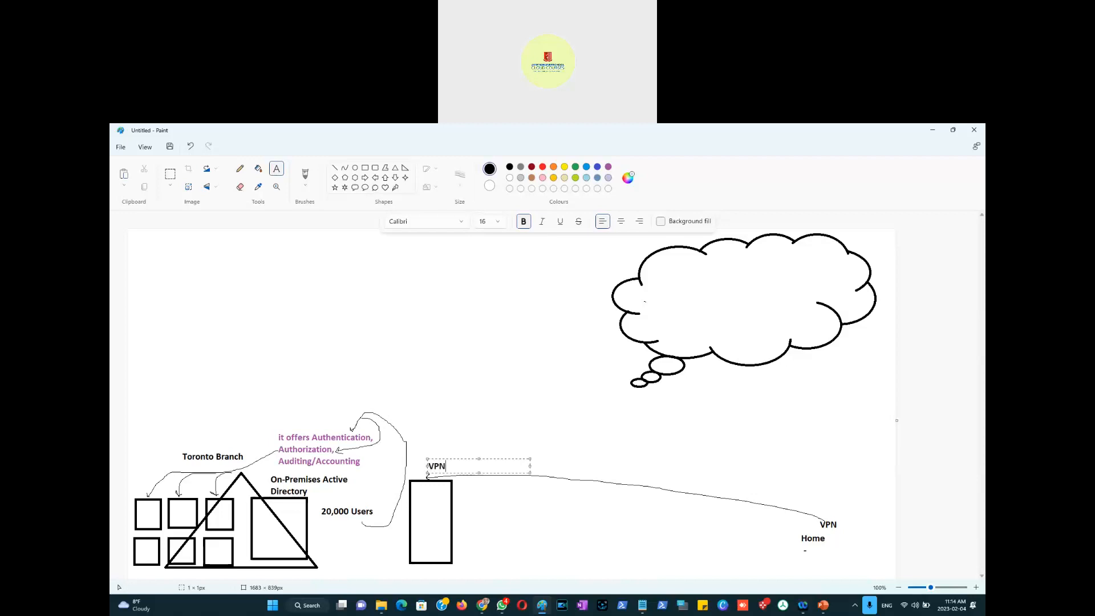
type(" Gateway")
left_click(450, 435)
left_click(239, 169)
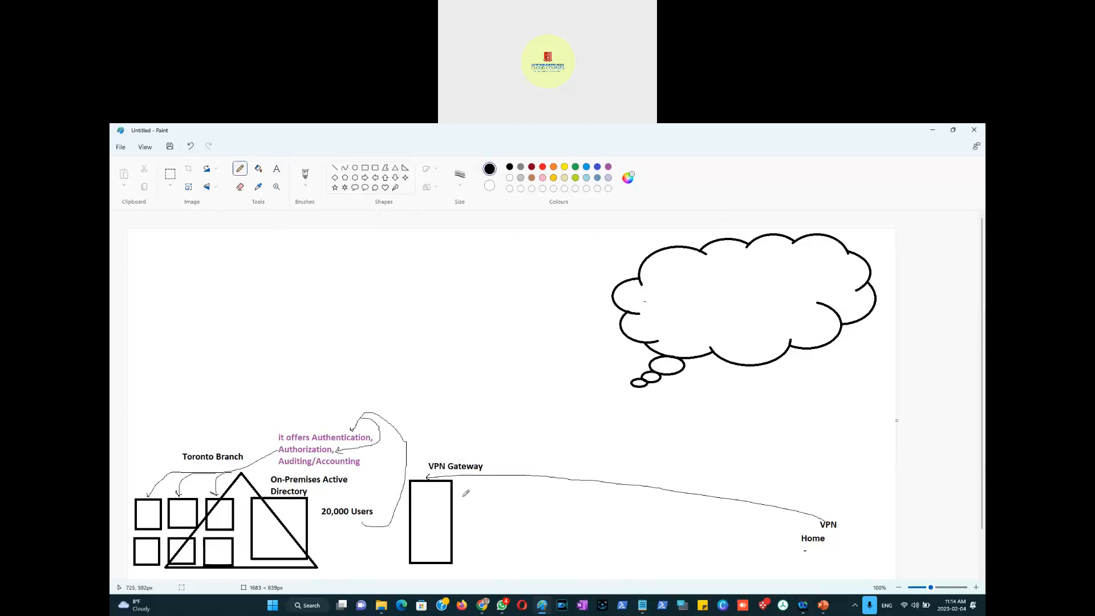
Step: Add a note over the VPN Gateway rectangle reading "VPN Certificate" with the line "- Can expire, Revoked, renewed" beneath
left_click(277, 169)
left_click(432, 497)
type("V")
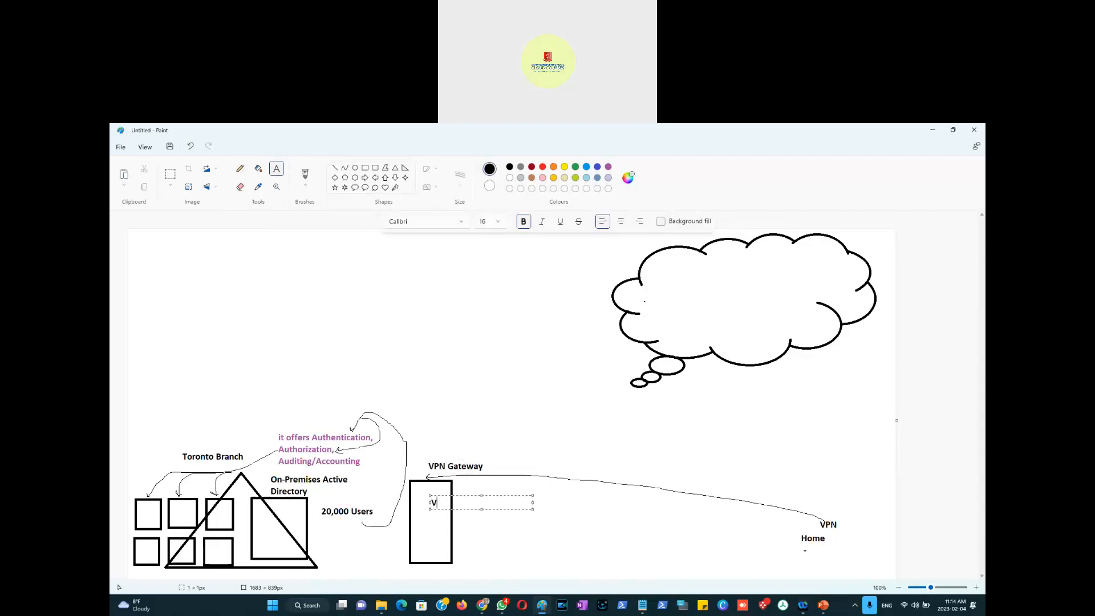
type("PN Certificate")
key("Return")
type("- Expo")
key("BackSpace")
key("BackSpace")
key("BackSpace")
key("BackSpace")
type("Can expire, ")
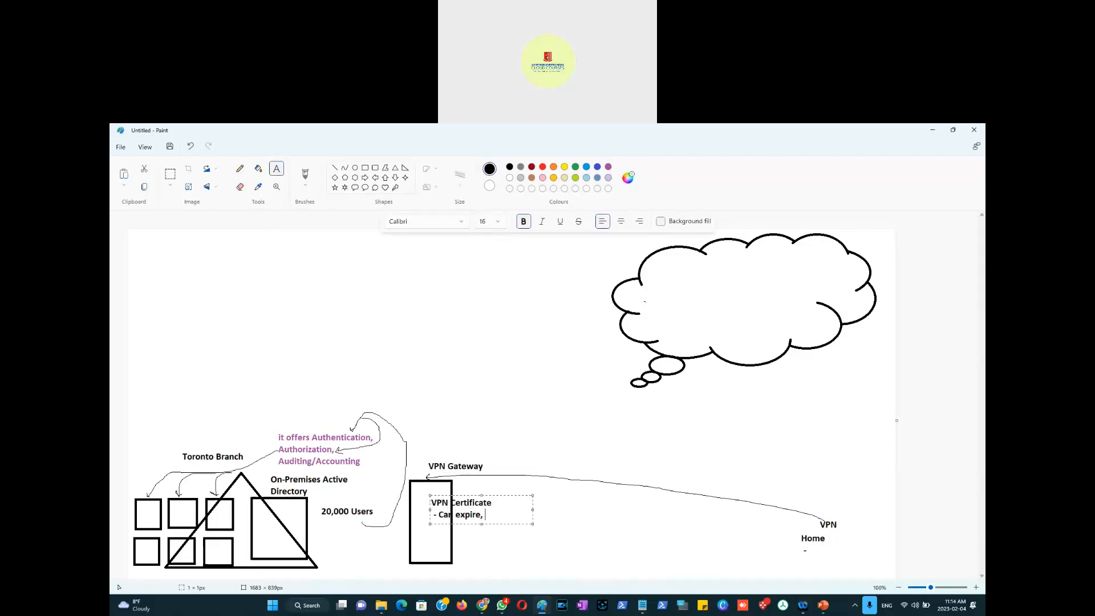
type("Revoked, renewed")
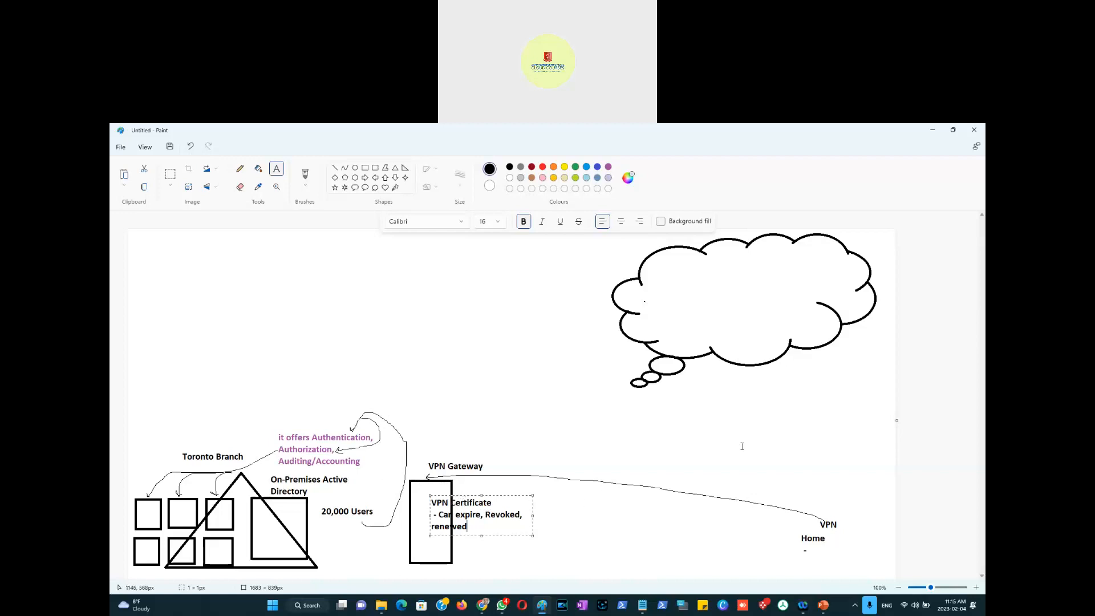
left_click(802, 414)
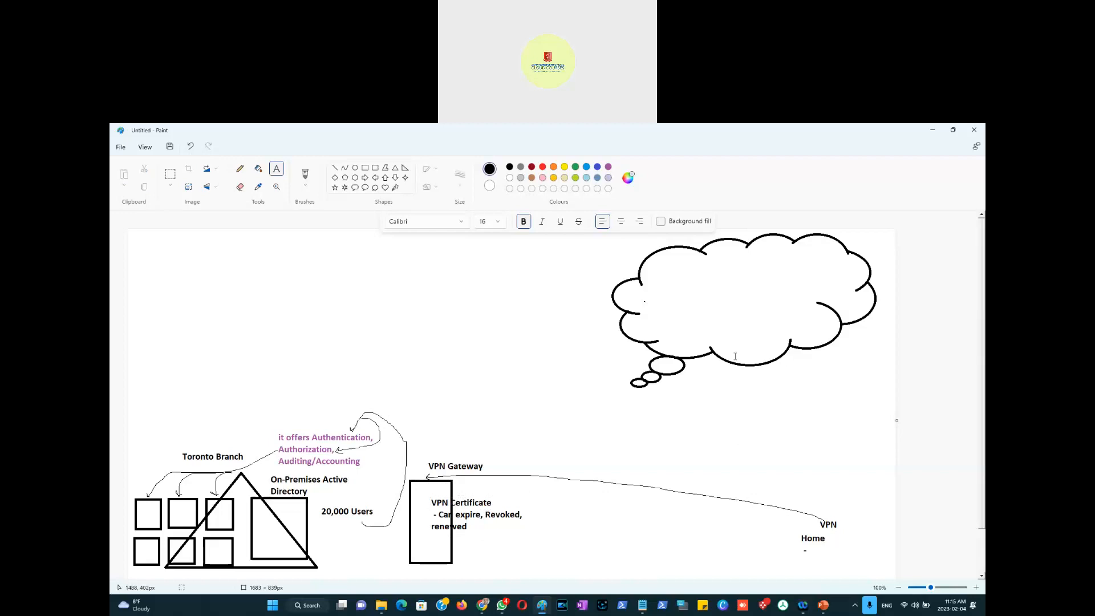
Step: Add the text "Azure Active Directory" in the upper part of the cloud
left_click(660, 269)
type("Azure Active Direcy")
key("BackSpace")
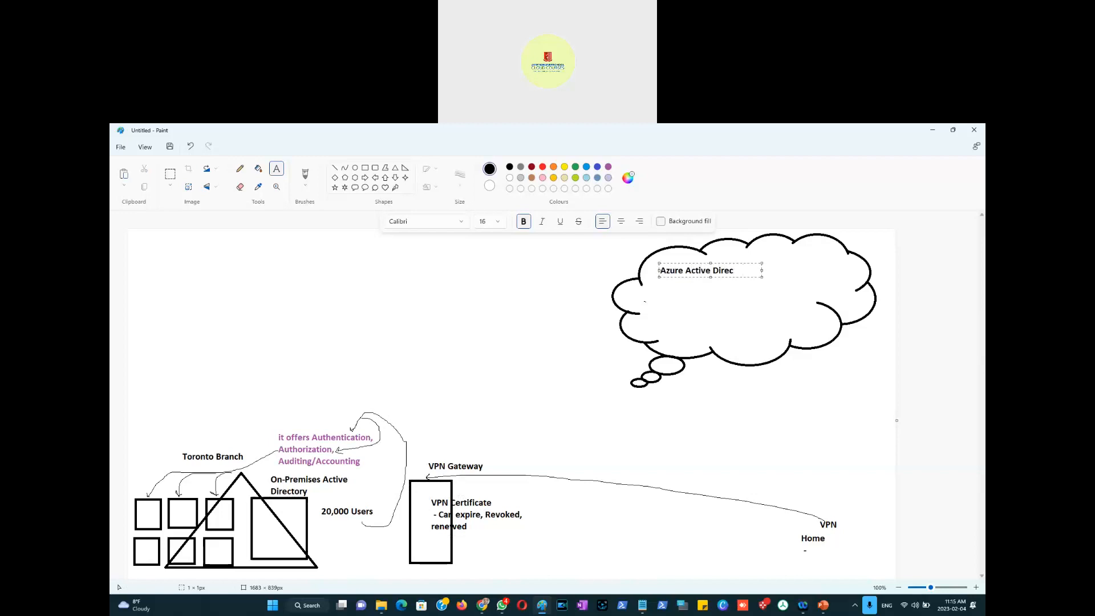
type("tory")
left_click(715, 307)
Step: Add an indigo list inside the cloud's right side reading "VirtualMachines", "Databases" and "Applications" on separate lines
left_click(275, 170)
left_click(789, 275)
type("VirtualMachines")
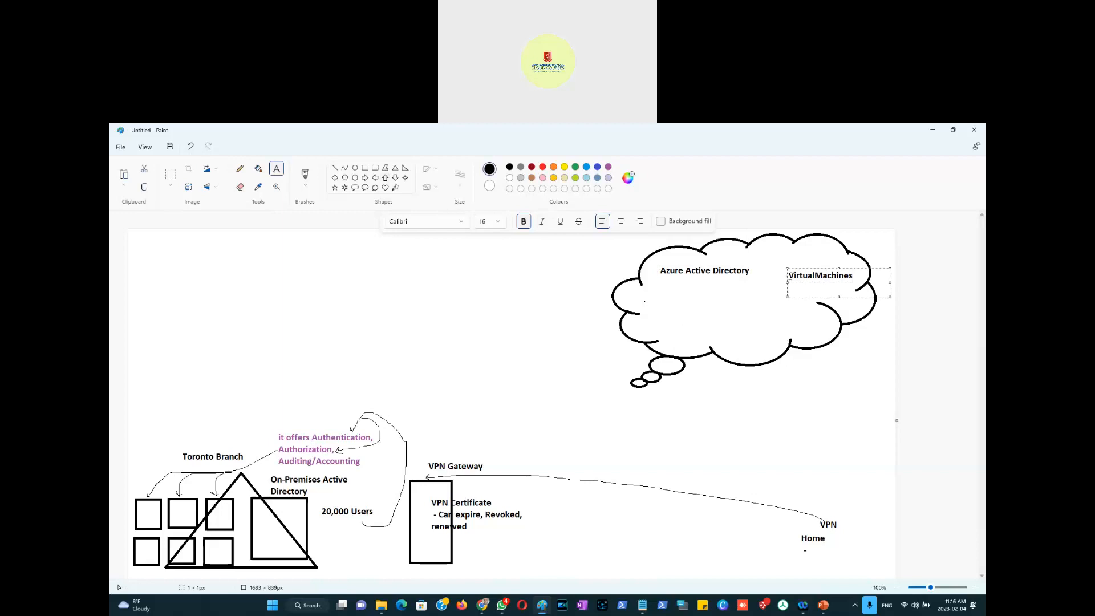
type("Databases")
key("Return")
type("Applications")
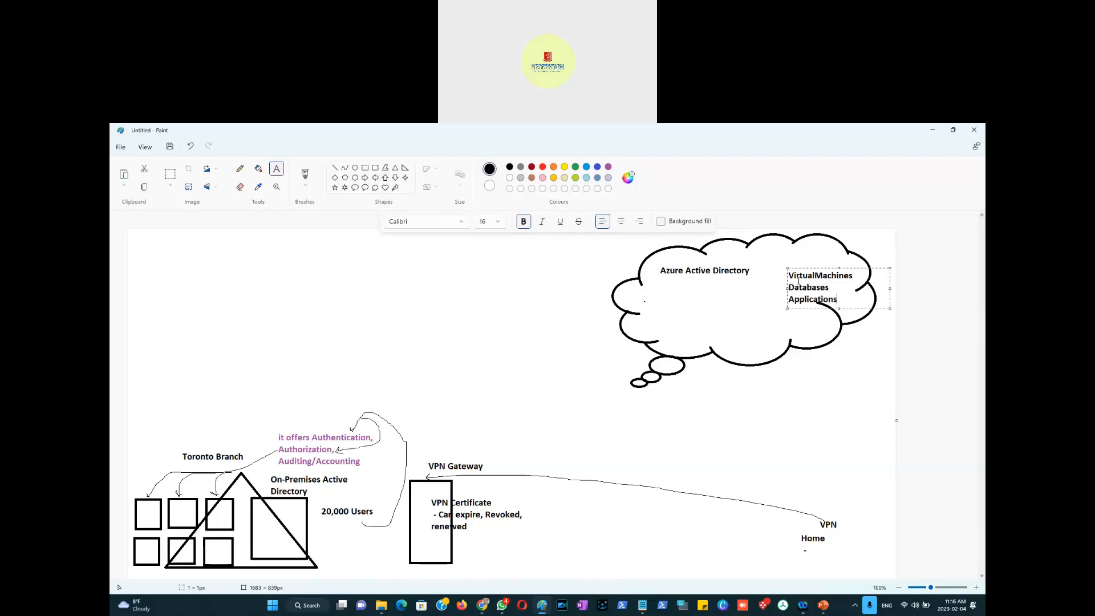
key("ctrl+a")
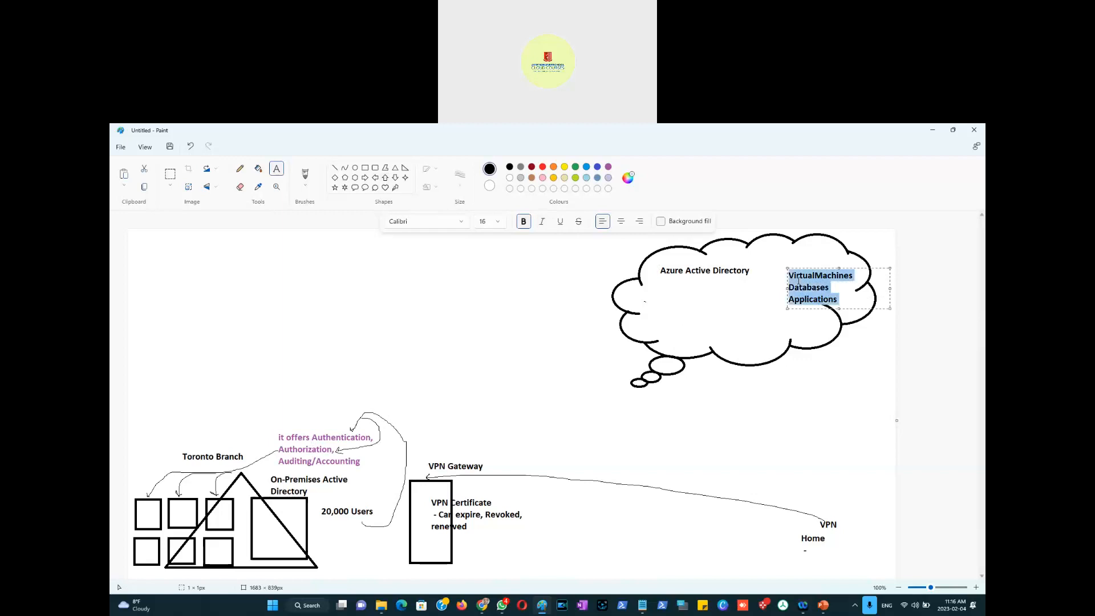
left_click(598, 166)
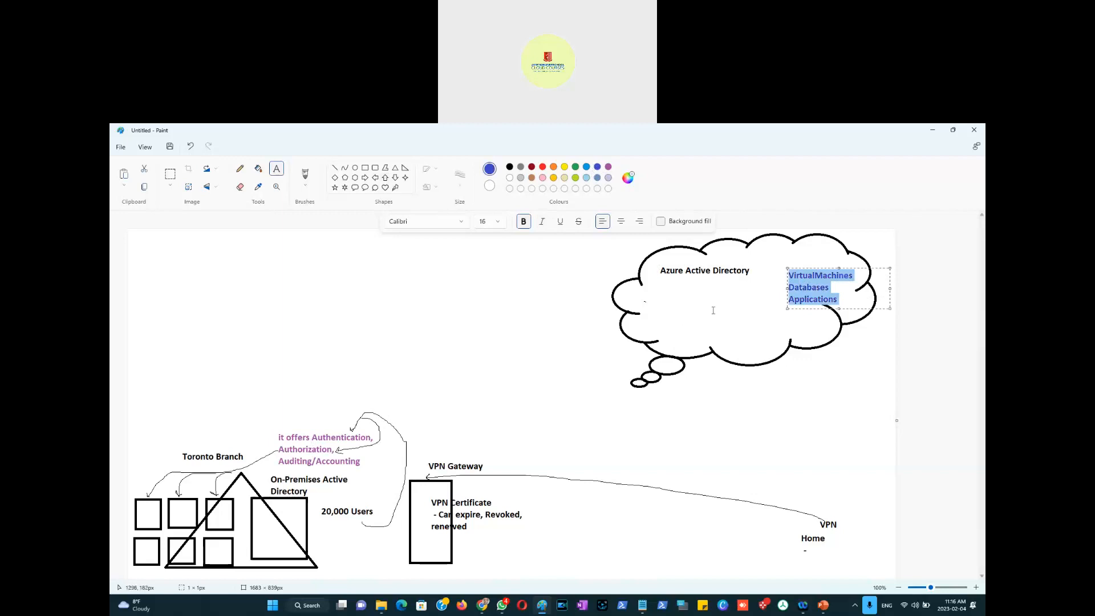
left_click(665, 310)
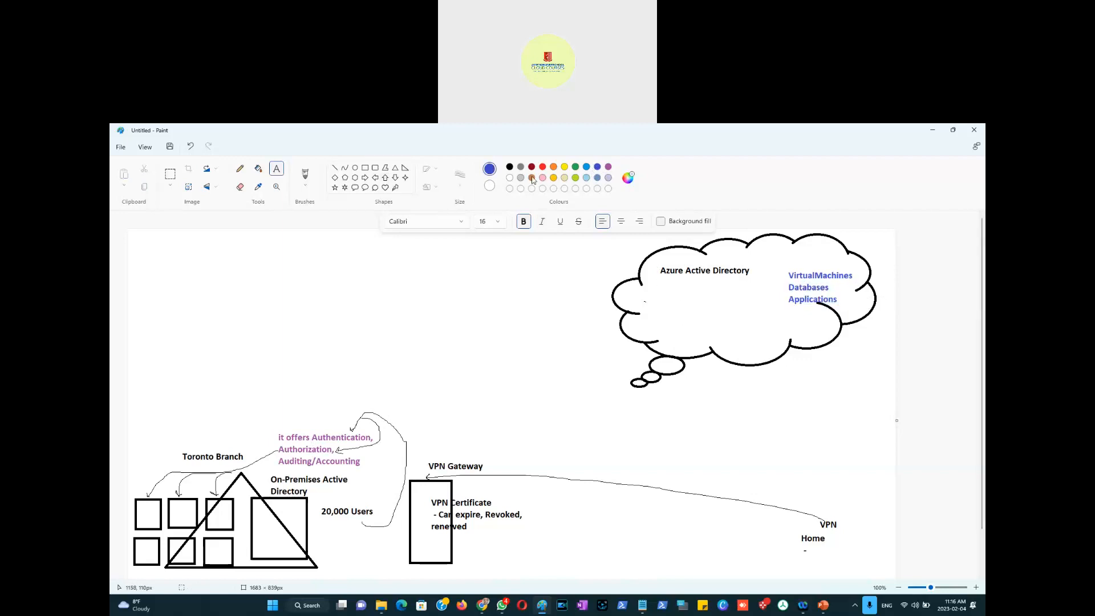
Step: Add the purple lines "Authentication", "Authorization" and "Auditing/Accounting", spaced by blank lines, and position them beneath Azure Active Directory in the cloud
left_click(608, 167)
left_click(650, 292)
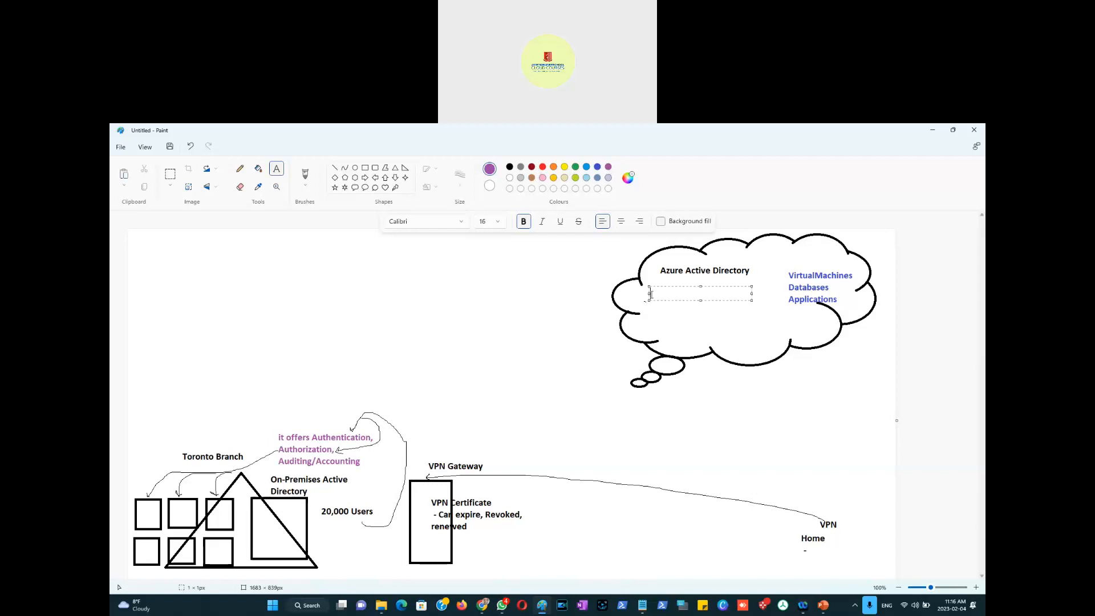
type("Authentication")
key("Return")
key("Return")
type("Authorized")
key("BackSpace")
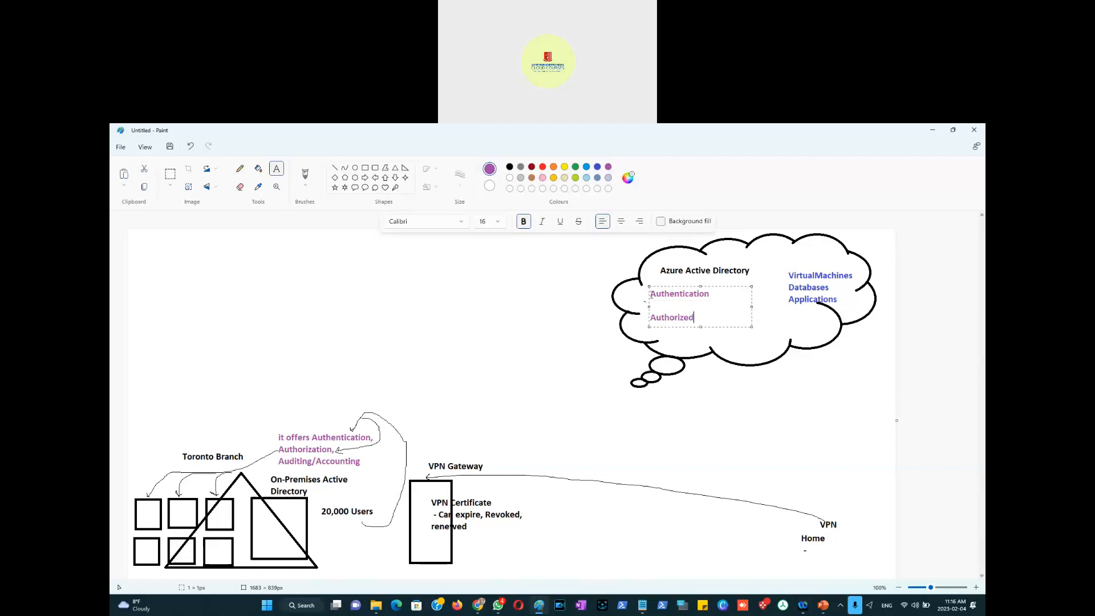
key("BackSpace")
type("ation")
key("Return")
type("A")
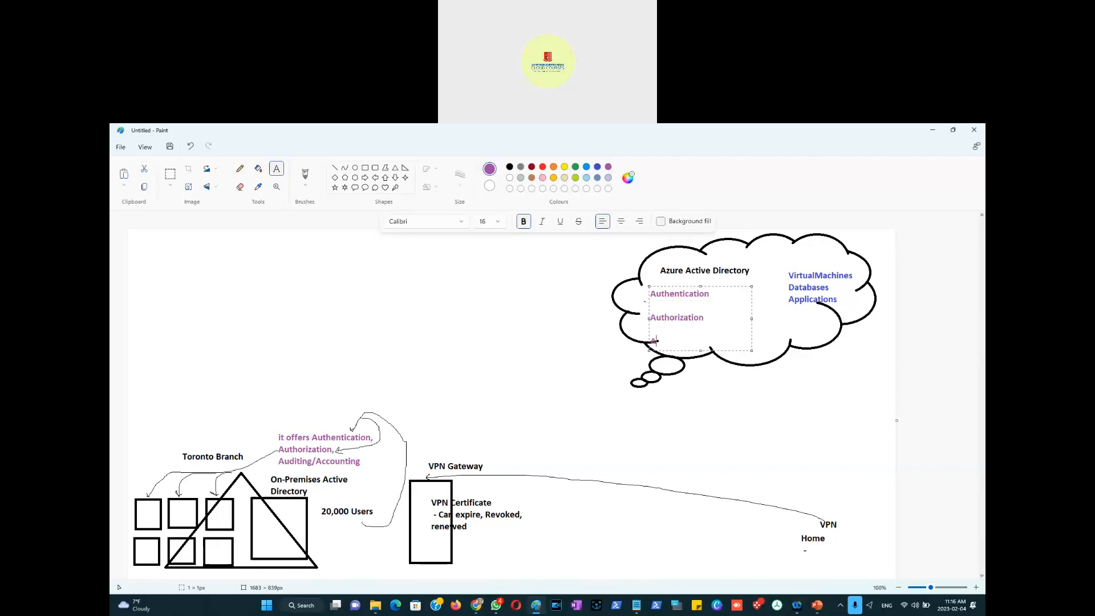
type("uditing/Accounting")
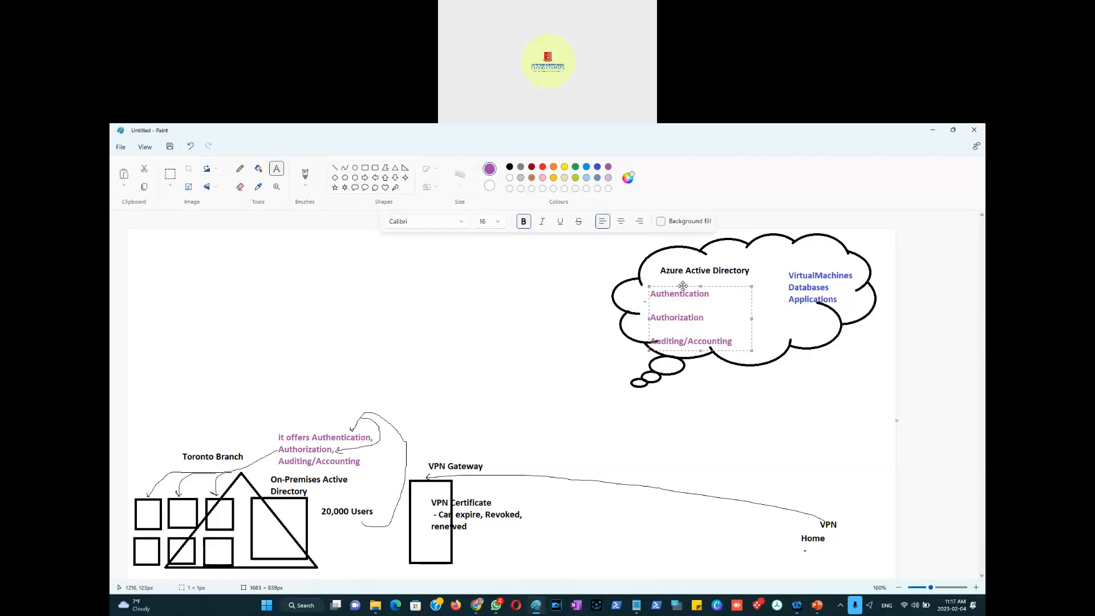
left_click_drag(683, 285, 700, 280)
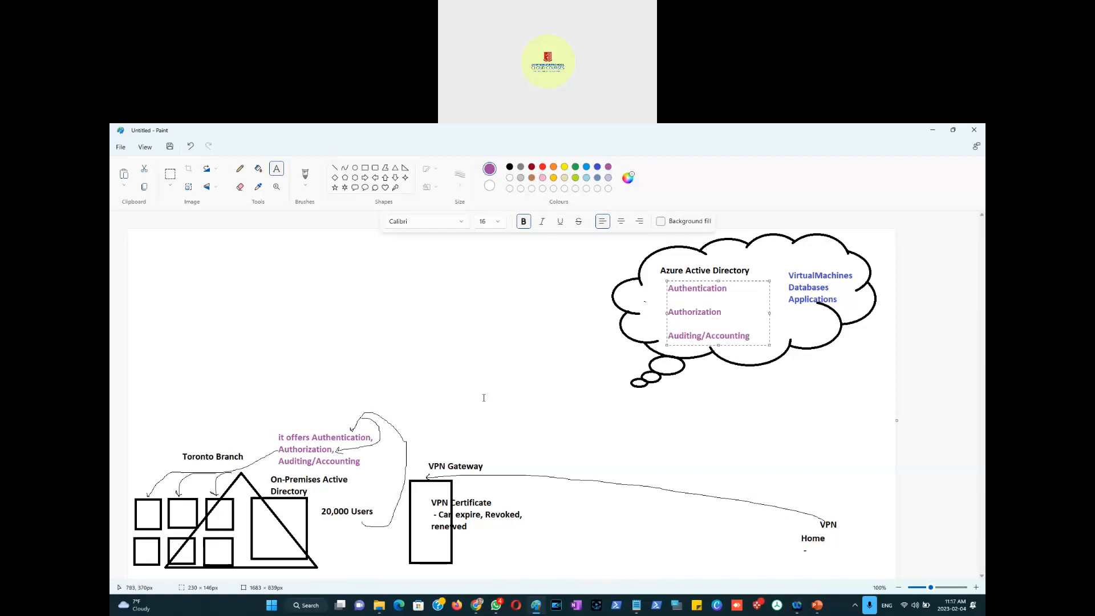
left_click(501, 350)
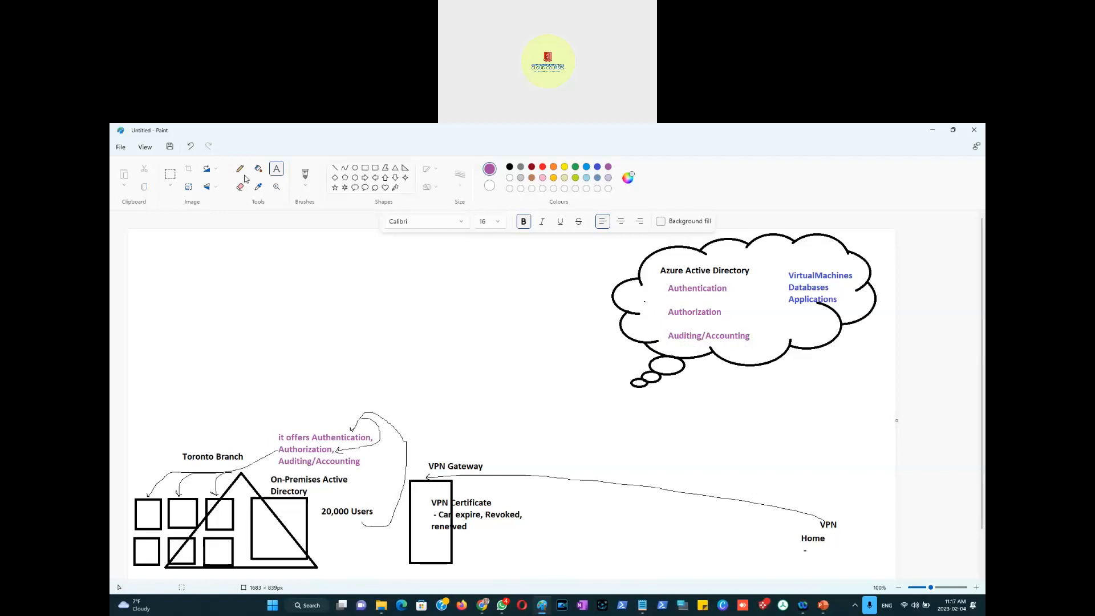
Step: Start a black text note below the cloud with the heading "SaaS Services" and the line "- Sharepoint Online"
left_click(334, 167)
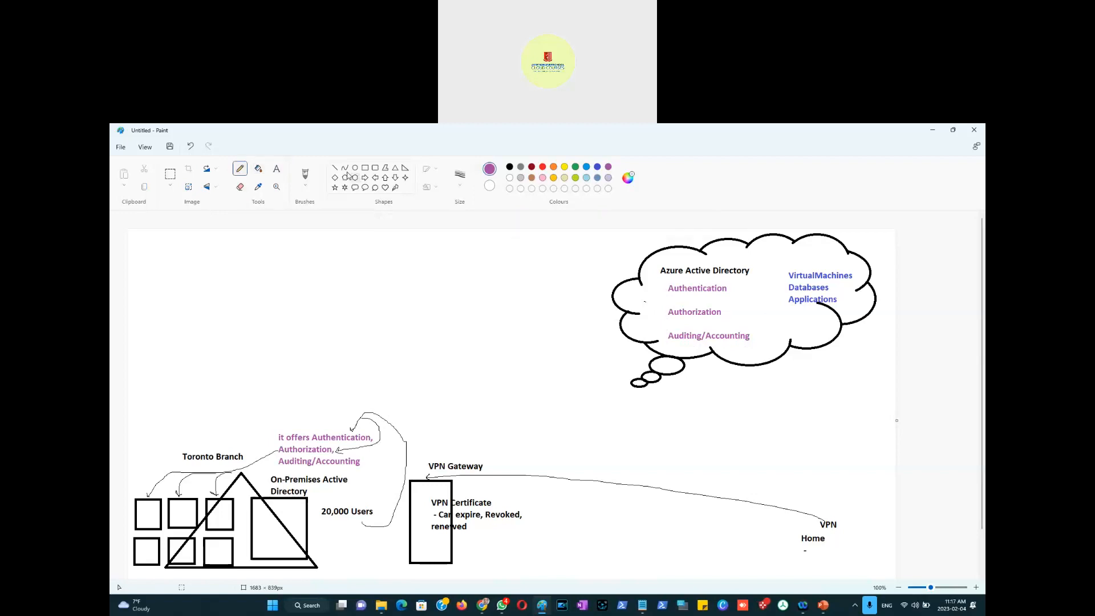
left_click(510, 168)
left_click(240, 169)
left_click(276, 168)
left_click(677, 368)
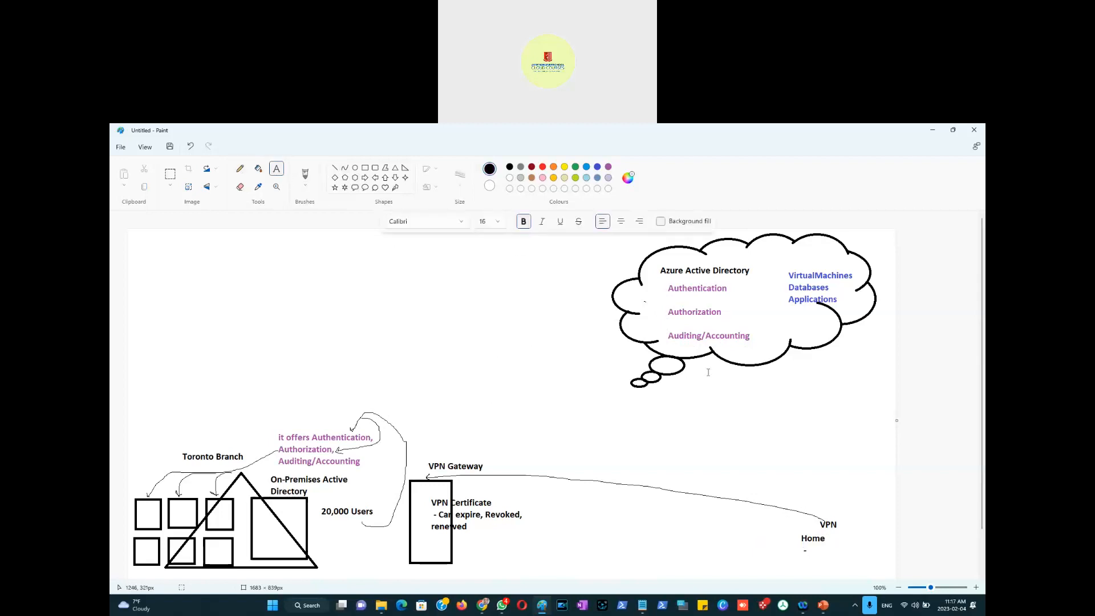
left_click(681, 388)
type("S")
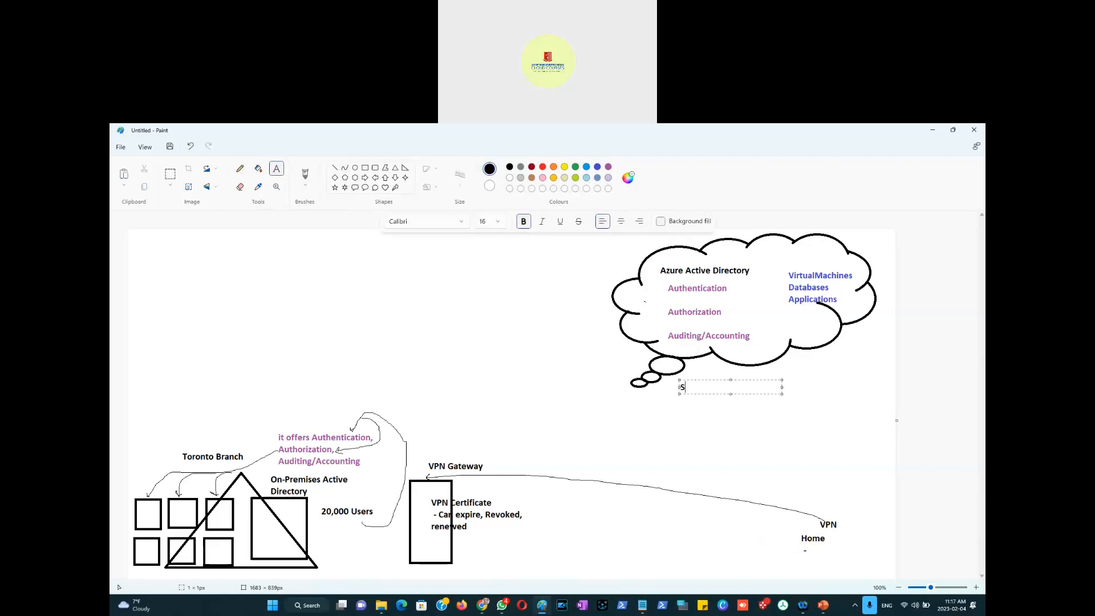
type("aaS Services")
key("Return")
type("Services - Sharepo")
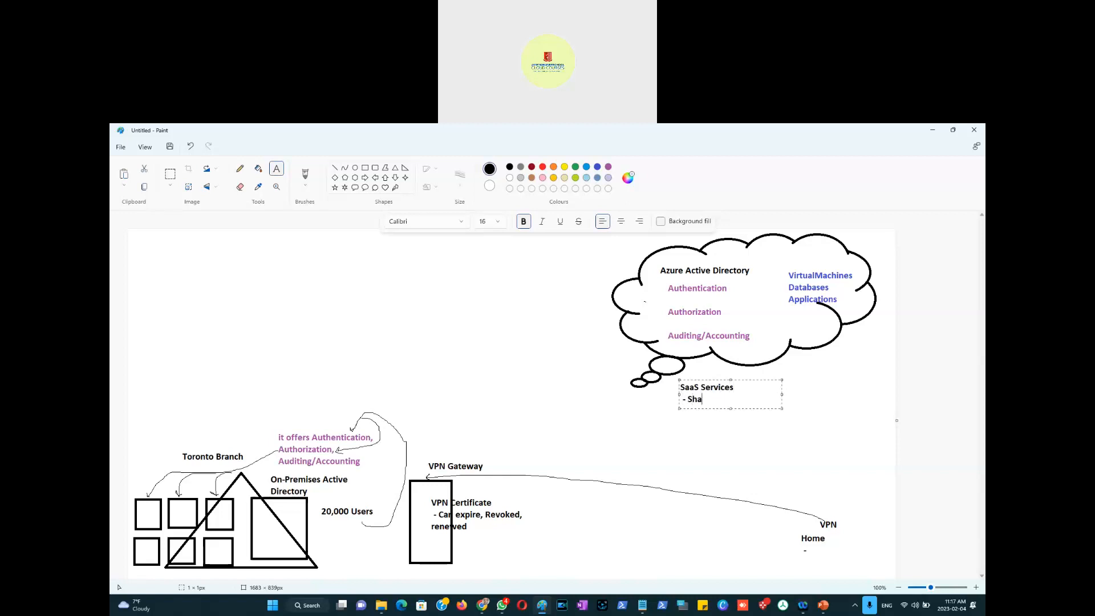
type("int Online")
Step: Add the line "- Outlook Online (Emails)" to the SaaS note and widen its text box to about 391 px
key("Return")
type("- Outlook Onlin")
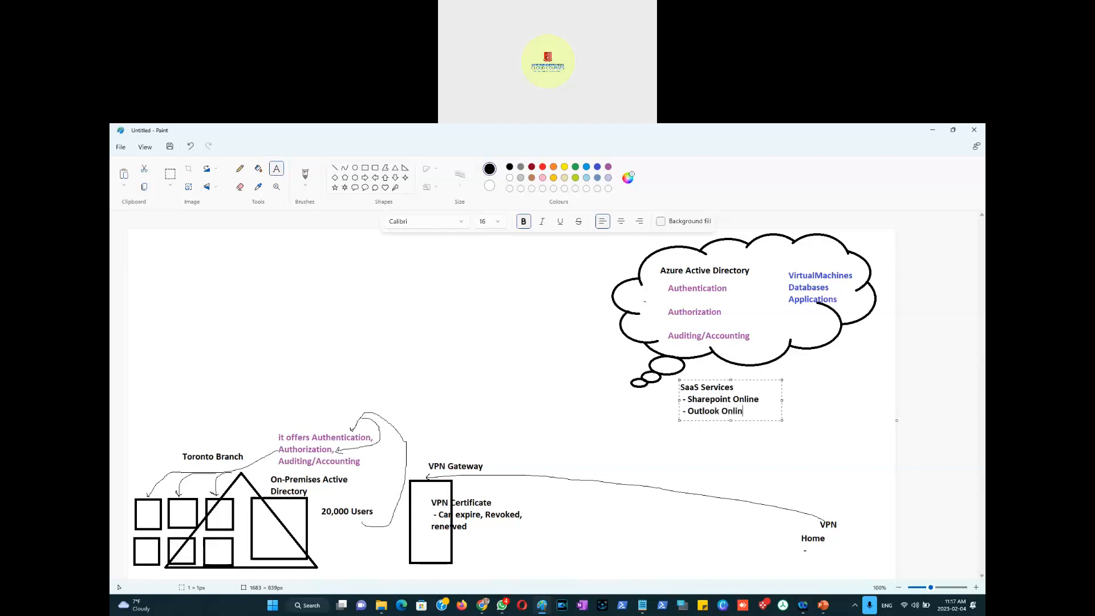
type("e (Emails)")
left_click_drag(782, 406, 855, 407)
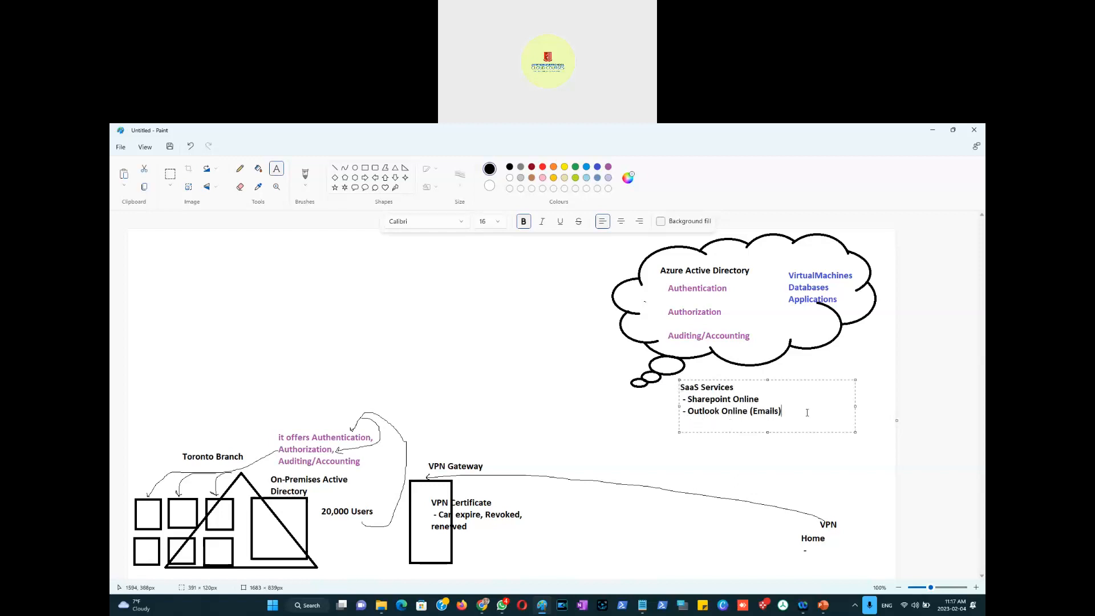
Step: Add the lines "- Teams Online (Meetings and Conferences)" and "- OneDrive" to the SaaS note, widening its text box to about 437 px
type("- Teams Online (Meetings and ")
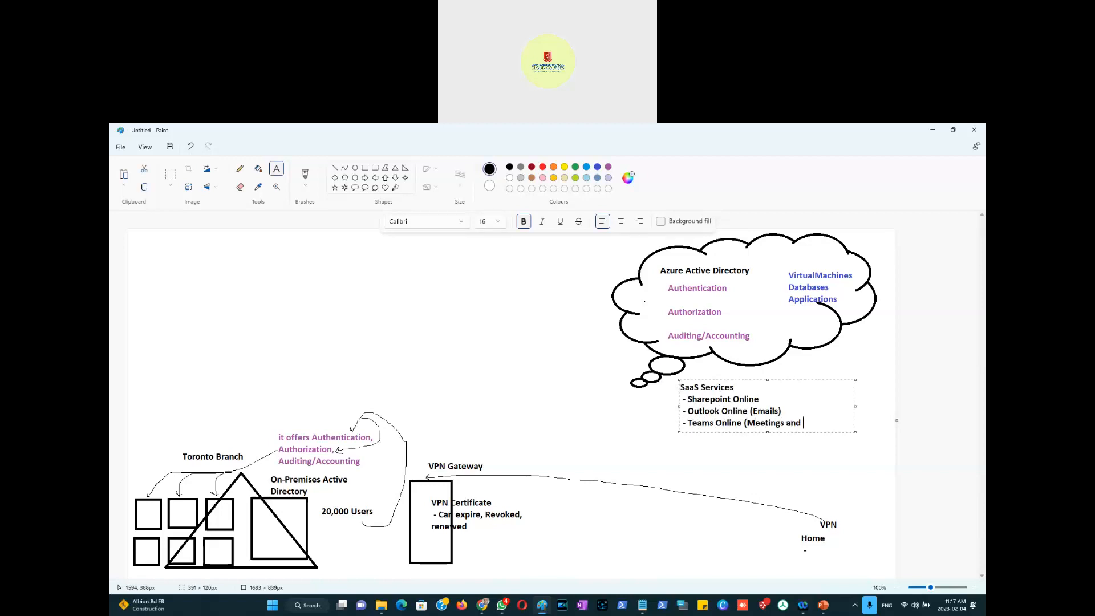
type("Conferences)")
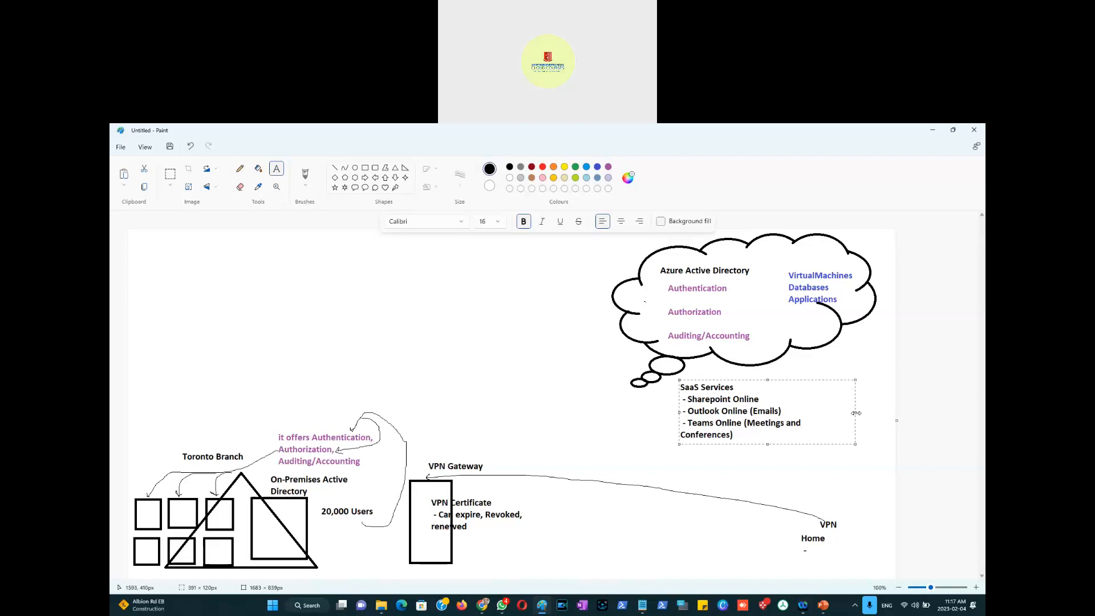
left_click_drag(856, 413, 876, 412)
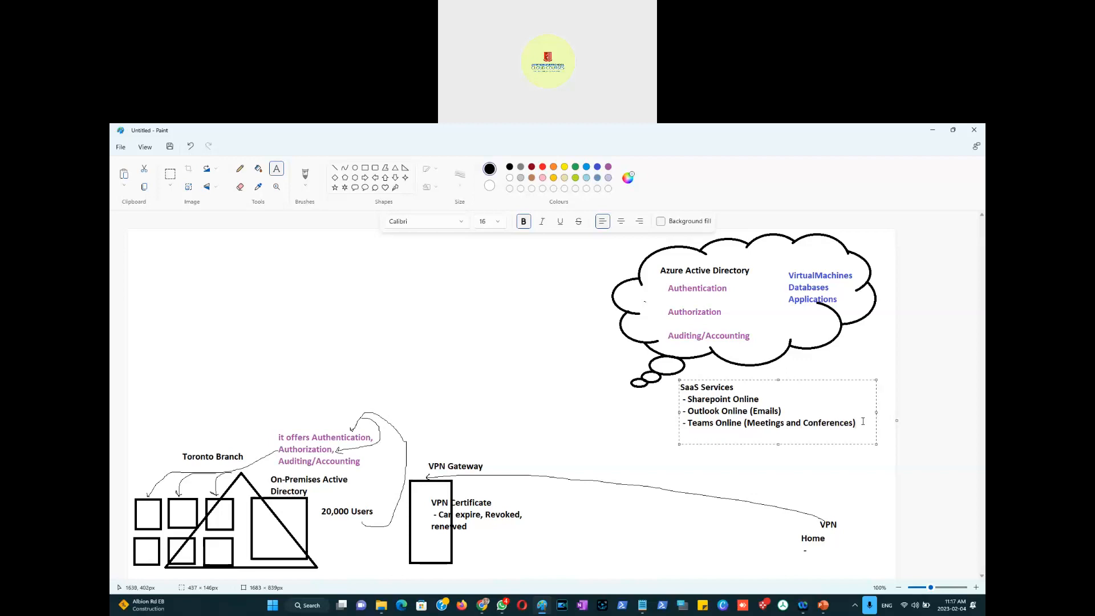
type("- OneDrive")
Step: Append "(Software as a Service)" to the SaaS Services heading
left_click(736, 387)
type("(Software as a Service)")
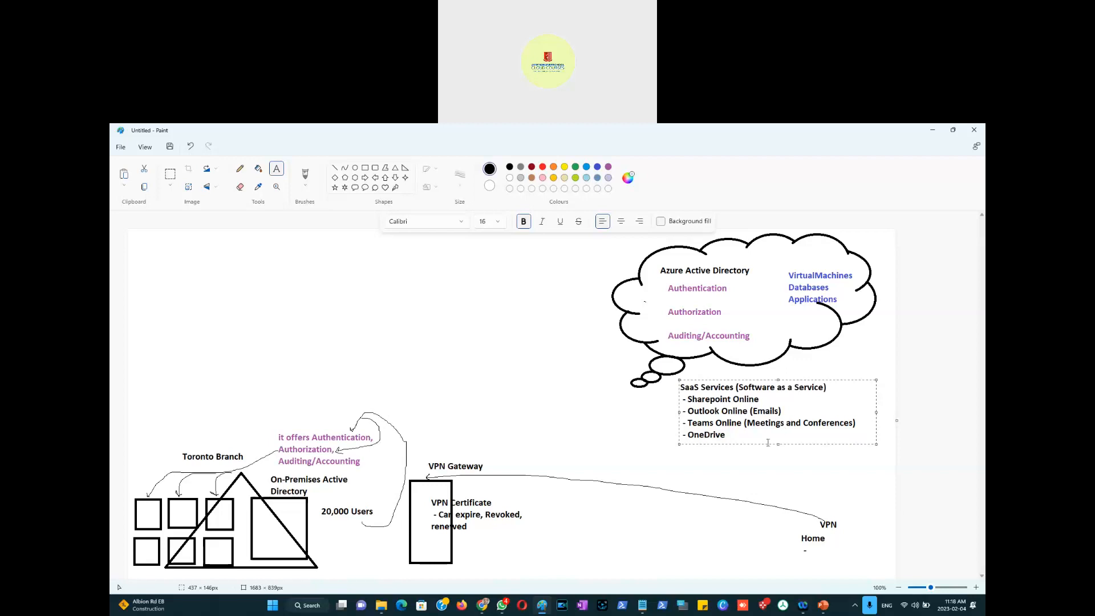
Step: Below OneDrive, leave a blank line and add "You Do not need VPN (Secure Connection over the Internet)"
left_click(736, 435)
key("Return")
key("Return")
type("You Do not ne")
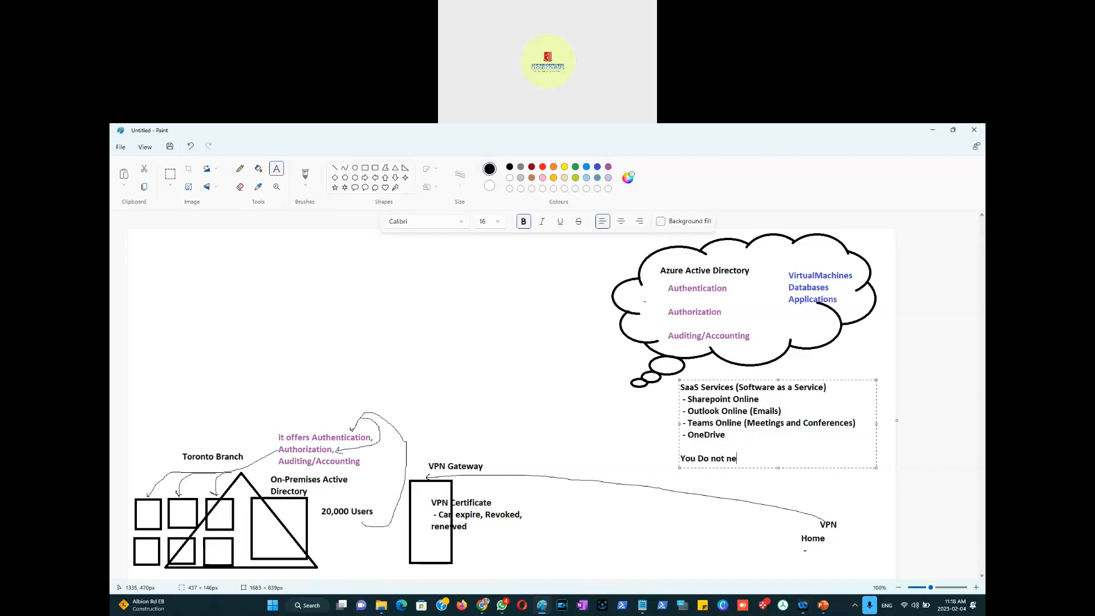
type("ed VPN (Secure Connection over the Internet")
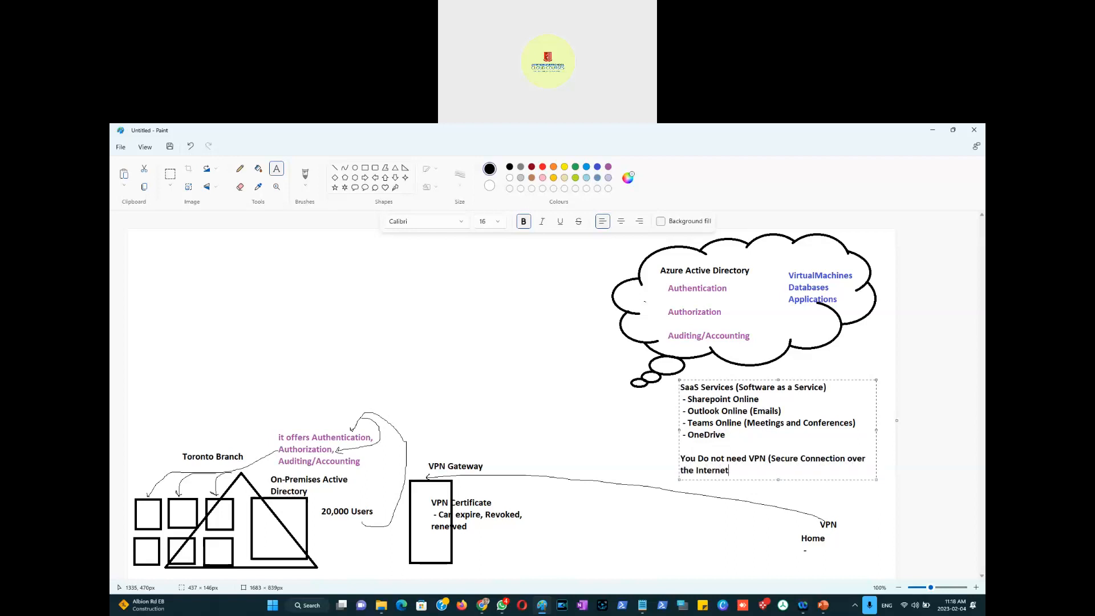
type(")")
Step: After a blank line, add the heading "Azure IaaS" with the line "- Creating VMs, Containers, Databases, vNets, Storage."
key("Return")
key("Return")
type("Azure IaaS")
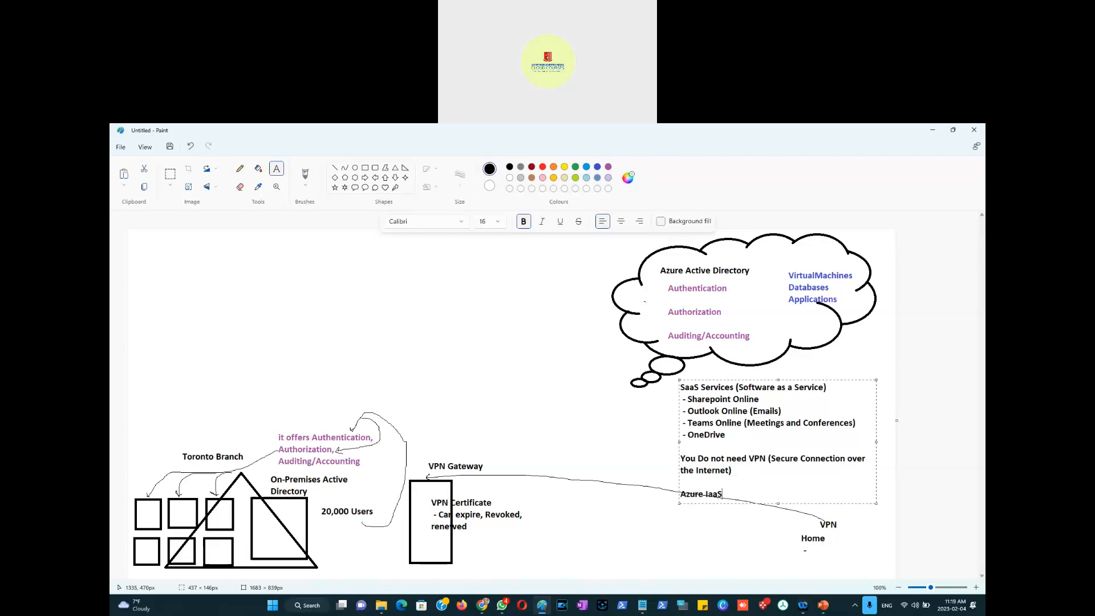
key("Return")
type("- Creating VMs, Containers,")
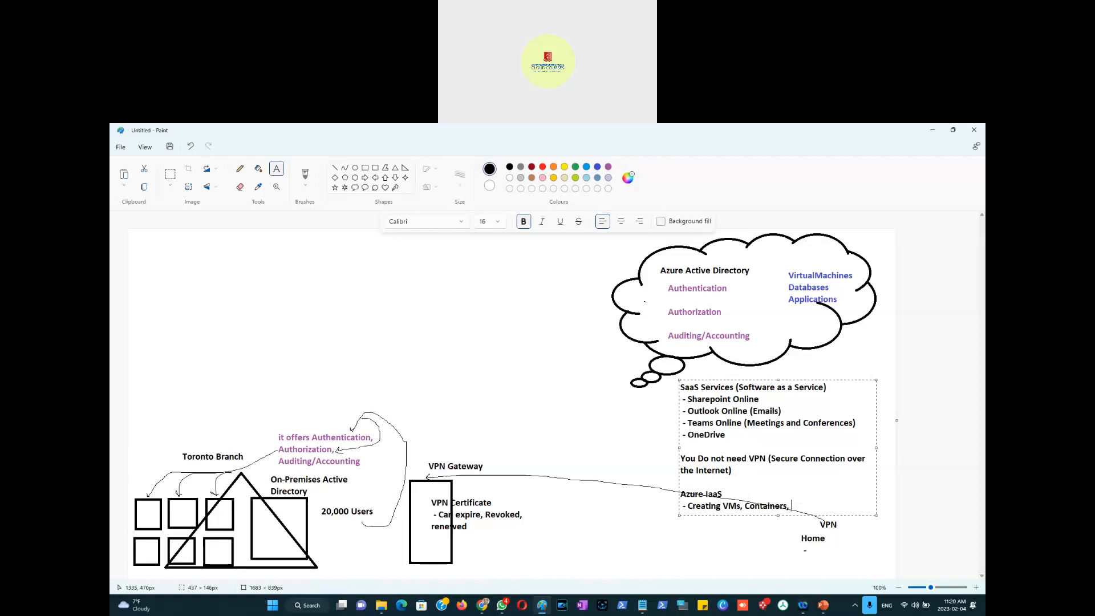
type(" Databases, vNets, Storage")
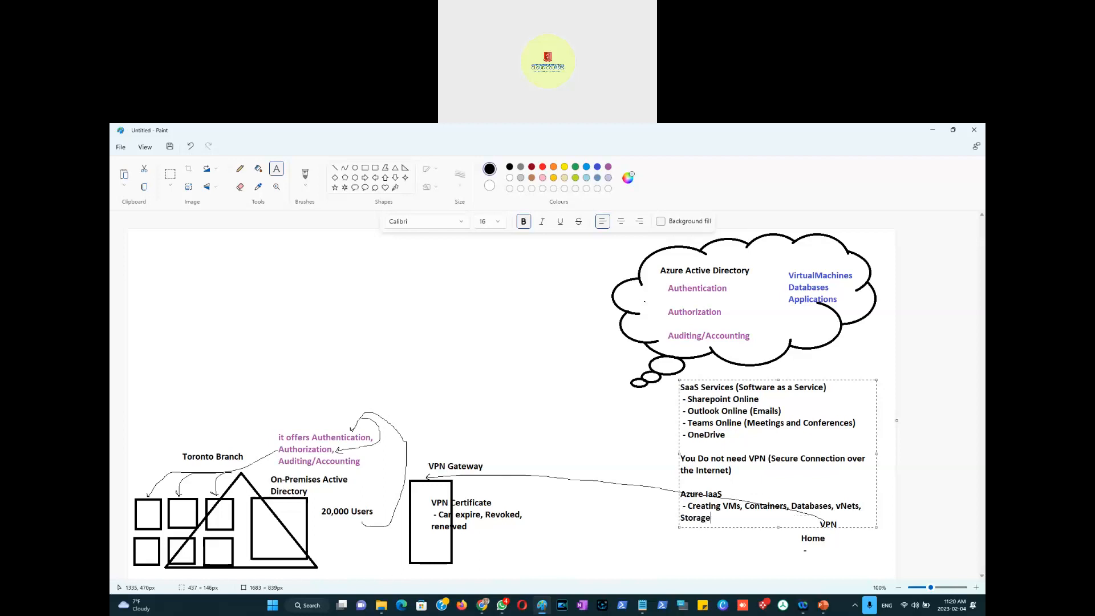
type(".")
Step: Add the line "- It is using underlying hardware" and, after a blank line, "(You must connect from VPN to Azure IaaS Resources)"
key("Return")
type("- It is using unde")
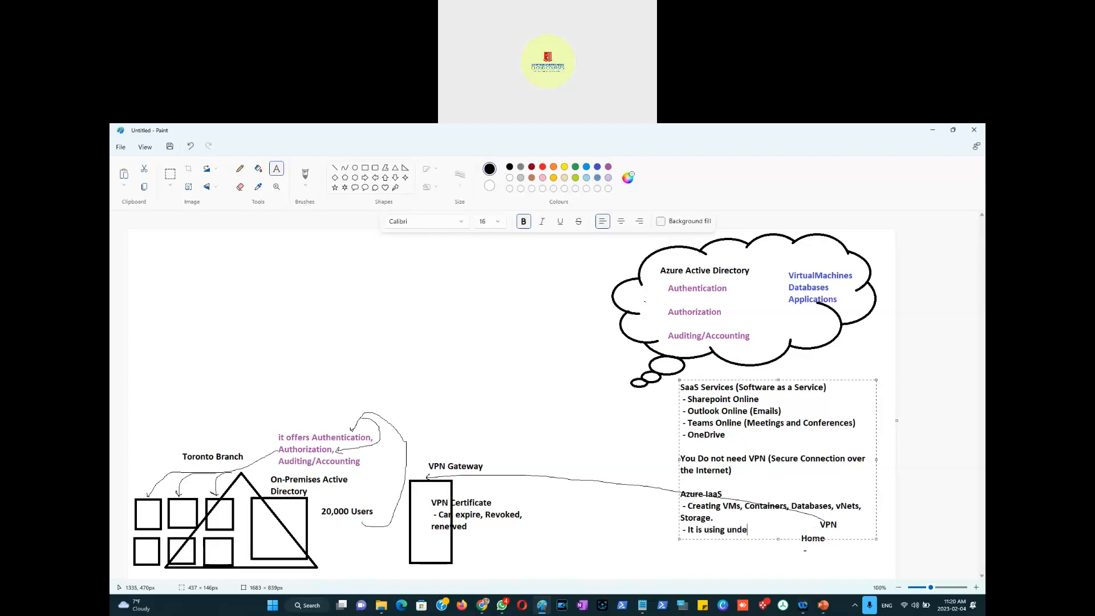
type("rlying hardware")
key("Return")
key("Return")
type("(You mus")
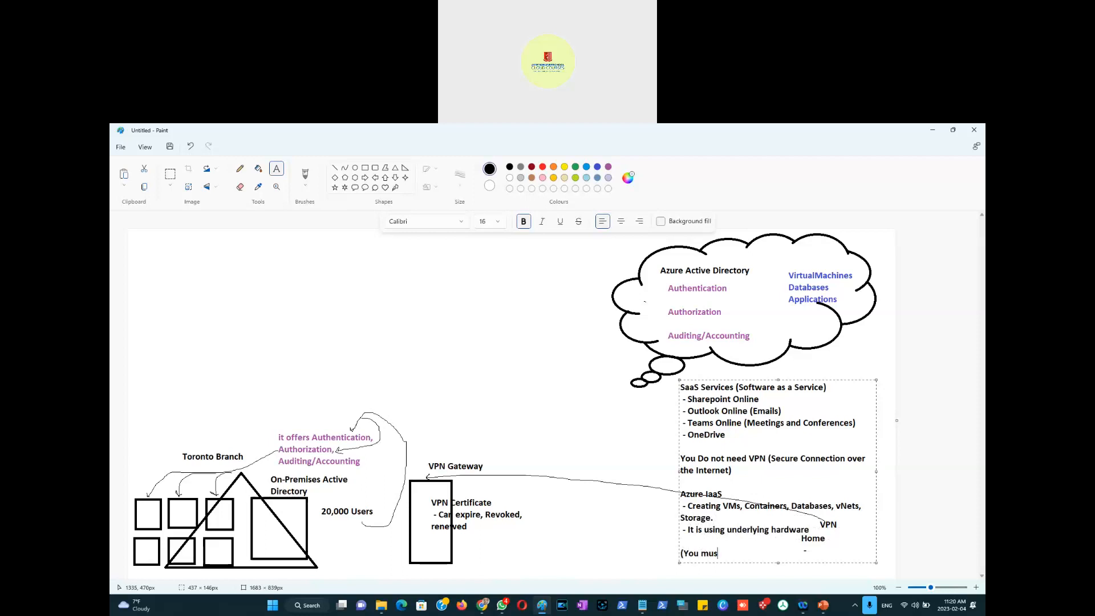
type("t connect from VPN to Azure IaaS ")
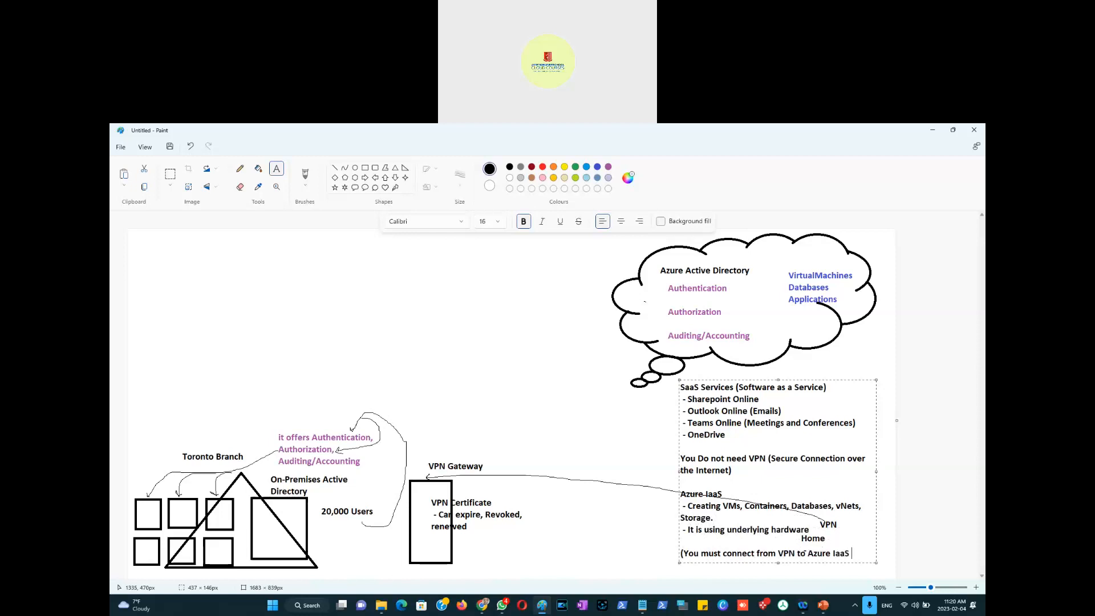
type("Resources)")
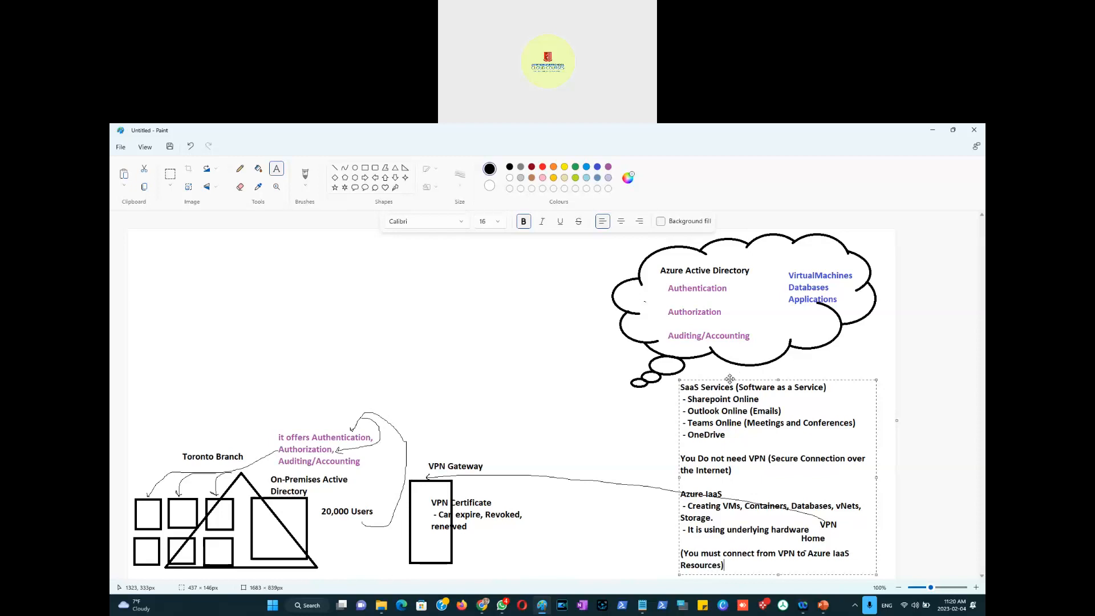
Step: Move the services note beside the cloud's left edge and colour its headings "SaaS Services (Software as a Service)" and "Azure IaaS" orange
left_click_drag(730, 378, 473, 236)
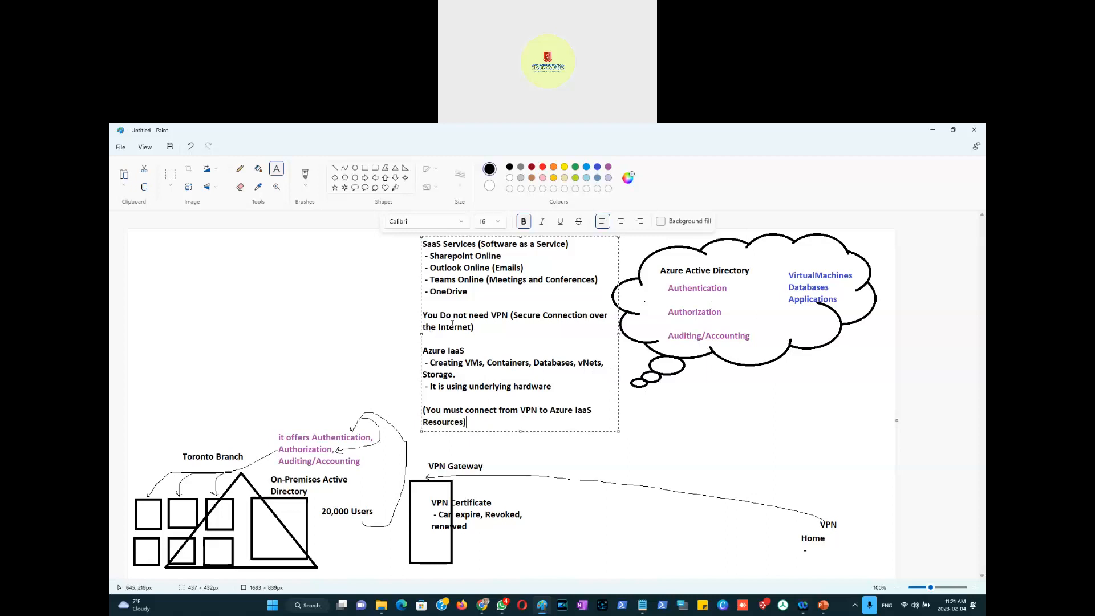
left_click_drag(424, 244, 570, 244)
left_click(553, 167)
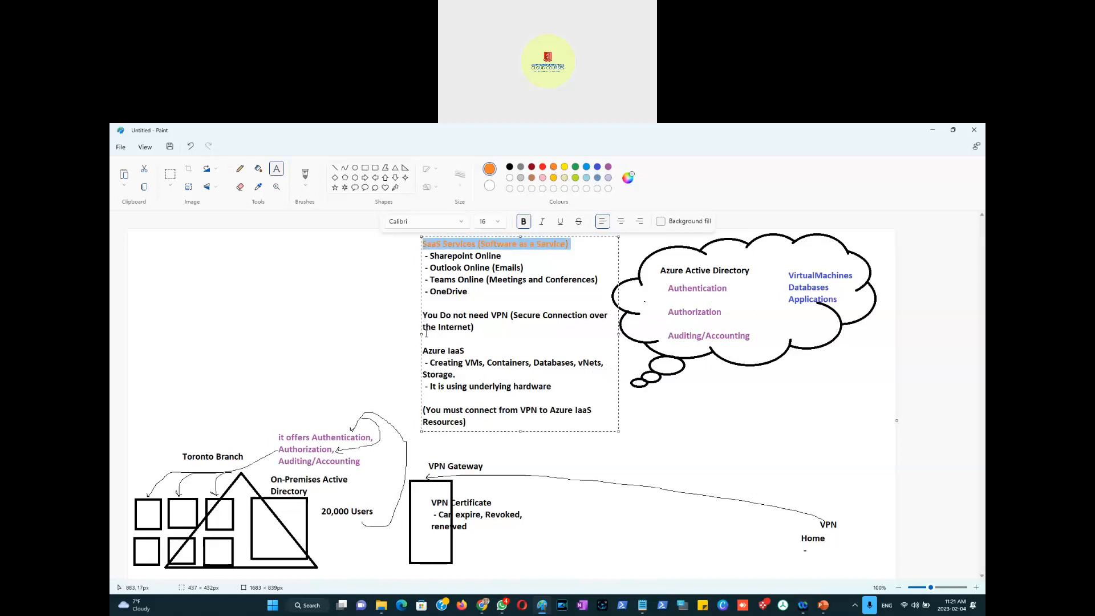
left_click_drag(424, 351, 467, 351)
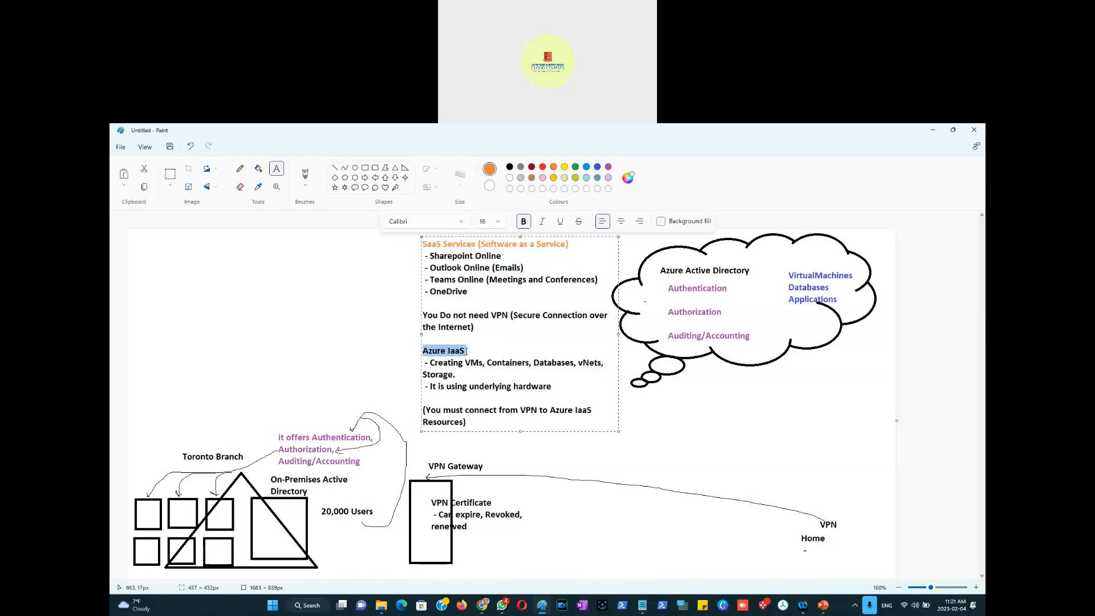
left_click(553, 166)
left_click(464, 351)
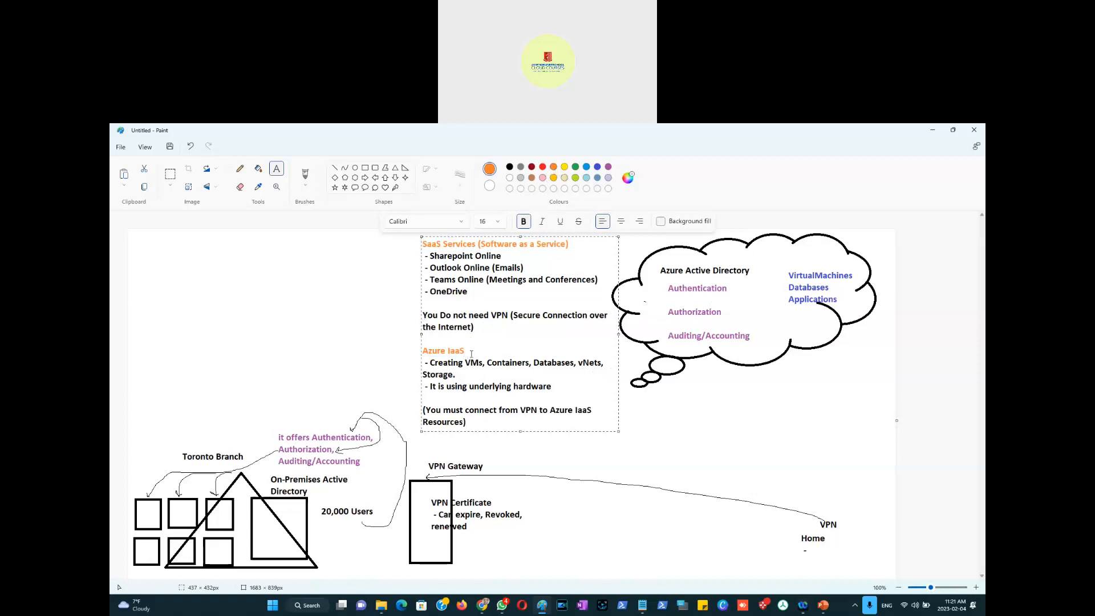
Step: Colour "You must connect from VPN to Azure IaaS Resources" red and "You Do not need VPN (Secure Connection over the Internet)" green
left_click_drag(464, 422, 426, 411)
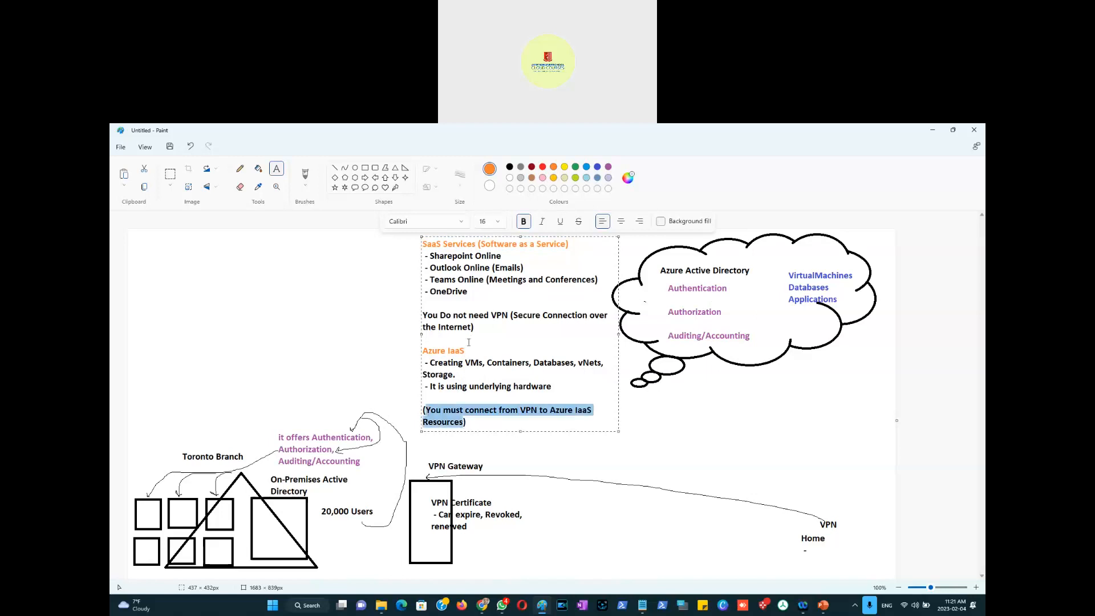
left_click(543, 167)
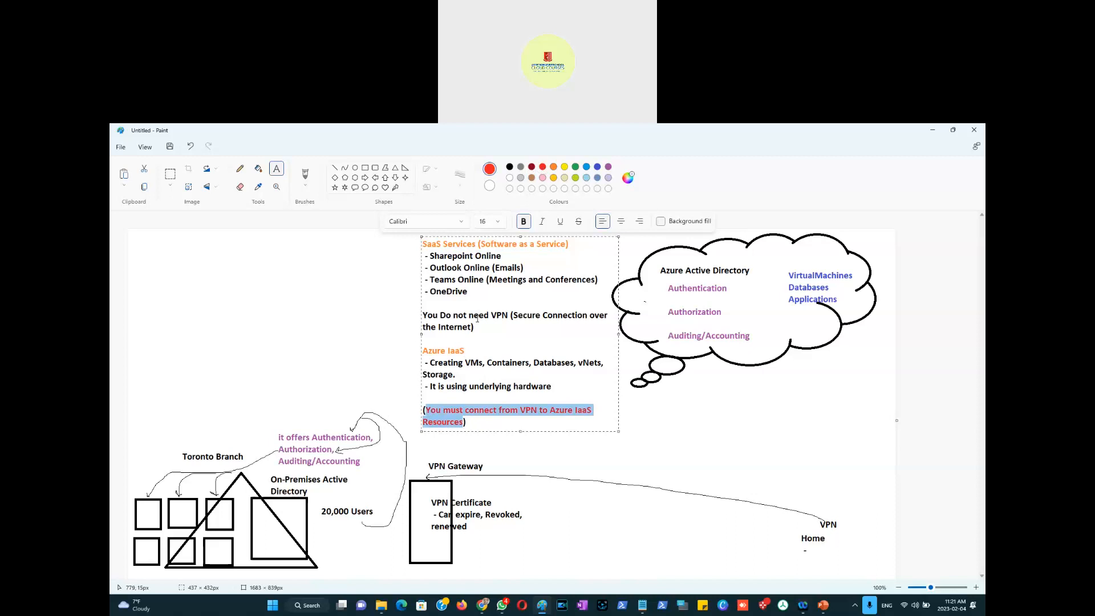
left_click(473, 327)
left_click_drag(473, 326, 424, 316)
left_click(576, 167)
left_click(509, 340)
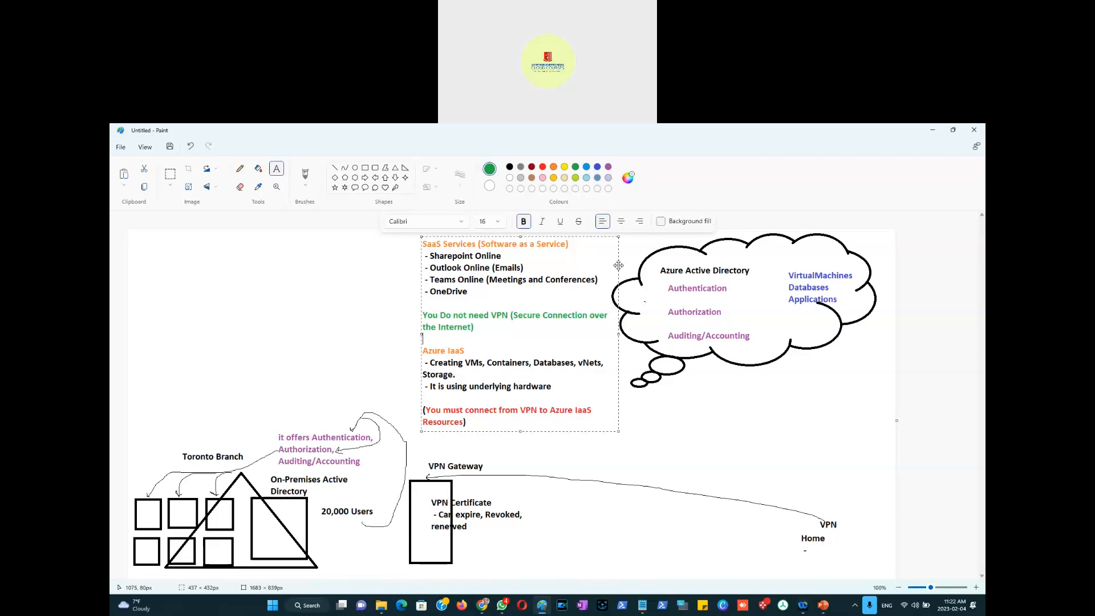
Step: Move the services note to the canvas's upper-left corner, above the Toronto Branch drawing
left_click_drag(618, 265, 613, 263)
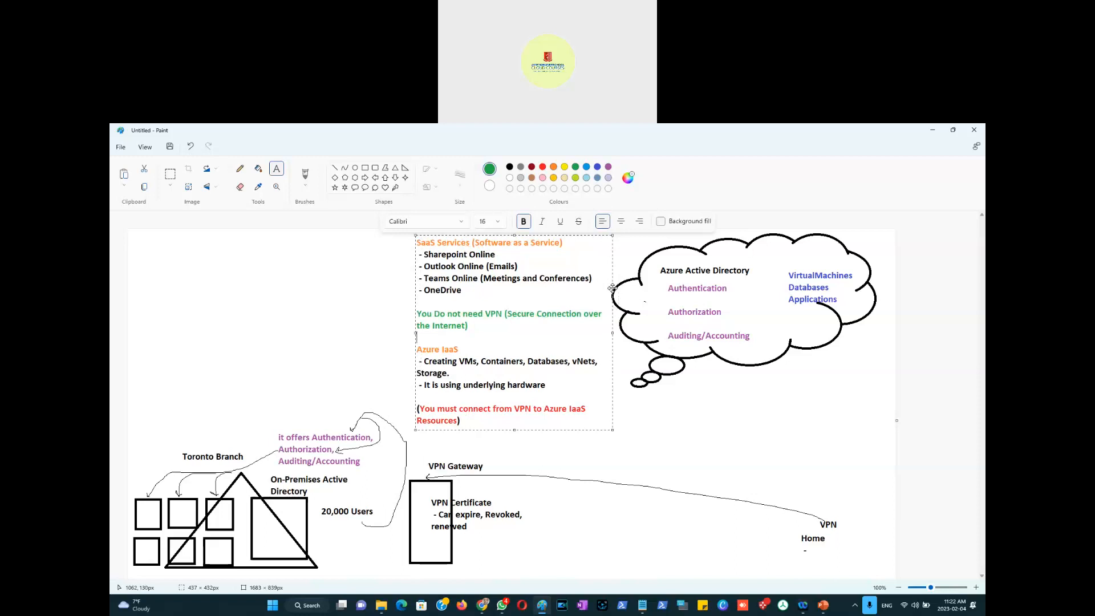
left_click_drag(612, 288, 328, 283)
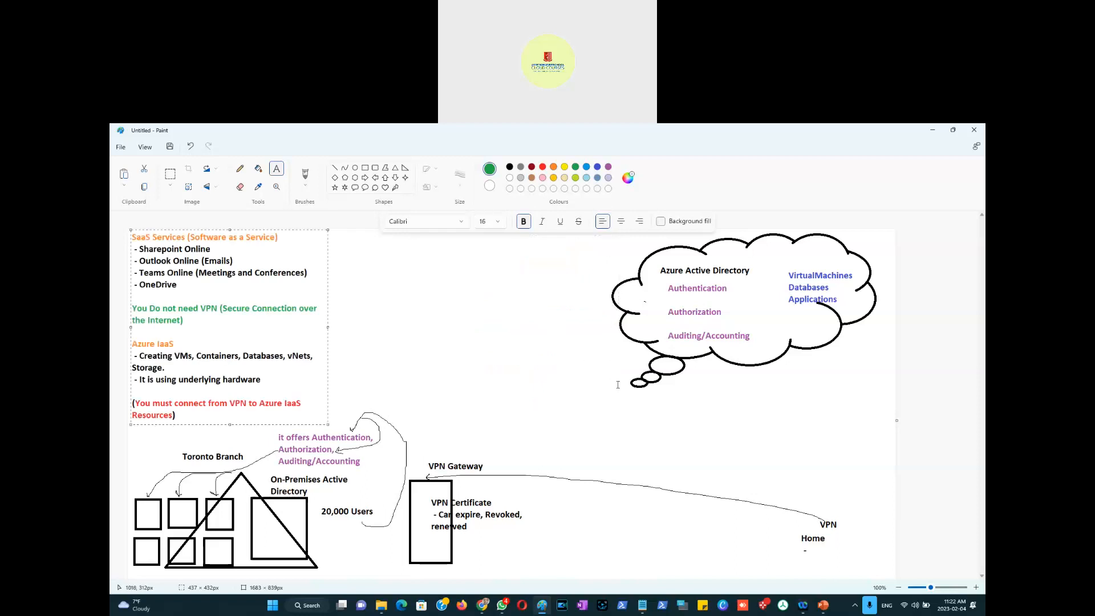
Step: Switch to the Microsoft Learn module in Chrome, highlight the passwordless login objective and continue to the unit "Explore Azure Active Directory features"
key("alt+Tab")
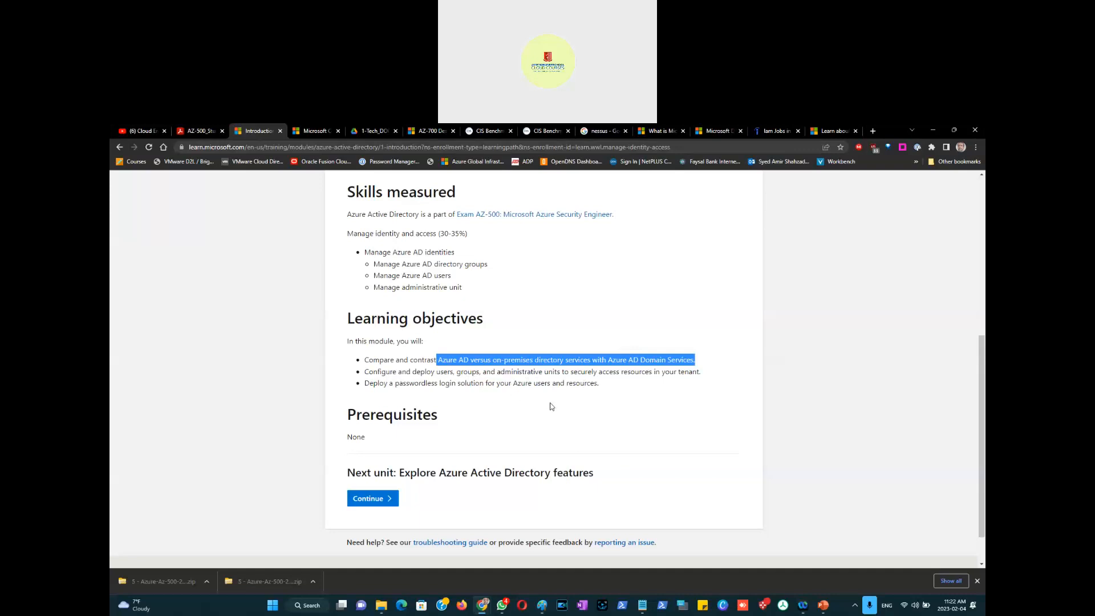
left_click_drag(396, 386, 597, 384)
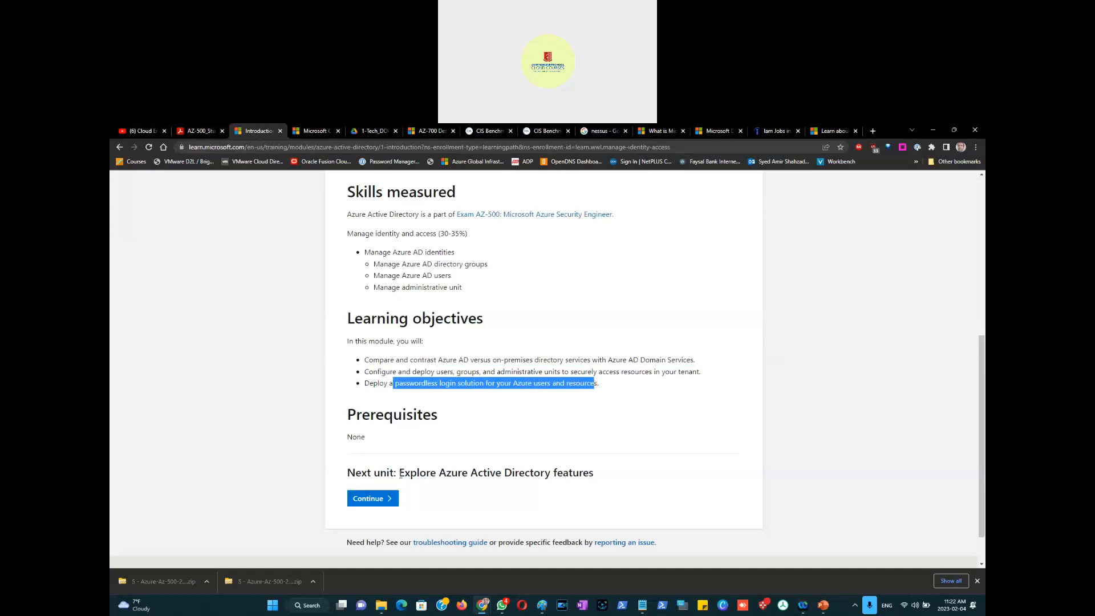
left_click(381, 506)
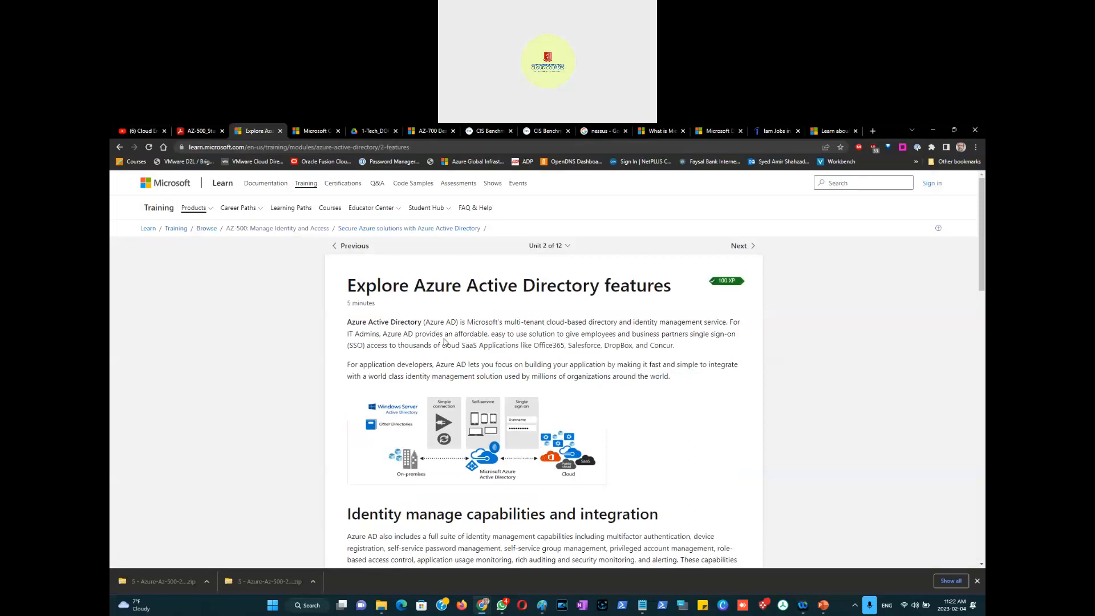
Step: Switch back to the Paint diagram and cut all the text of the services note out of its text box
key("alt+Tab")
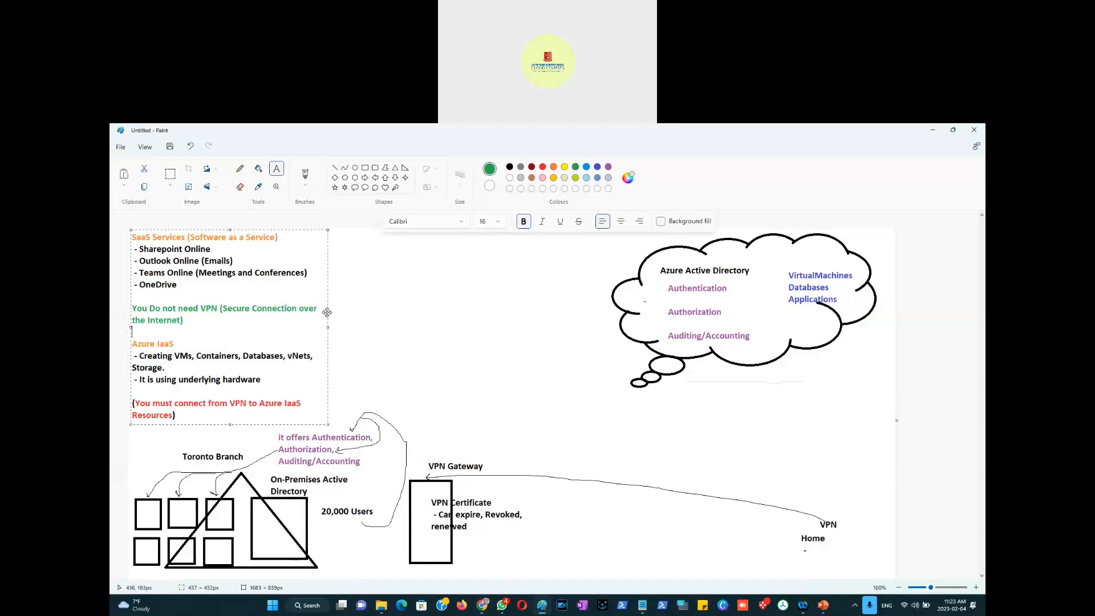
left_click_drag(327, 312, 598, 332)
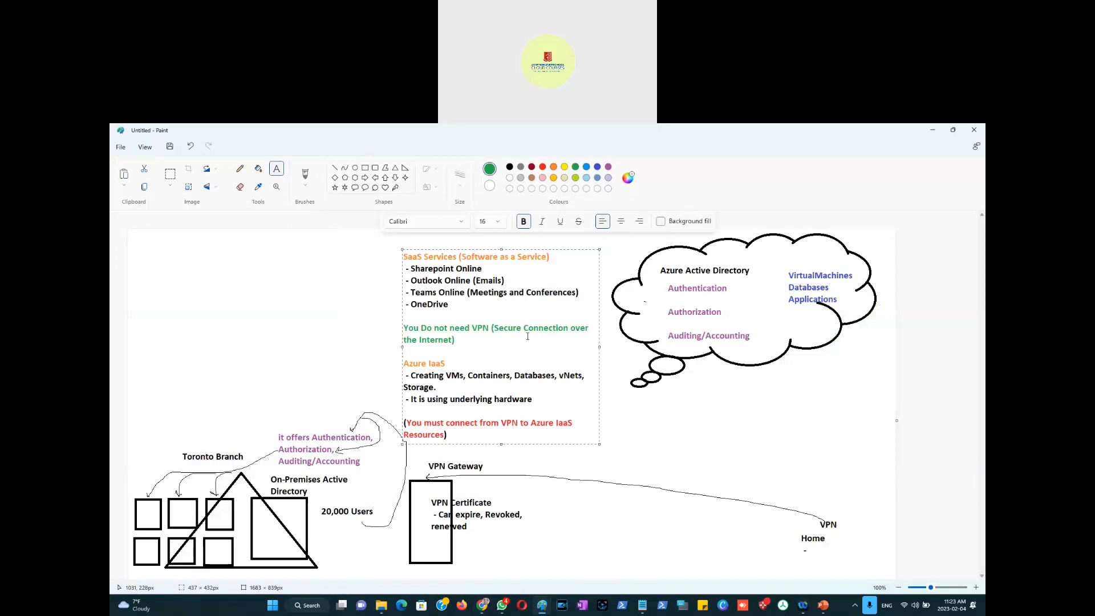
key("ctrl+a")
key("ctrl+c")
key("Delete")
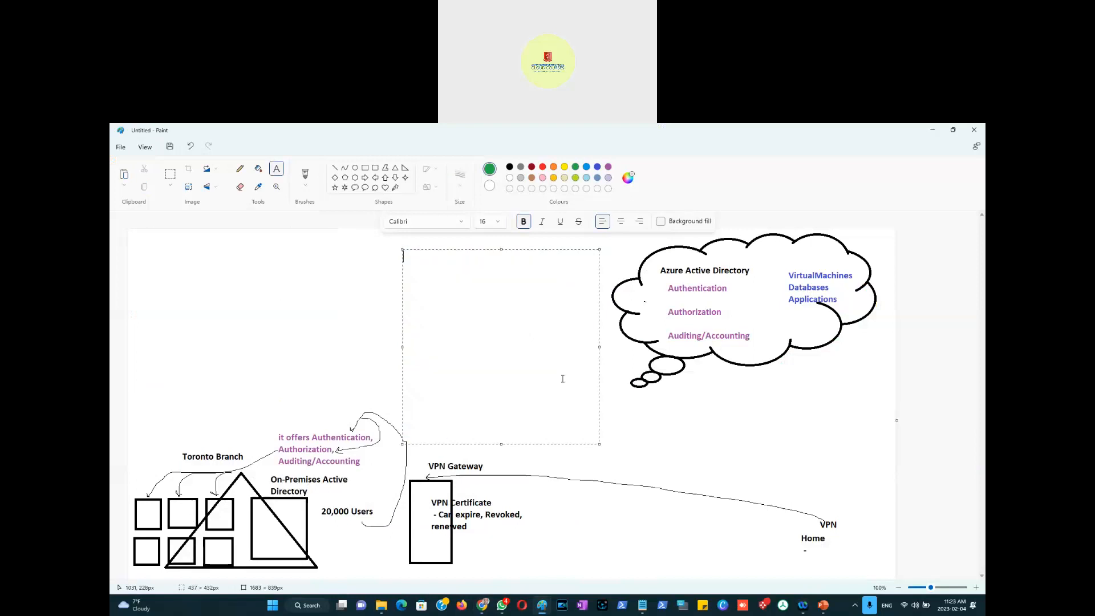
Step: Open a new Paint window, paste the services note into it and widen its text box to about 928 px
left_click(544, 605)
right_click(544, 606)
left_click(542, 551)
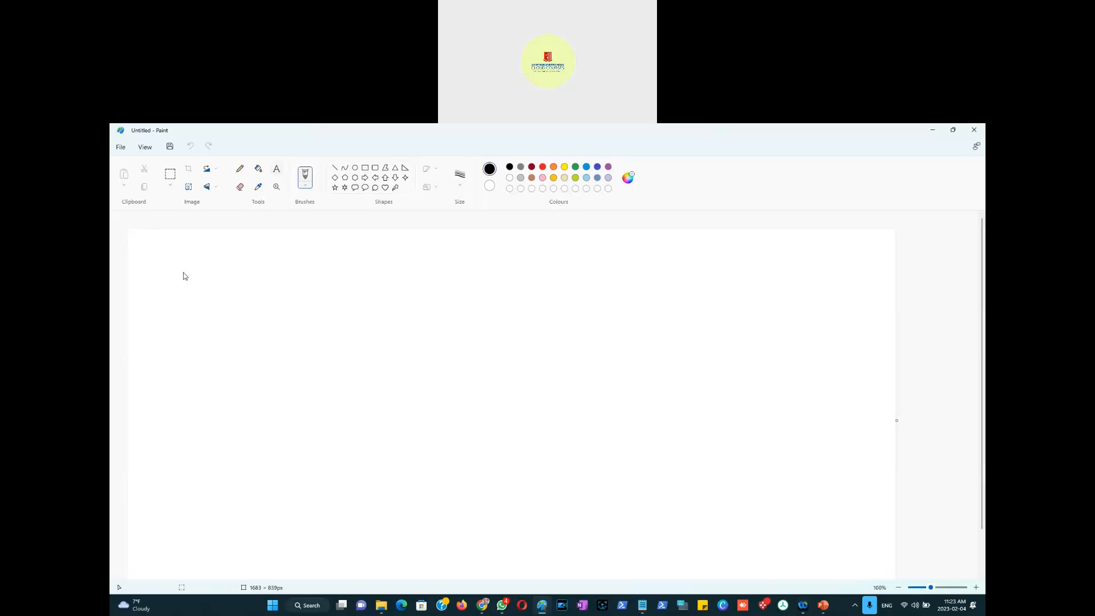
key("ctrl+v")
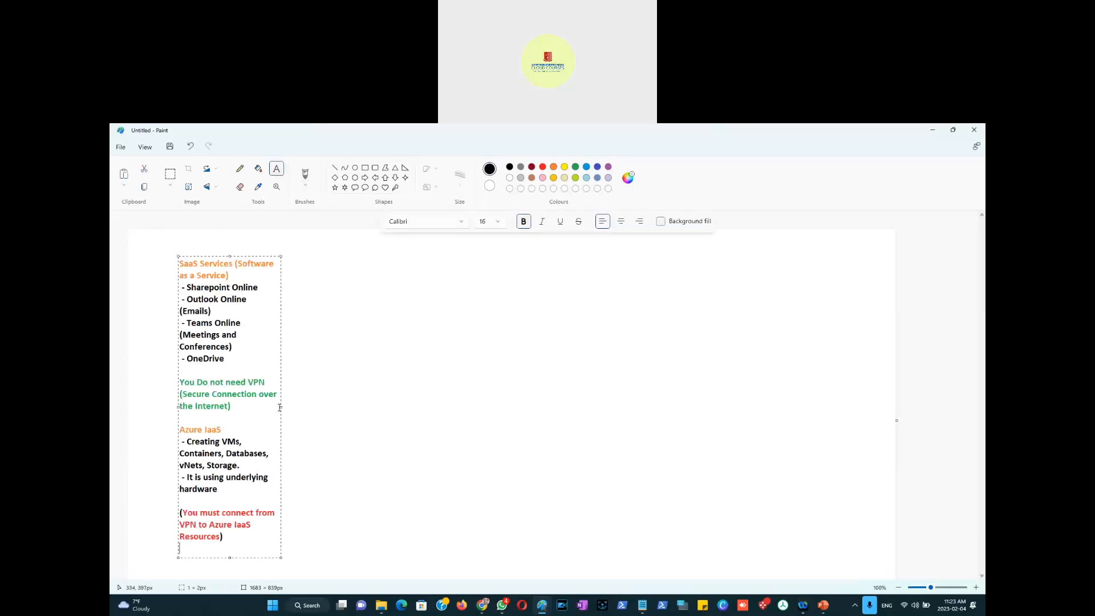
left_click_drag(280, 407, 599, 407)
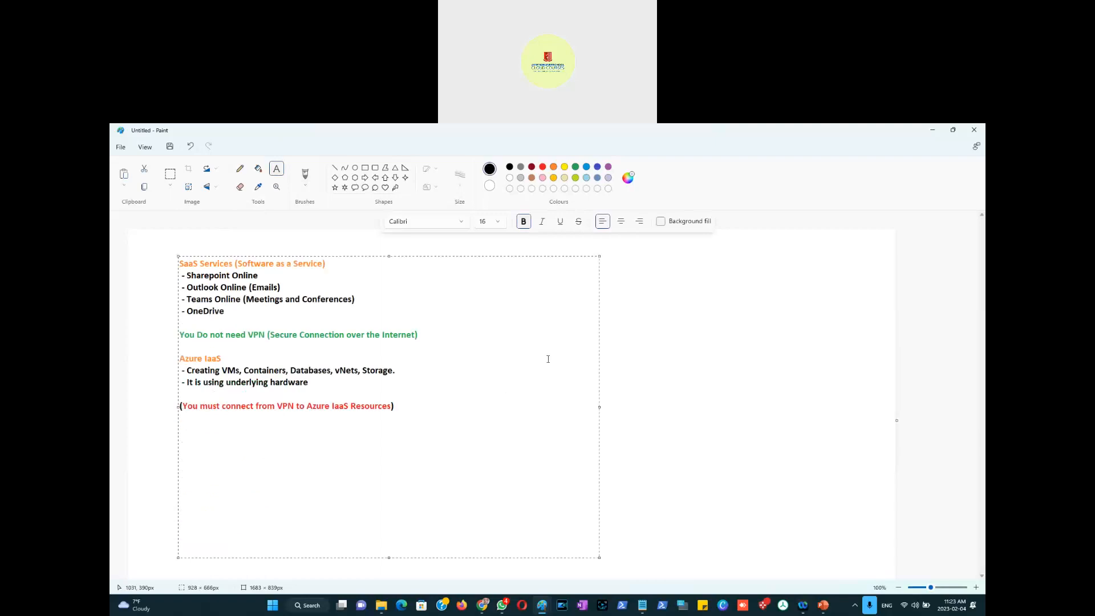
Step: Return to the Active Directory diagram, discard the empty text box and add the green label "CLOUD" beside the cloud shape
key("alt+Tab")
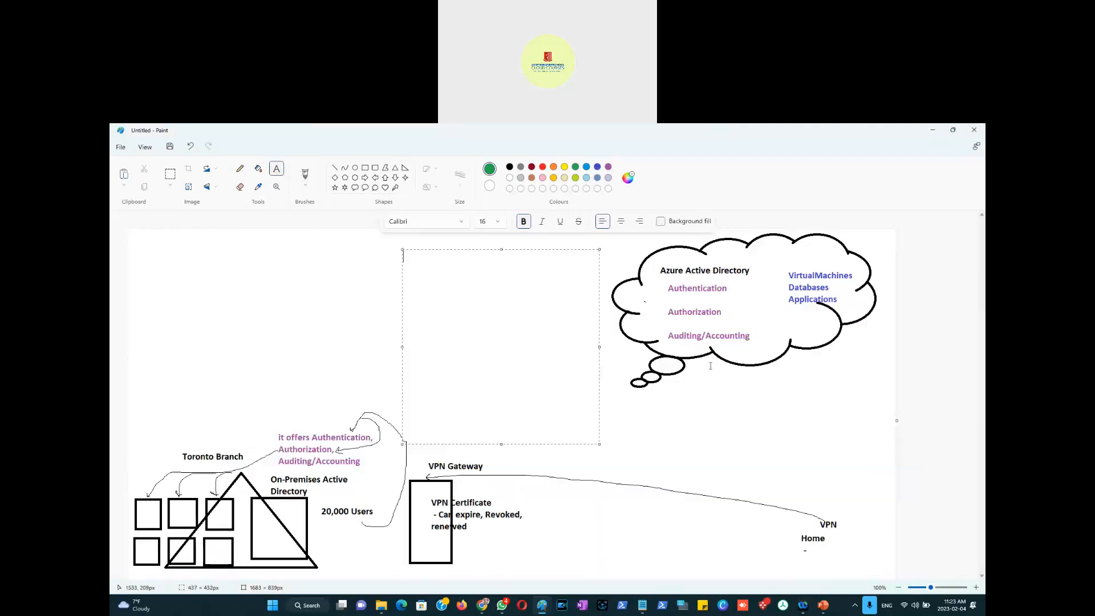
left_click(709, 380)
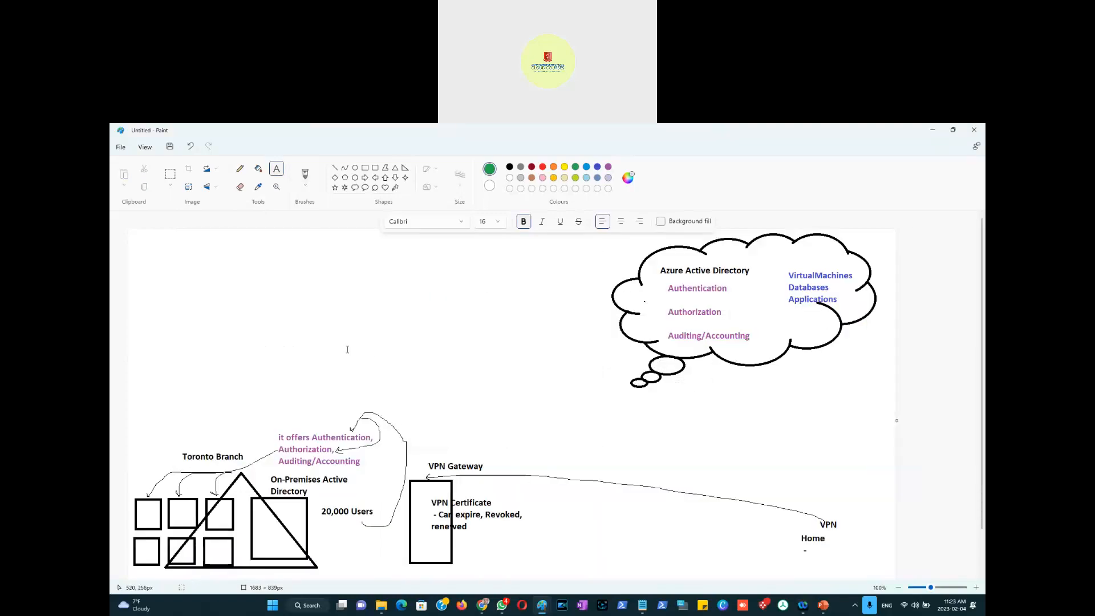
left_click(240, 169)
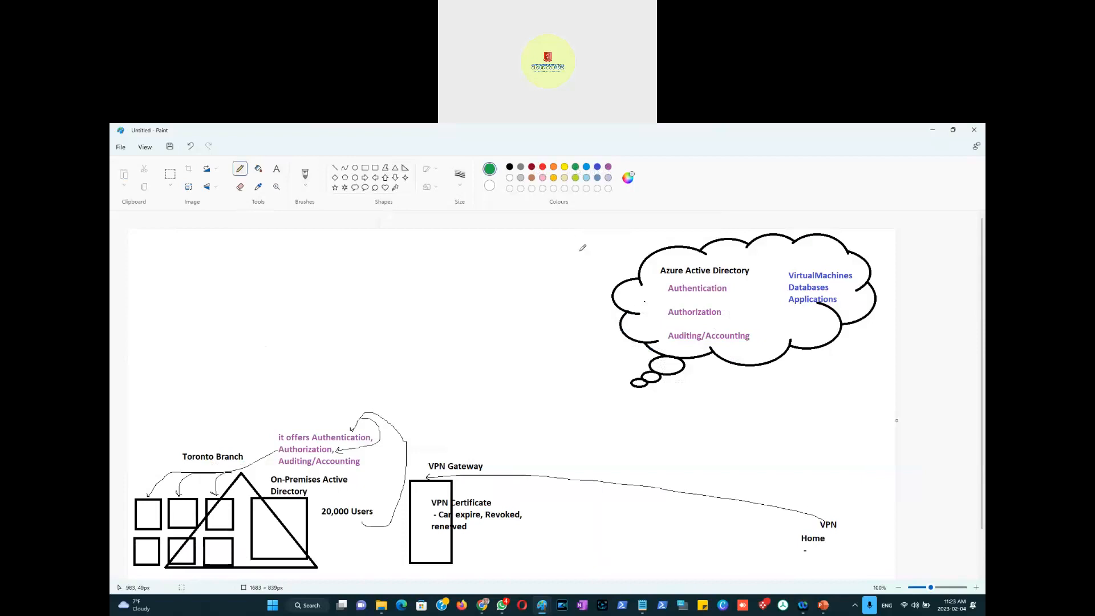
left_click(275, 170)
left_click(515, 247)
type("CLOOUD")
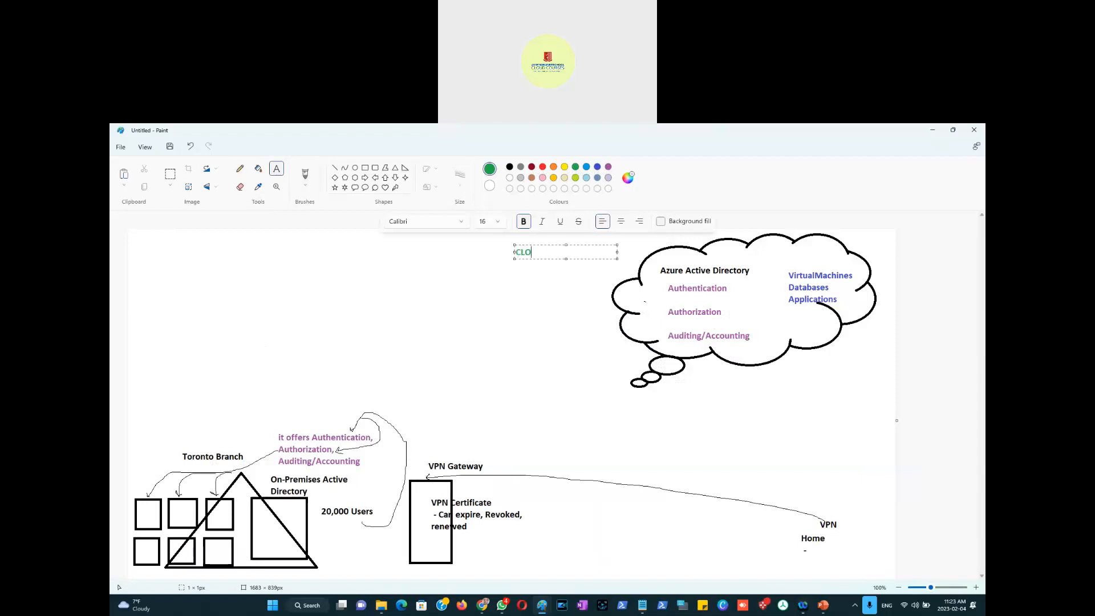
key("Left")
key("Left")
key("BackSpace")
Step: Add the green label "On-Premises" above the Toronto Branch drawing
left_click(138, 411)
left_click(138, 412)
type("On-P")
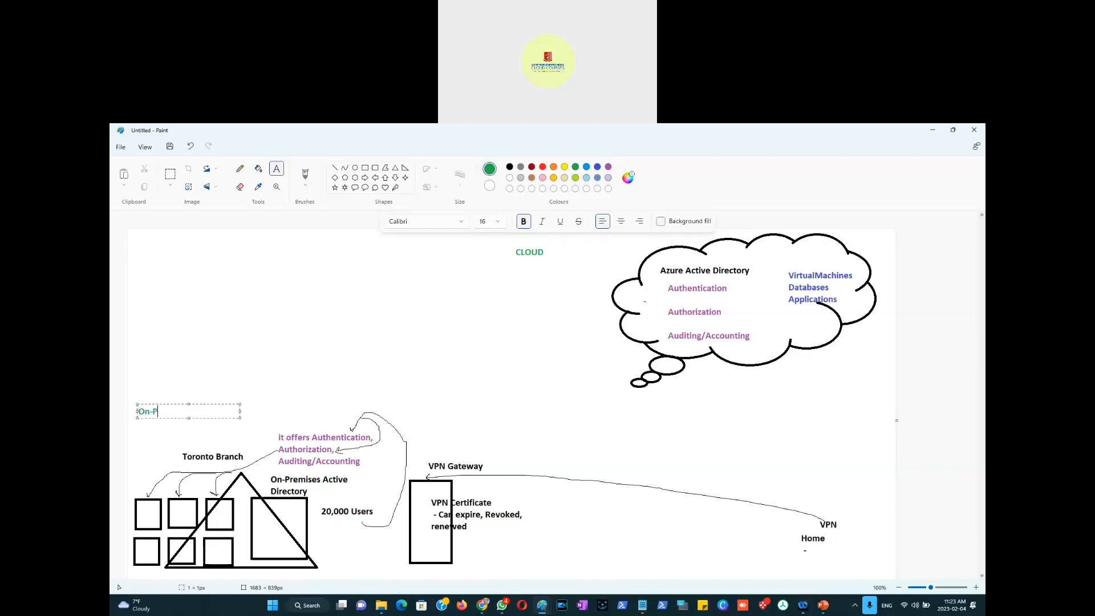
type("remises")
left_click(404, 377)
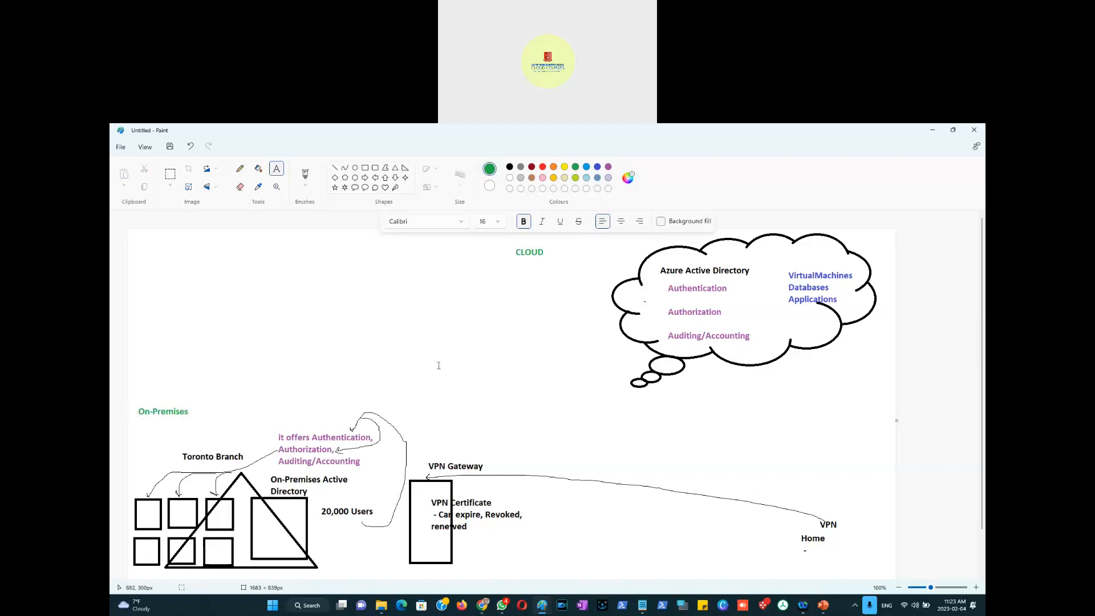
Step: Switch to the Microsoft Learn page in Chrome and examine the passage on Azure AD single sign-on access for IT admins
key("alt+Tab")
key("Tab")
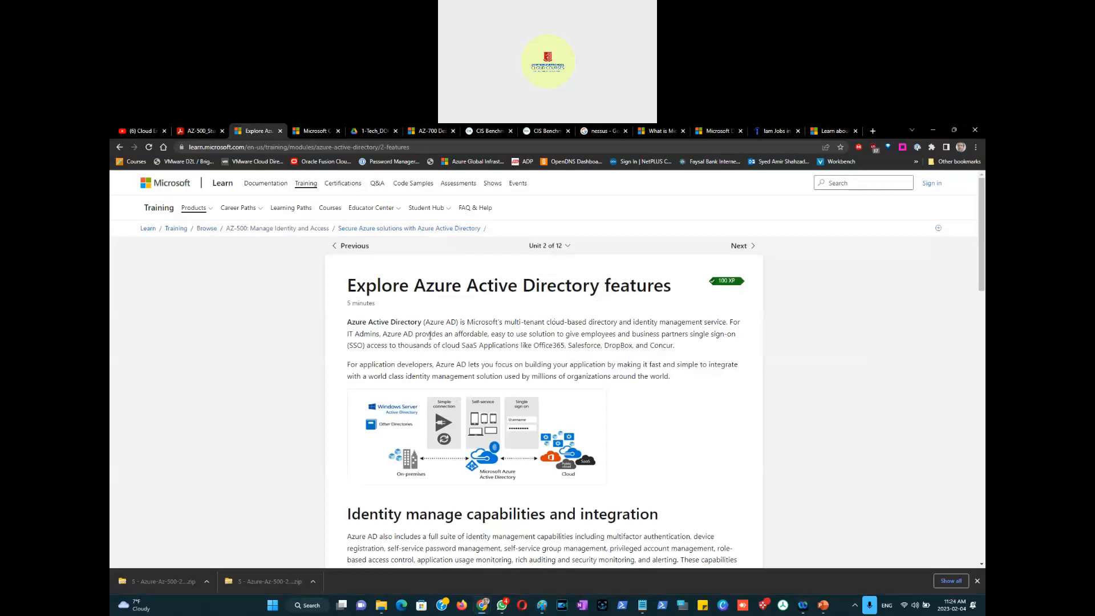
left_click_drag(384, 335, 680, 350)
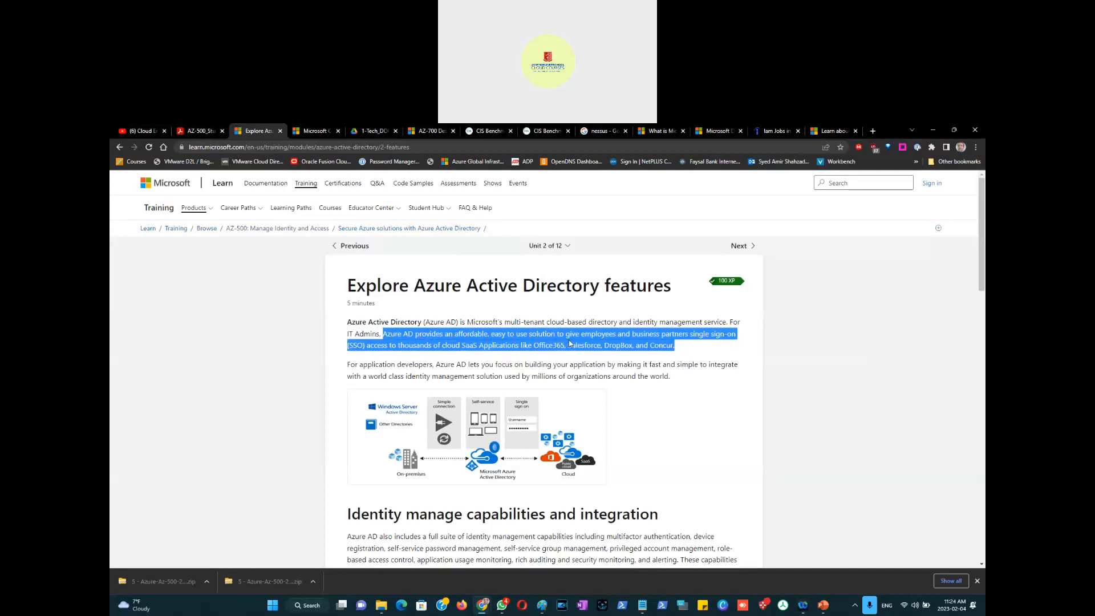
left_click(698, 340)
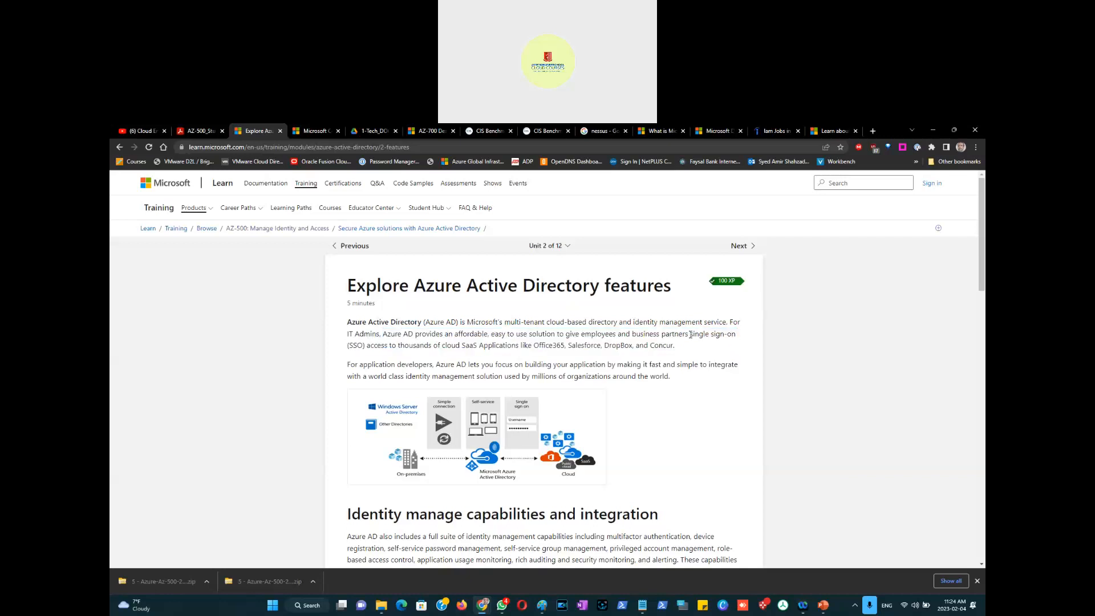
left_click_drag(690, 335, 738, 340)
left_click_drag(738, 340, 736, 335)
left_click_drag(737, 340, 683, 351)
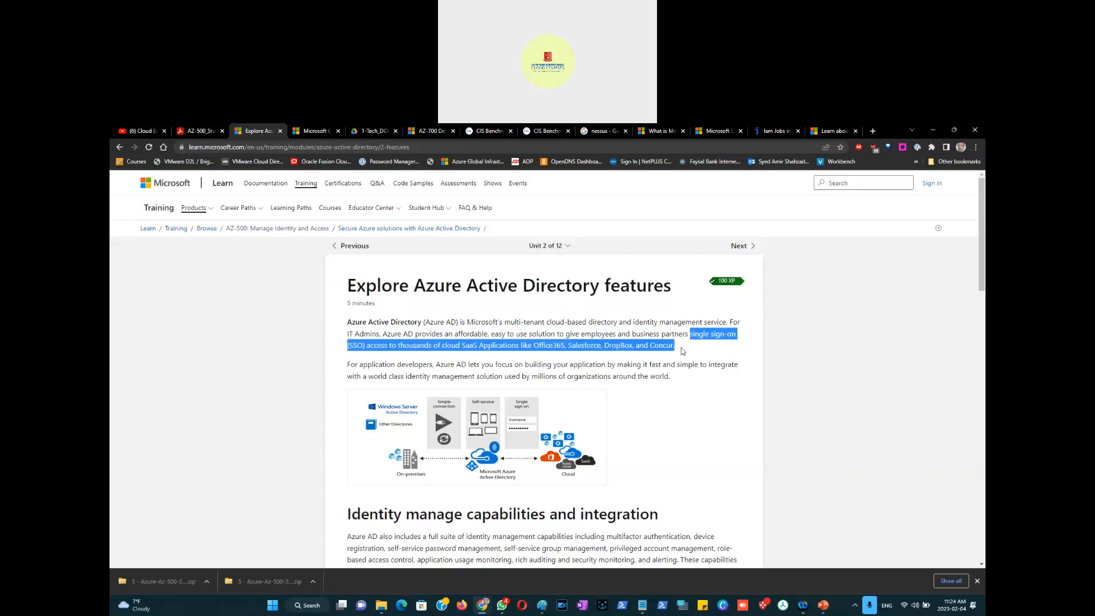
left_click_drag(349, 366, 435, 372)
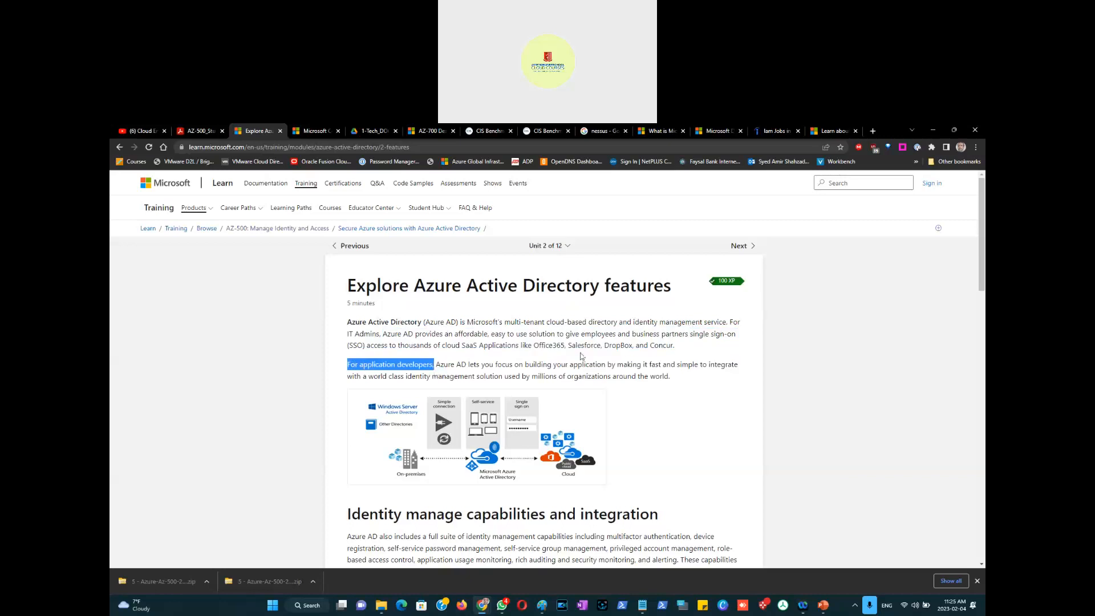
left_click_drag(679, 348, 728, 331)
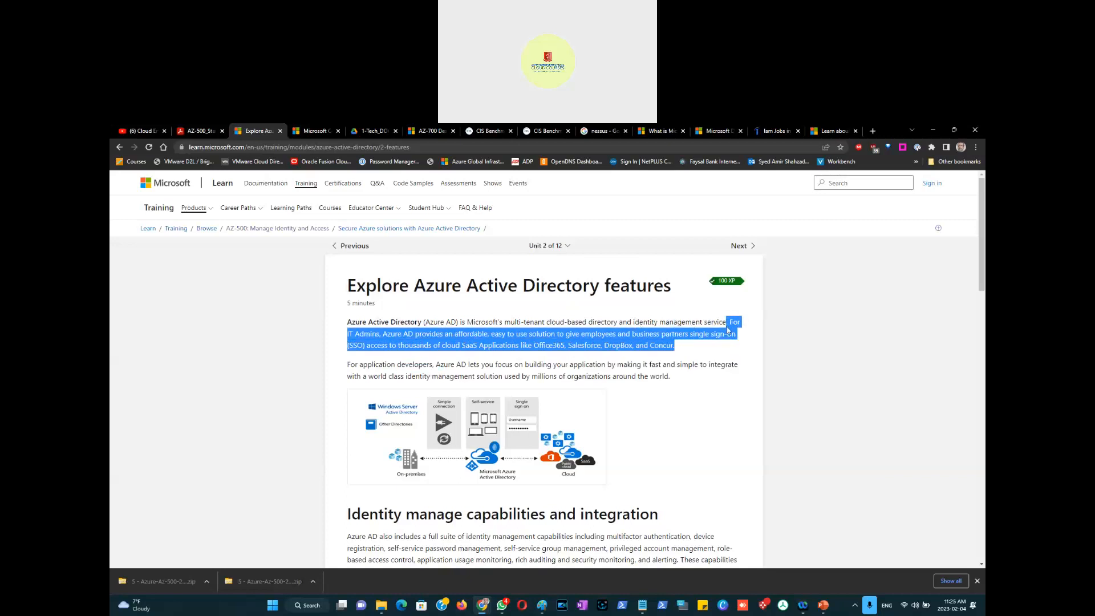
left_click_drag(736, 336, 689, 335)
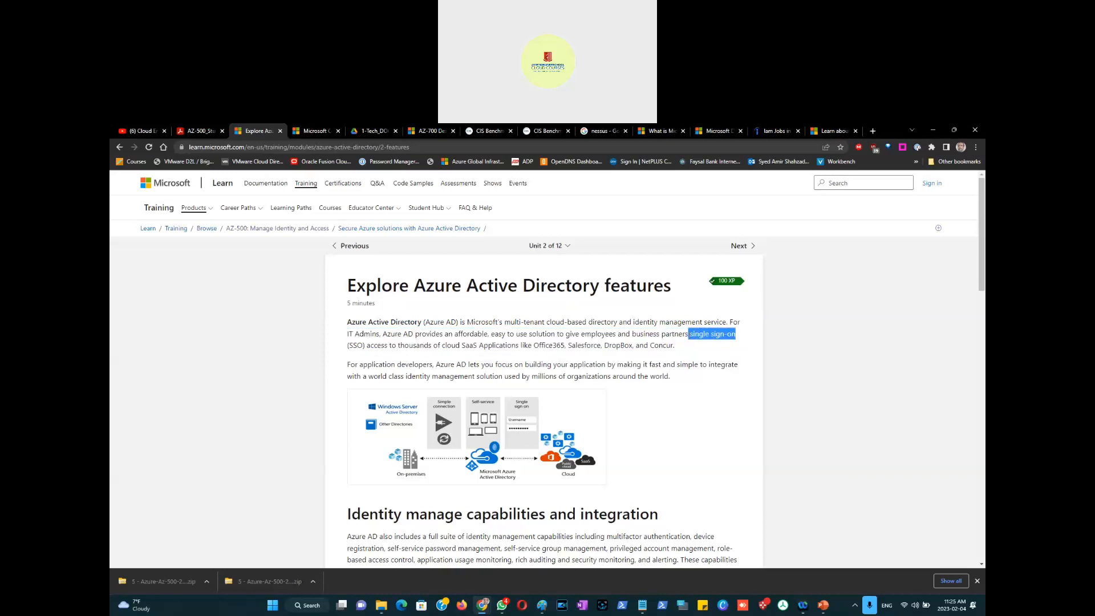
left_click_drag(383, 335, 415, 336)
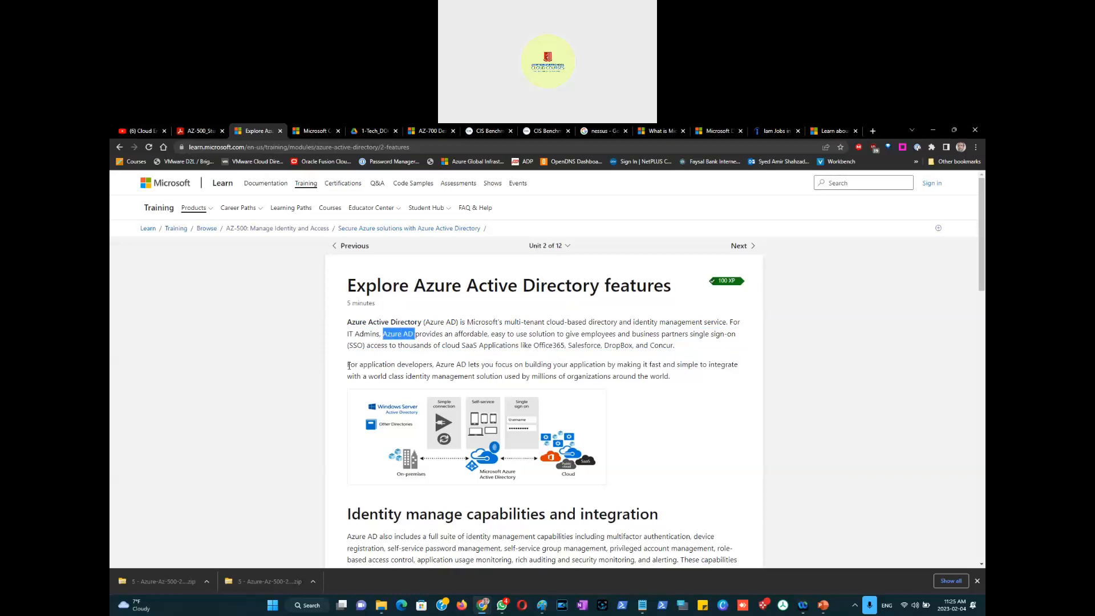
Step: Examine the sentence on what Azure AD offers application developers, highlighting "identity management solution"
left_click_drag(436, 365, 608, 365)
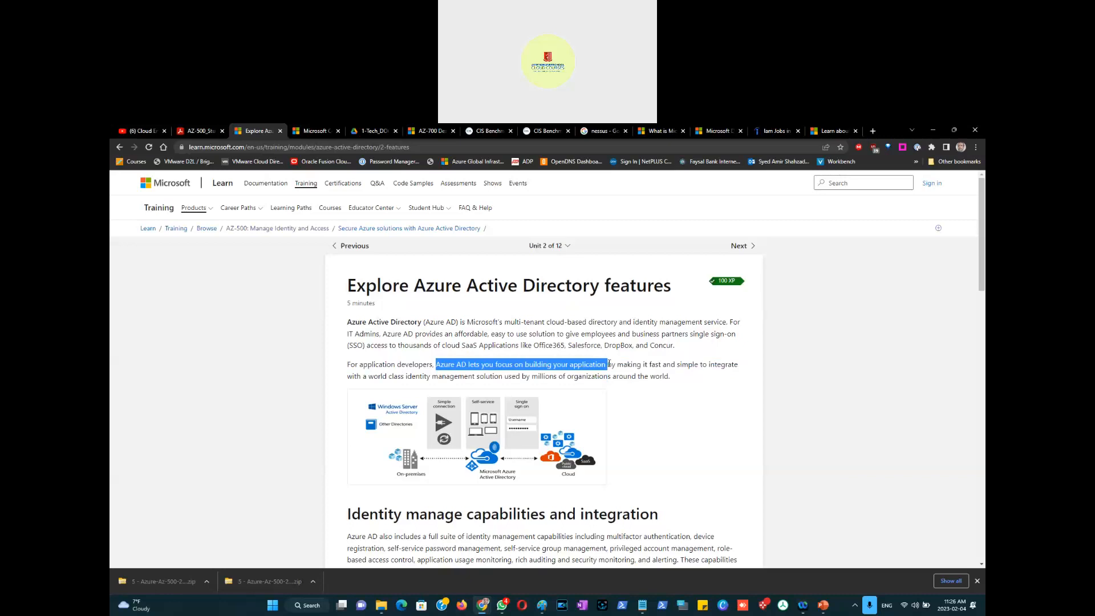
left_click_drag(609, 364, 605, 369)
left_click_drag(605, 368, 504, 377)
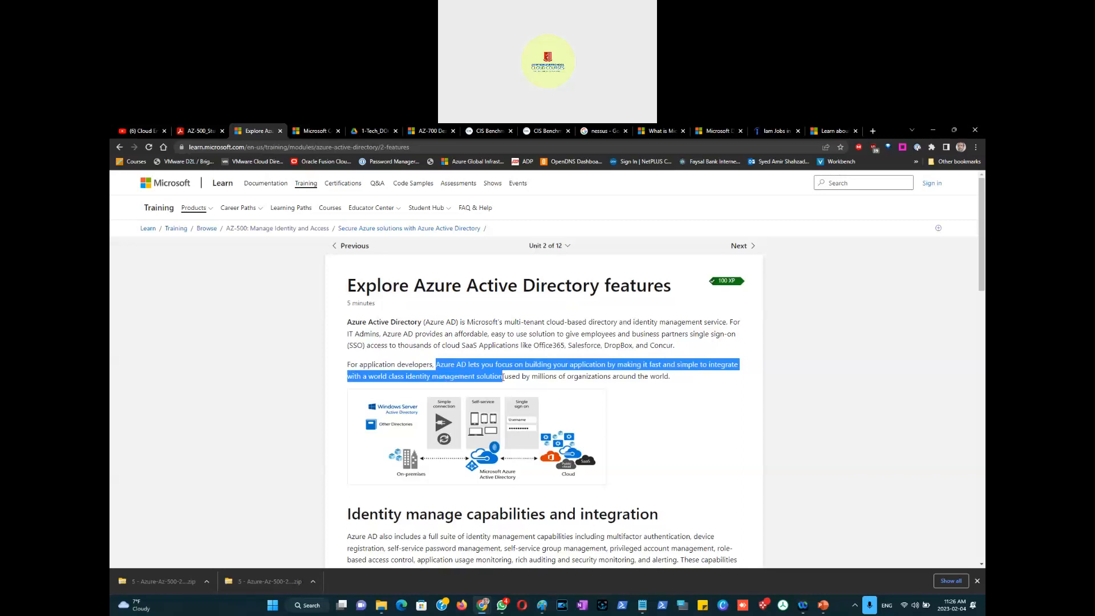
left_click(503, 377)
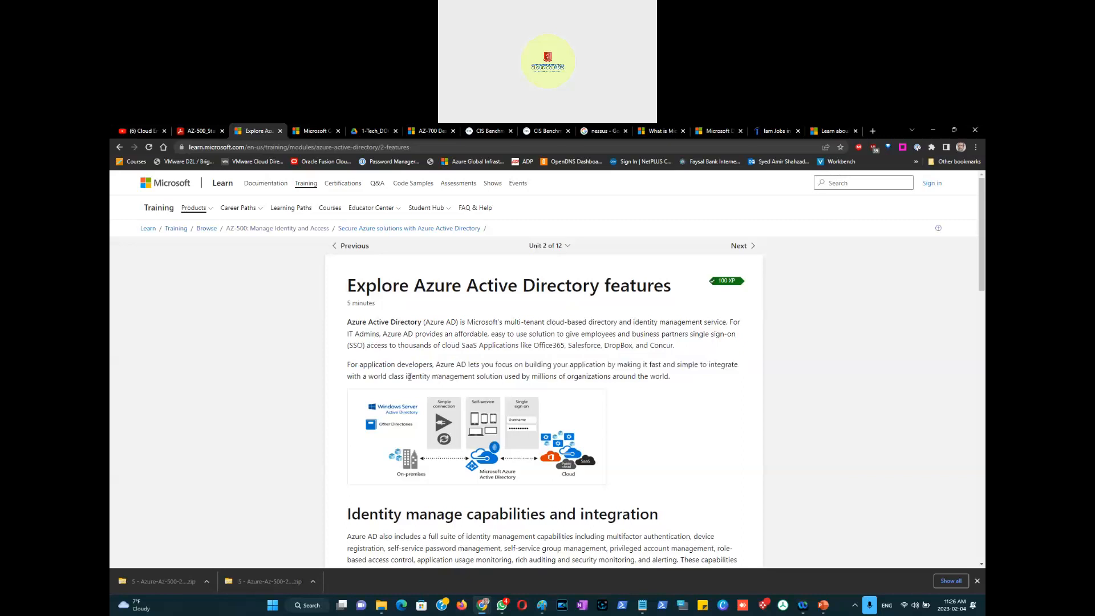
left_click_drag(405, 377, 505, 378)
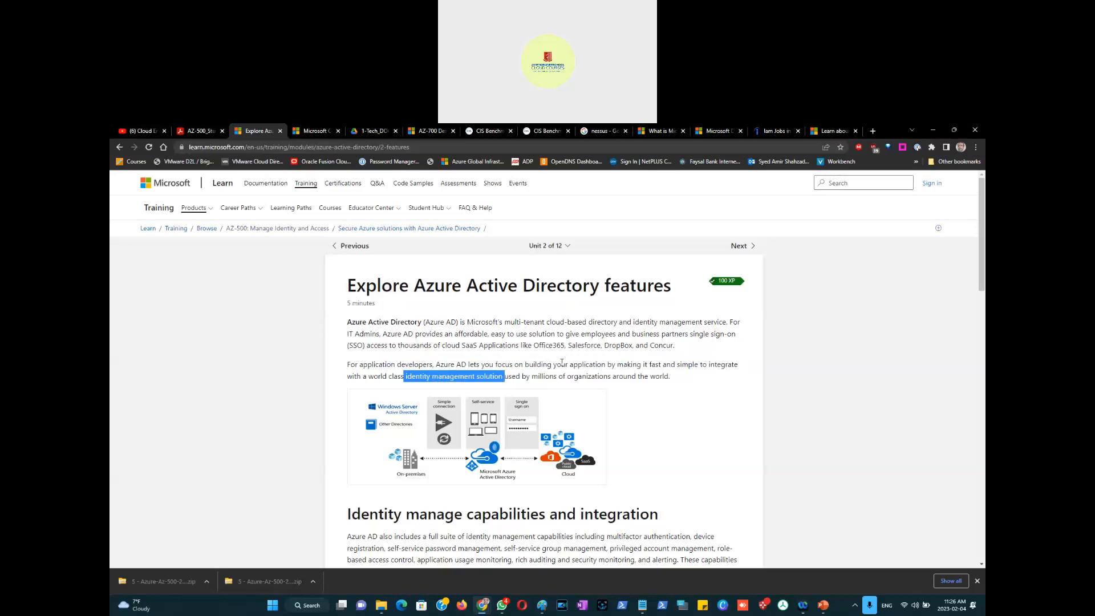
Step: Examine the identity management capabilities paragraph, highlighting "multifactor authentication" and "device registration"
scroll(656, 395, "down", 3)
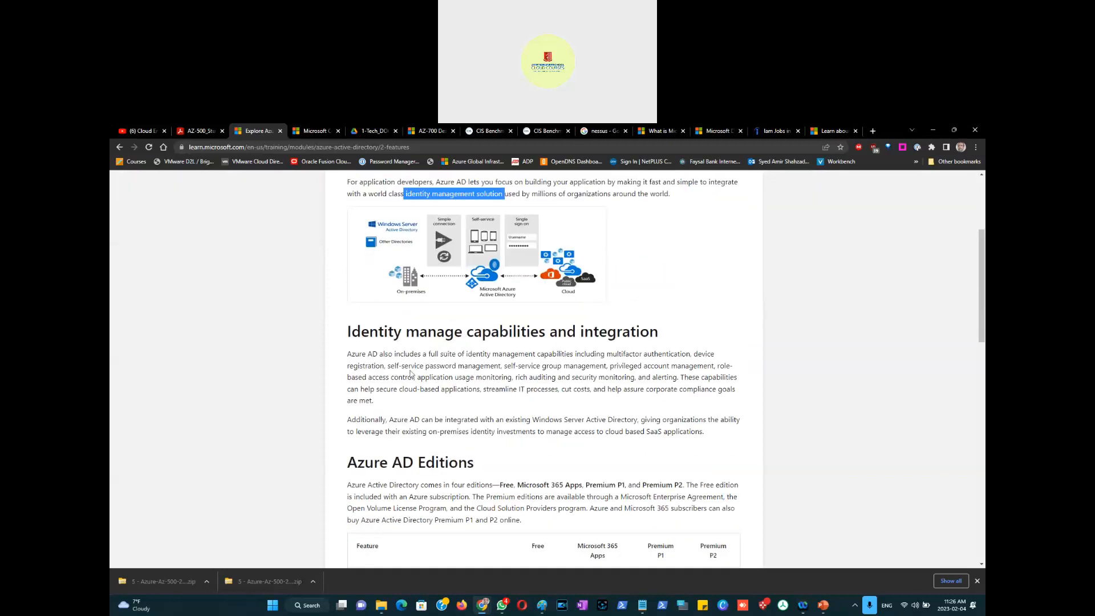
left_click_drag(351, 354, 688, 354)
left_click(606, 355)
left_click_drag(607, 354, 691, 355)
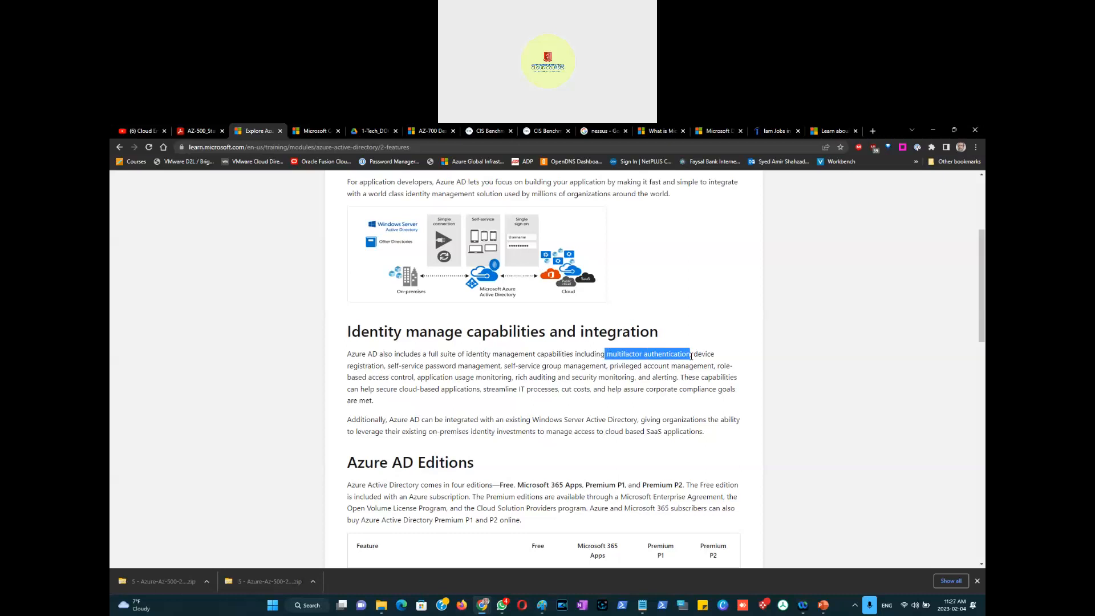
left_click_drag(696, 355, 385, 366)
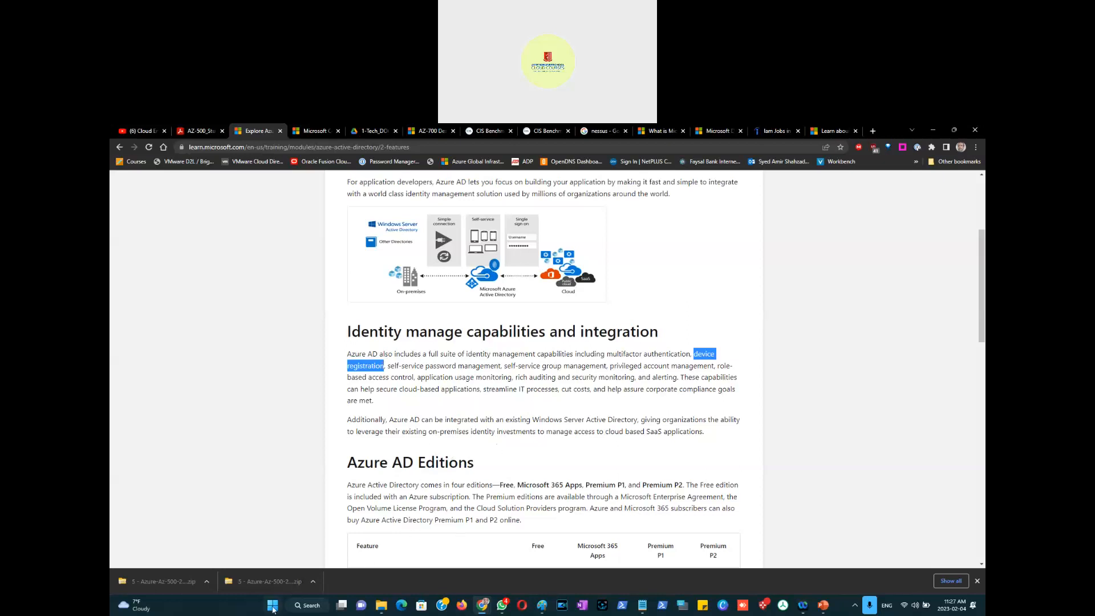
Step: Search Windows for "settings", launch the Settings app and open the Access work or school page of the accounts section
left_click(307, 607)
type("se")
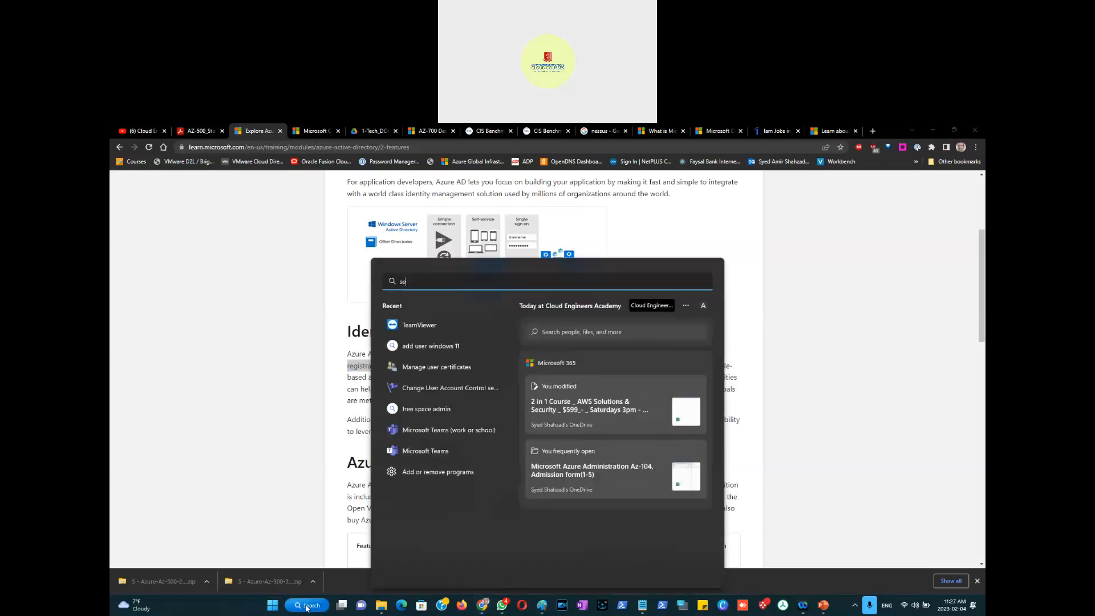
type("ttings")
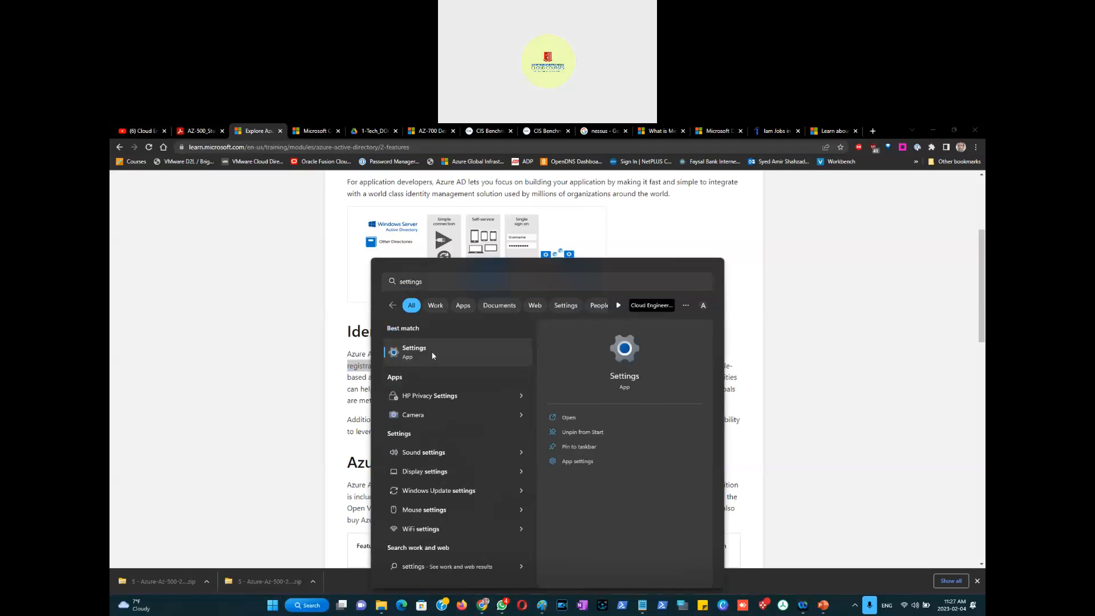
left_click(432, 356)
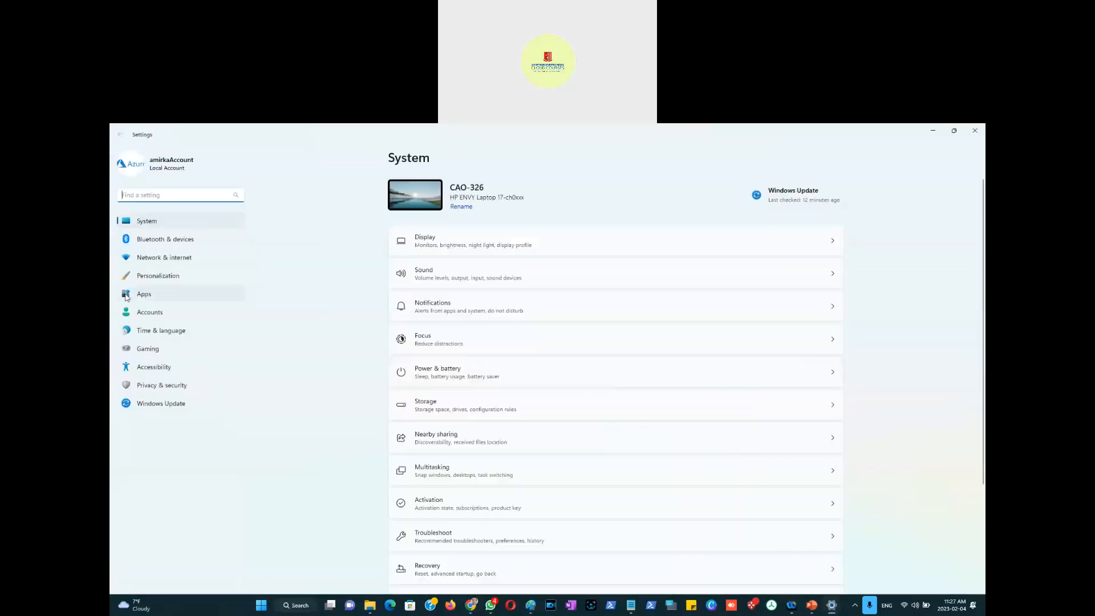
left_click(146, 315)
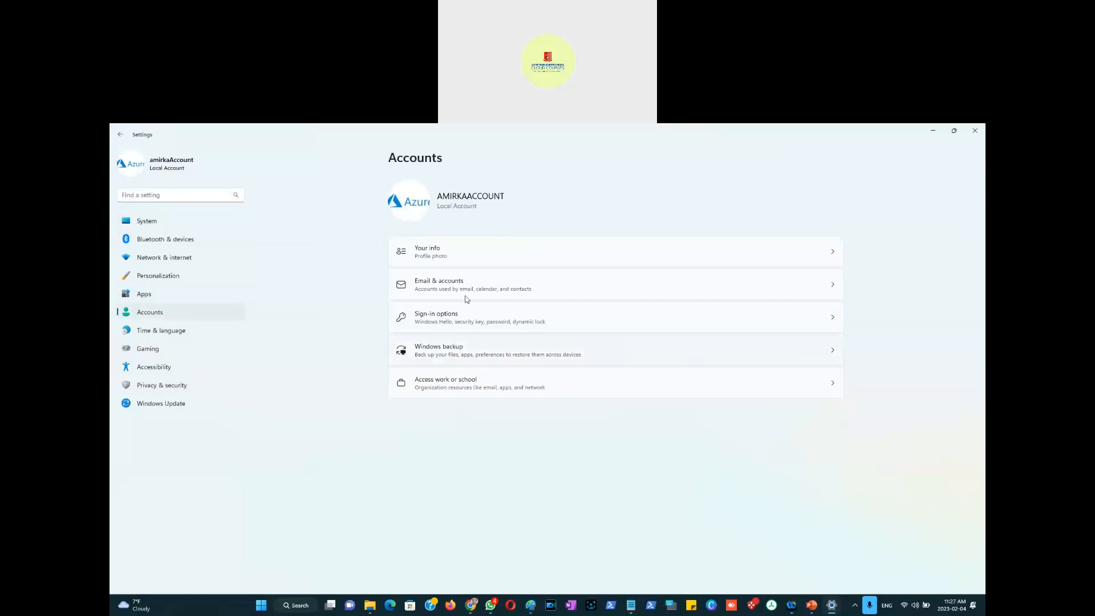
left_click(450, 385)
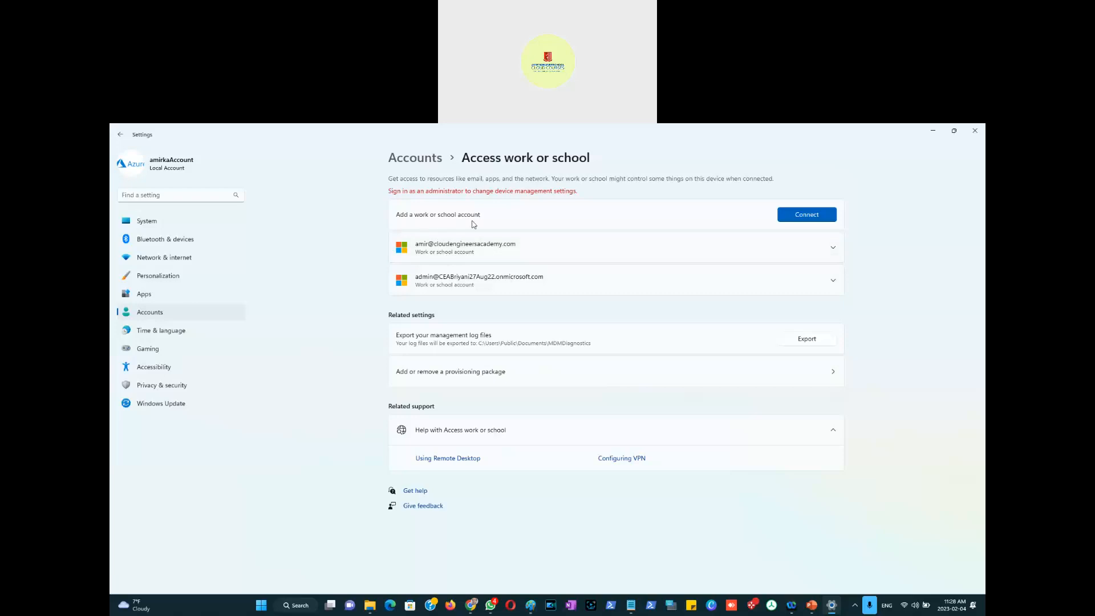
Step: Switch back to the Microsoft Learn page in Chrome and highlight "self-service password management" in the identity capabilities paragraph
key("alt+Tab")
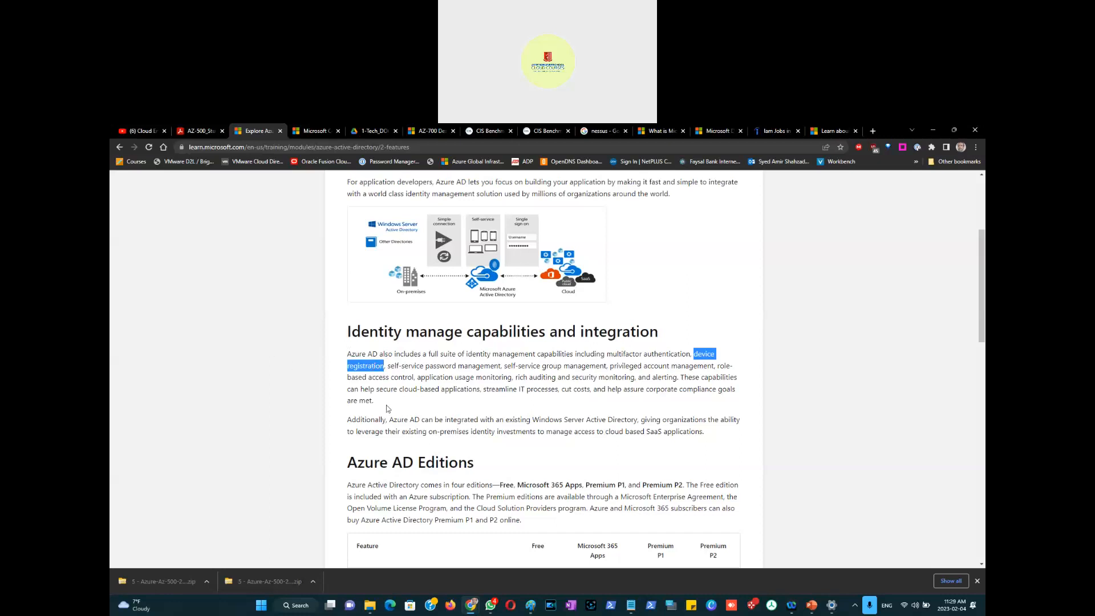
left_click_drag(388, 367, 502, 368)
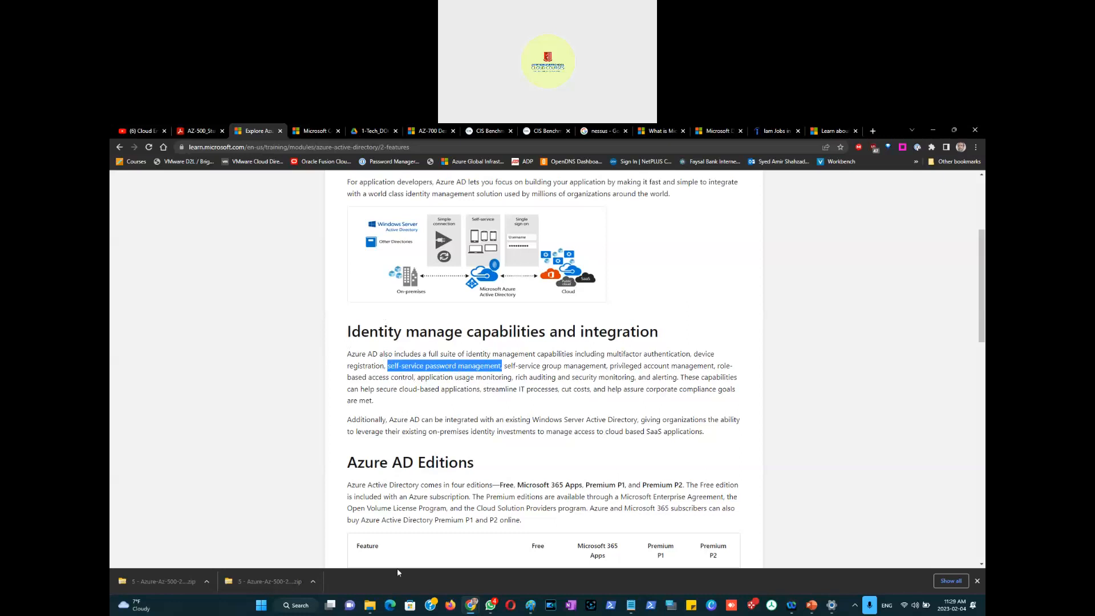
Step: Switch to Firefox, open the Microsoft 365 admin center and sign in to the CEABriyani27Aug22 tenant's admin account with the account password
left_click(451, 605)
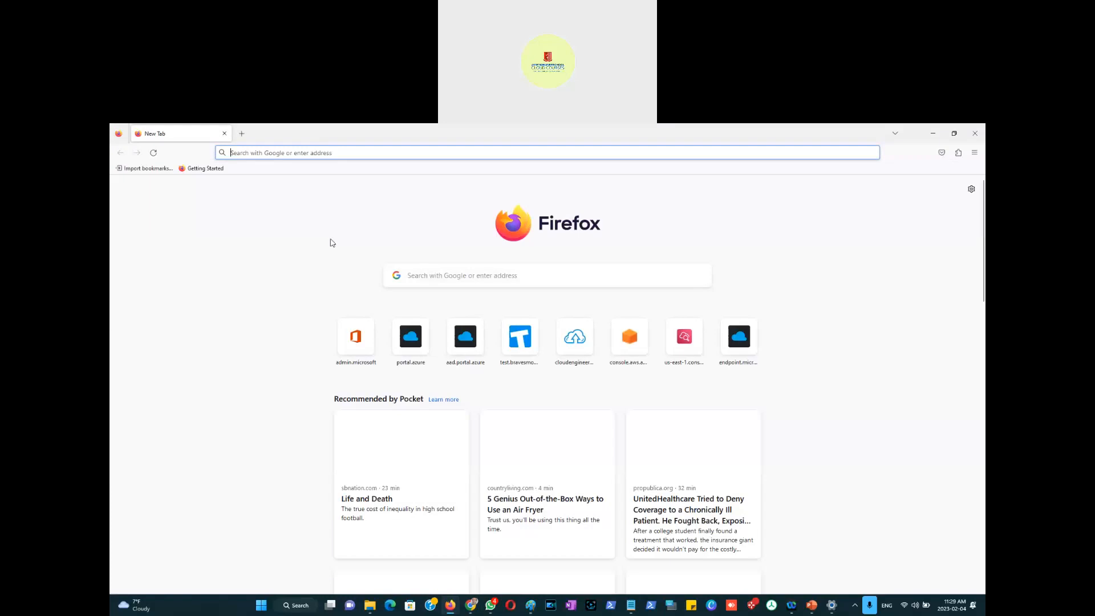
left_click(354, 337)
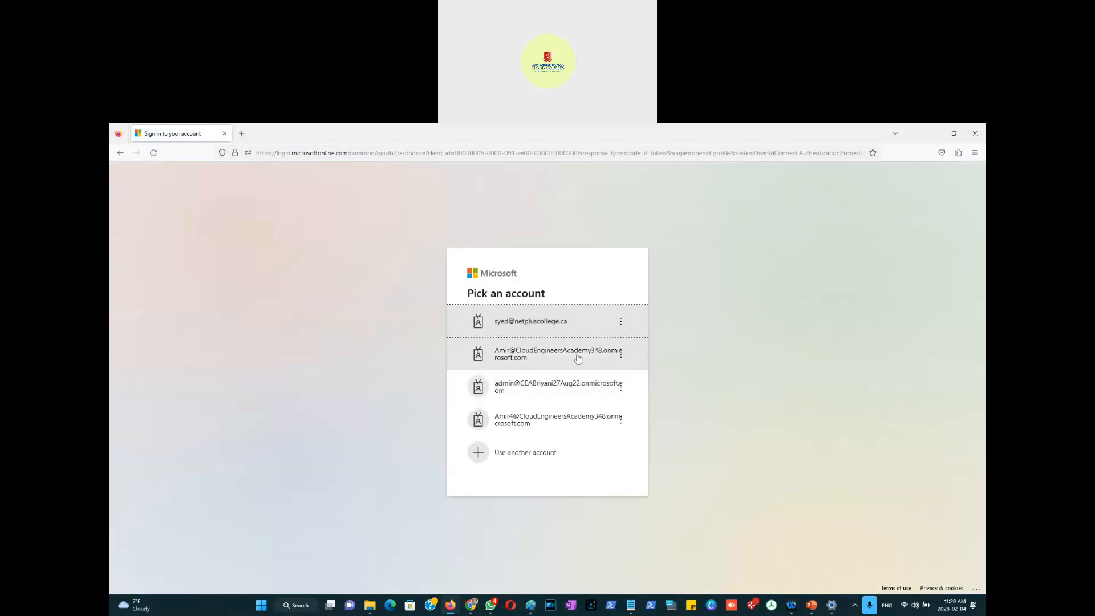
left_click(558, 393)
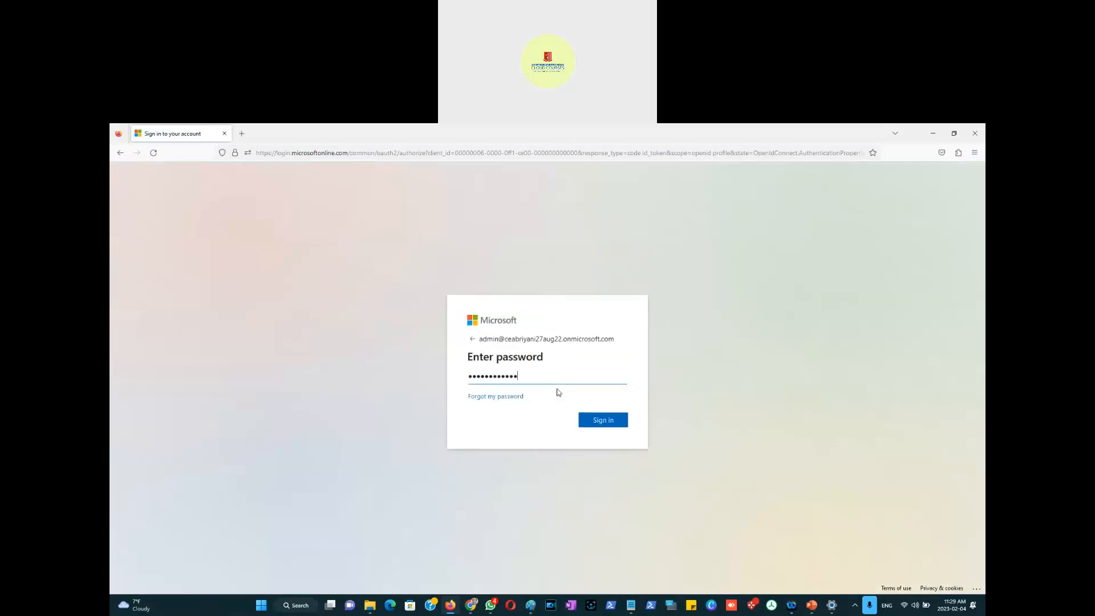
left_click(601, 423)
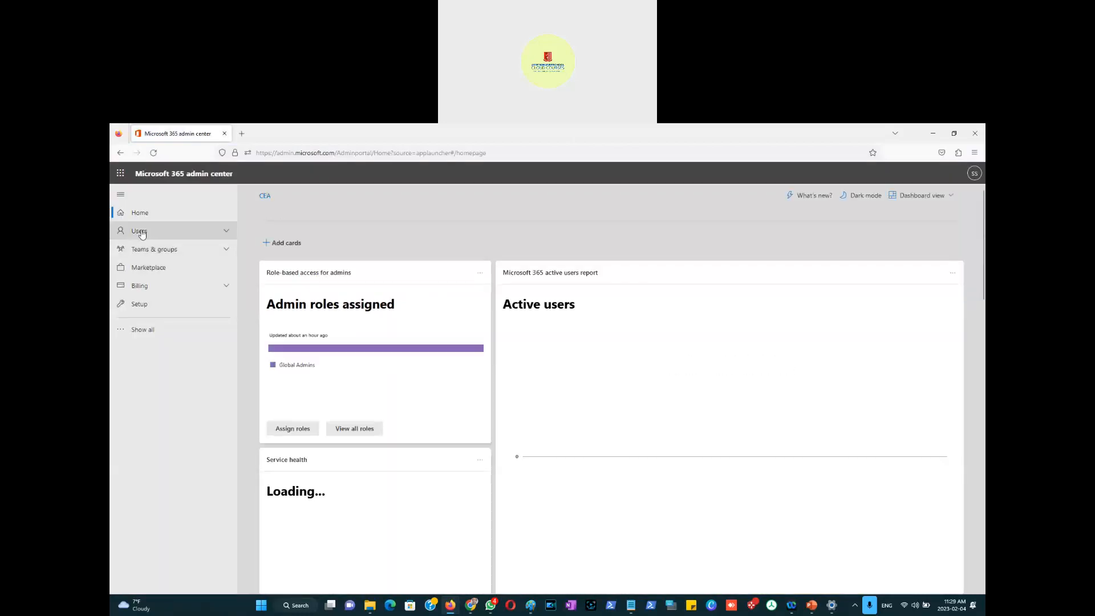
Step: Review the active users list and the organization's purchased products under billing, and return to the active users
left_click(139, 230)
left_click(143, 252)
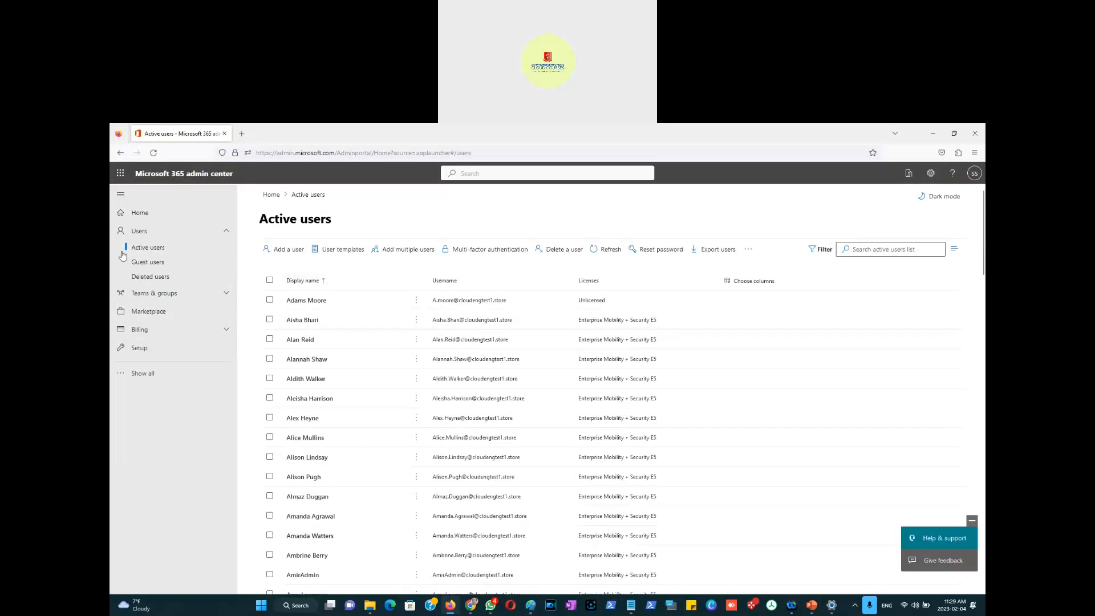
left_click(141, 330)
left_click(150, 346)
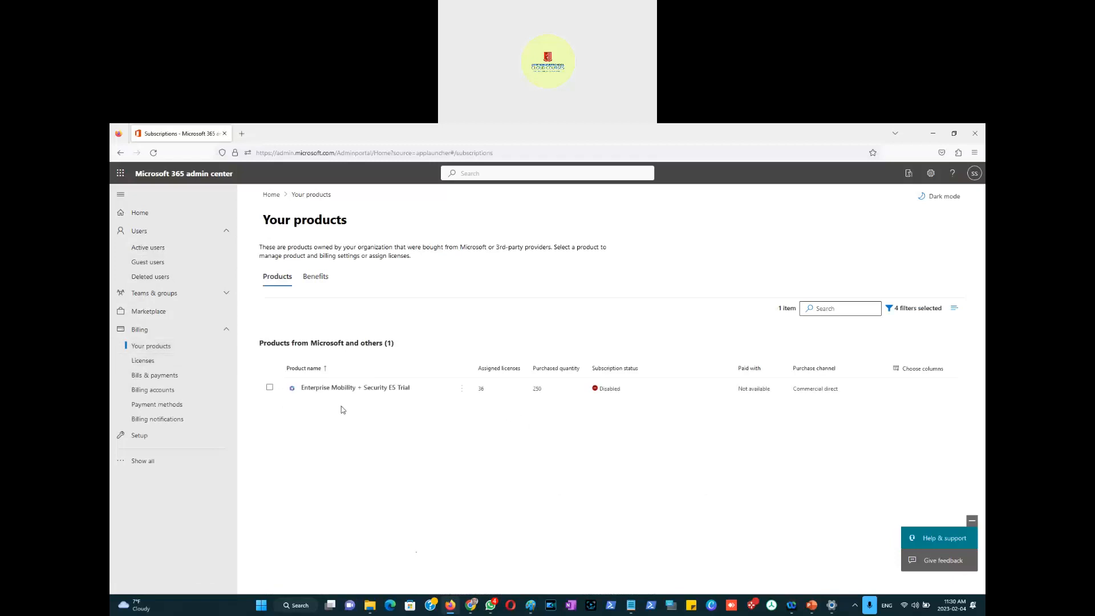
left_click(158, 250)
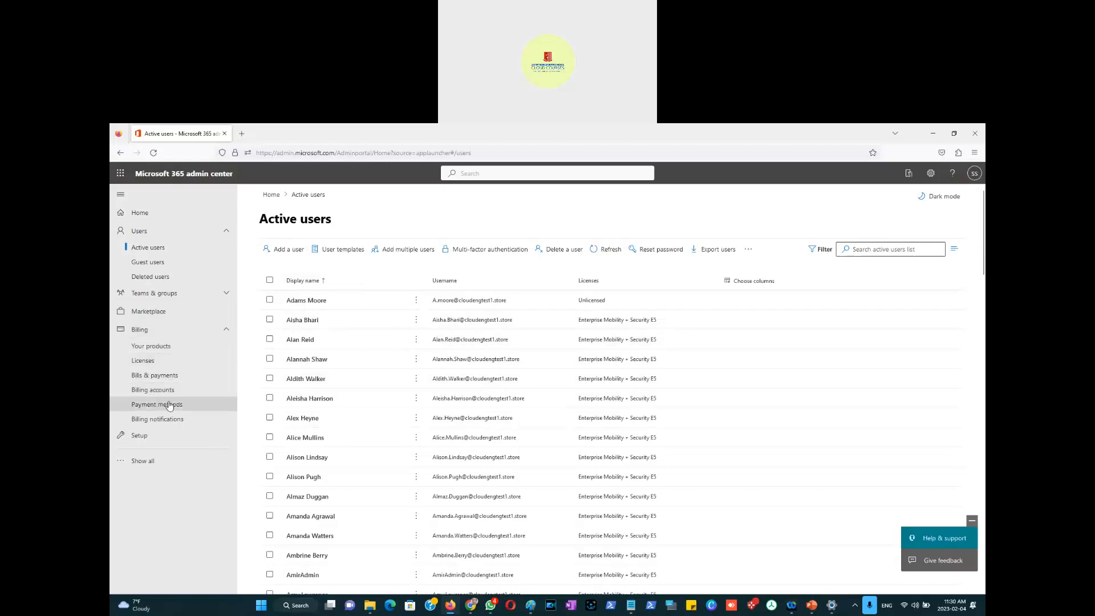
Step: List the tenant's domains, examine the setup status of cloudengtest1.store and open that domain's details
left_click(146, 460)
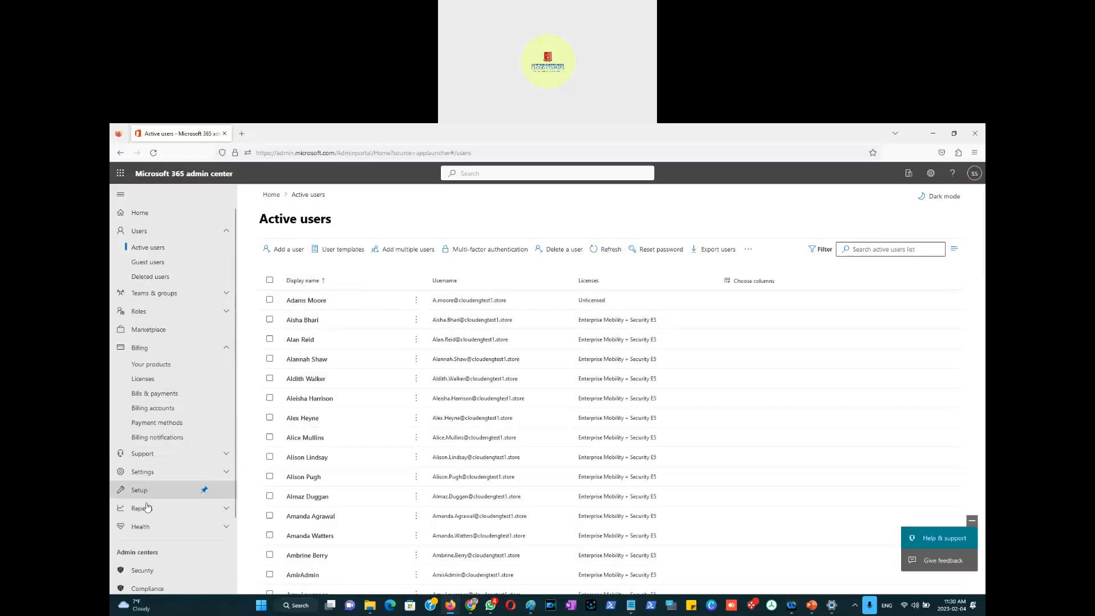
left_click(143, 472)
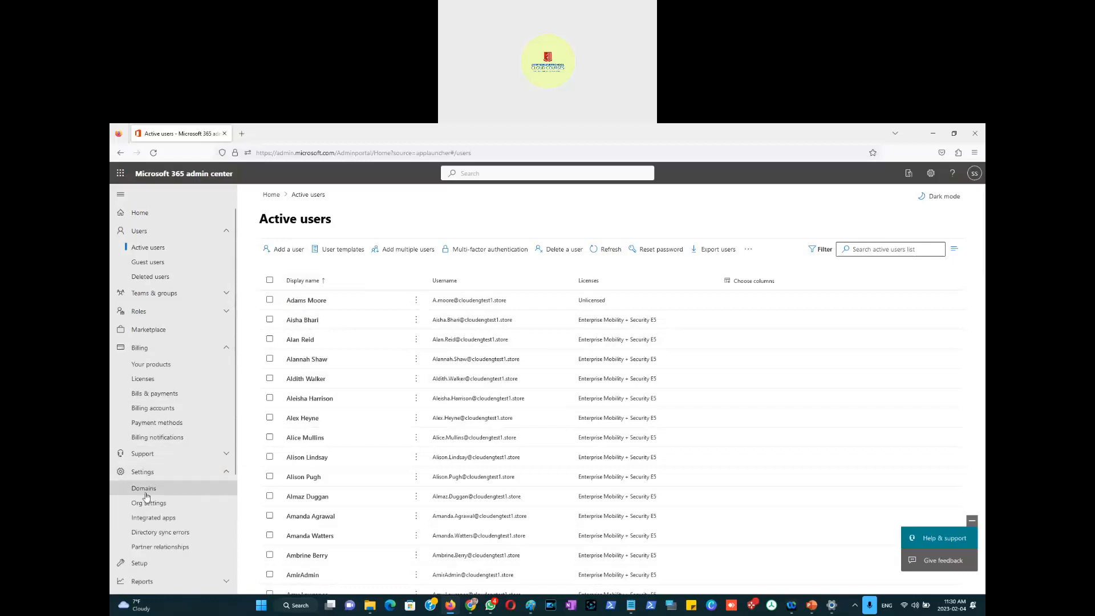
left_click(144, 489)
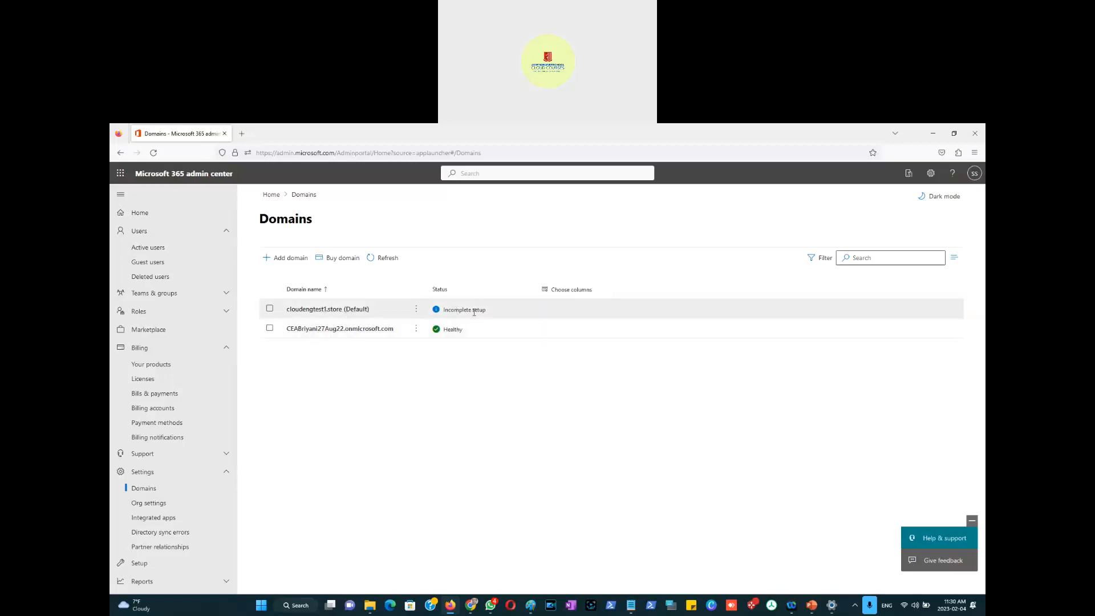
left_click_drag(487, 312, 433, 310)
left_click(323, 310)
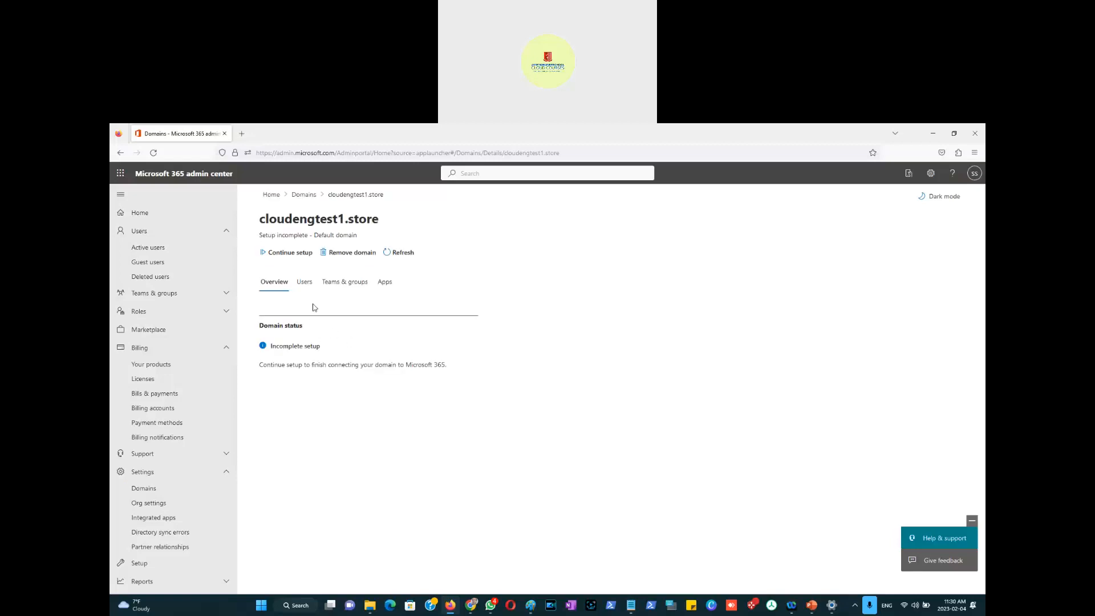
Step: Remove the cloudengtest1.store domain with automatic dependency removal, making CEABriyani27Aug22.onmicrosoft.com the new default domain
left_click(344, 253)
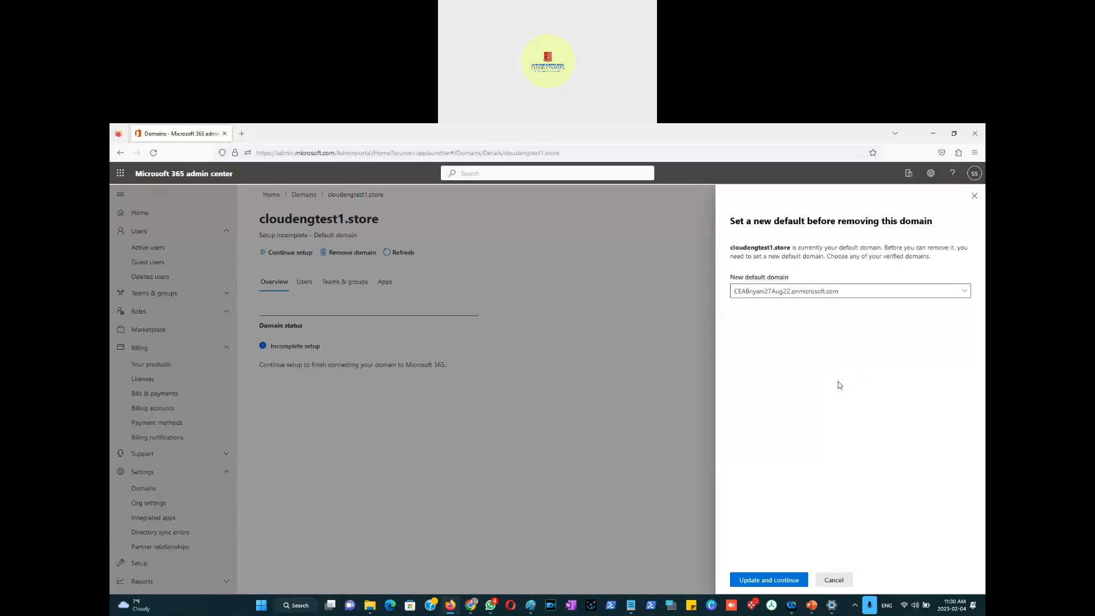
left_click(763, 584)
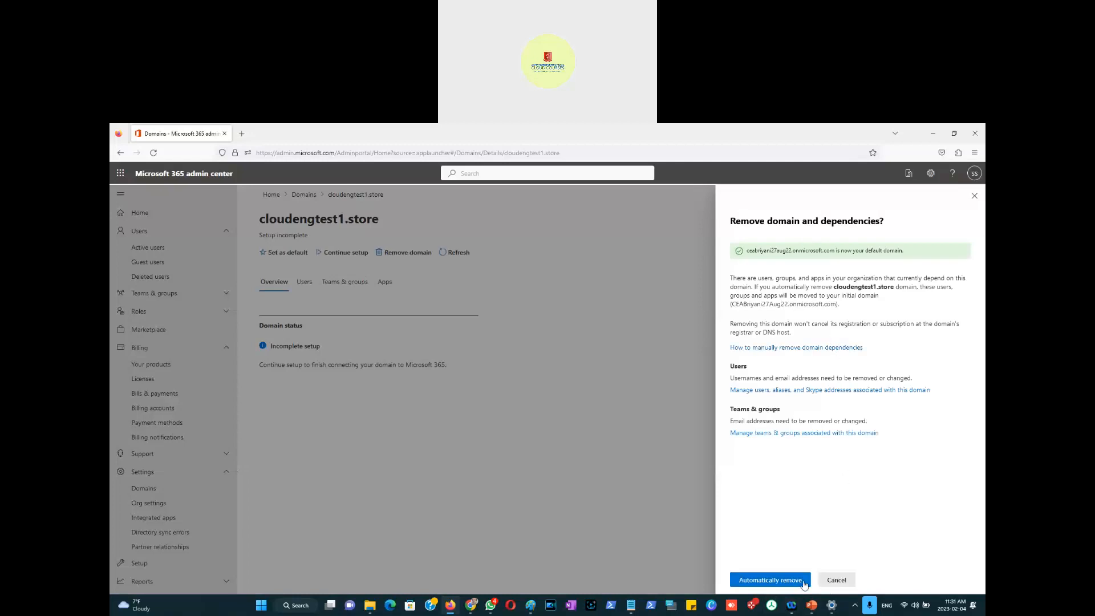
left_click(772, 580)
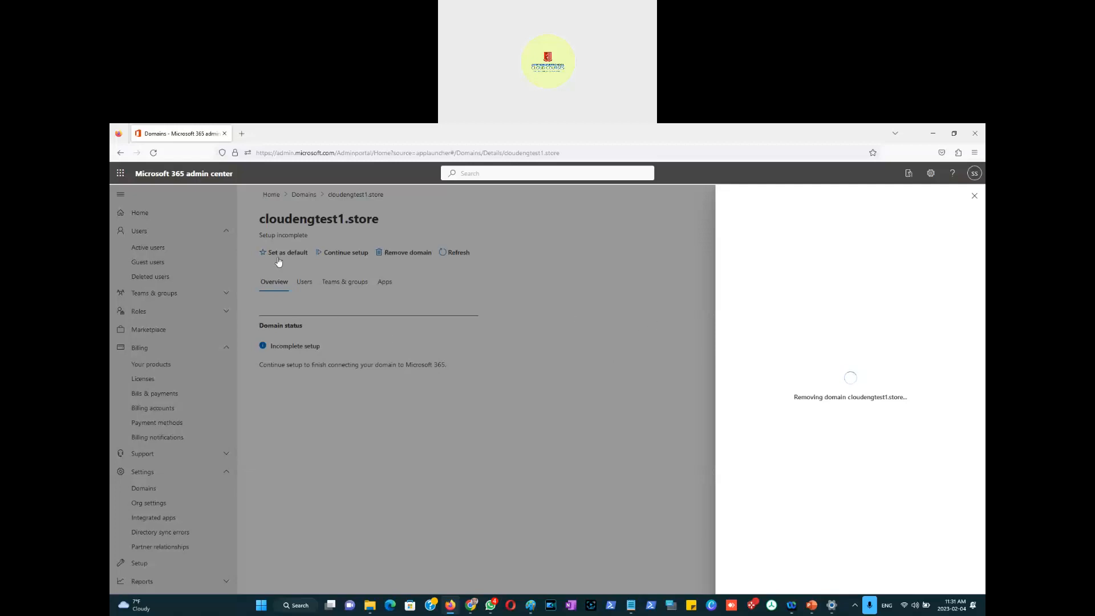
Step: Duplicate the admin center browser tab while the domain is being removed, and open the active users list in the copy
right_click(176, 135)
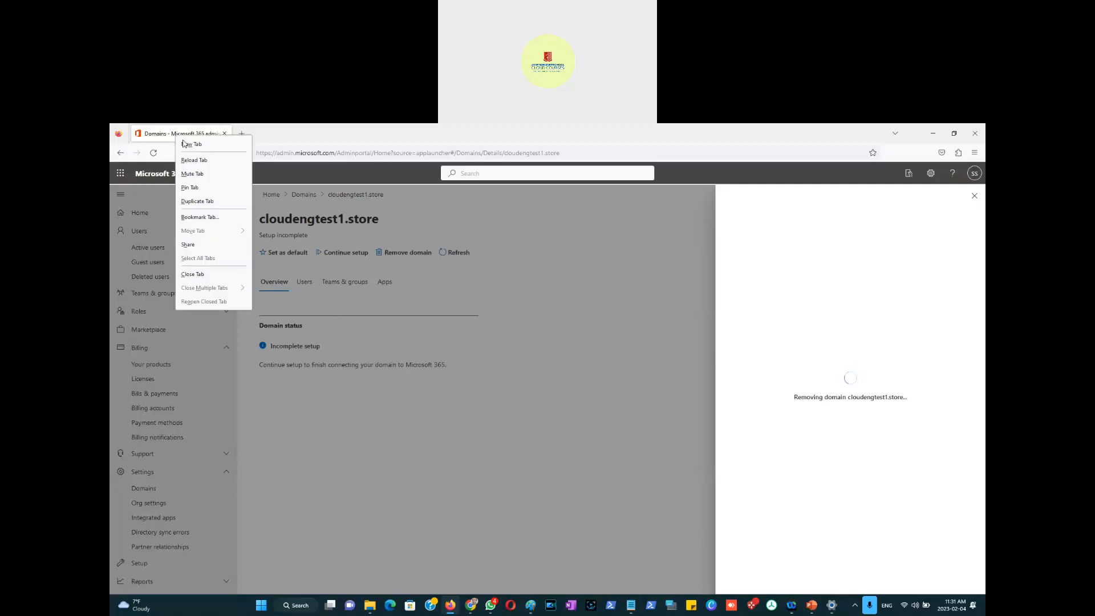
left_click(210, 201)
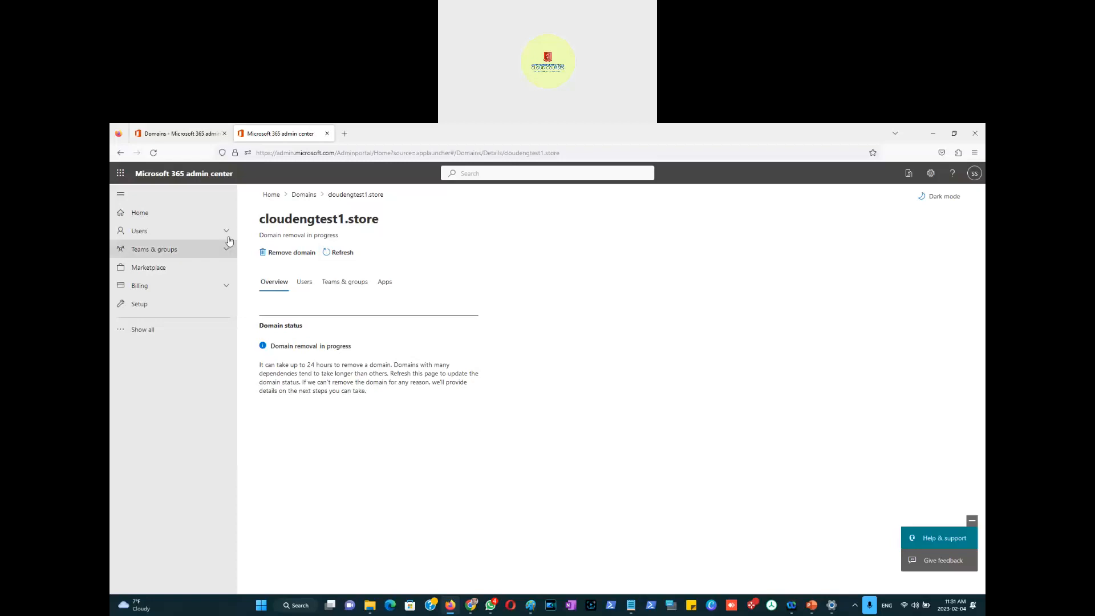
left_click(154, 235)
left_click(153, 246)
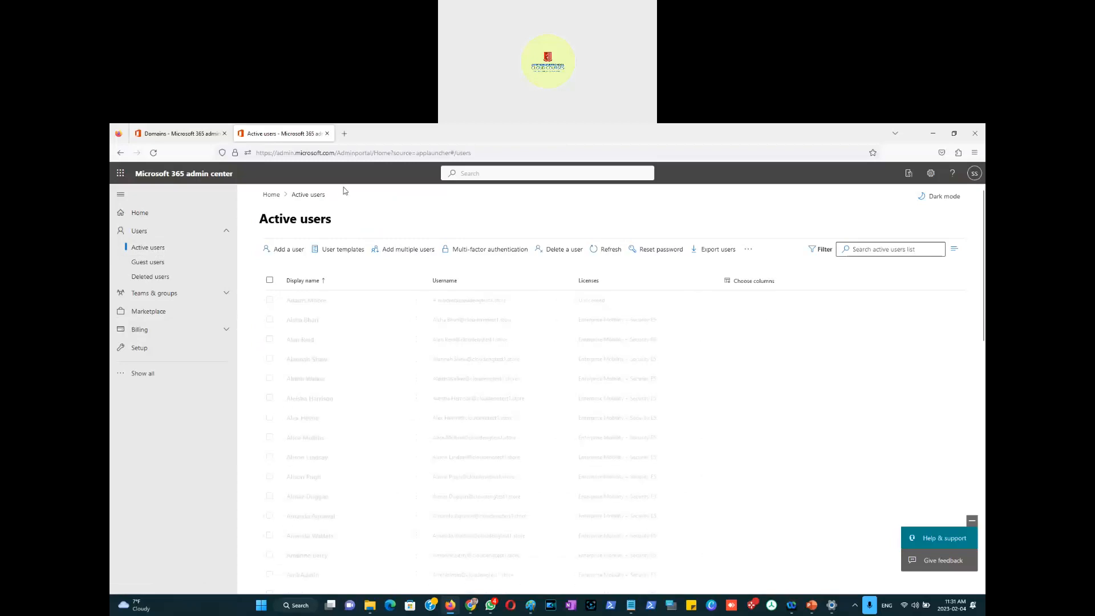
Step: Glance at the Microsoft Learn passage in Chrome, return to Firefox and open the Azure Active Directory admin center
key("alt+Tab")
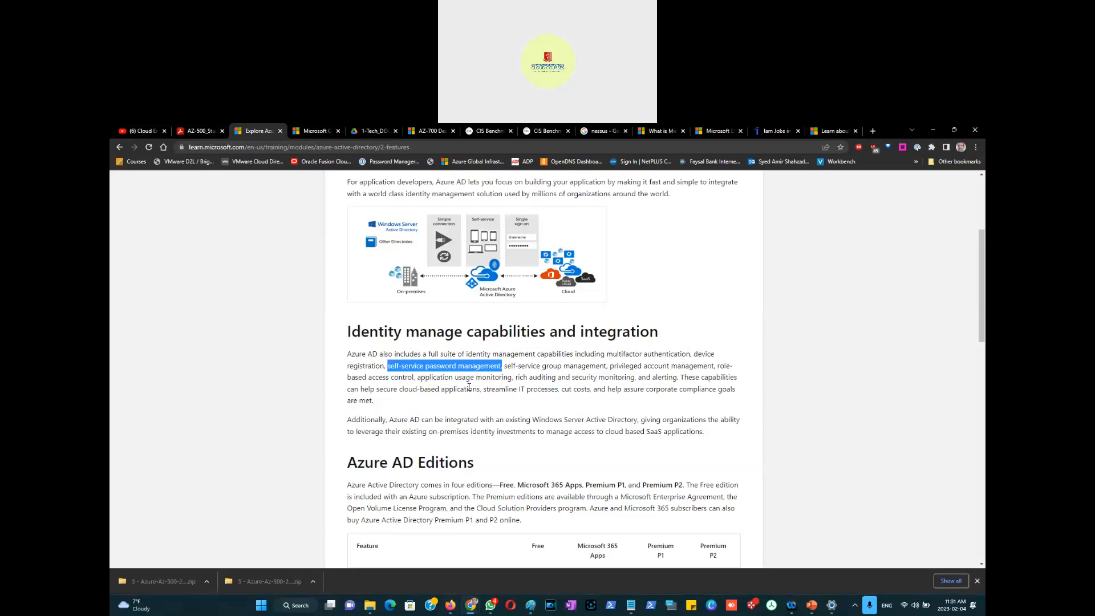
key("alt+Tab")
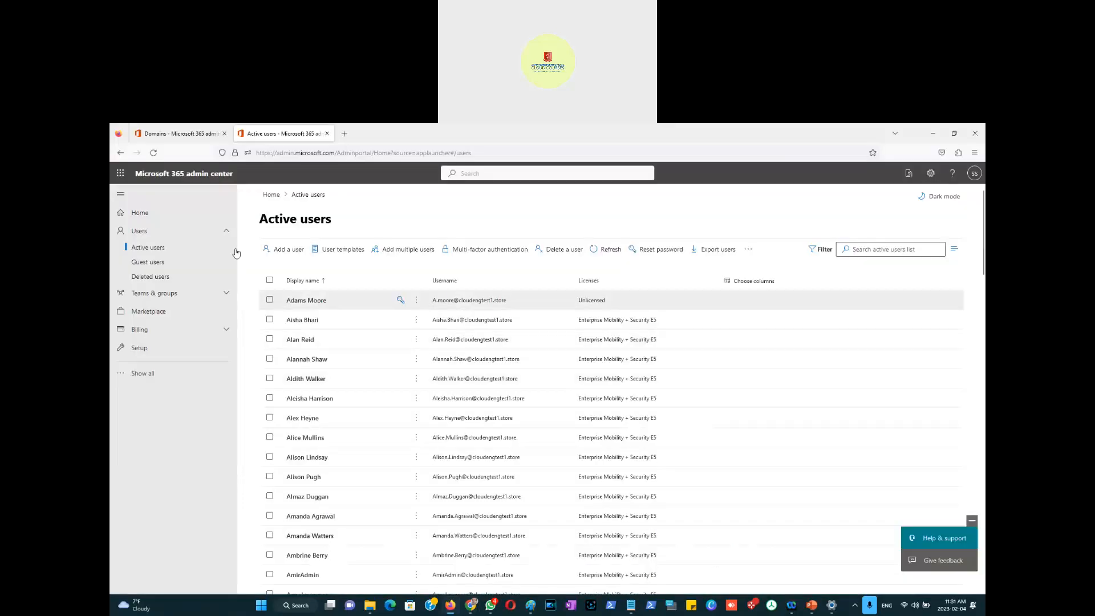
left_click(144, 374)
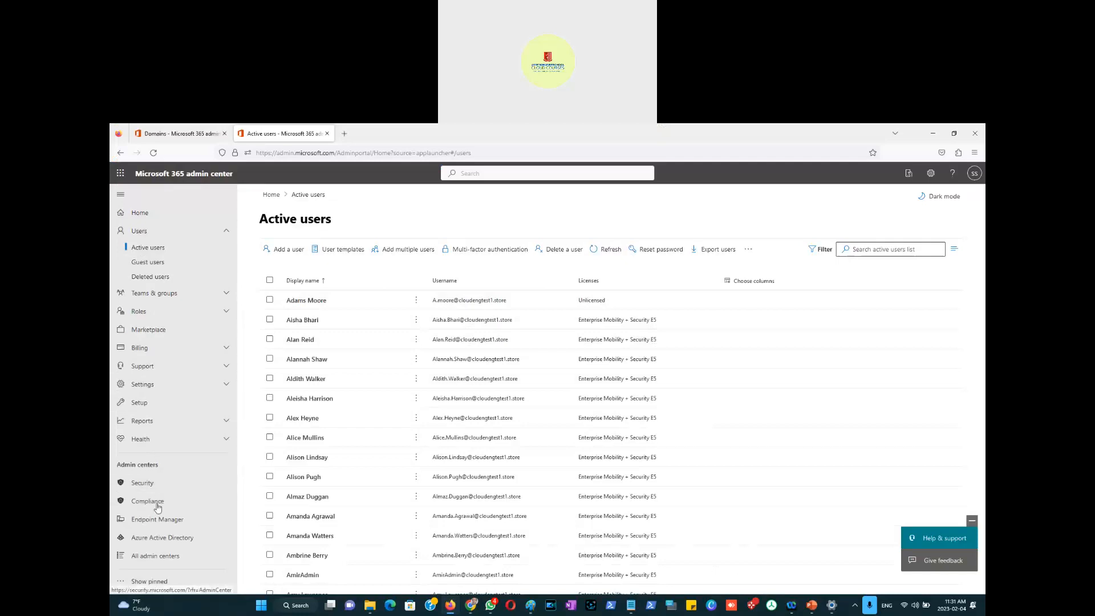
left_click(149, 538)
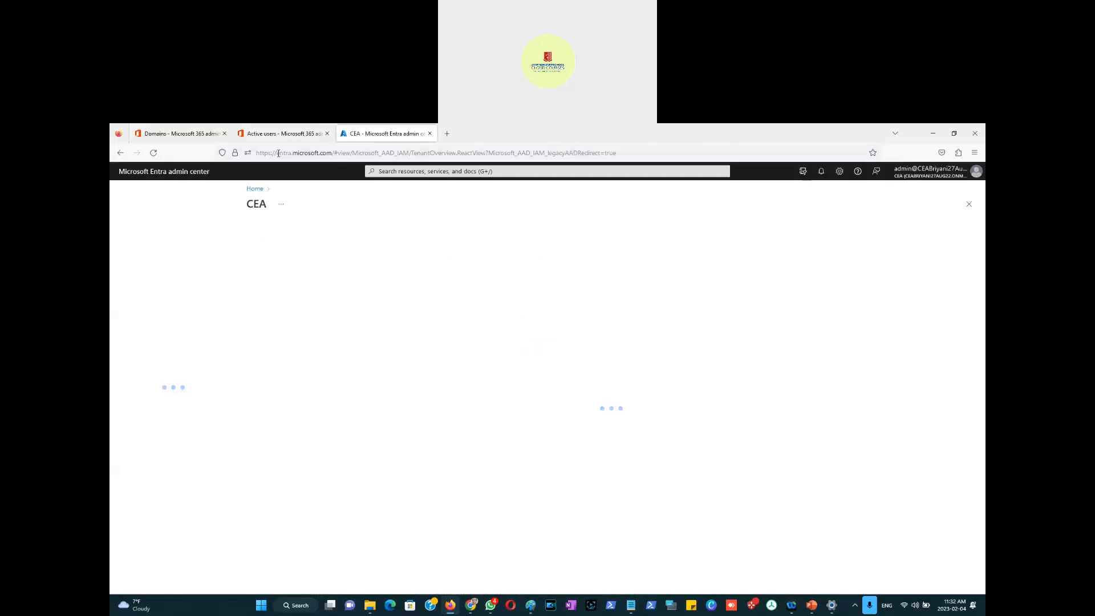
Step: Point out "entra" in the admin center's web address and return to the CEA tenant overview
double_click(278, 153)
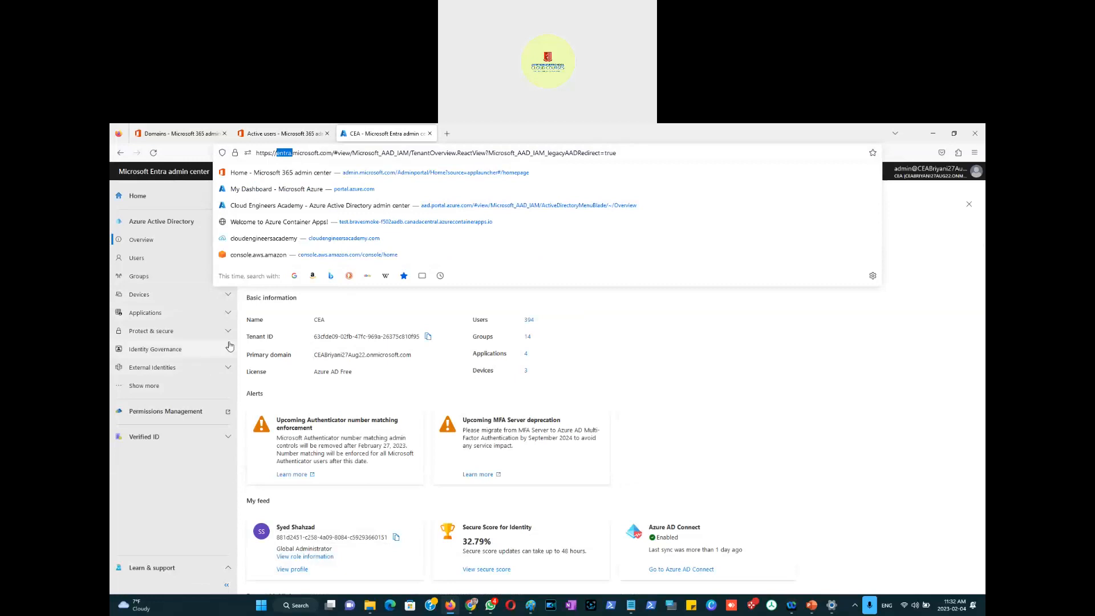
left_click(671, 371)
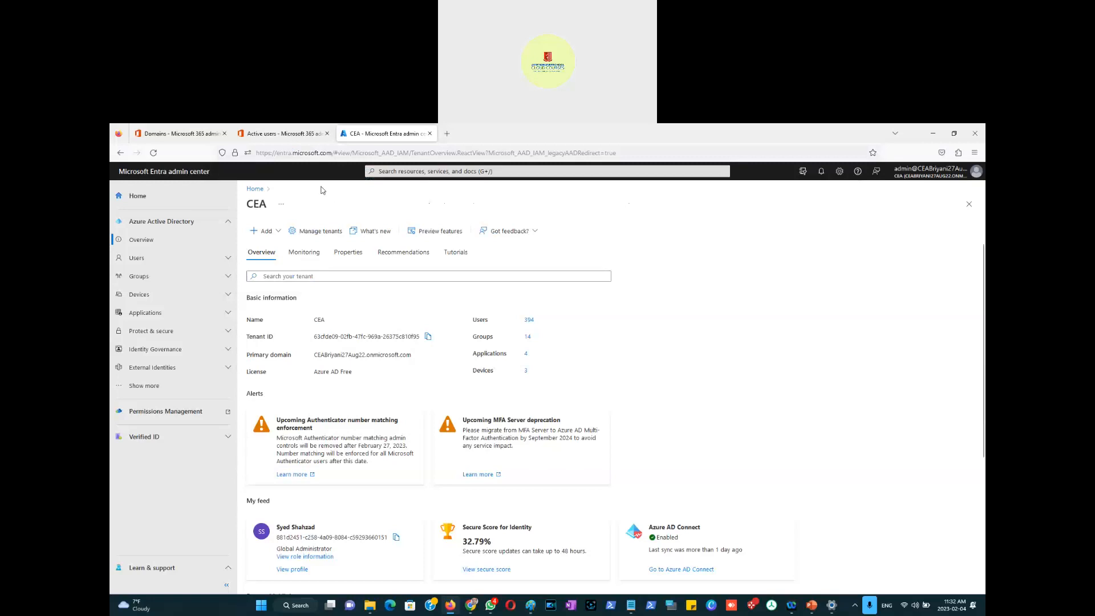
left_click(277, 153)
double_click(284, 153)
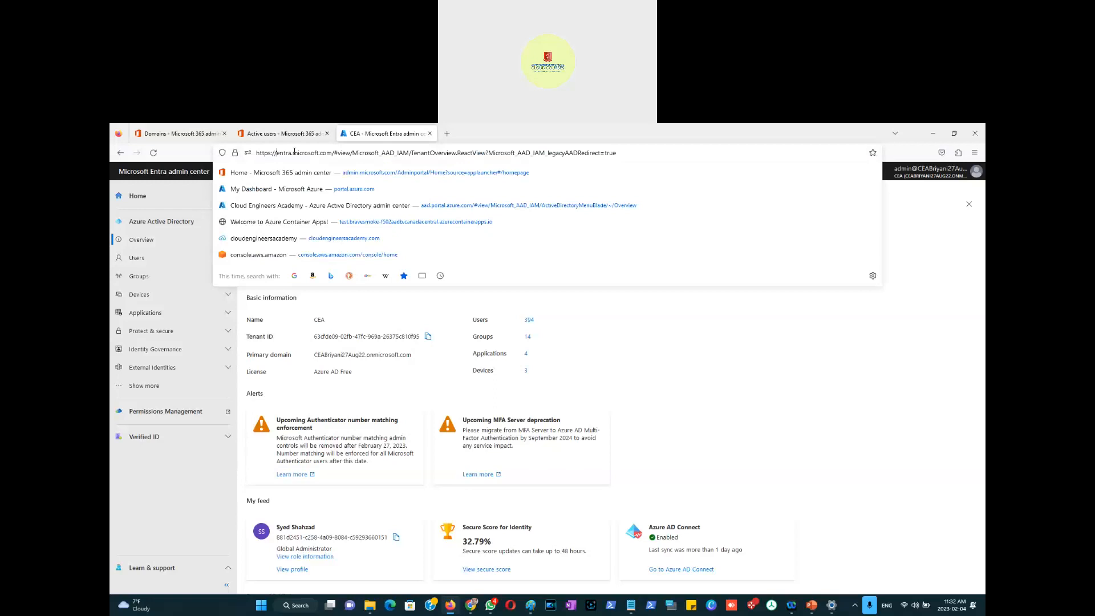
left_click(661, 343)
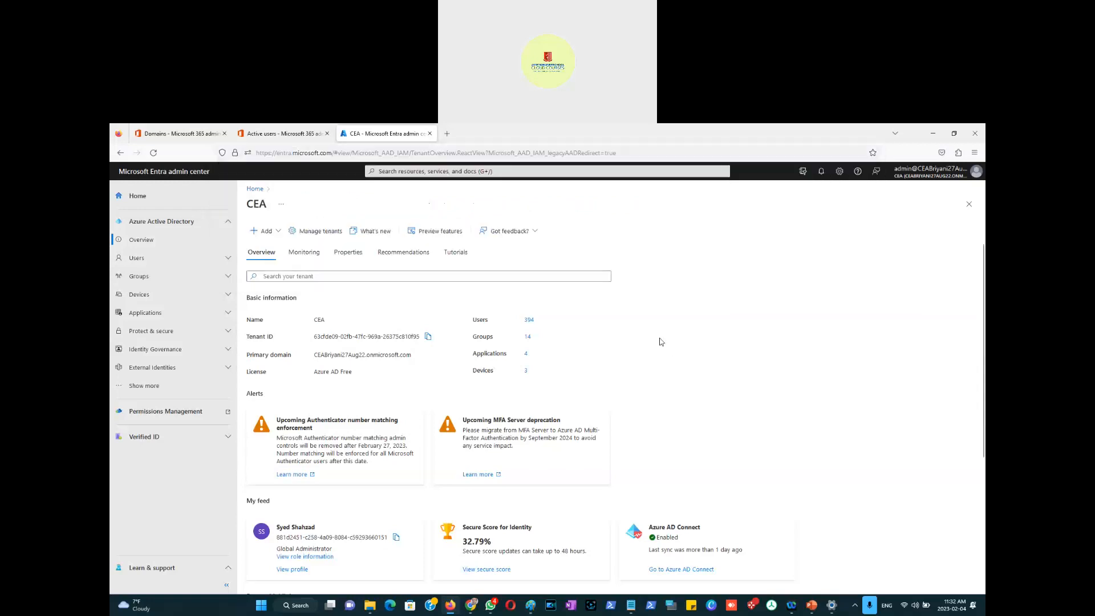
Step: Open the list of all users in the Entra admin center and recheck the self-service password management phrase on Microsoft Learn in Chrome
left_click(149, 262)
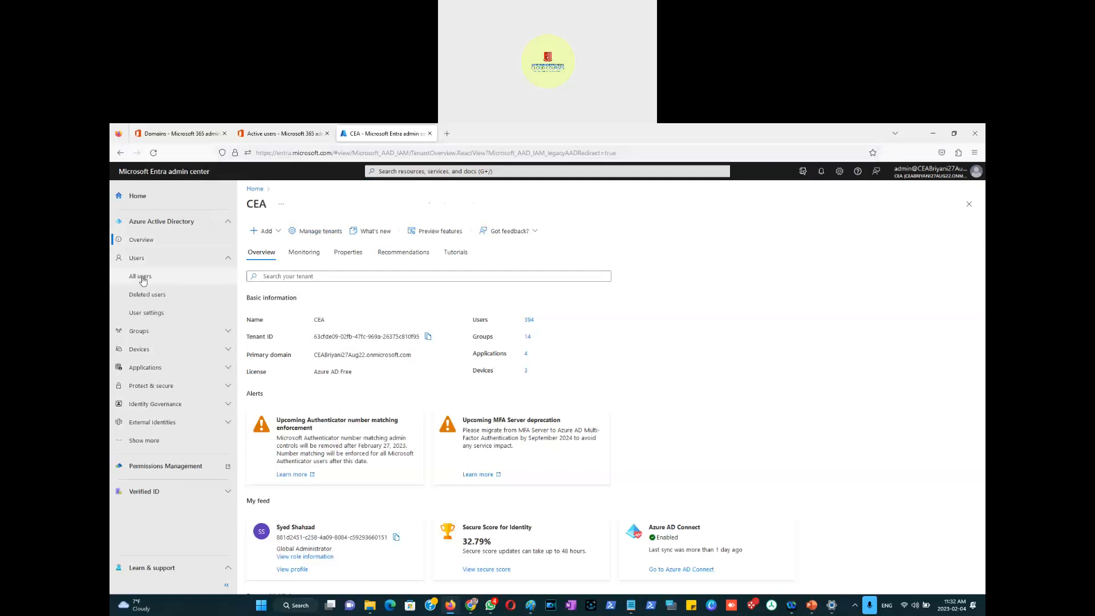
left_click(142, 276)
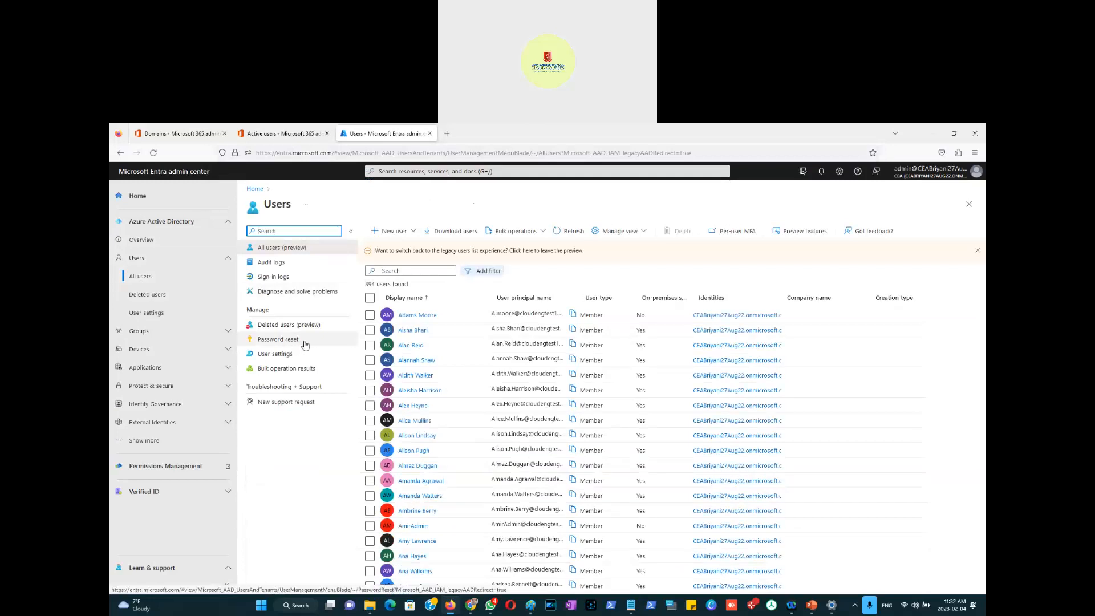
key("alt+Tab")
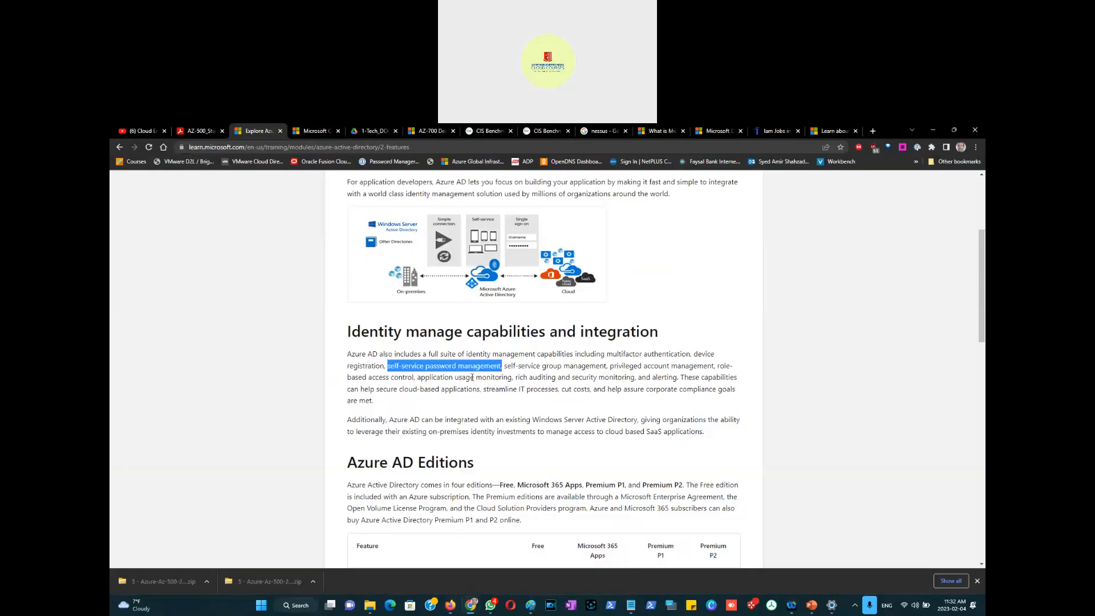
key("alt+Tab")
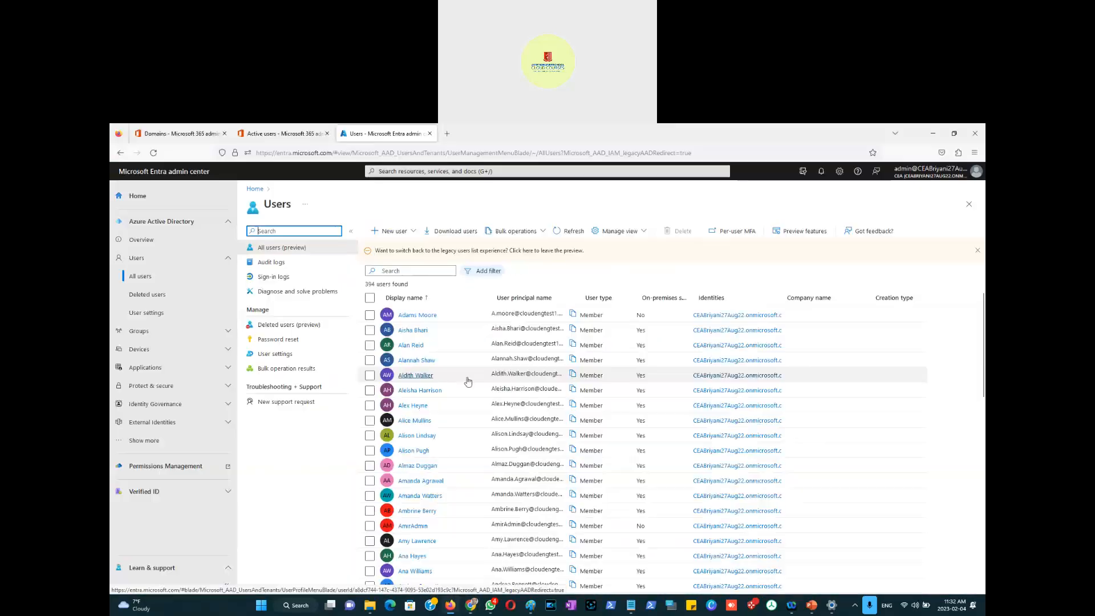
Step: Open the password reset properties and set self service password reset to All
left_click(276, 342)
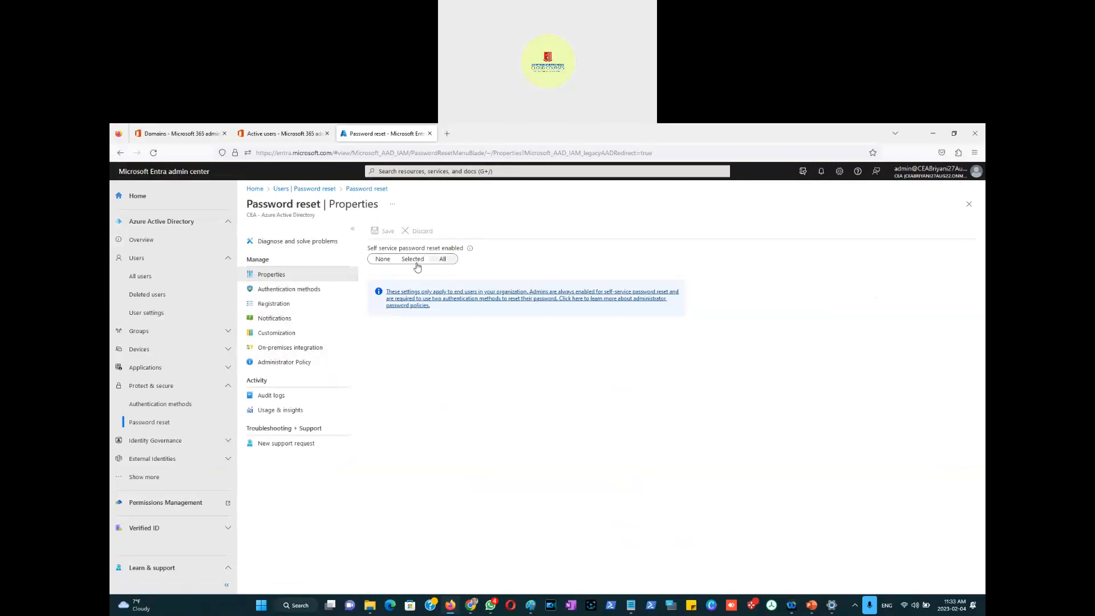
left_click(442, 260)
left_click(413, 261)
left_click(442, 260)
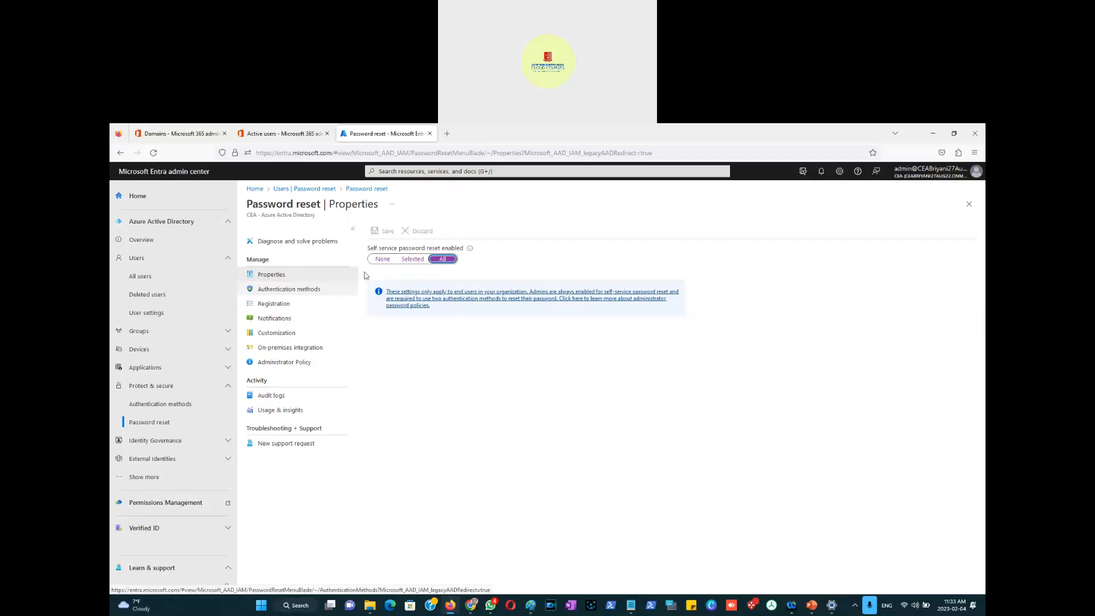
Step: View the authentication methods page of password reset and return to the users list
left_click(278, 294)
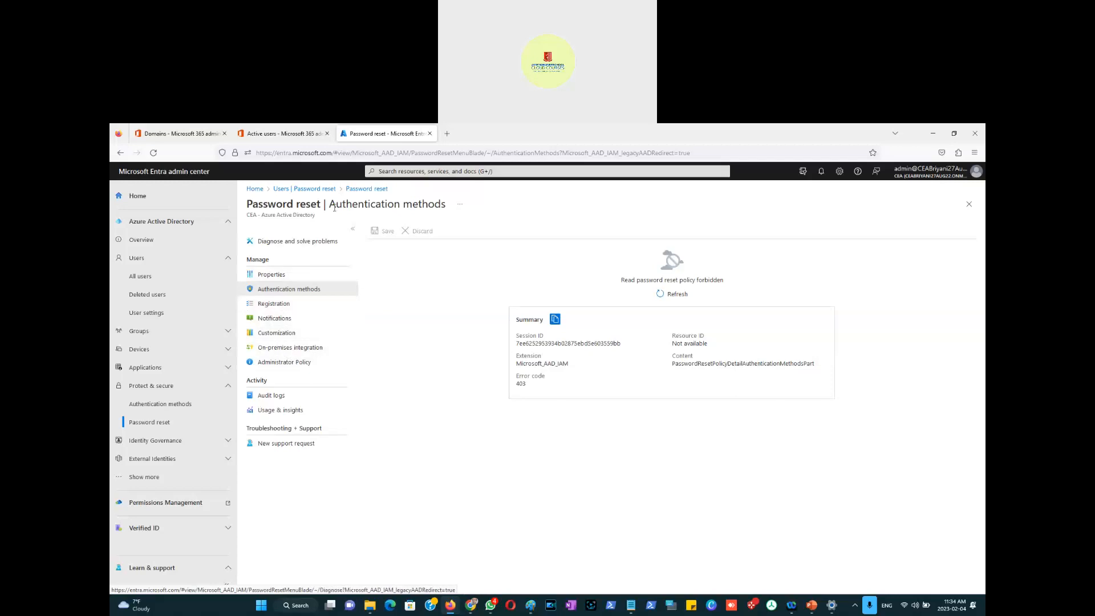
left_click(294, 189)
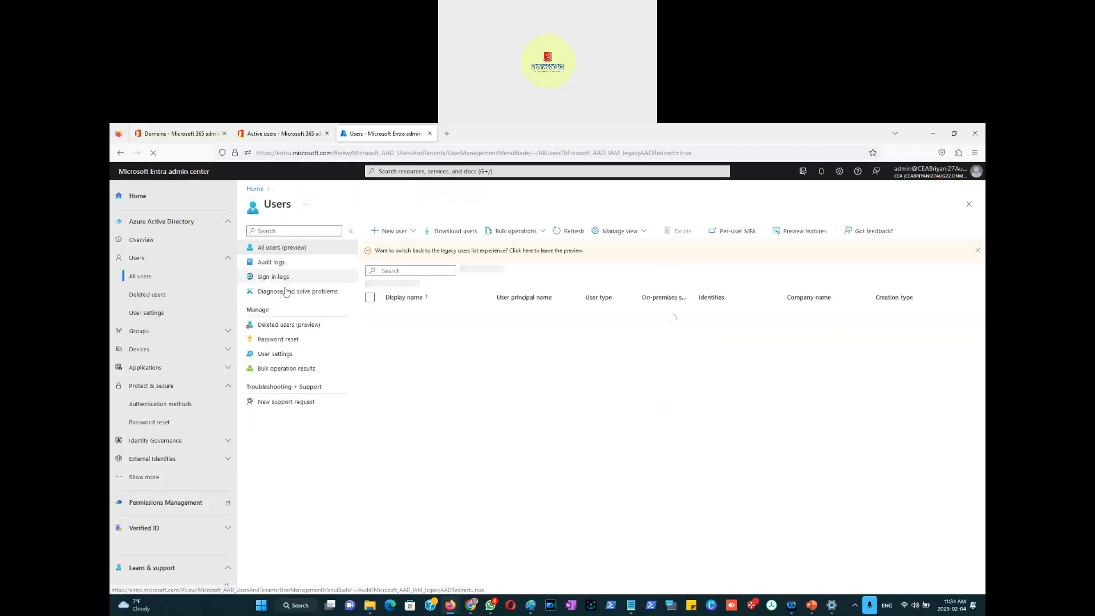
Step: View the user settings, user features and password reset properties in the Entra admin center, and return to the users list
left_click(275, 355)
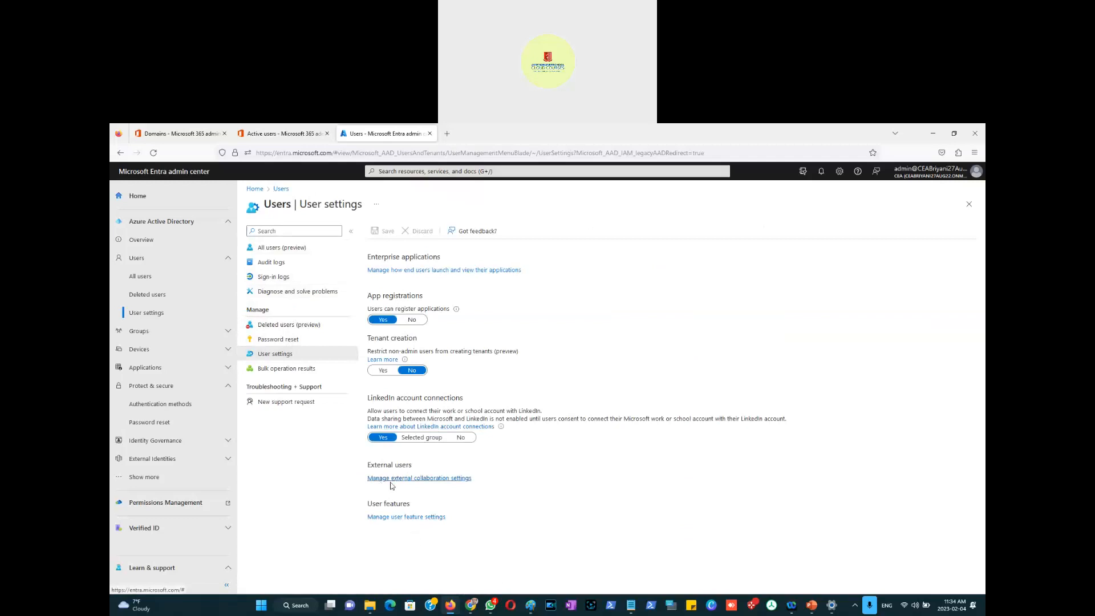
left_click(392, 519)
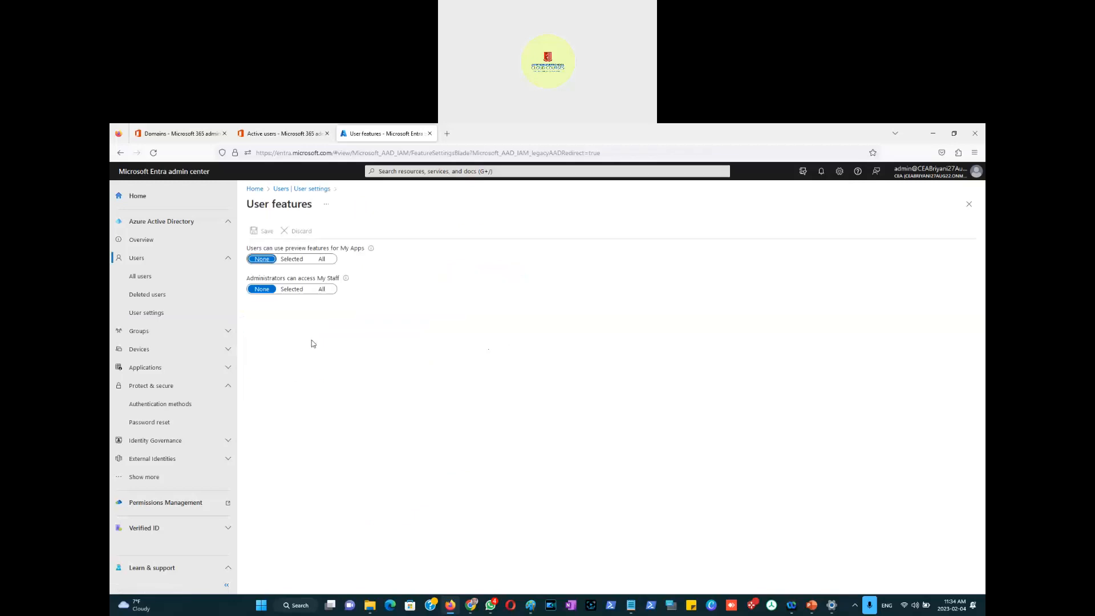
left_click(289, 191)
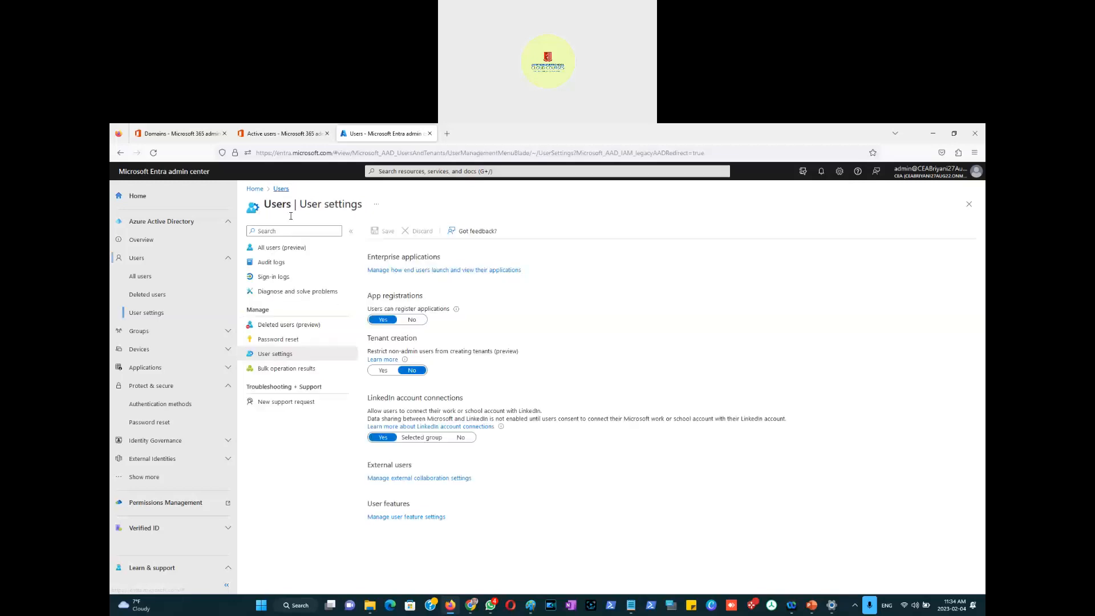
left_click(285, 341)
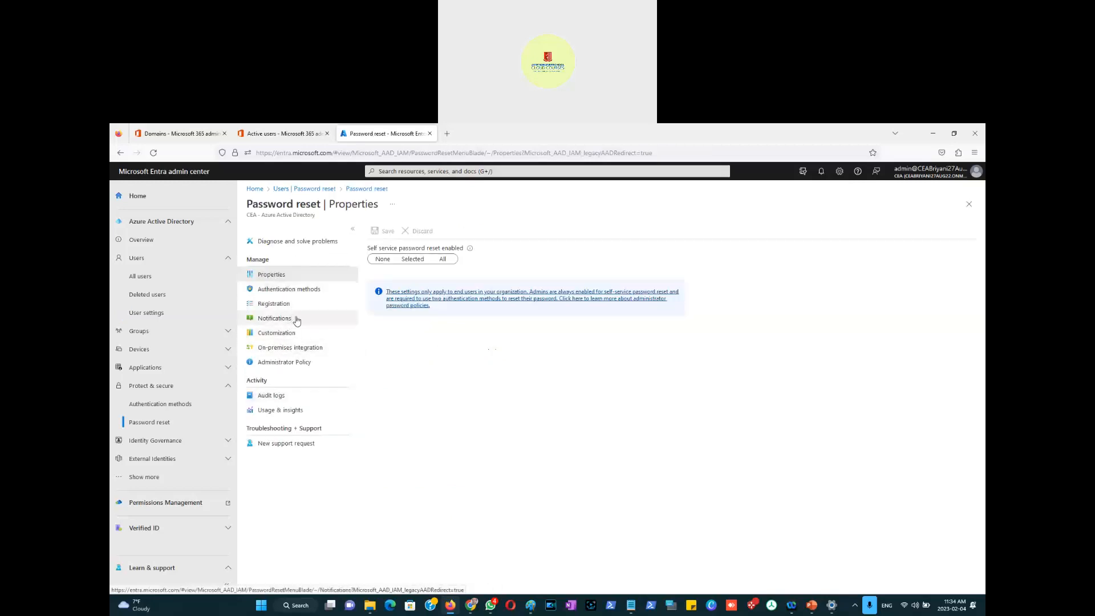
left_click(299, 191)
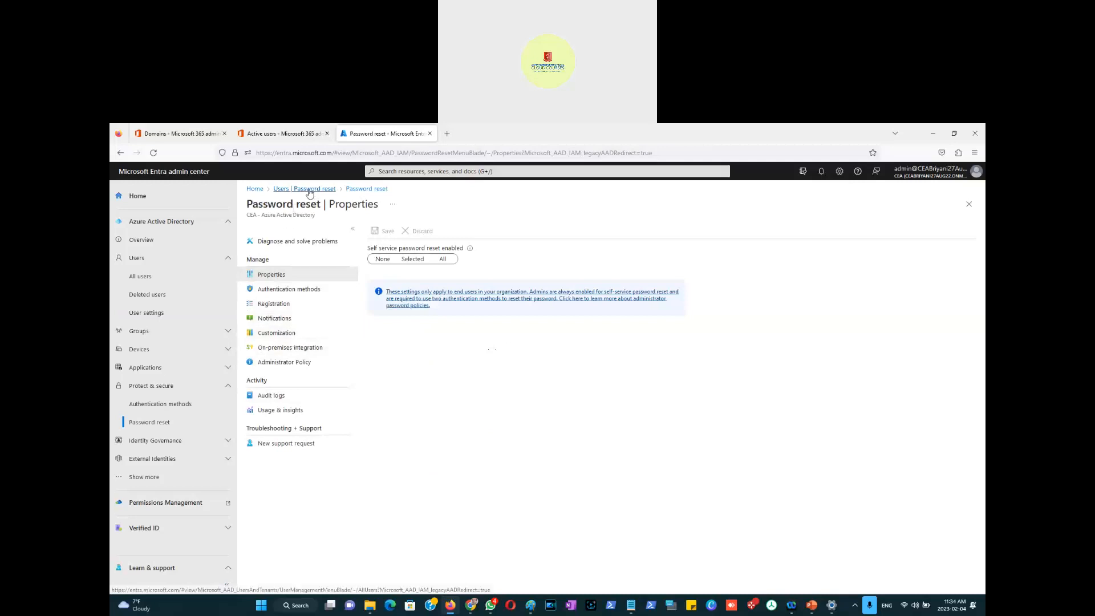
Step: Switch to Microsoft Learn in Chrome and highlight the phrases "device registration" and "self-service group management"
key("alt+Tab")
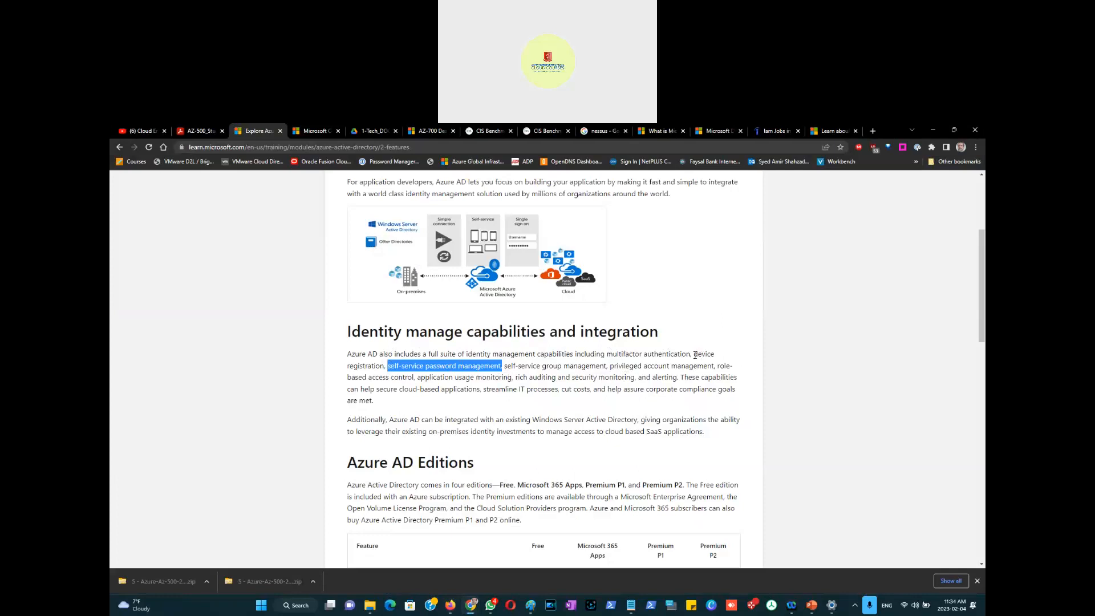
left_click_drag(694, 355, 385, 369)
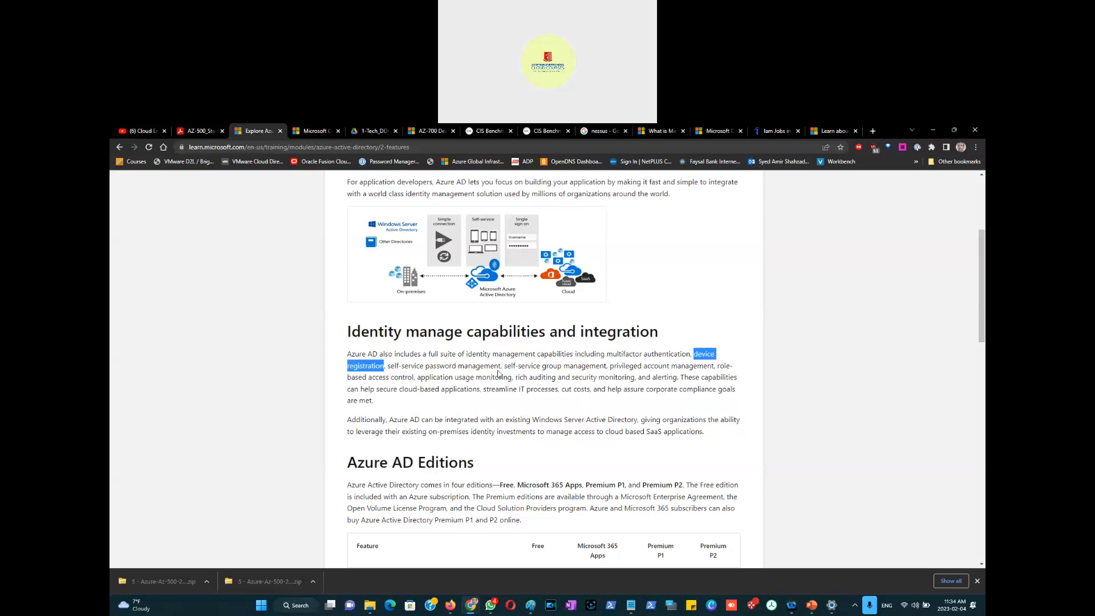
left_click_drag(503, 366, 611, 372)
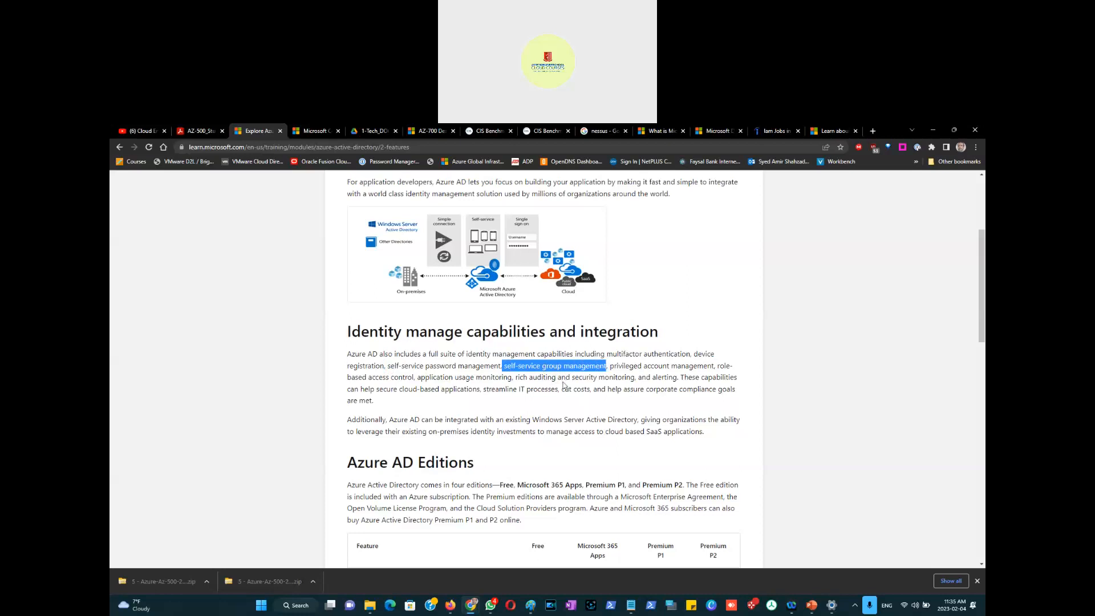
Step: Switch to Firefox and view the full list of apps available from the Microsoft 365 admin center's active users page
key("alt+Tab")
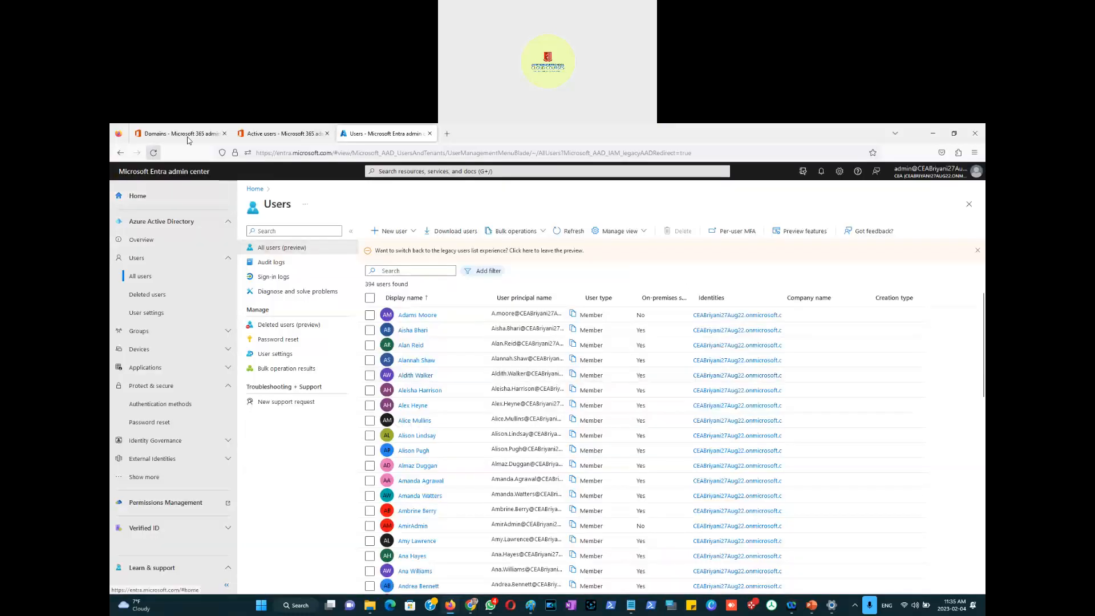
left_click(278, 134)
left_click(121, 174)
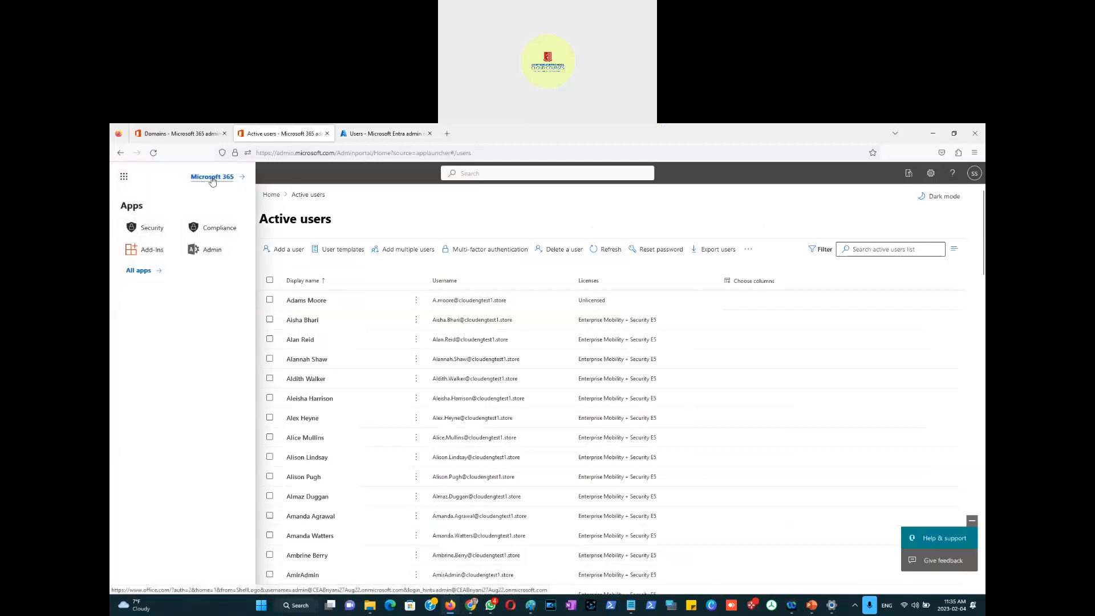
left_click(135, 271)
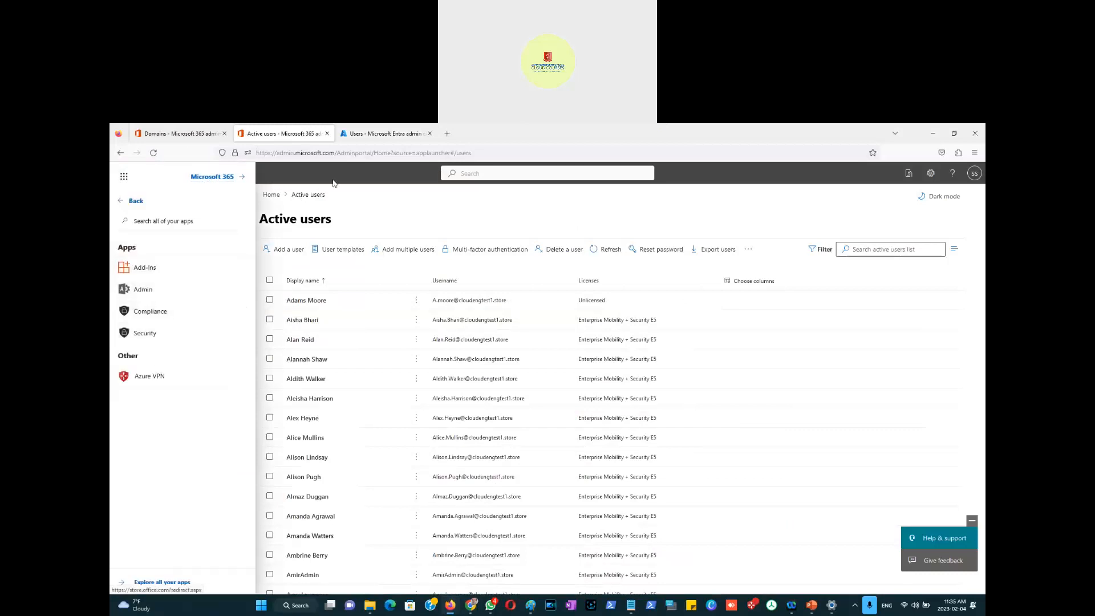
left_click(369, 197)
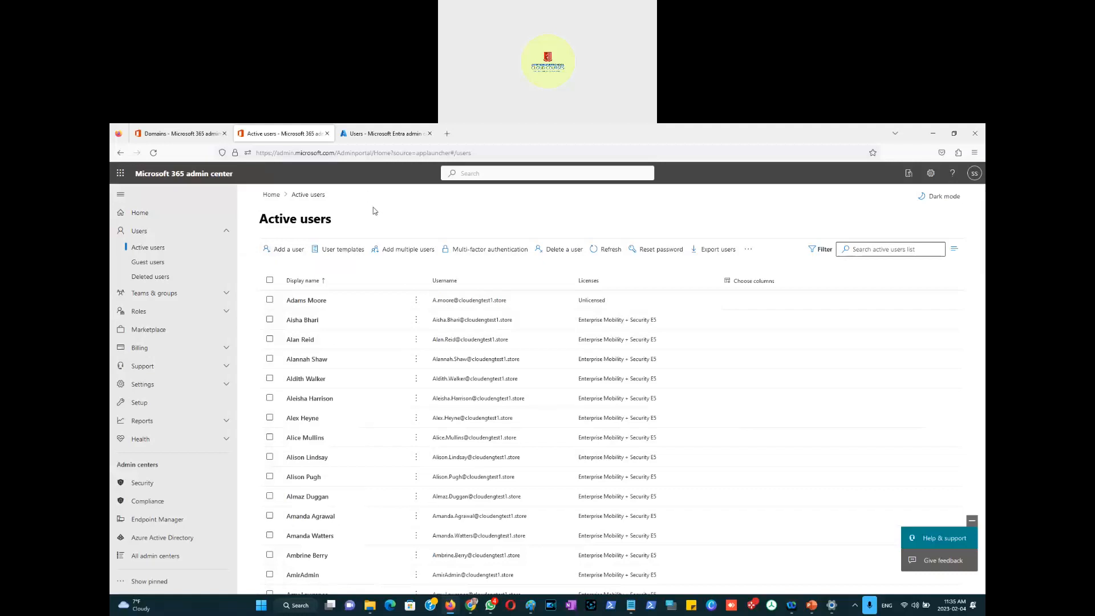
Step: Open a blank browser tab, and review the identity capabilities and Azure AD Editions sections on Microsoft Learn in Chrome
left_click(447, 137)
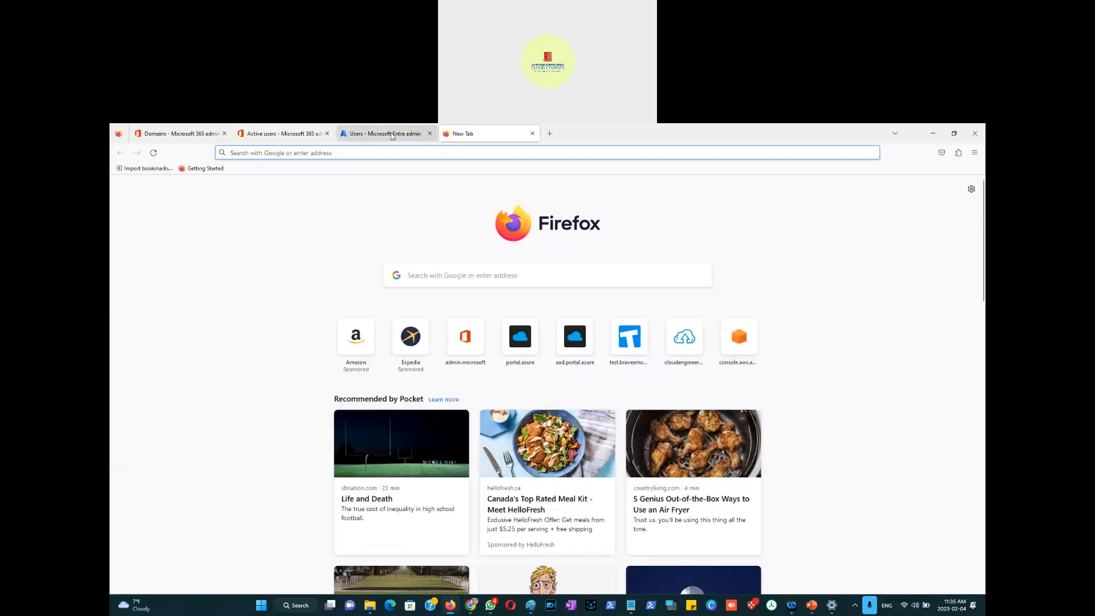
left_click(360, 137)
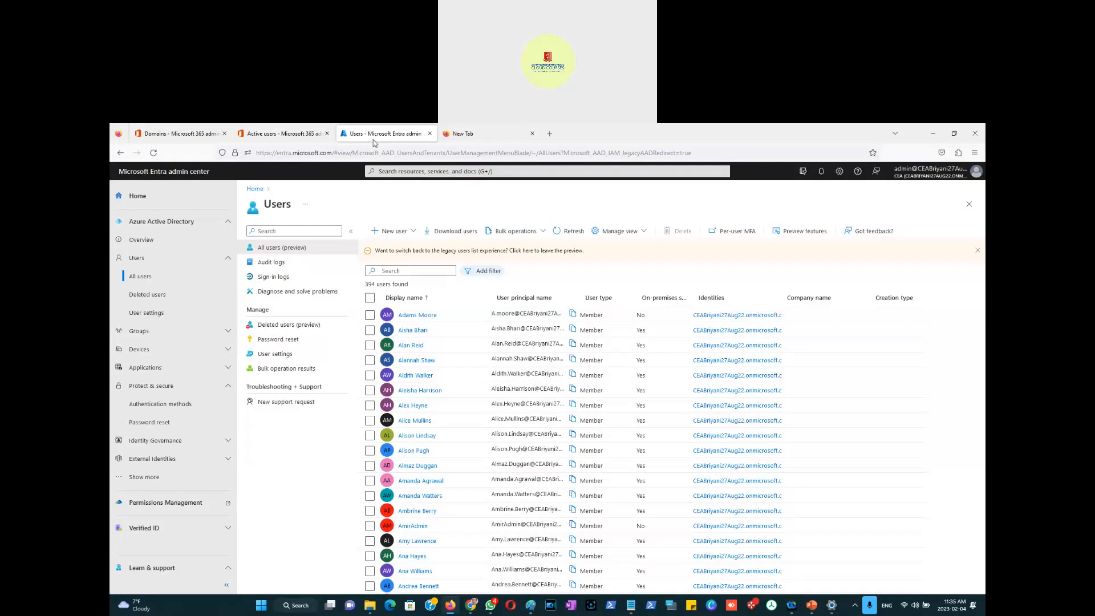
key("alt+Tab")
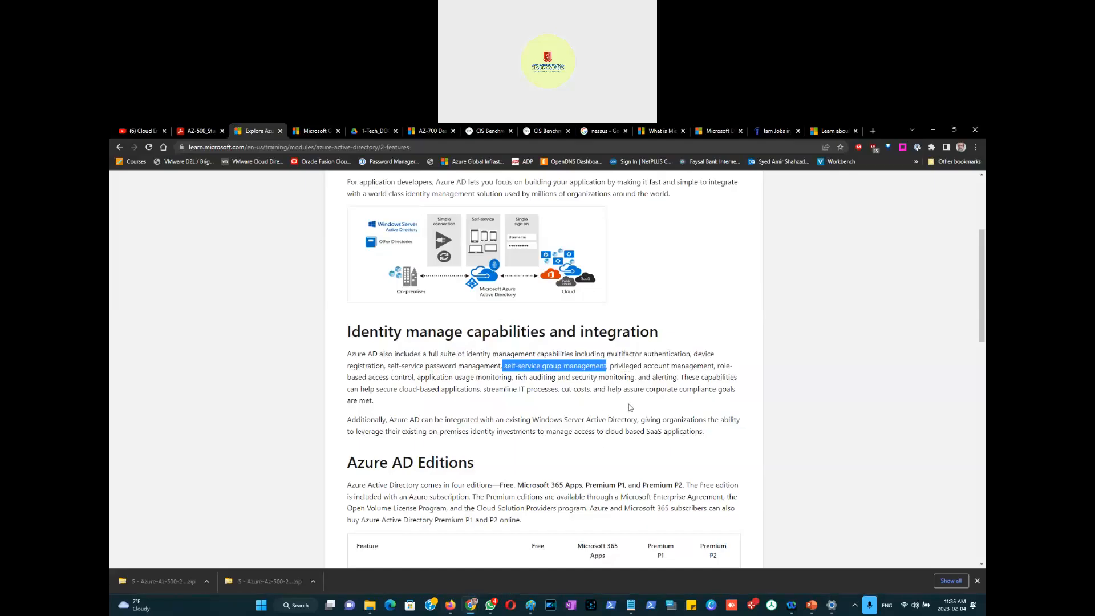
scroll(634, 407, "down", 2)
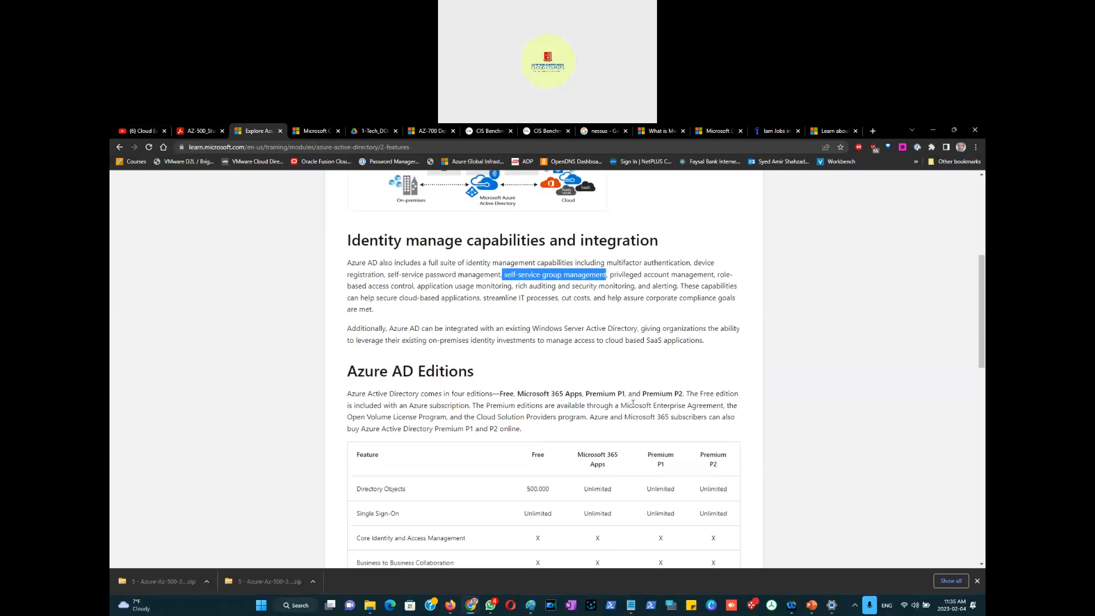
scroll(633, 403, "up", 3)
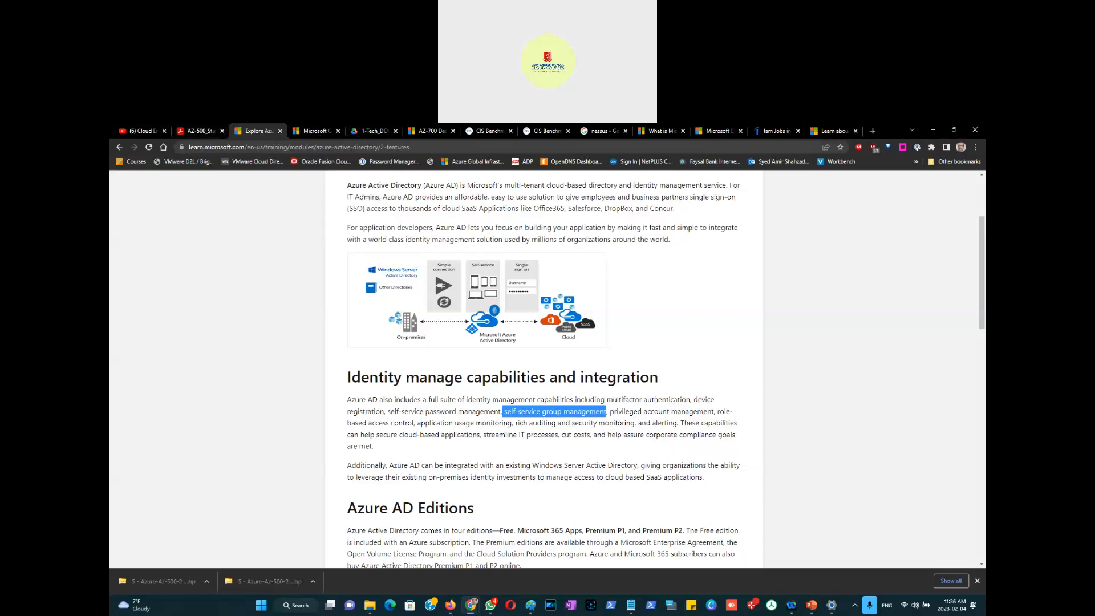
Step: Switch to Firefox and sign the admin account out of the Entra admin center
left_click(450, 612)
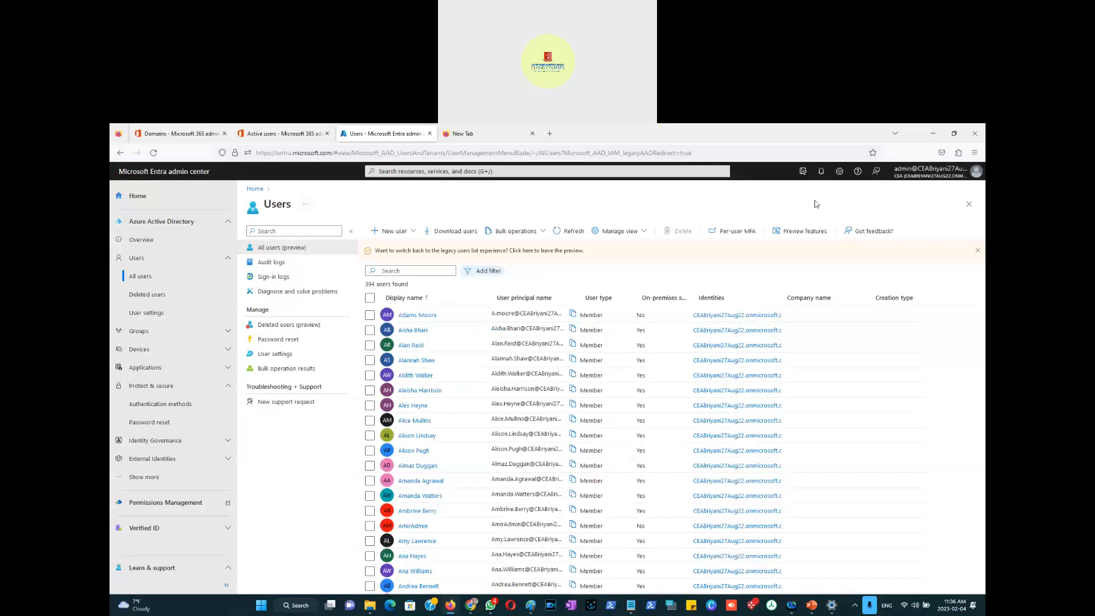
left_click(975, 177)
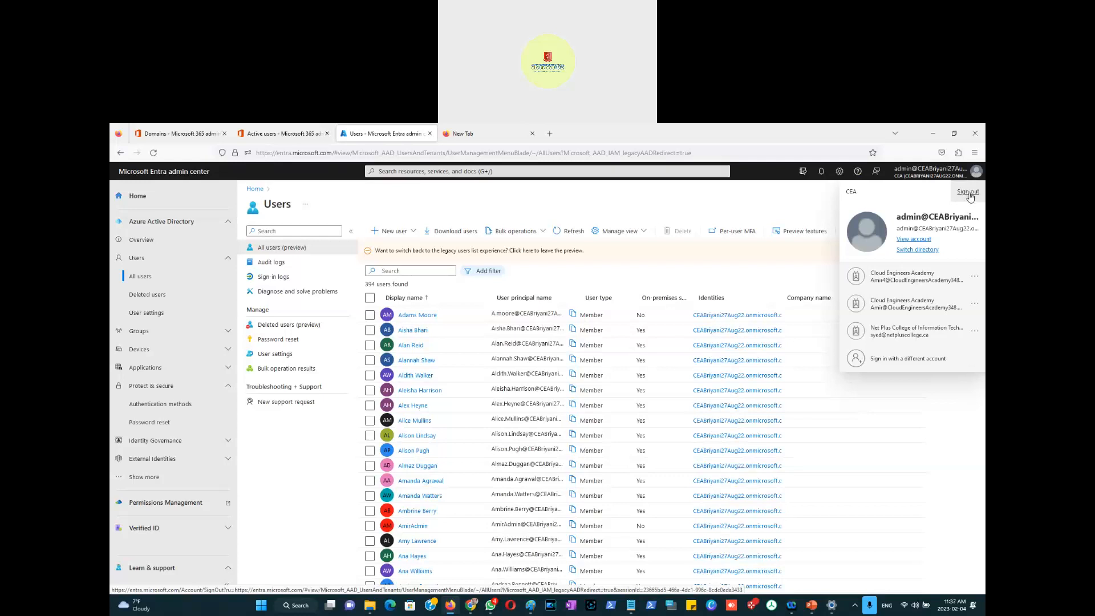
left_click(968, 193)
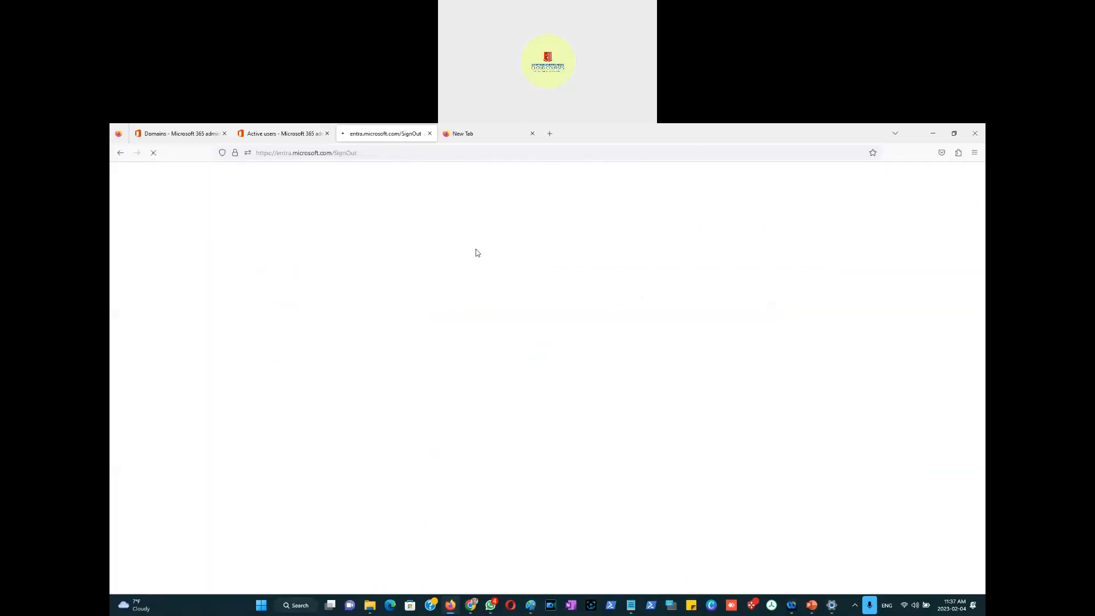
Step: Sign out of the Microsoft 365 admin center from both the active users page and the cloudengtest1.store domain page
left_click(256, 137)
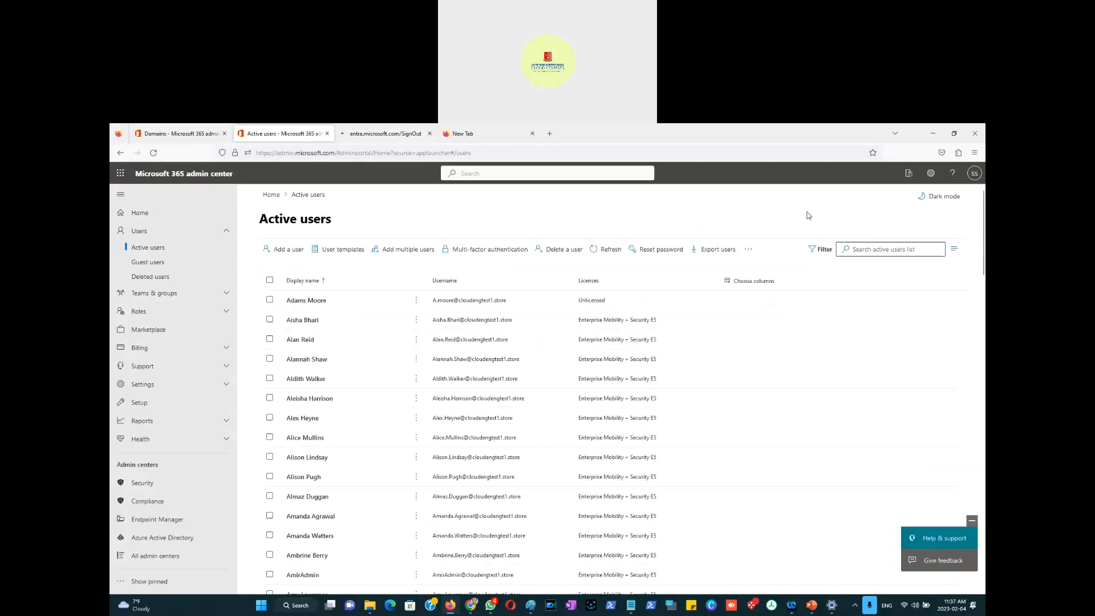
left_click(974, 175)
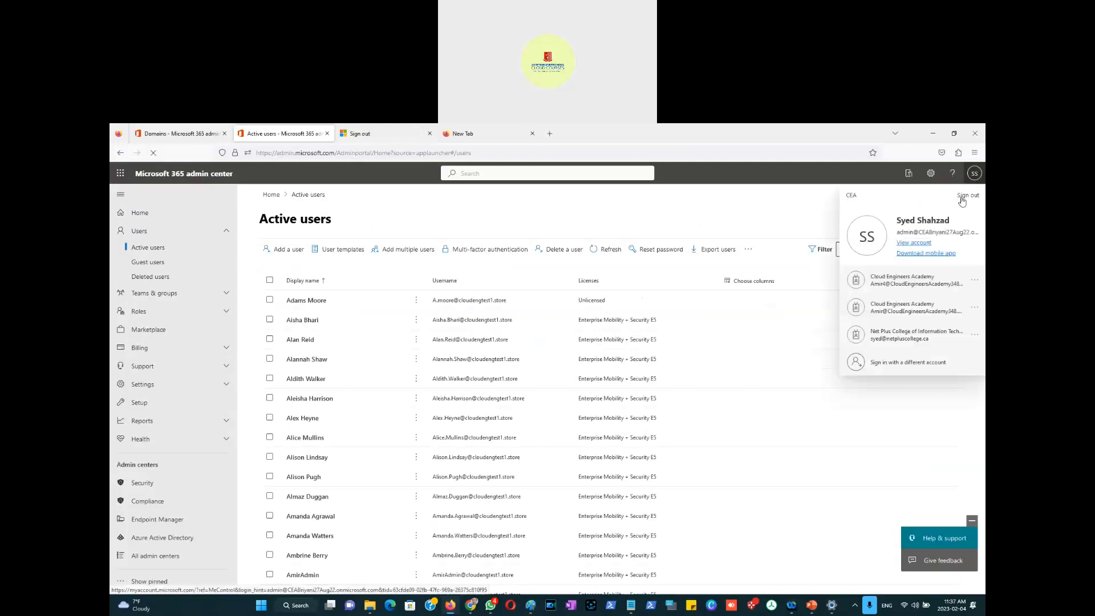
left_click(952, 210)
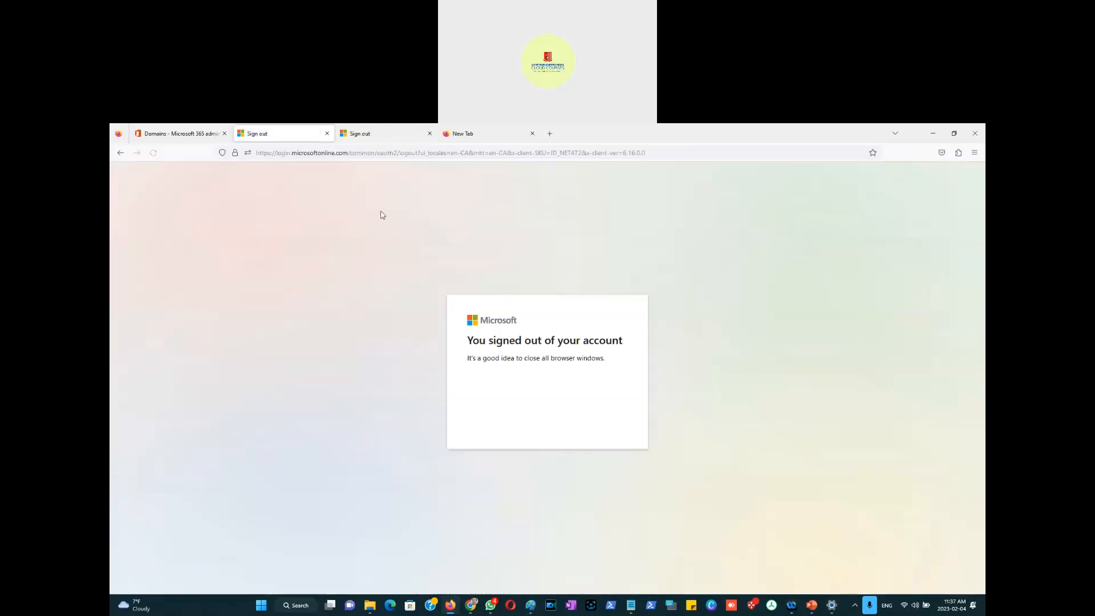
left_click(174, 137)
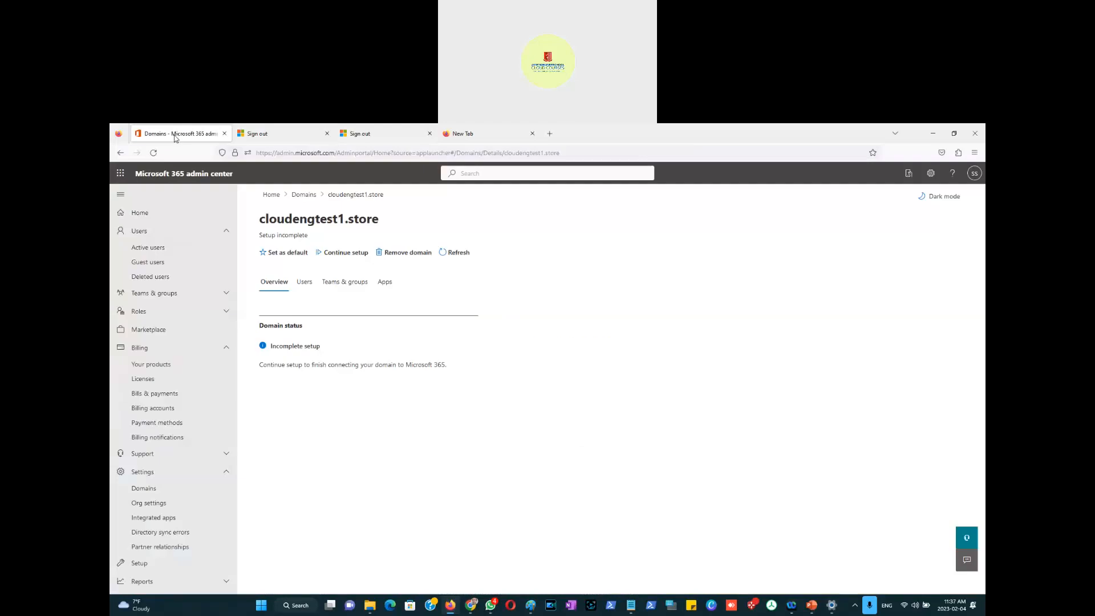
left_click(974, 173)
left_click(968, 196)
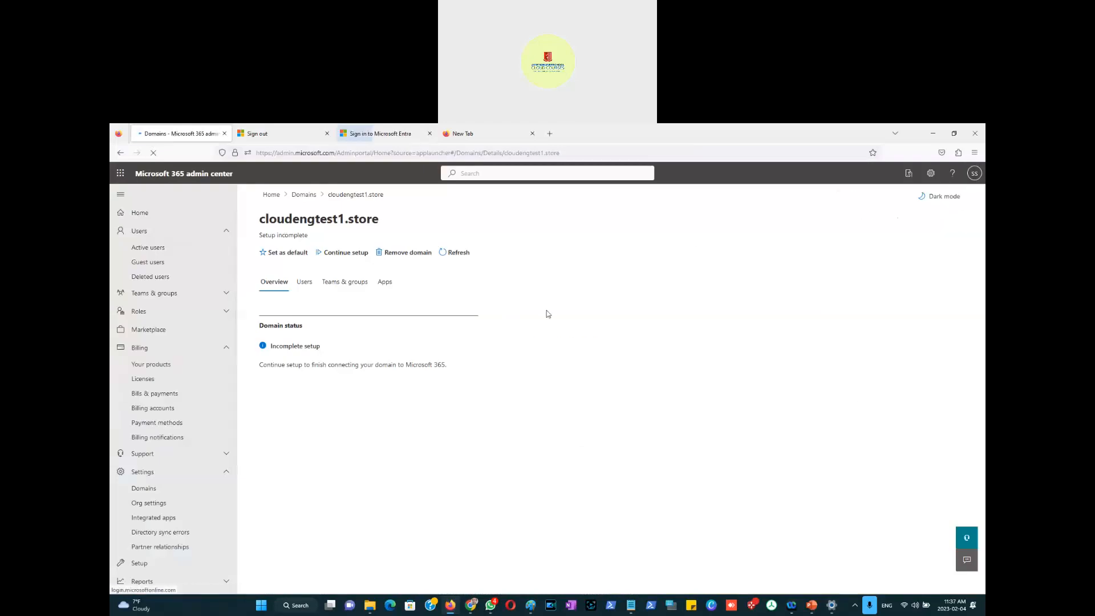
Step: Check the sign-out and account sign-in pages across the open Firefox tabs
left_click(450, 140)
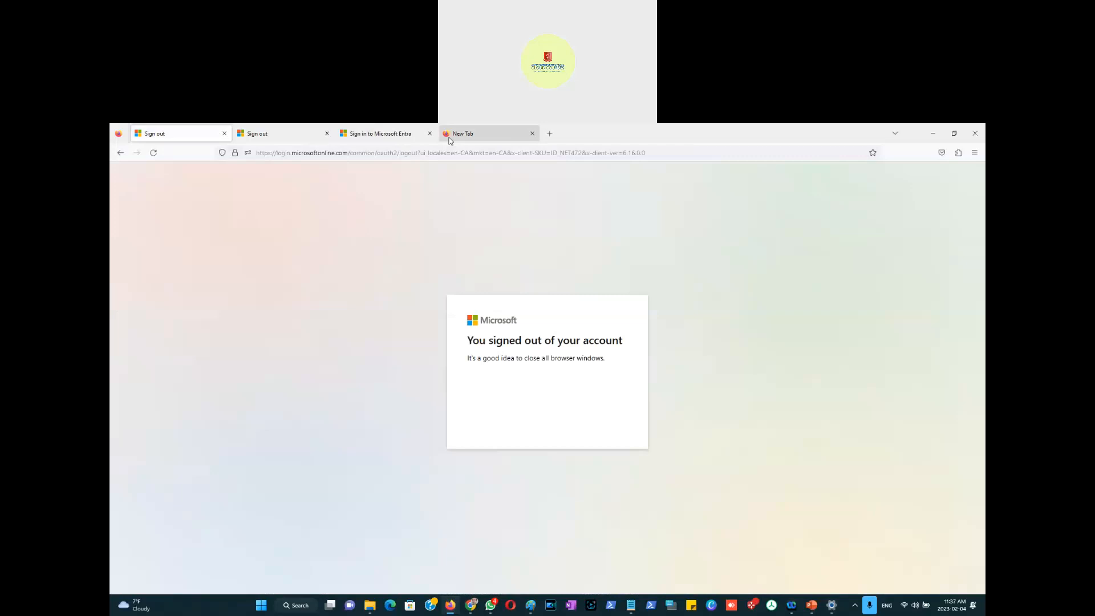
left_click(380, 135)
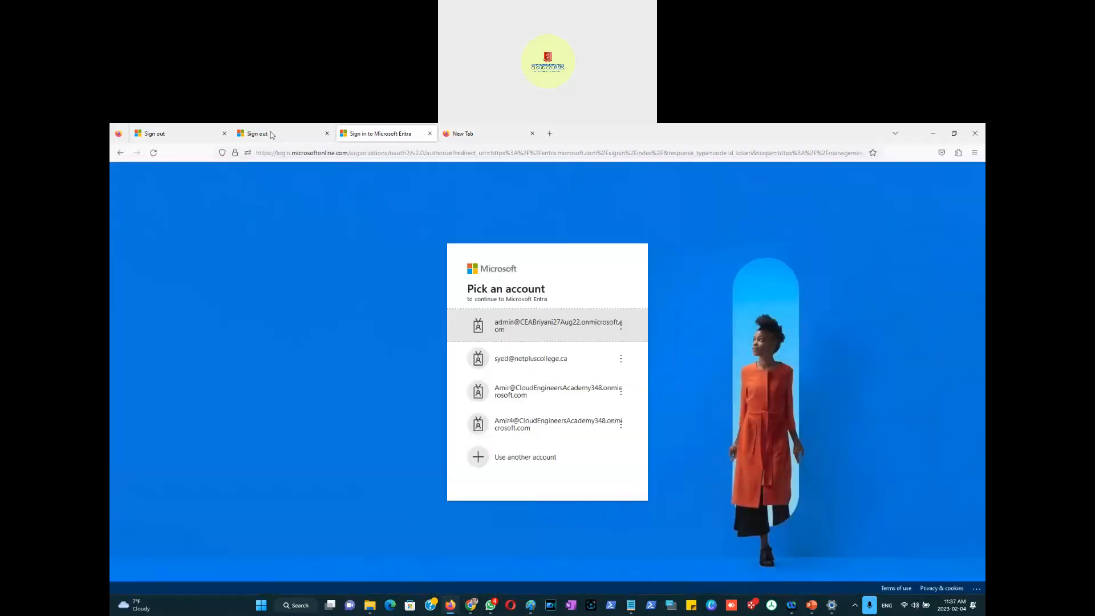
left_click(269, 136)
left_click(167, 137)
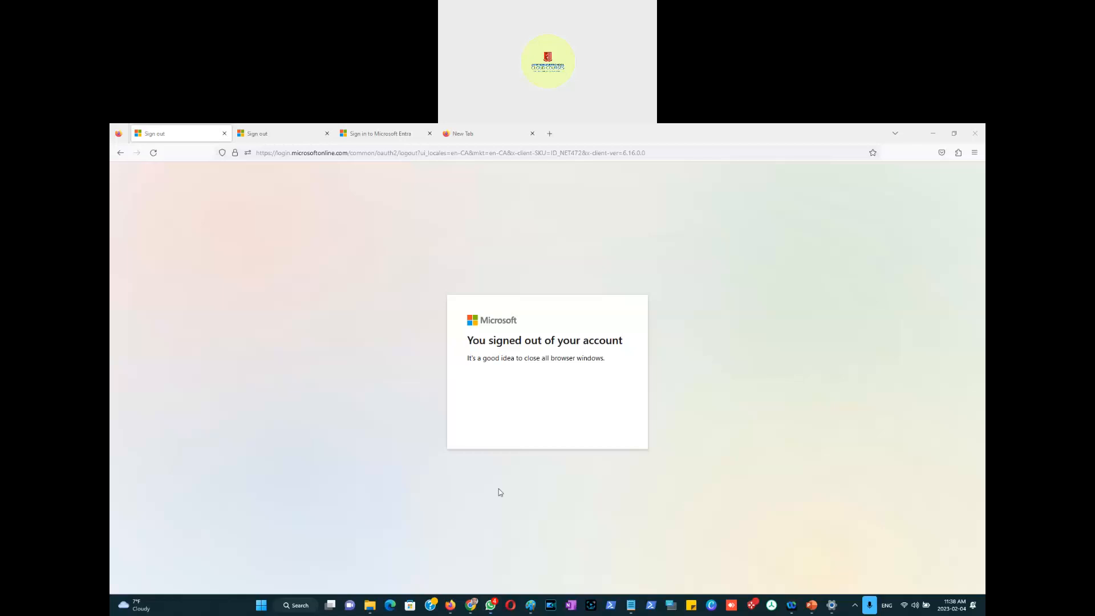
Step: Switch to the PowerPoint deck and paste the copied note about creating a Microsoft 365 E5 trial account into the body of slide 7
left_click(811, 605)
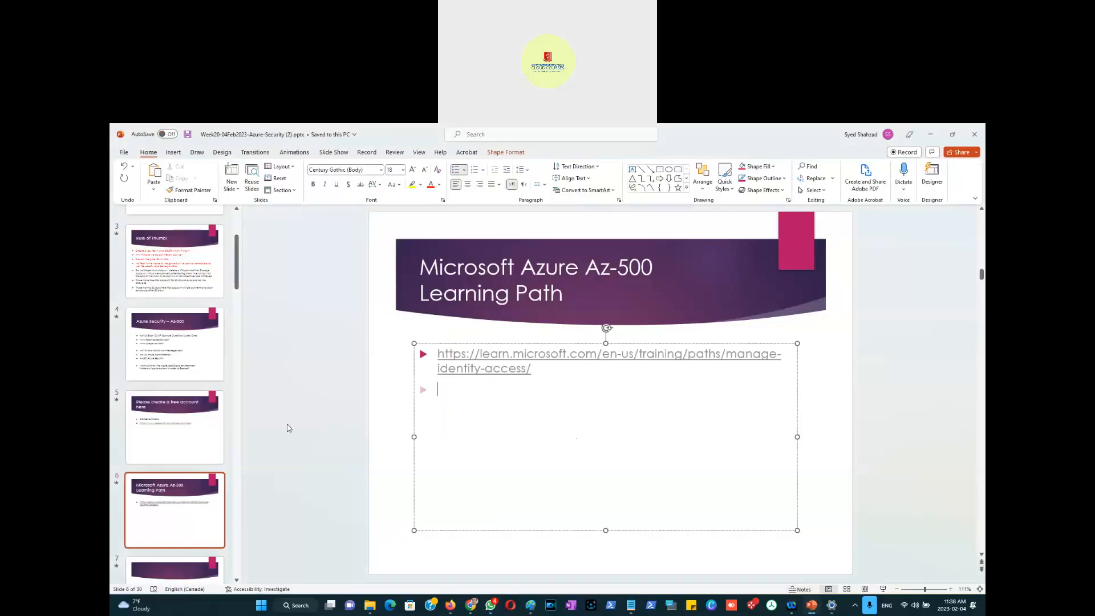
left_click(180, 528)
scroll(179, 516, "down", 1)
left_click(178, 507)
left_click(475, 362)
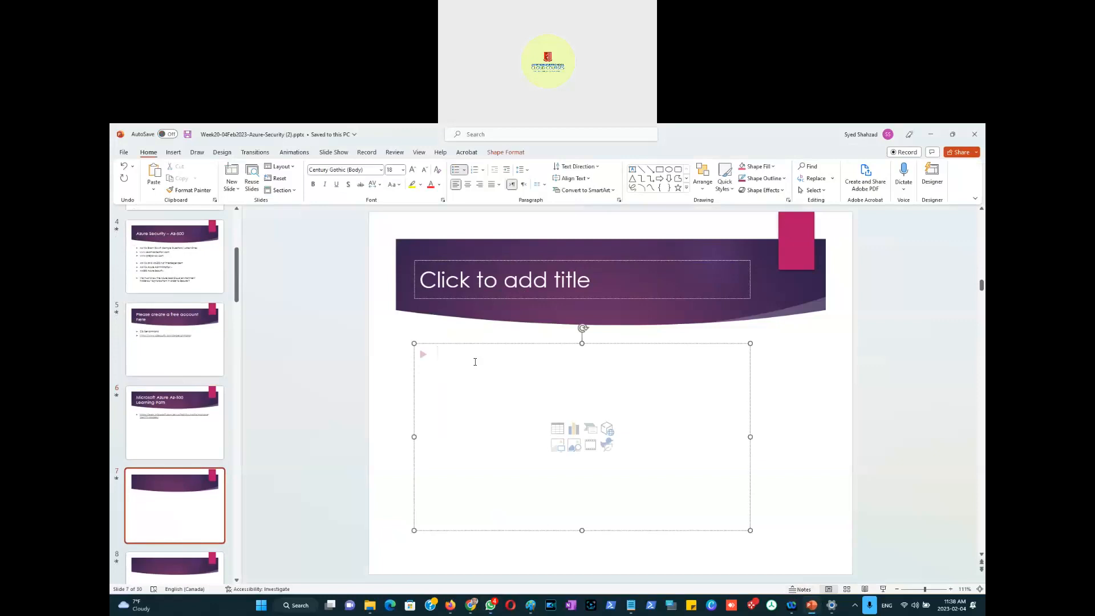
type("Lets create a new Microsoft 365 E5 Account trial (But it will ask for CC info, trial can be used for 2 Months, once it finishes then we can create a new trial account)")
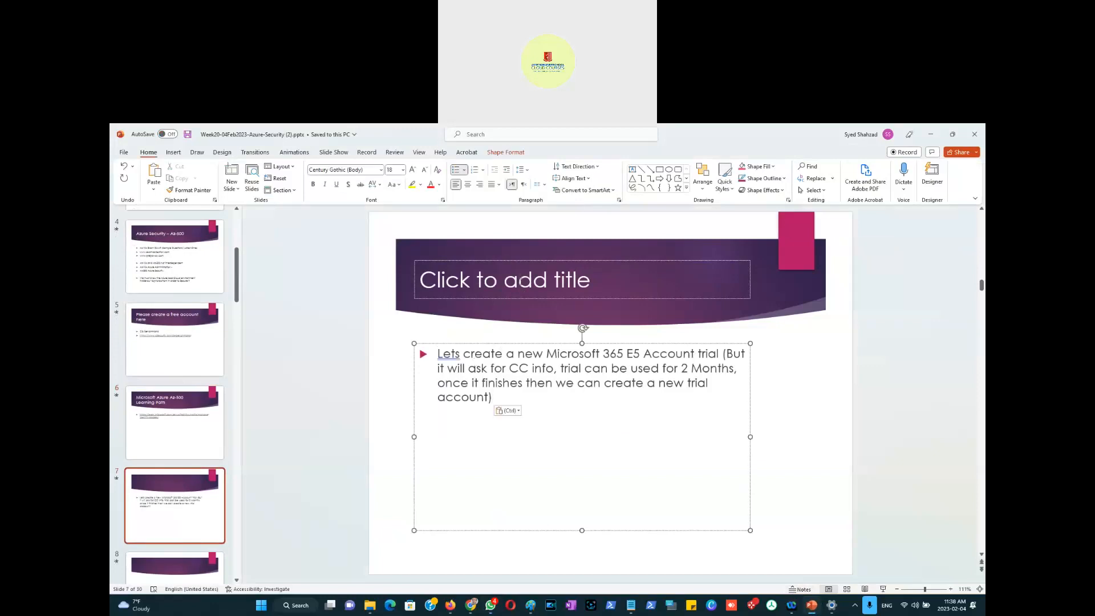
Step: Title slide 7 "Create a new Trial M365 E5 license Account" and save the presentation
left_click(522, 281)
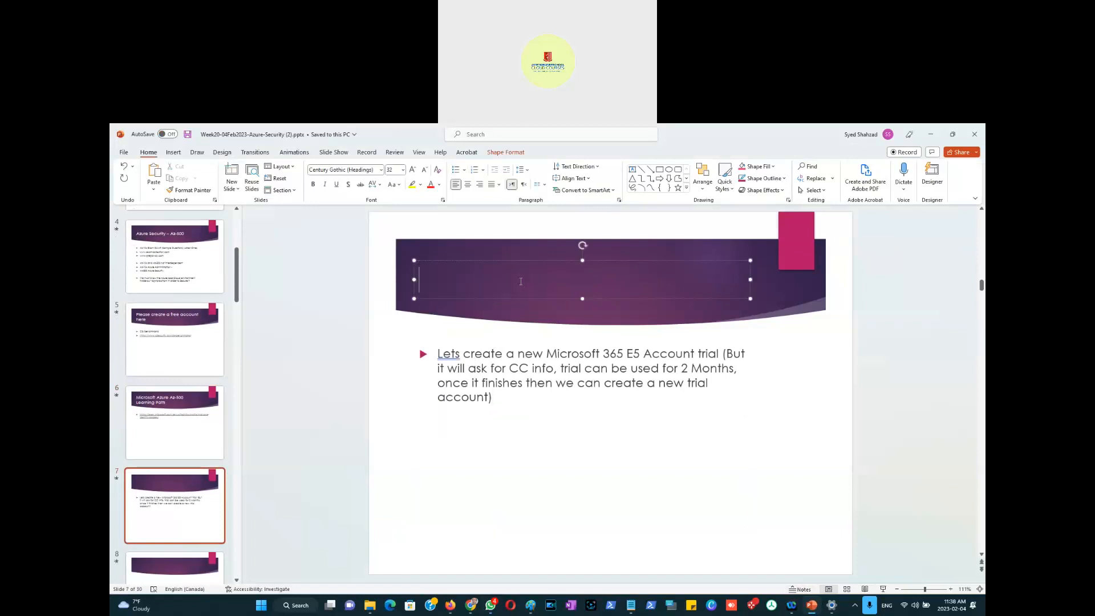
type("Create")
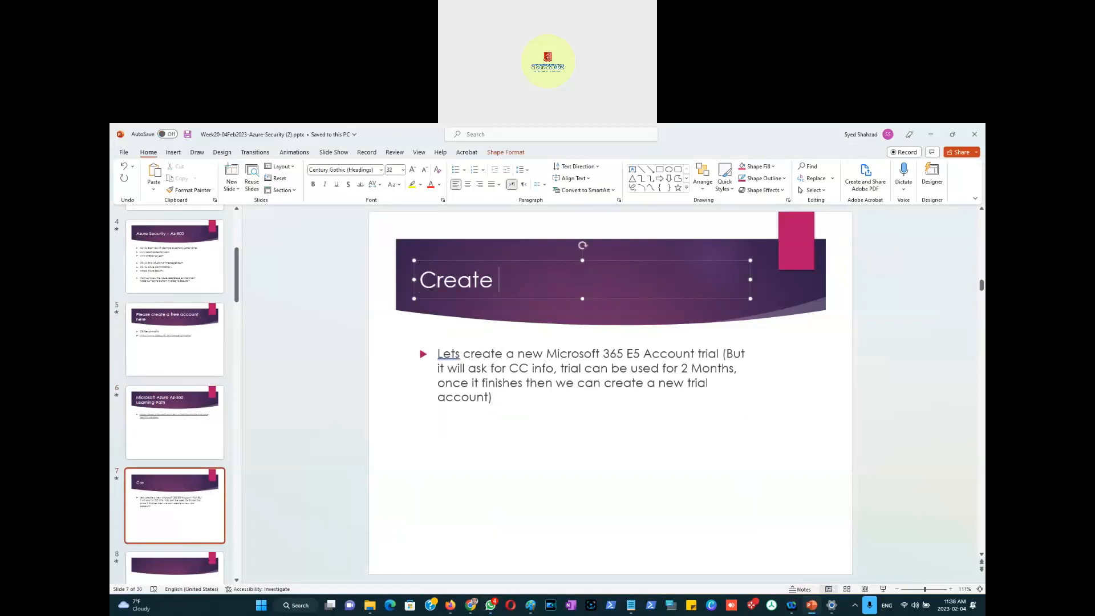
type(" a new Tria")
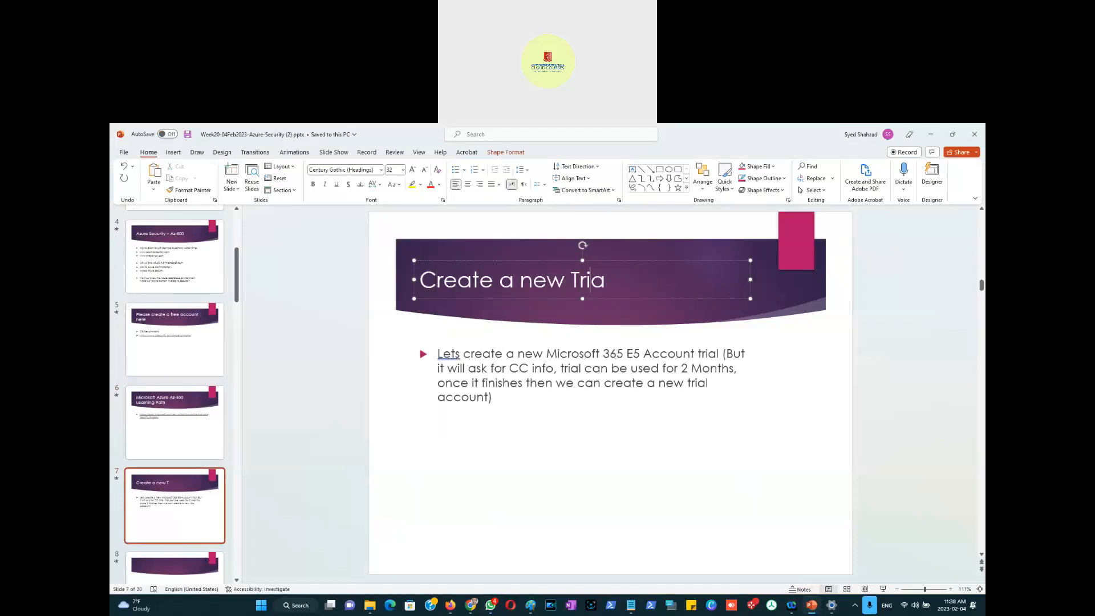
type("l M365 ")
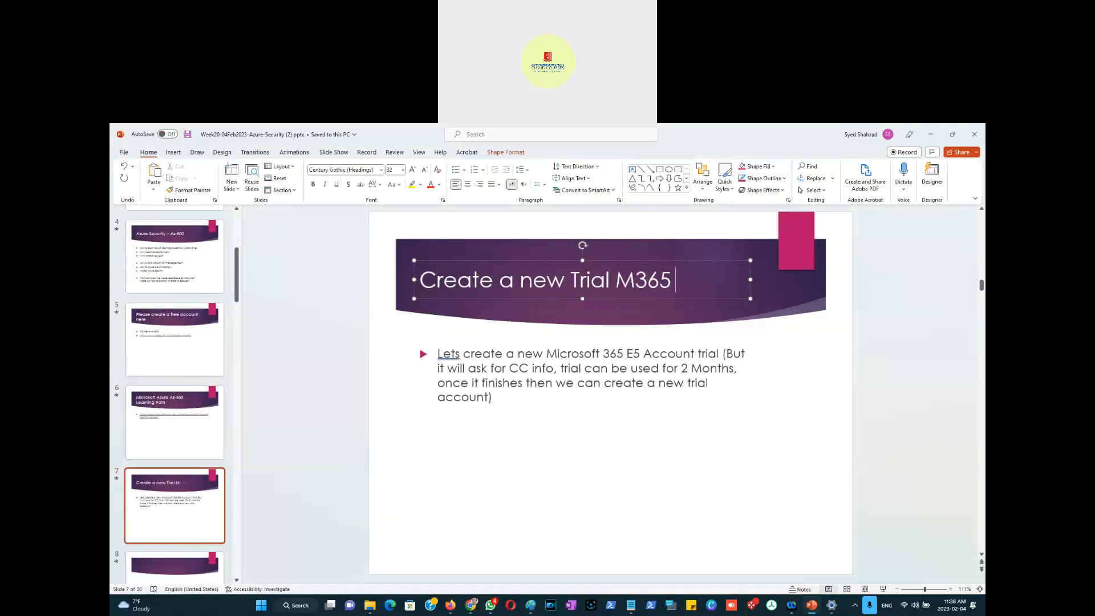
type("E5 license Account")
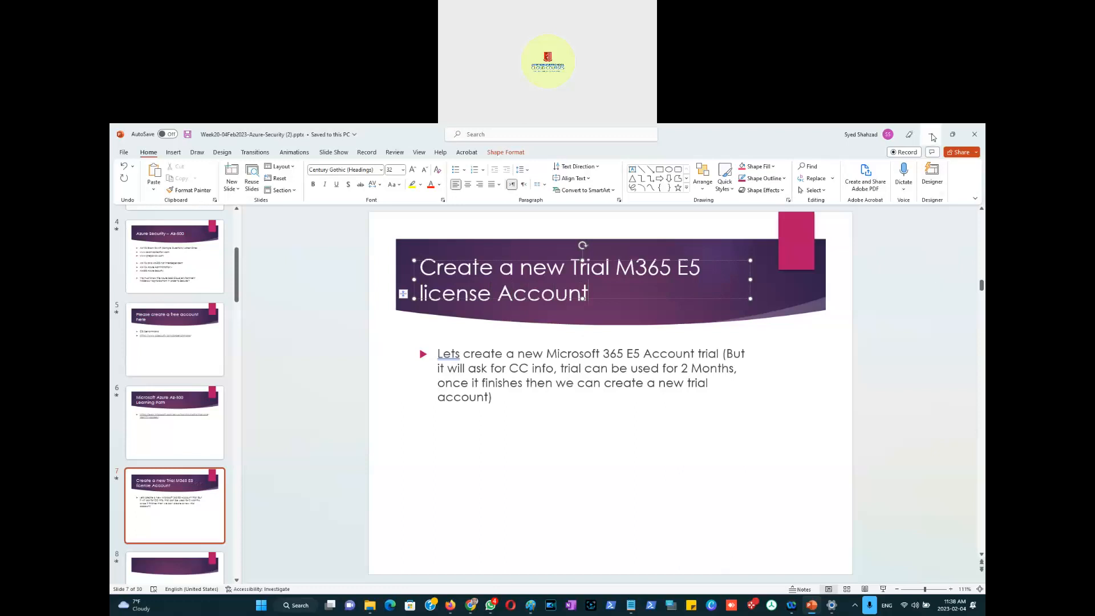
key("ctrl+s")
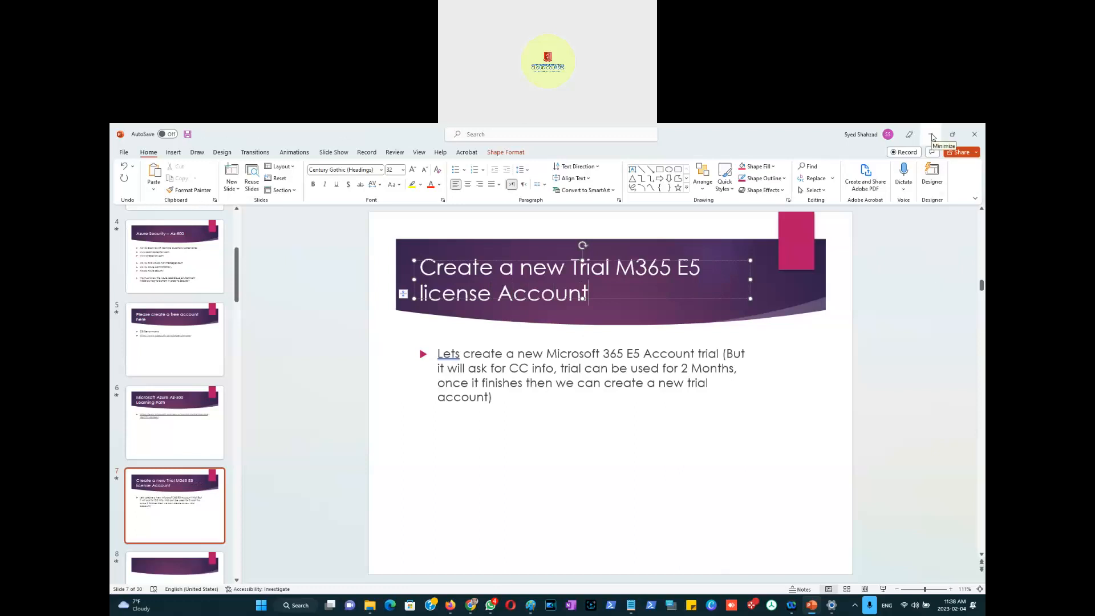
left_click(932, 136)
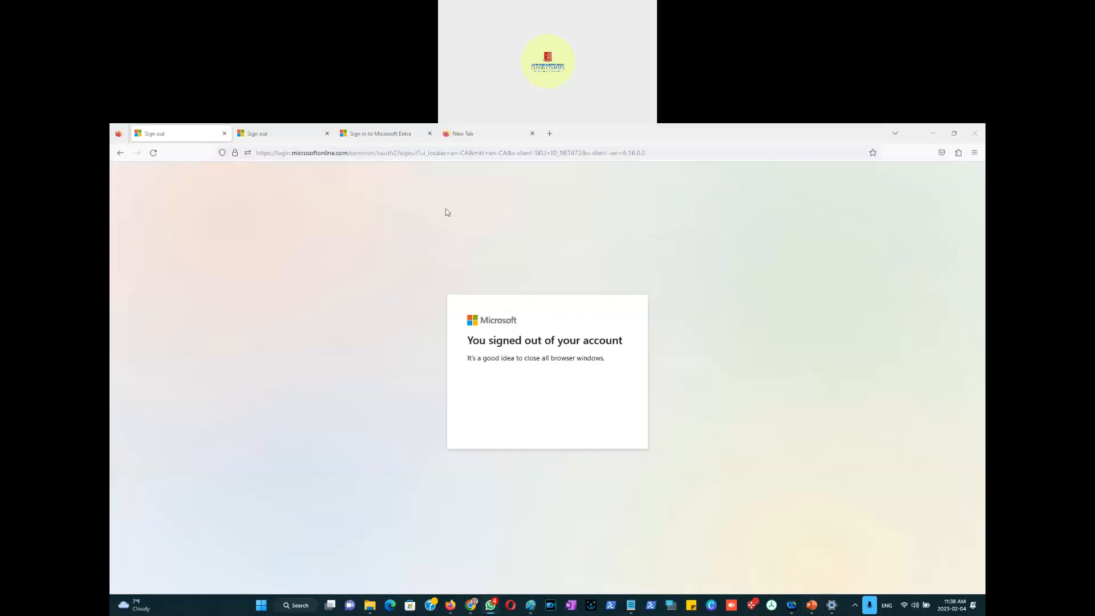
Step: Open the new-account creation form from the Microsoft Entra sign-in page in Firefox, choosing to use another account
left_click(259, 137)
left_click(376, 136)
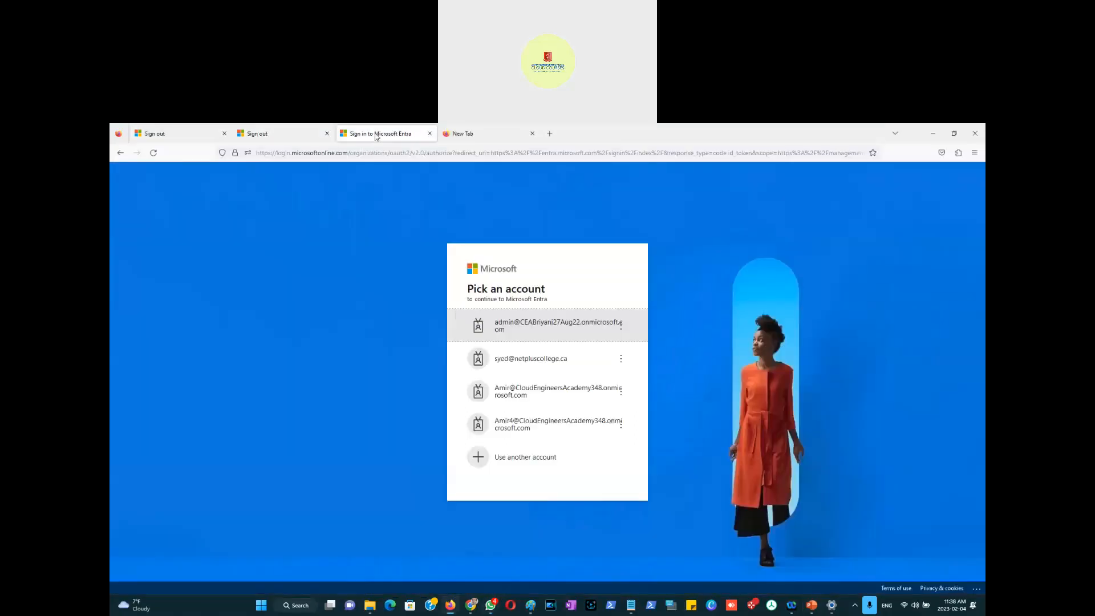
left_click(531, 462)
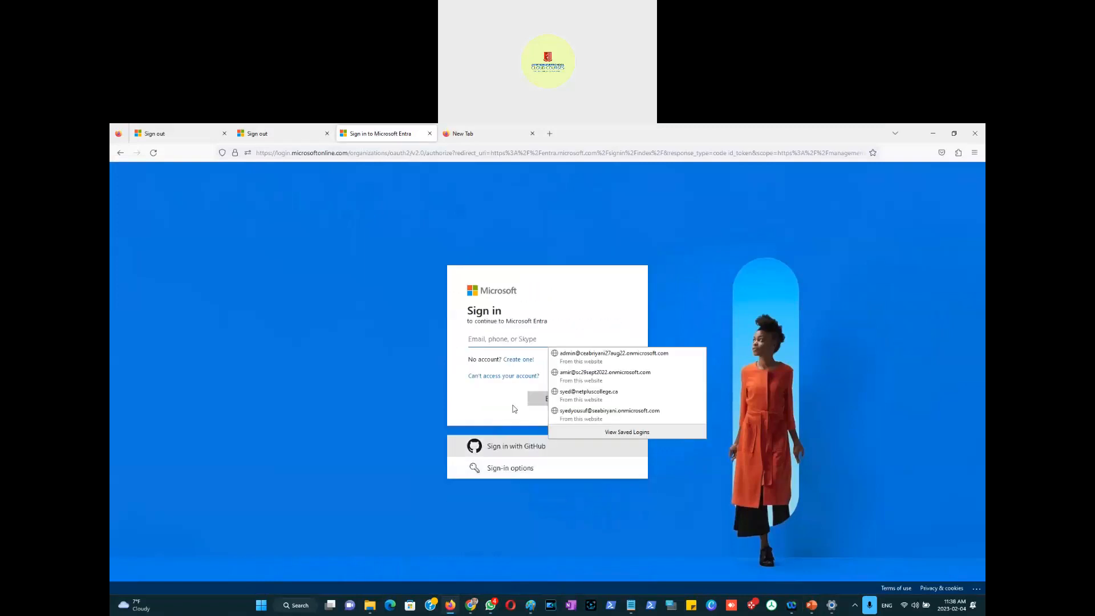
left_click(519, 360)
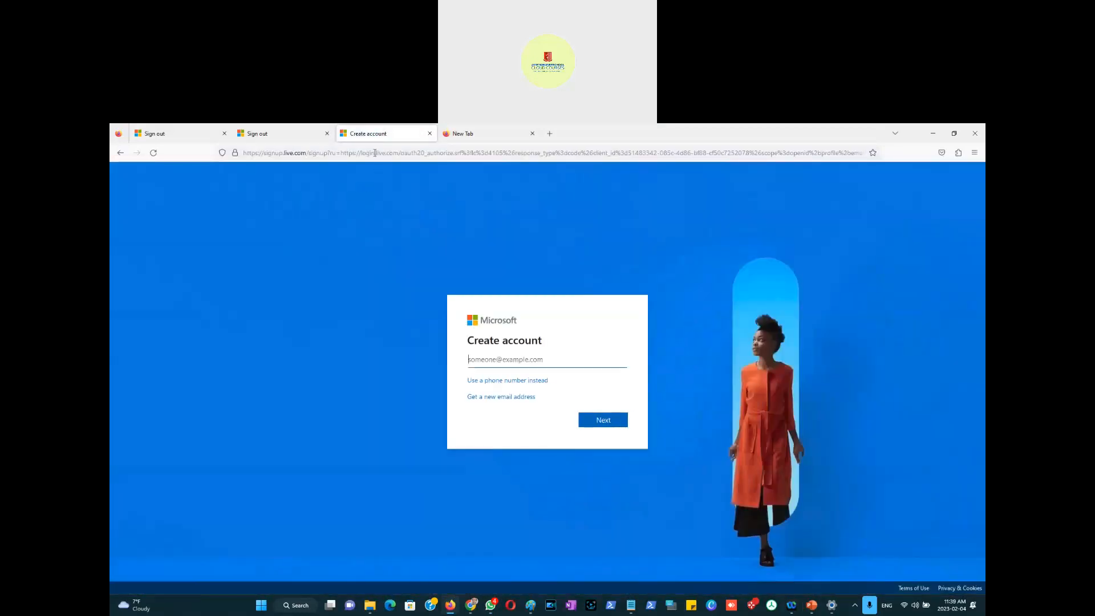
Step: Search the web in Firefox for "Microsoft 365 E5 trial account"
left_click(374, 153)
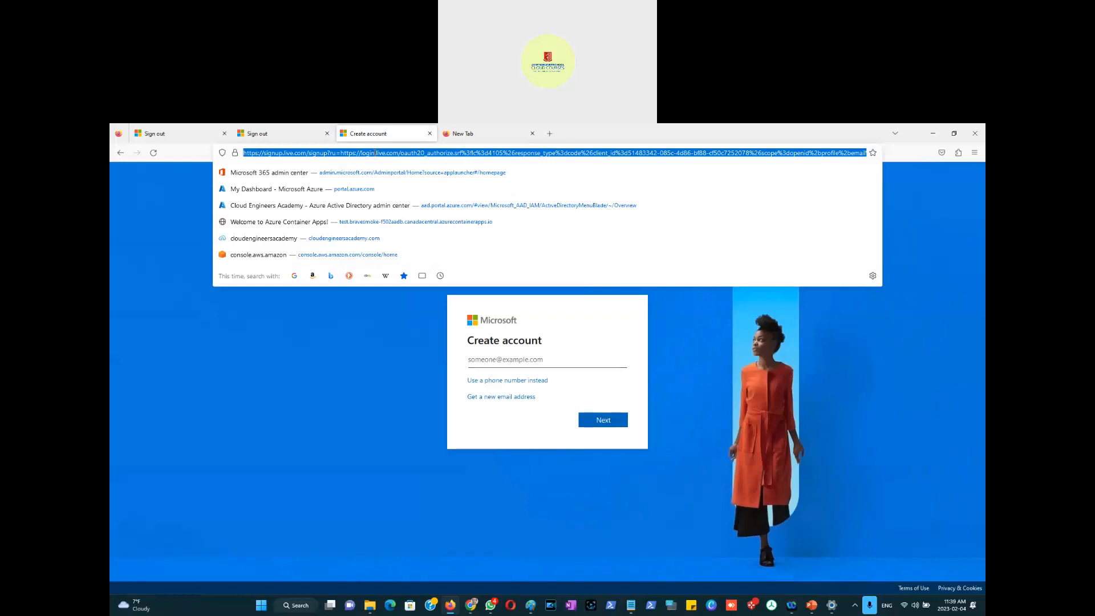
type("Microsoft ")
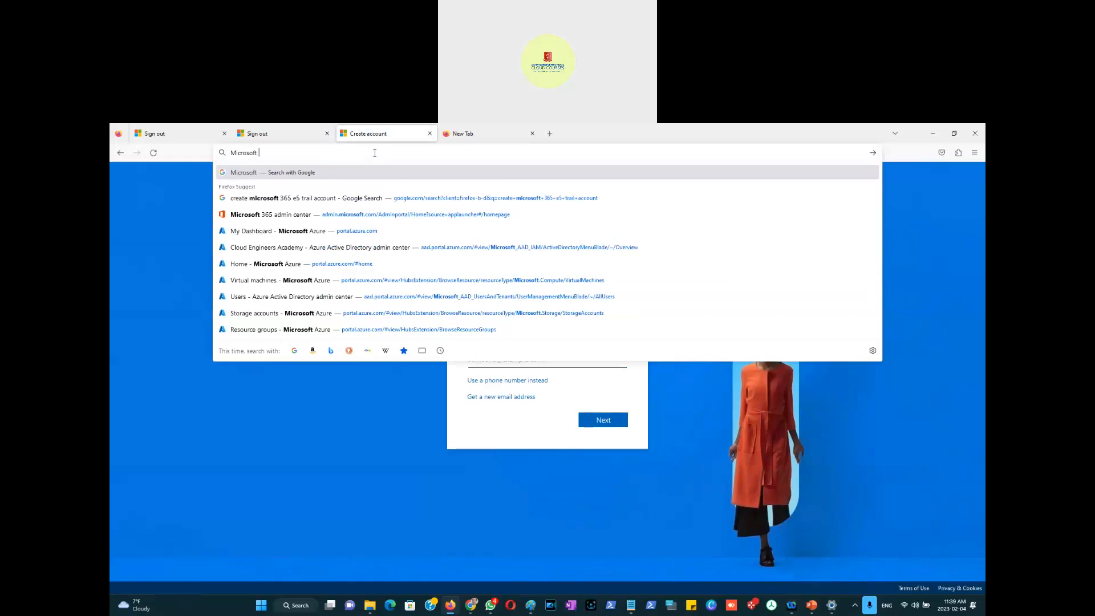
type("365")
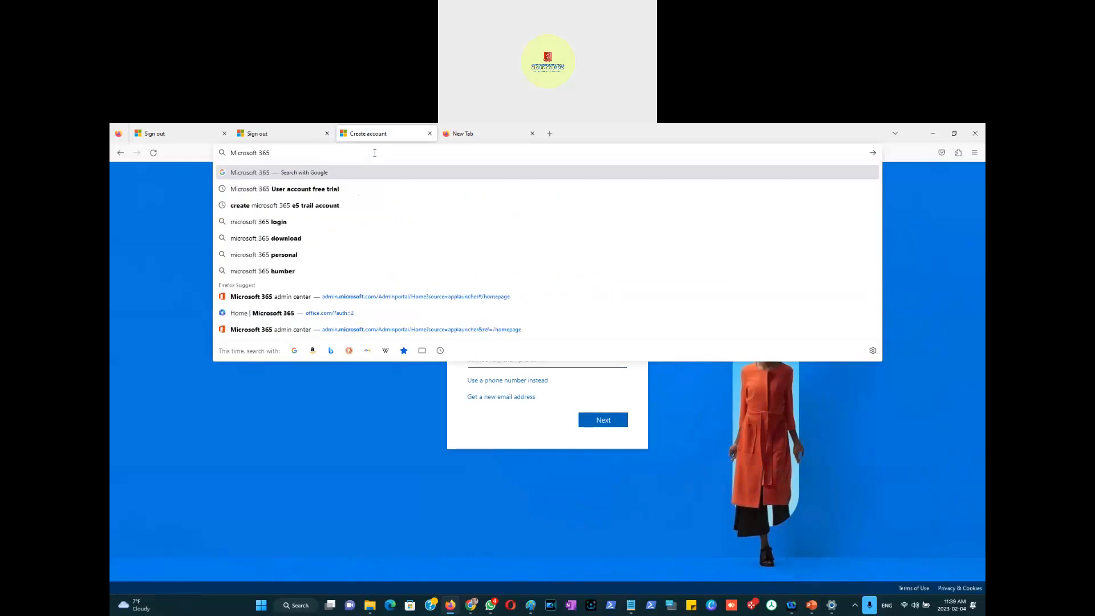
type(" E")
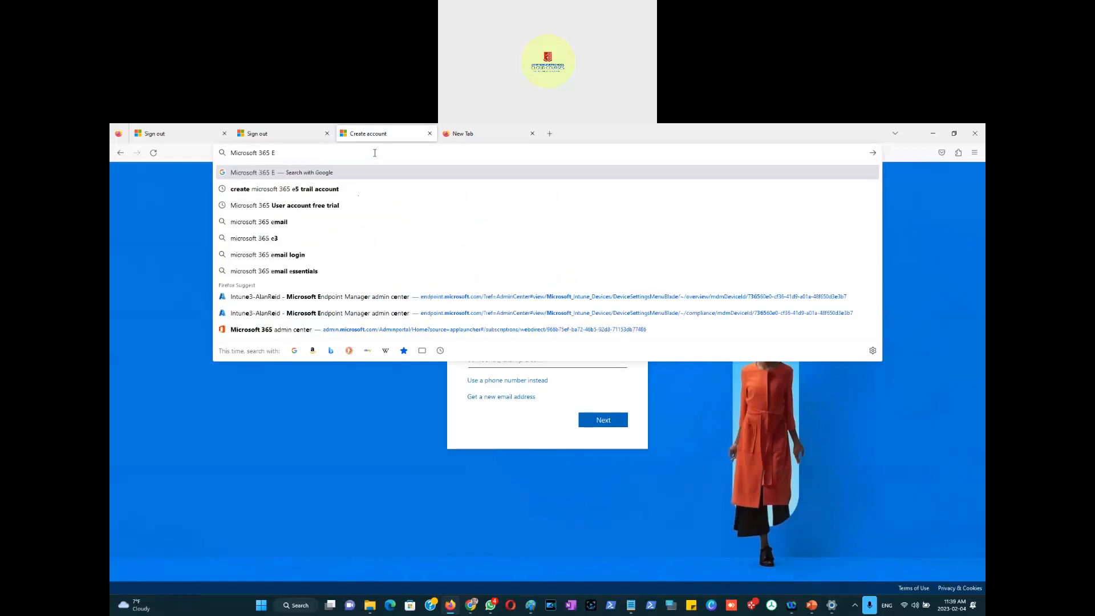
type("5 trial account")
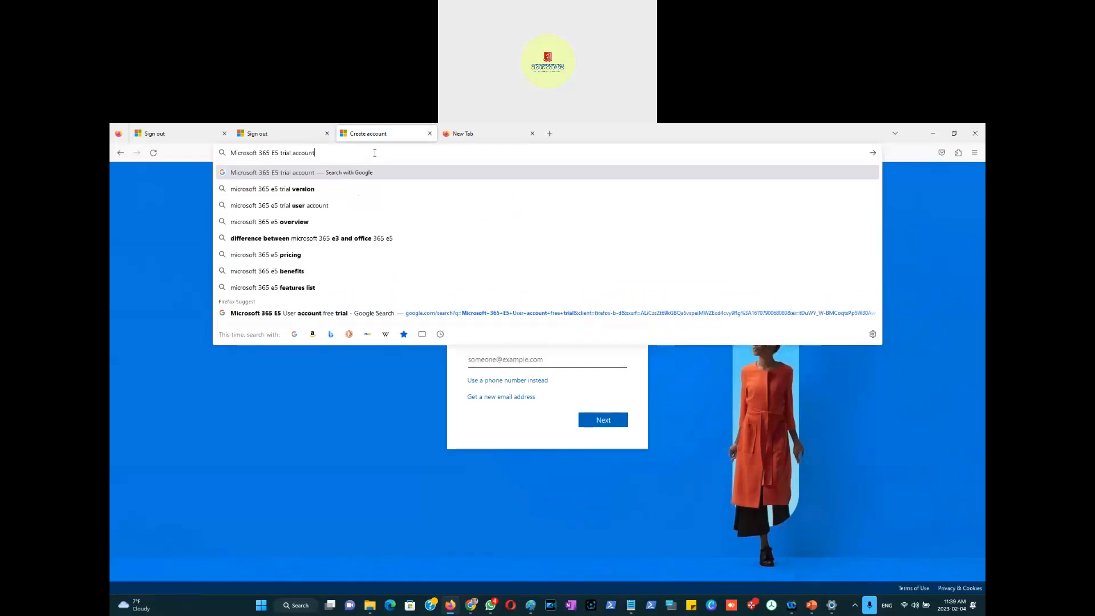
key("ctrl+a")
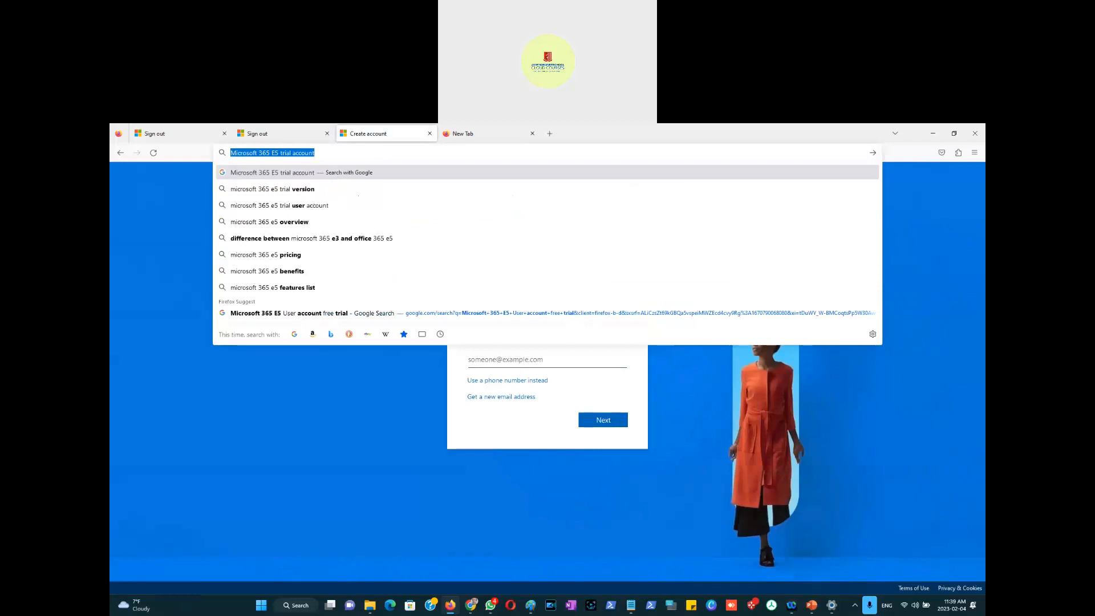
key("alt+Tab")
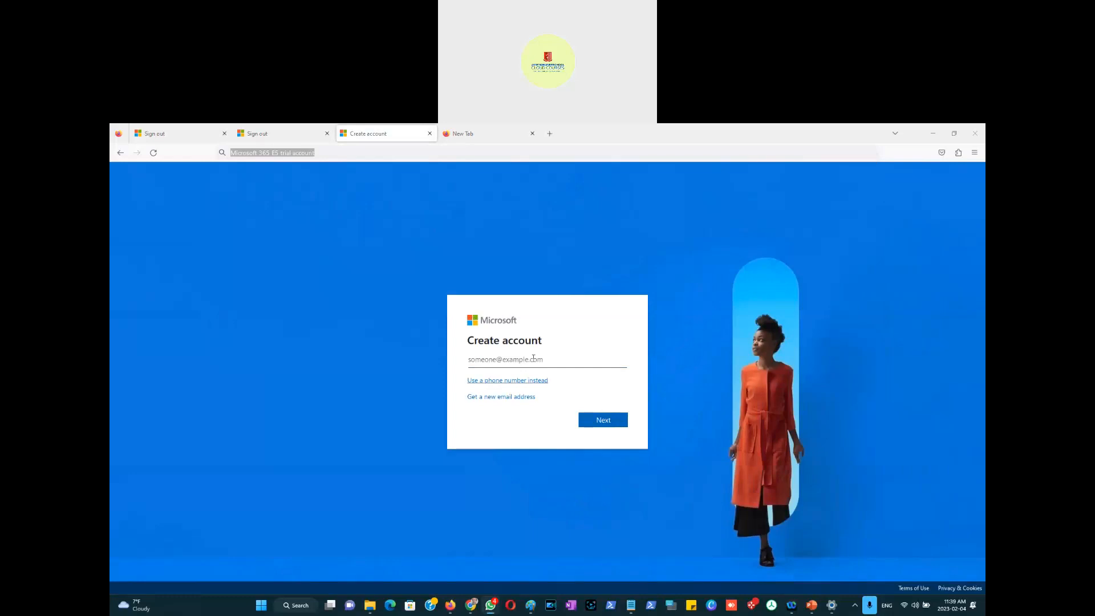
left_click(324, 153)
key("Return")
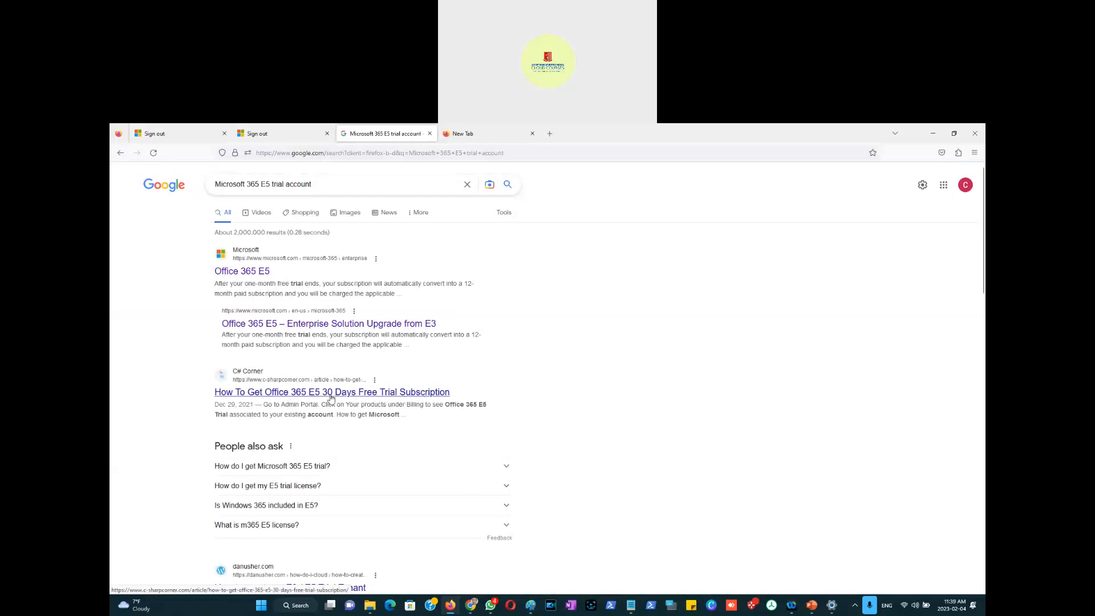
Step: Open Microsoft's Office 365 E5 page from the search results and start its free trial sign-up
scroll(343, 400, "down", 3)
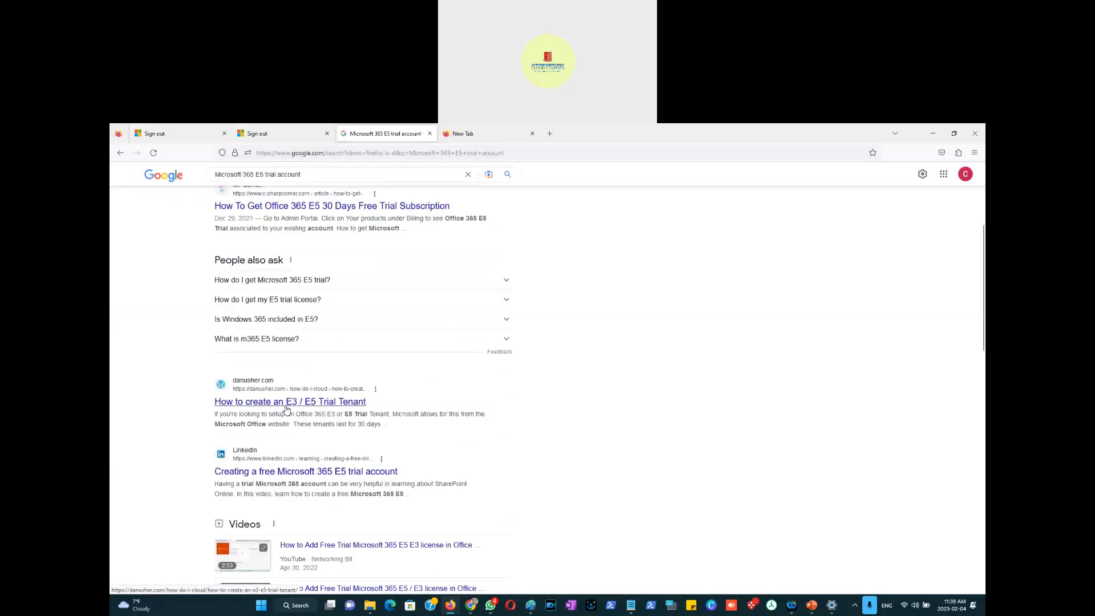
scroll(286, 408, "up", 3)
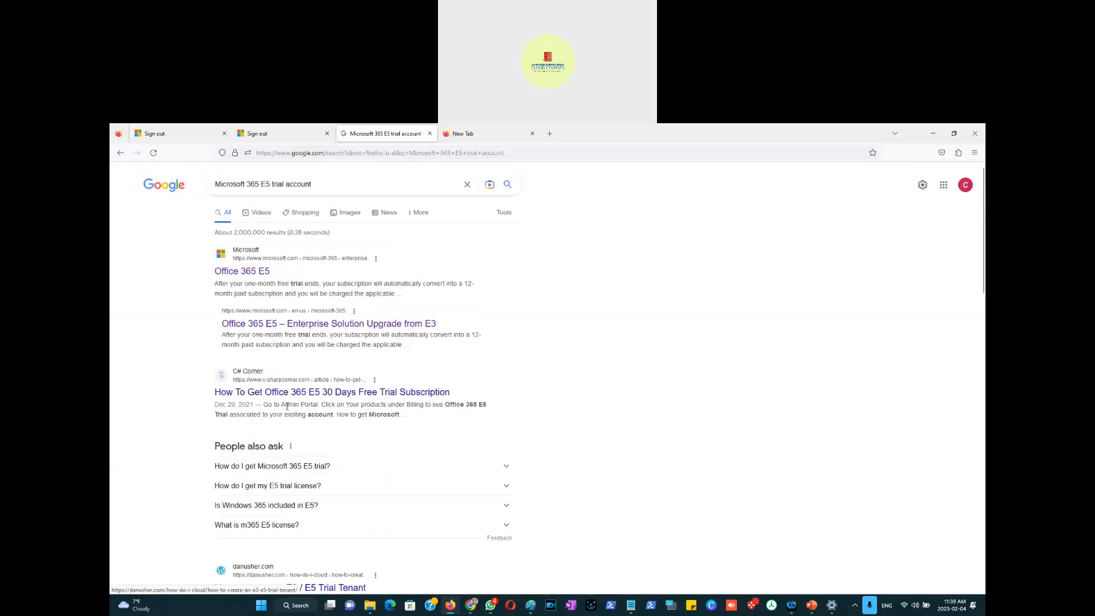
left_click(251, 276)
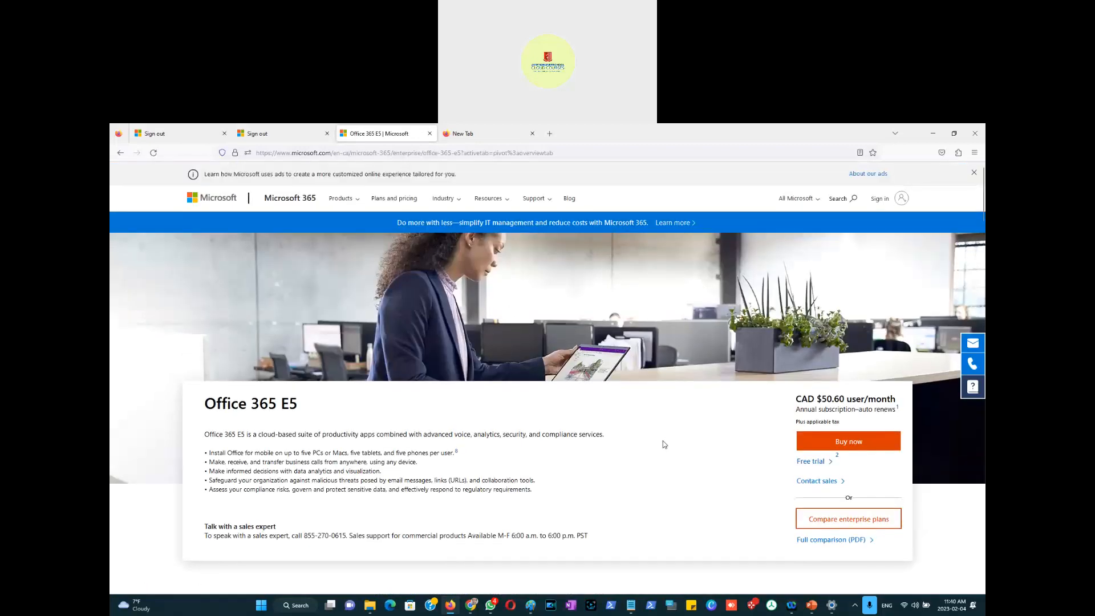
left_click(816, 466)
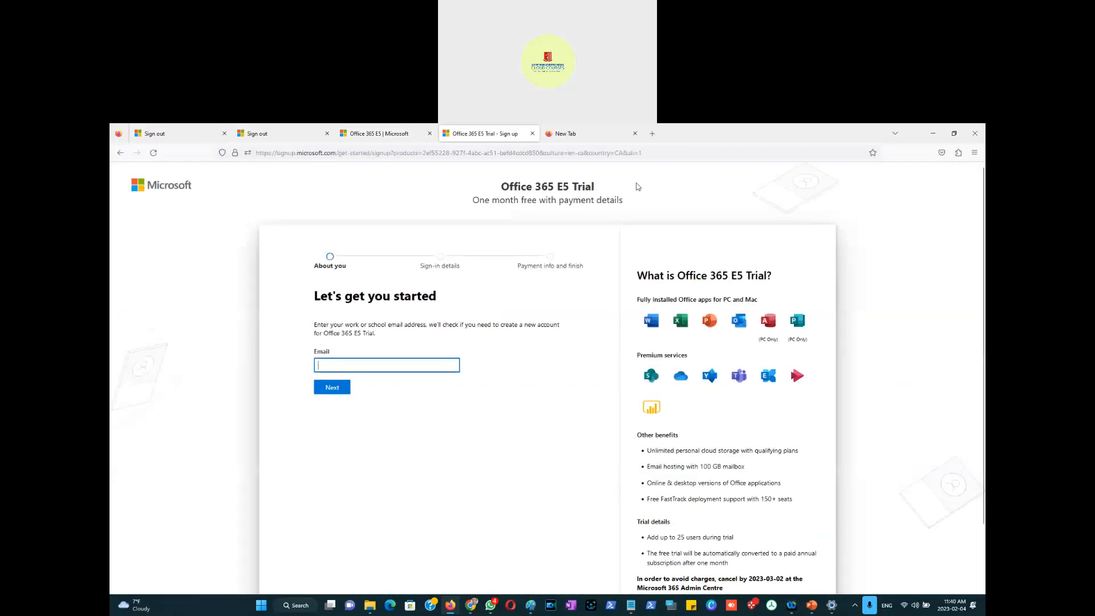
Step: Copy the trial sign-up page's address and add it to slide 7 in PowerPoint as a "Free trial Account creation URL" bullet
left_click(660, 154)
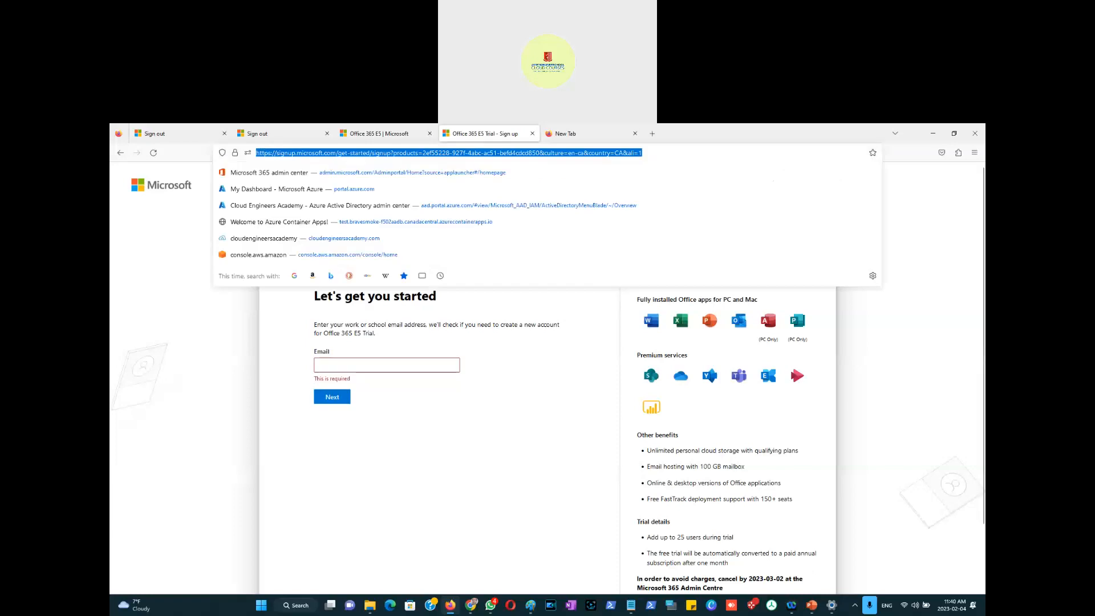
key("alt+Tab")
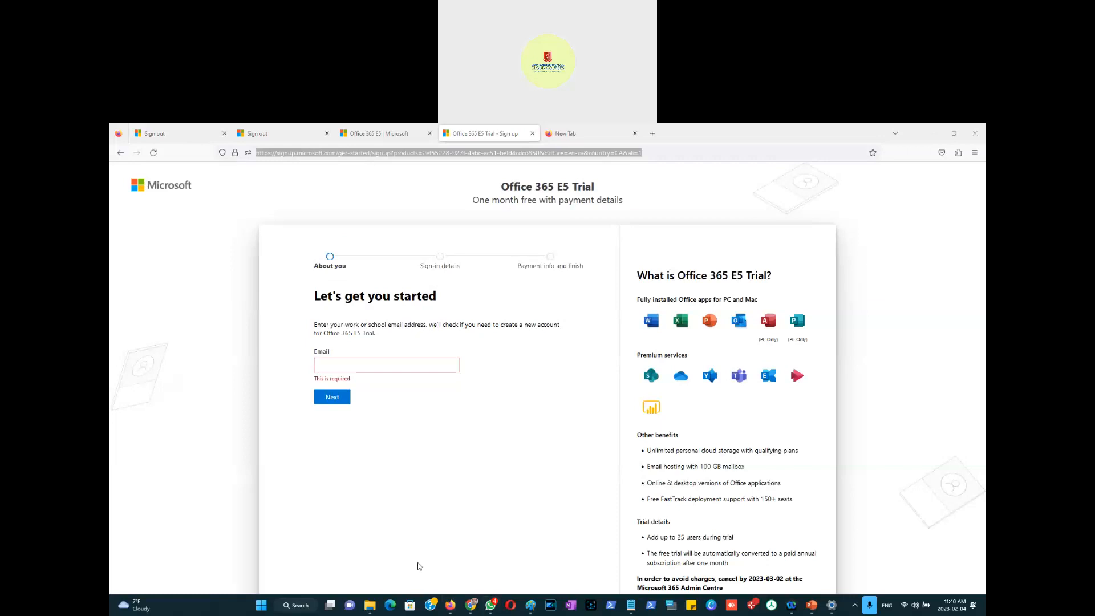
left_click(812, 609)
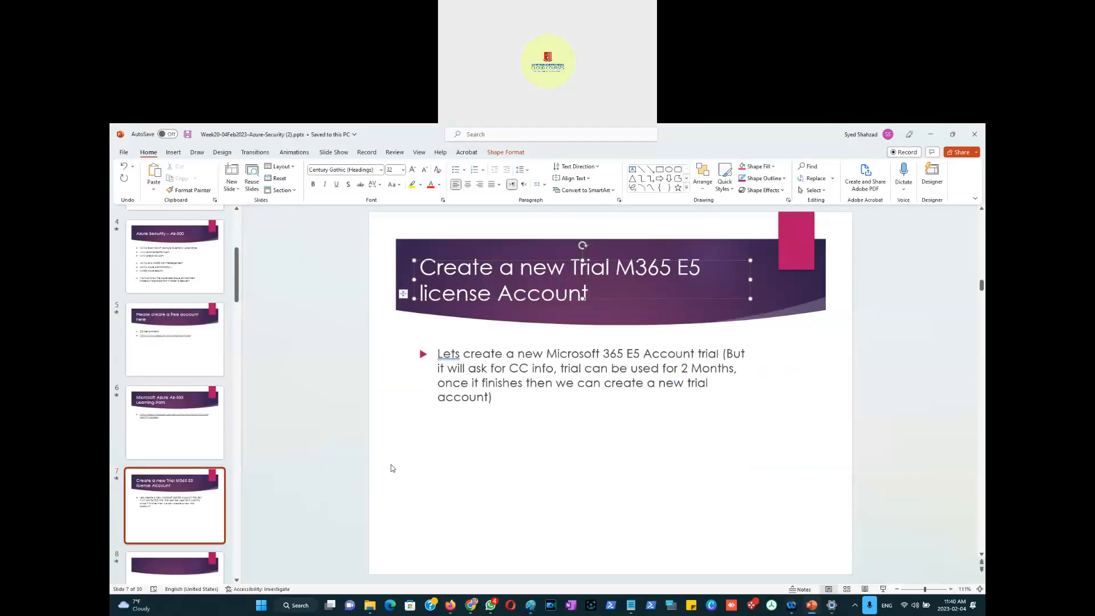
left_click(503, 401)
key("Return")
type("Free trial Account creation URL https://signup.microsoft.com/get-started/signup?products=2ef55228-927f-4abc-ac51-befd4cdcd850&culture=en-ca&country=CA&ali=1")
key("space")
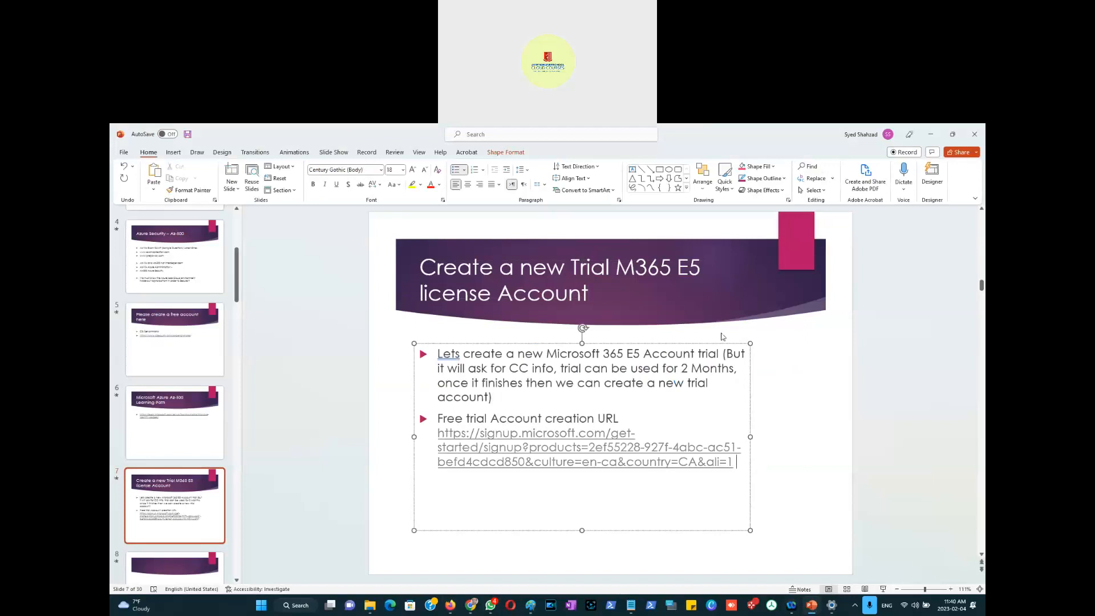
Step: Switch back to Firefox, submit the e-mail address in the Office 365 E5 Trial form and continue to account setup
key("alt+Tab")
key("alt+Tab")
left_click(350, 367)
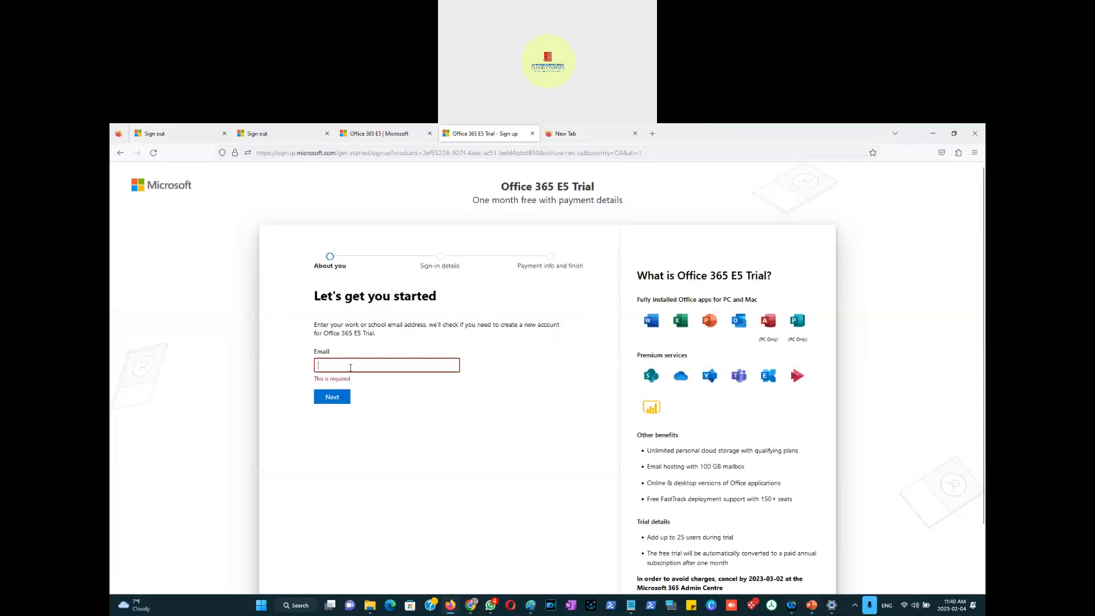
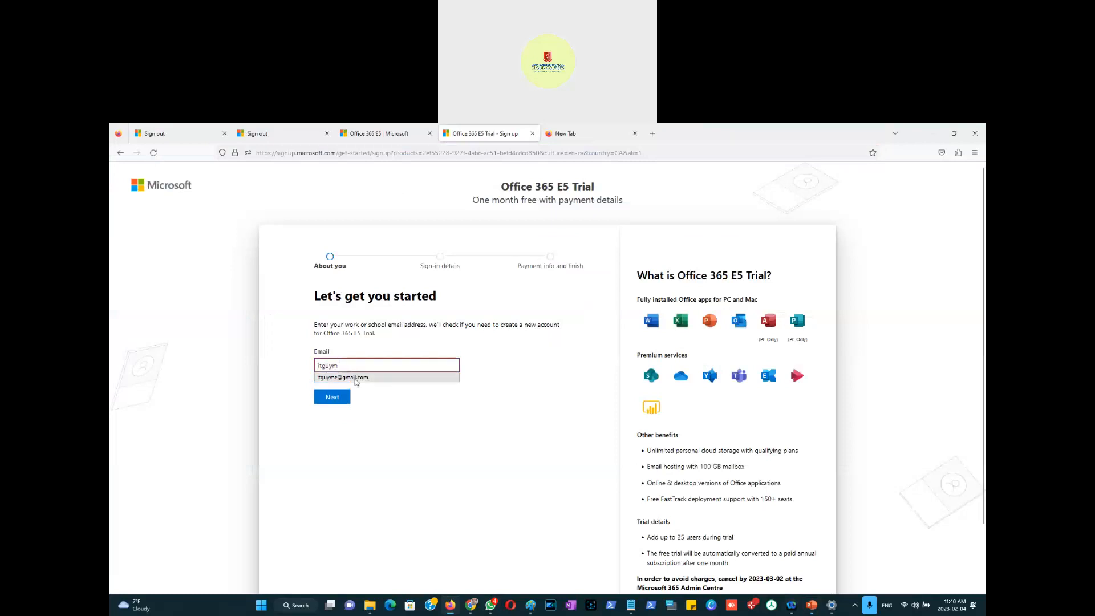
left_click(355, 379)
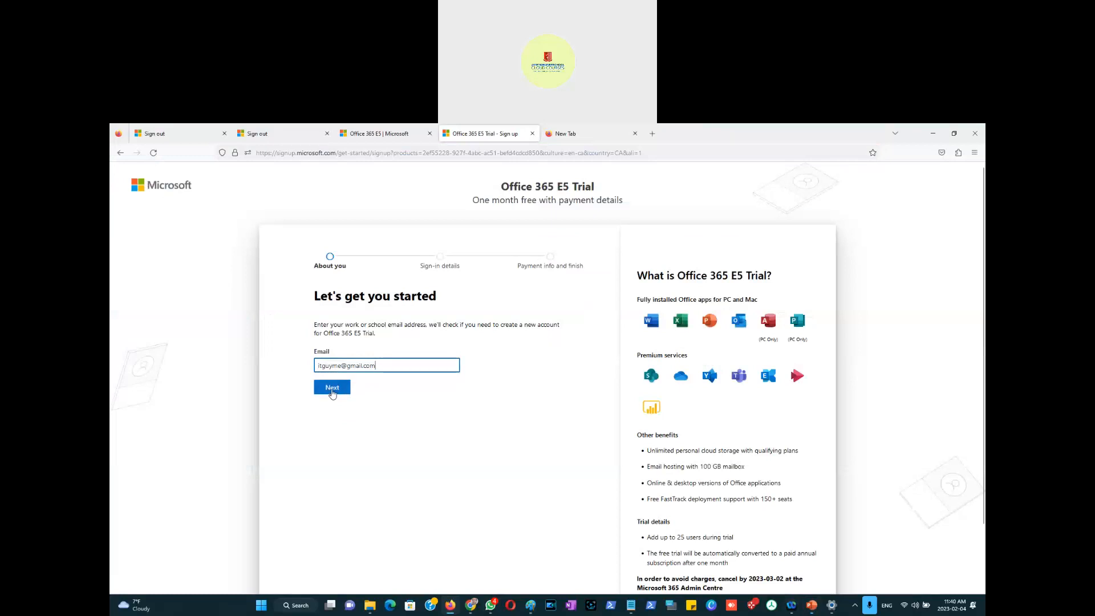
left_click(333, 391)
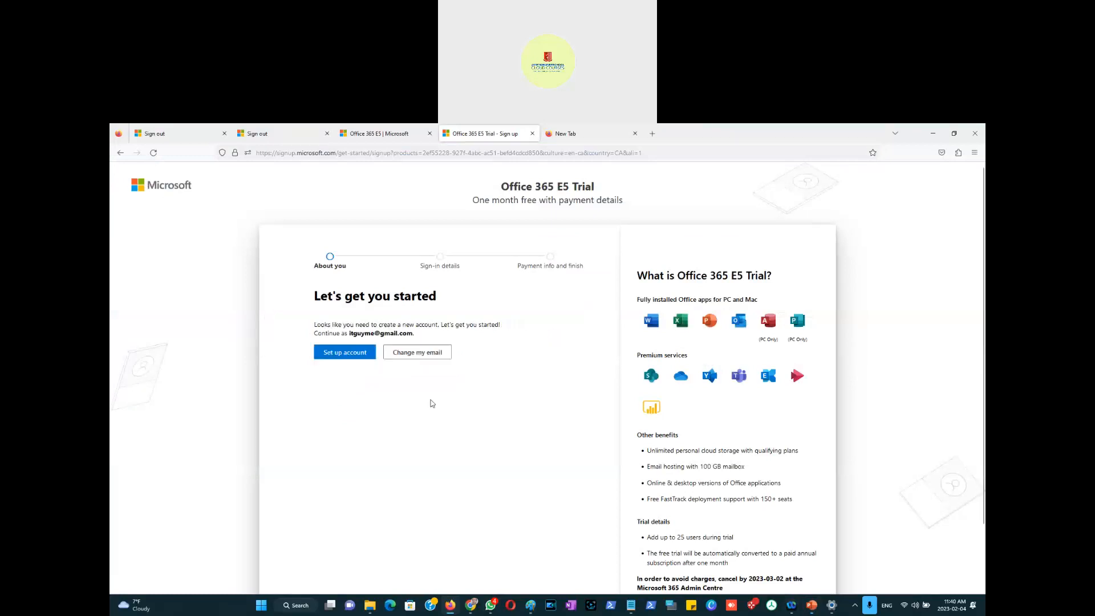
left_click(343, 358)
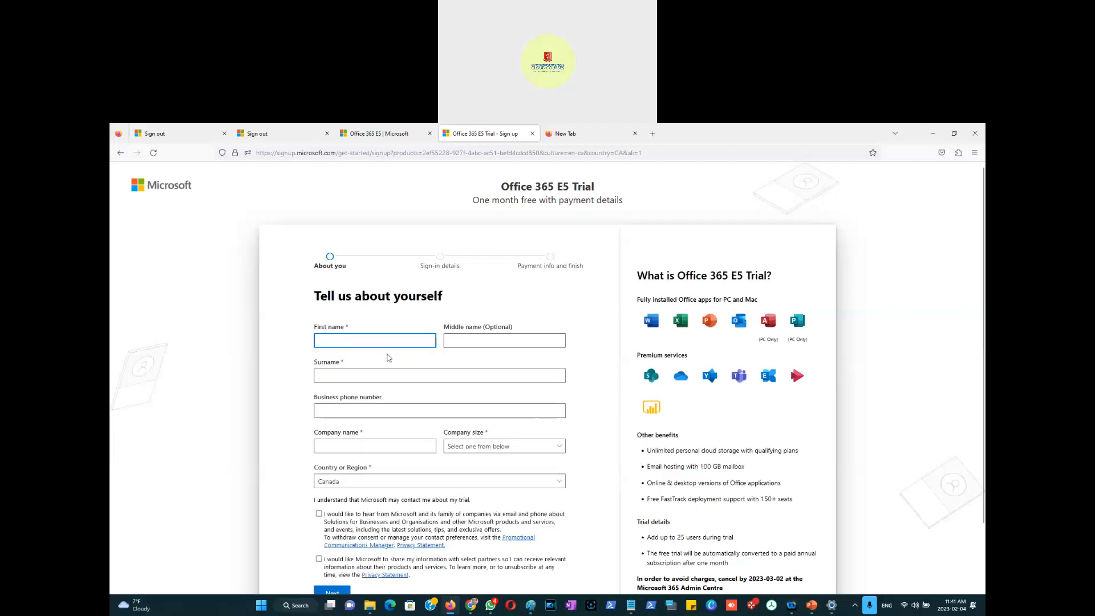
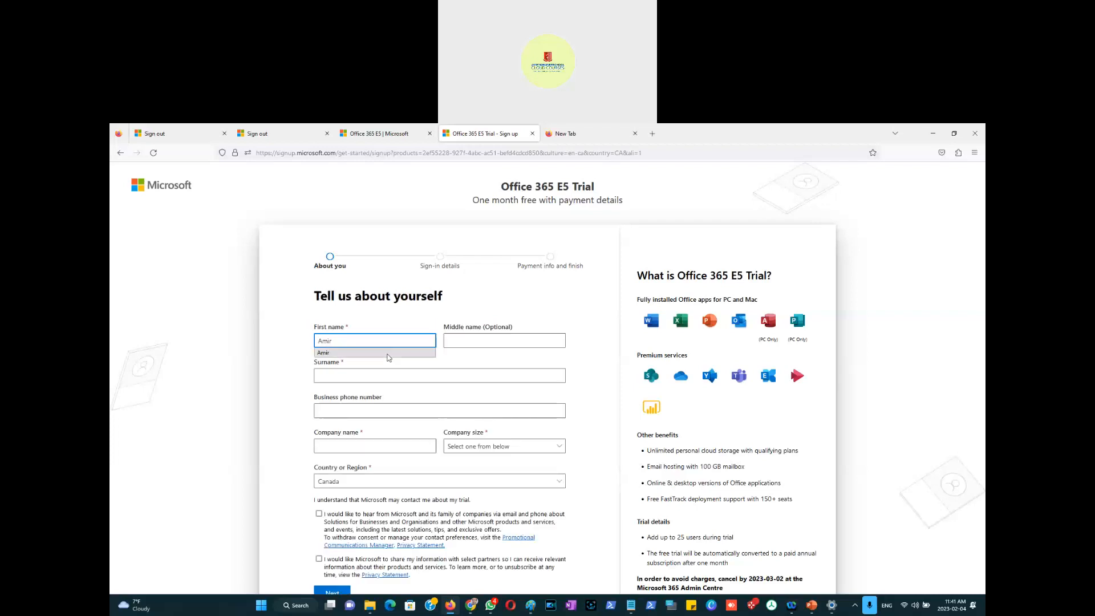
Step: Fill in the account holder's first name, surname and business phone number in the Office 365 E5 Trial form
key("Tab")
key("Tab")
key("Tab")
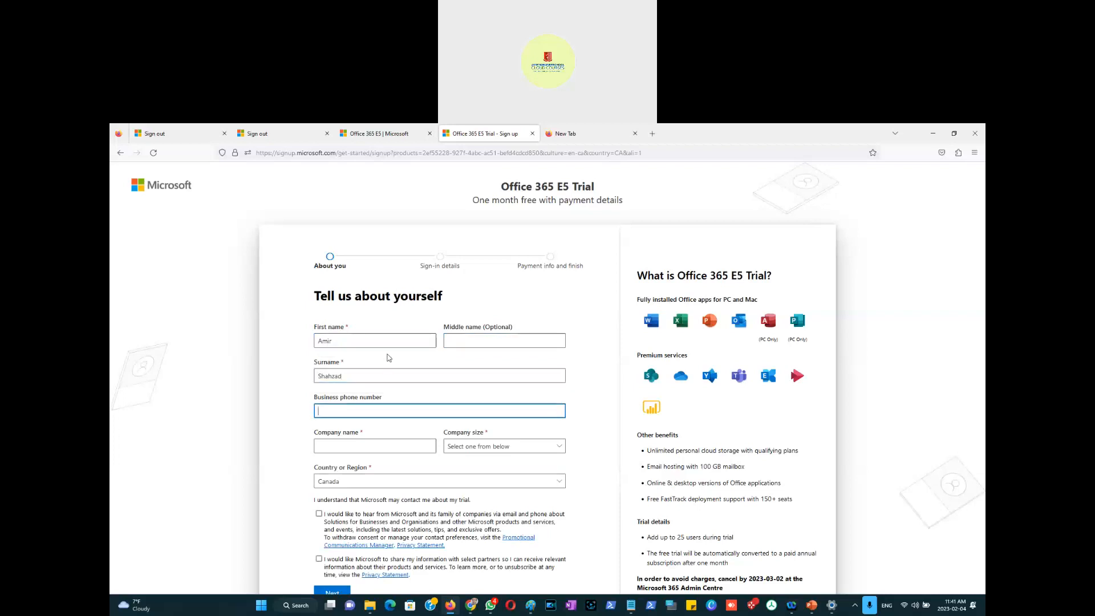
type("6")
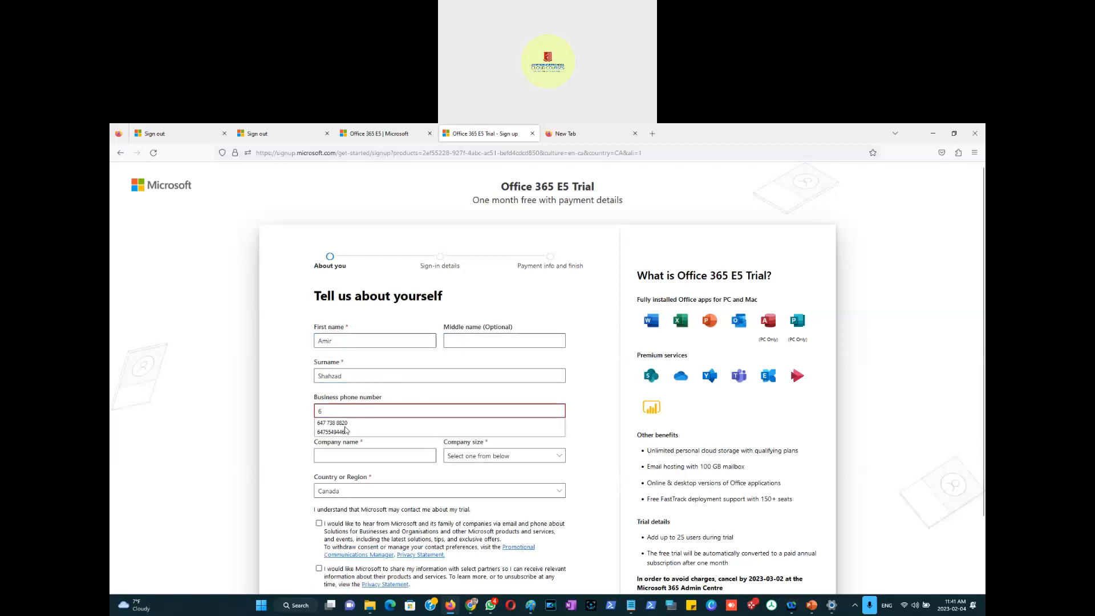
left_click(344, 433)
Step: Enter "Cloud Engineers Academy" as the company name with a company size of 1 person and submit the details
left_click(350, 445)
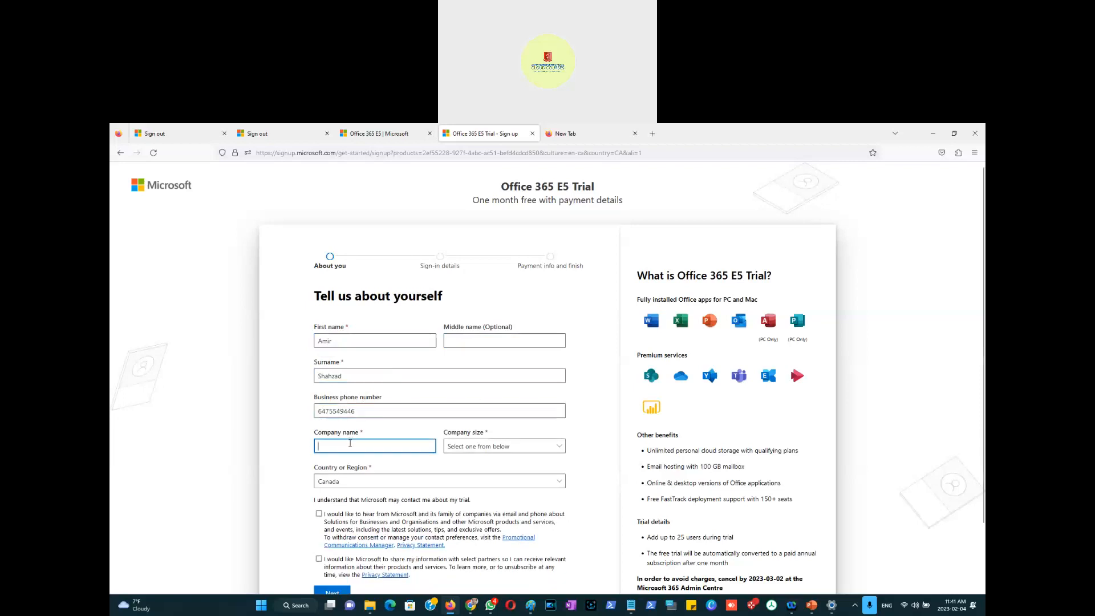
type("Cloud Engineers Academy")
key("Tab")
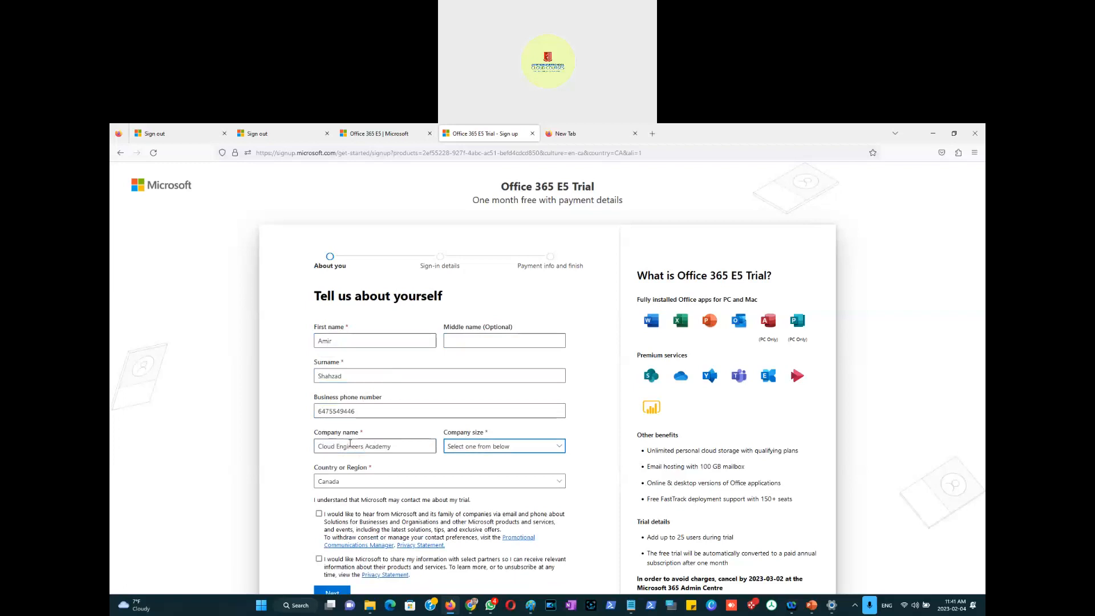
key("Down")
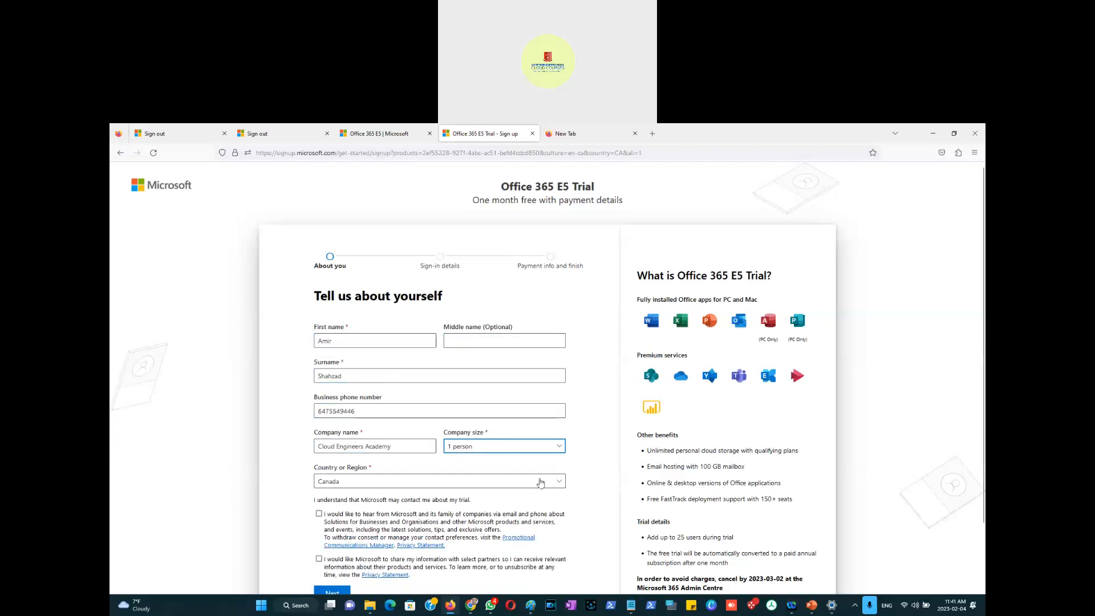
scroll(570, 503, "down", 2)
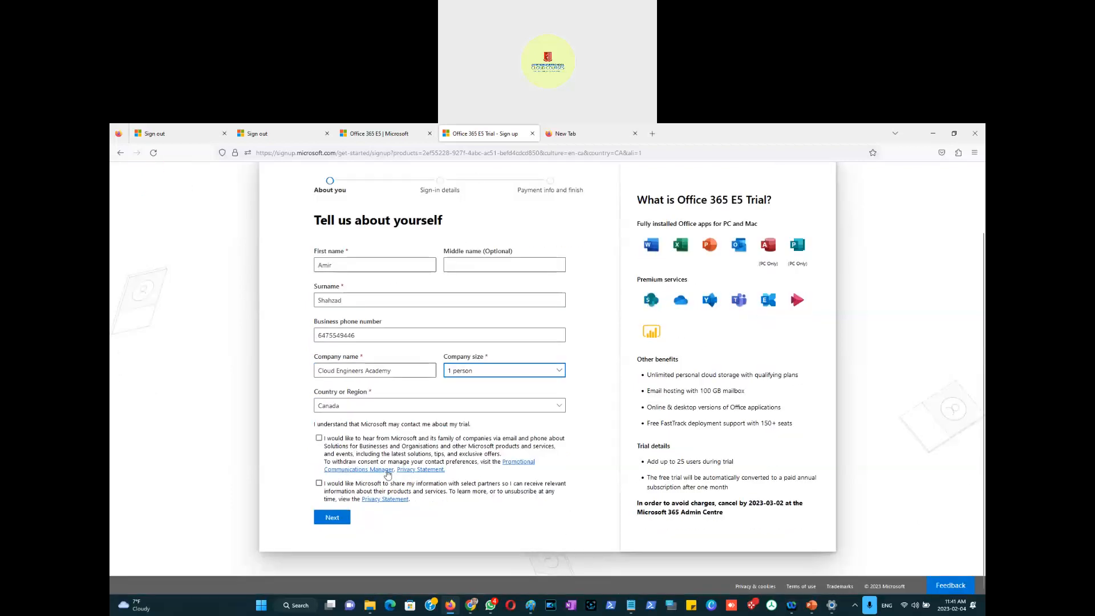
left_click(333, 519)
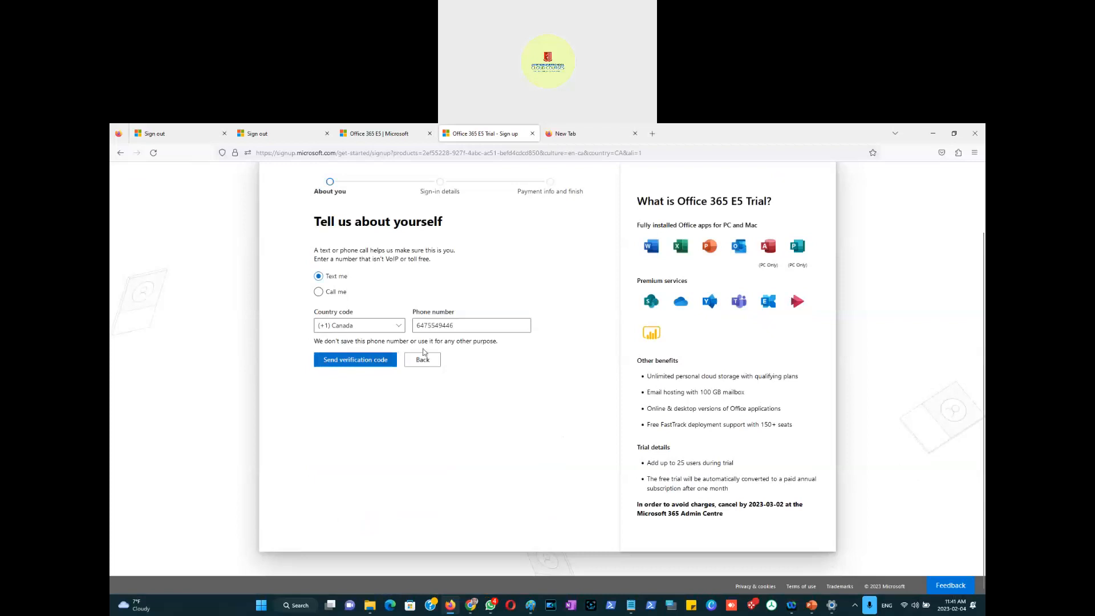
Step: Request a verification code by text message, enter the code and verify it
left_click(355, 365)
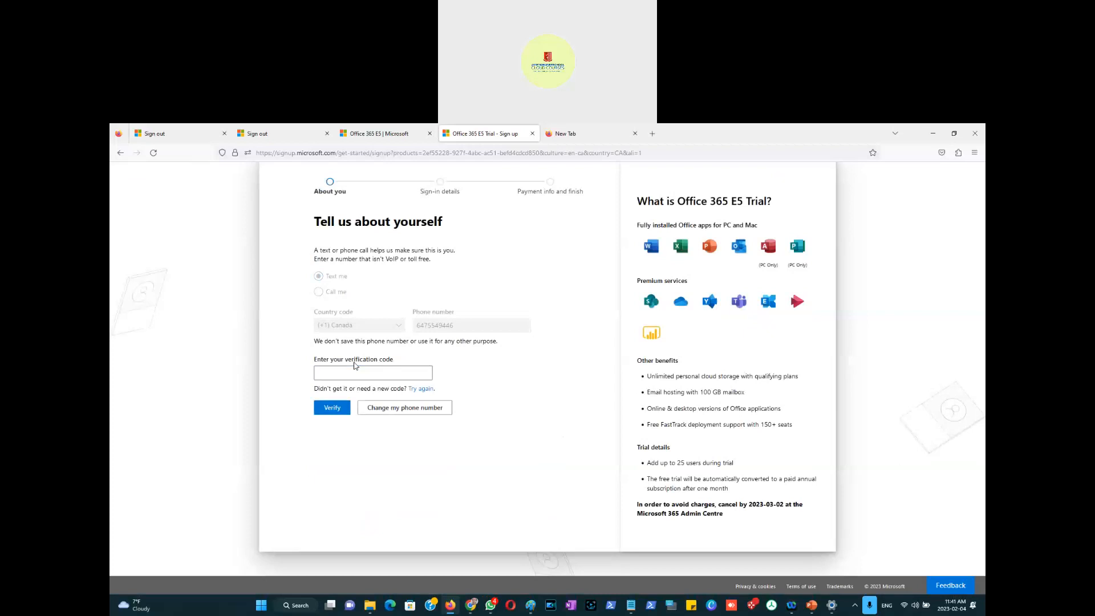
left_click(378, 373)
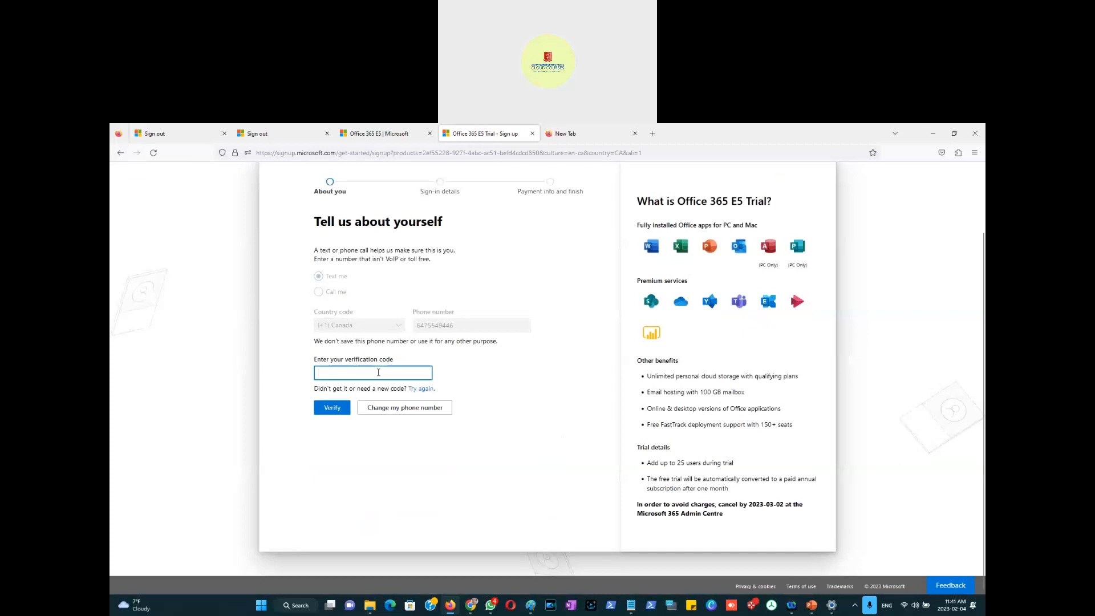
left_click(345, 413)
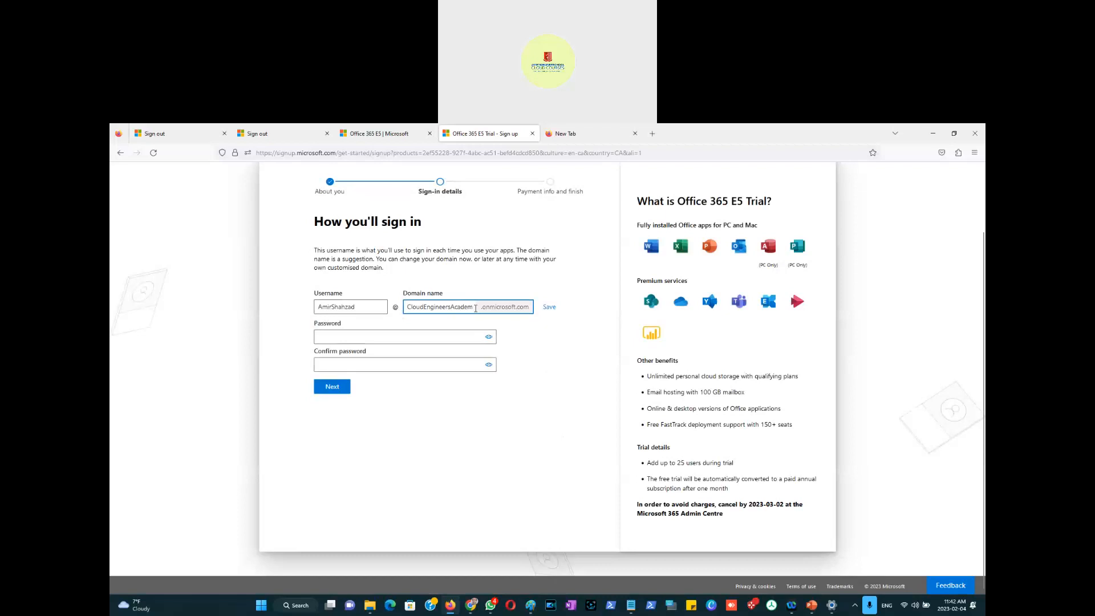
Step: Replace the suggested onmicrosoft.com domain name with "CEAJalaybi"
double_click(454, 307)
type("y260")
key("BackSpace")
key("BackSpace")
key("BackSpace")
key("BackSpace")
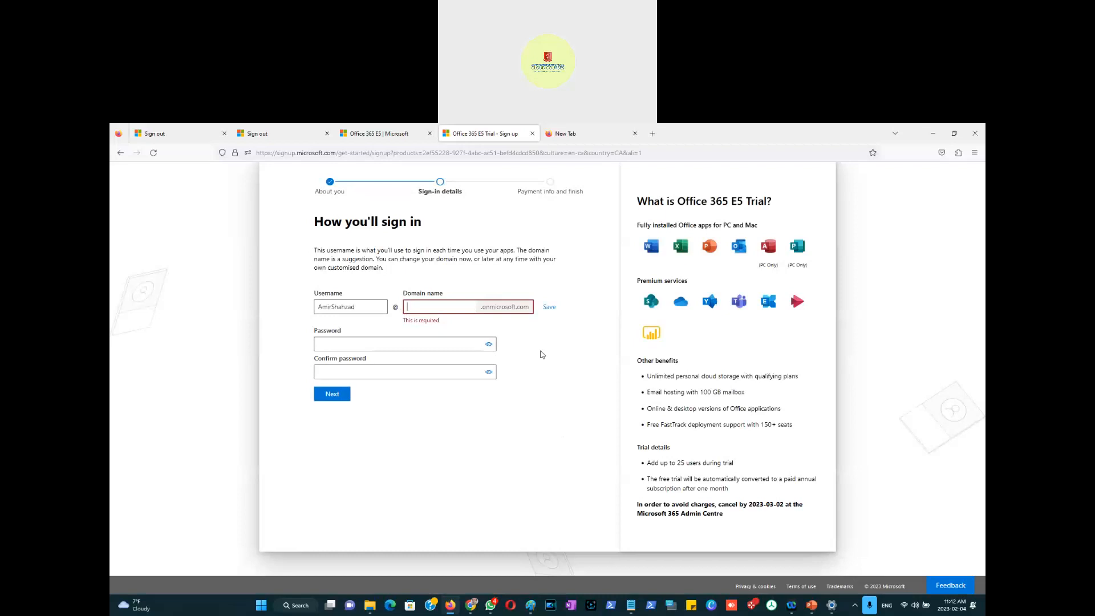
type("CEA")
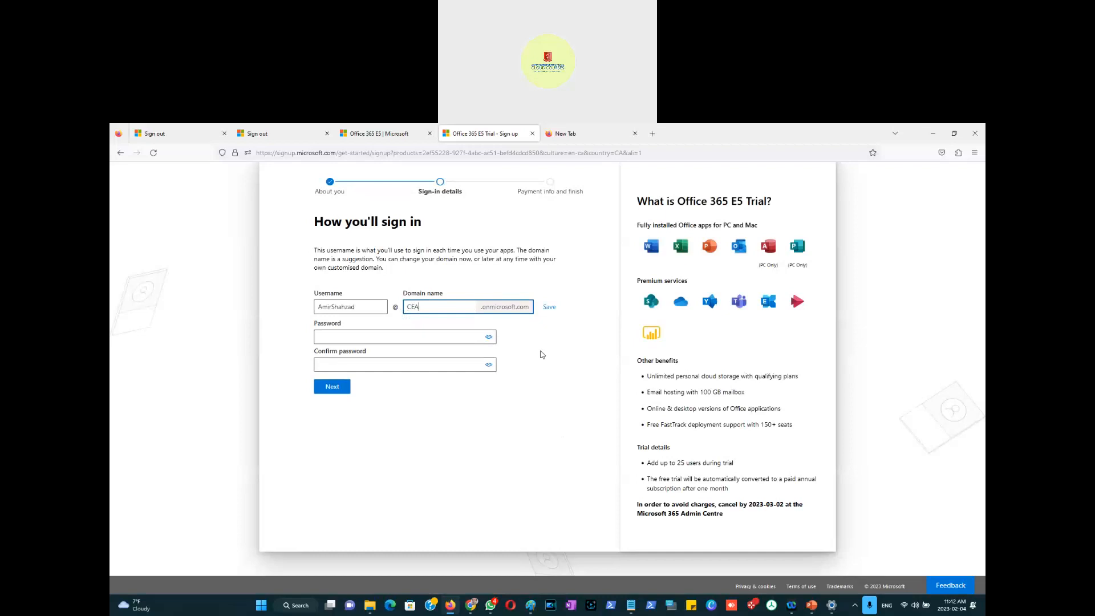
type("Jalybi")
left_click(428, 307)
type("a")
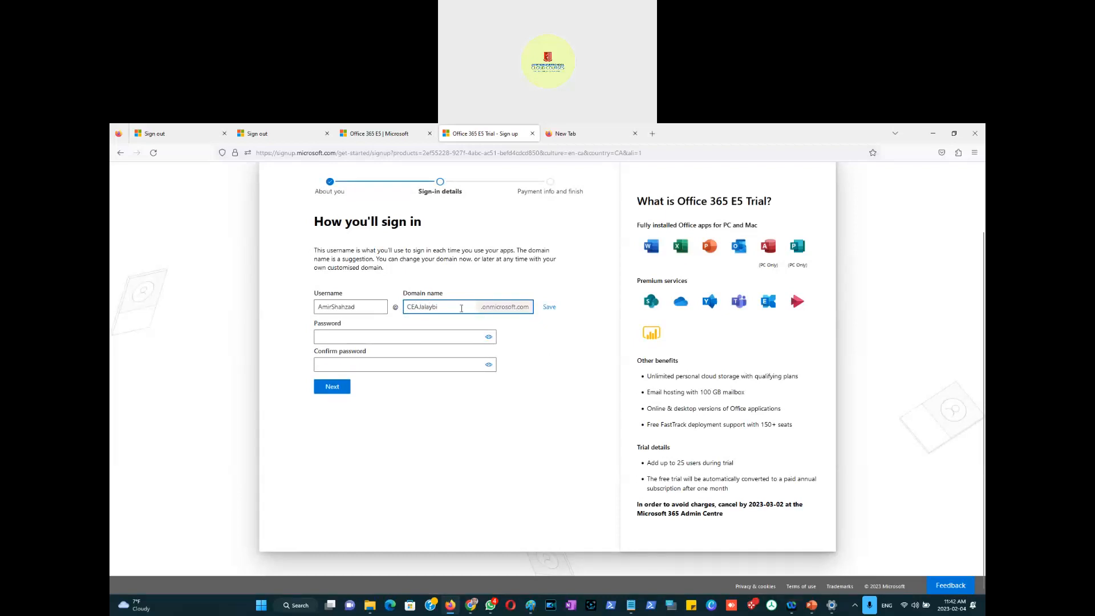
Step: Copy "Jalaybi" from the domain name, search the web for it in a new browser tab, and return to the trial sign-up
left_click_drag(447, 307, 420, 307)
key("ctrl+c")
left_click(653, 133)
key("ctrl+v")
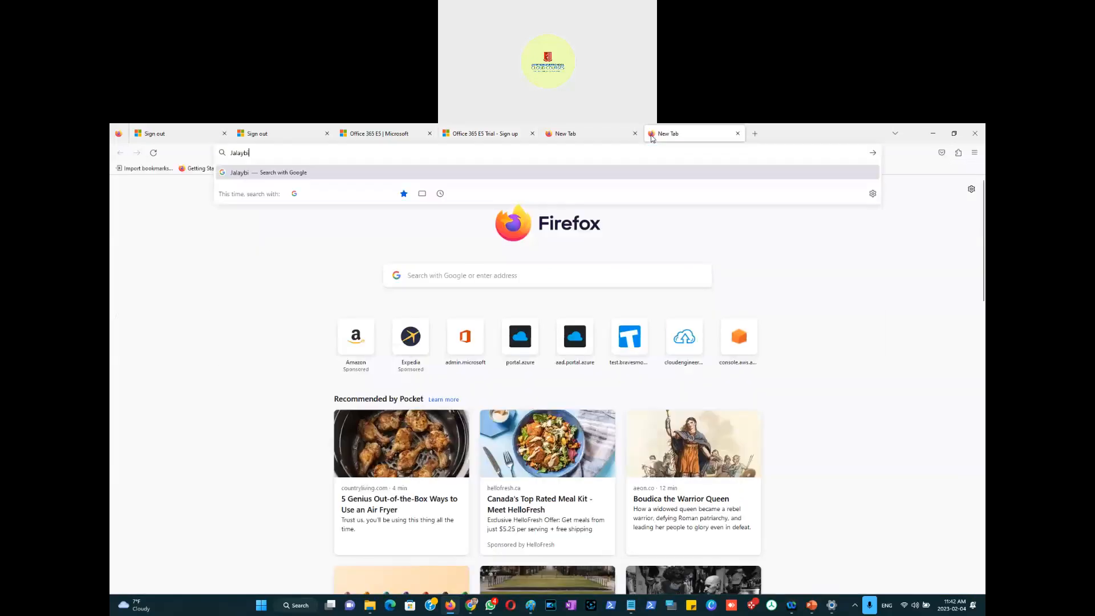
key("Return")
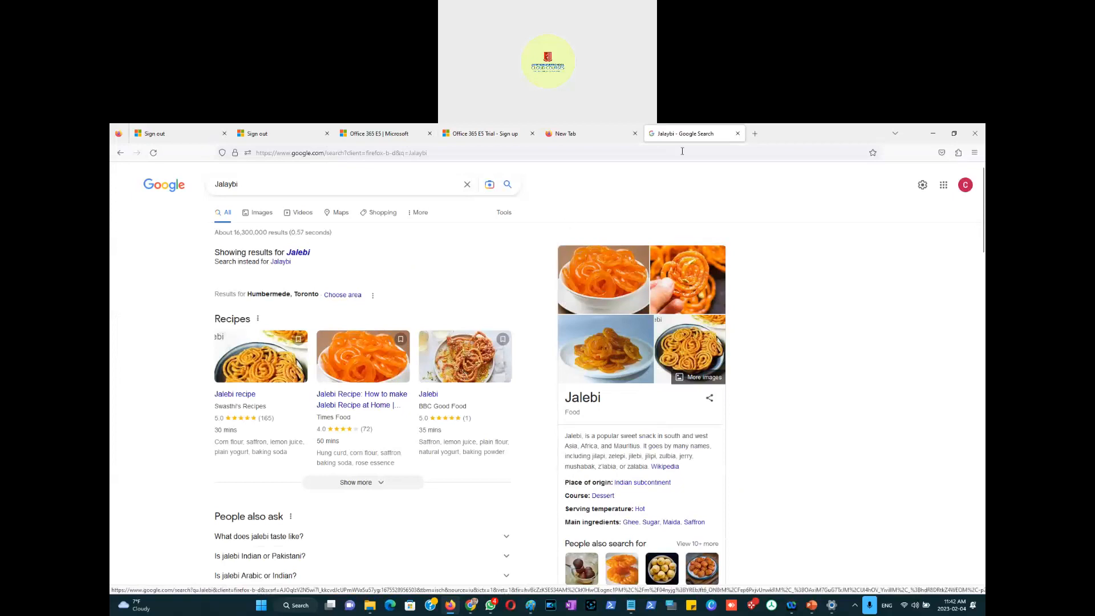
left_click(377, 134)
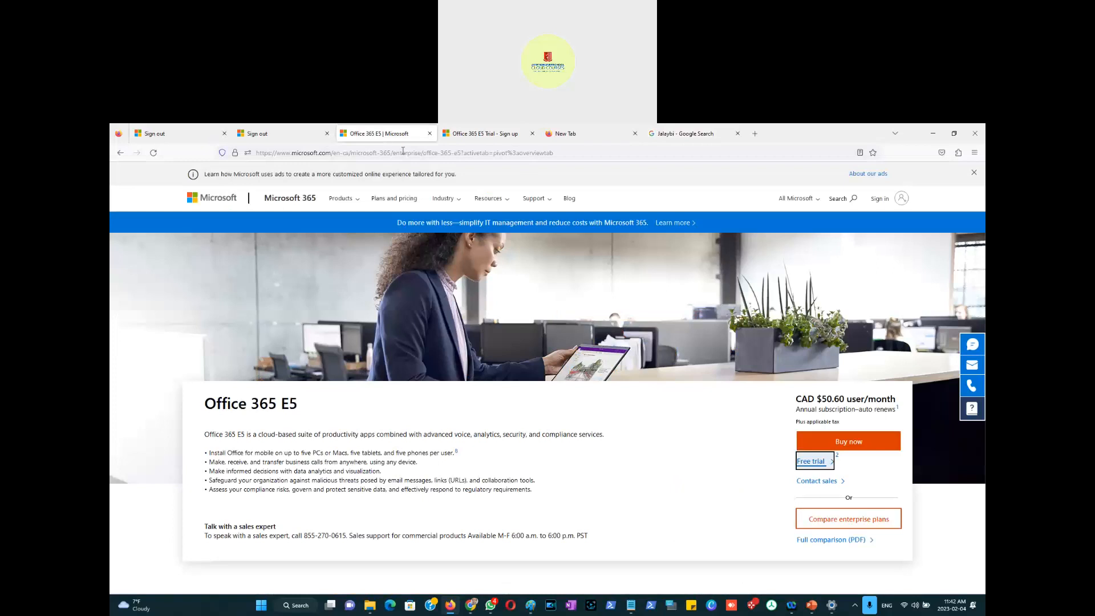
left_click(737, 134)
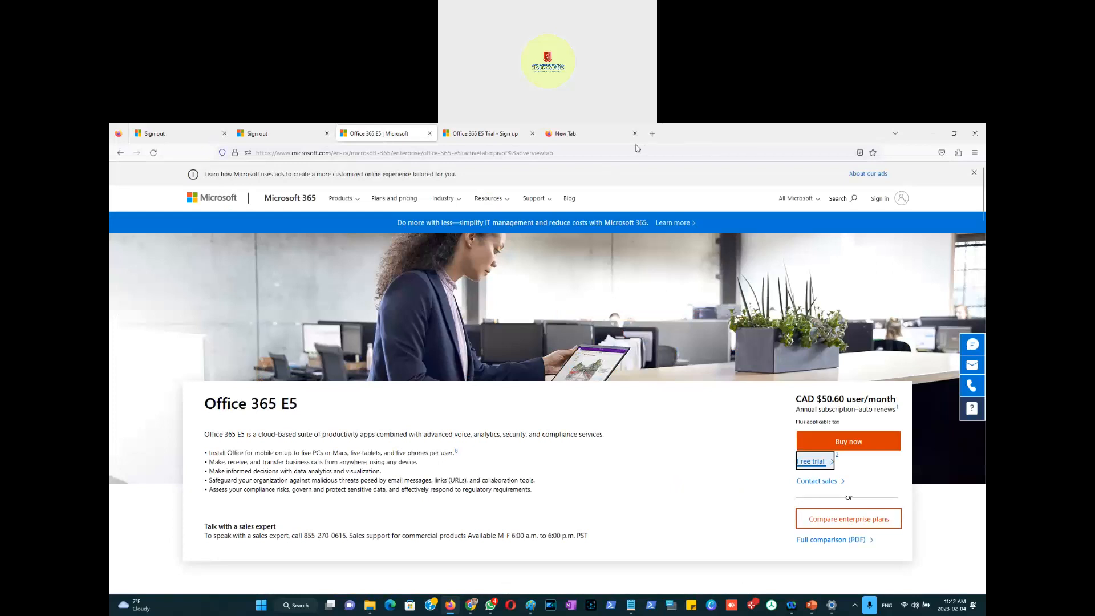
left_click(596, 138)
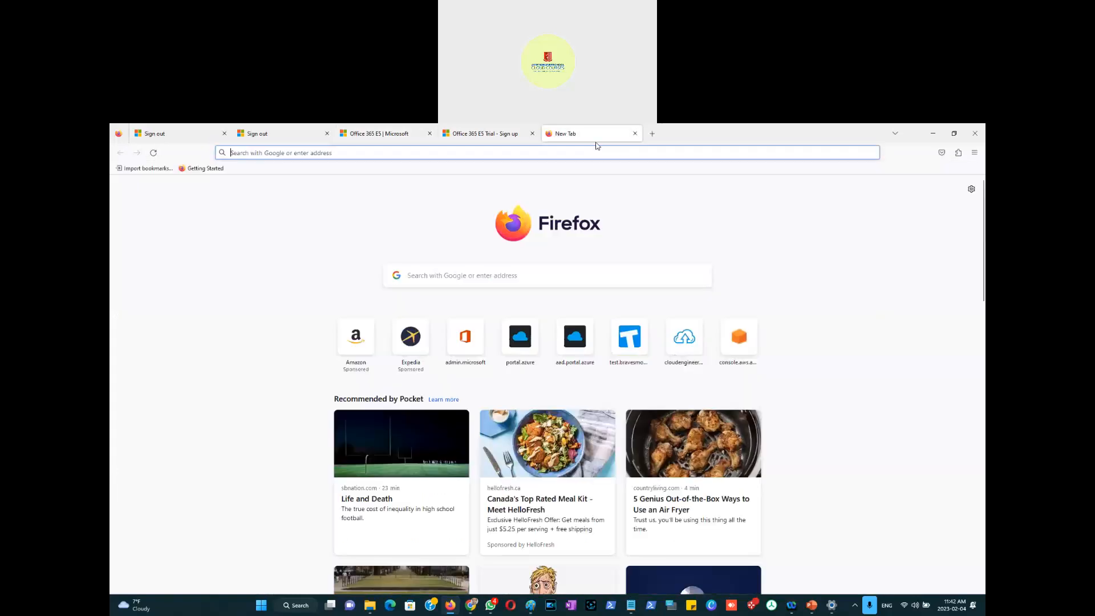
left_click(488, 135)
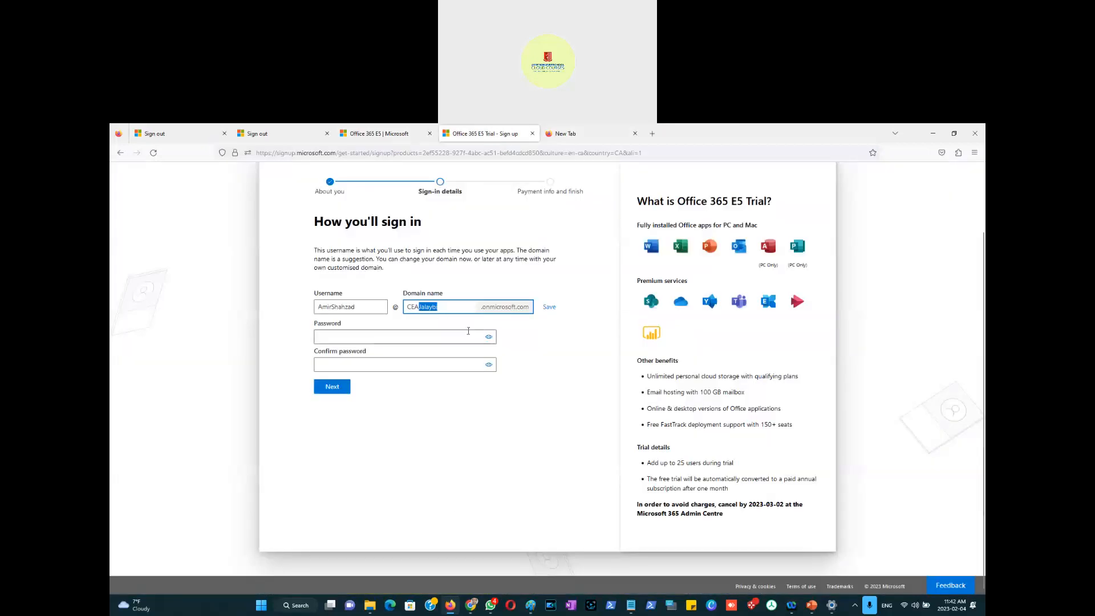
Step: Extend the domain name to "CEAJalaybi04Feb2023"
left_click(449, 309)
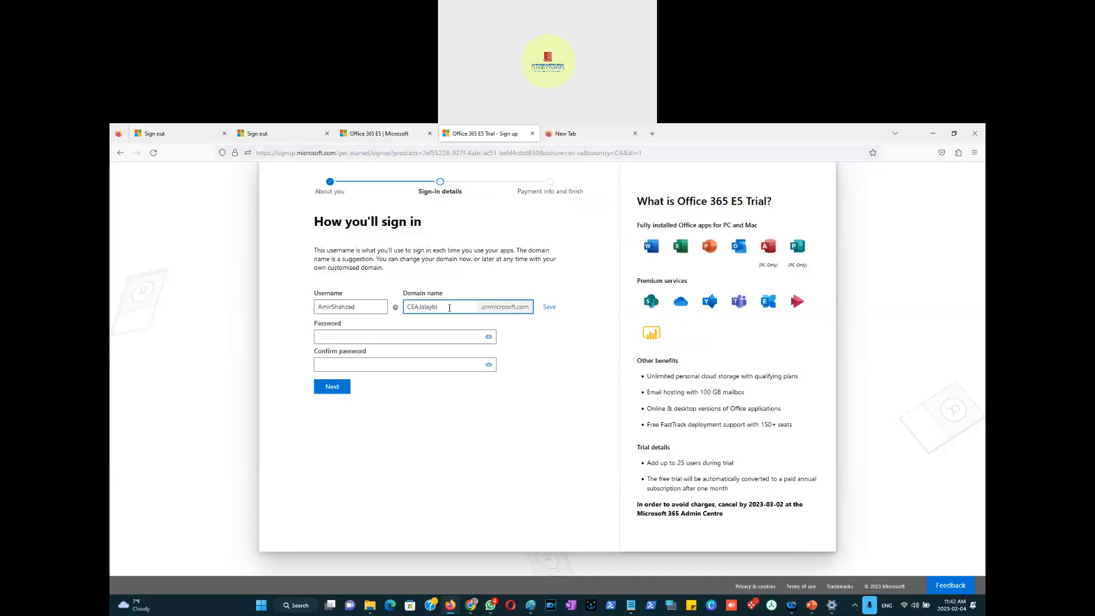
type("04F8")
type("b2023")
Step: Enter and confirm the new account's password, reveal the confirmation to check it, and continue to the payment stage
left_click(340, 337)
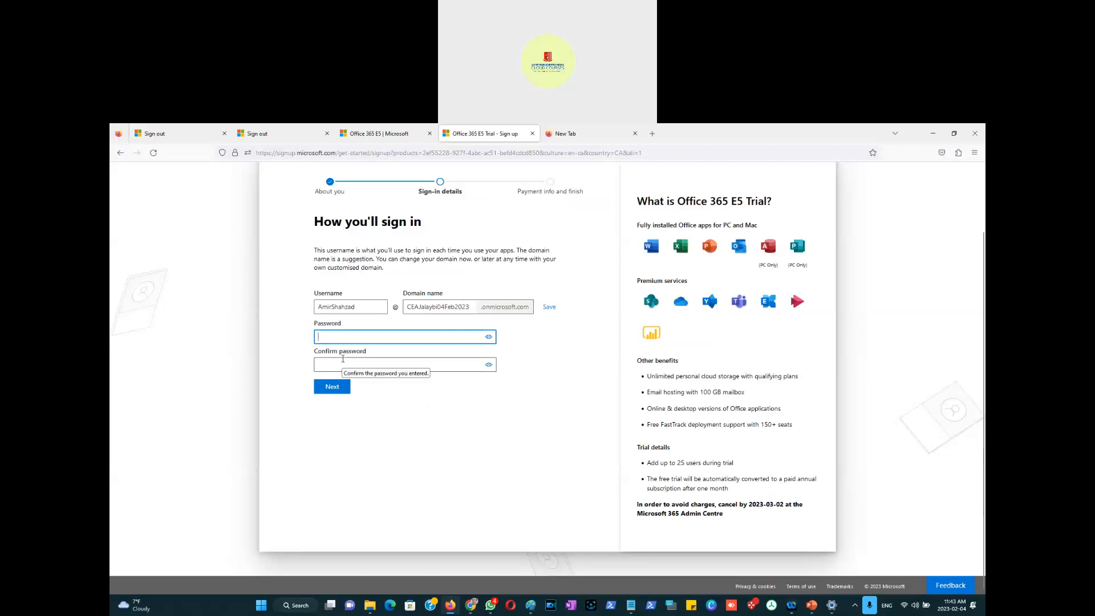
type("*********")
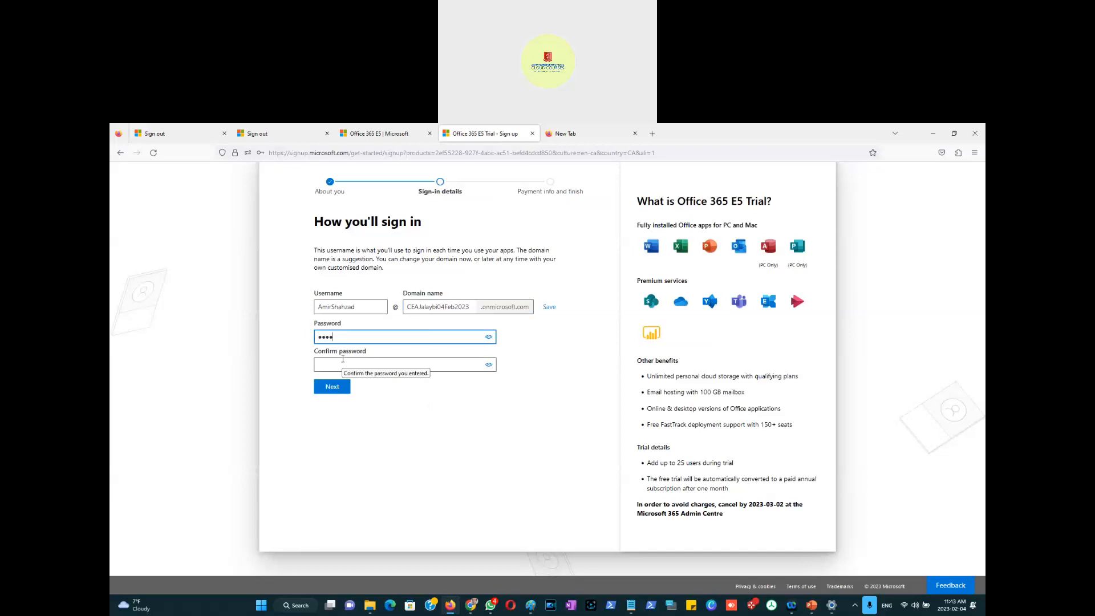
type("***")
left_click(343, 365)
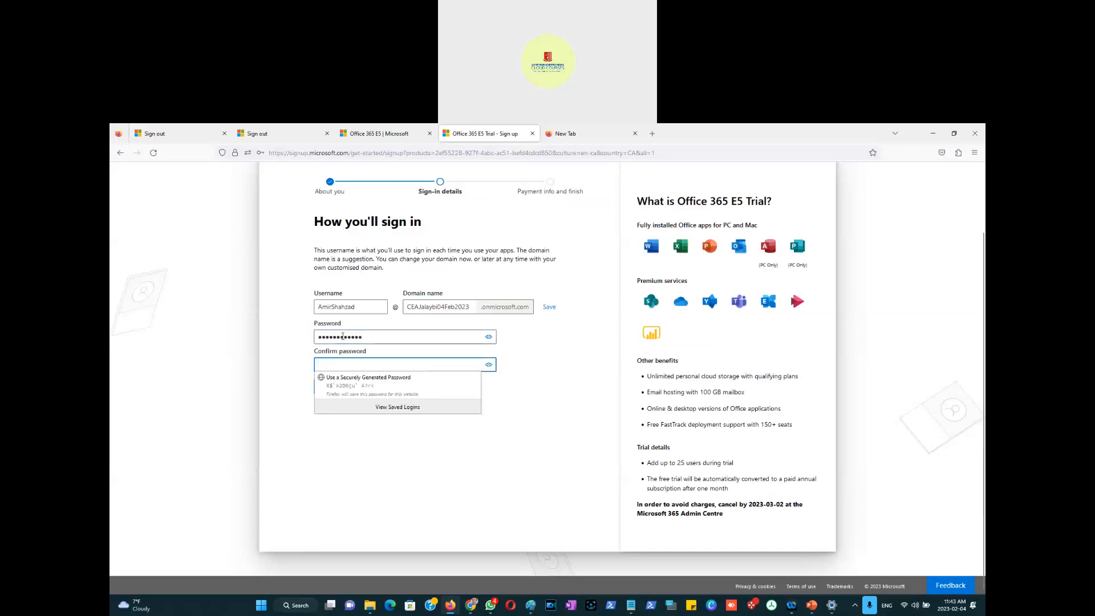
type("************")
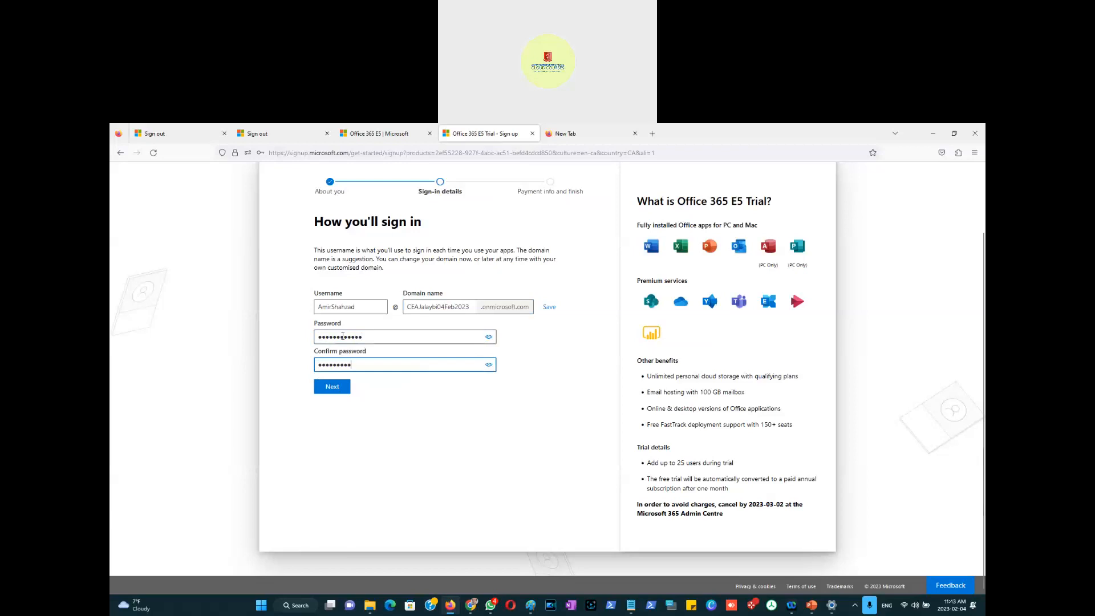
left_click(489, 365)
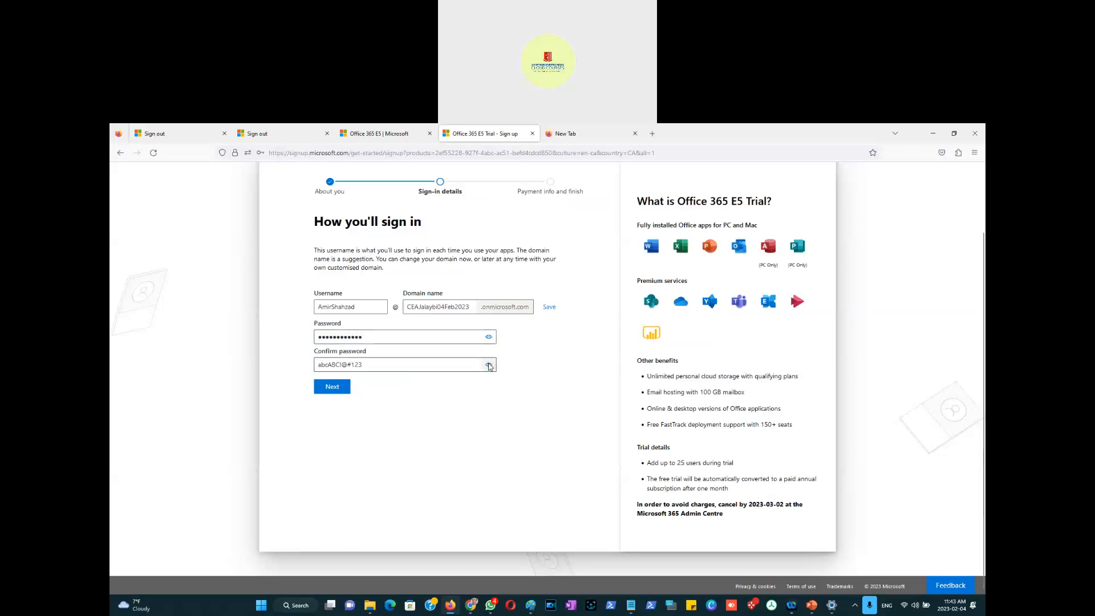
left_click(332, 387)
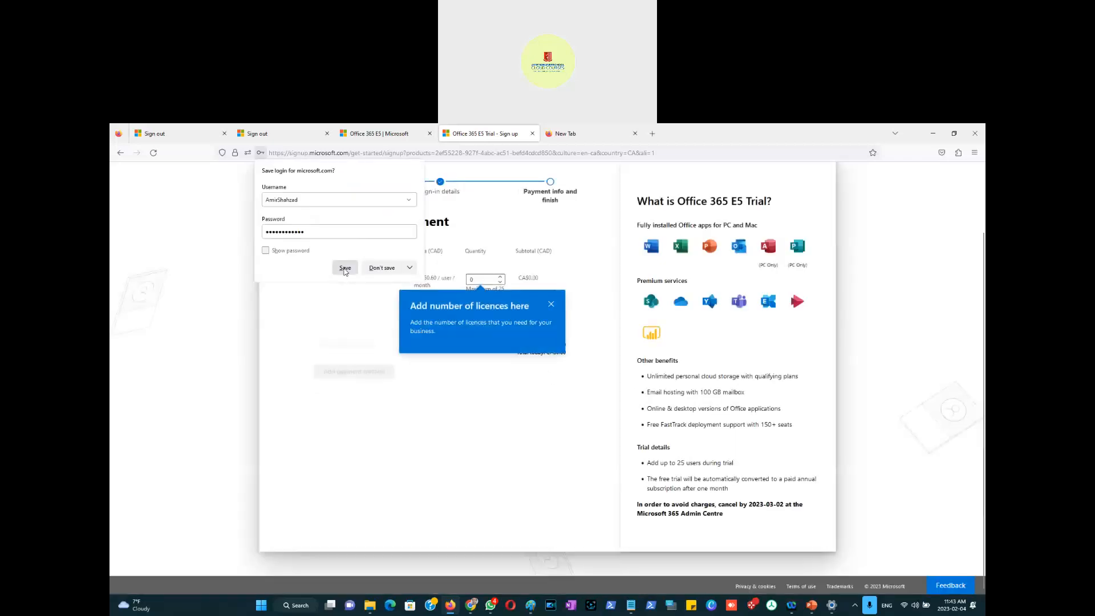
Step: Save the new login in the browser and dismiss the hint about adding the number of licences
left_click(345, 269)
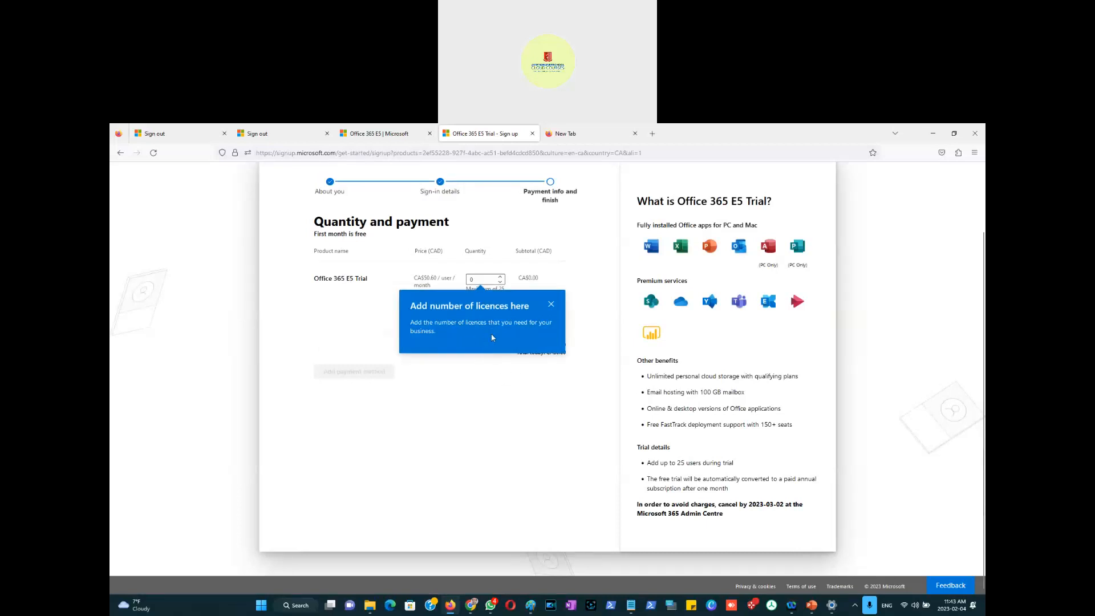
left_click(552, 305)
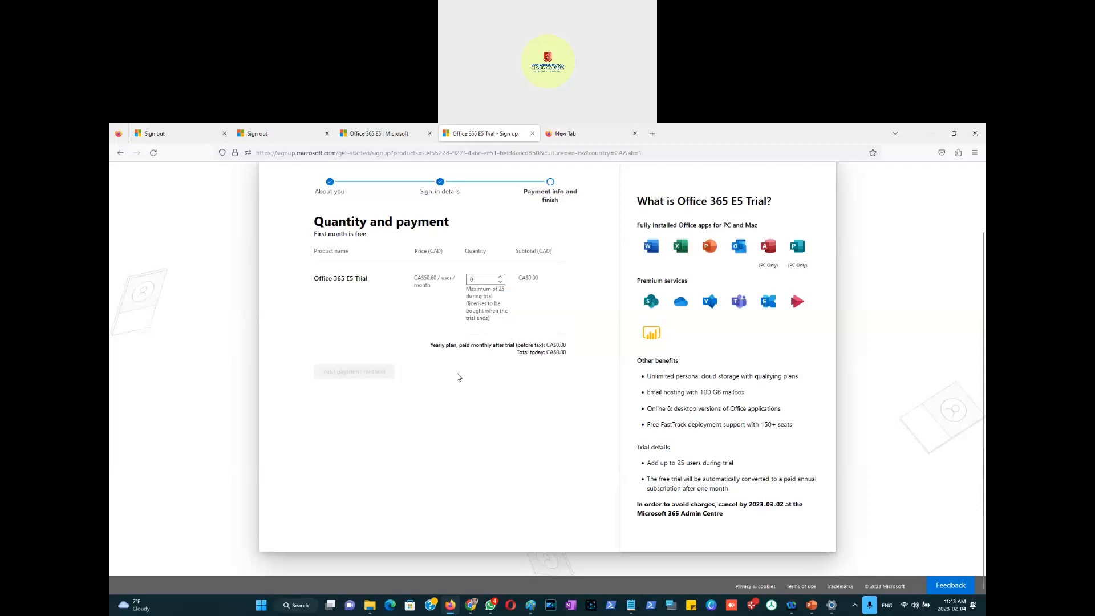
Step: Try an Office 365 E5 Trial licence quantity of 2
left_click(472, 279)
key("BackSpace")
left_click(487, 384)
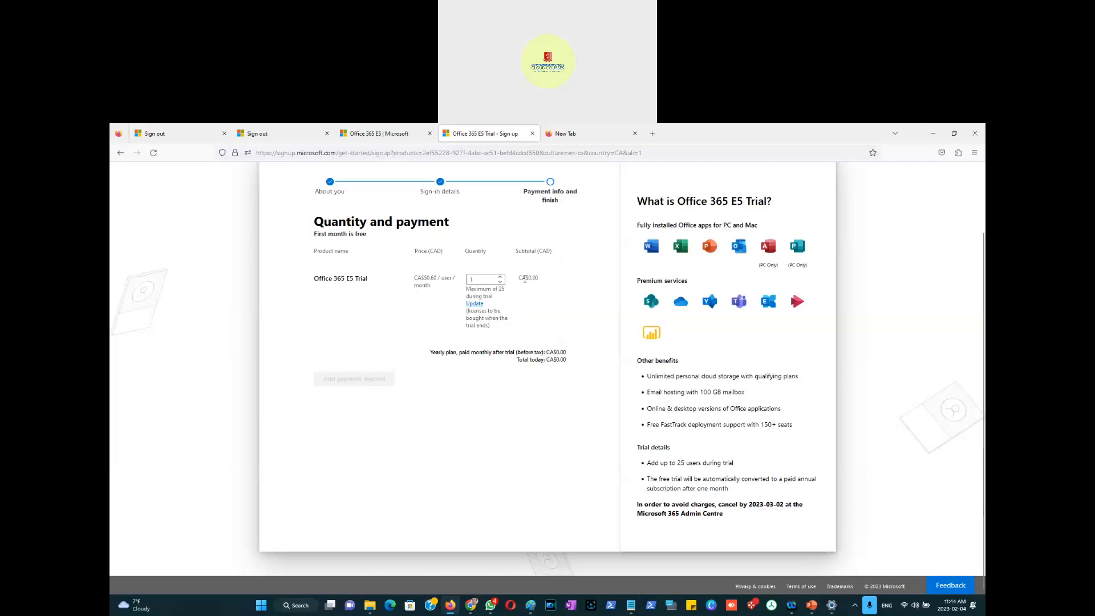
left_click(479, 278)
double_click(484, 278)
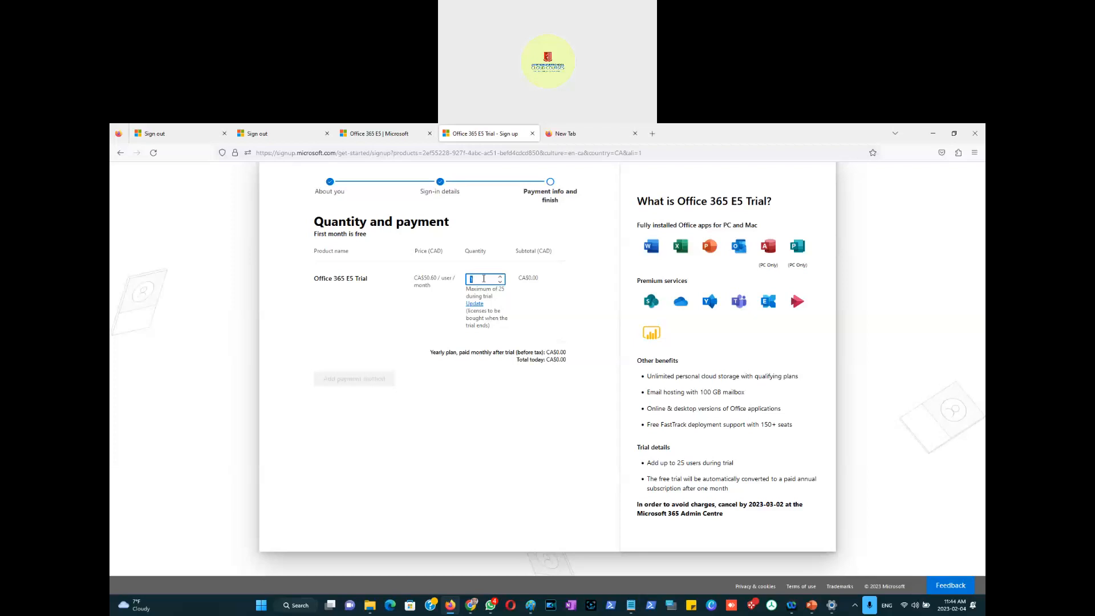
left_click(587, 334)
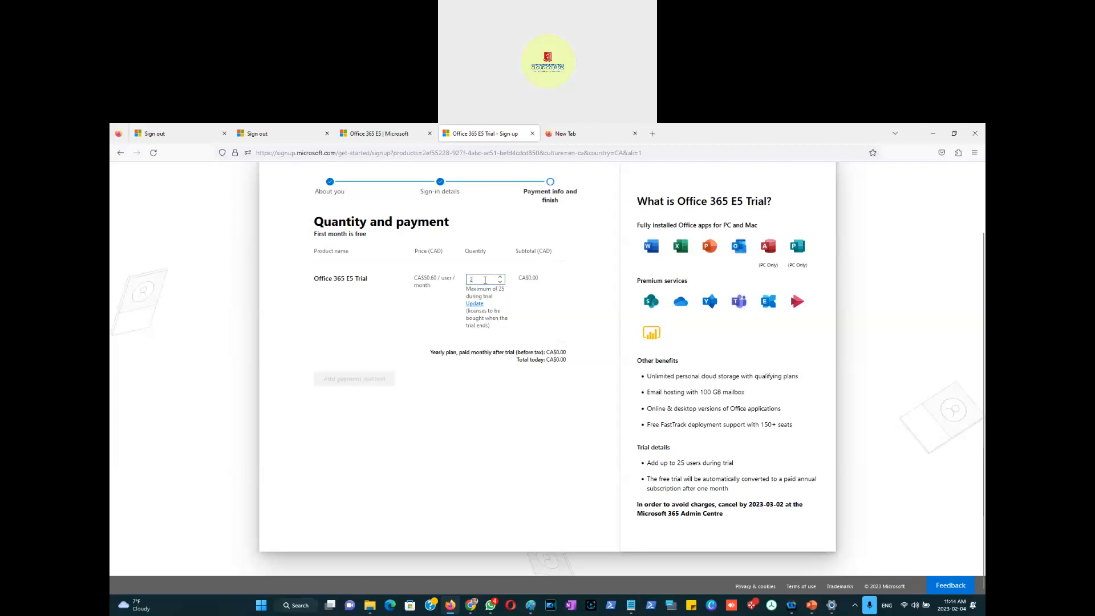
double_click(485, 280)
type("2")
left_click(523, 406)
Step: Set the Office 365 E5 Trial licence quantity to 1 and update the order
left_click(478, 280)
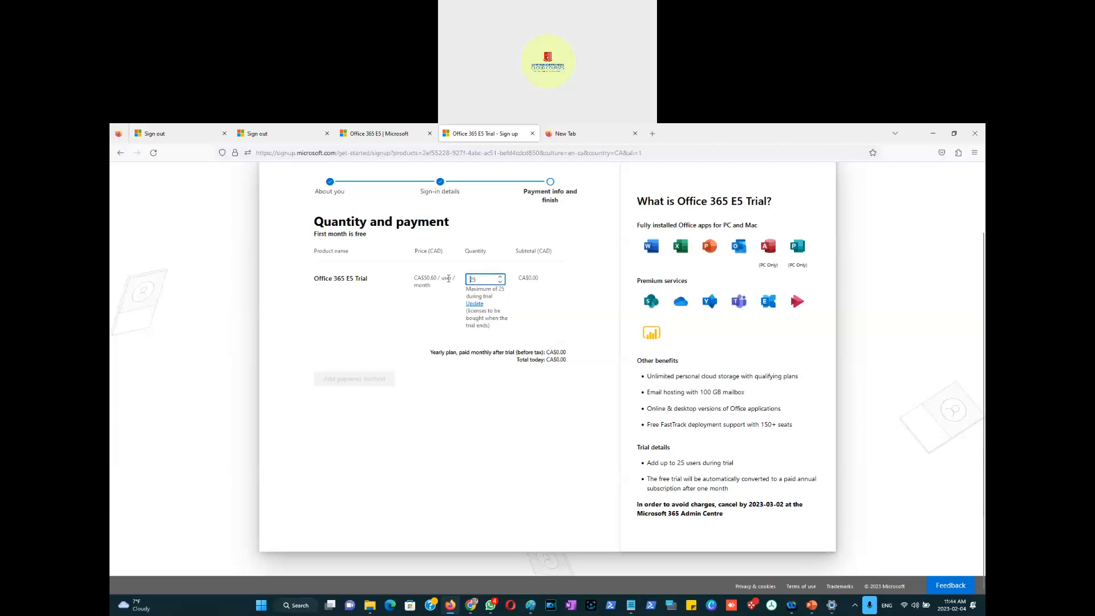
double_click(478, 280)
type("1")
left_click(583, 321)
left_click(474, 304)
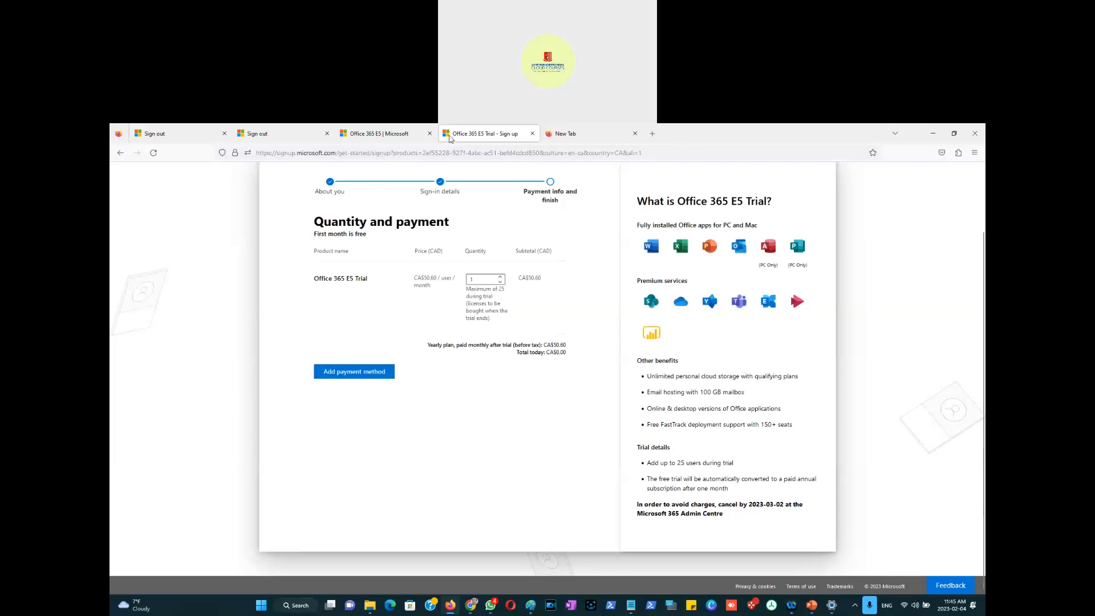
Step: Move the Firefox window off the shared screen to bring PowerPoint slide 7 into view
mouse_move(450, 139)
left_mouse_down()
mouse_move(464, 138)
mouse_move(450, 139)
left_mouse_up()
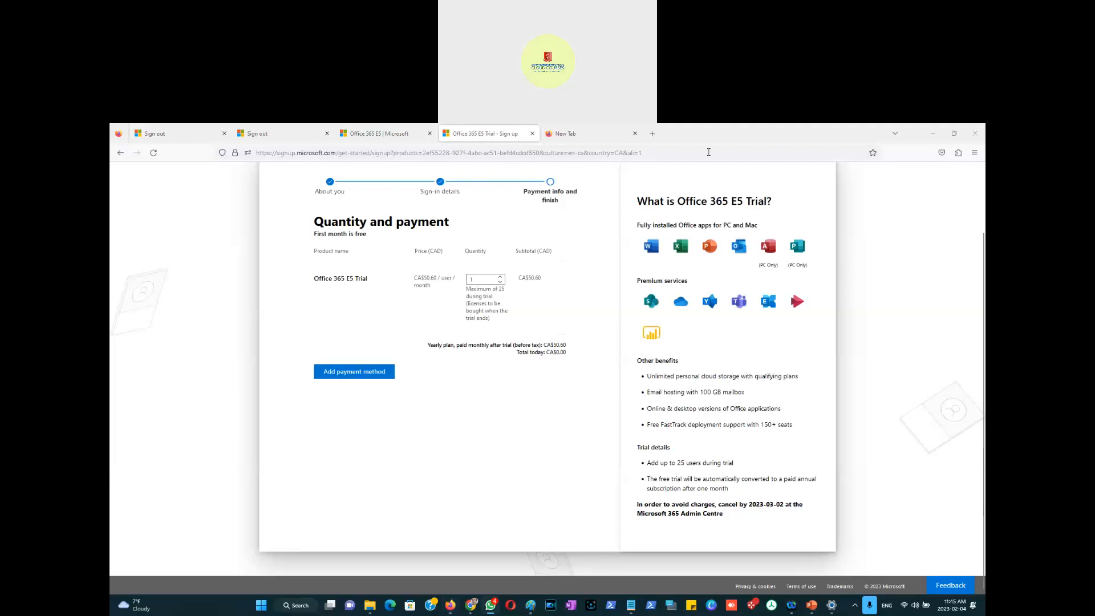
left_click_drag(683, 138, 985, 149)
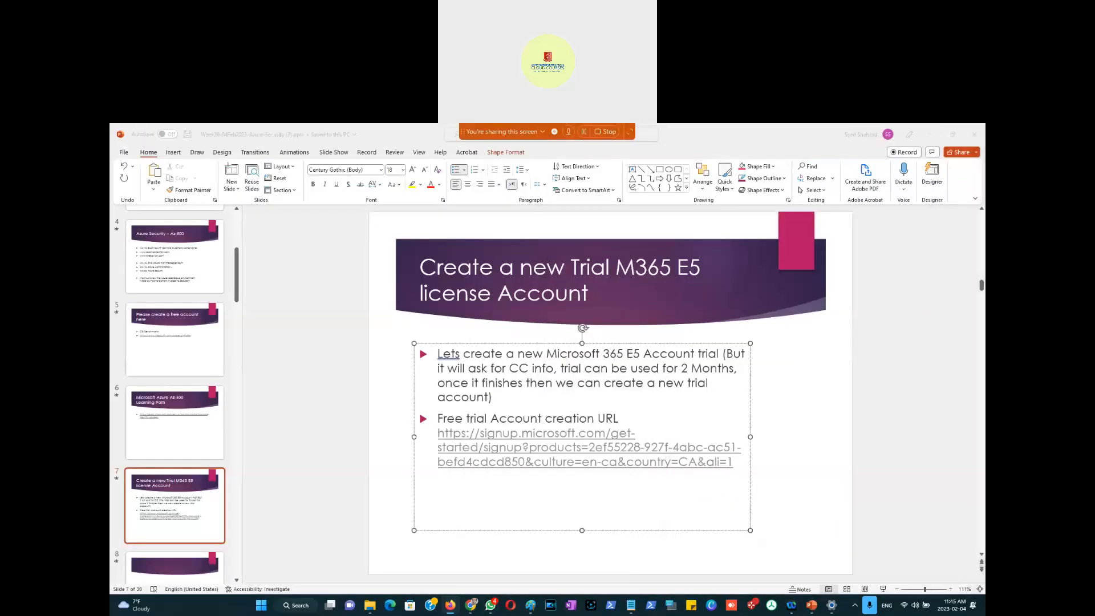
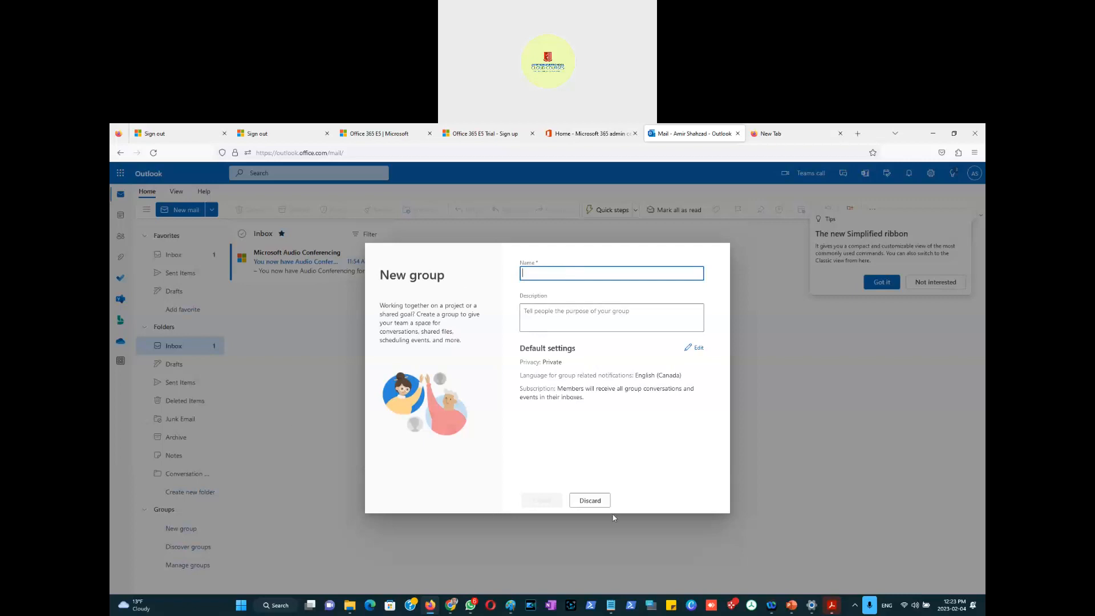
Step: Discard the new group form in Outlook
left_click(589, 501)
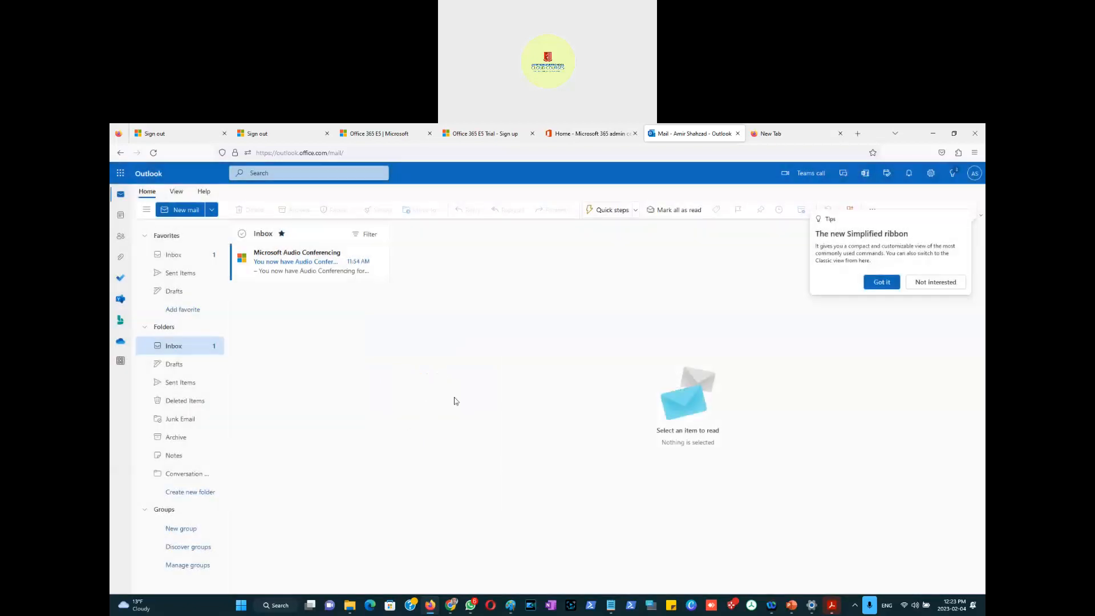
key("alt+Tab")
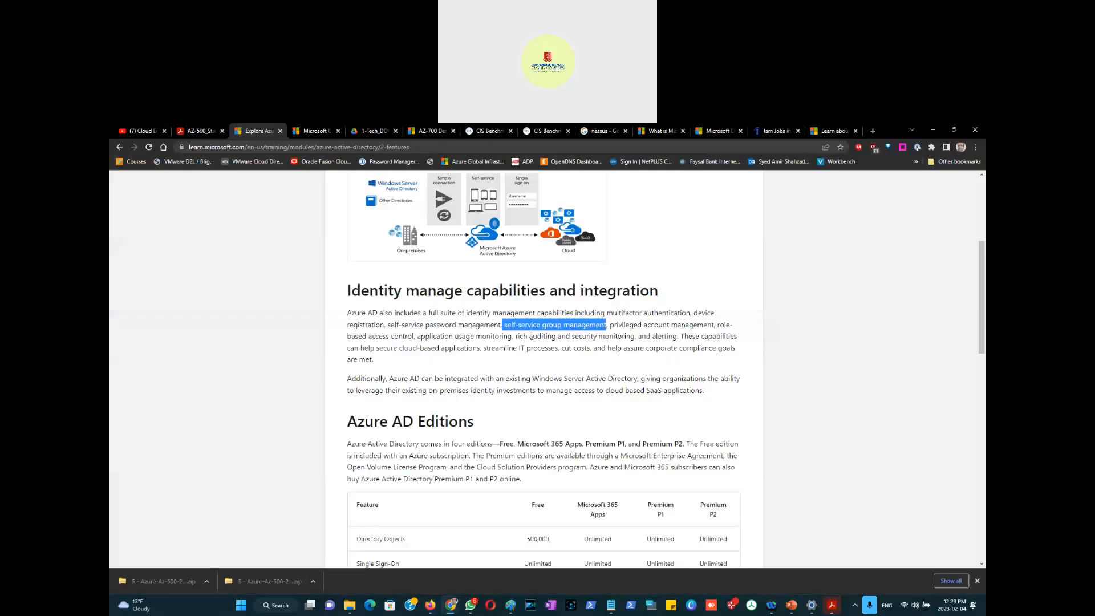
key("alt+Tab")
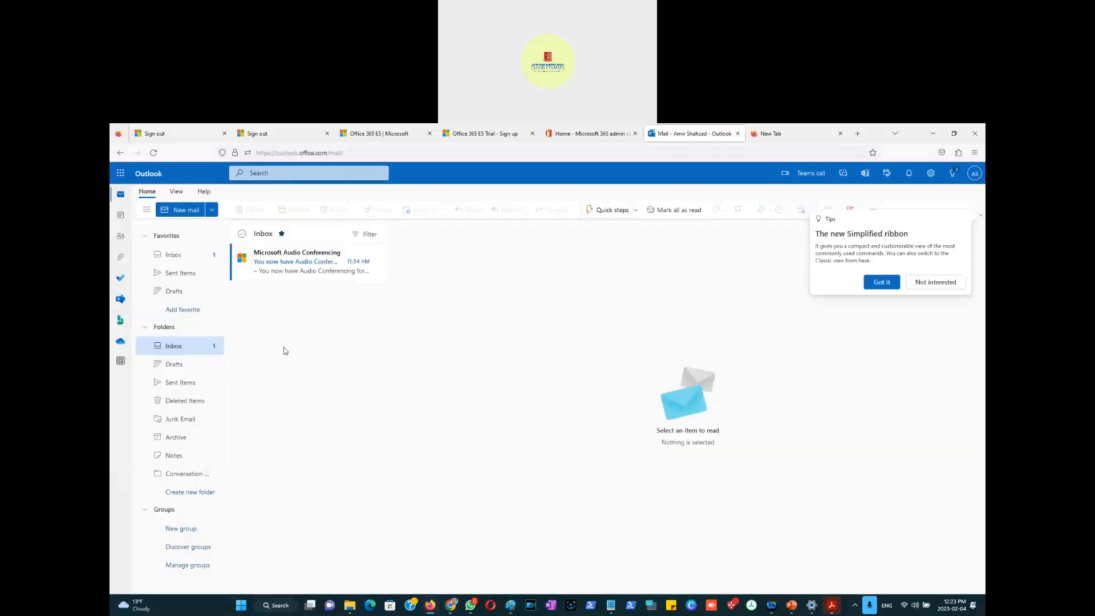
Step: Close the two Sign out tabs and the Office 365 E5 product page tab
left_click(220, 140)
left_click(224, 135)
left_click(225, 135)
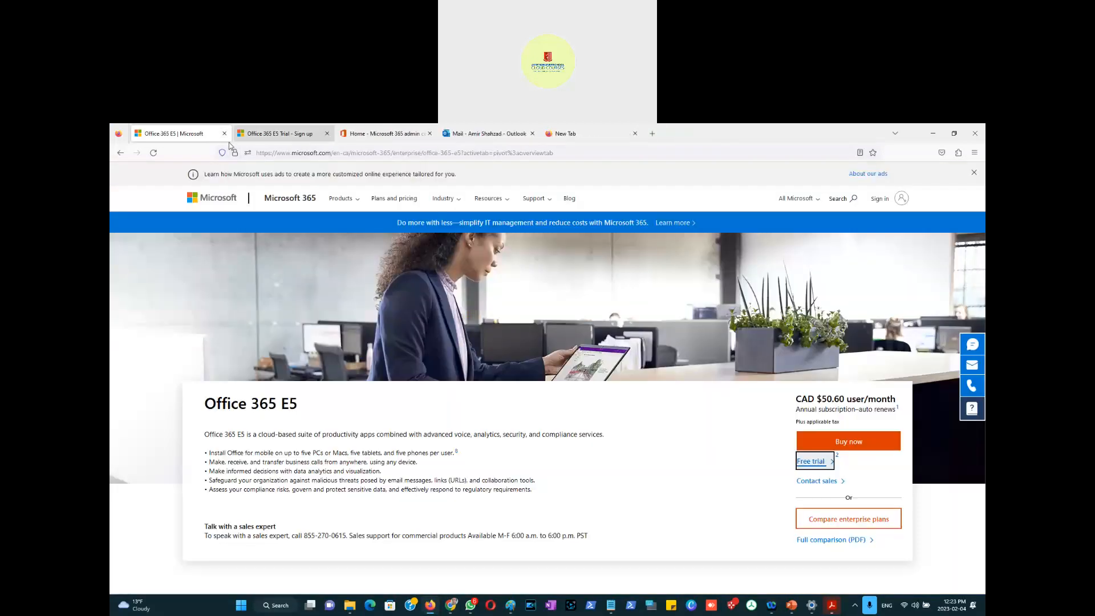
left_click(224, 135)
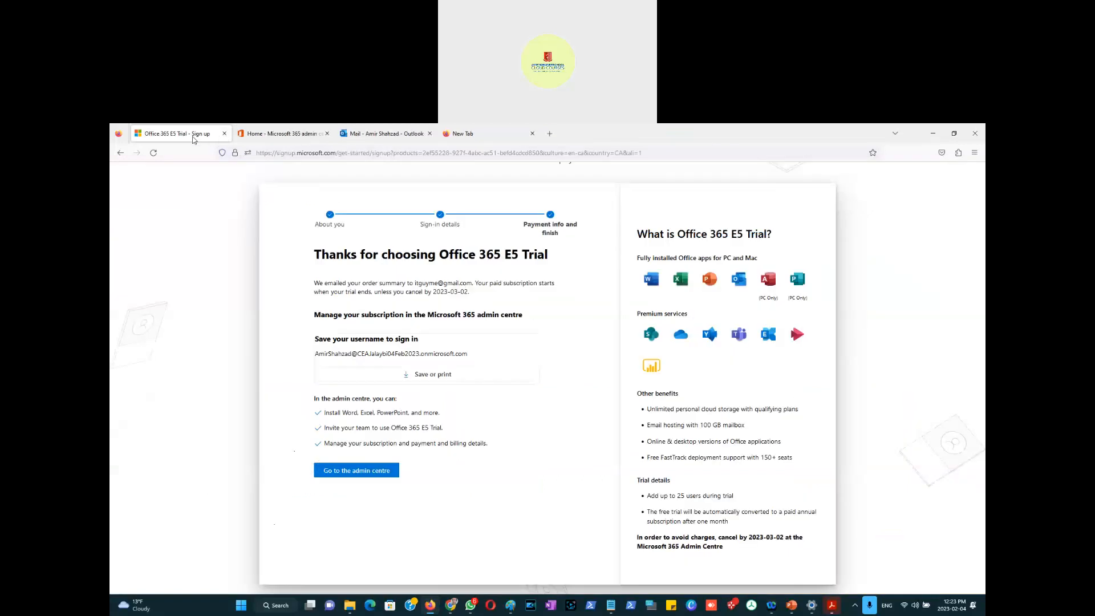
Step: Open the Office 365 E5 Trial subscription details from the billing products in the Microsoft 365 admin center
left_click(258, 137)
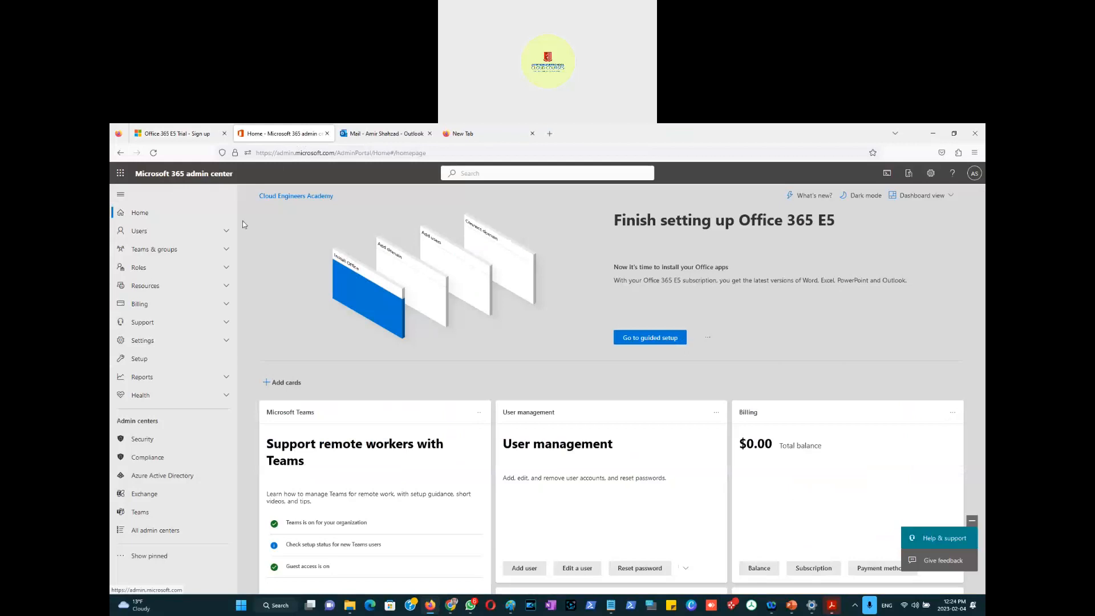
left_click(154, 309)
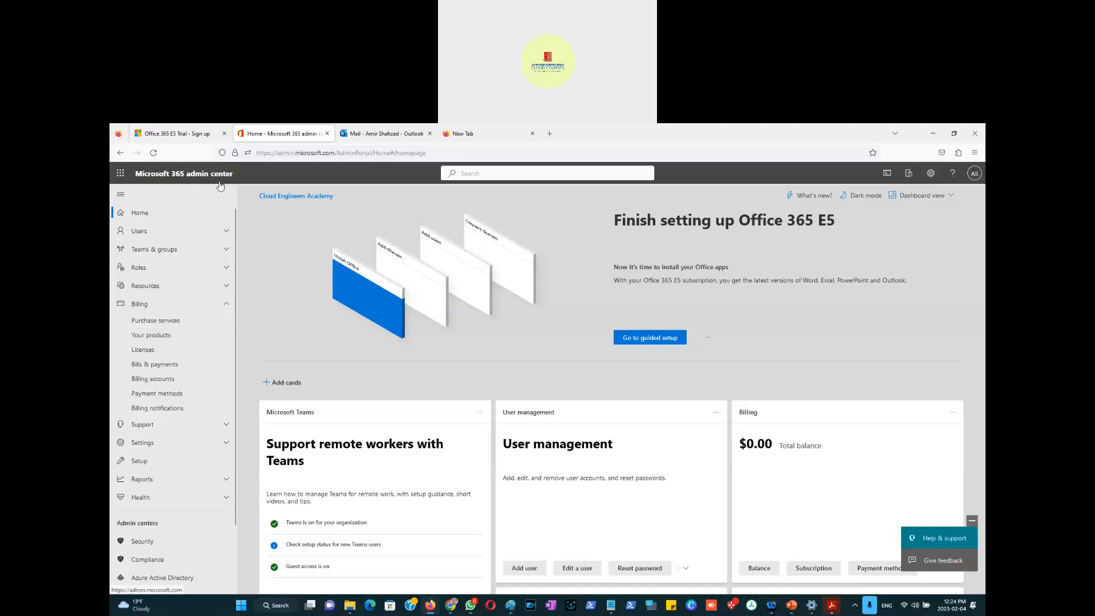
left_click(151, 340)
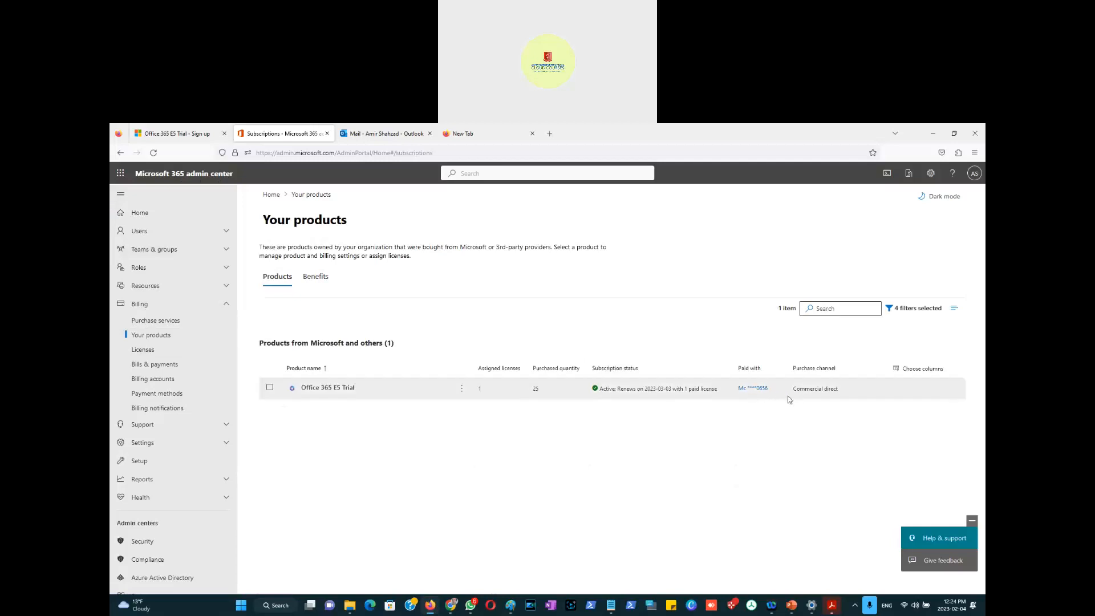
left_click(330, 390)
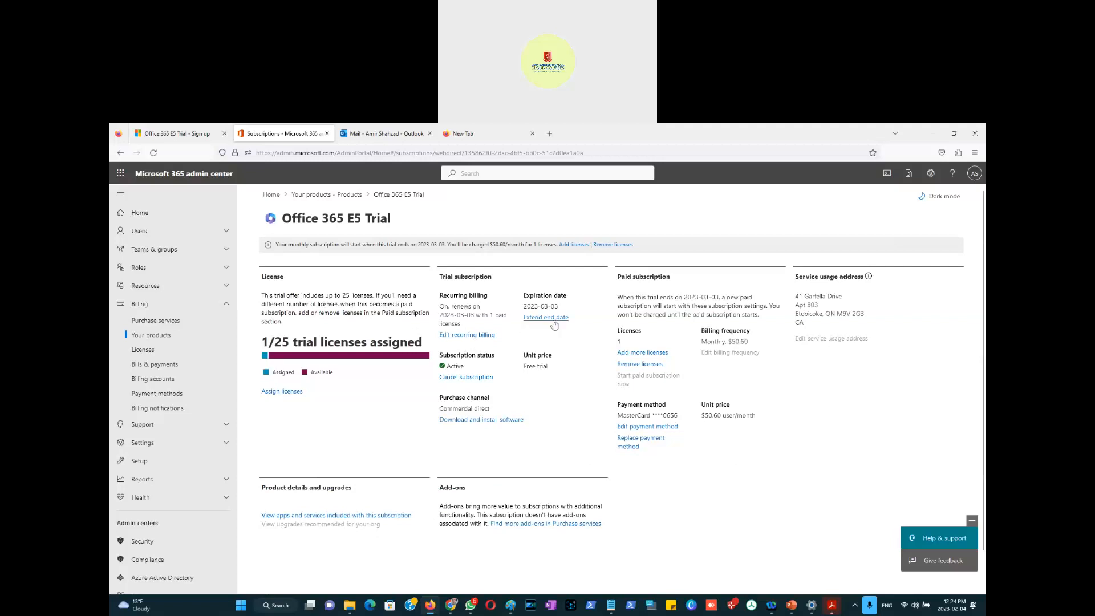
Step: Turn off recurring billing for the Office 365 E5 Trial, save it, and highlight the Off status
left_click(466, 336)
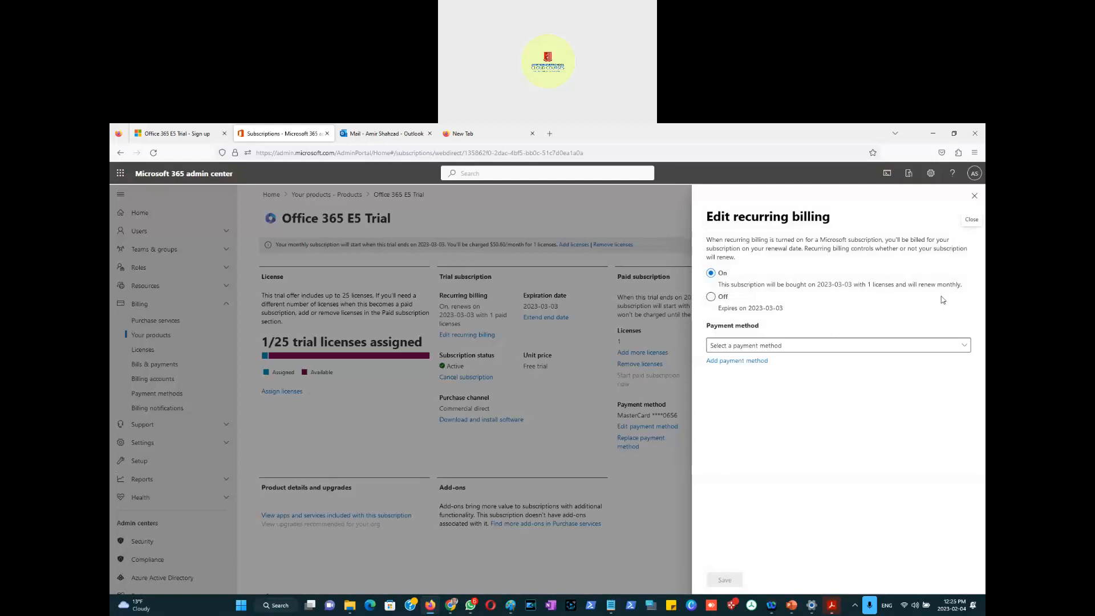
left_click(720, 299)
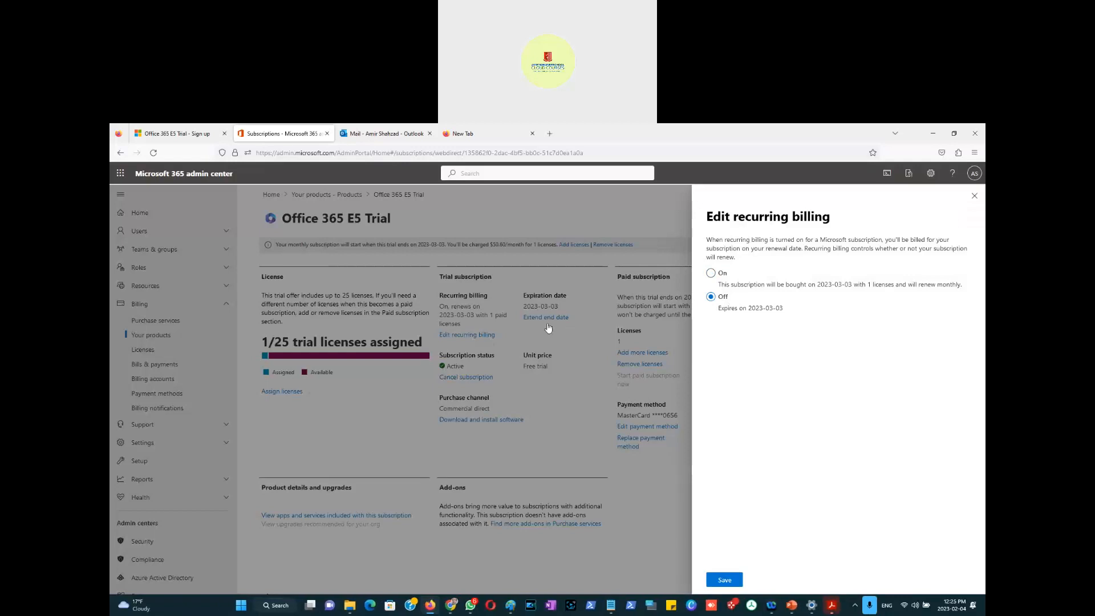
left_click(730, 582)
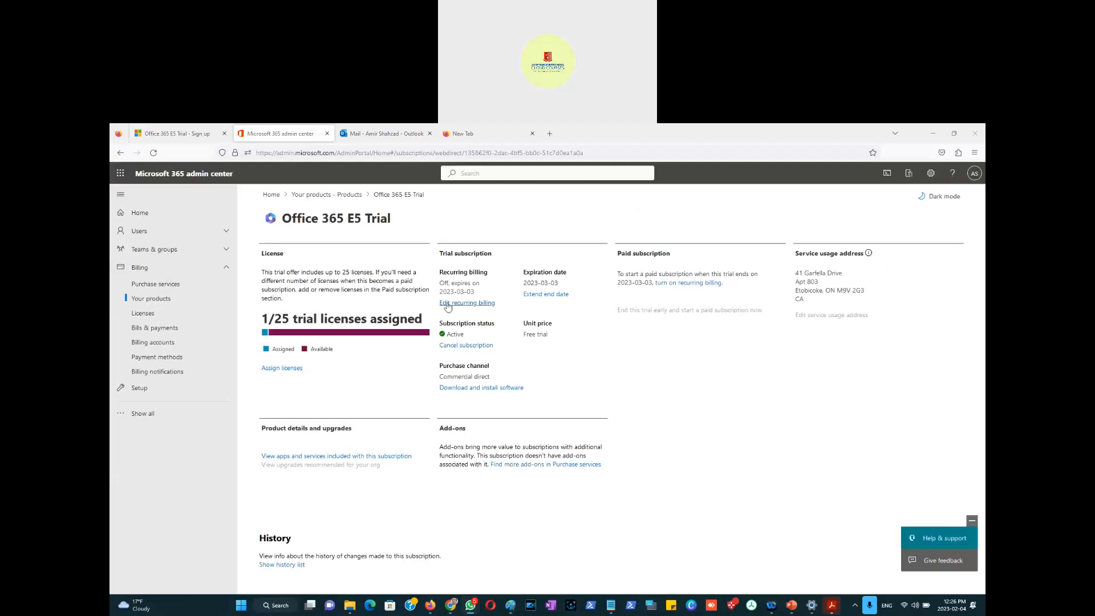
double_click(448, 283)
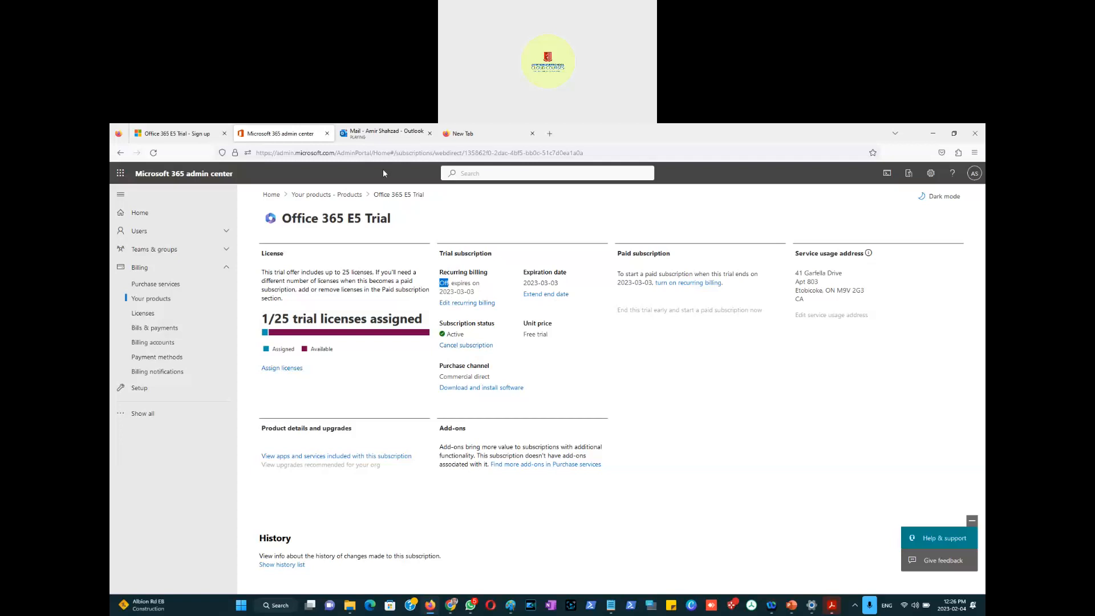
Step: Read Microsoft's new Office 365 E5 subscription email in Outlook, and return to the admin center subscription page
left_click(373, 135)
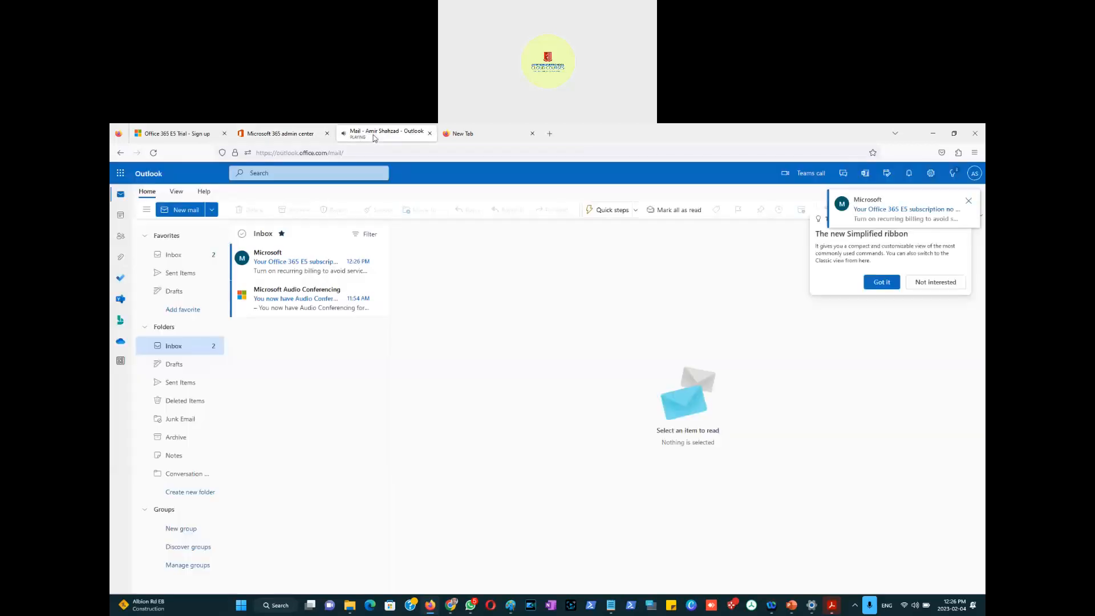
left_click(287, 266)
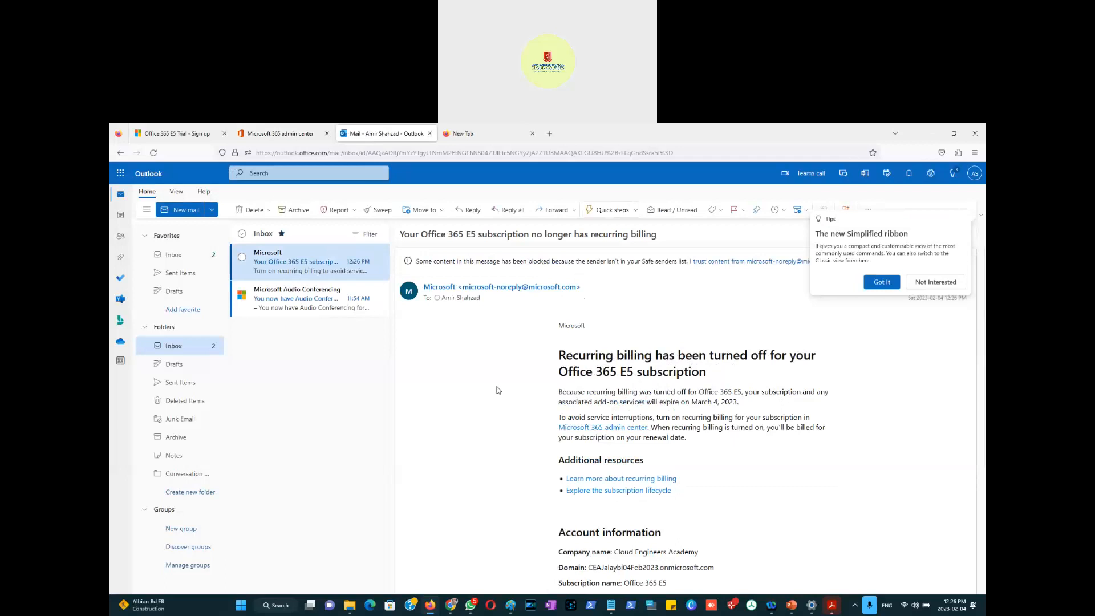
left_click(174, 256)
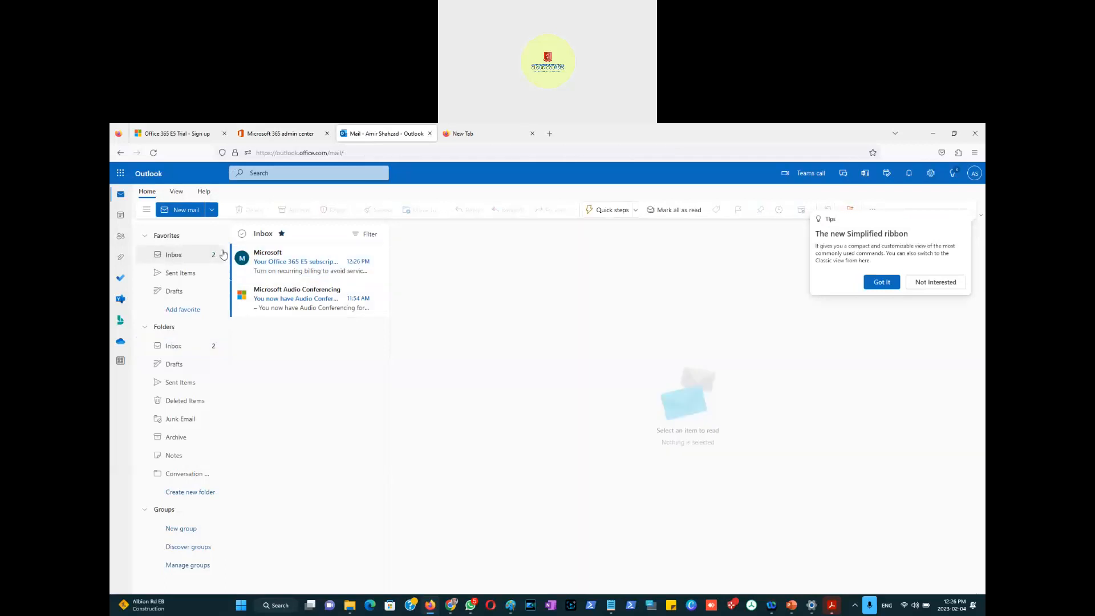
left_click(263, 136)
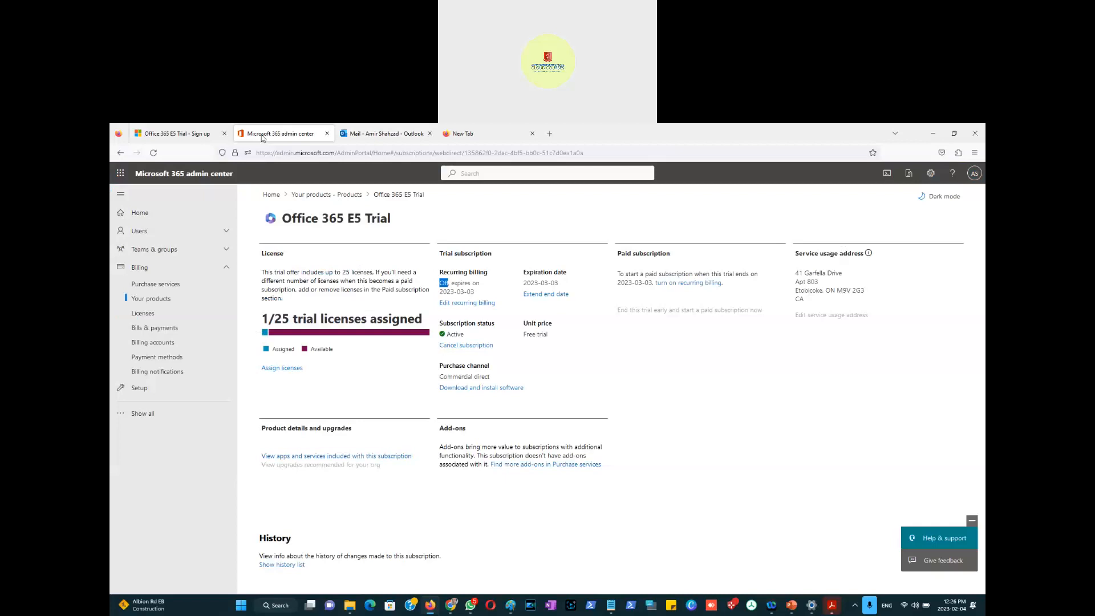
Step: Switch to the Microsoft Learn page in Chrome and highlight "privileged account management" in the identity capabilities paragraph
key("alt+Tab")
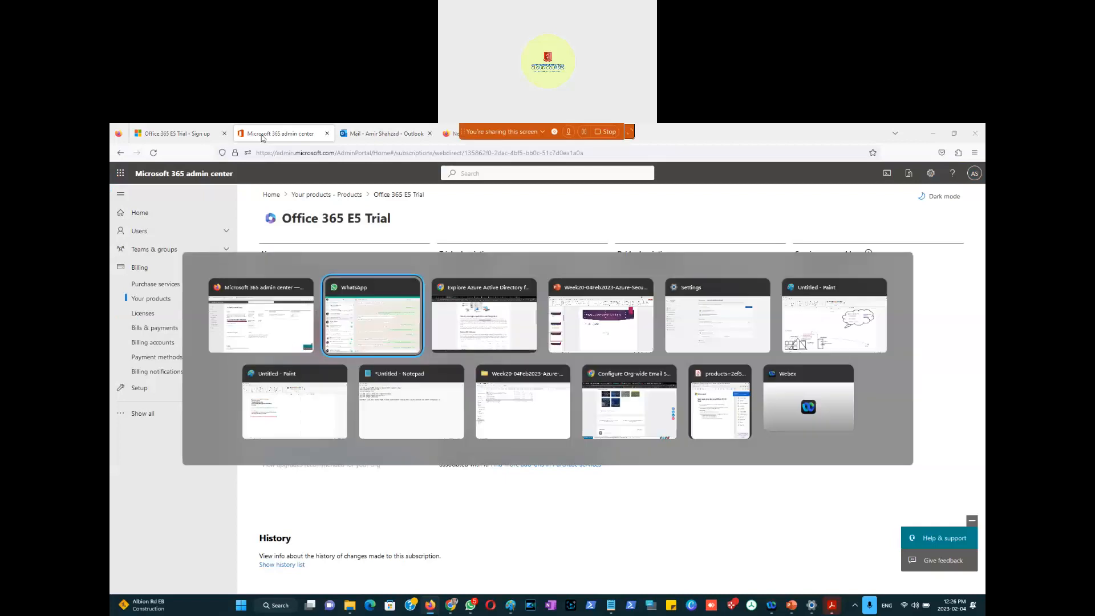
key("alt+Tab")
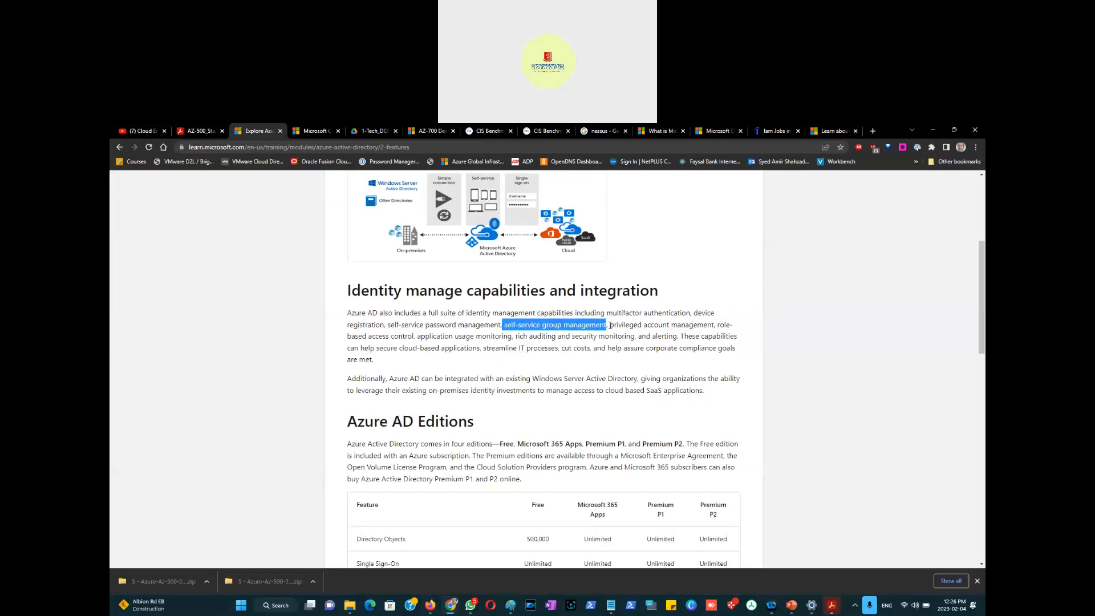
left_click_drag(609, 325, 715, 325)
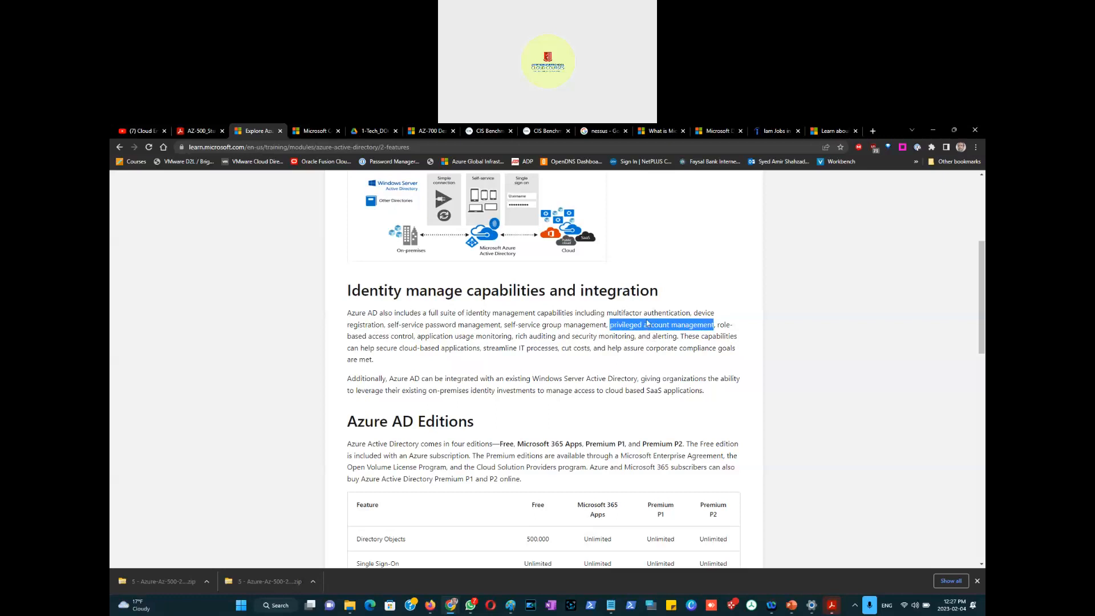
Step: Switch to the Paint drawing with the SaaS and IaaS notes and shrink its text box to about 556 × 388 px
left_click(512, 611)
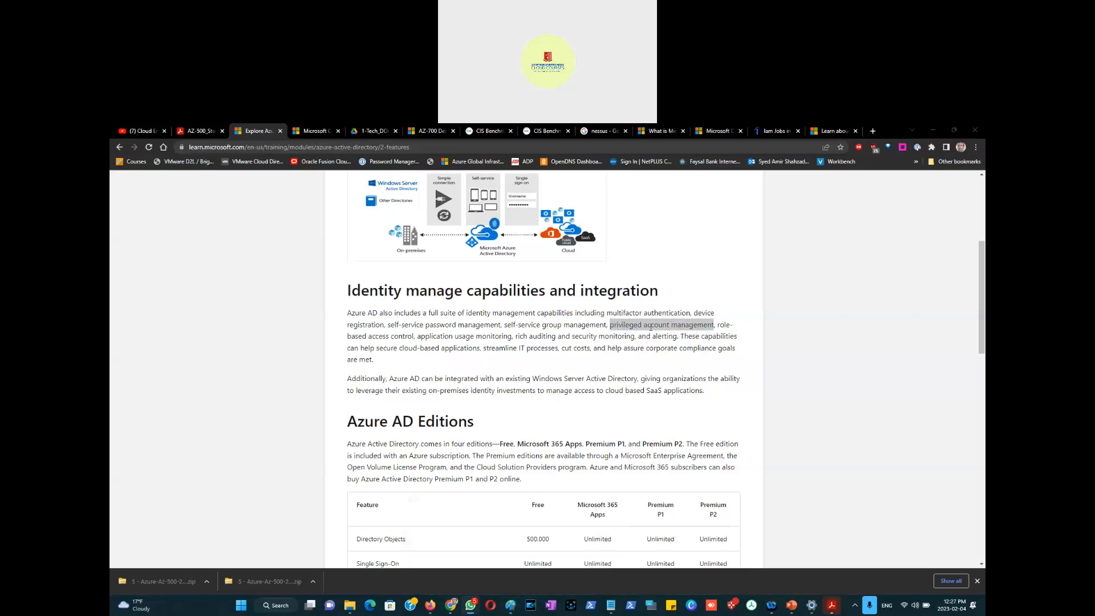
mouse_move(510, 611)
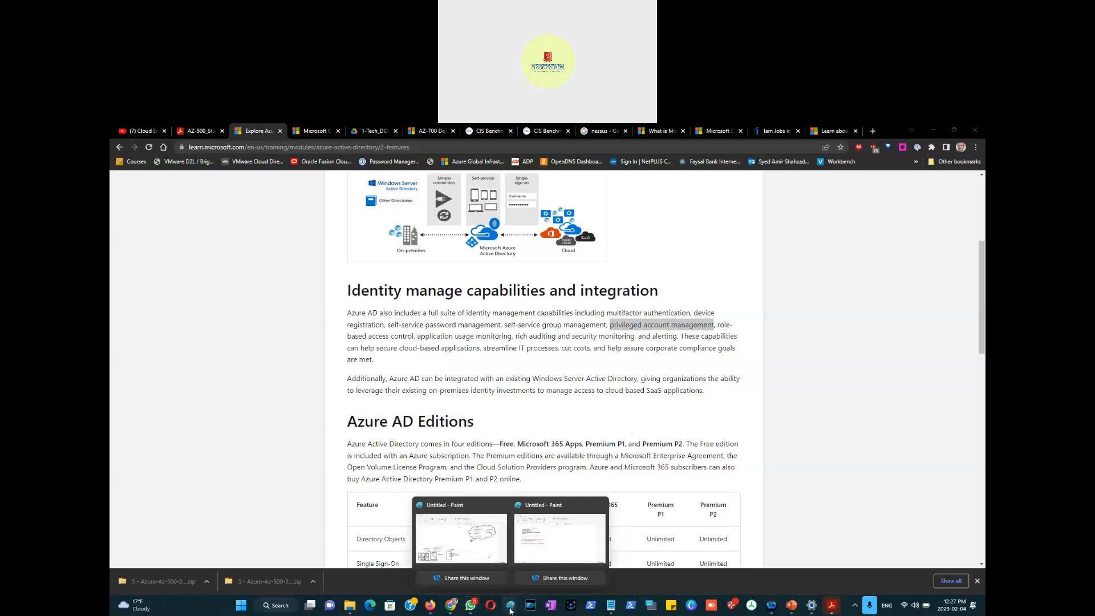
left_click(539, 559)
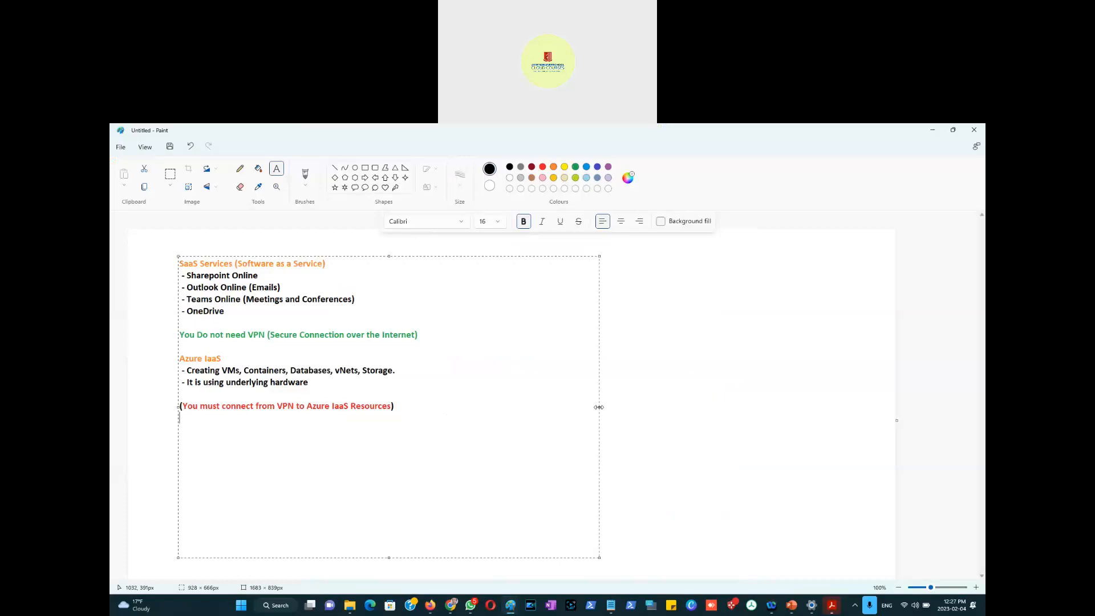
left_click_drag(599, 406, 429, 407)
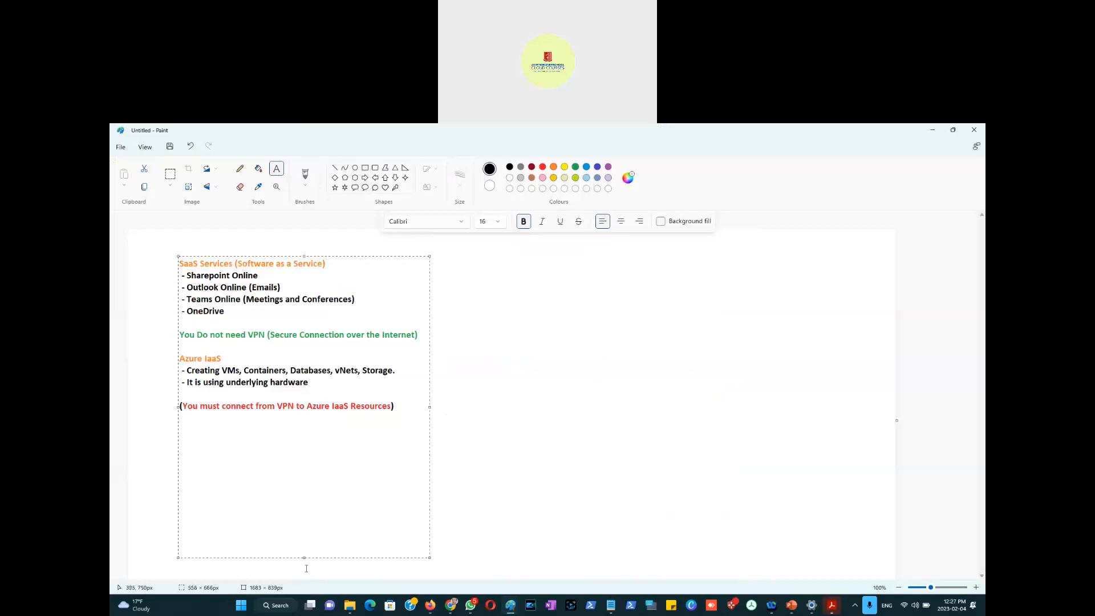
left_click_drag(304, 557, 303, 437)
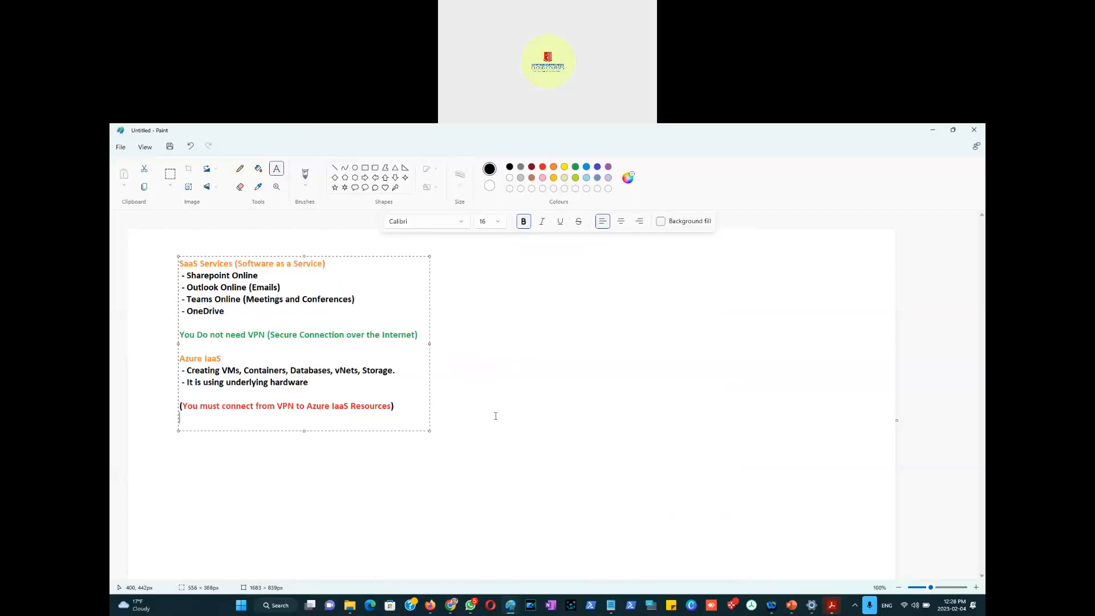
left_click(568, 401)
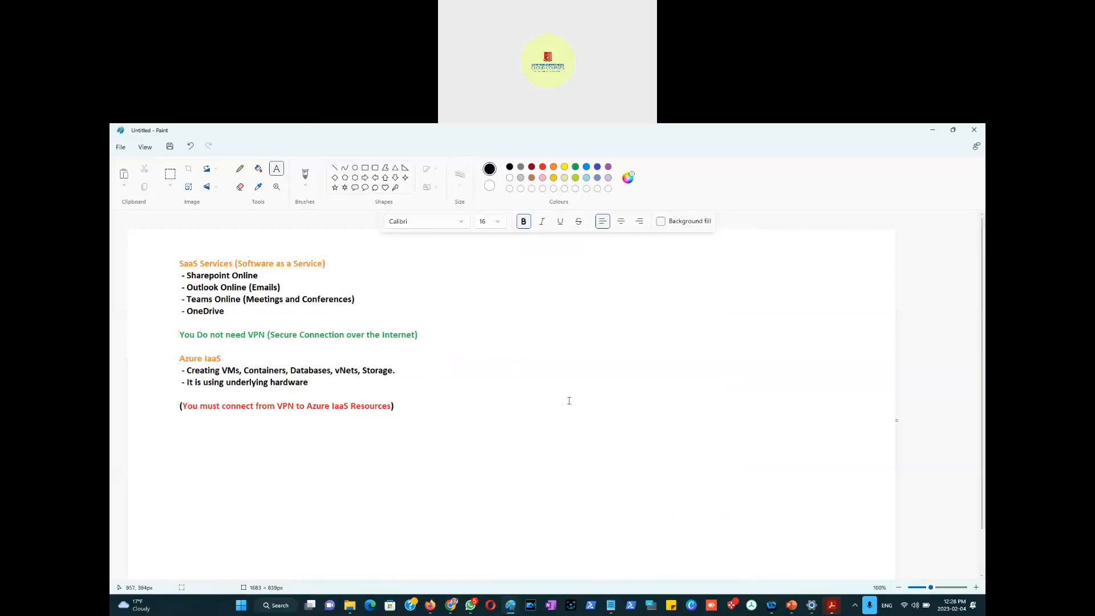
Step: Draw a cloud callout about 438 × 273 px to the right of the notes, containing "Privileged Account" and "Admin Account" on separate lines
left_click(376, 187)
left_click_drag(689, 236, 889, 360)
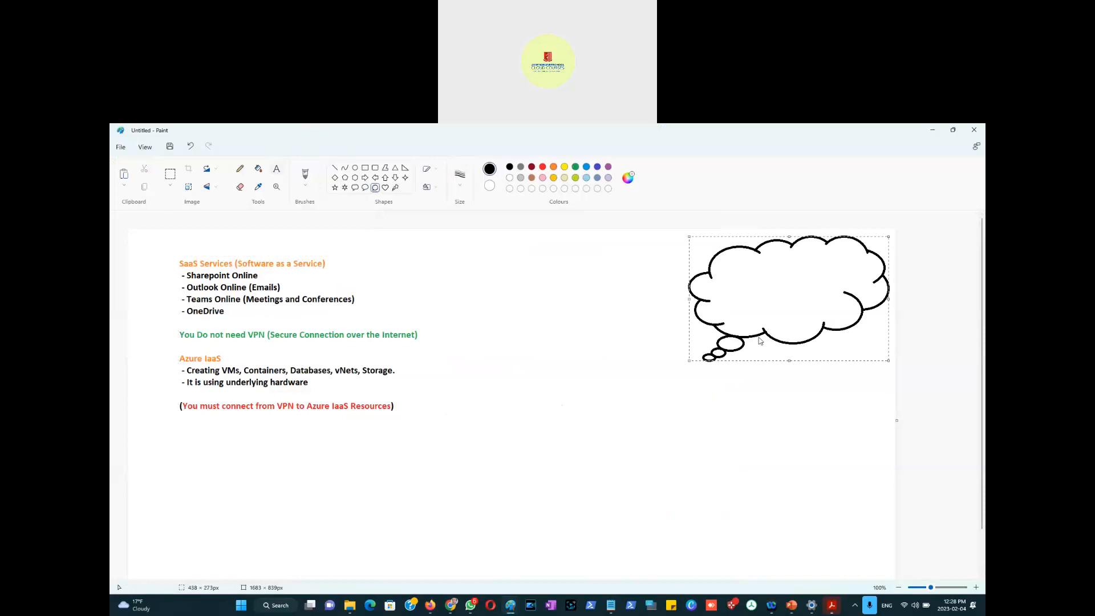
left_click(751, 267)
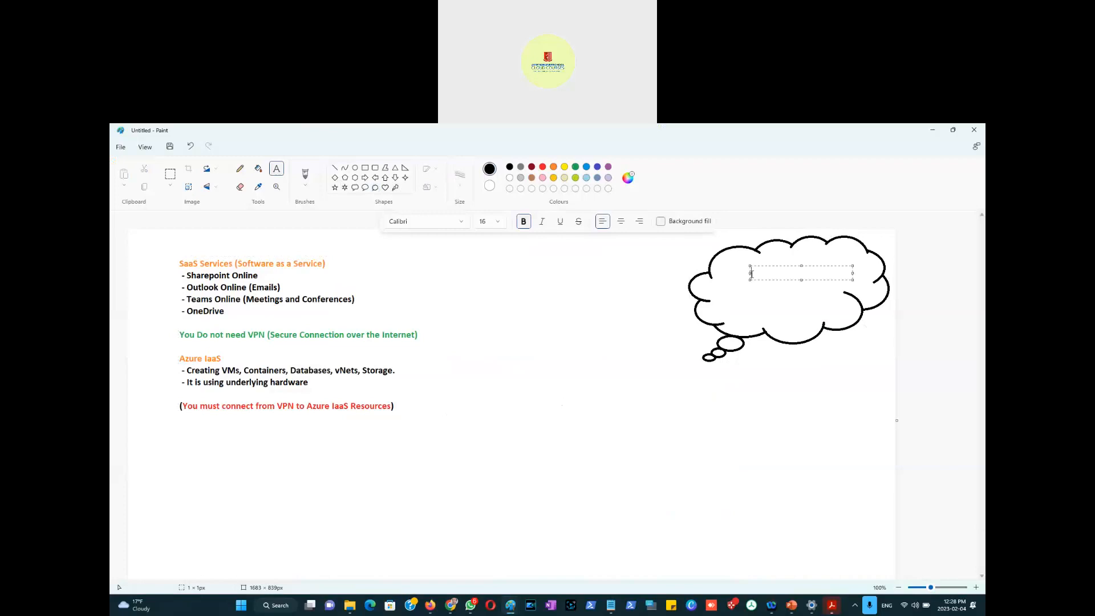
type("Privileged Account")
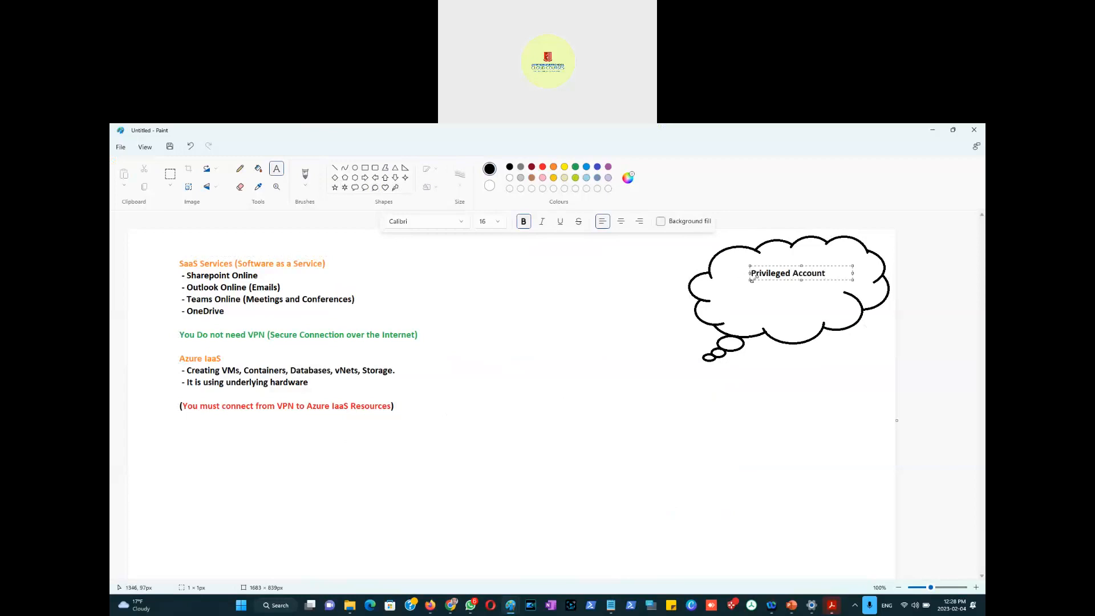
key("Return")
type("Admin Acc")
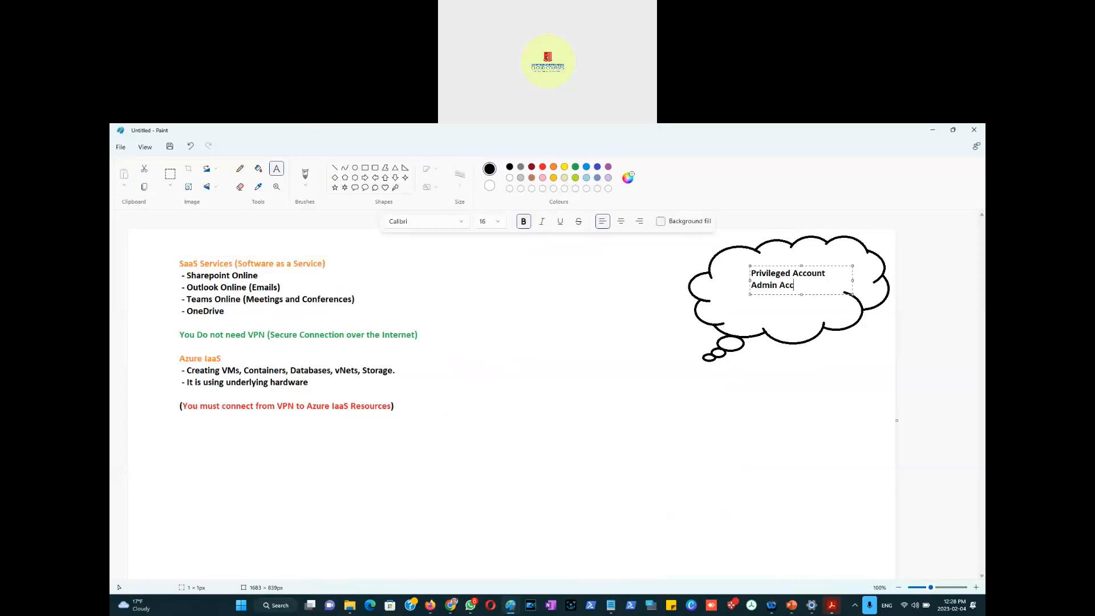
type("ount")
Step: Below the cloud, add the line "For example" with "Billing Admin" beneath it in the same text box
key("Return")
key("Return")
key("Return")
key("Return")
key("Return")
key("Return")
key("Return")
key("Return")
type("Billing")
type(" Admin")
type("For example")
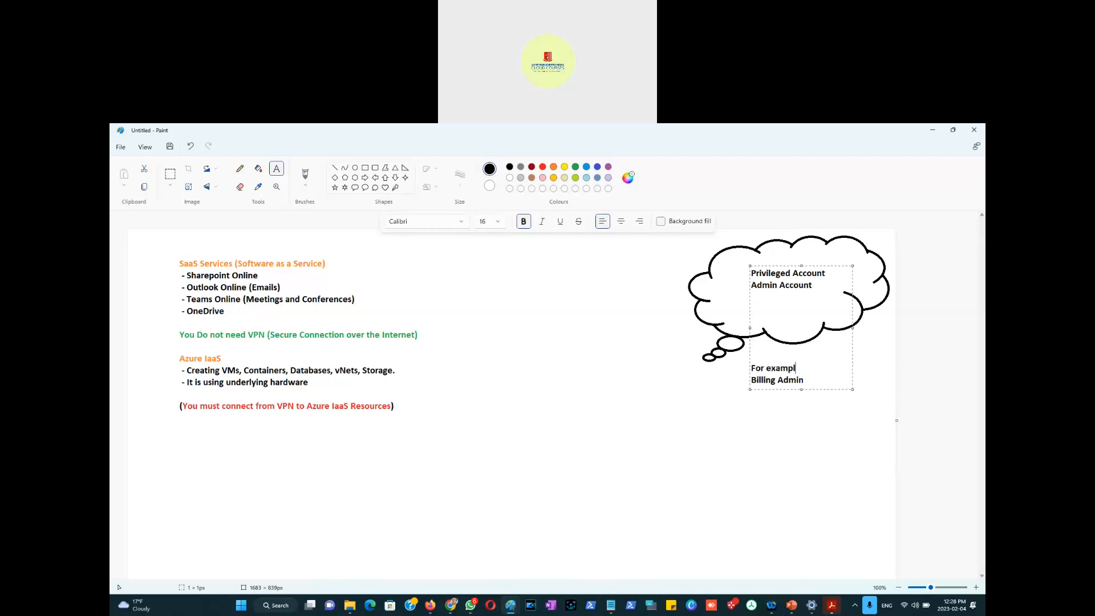
Step: Extend the example list with "Exchange Admin", "Sharepoint Admin" and "Intune Admin etc", leaving a blank line after it
key("Return")
type("Exchange Admin")
key("Return")
type("Sharepoint Admin")
key("Return")
type("En")
key("BackSpace")
key("BackSpace")
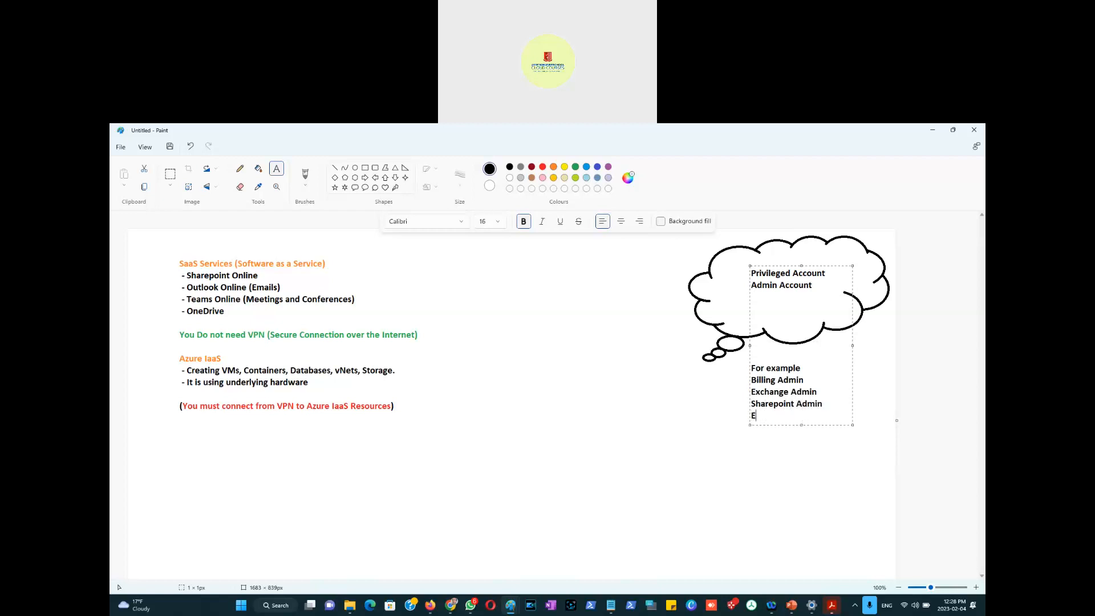
type("Intune Admin etc")
key("Return")
key("Return")
type("How ")
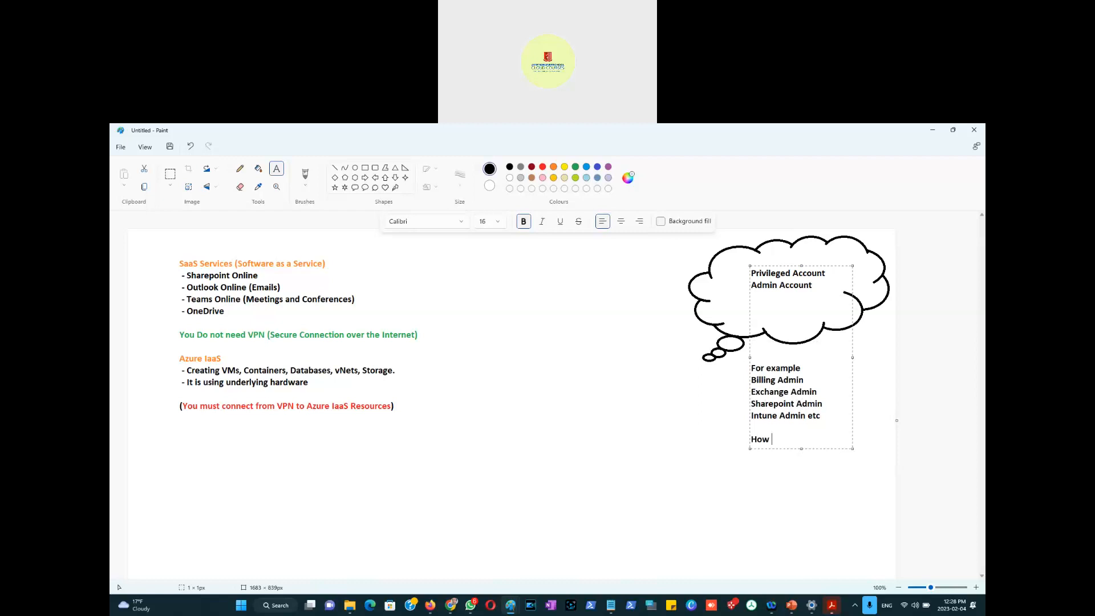
type("long")
key("BackSpace")
key("BackSpace")
key("BackSpace")
key("BackSpace")
key("BackSpace")
key("BackSpace")
key("BackSpace")
key("BackSpace")
Step: Replace the started "How" line with "Which user has Privileges" and add "For how long" on the line beneath it
type("Which user has Privileges")
key("Return")
type("Fo")
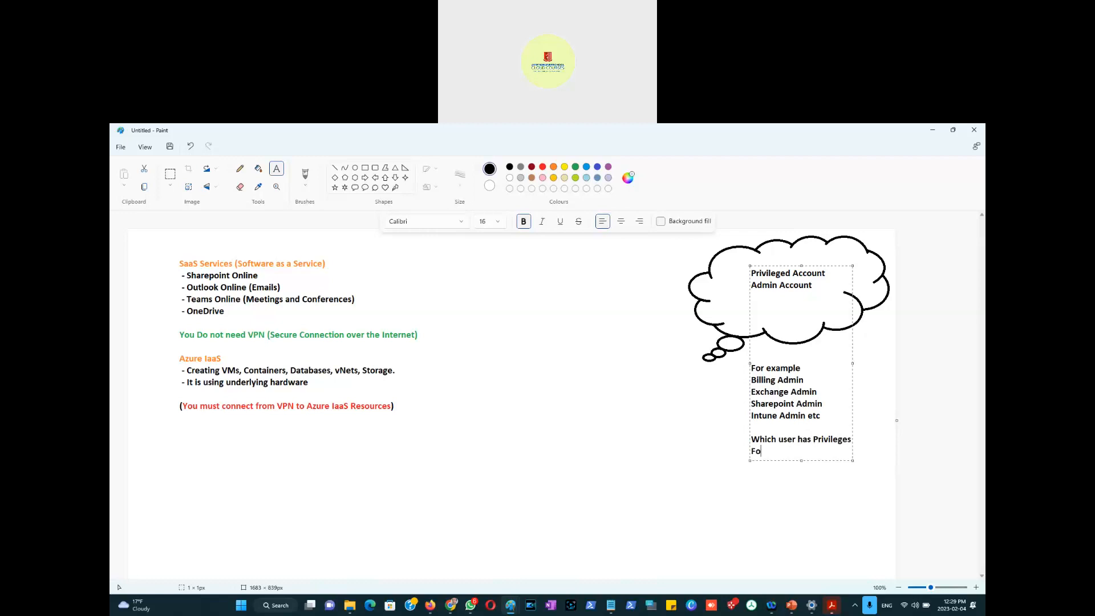
type("r how long")
key("Return")
Step: Add the line "Which Resources this user has authorization to" and widen the text box leftward to about 481 px
type("Which Resources this us")
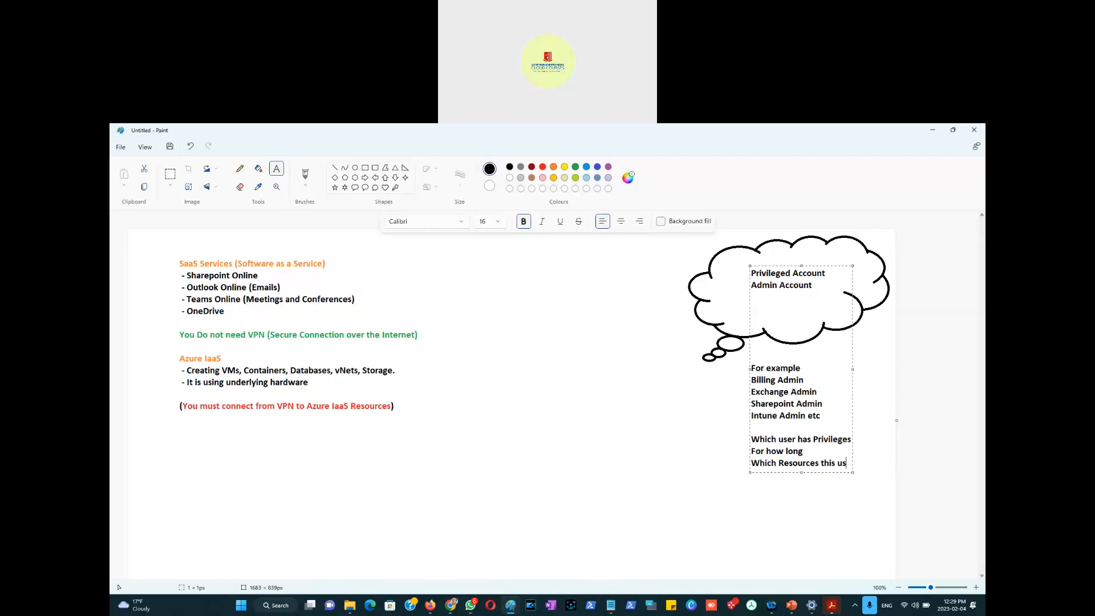
type("er has authoriza")
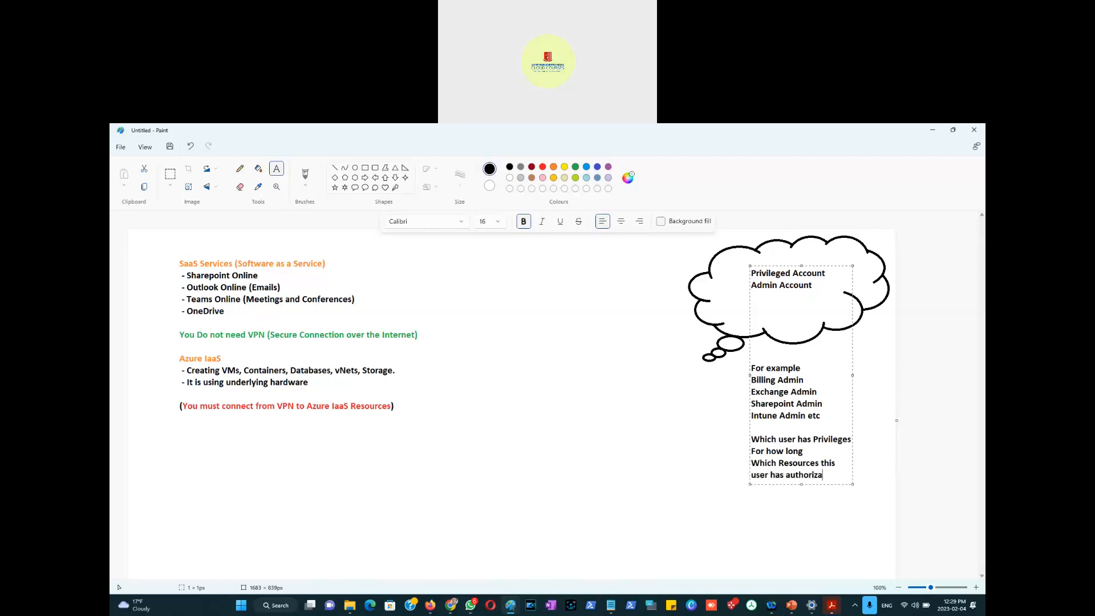
type("tion to")
left_click_drag(749, 375, 635, 376)
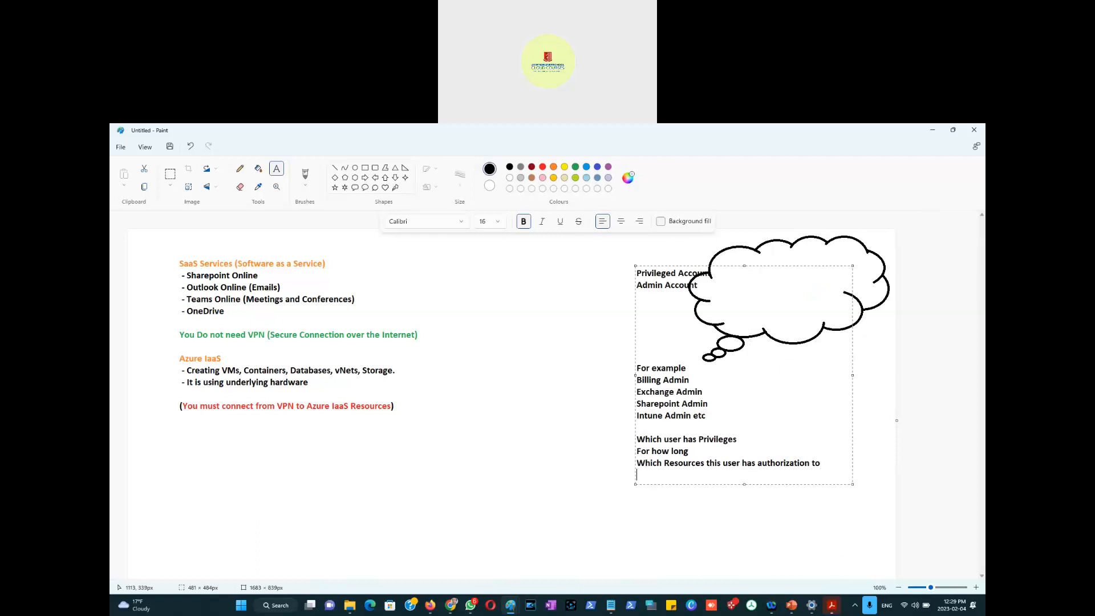
Step: Add the line "Why this user has those privileges" and insert an extra blank line above the list of questions
key("Return")
type("Why this user has those privileges")
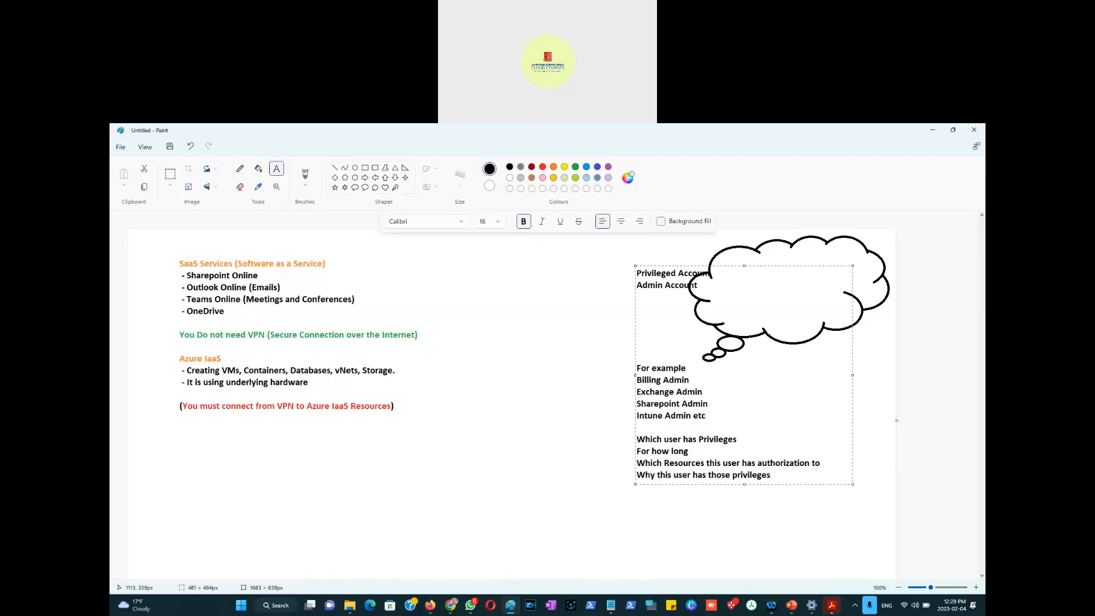
key("Up")
key("Return")
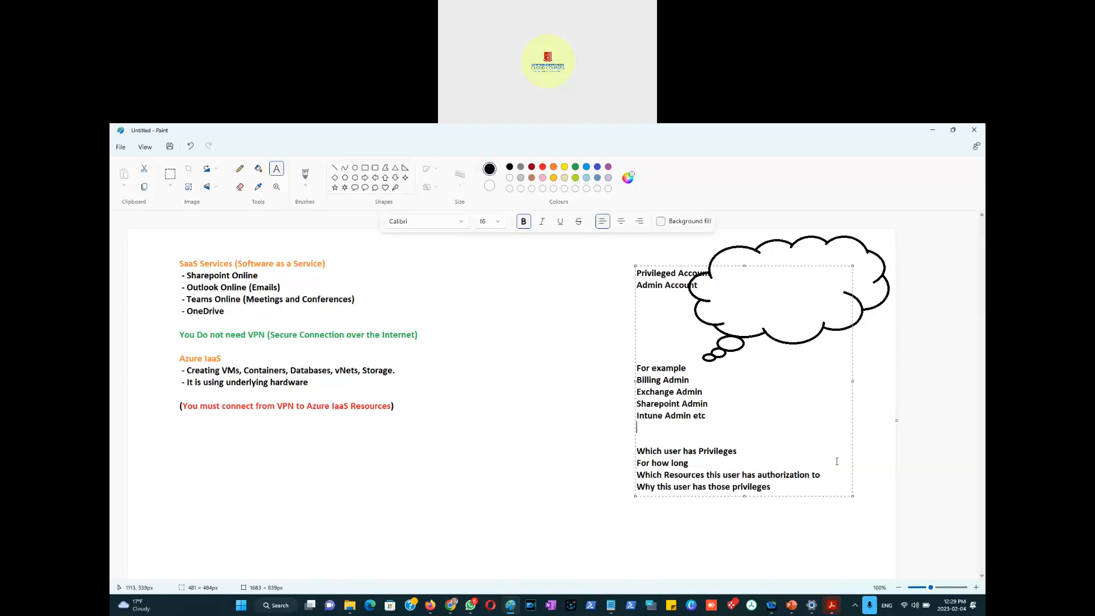
Step: Below the questions, leave a blank line and add "There is a security feature called PIM"
key("Down")
key("Right")
key("Right")
key("Right")
key("Right")
key("Right")
key("Right")
key("Right")
key("Right")
key("Right")
key("Right")
key("Right")
key("Right")
key("Right")
key("Right")
key("Right")
key("Right")
key("Right")
key("Right")
key("Right")
key("Right")
key("Return")
key("Return")
type("Therei s a")
key("BackSpace")
key("BackSpace")
key("BackSpace")
key("BackSpace")
key("BackSpace")
type("is a security")
type(" feature called")
type(" PIM")
type(" (Pri")
Step: Complete the PIM sentence with the expansion "(Privileged Identity Management)"
type("ege")
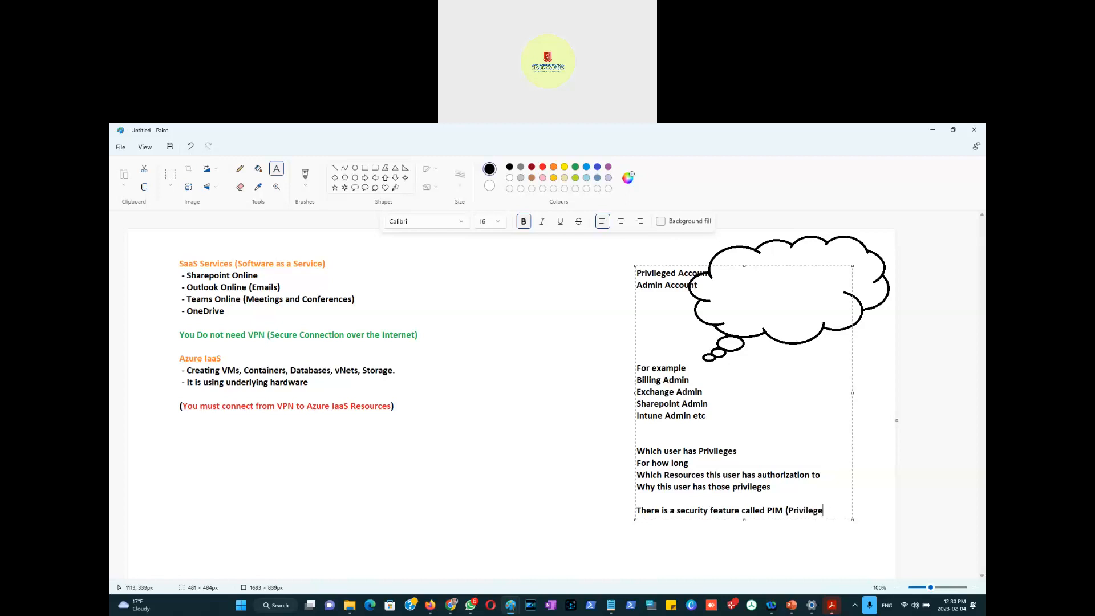
type("d Identit")
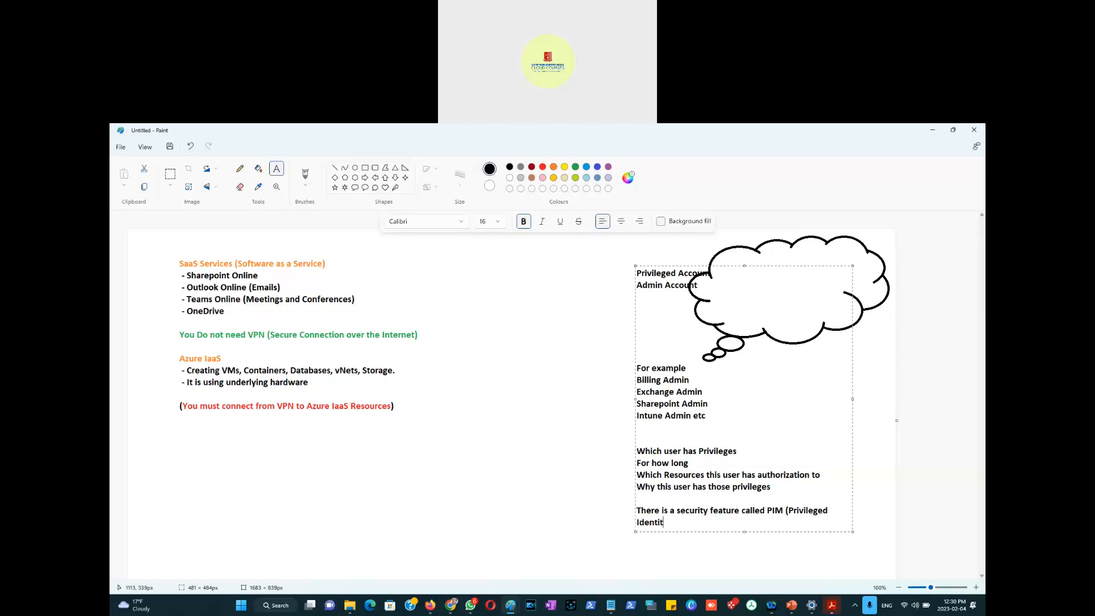
type("y Management)")
Step: Remove surplus blank lines between "Admin Account" and "For example", and shift the text box left so its text clears the cloud
key("Up")
key("Up")
key("Up")
key("Down")
key("Down")
key("BackSpace")
key("BackSpace")
key("BackSpace")
key("BackSpace")
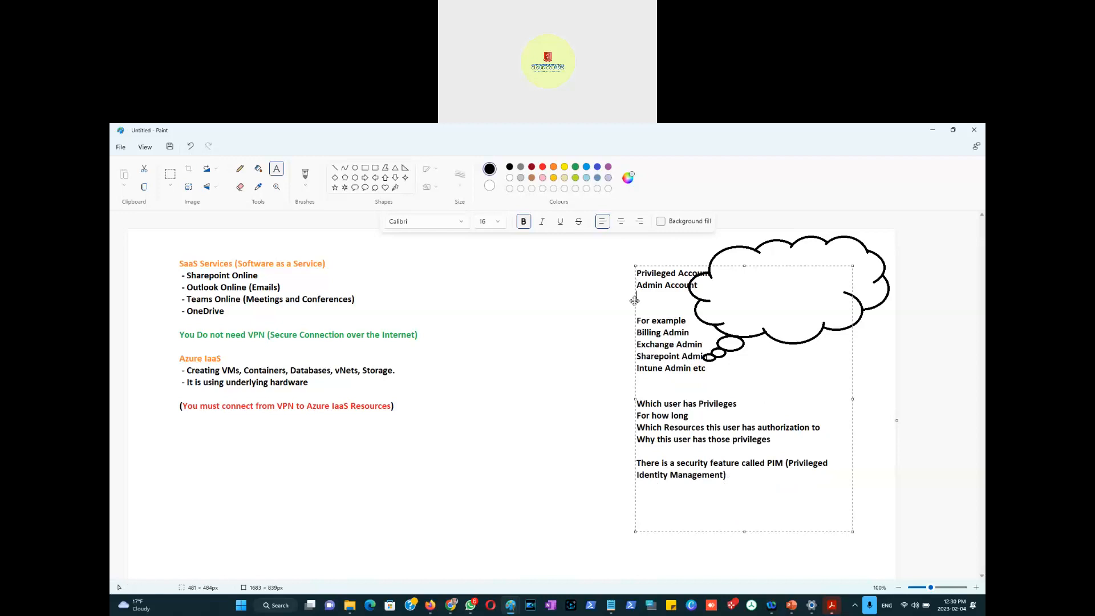
left_click_drag(634, 301, 586, 301)
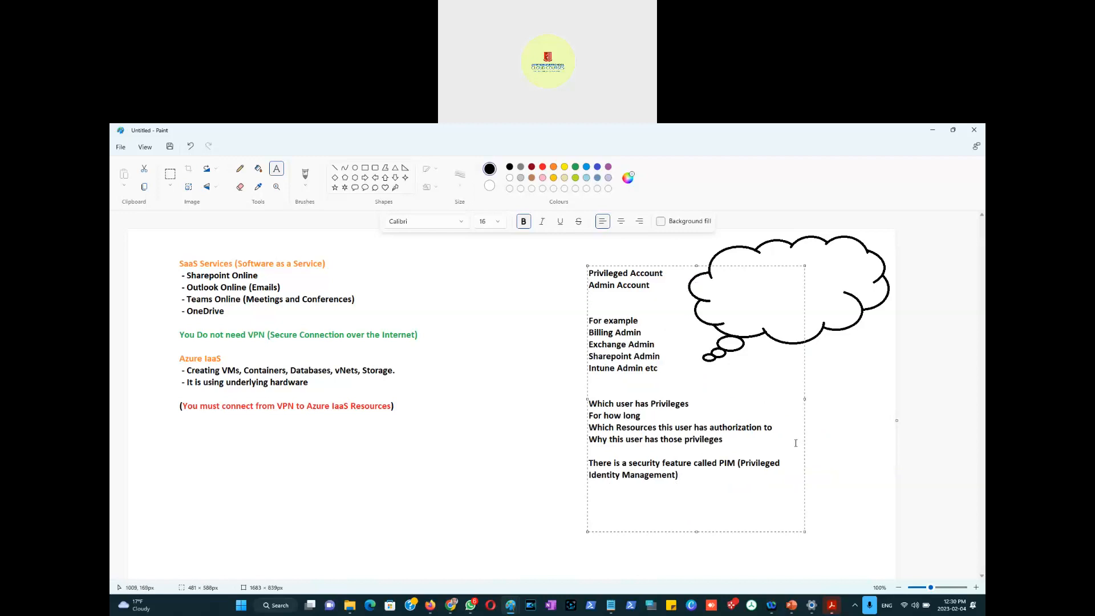
Step: Select all the privileged account notes, switch to PowerPoint and begin the title of blank slide 10 with "PIM – Privileged Acco"
key("ctrl+a")
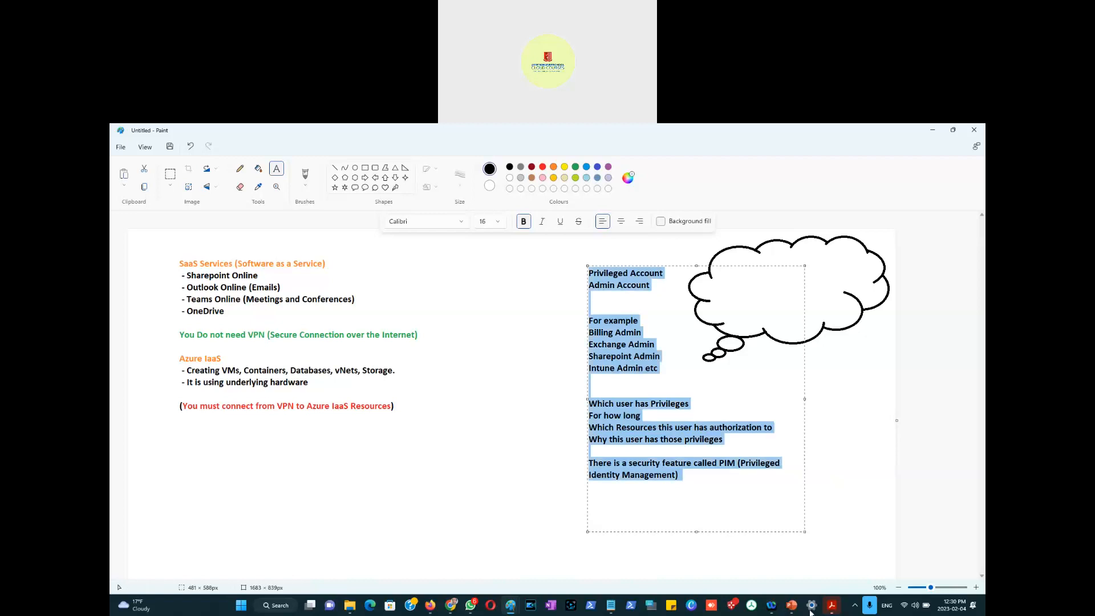
left_click(791, 606)
left_click(190, 534)
left_click(460, 286)
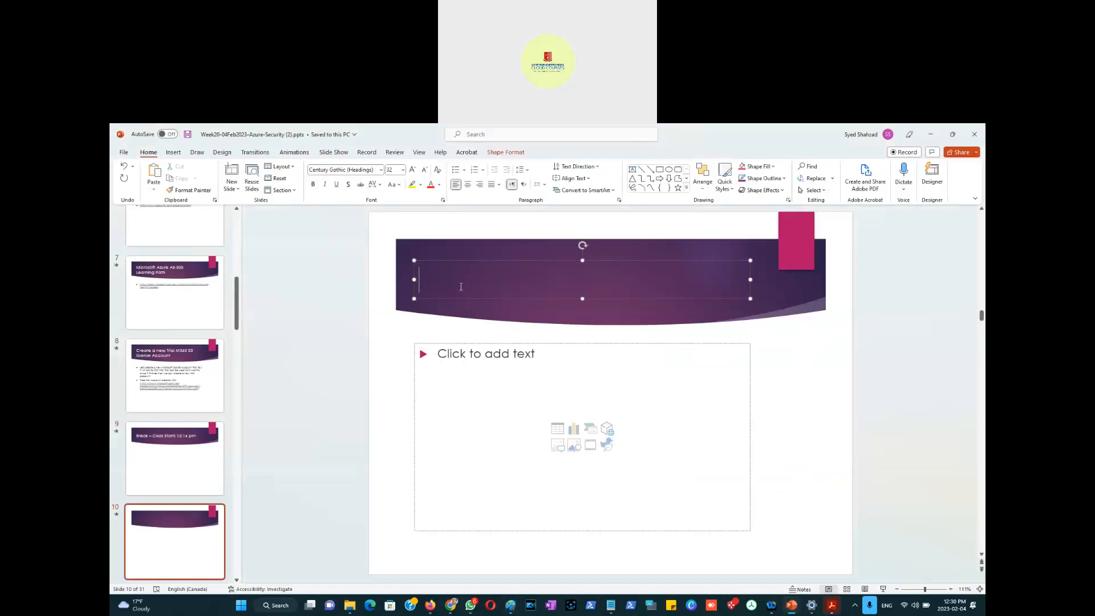
type("PIM - Privileged Acco")
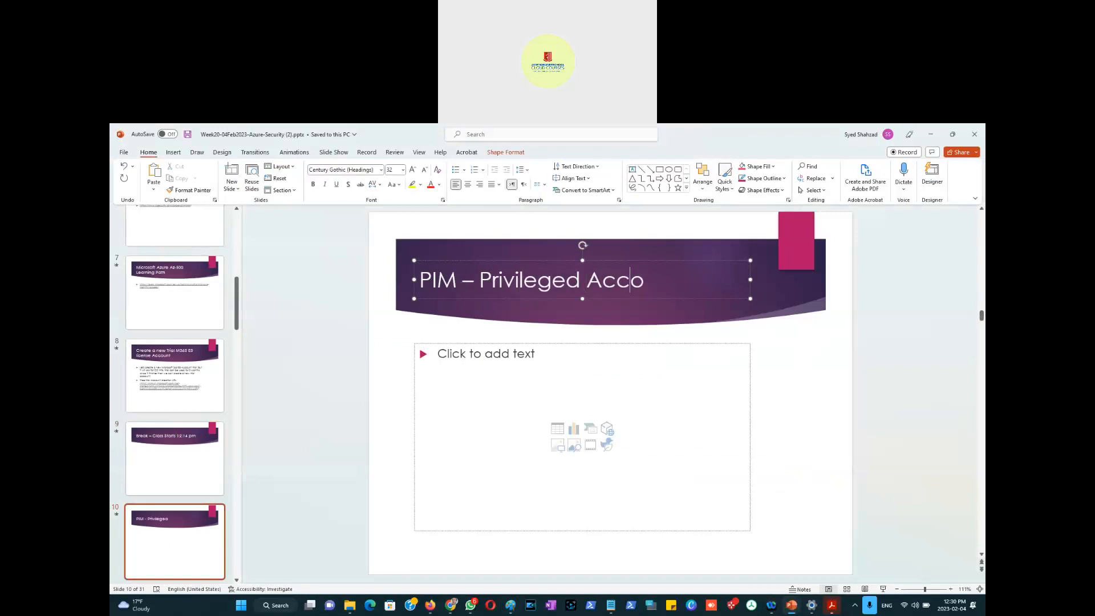
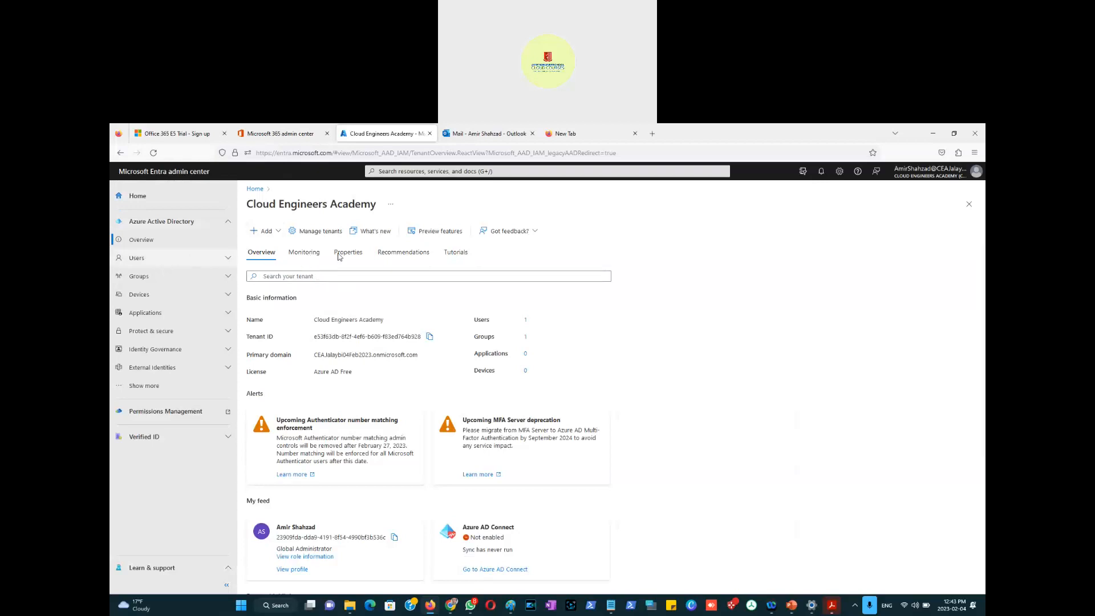
key("alt+Tab")
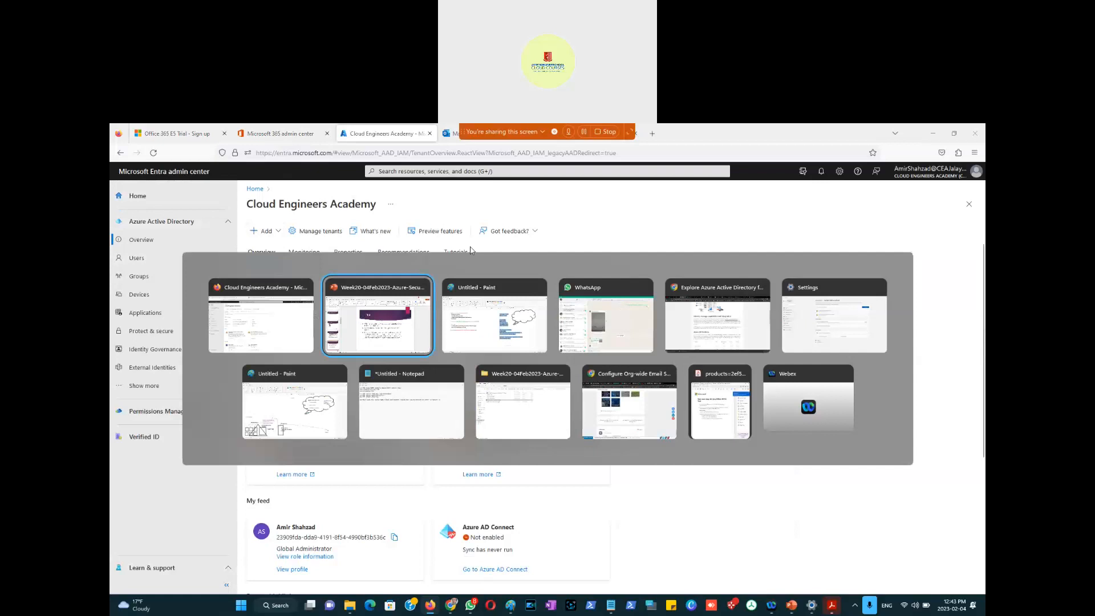
key("alt+Tab")
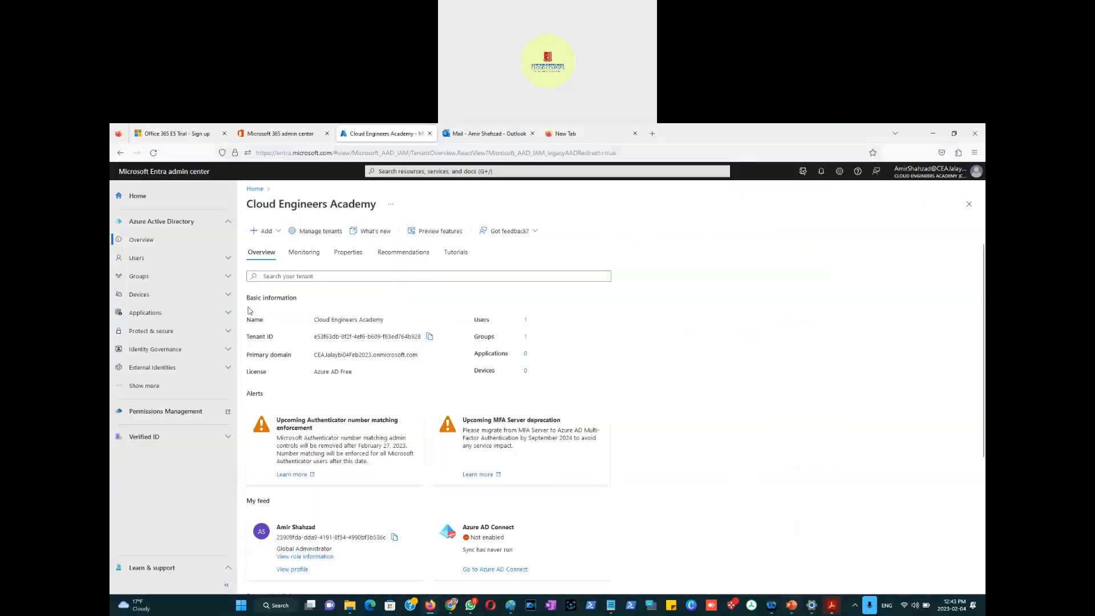
left_click(174, 224)
left_click(175, 224)
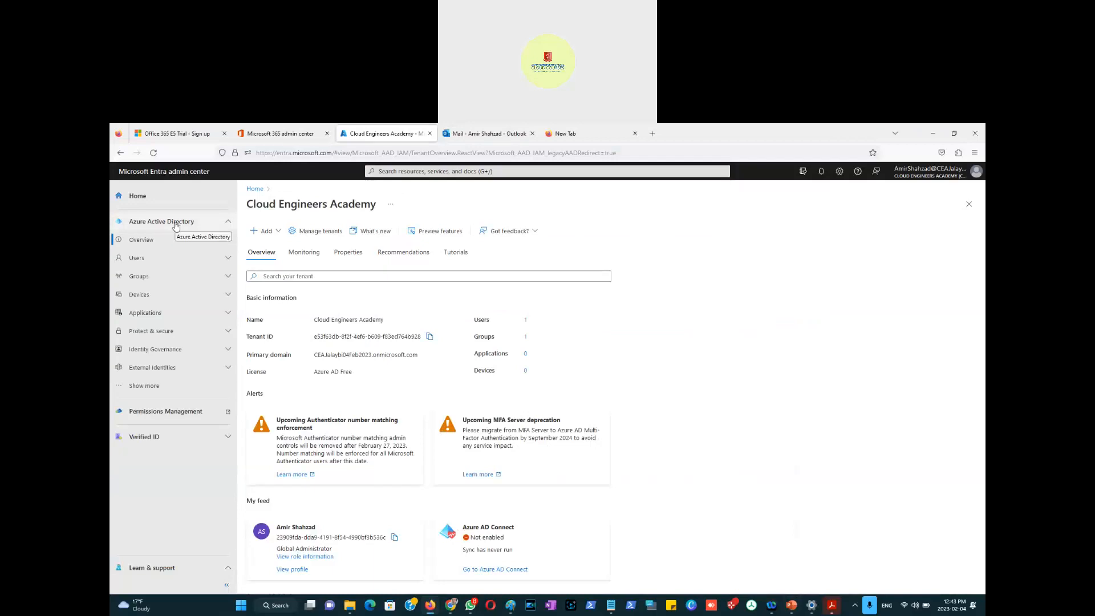
left_click(177, 225)
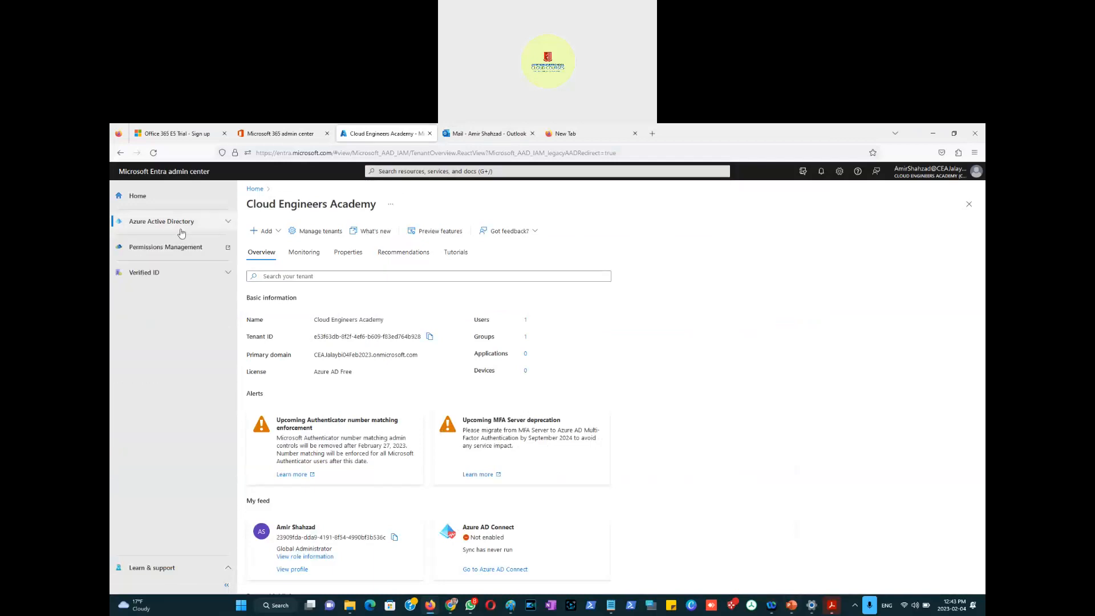
left_click(185, 225)
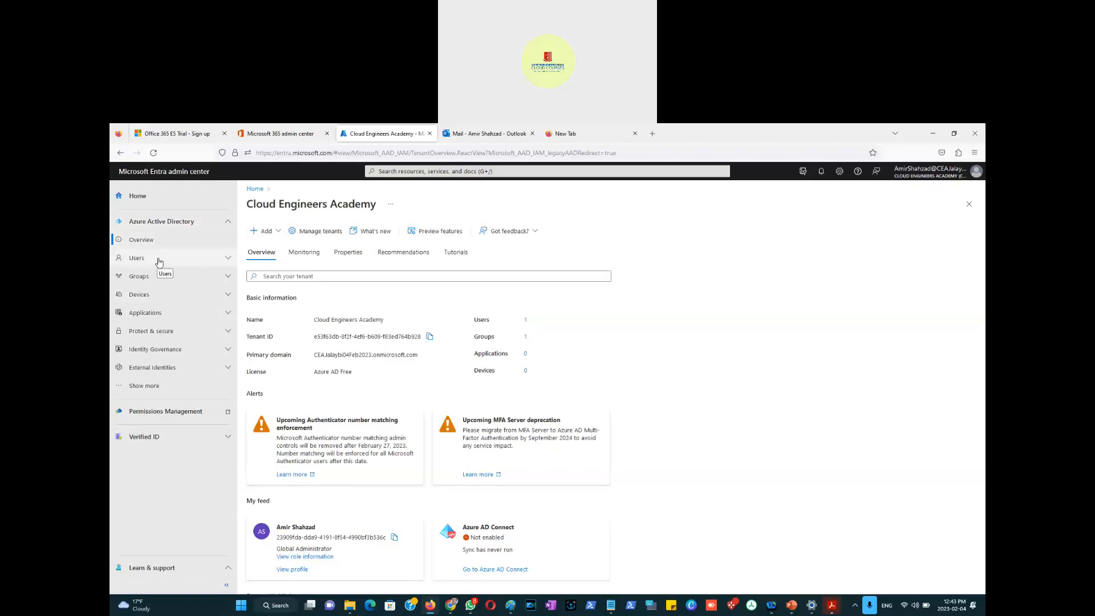
Step: Open Permissions Management from the Entra admin center and read its welcome page about trial and paid licences
left_click(153, 414)
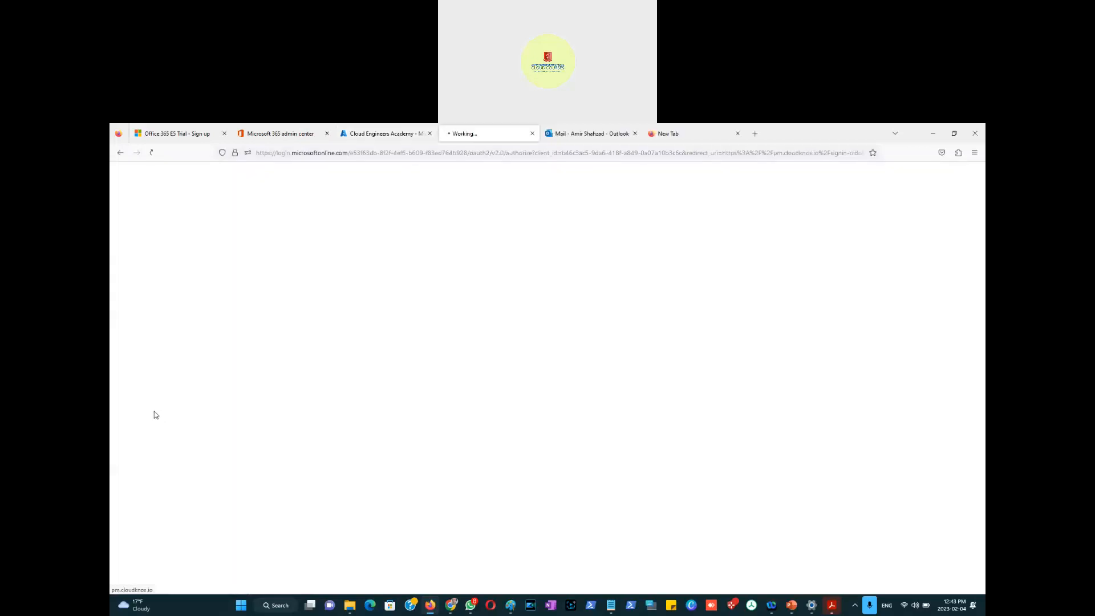
left_click(362, 137)
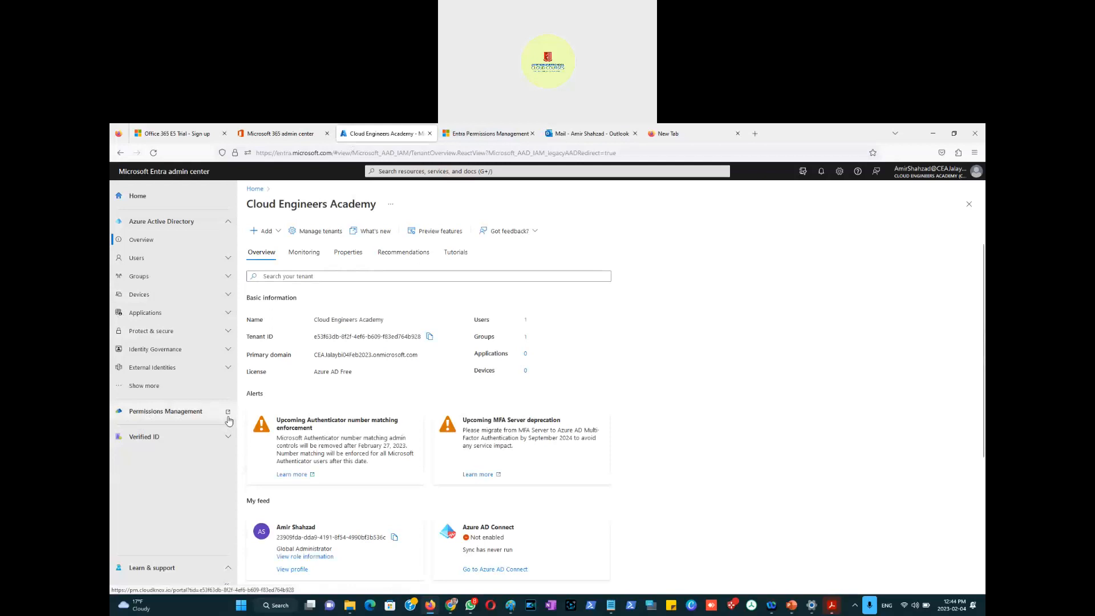
left_click(455, 137)
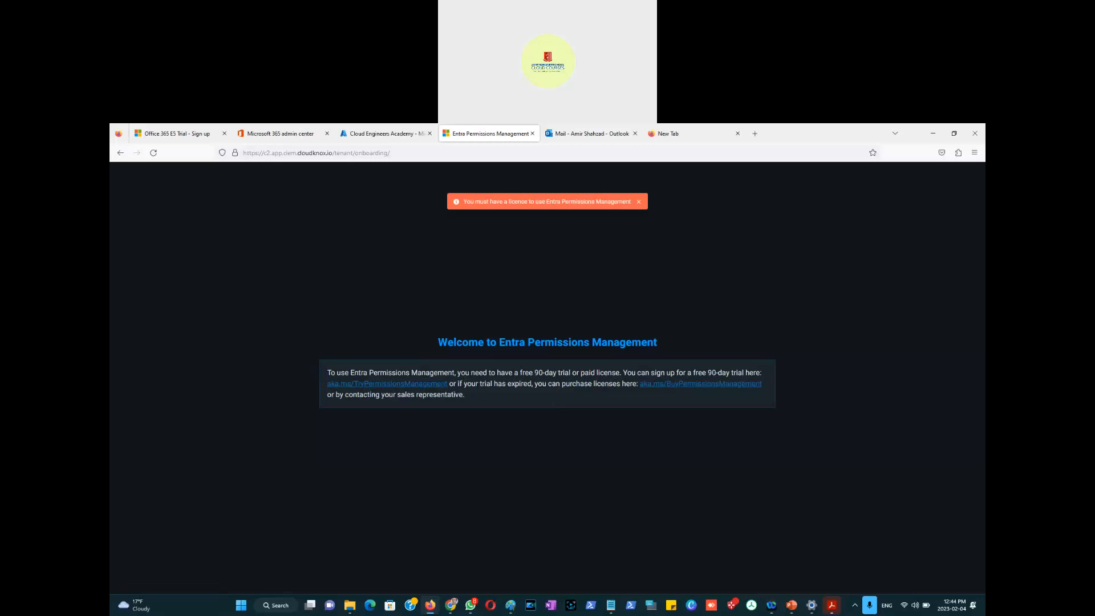
left_click(470, 605)
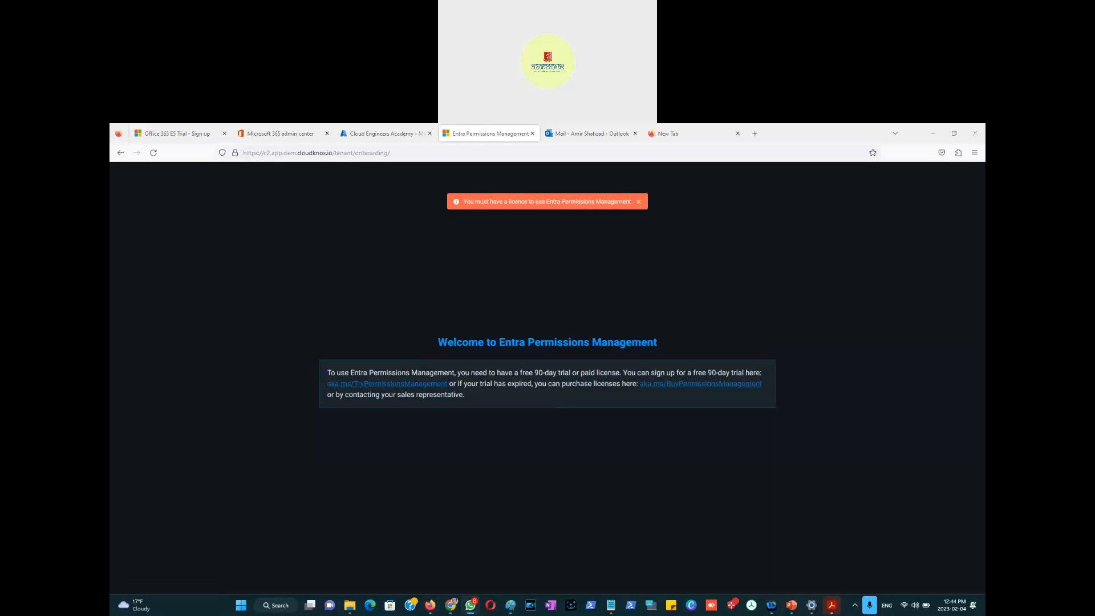
Step: Add the Microsoft Entra Permissions Management Trial to the existing account, place the trial order and continue past the receipt
left_click(392, 386)
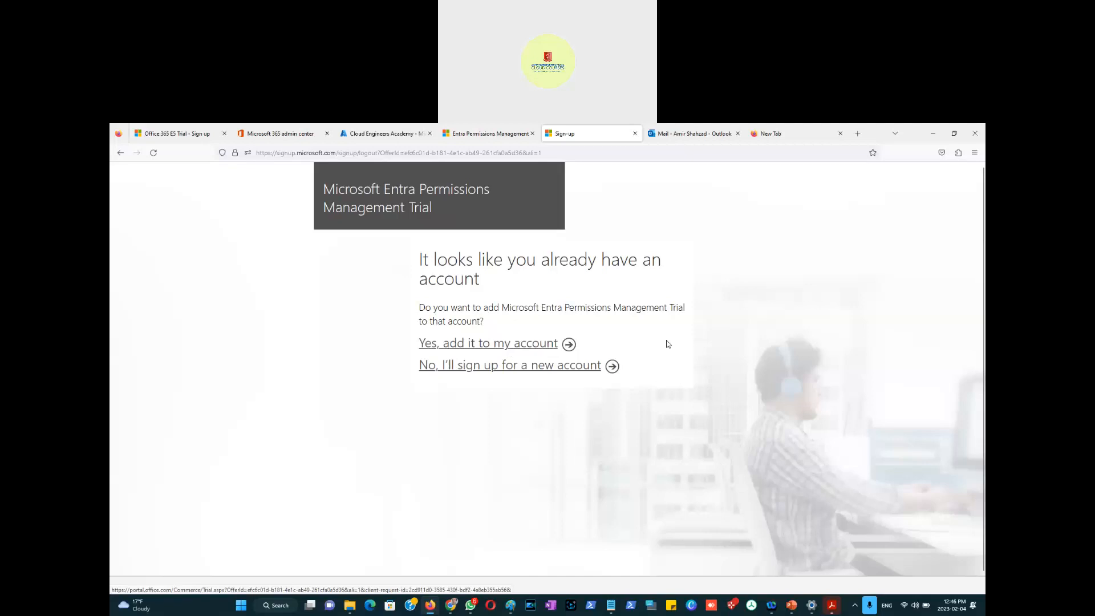
left_click(491, 350)
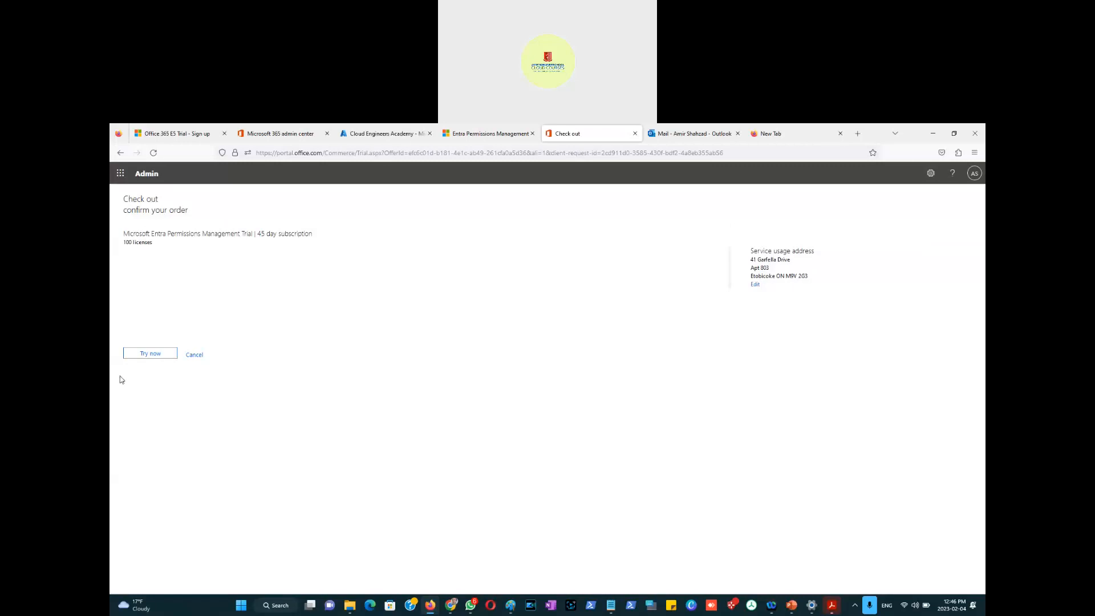
left_click(145, 355)
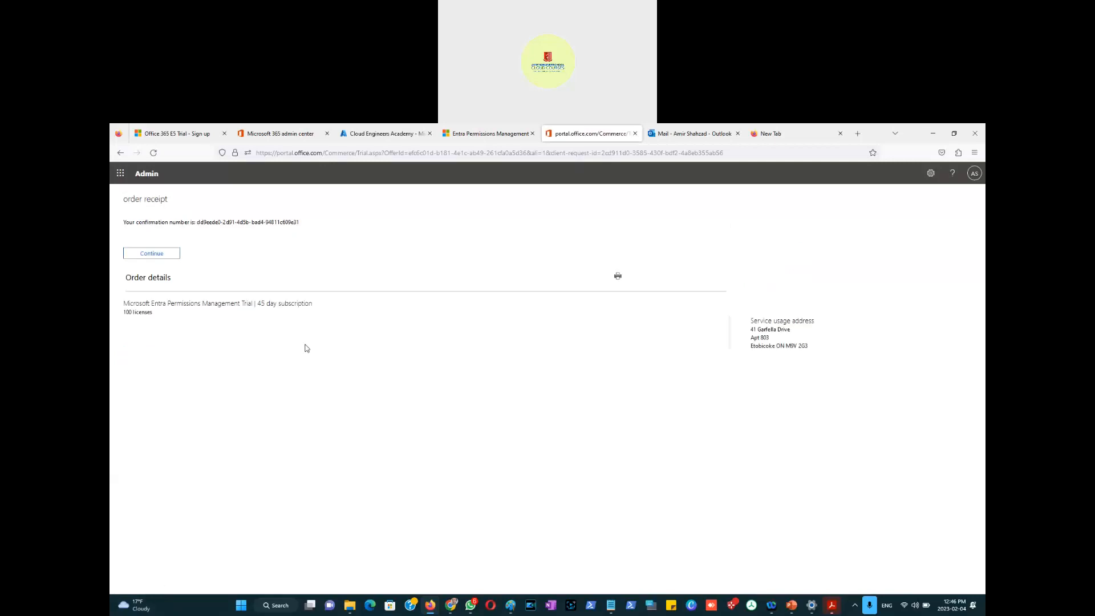
left_click(159, 258)
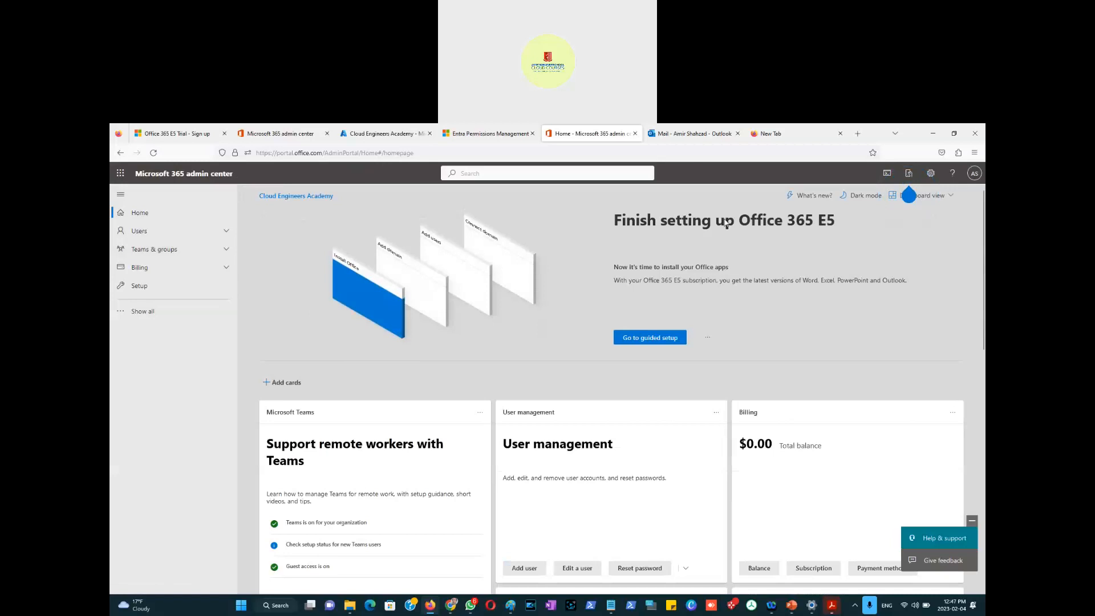
Step: View the Microsoft 365 Admin mobile app details, close them and show all entries of the admin center navigation
left_click(911, 197)
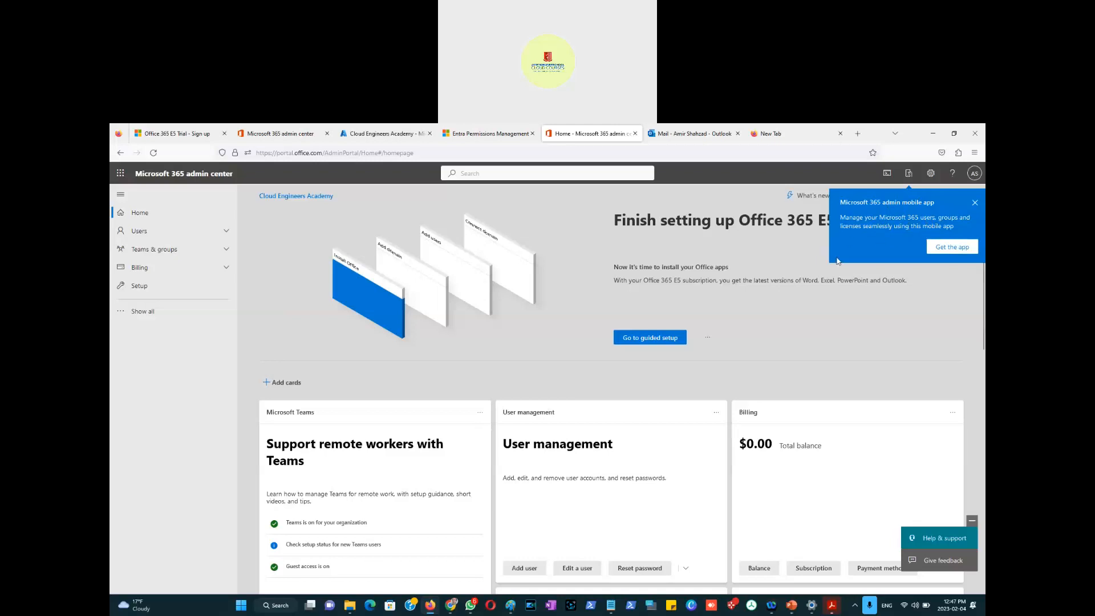
left_click(950, 250)
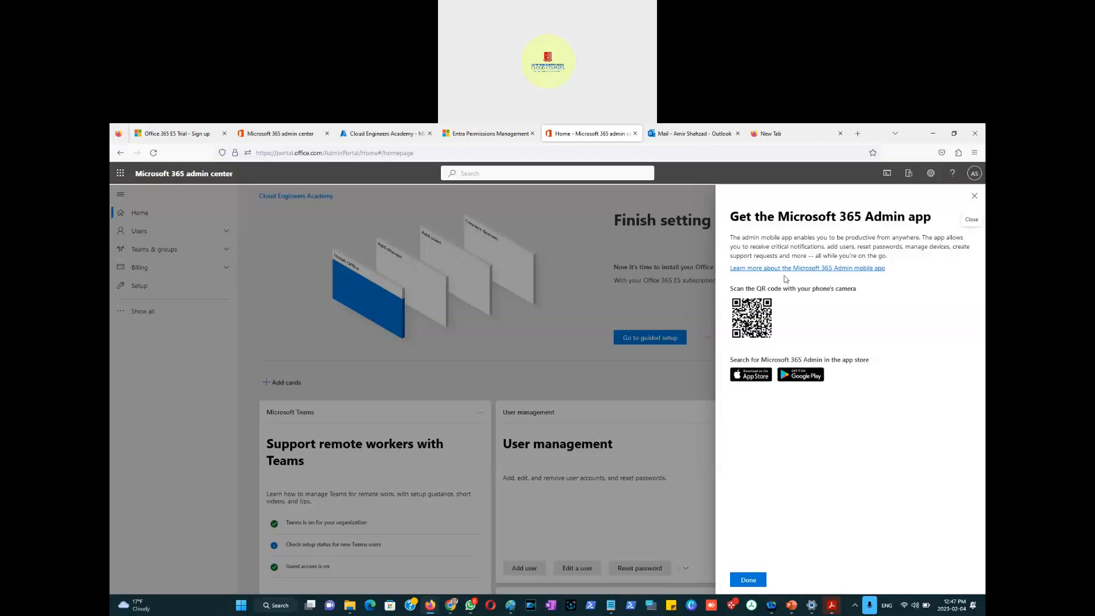
left_click(975, 195)
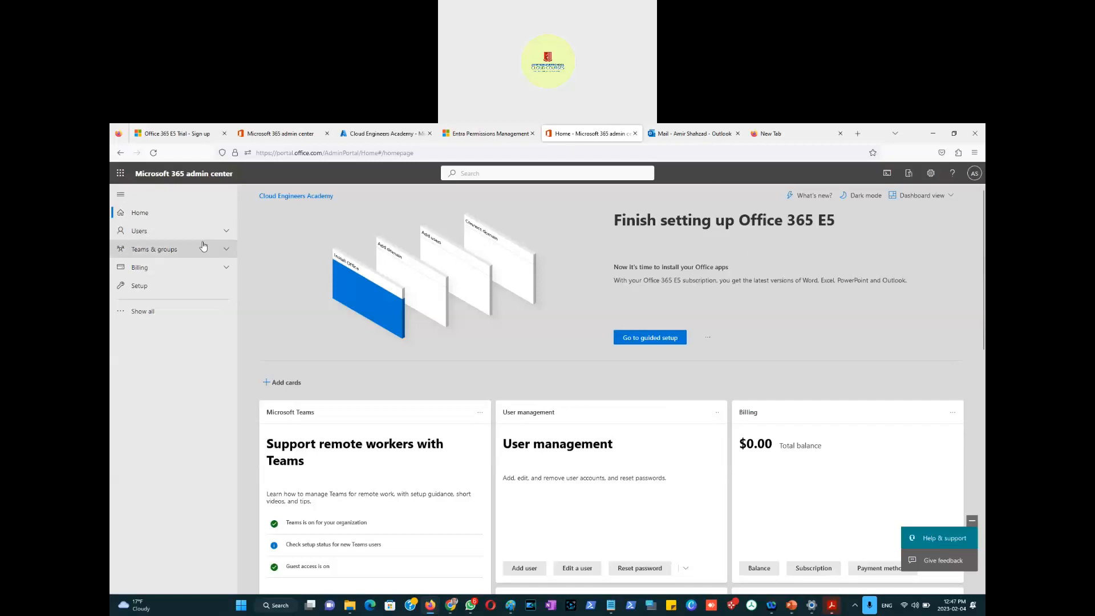
left_click(146, 317)
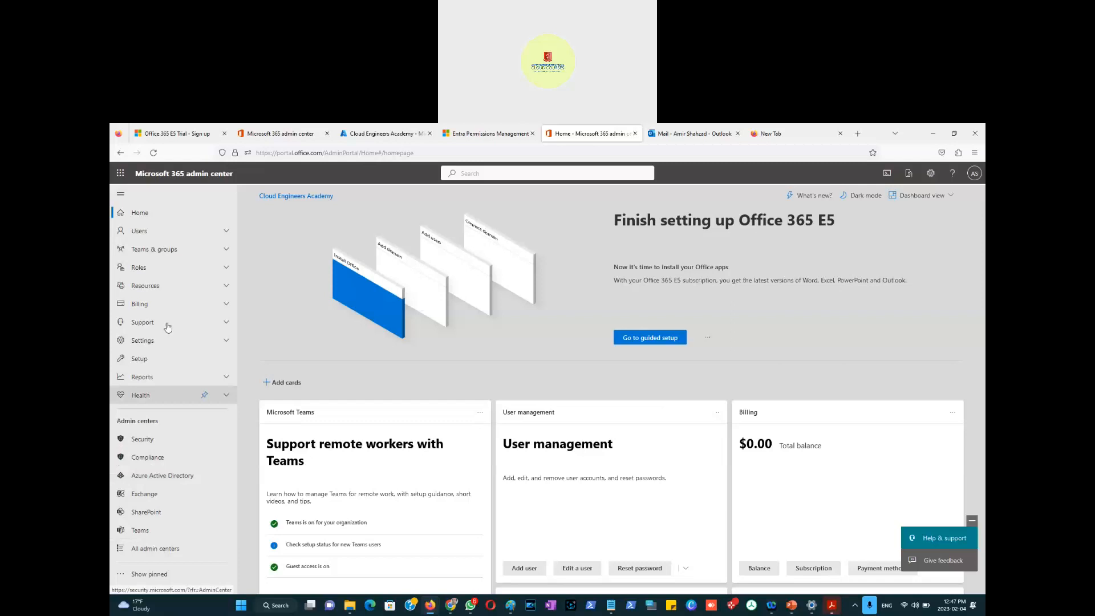
Step: In the Entra admin center, look through the tenant overview and list all products under the billing licenses
left_click(363, 137)
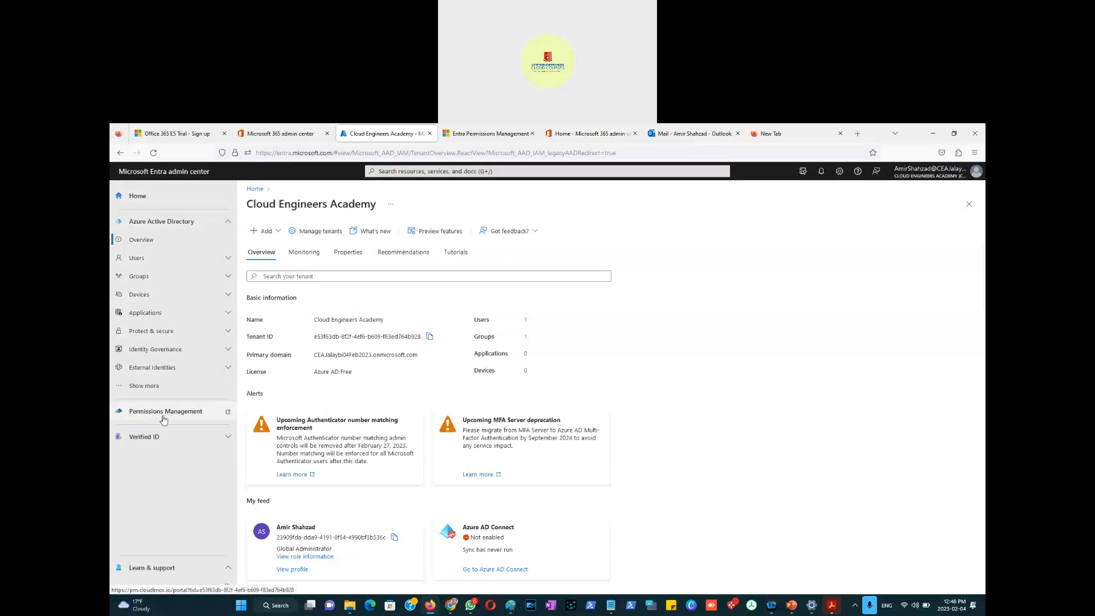
scroll(386, 431, "down", 3)
scroll(385, 431, "down", 1)
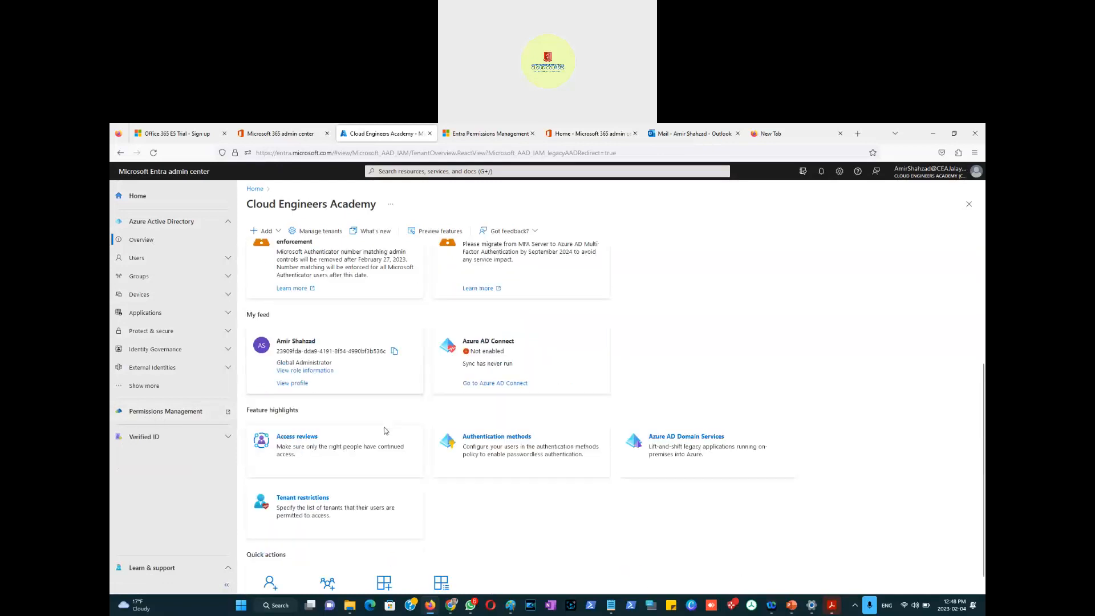
scroll(385, 431, "down", 1)
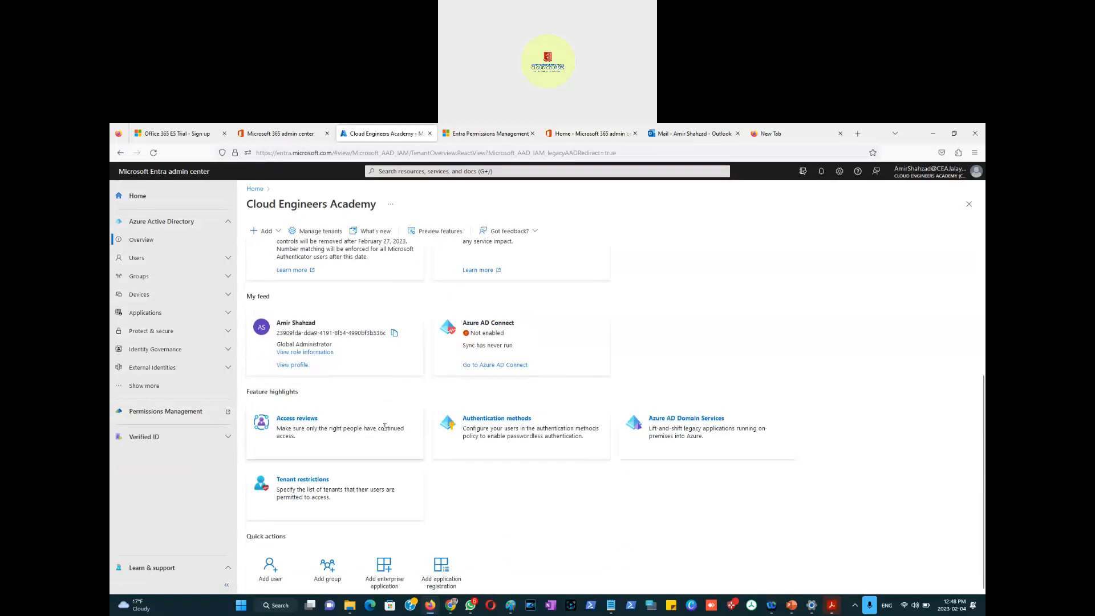
scroll(385, 426, "up", 5)
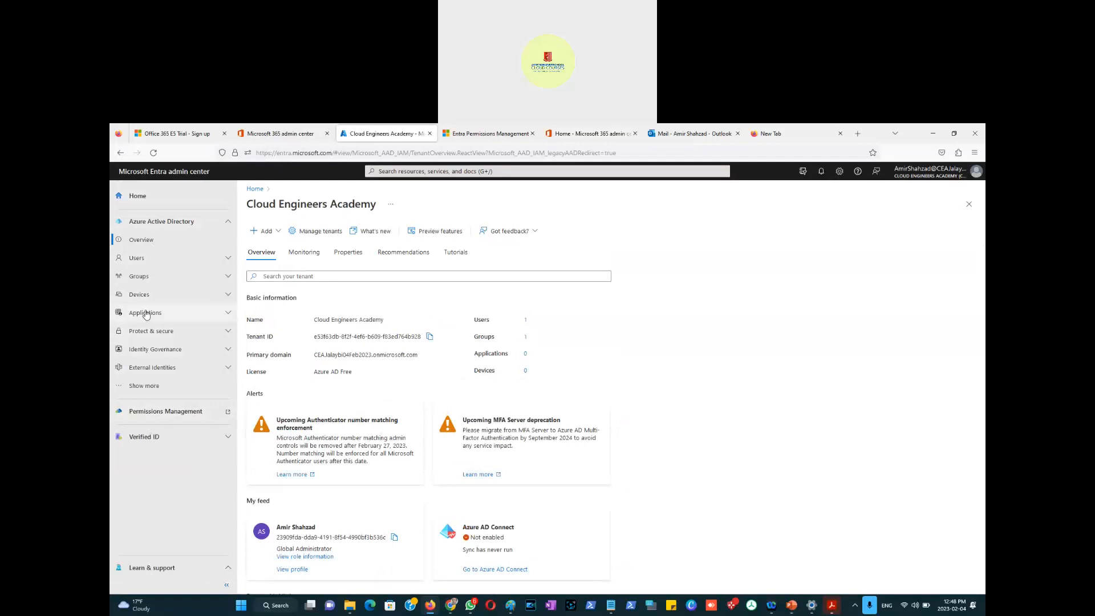
left_click(153, 386)
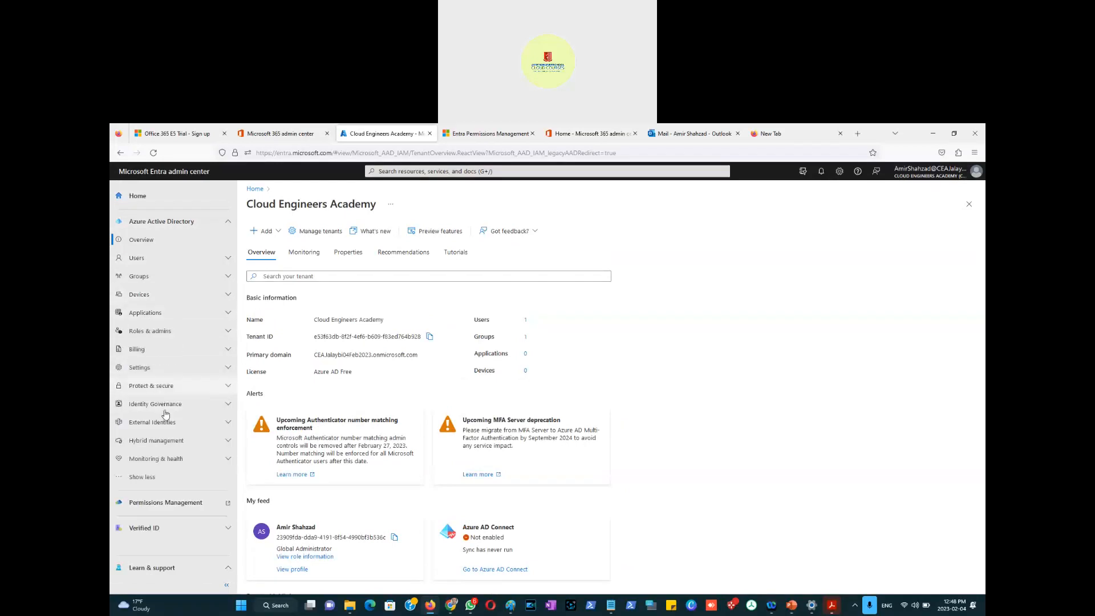
left_click(147, 351)
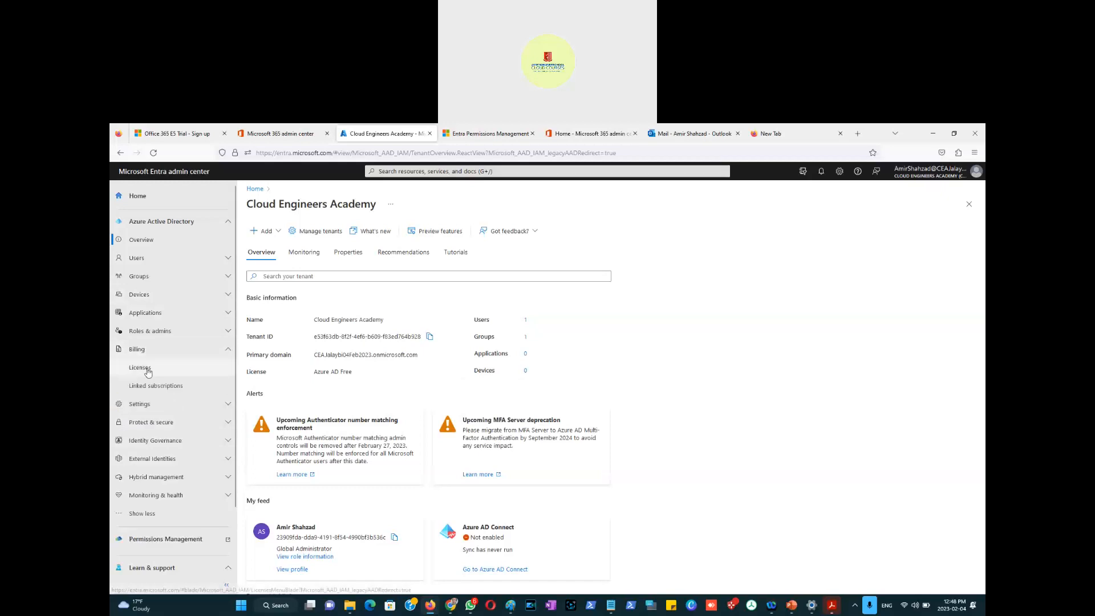
left_click(148, 372)
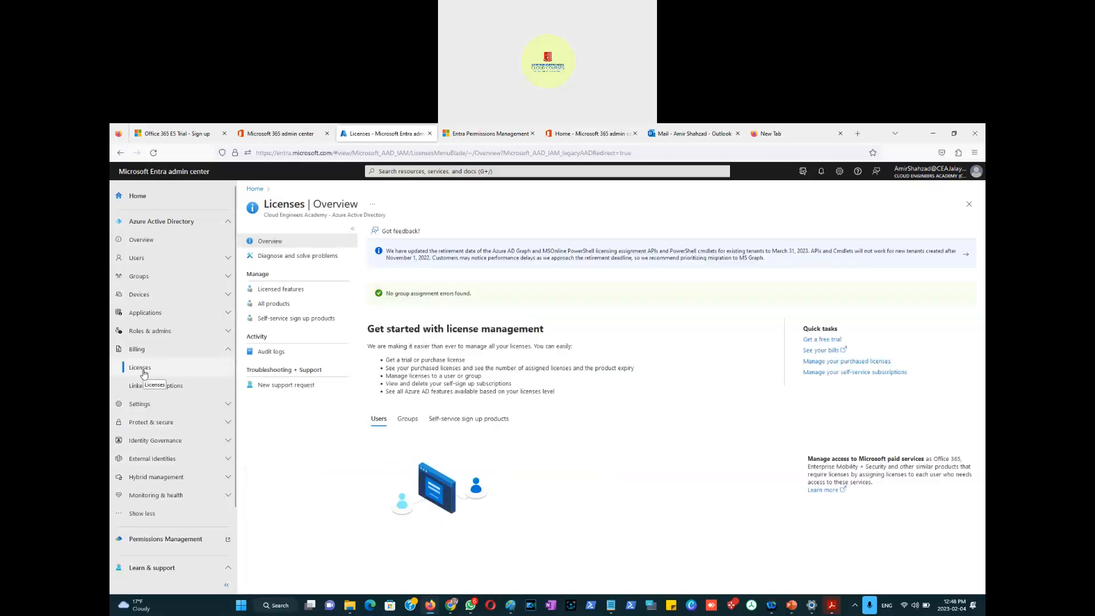
left_click(293, 294)
left_click(291, 304)
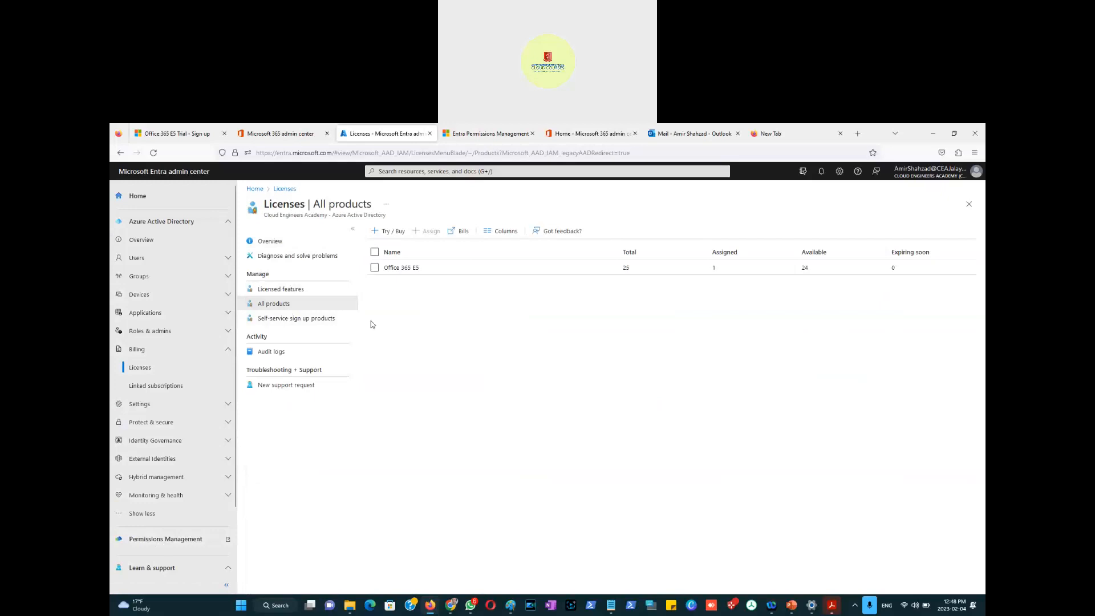
Step: Check Your products in the Microsoft 365 admin center and return to the Entra licenses page
left_click(280, 134)
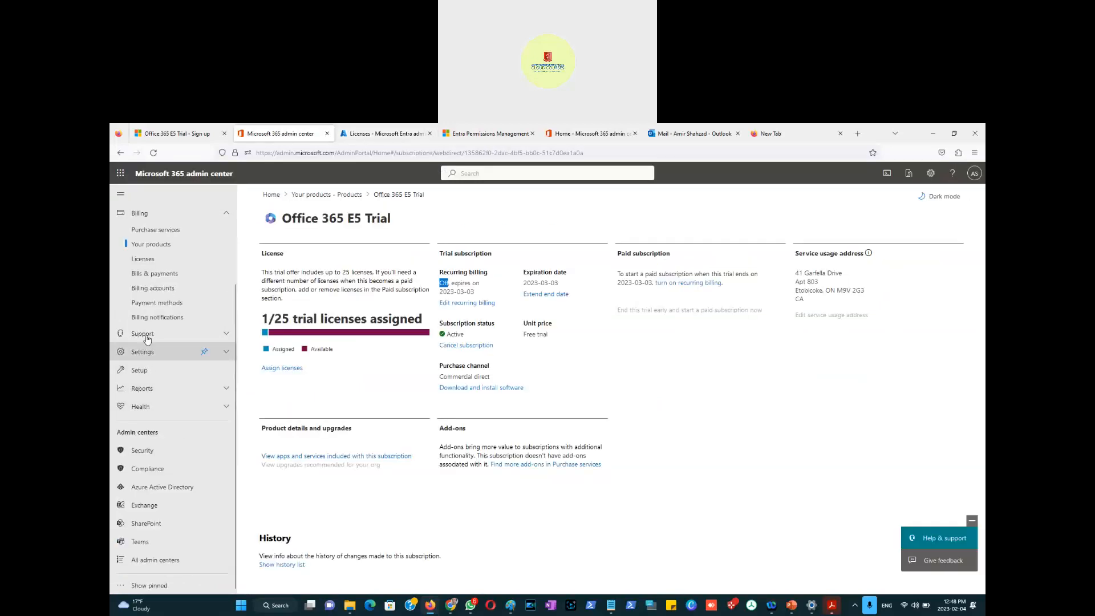
left_click(151, 245)
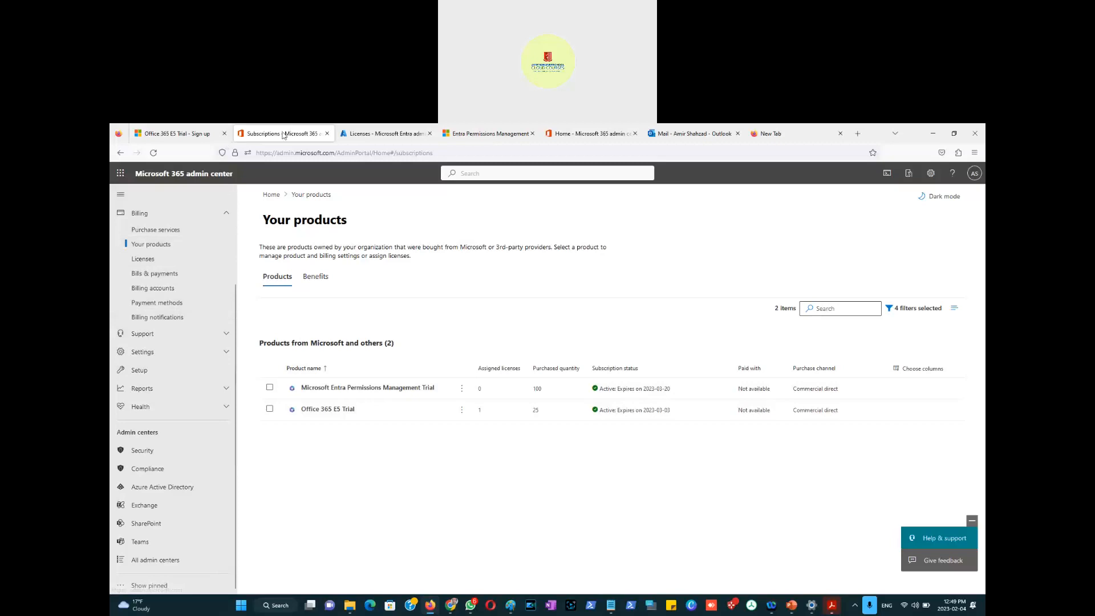
left_click(371, 134)
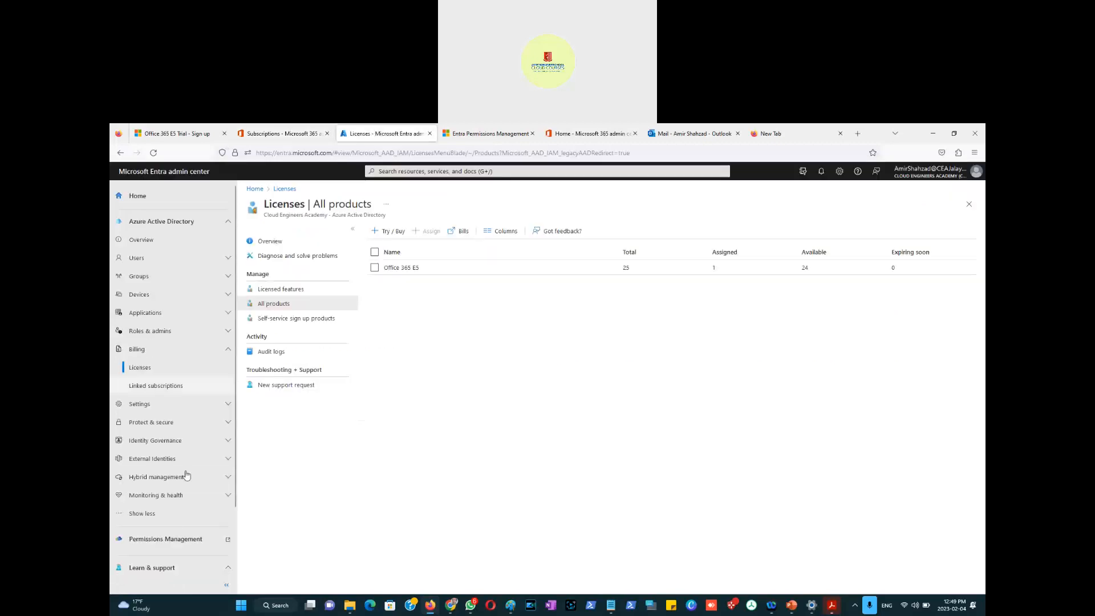
Step: Reopen Permissions Management, start a new Azure data collection configuration and review its role assignment commands
left_click(152, 544)
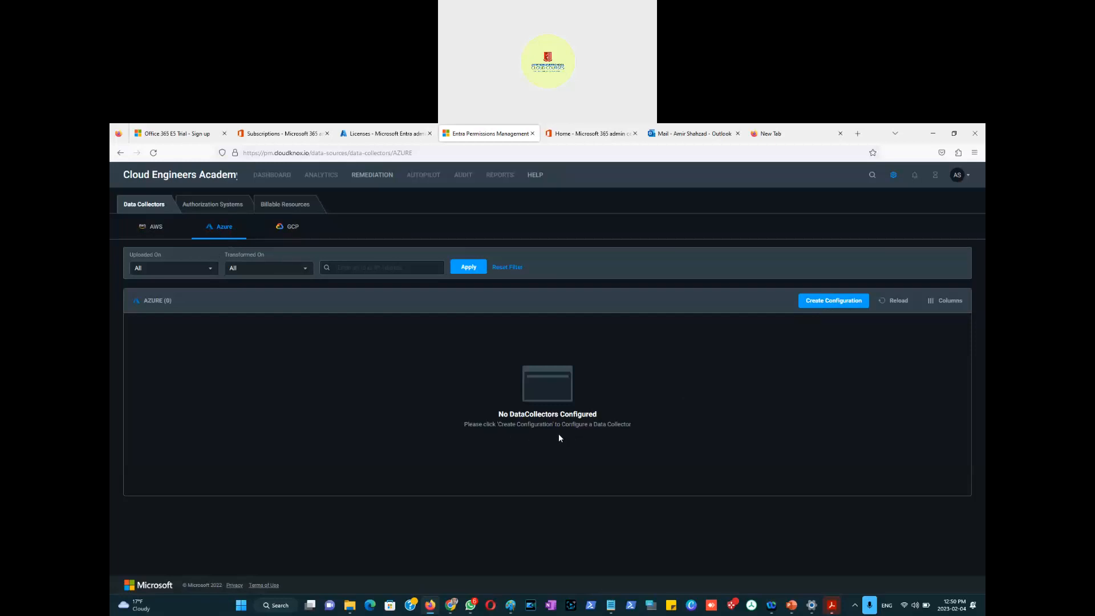
left_click(832, 303)
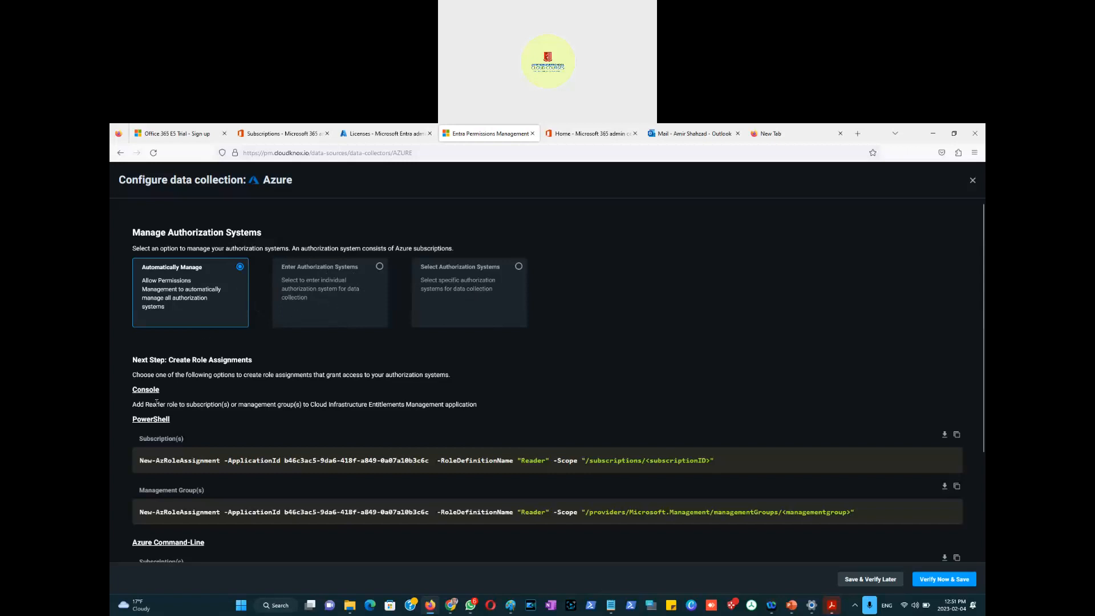
scroll(179, 414, "down", 3)
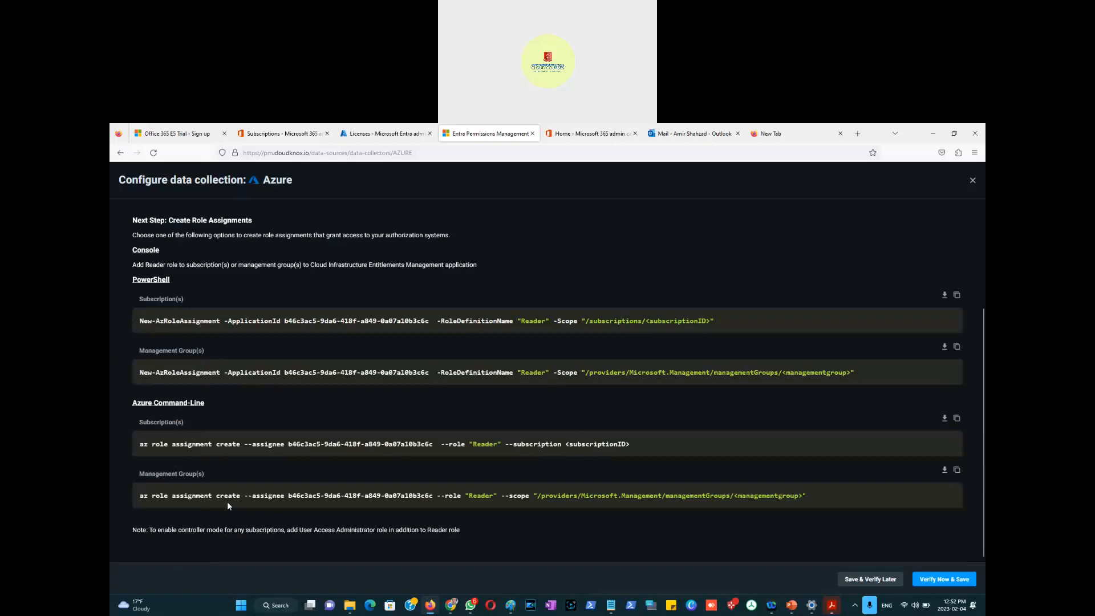
scroll(331, 414, "up", 3)
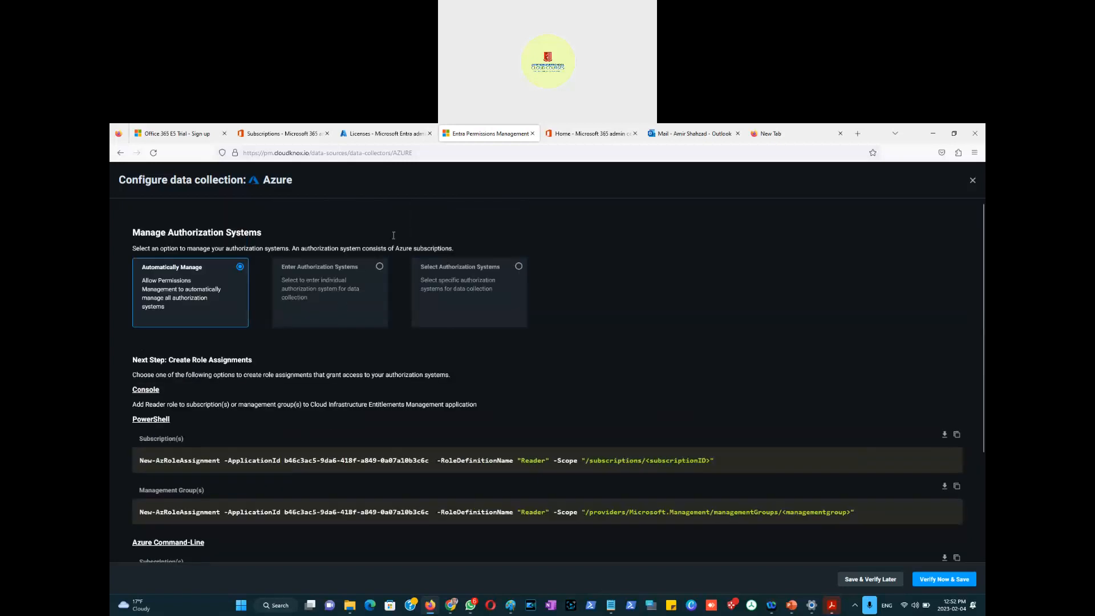
Step: Compare the entered and selected authorization system options for Azure data collection, and choose Enter Authorization Systems
left_click(370, 278)
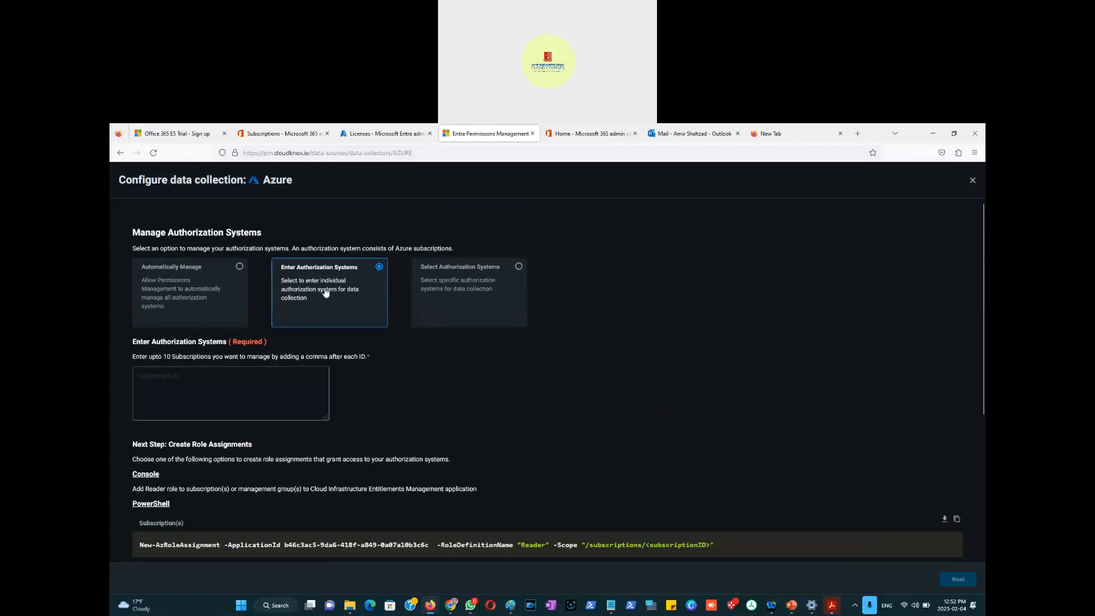
left_click(514, 273)
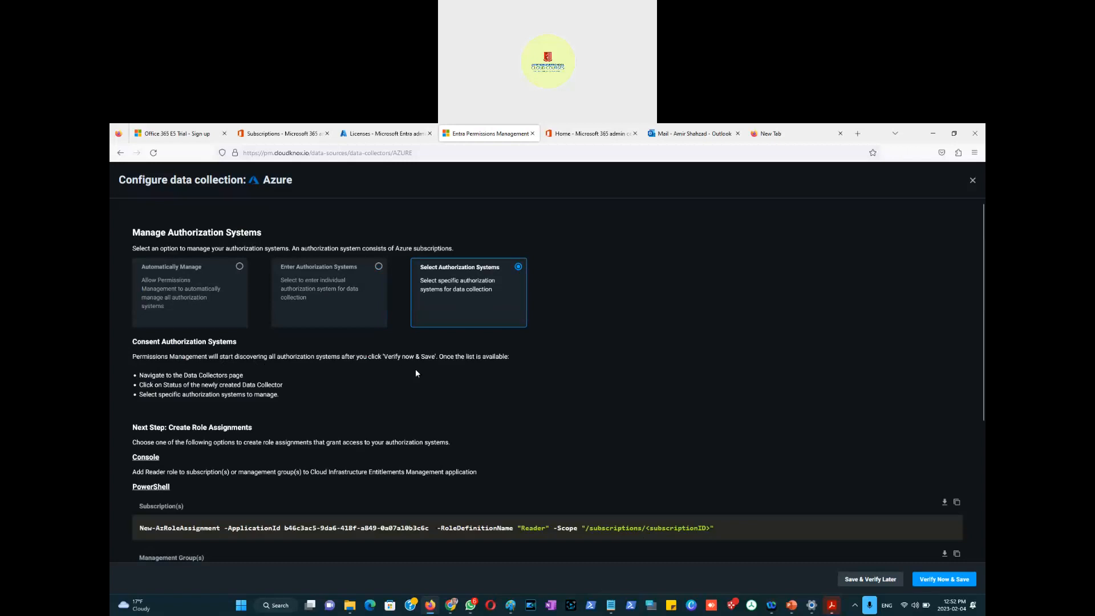
left_click(366, 281)
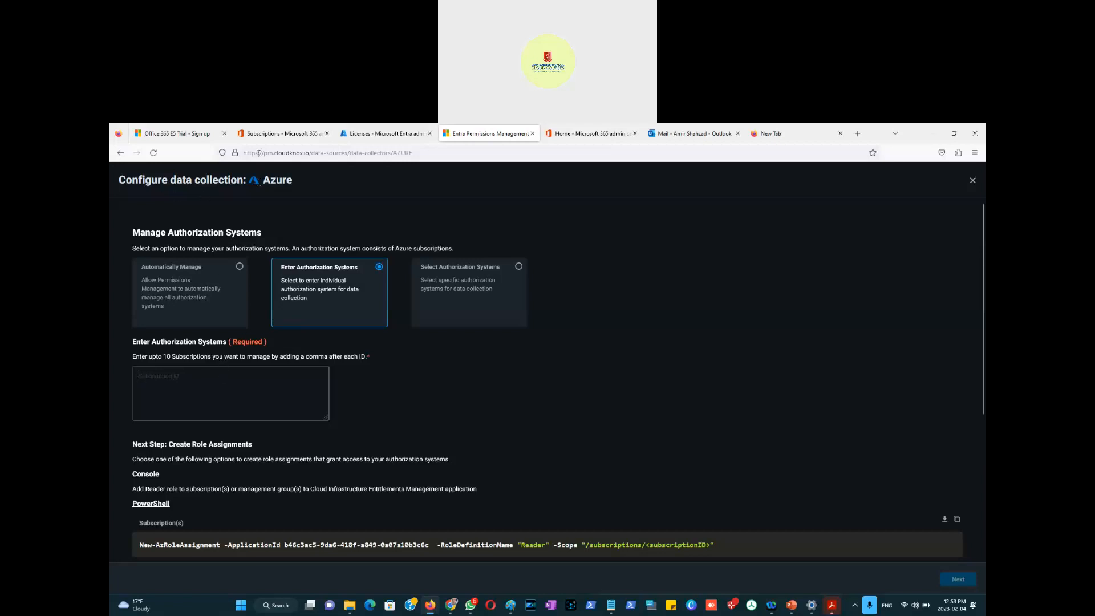
Step: Return to the Entra admin center and review the tenant's overview and properties
left_click(389, 138)
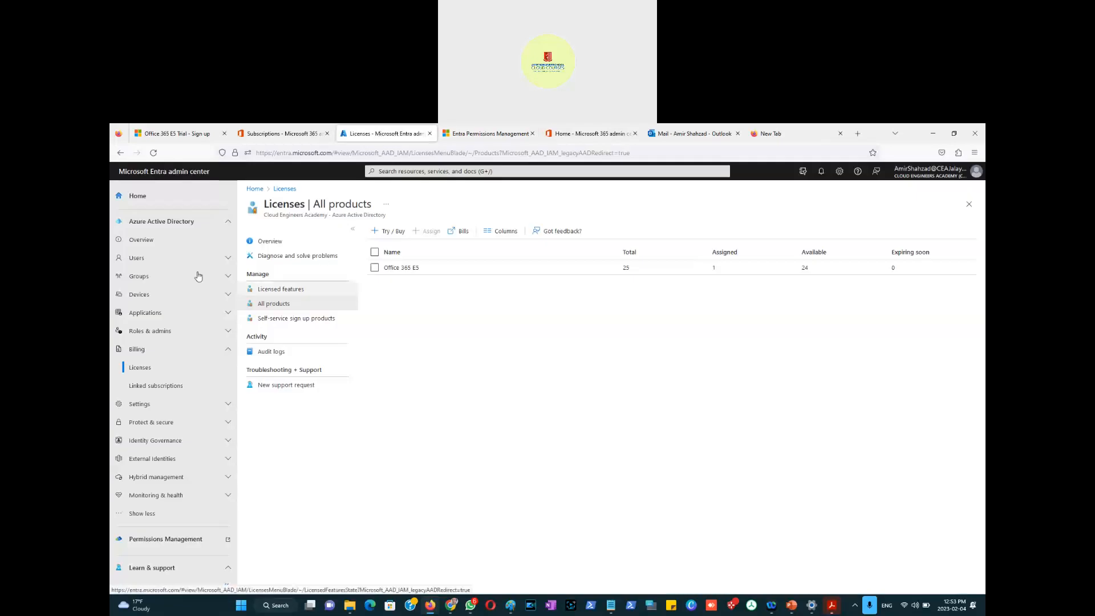
left_click(148, 225)
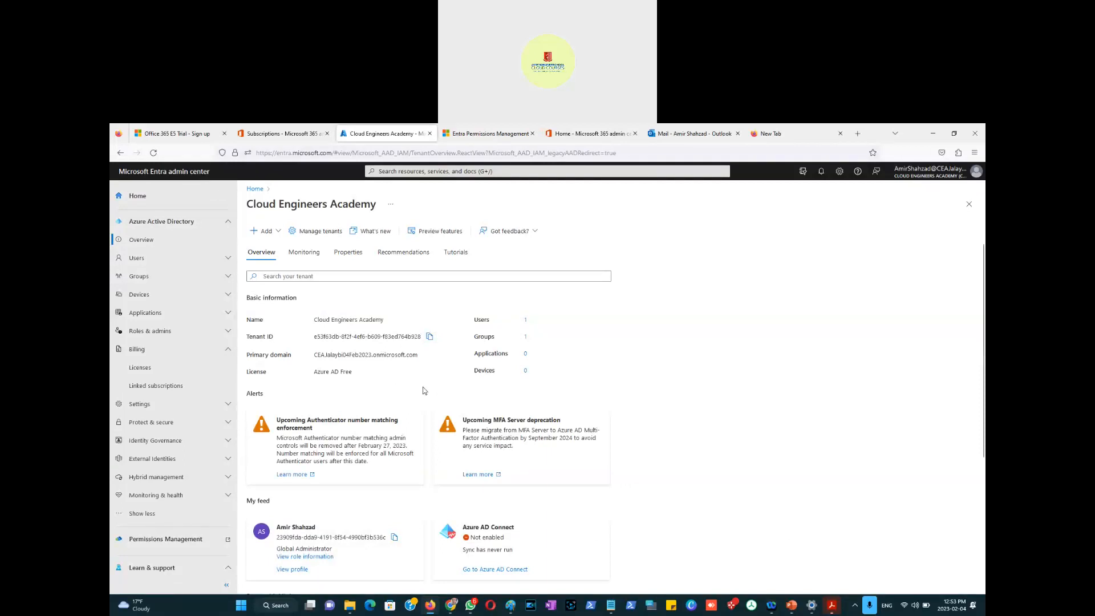
scroll(424, 391, "down", 3)
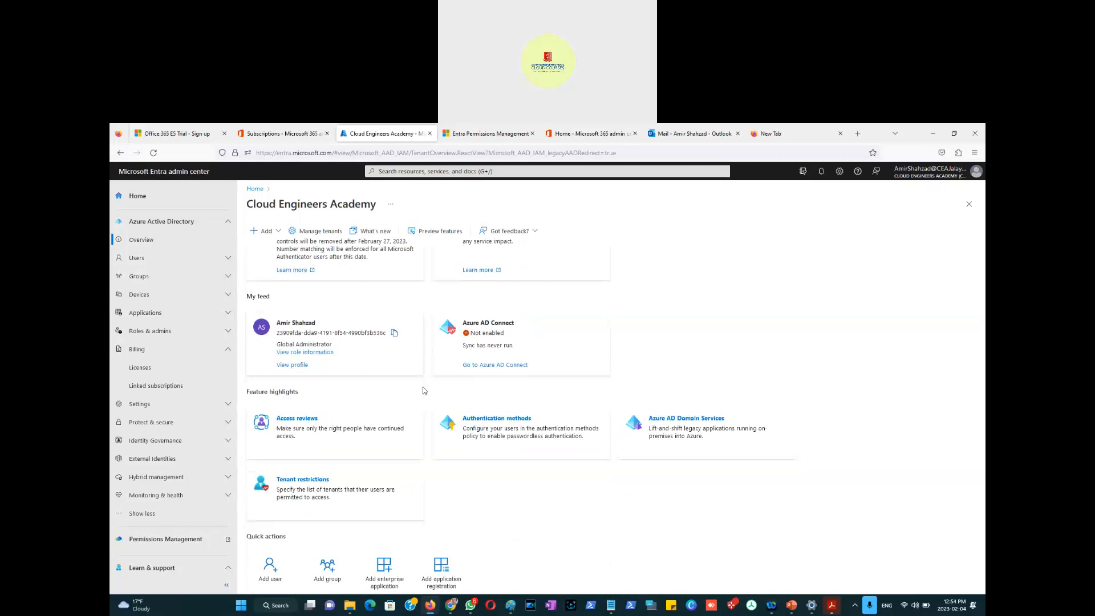
scroll(423, 388, "up", 3)
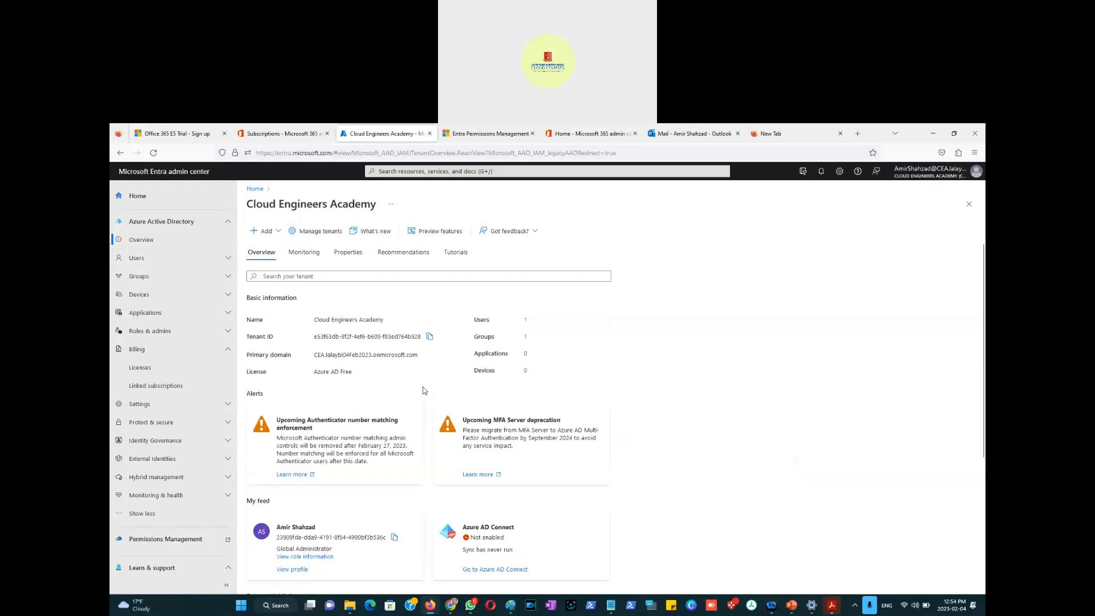
left_click(346, 254)
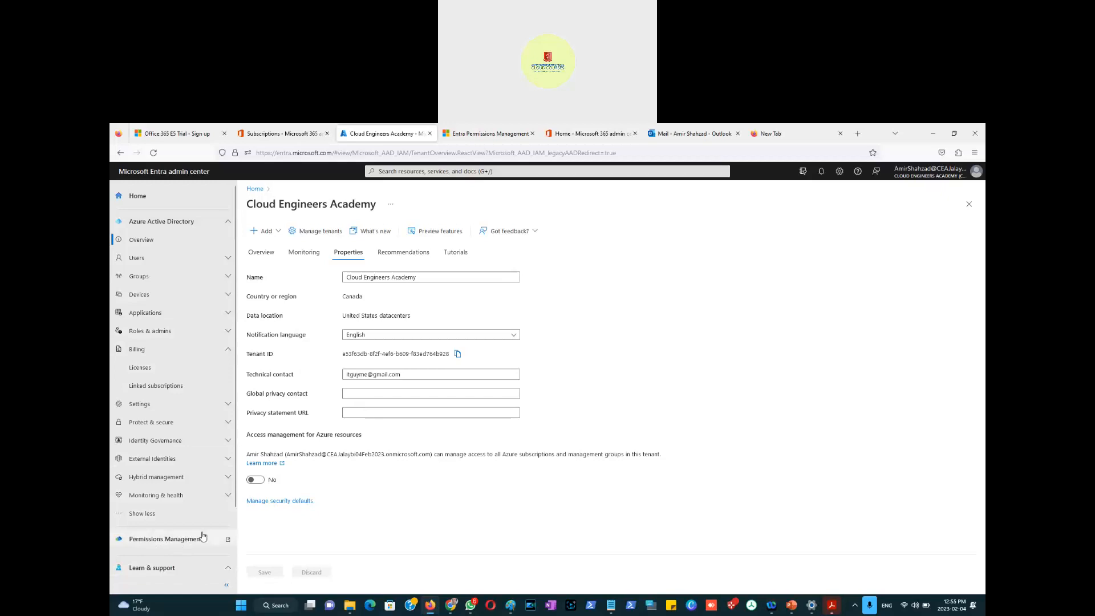
Step: Check the Azure data collection form's subscription field, and look through the Entra tenant list and tenant overview for matching details
left_click(449, 142)
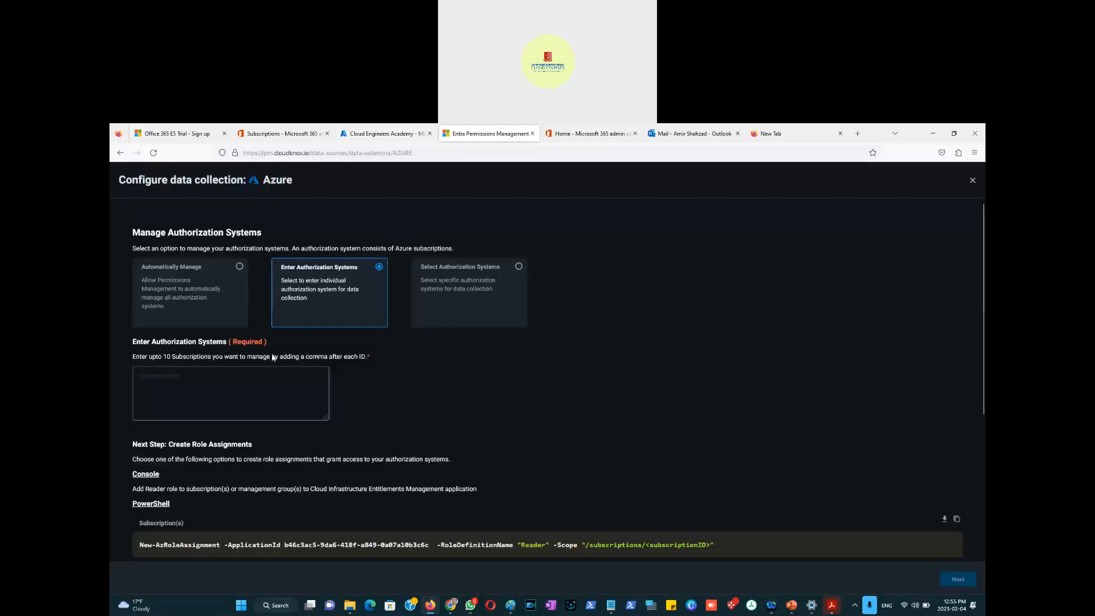
left_click(384, 138)
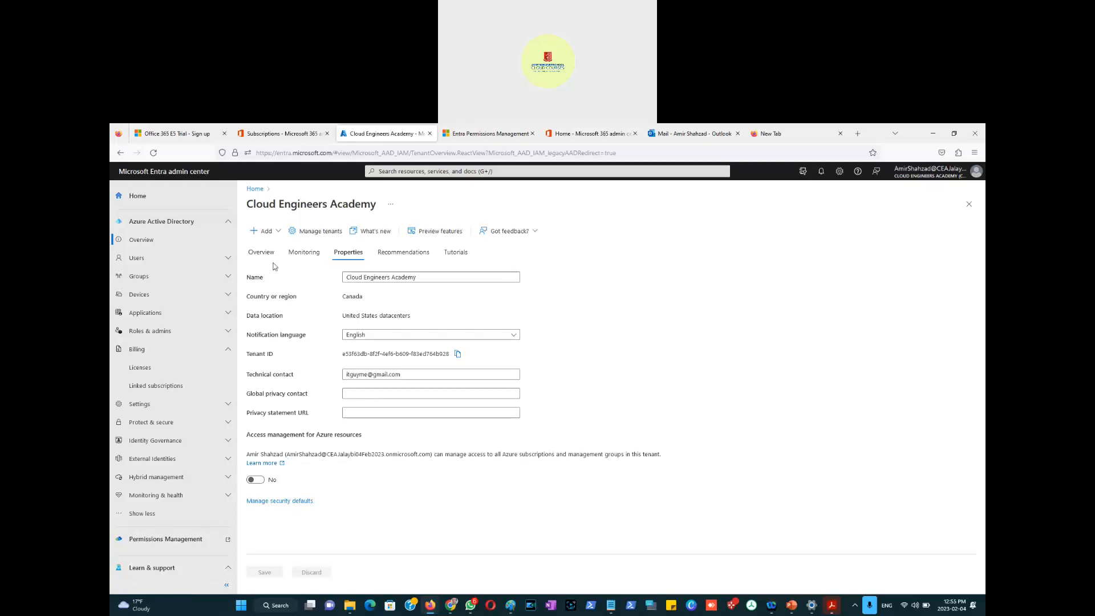
left_click(308, 234)
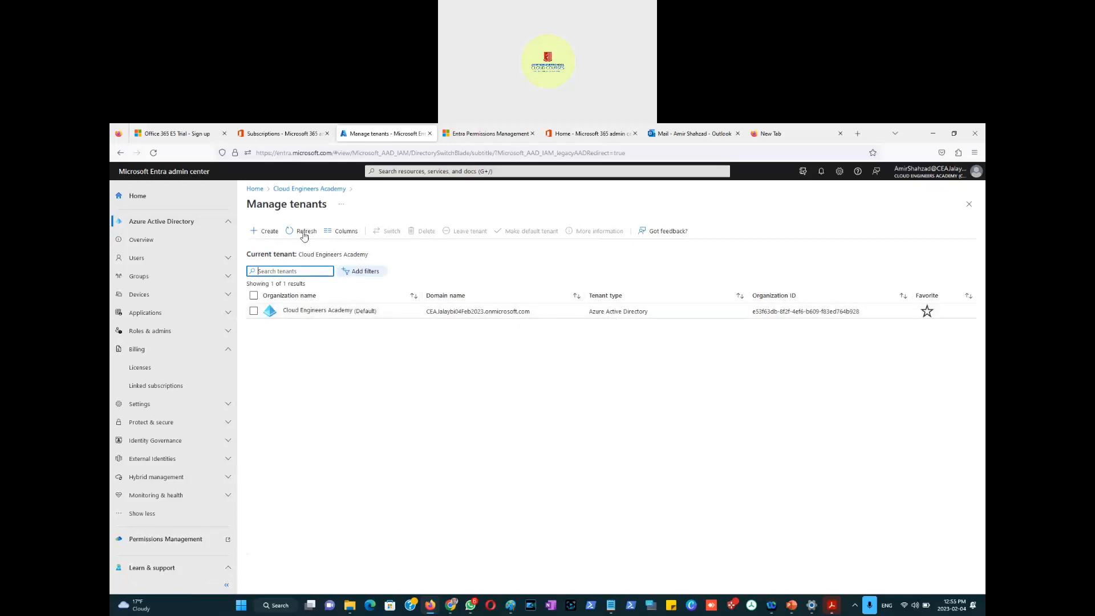
left_click(312, 190)
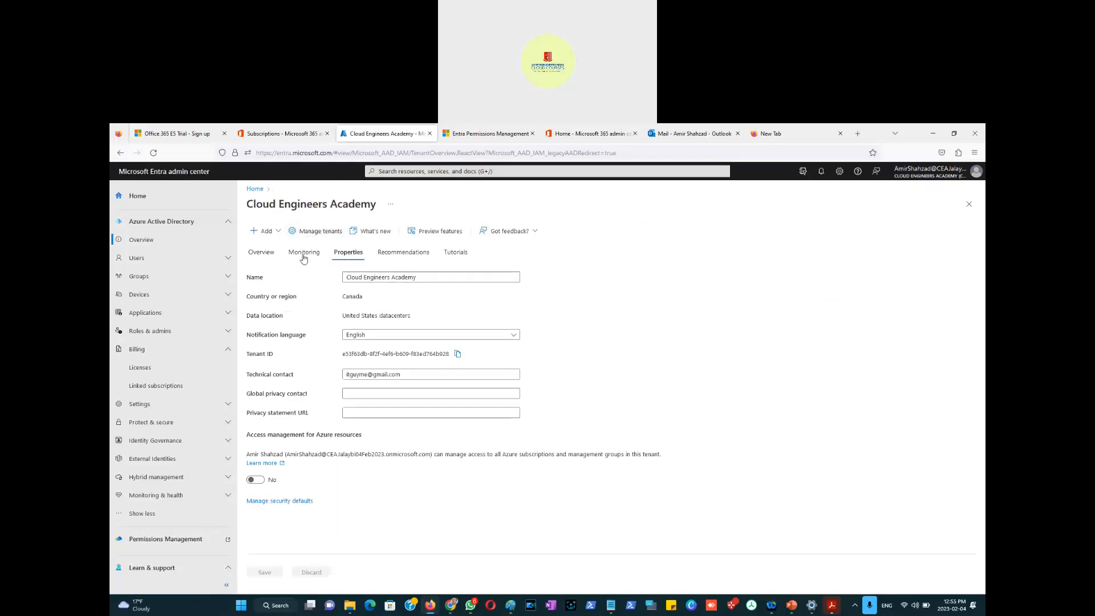
left_click(261, 258)
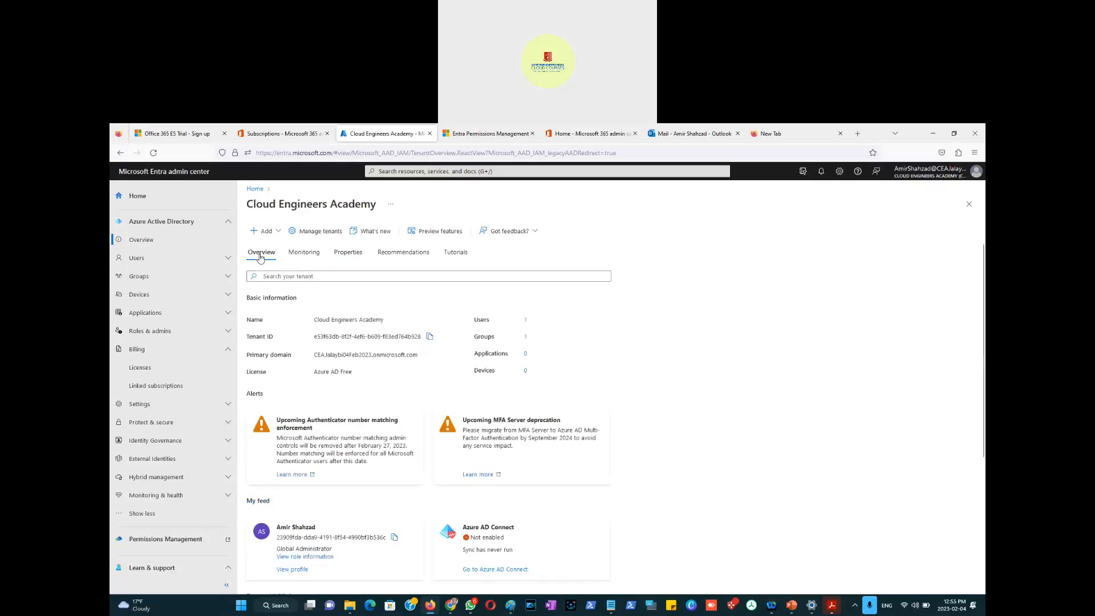
scroll(569, 376, "down", 3)
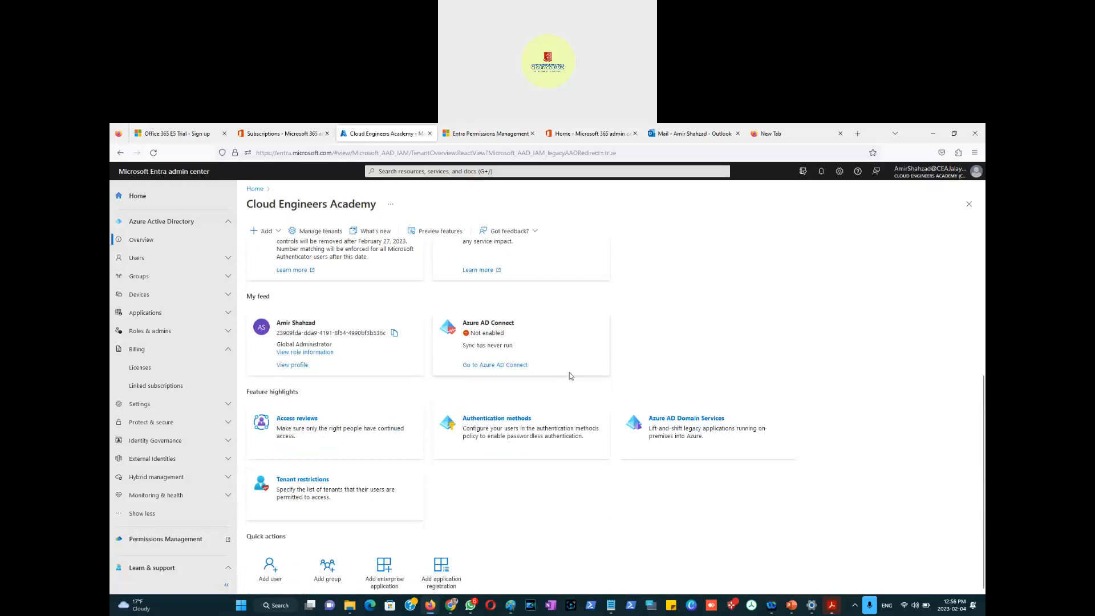
Step: View the signed-in account's directories, expand the Applications and Roles & admins sections, and open the Licenses overview
left_click(976, 178)
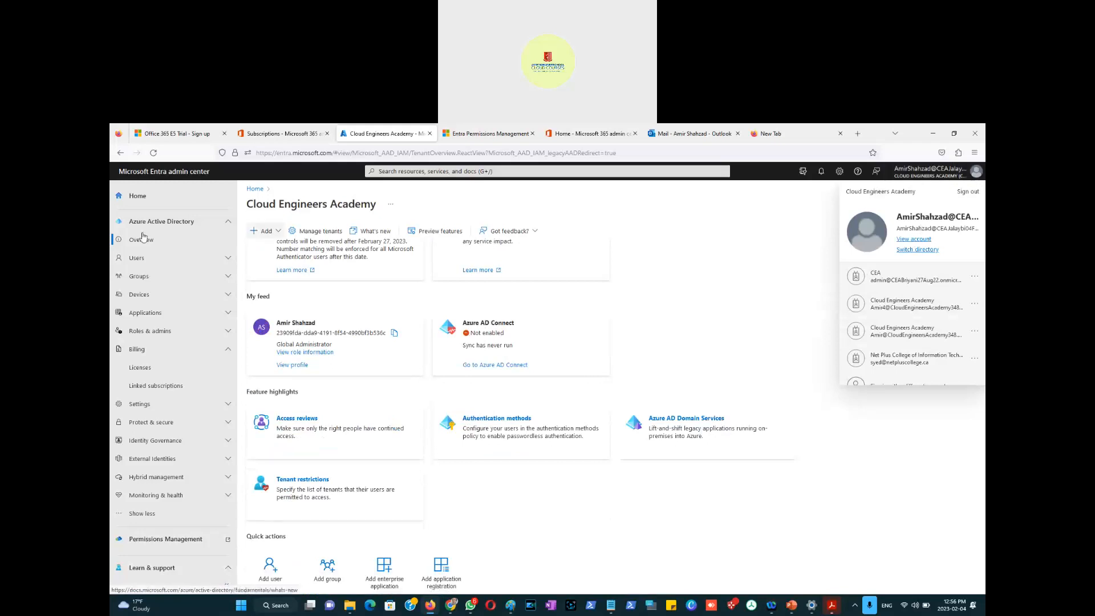
left_click(161, 317)
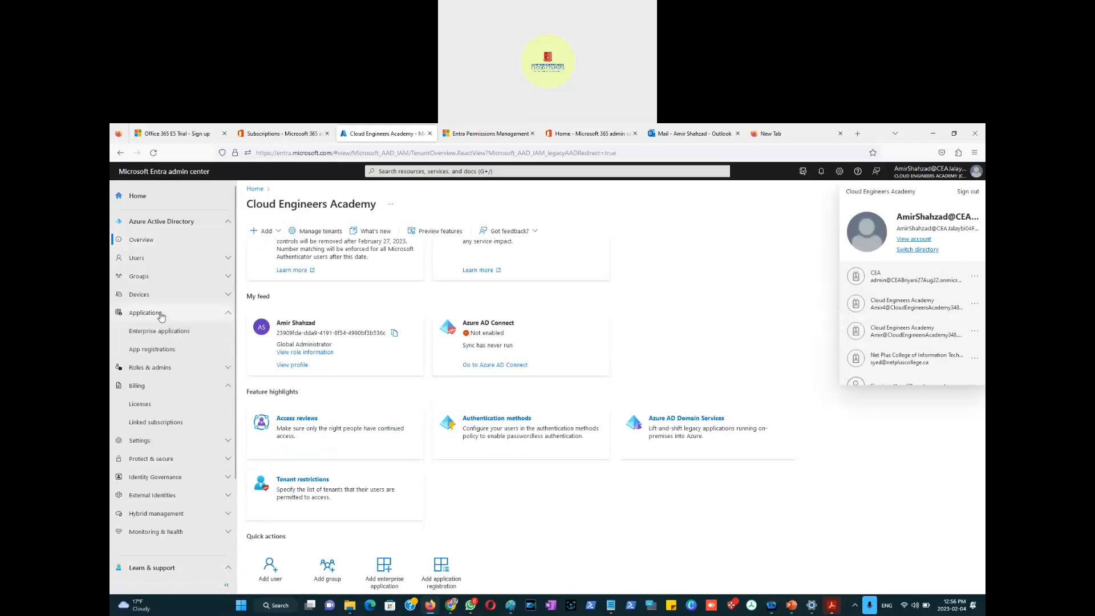
left_click(161, 372)
left_click(153, 445)
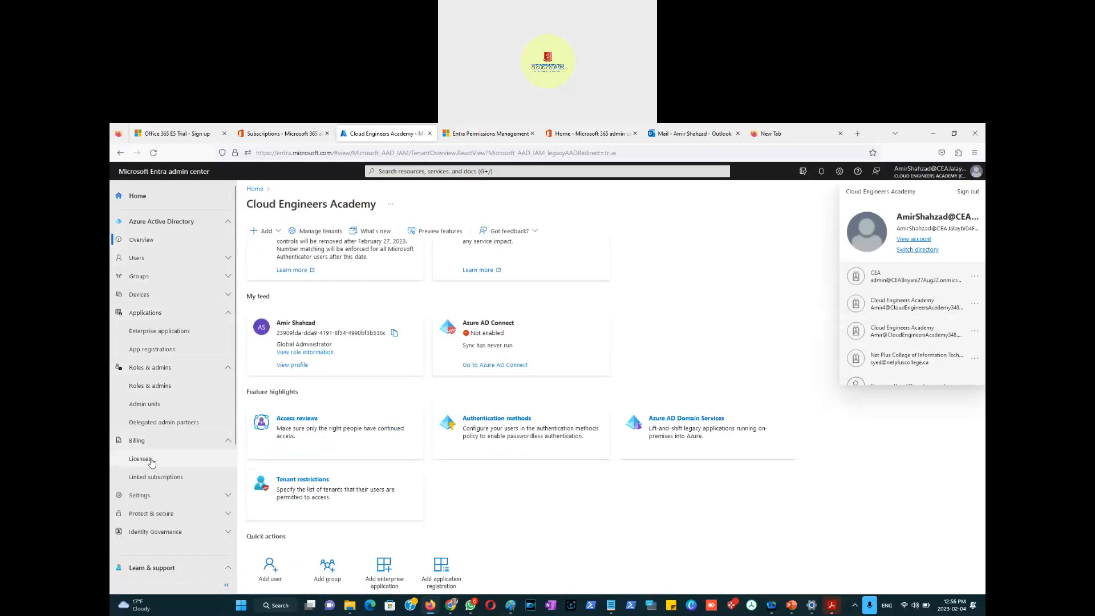
left_click(152, 462)
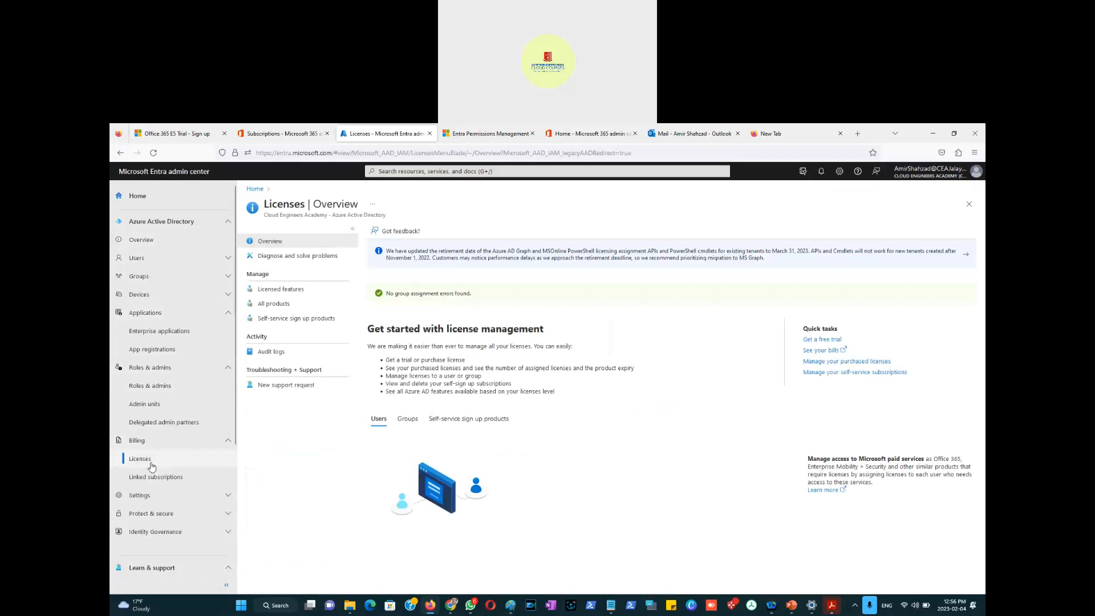
Step: Look through the Azure Active Directory settings pages for Preview hub, Domain names and Mobility
left_click(149, 498)
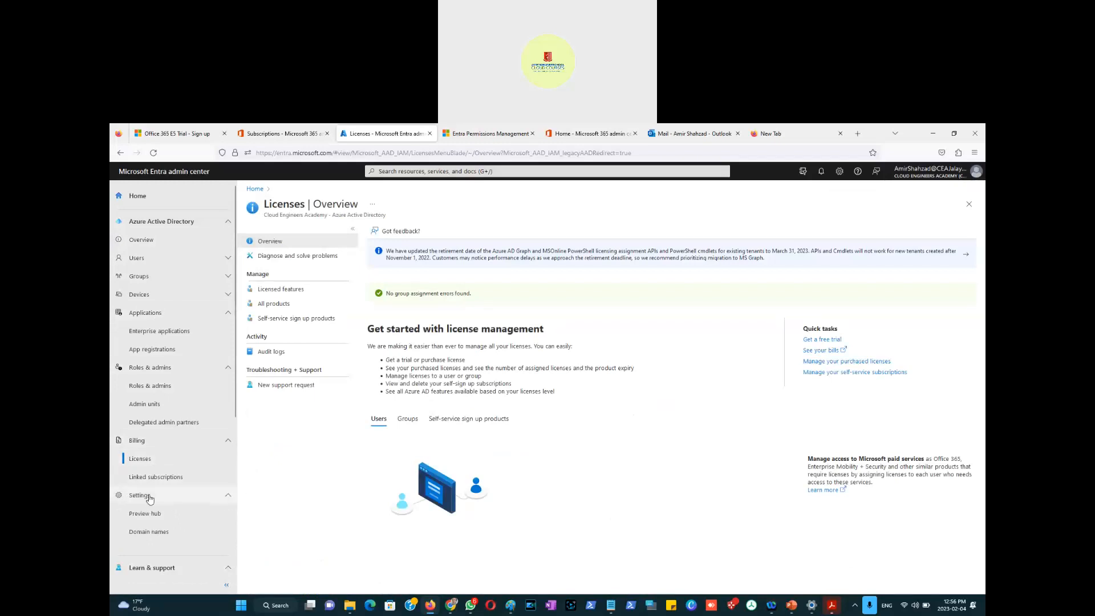
scroll(153, 494, "down", 2)
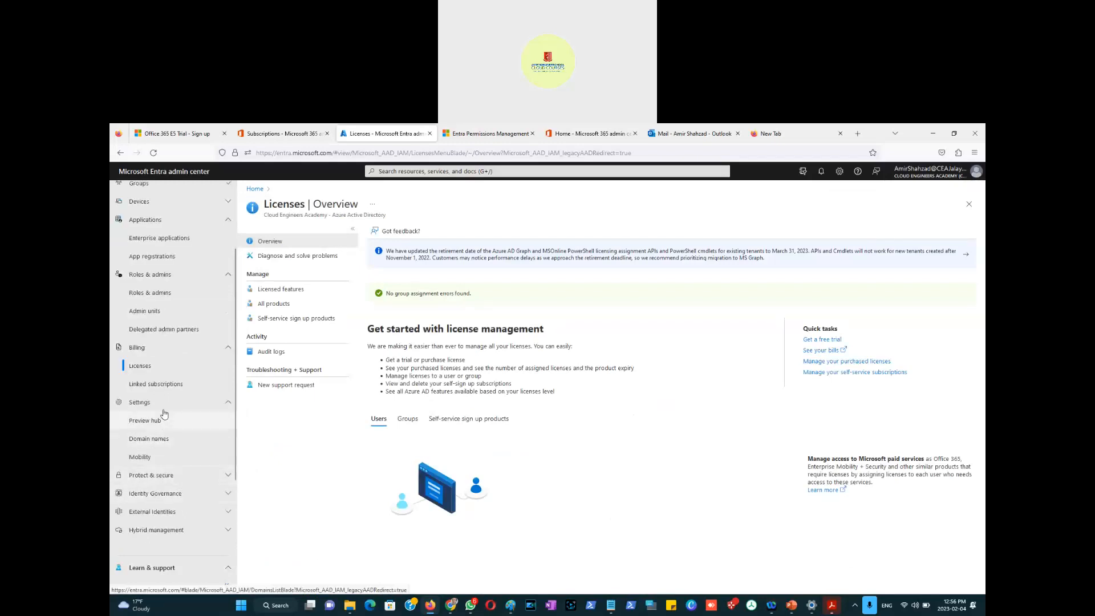
left_click(147, 421)
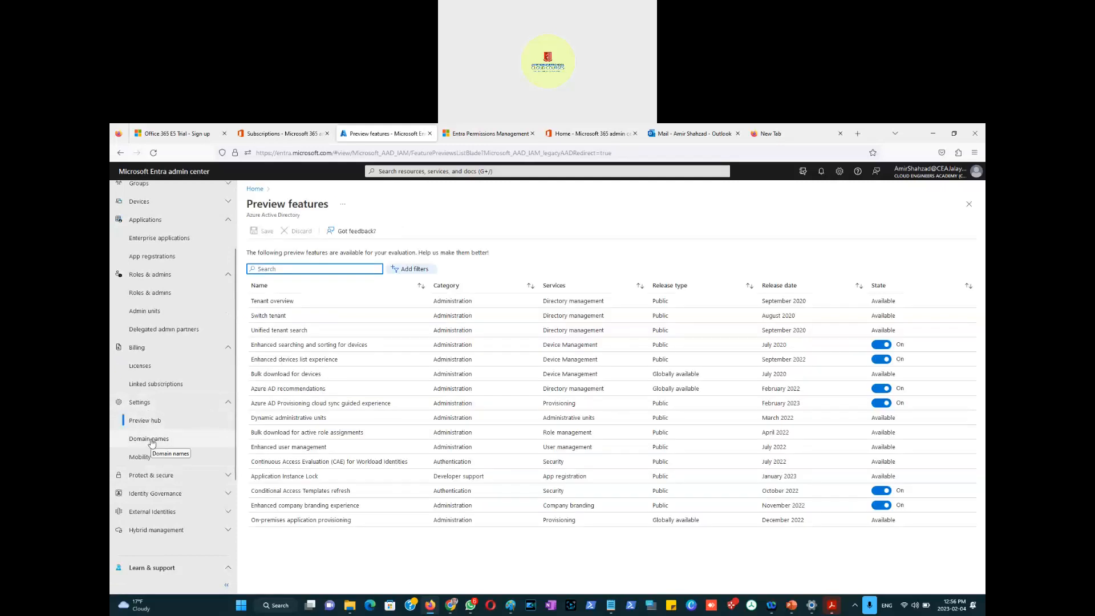
left_click(150, 440)
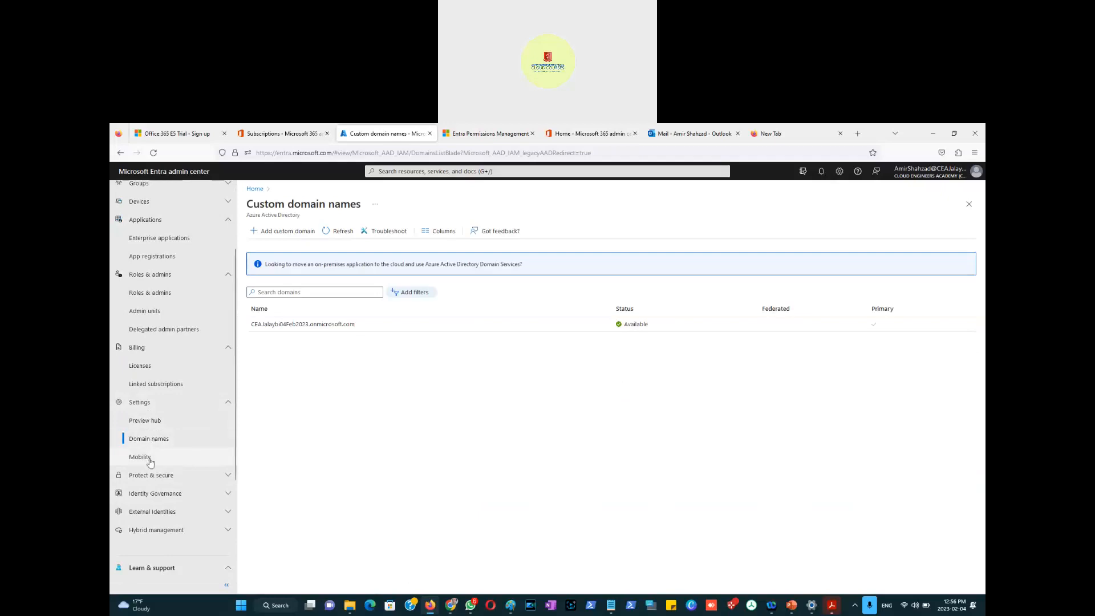
left_click(149, 460)
Step: Look through the Identity Governance and Hybrid management sections of the Entra navigation
left_click(152, 492)
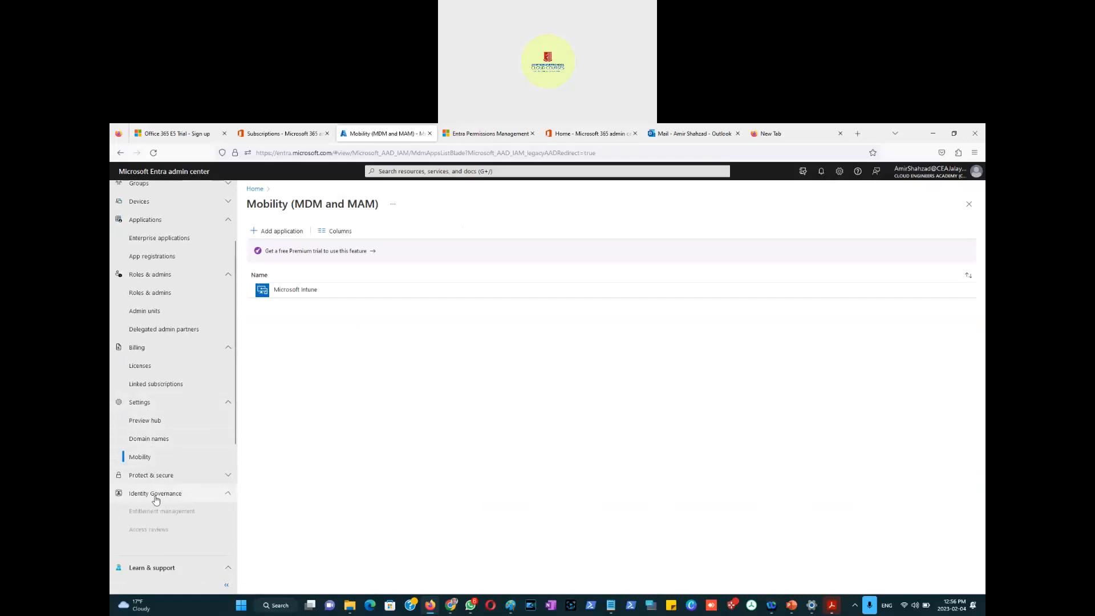
scroll(159, 515, "down", 2)
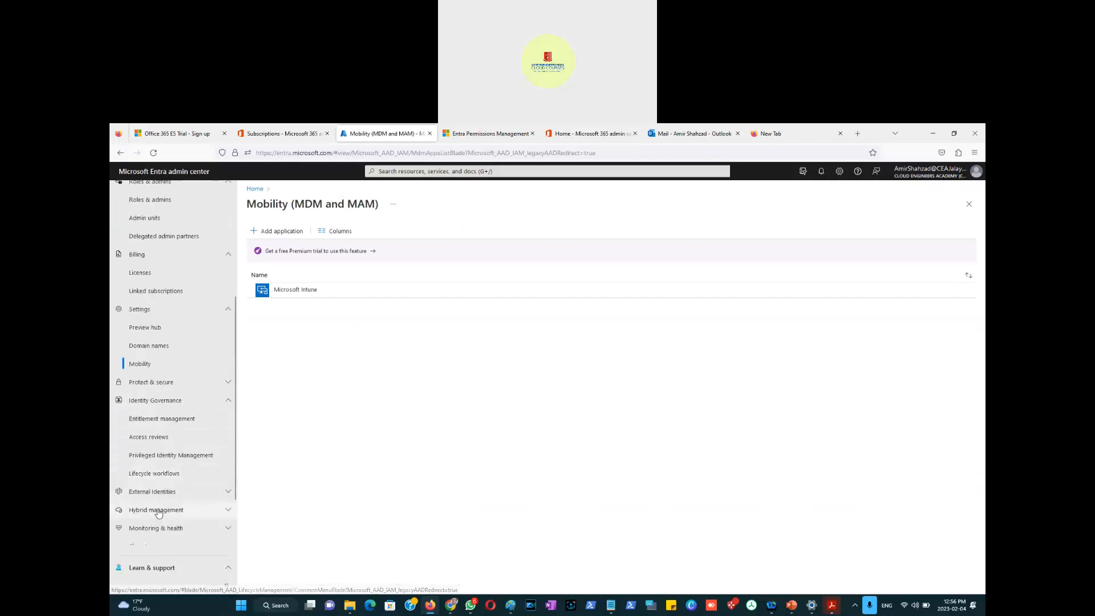
left_click(163, 515)
scroll(162, 514, "up", 4)
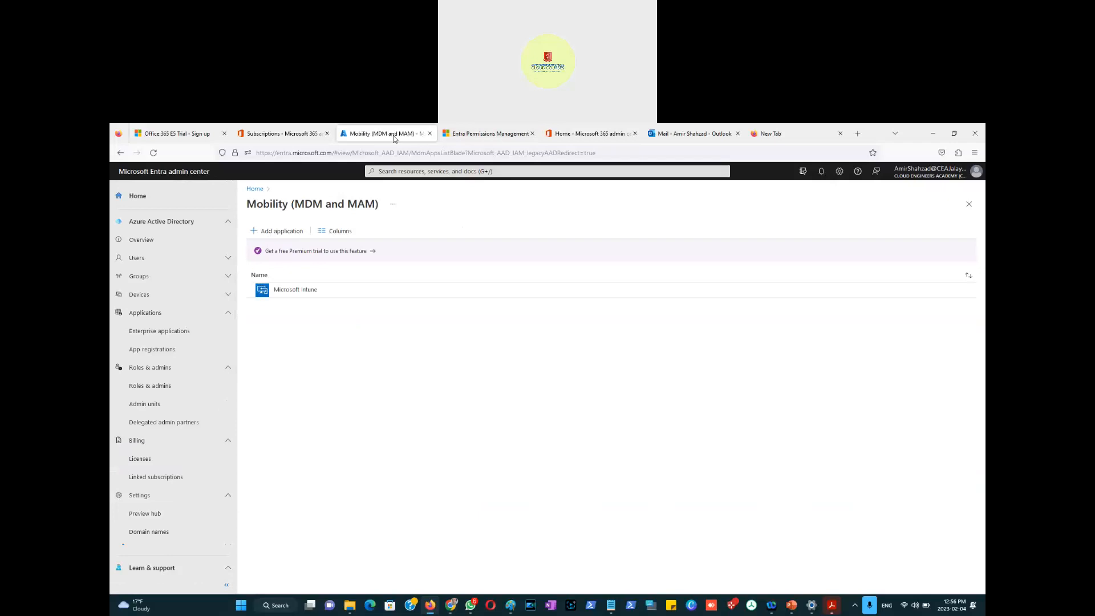
Step: Close the Office 365 E5 Trial sign-up page and return to the Entra Mobility page
left_click(177, 136)
left_click(224, 133)
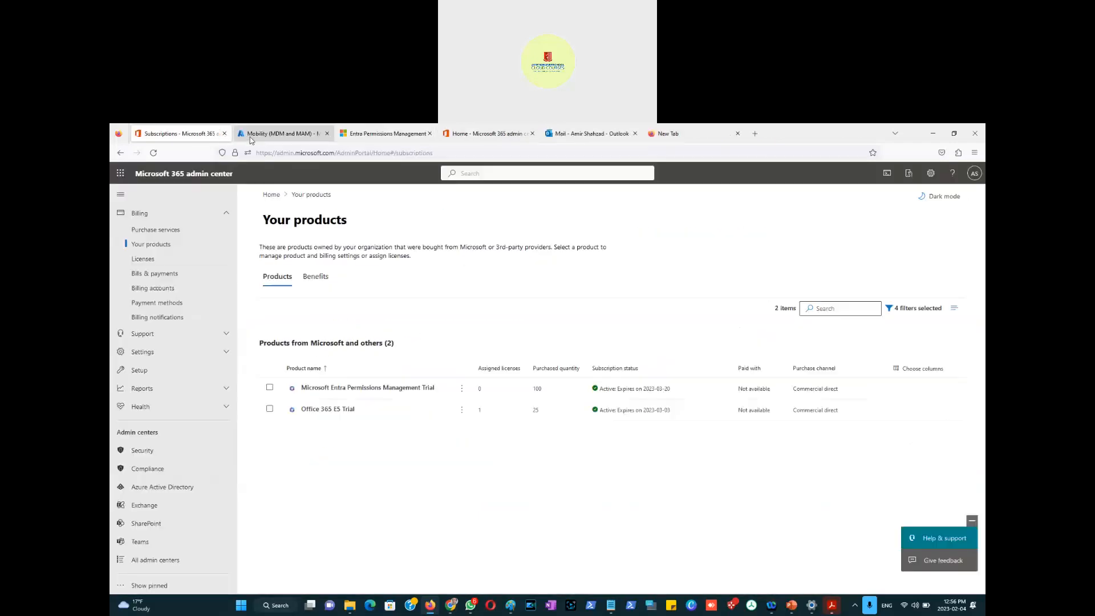
left_click(261, 136)
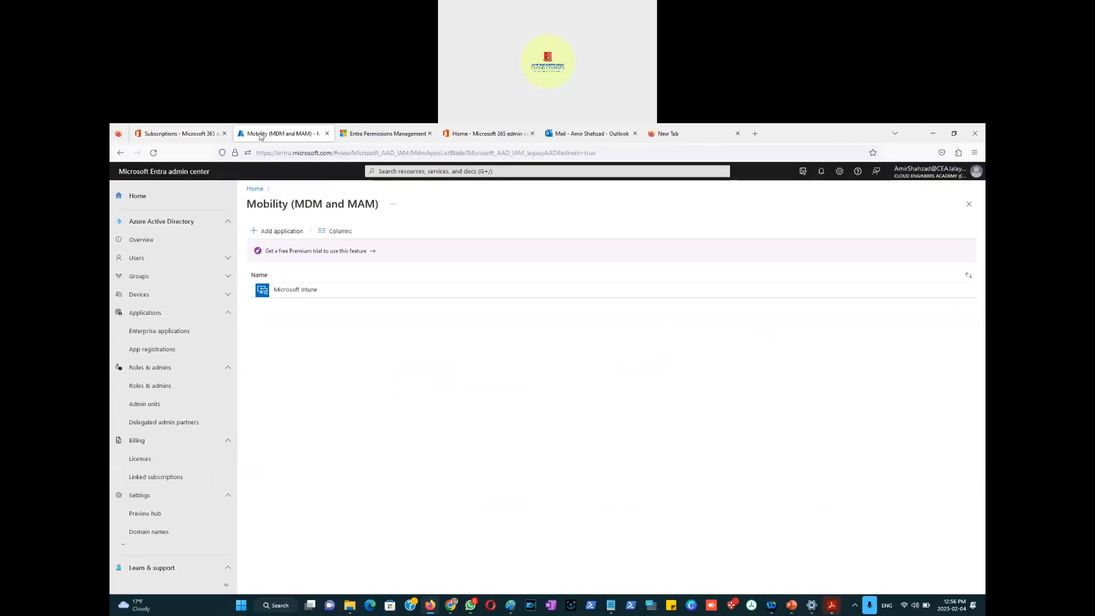
Step: Duplicate the Entra browser tab, load portal.azure.com in the copy and postpone the welcome tour
right_click(260, 136)
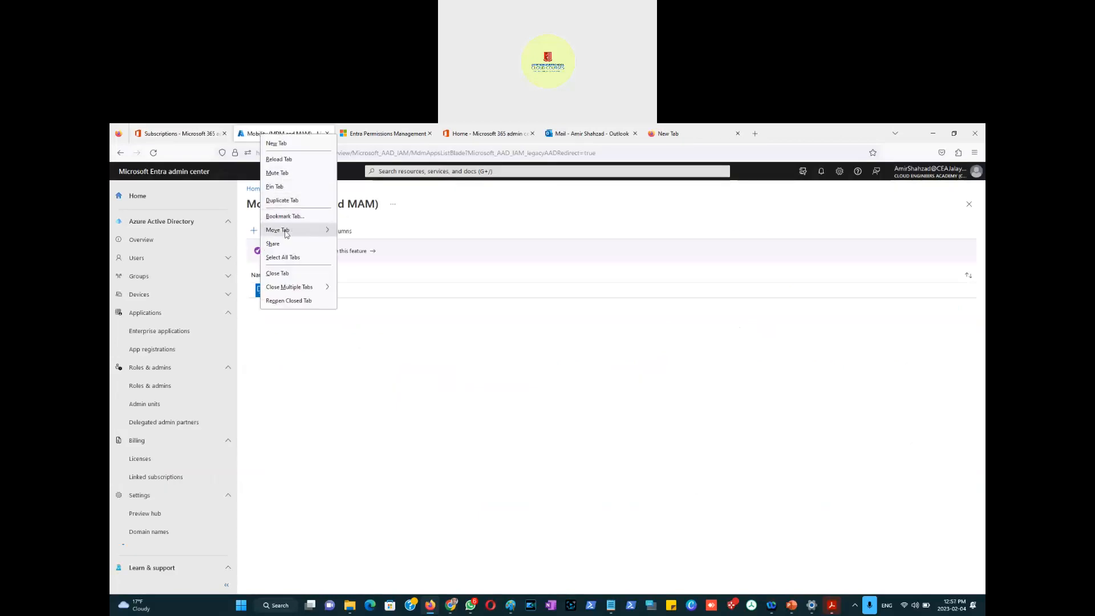
left_click(291, 201)
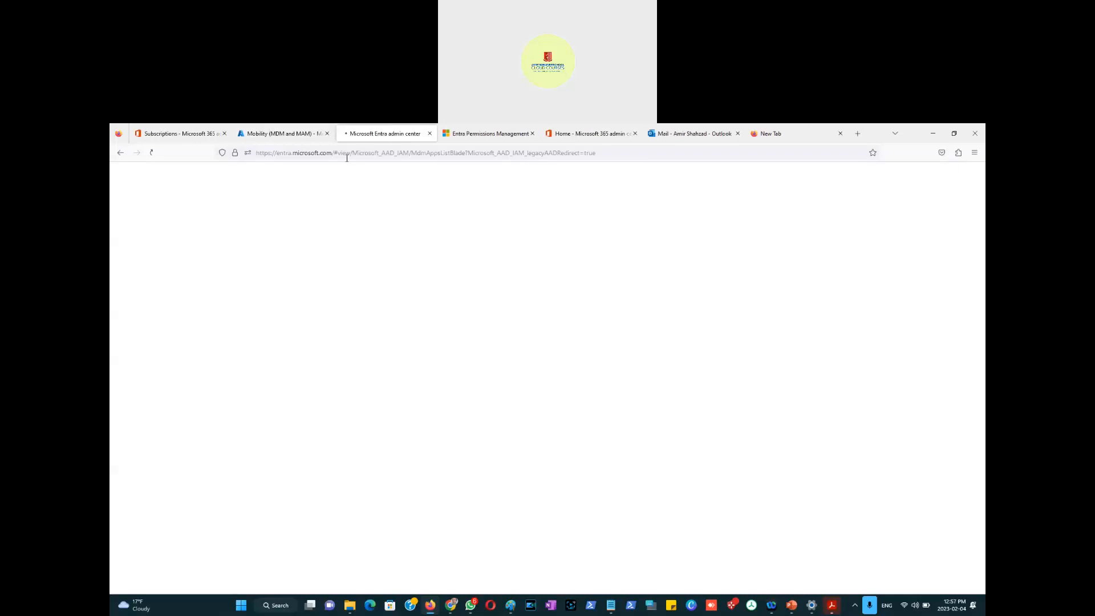
left_click(363, 153)
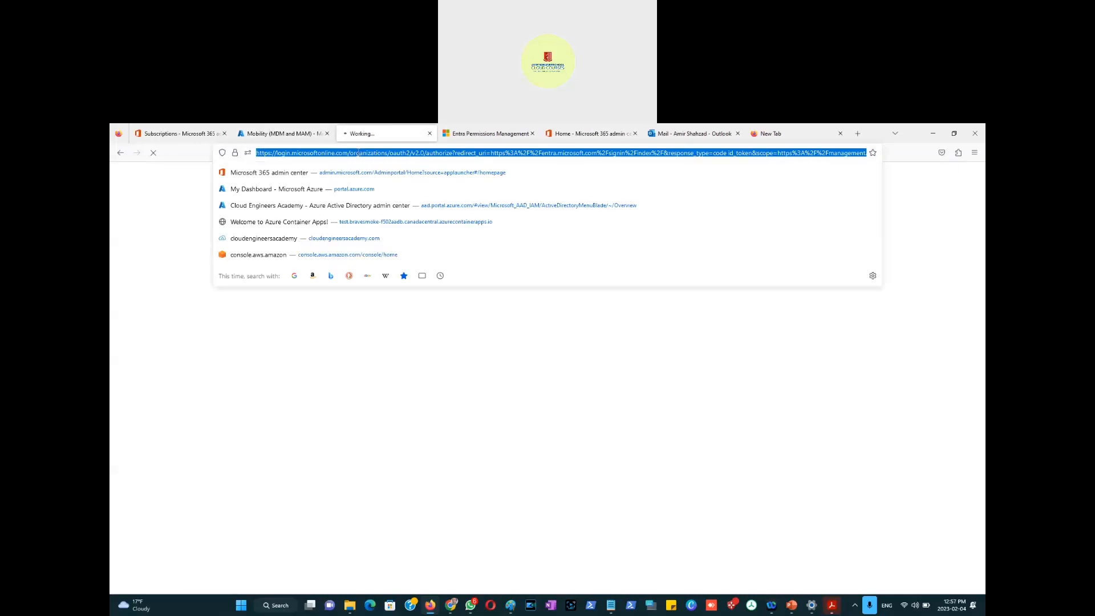
triple_click(368, 153)
type("portal.a")
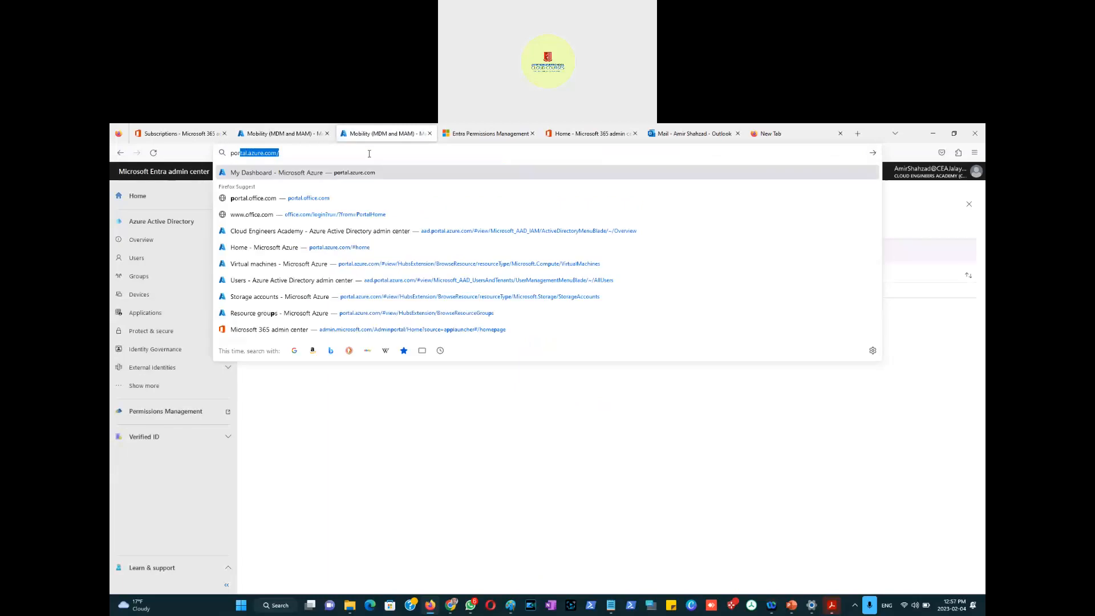
type("zure.com")
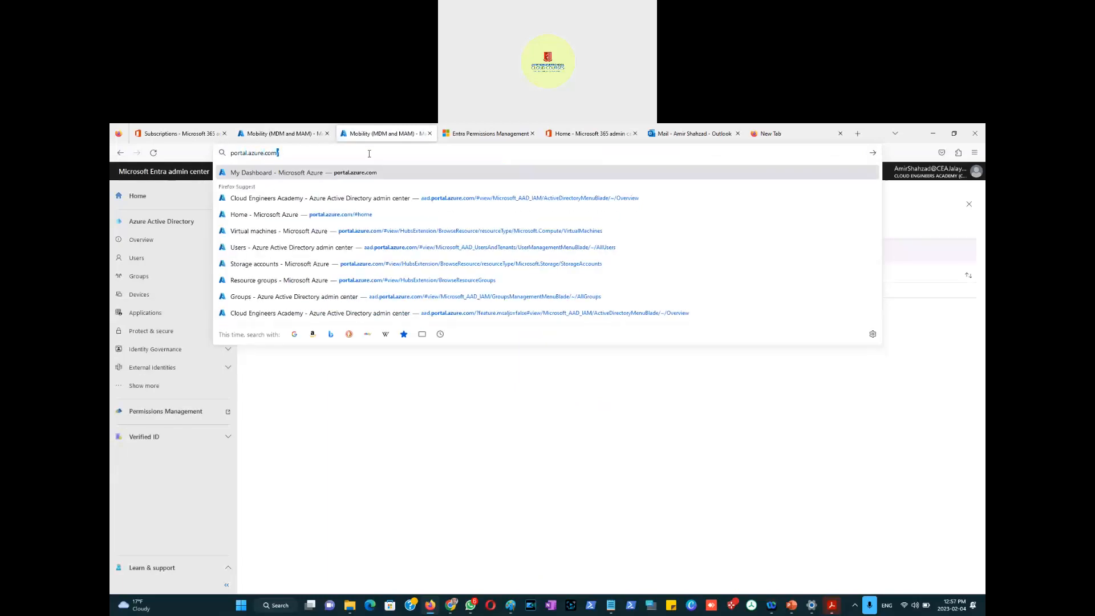
key("Return")
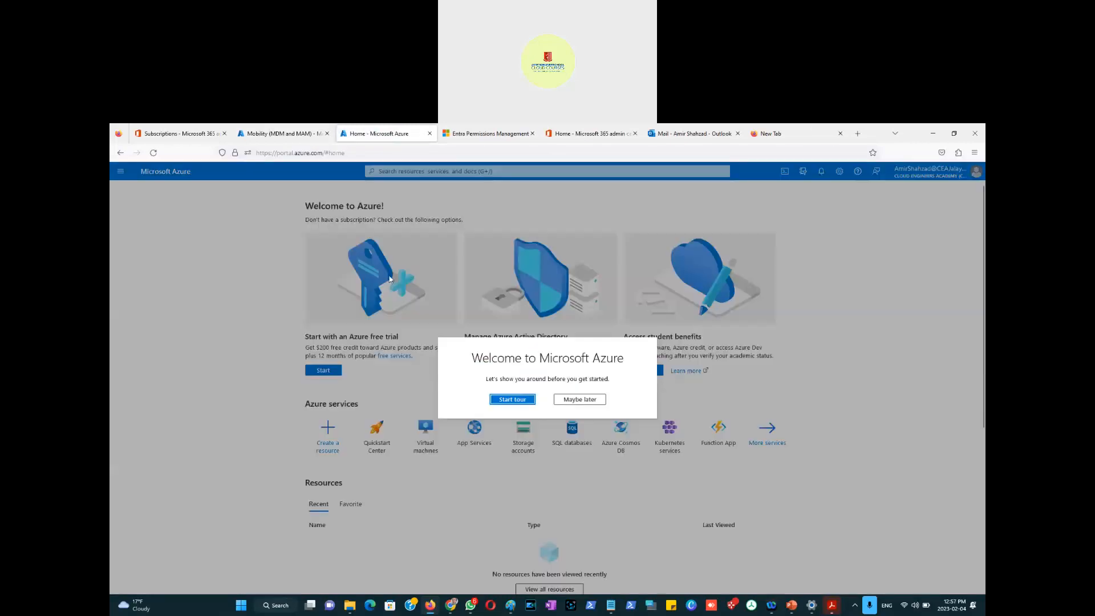
left_click(588, 406)
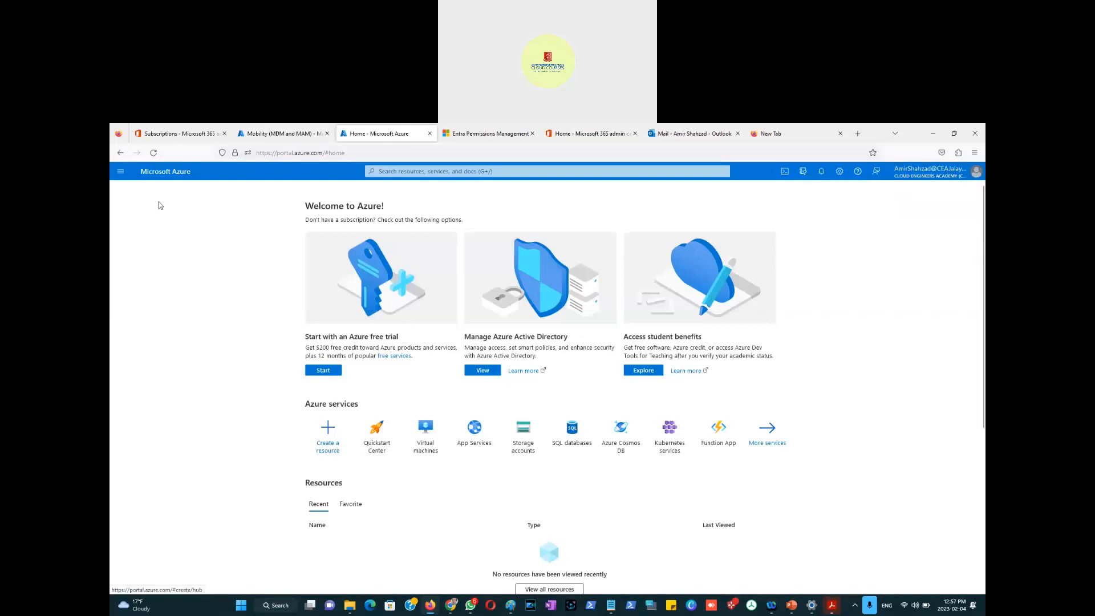
Step: Search the Azure portal for "subscriptio" and open the Subscriptions service
left_click(179, 136)
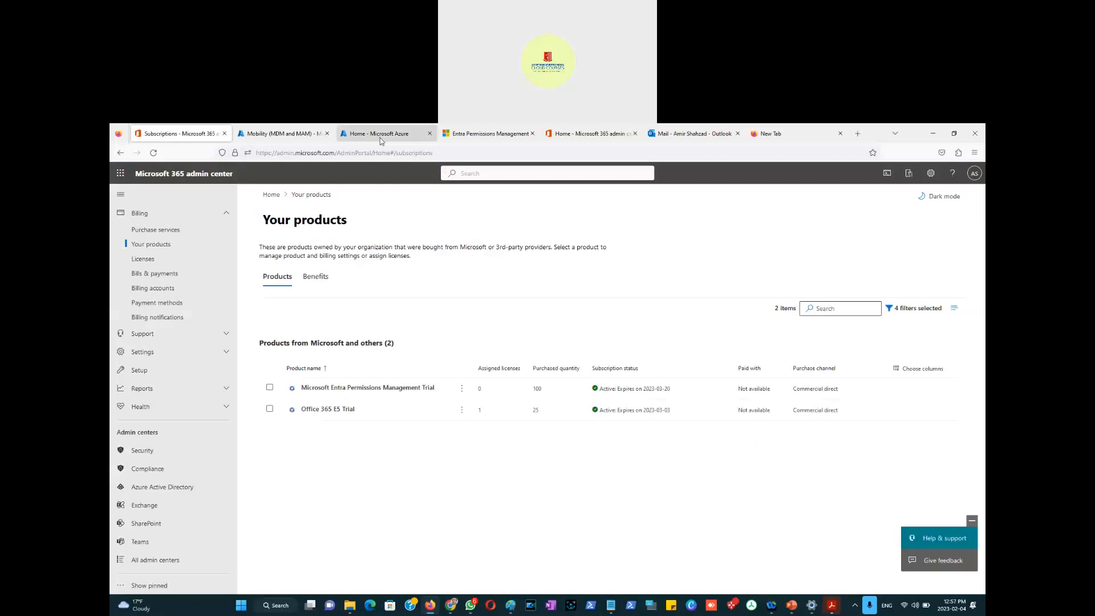
left_click(380, 138)
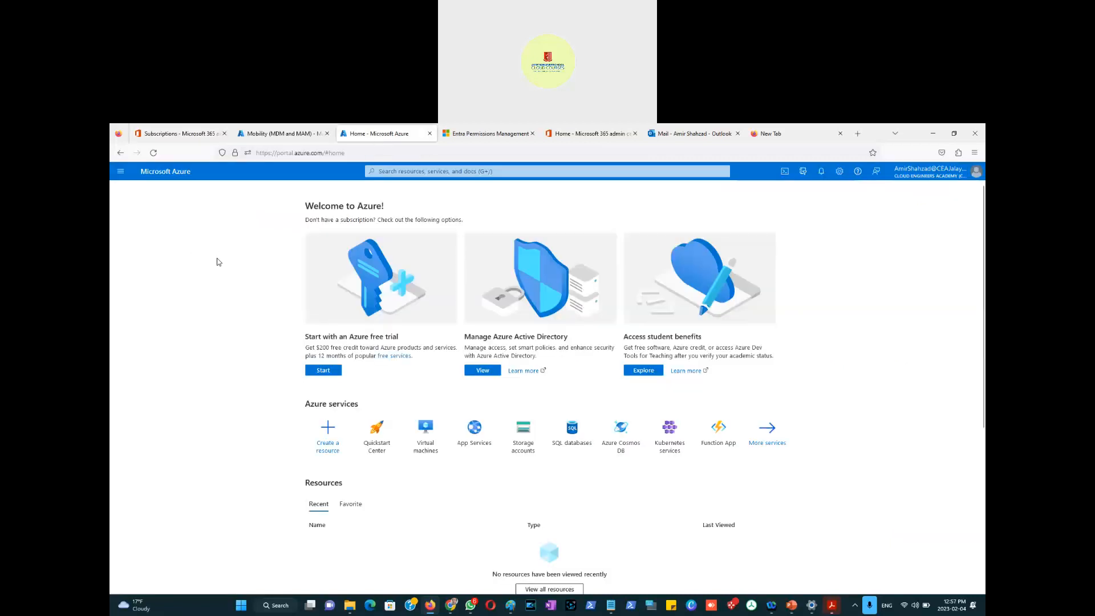
left_click(121, 171)
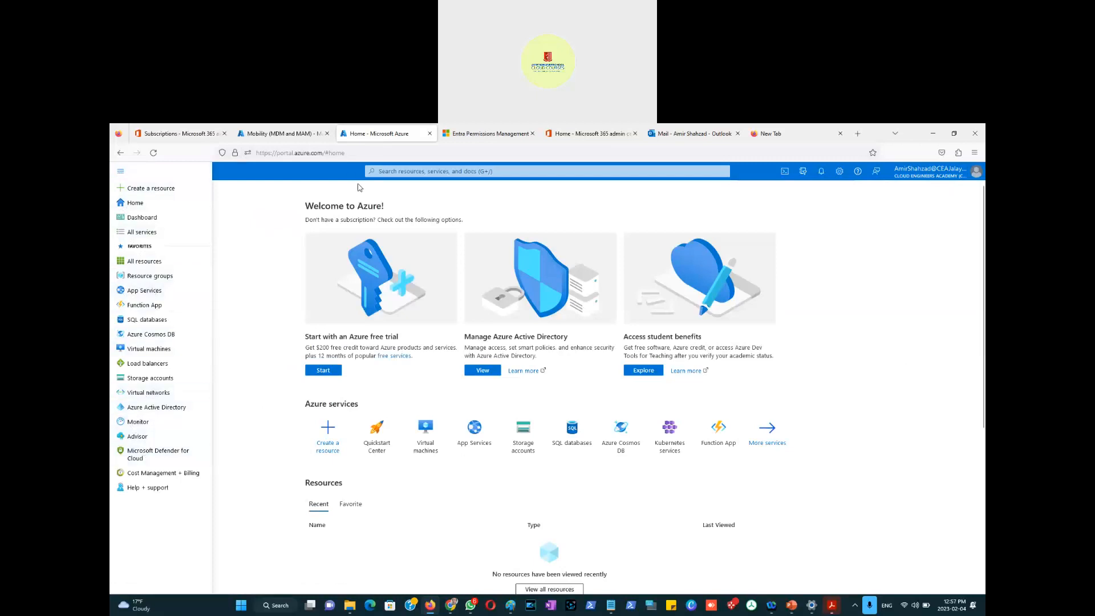
left_click(386, 170)
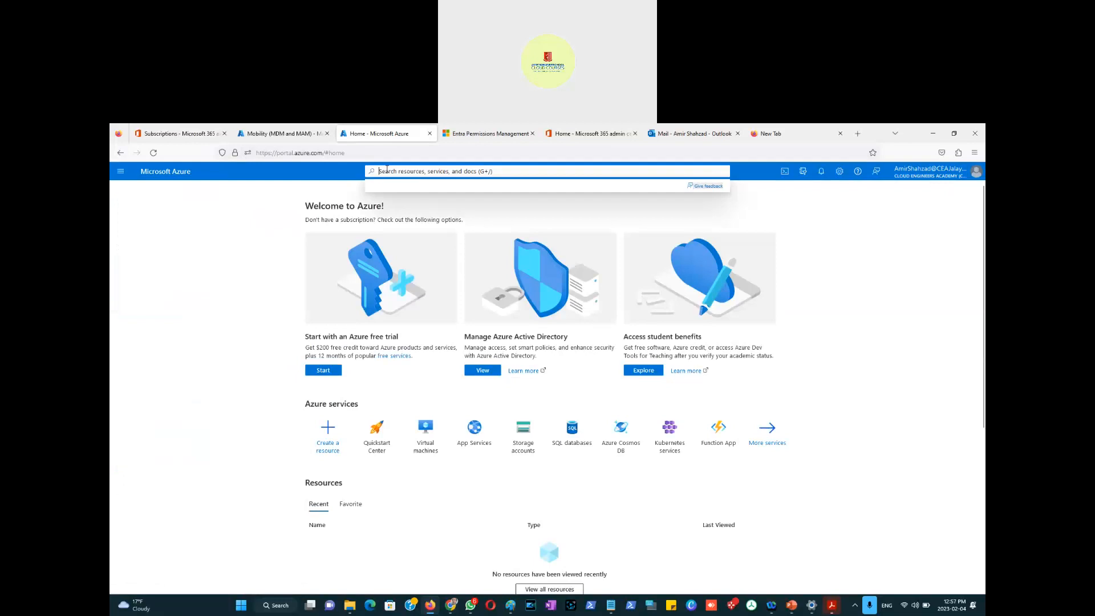
type("subscriptio")
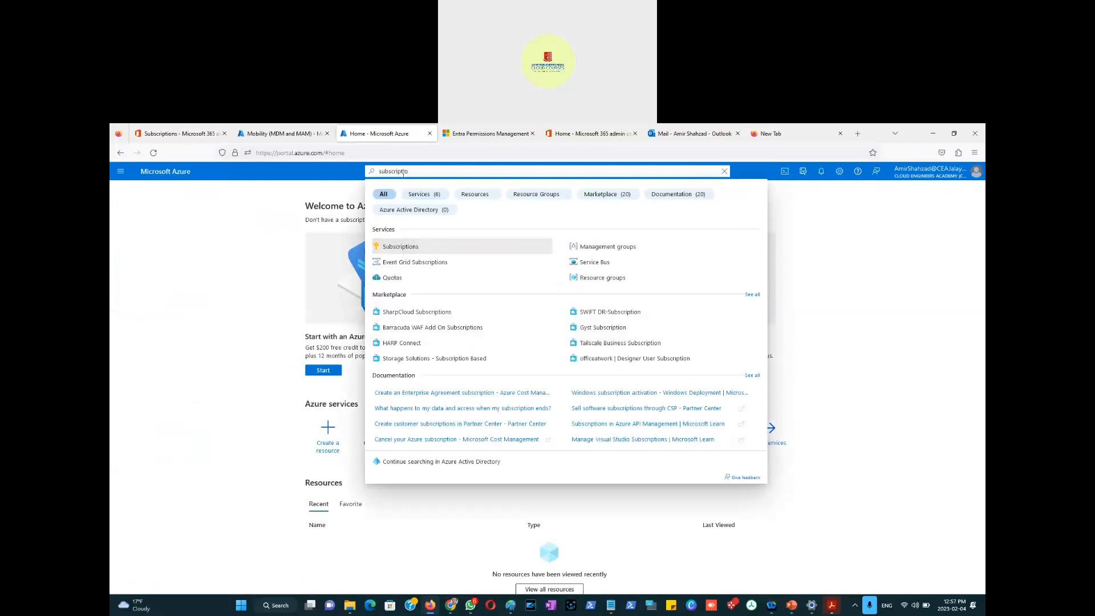
left_click(409, 249)
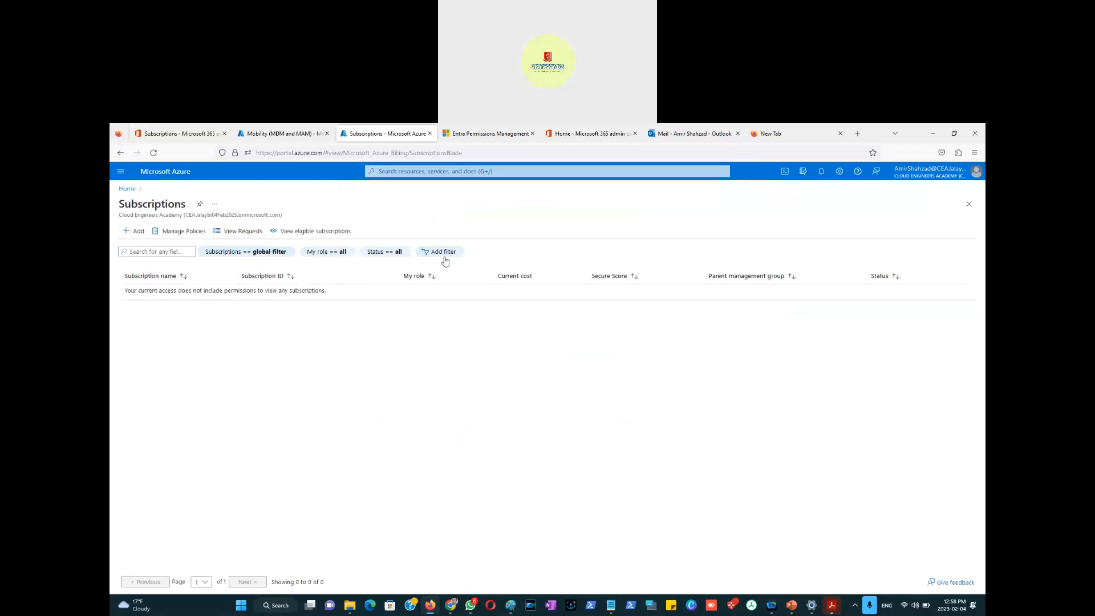
Step: Stop limiting the subscriptions list to the global subscriptions filter and apply the change
left_click(266, 256)
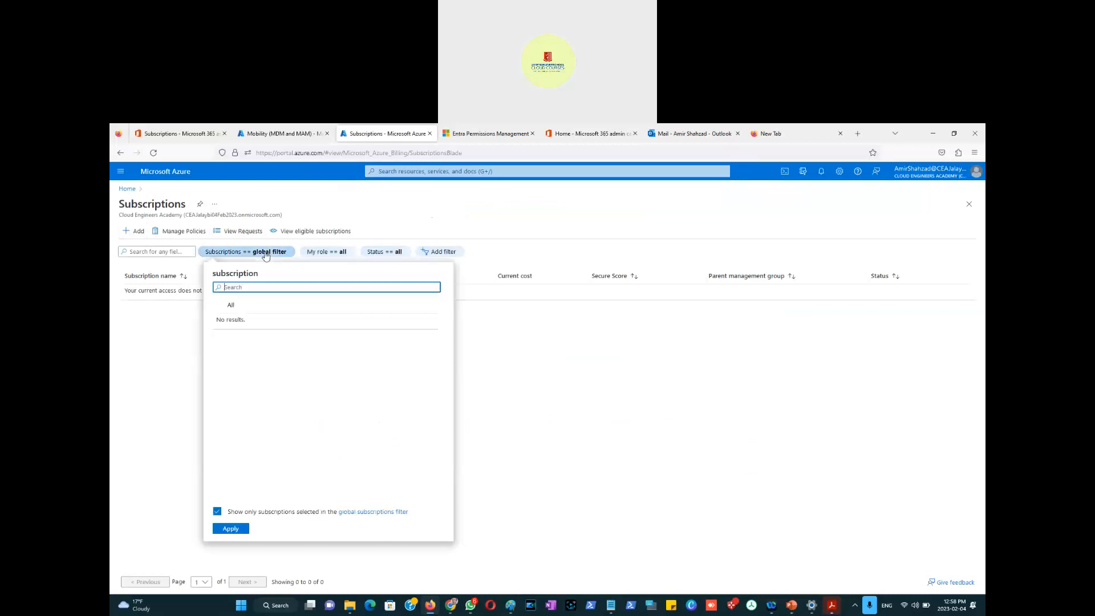
left_click(217, 511)
left_click(230, 529)
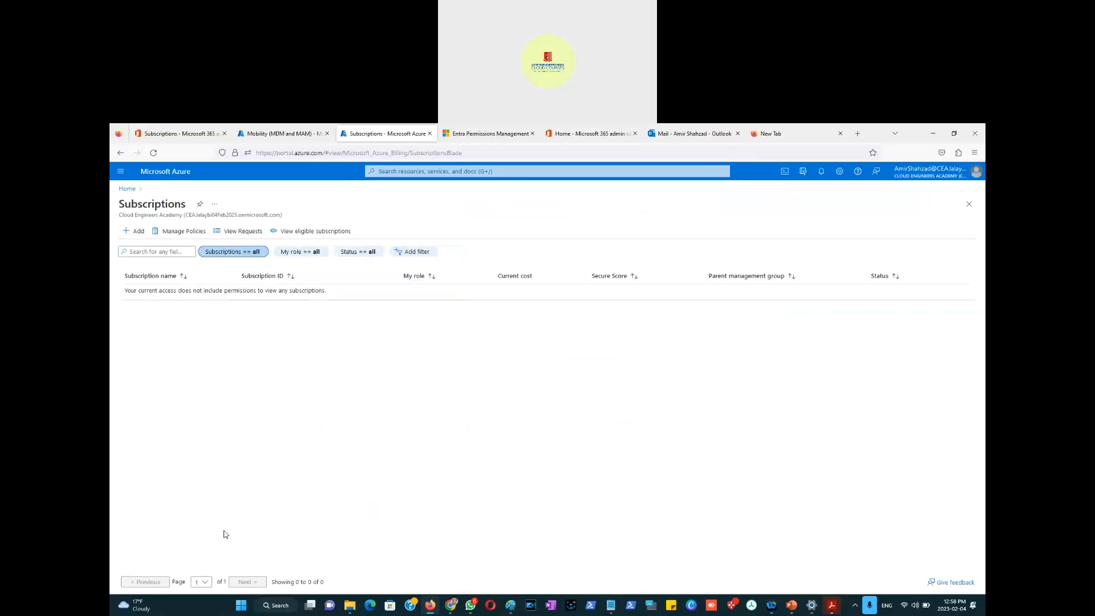
Step: Check the eligible subscriptions under My roles for Azure resources, then return to the Subscriptions page
left_click(305, 234)
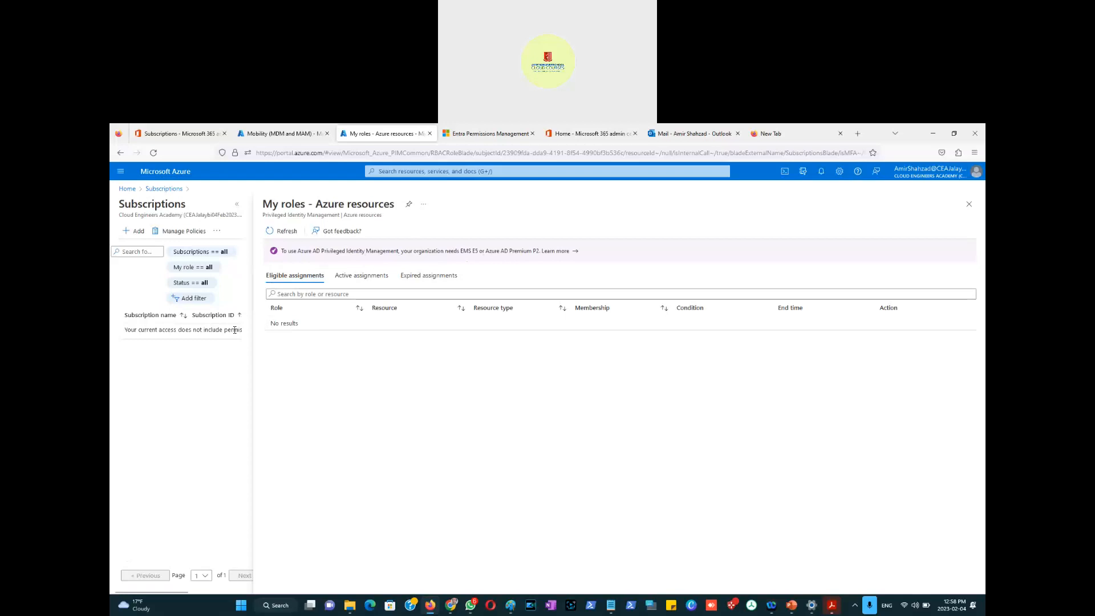
left_click(279, 134)
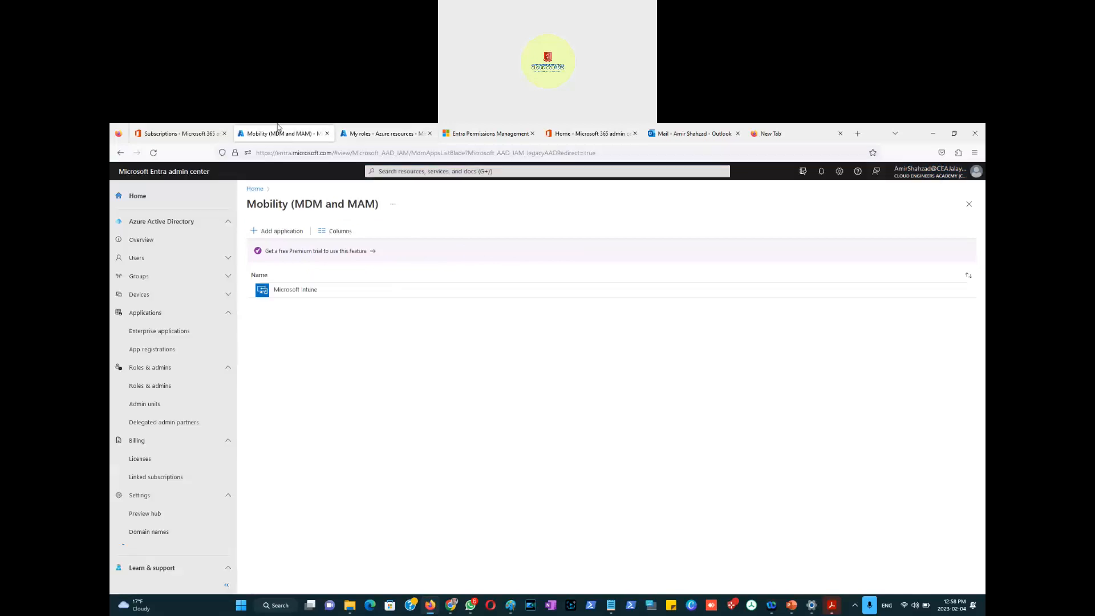
left_click(381, 133)
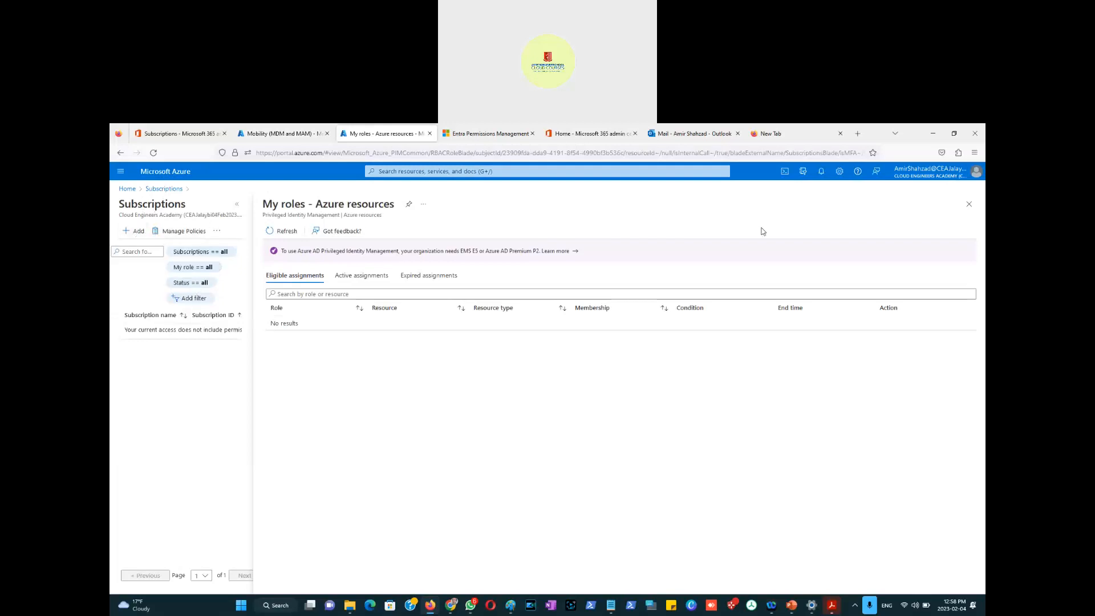
left_click(969, 204)
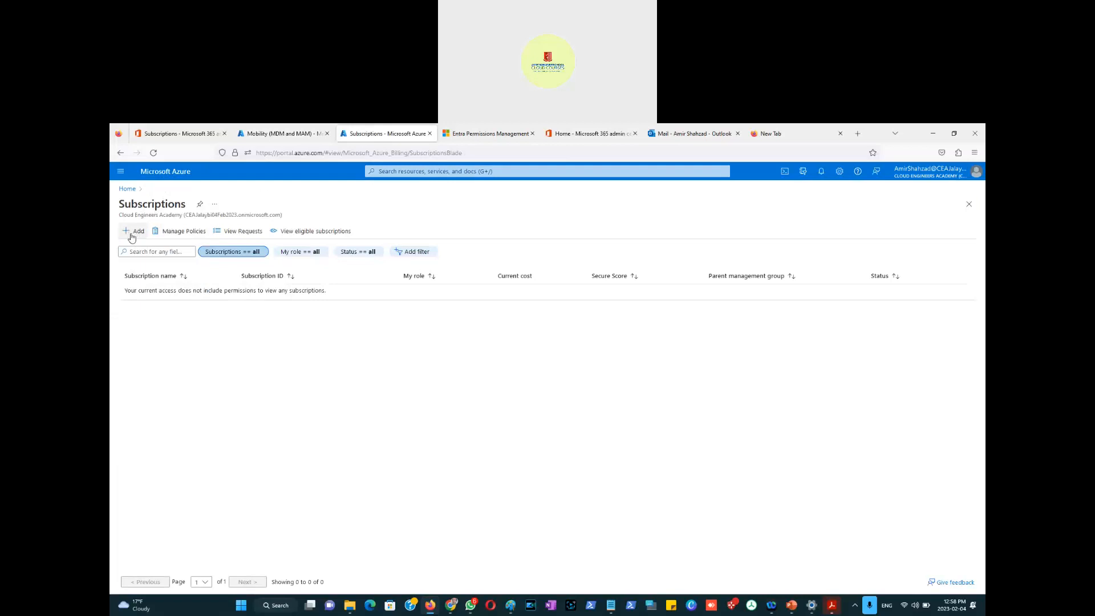
Step: Start adding a subscription and choose the Free Trial offer to open the Azure sign-up page
left_click(130, 234)
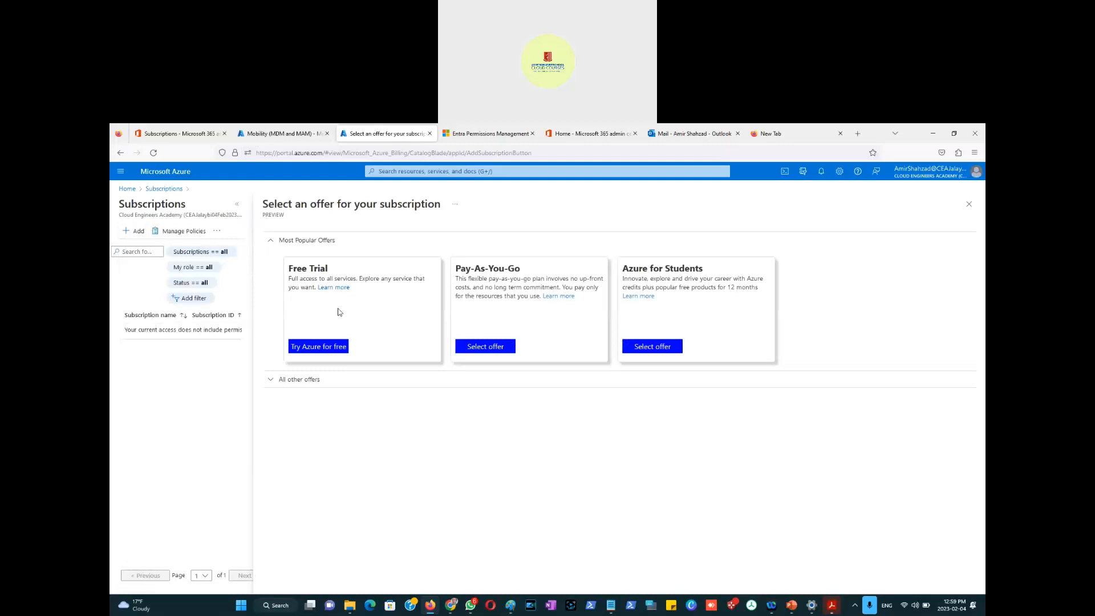
left_click(317, 349)
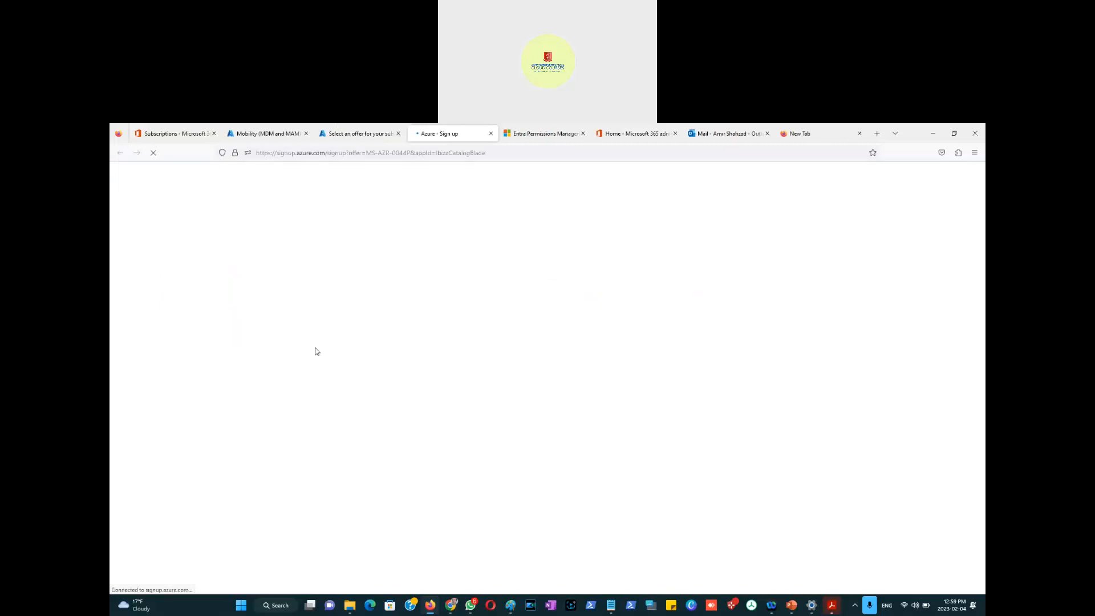
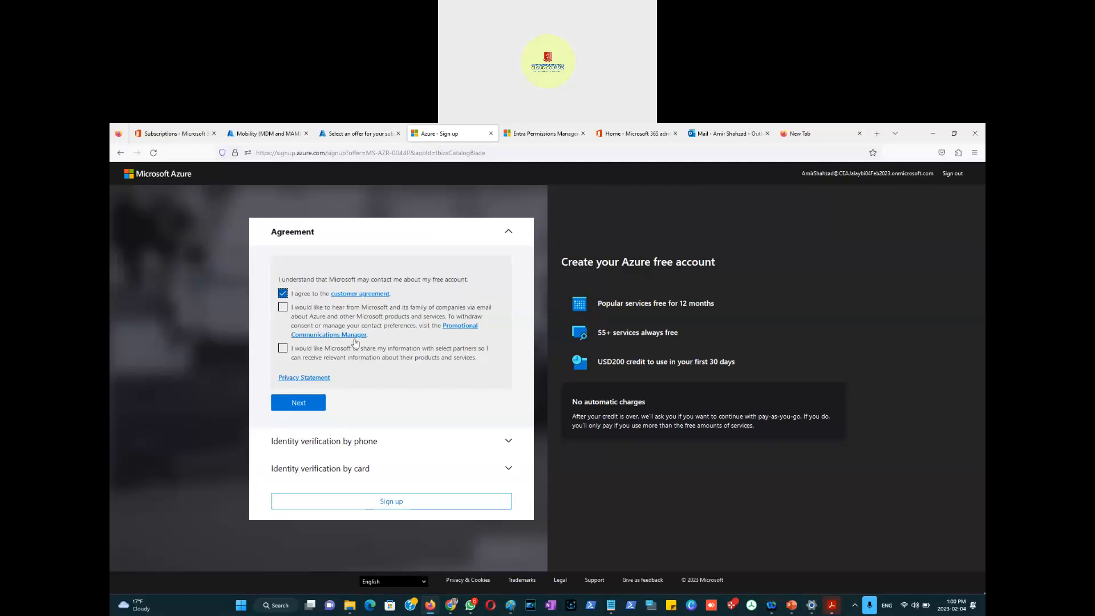
Step: Continue past the agreement, request a text message to the account holder's phone number, and verify identity with the verification code
left_click(304, 406)
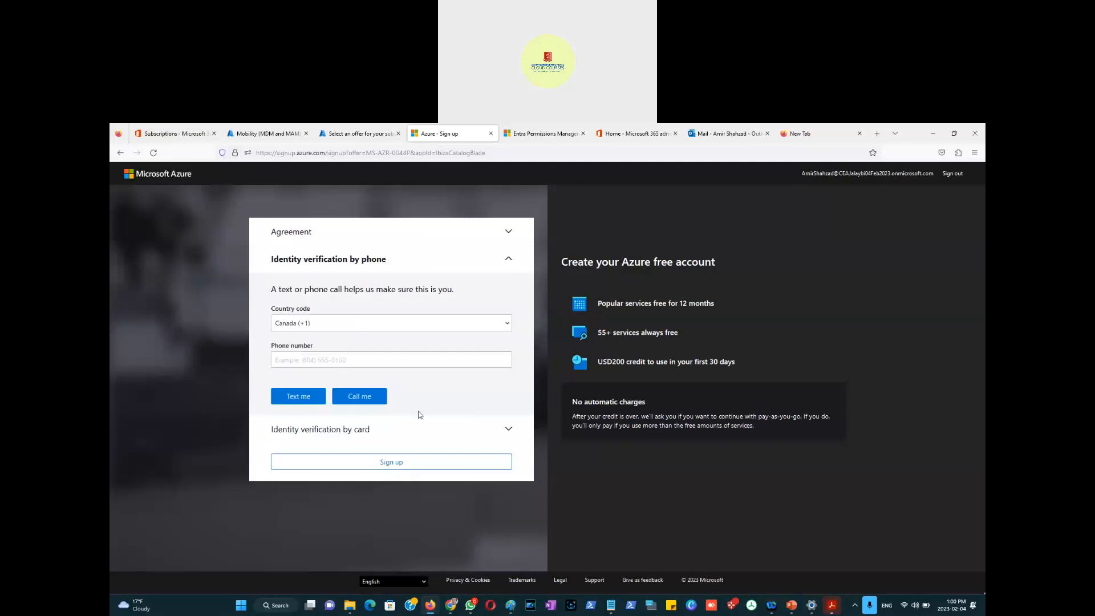
left_click(370, 359)
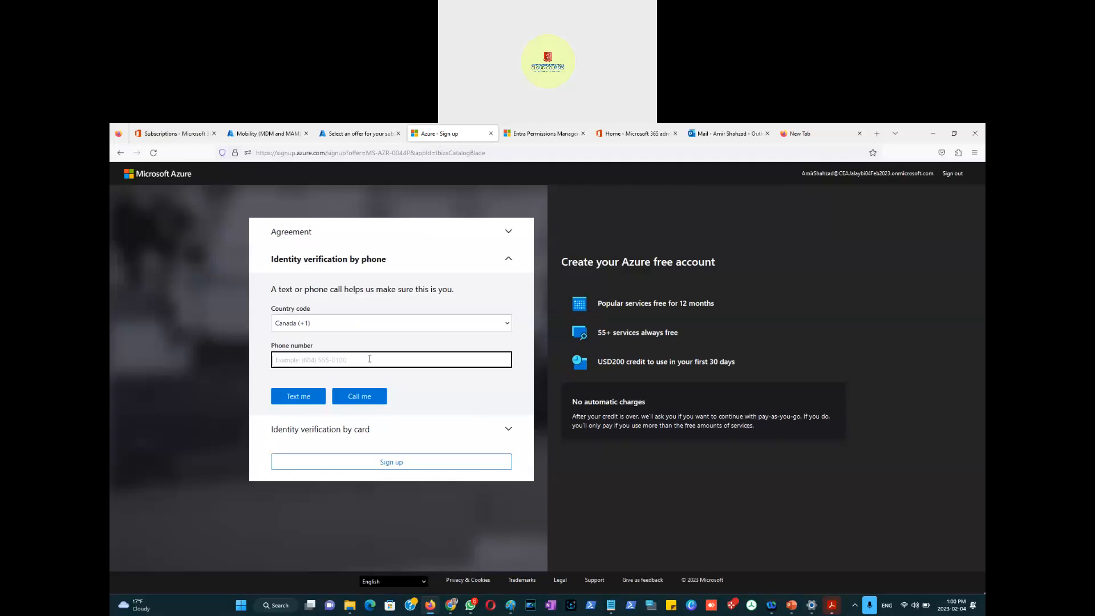
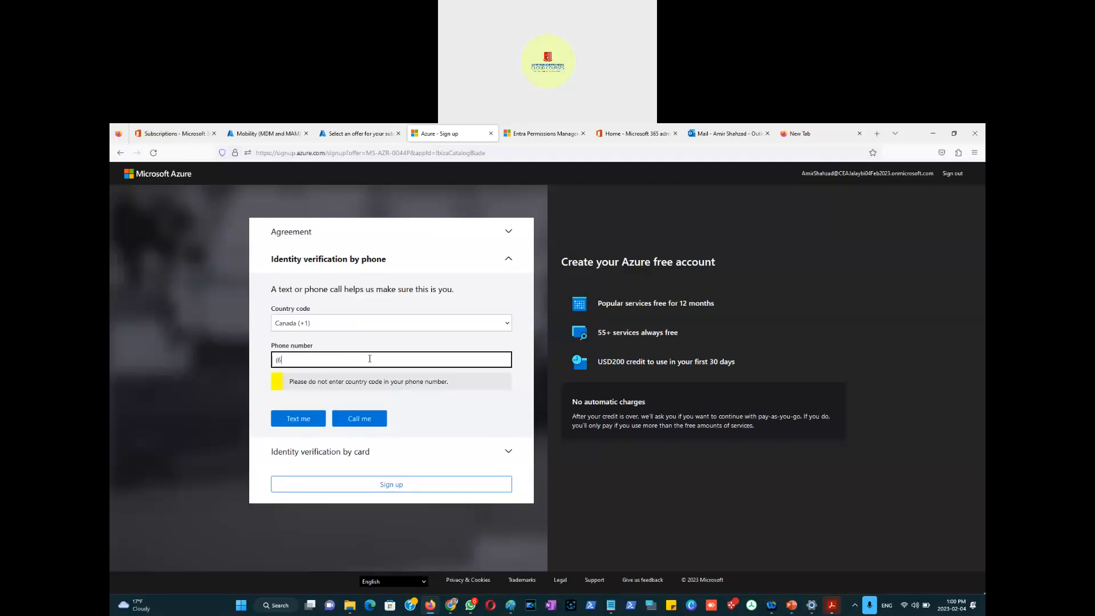
left_click(292, 421)
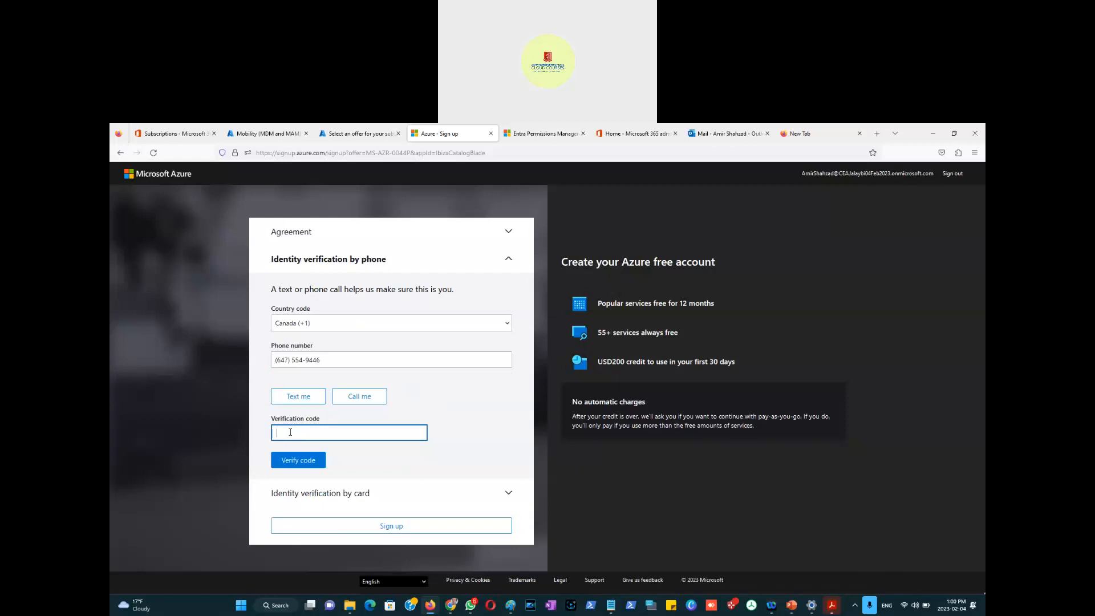
left_click(308, 459)
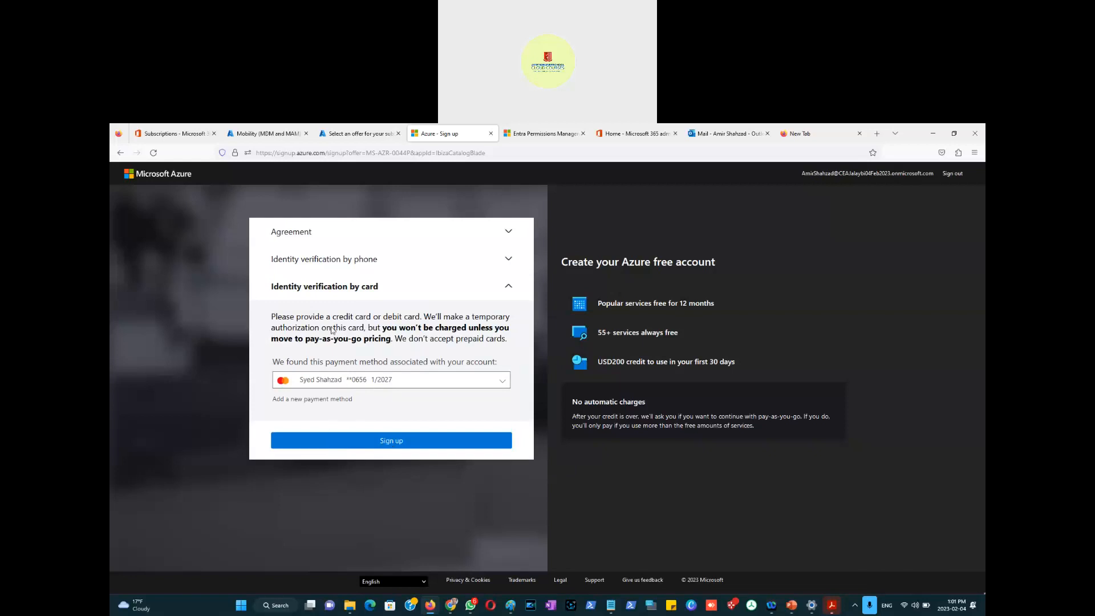
Step: Complete the Azure sign-up with the saved payment card and submit the happy-face rating for the signup experience
left_click(399, 444)
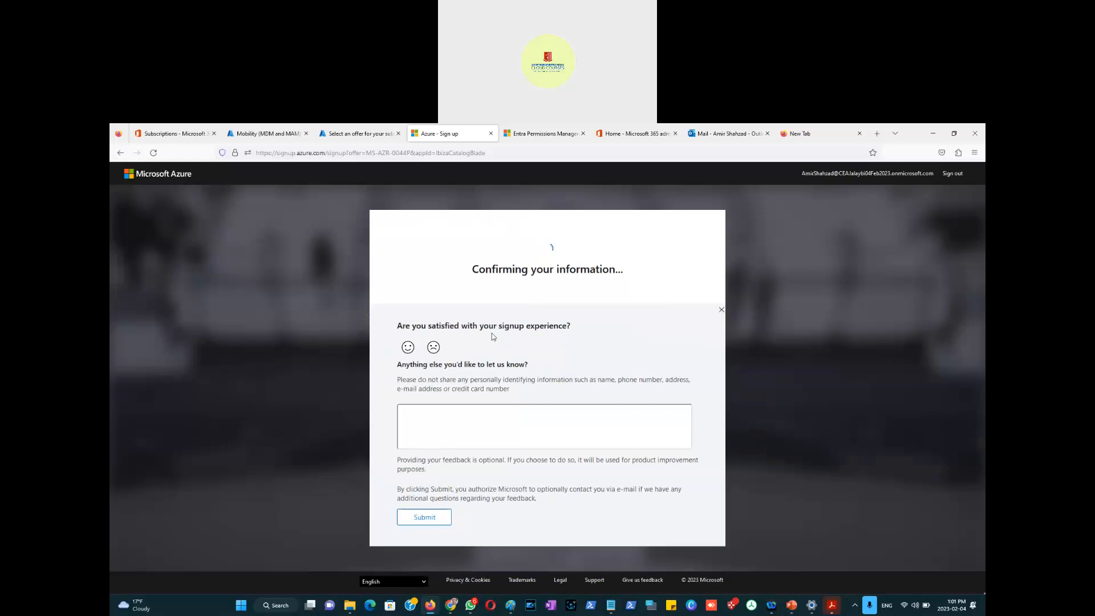
left_click(408, 348)
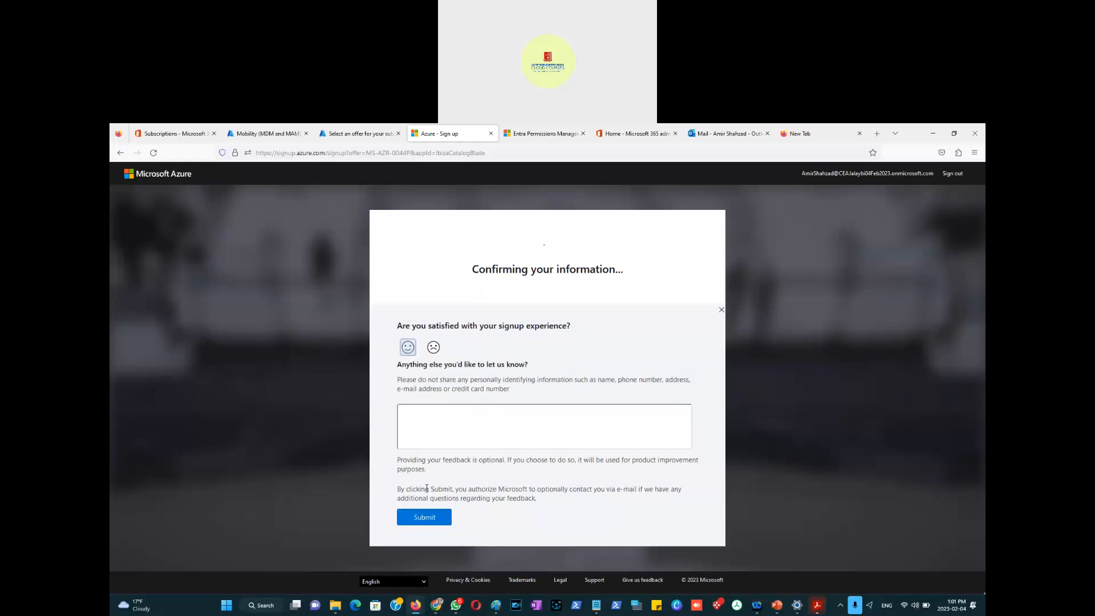
left_click(422, 519)
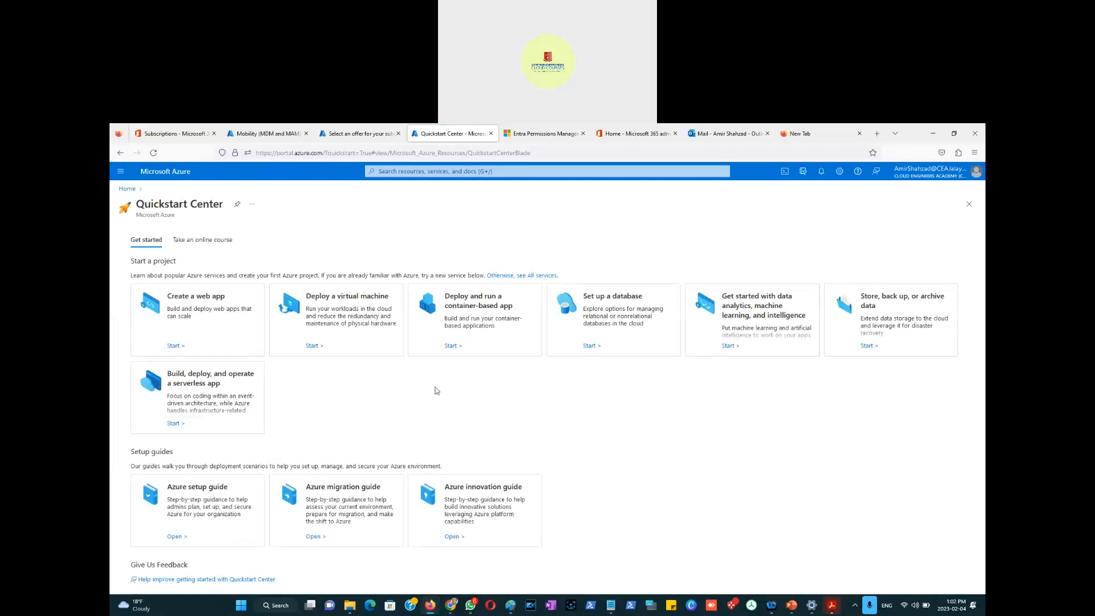
Step: Check the signed-in account and directory, then look at the Microsoft 365 admin center subscriptions and return to Quickstart Center
left_click(978, 174)
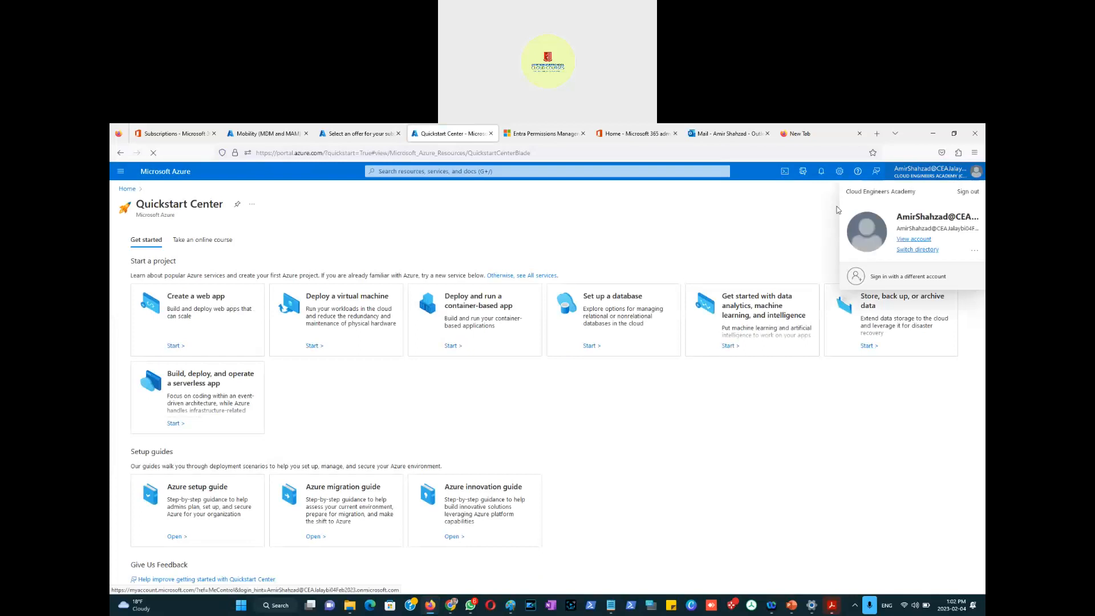
left_click(776, 221)
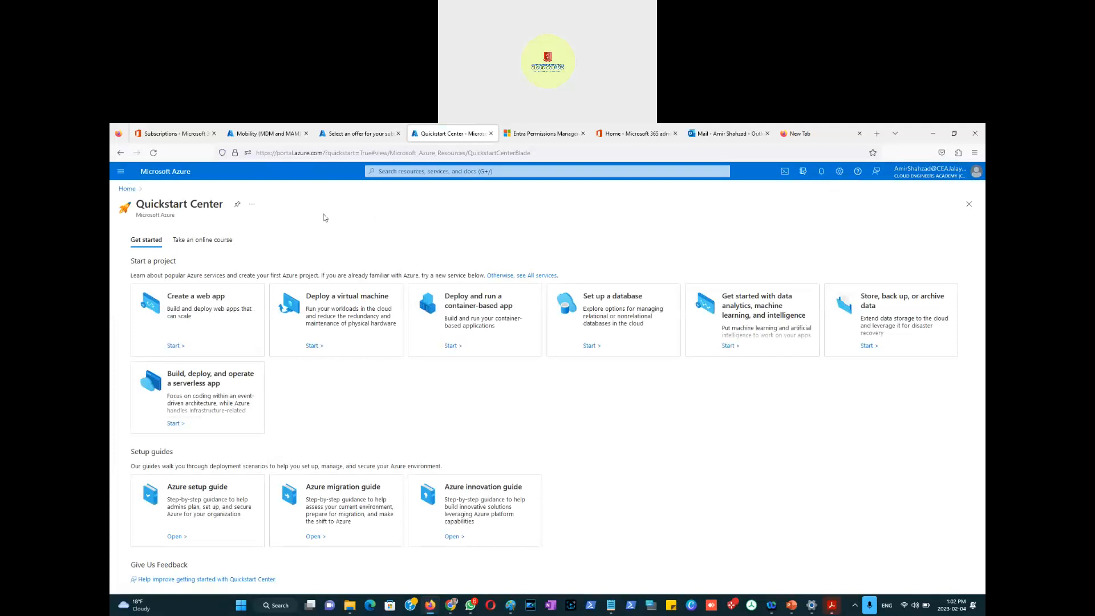
left_click(161, 136)
left_click(426, 135)
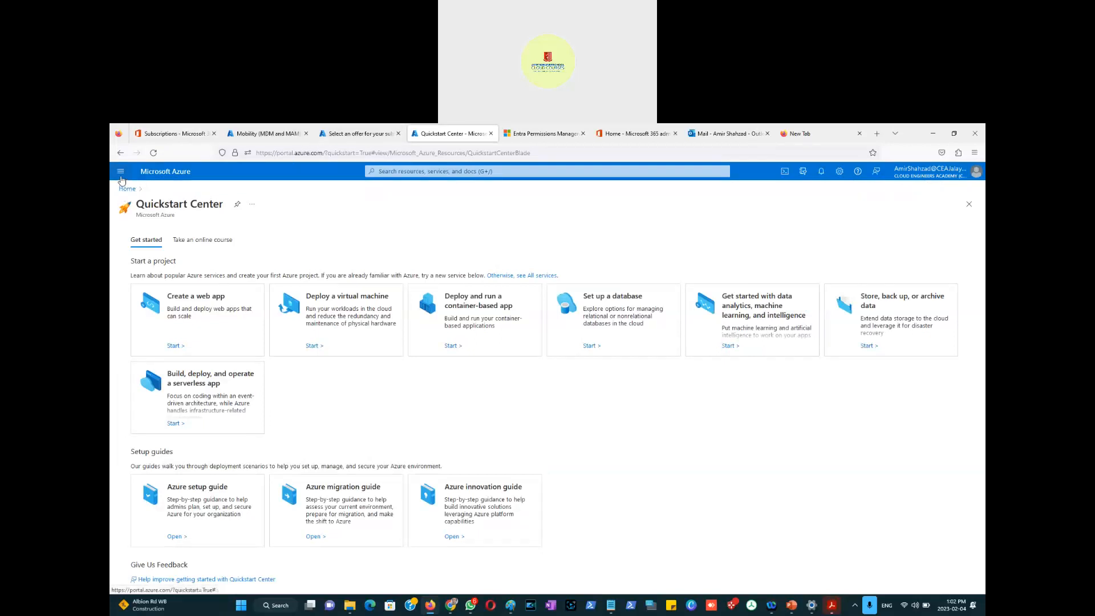
Step: Open the Subscriptions service, open the overview of Azure subscription 1, and copy its subscription ID
left_click(460, 172)
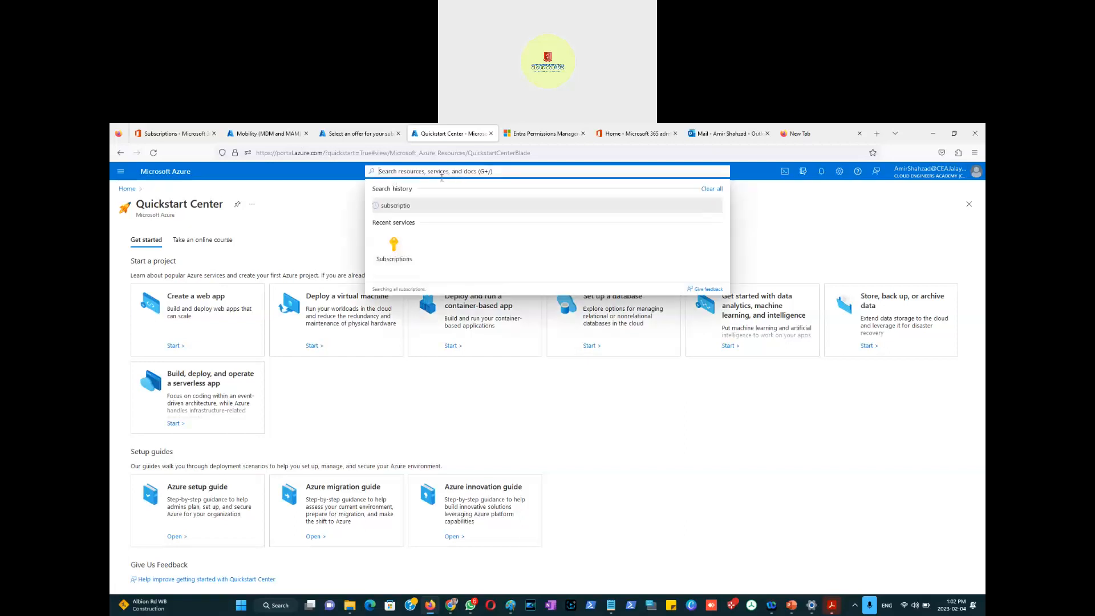
left_click(393, 251)
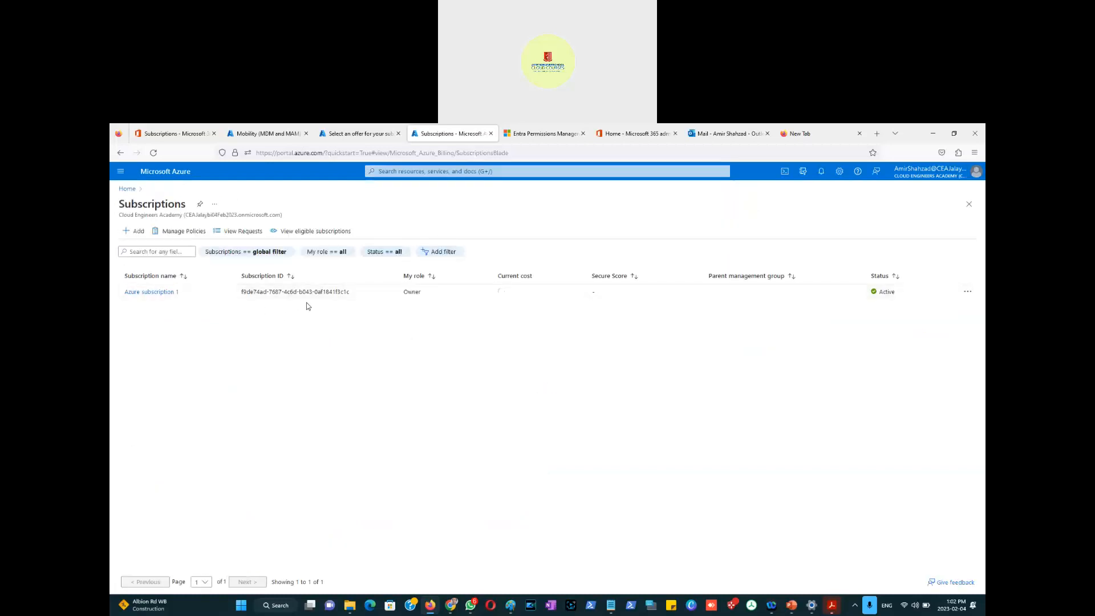
left_click_drag(351, 293, 241, 298)
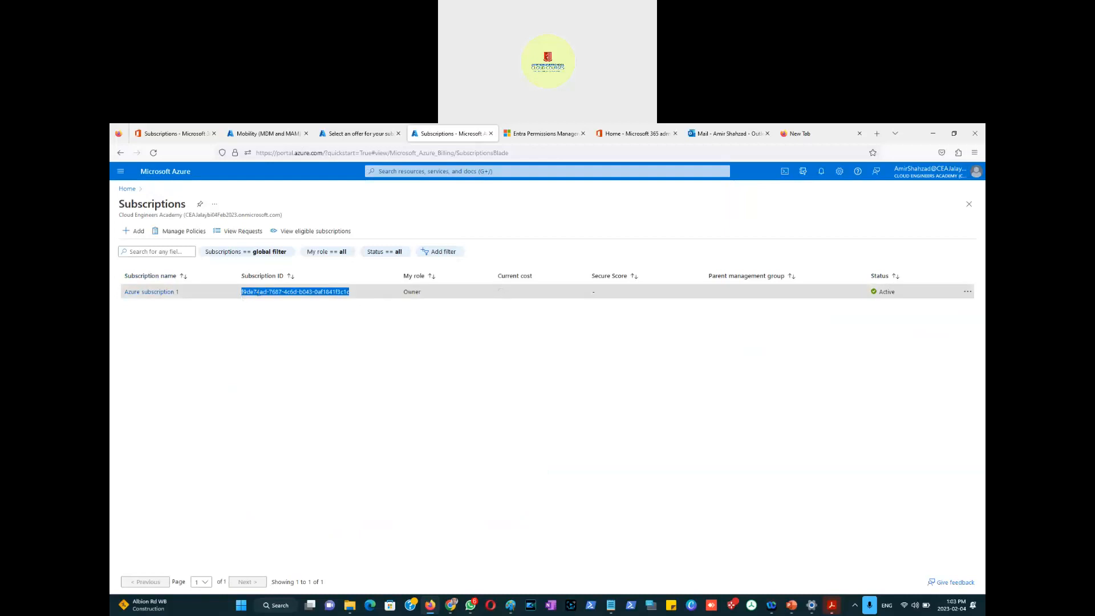
left_click(251, 298)
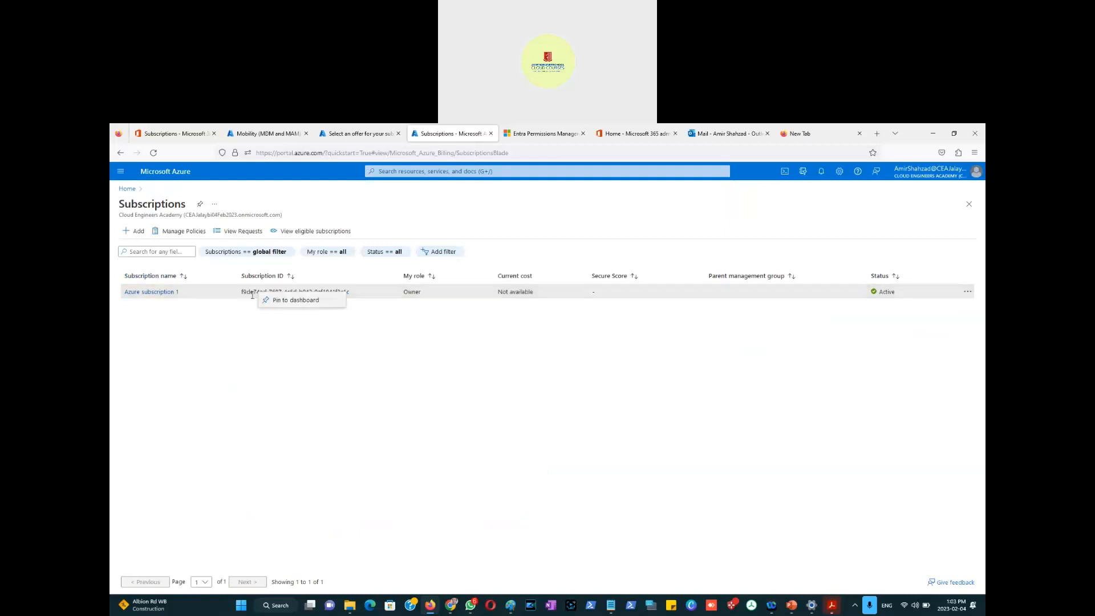
left_click(158, 300)
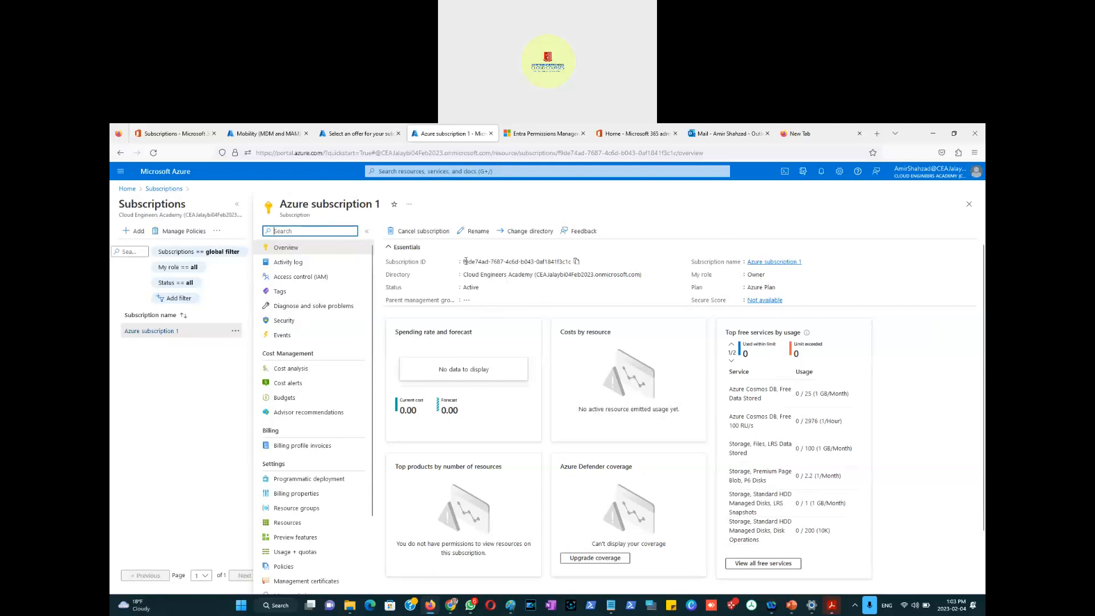
left_click(575, 262)
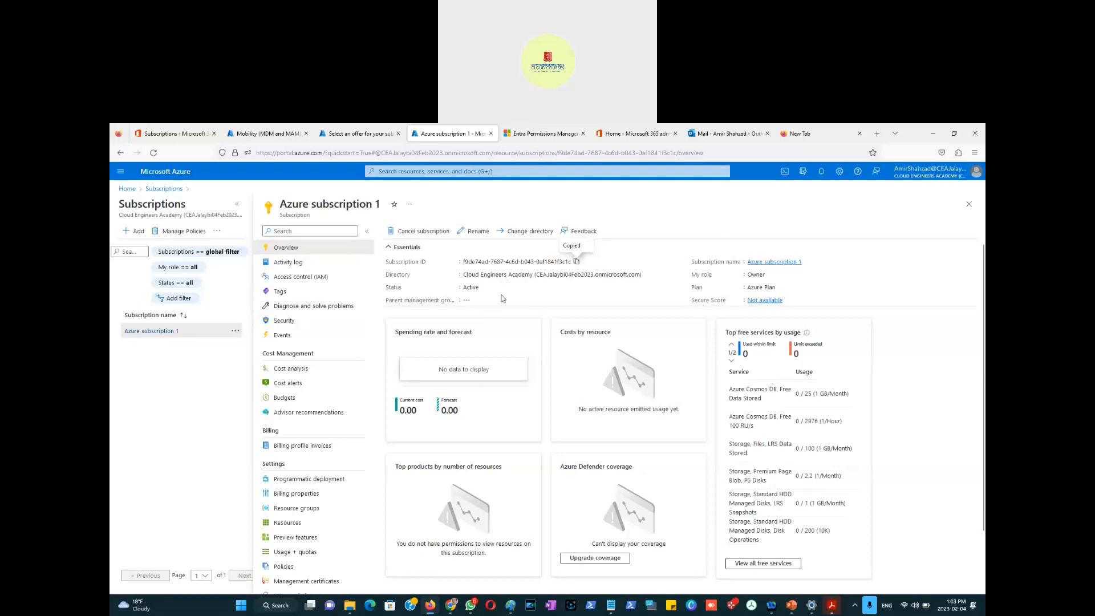
Step: Return to the Microsoft Entra admin center, collapse the Settings and Azure Active Directory sections, and open Permissions Management
left_click(340, 134)
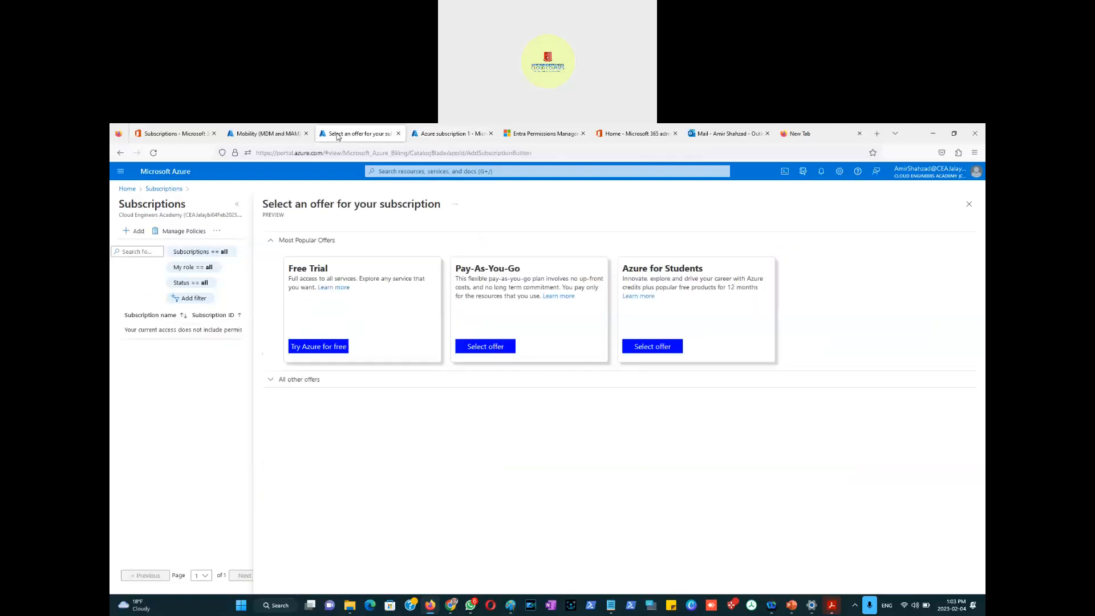
left_click(269, 136)
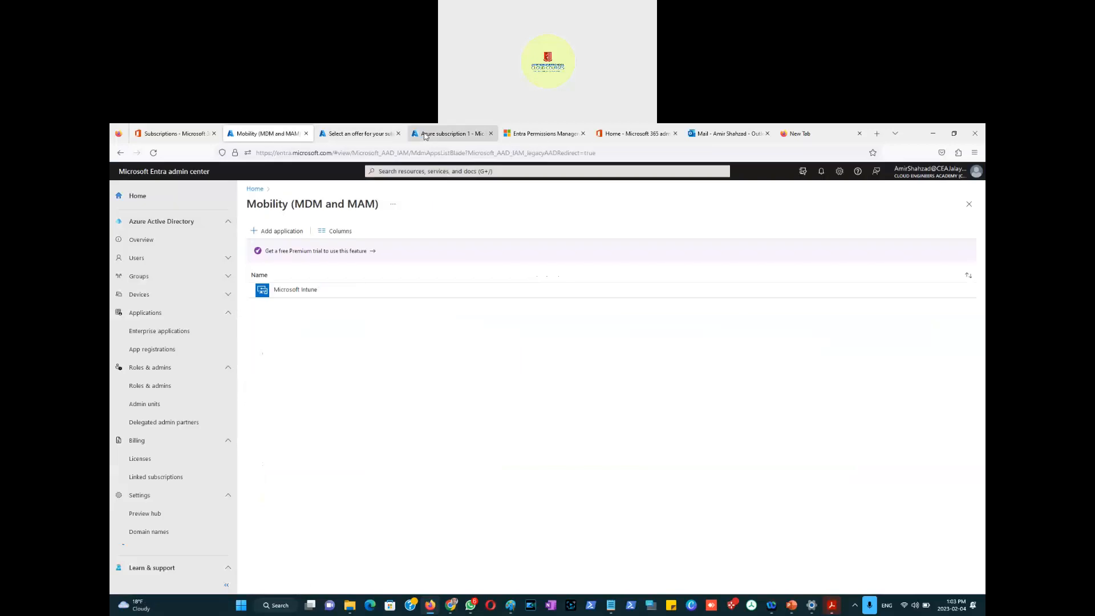
left_click(430, 137)
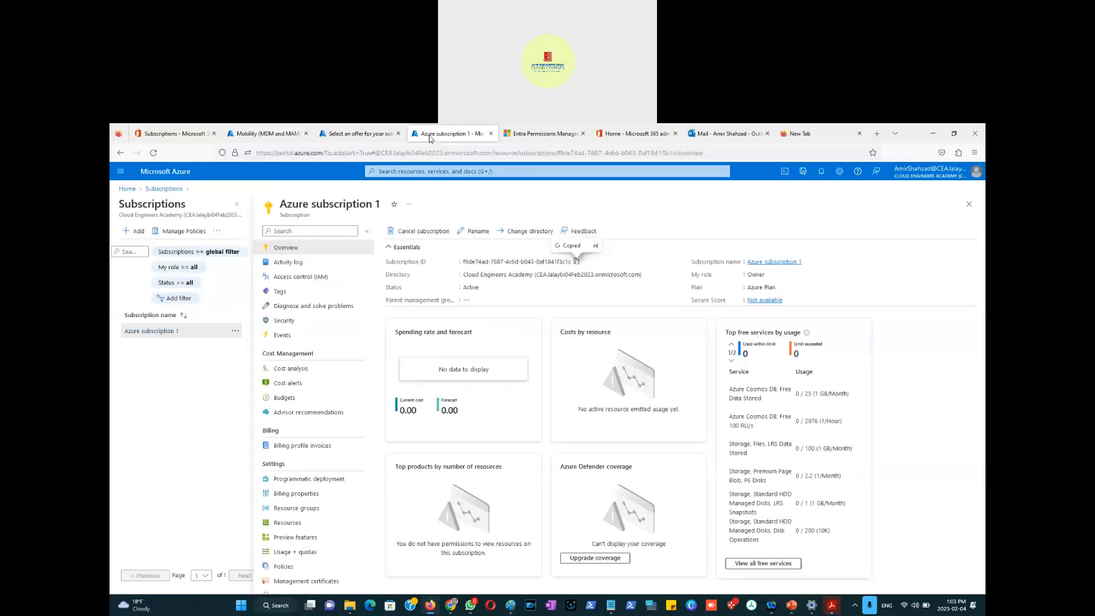
left_click(517, 140)
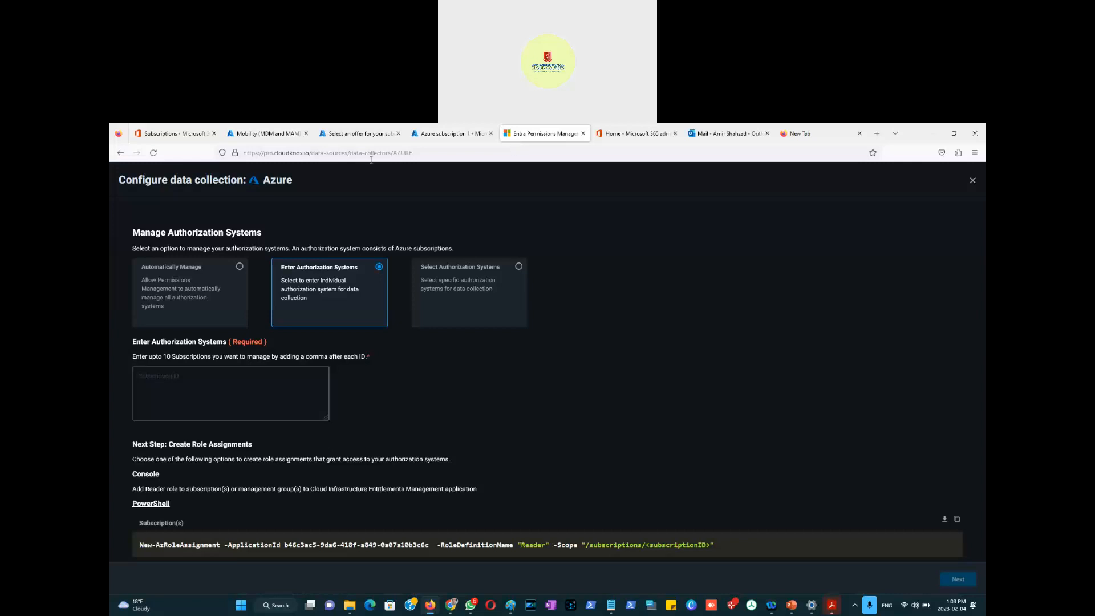
left_click(245, 137)
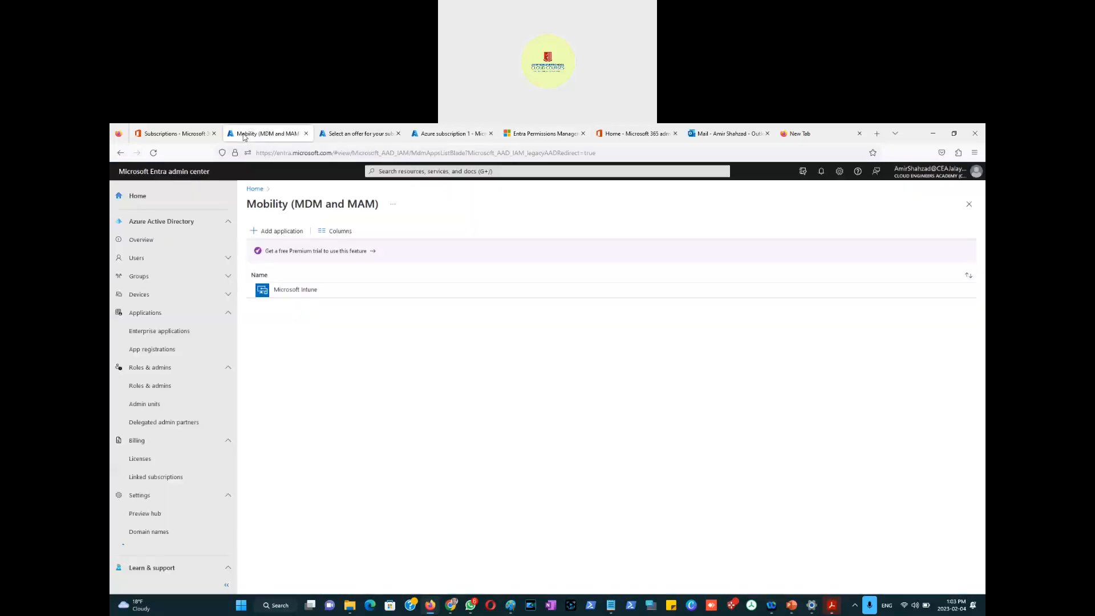
left_click(208, 137)
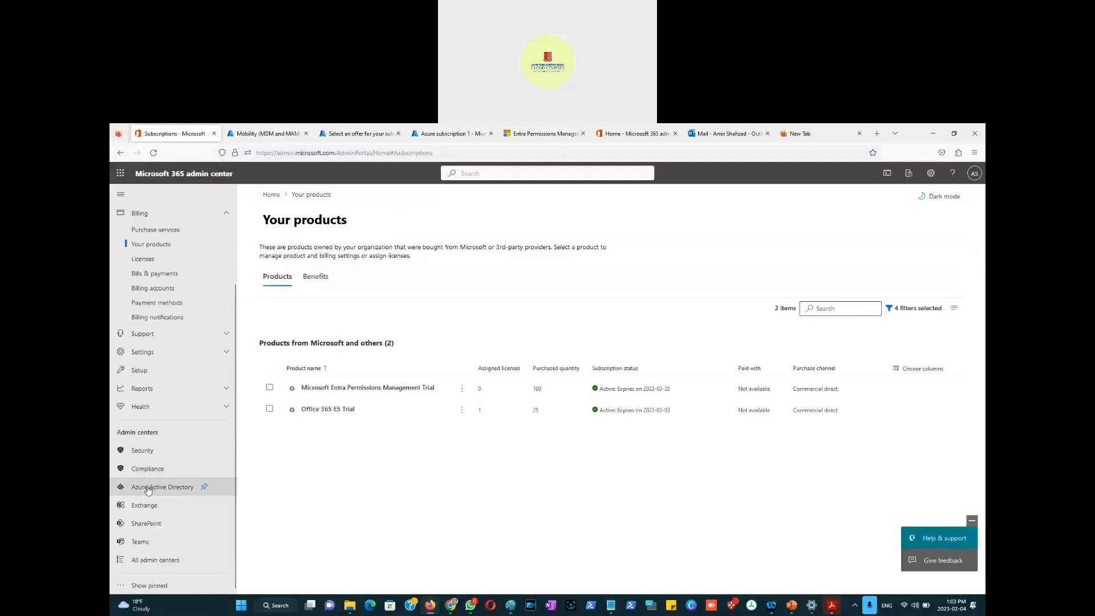
left_click(247, 139)
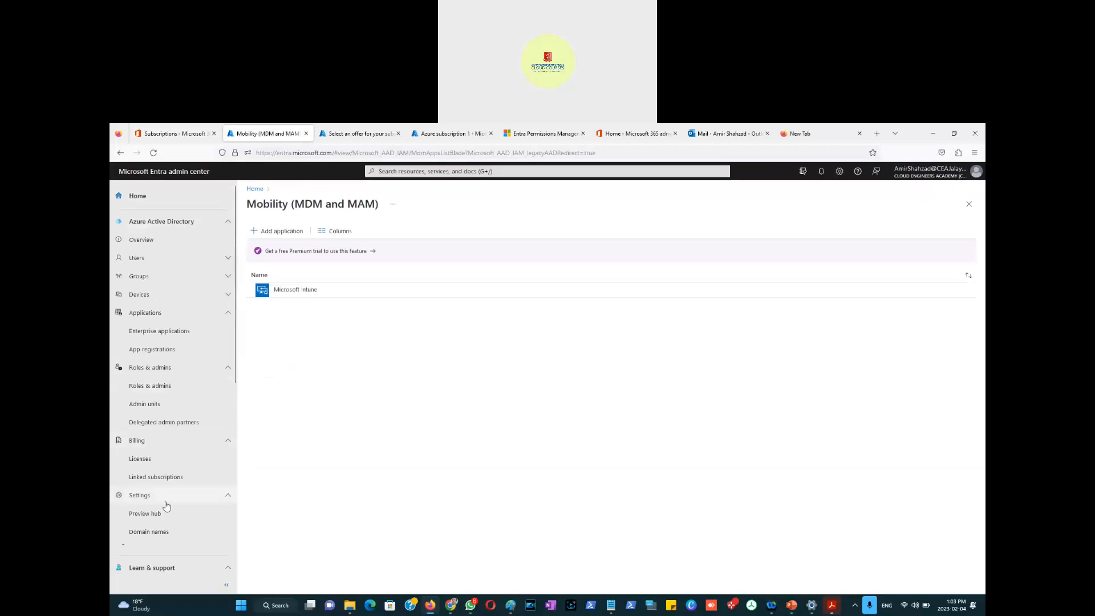
left_click(224, 498)
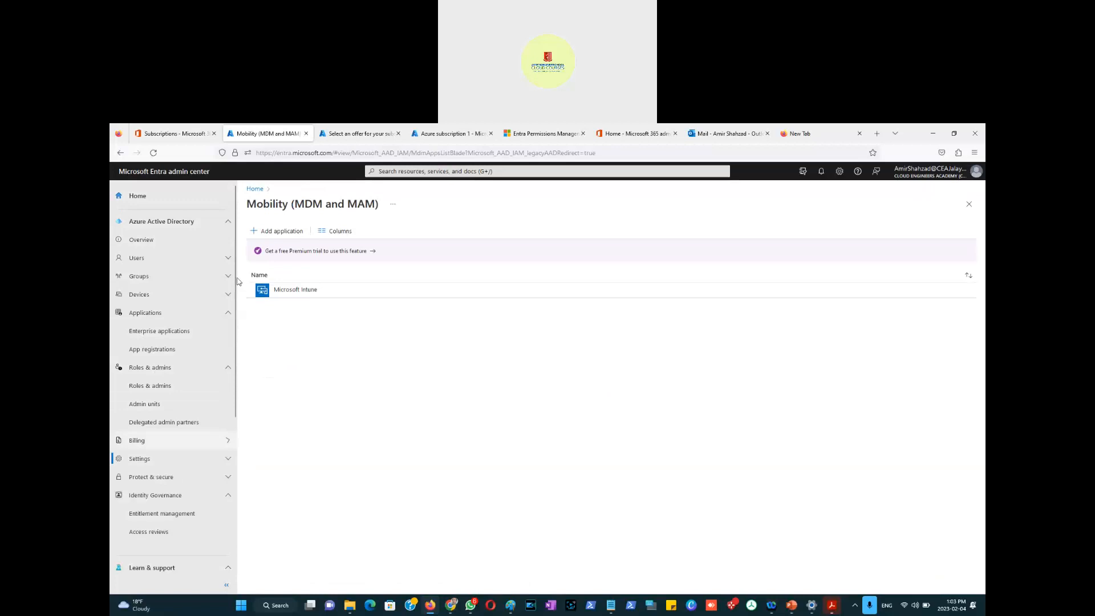
left_click(227, 223)
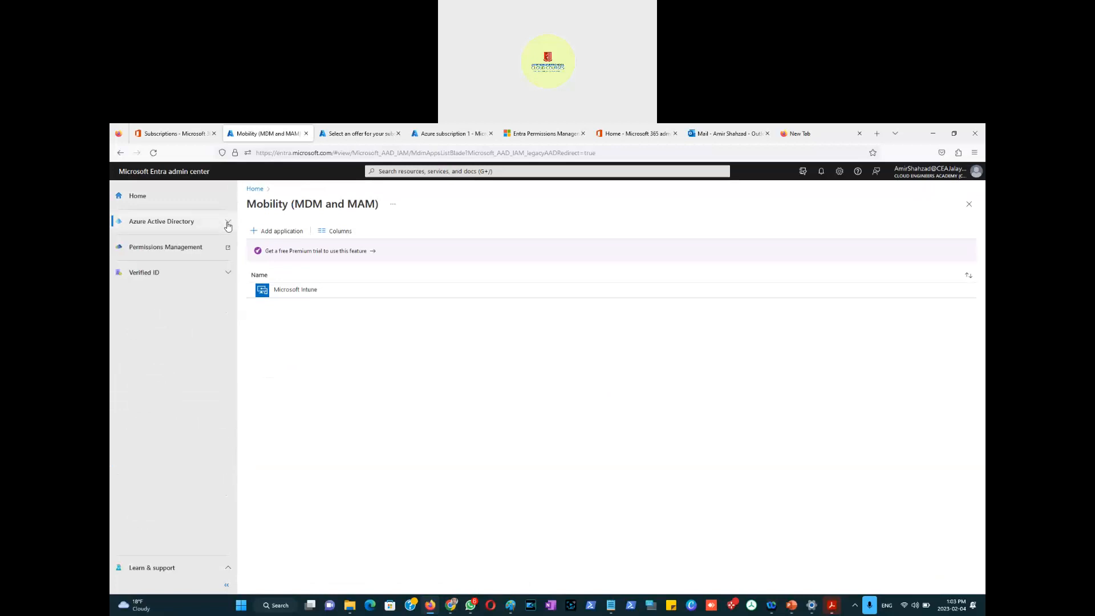
left_click(170, 250)
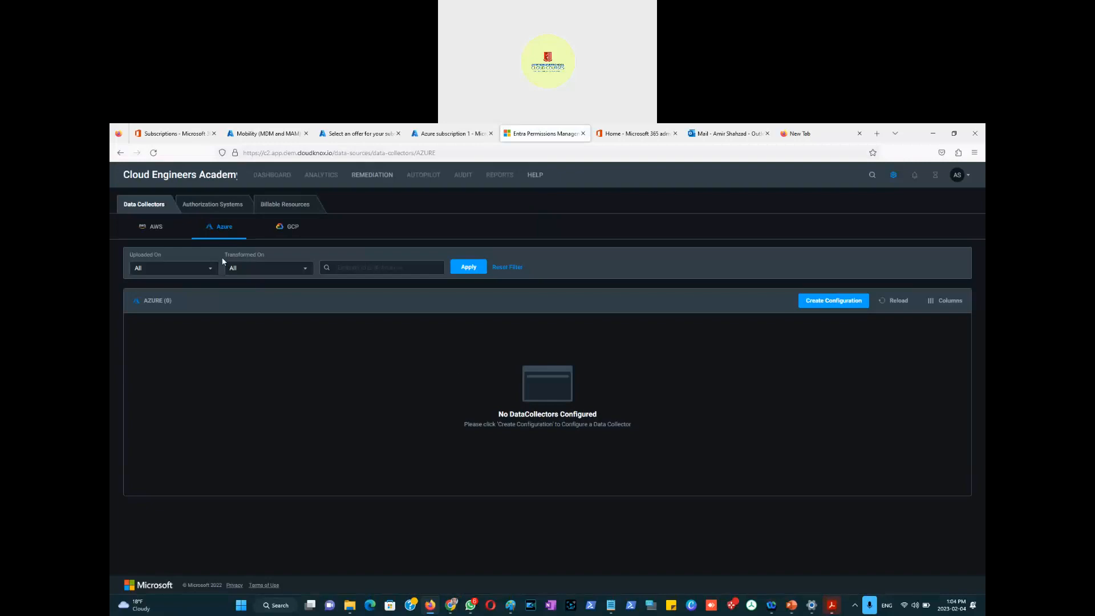
Step: Start an Azure data collection configuration, choose Enter Authorization Systems, paste the copied subscription ID, and review the role assignment commands
left_click(823, 305)
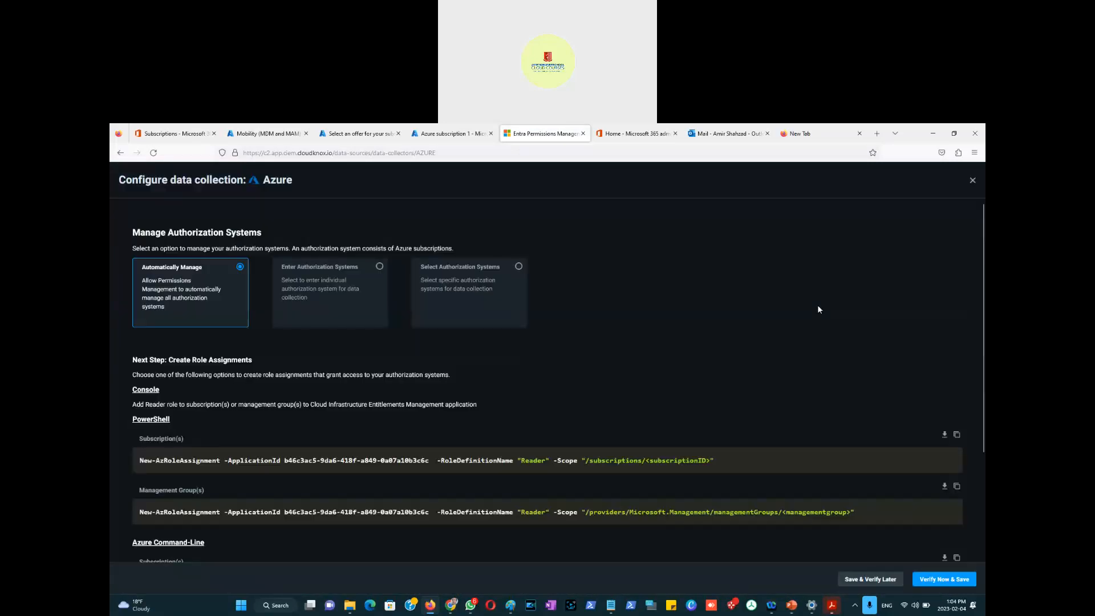
left_click(311, 292)
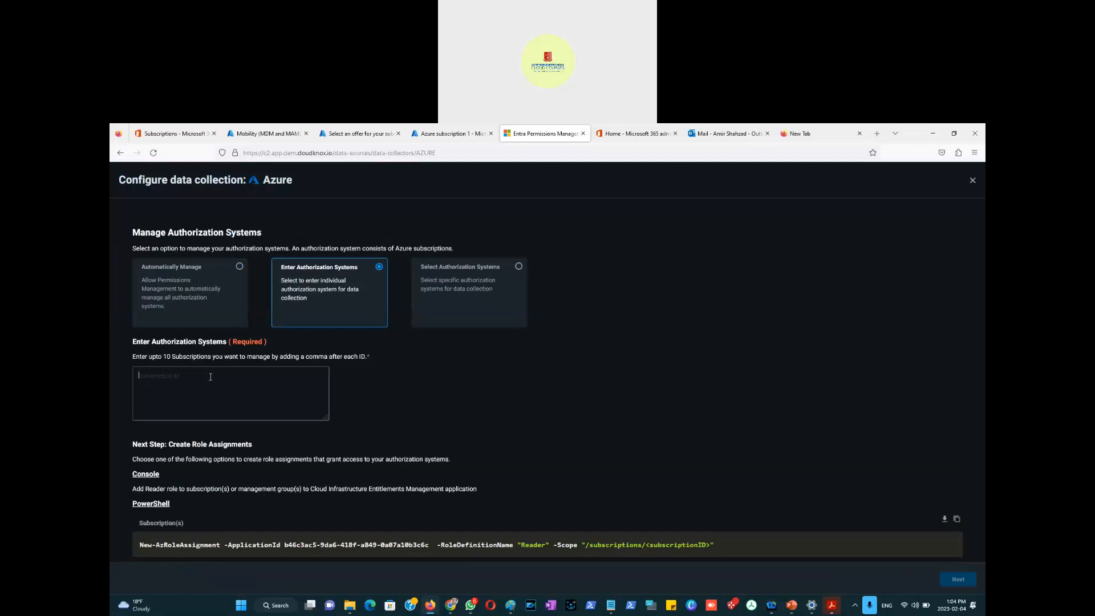
key("ctrl+v")
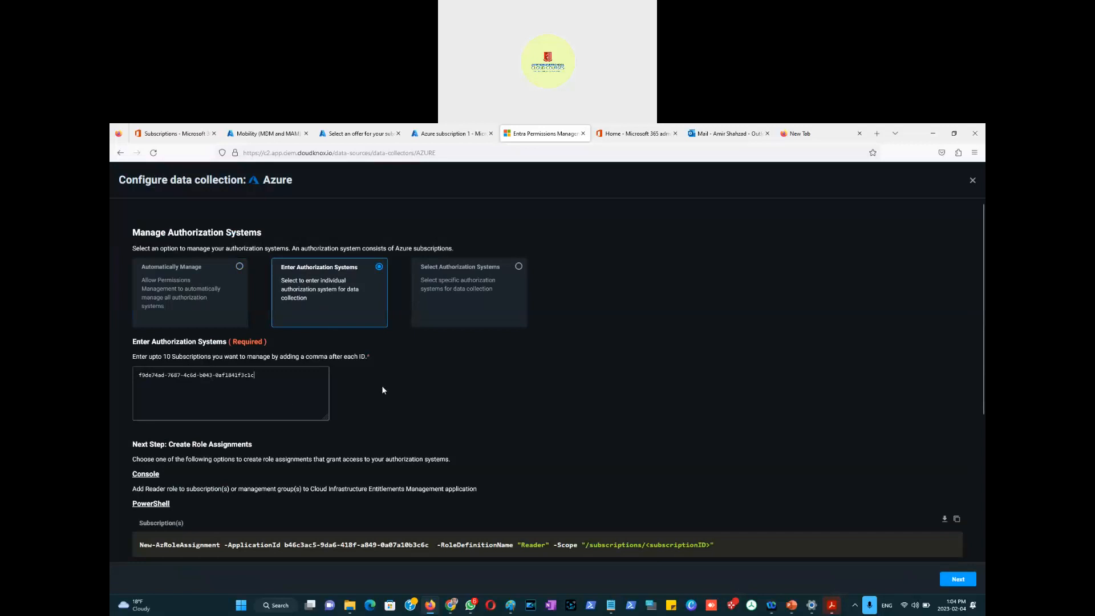
scroll(387, 398, "down", 3)
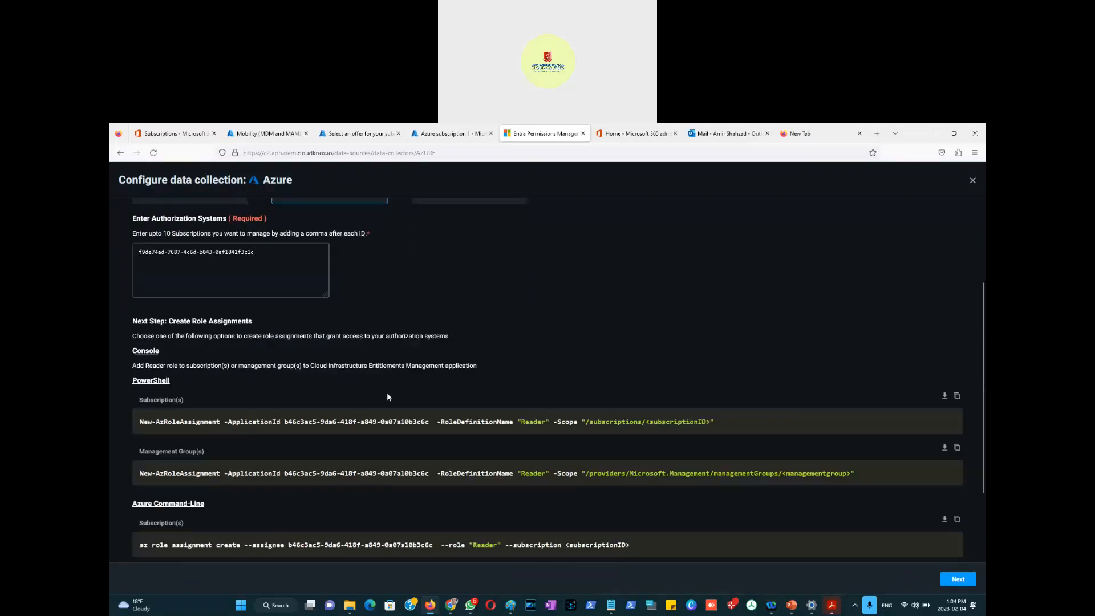
scroll(218, 397, "up", 3)
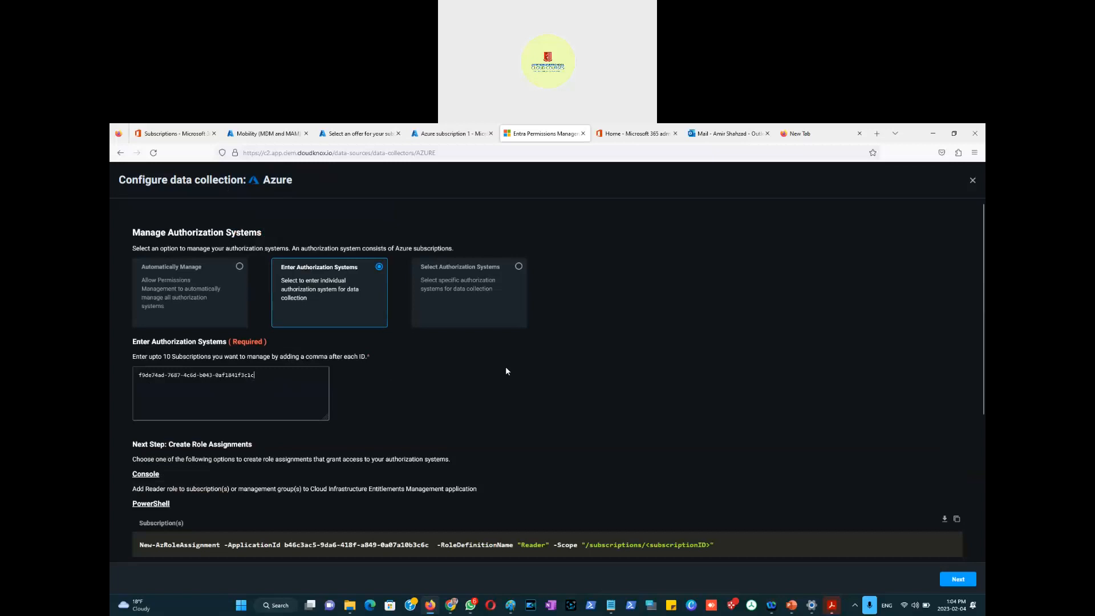
scroll(505, 371, "down", 4)
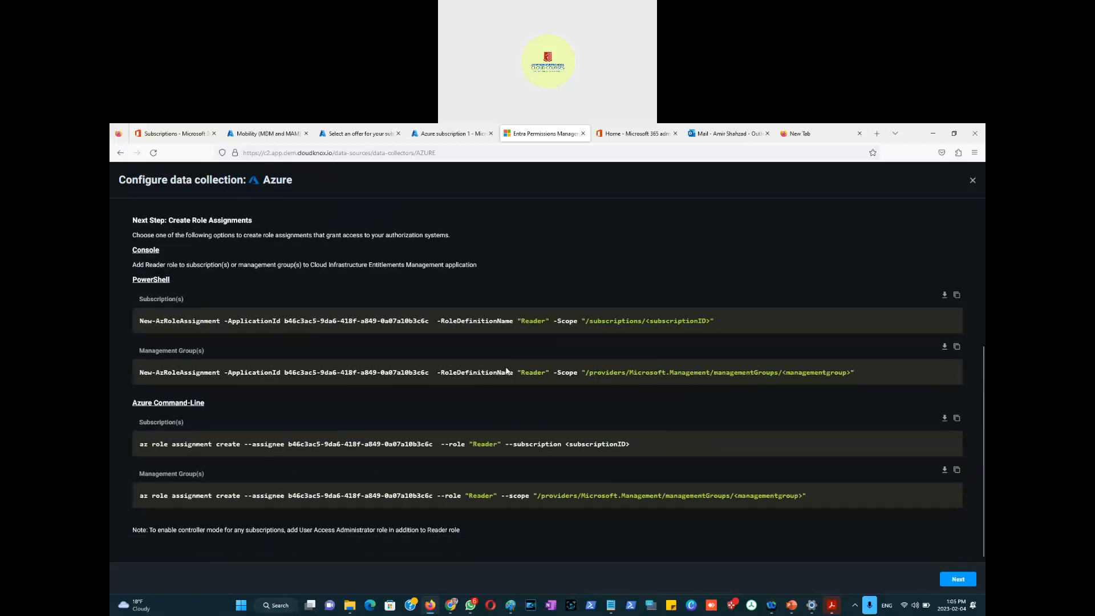
scroll(505, 371, "up", 4)
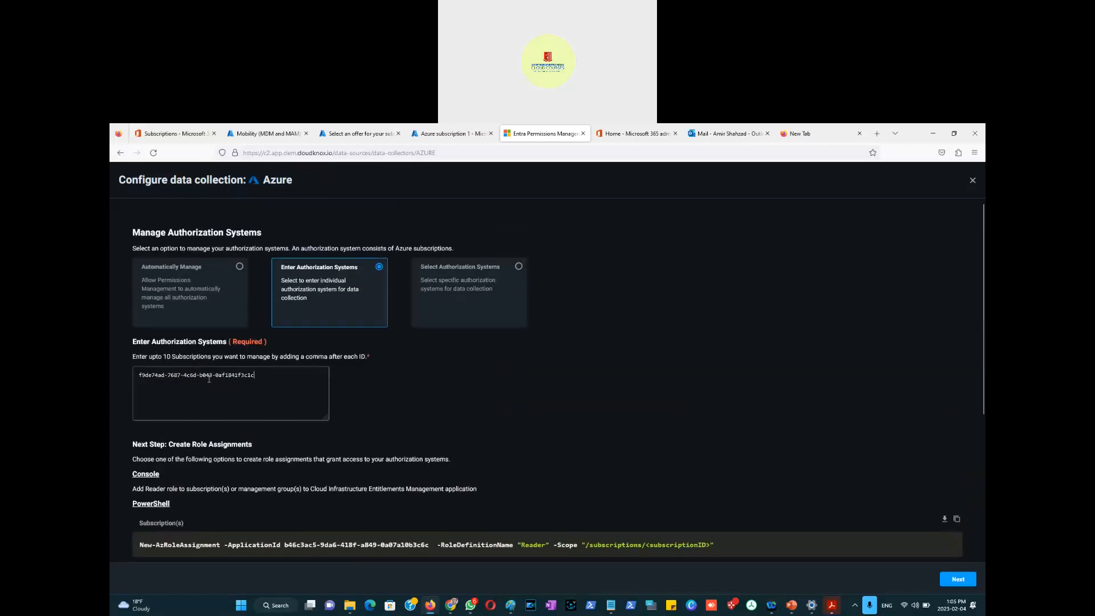
scroll(251, 415, "down", 1)
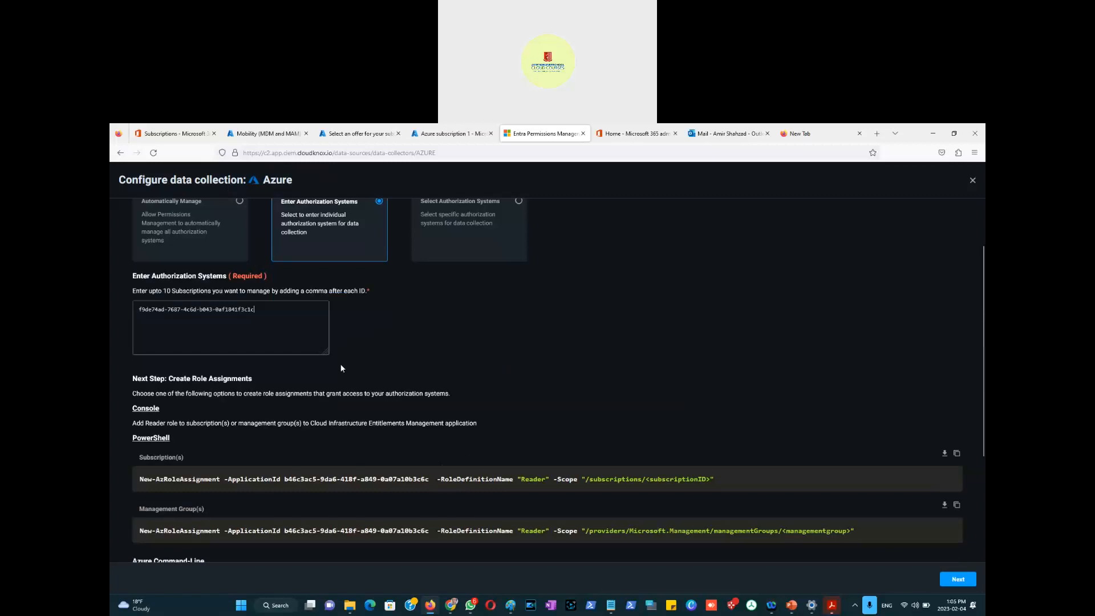
Step: Continue to the data collection review, try to verify and save the Azure configuration, and try to save it with verification postponed
scroll(385, 338, "up", 1)
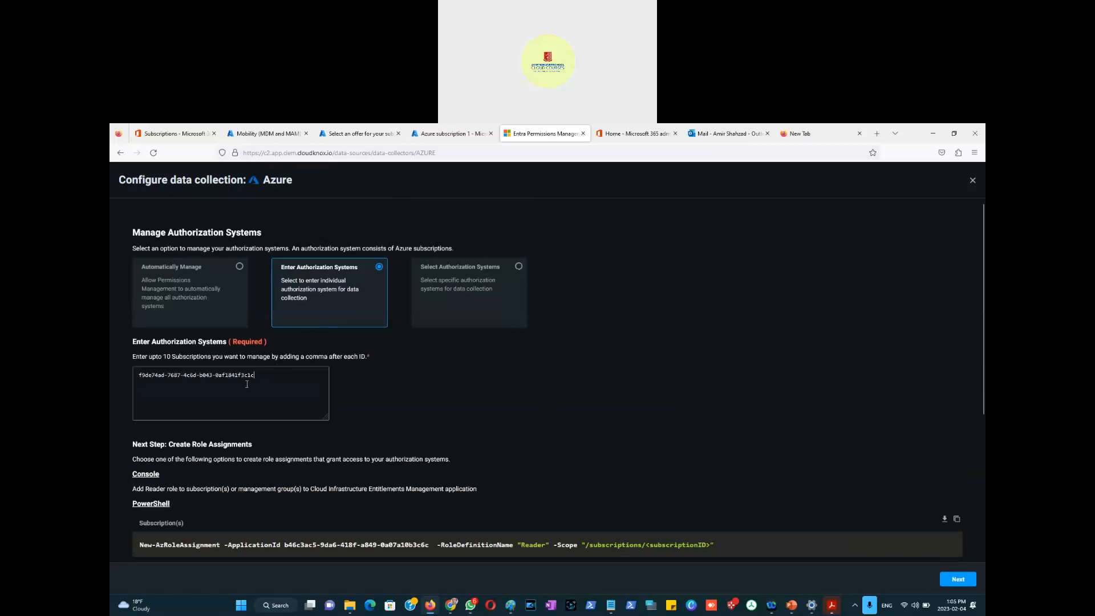
left_click(959, 582)
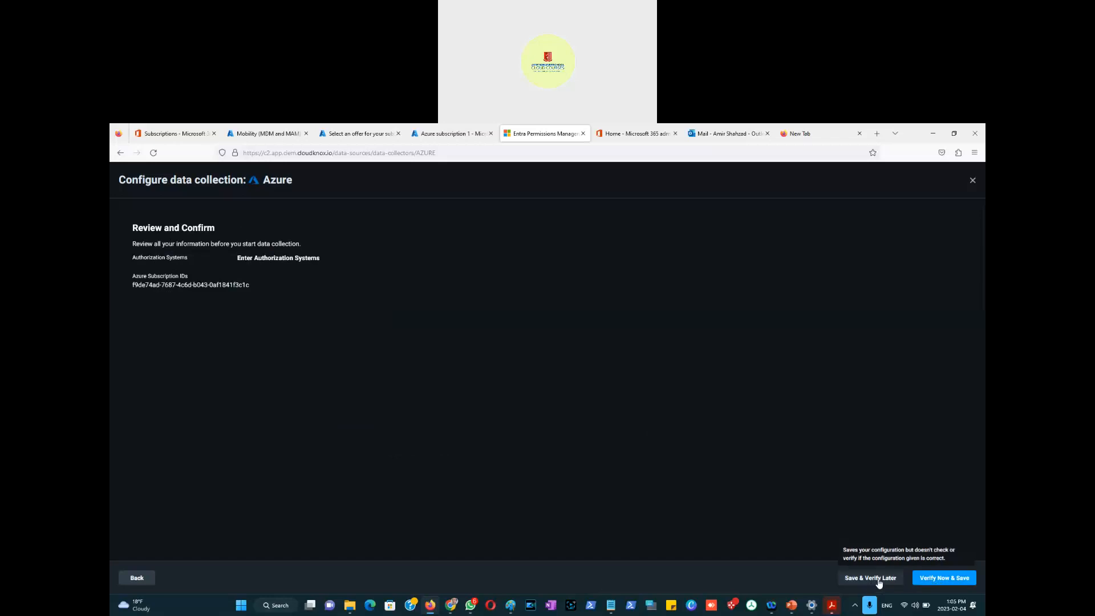
left_click(946, 580)
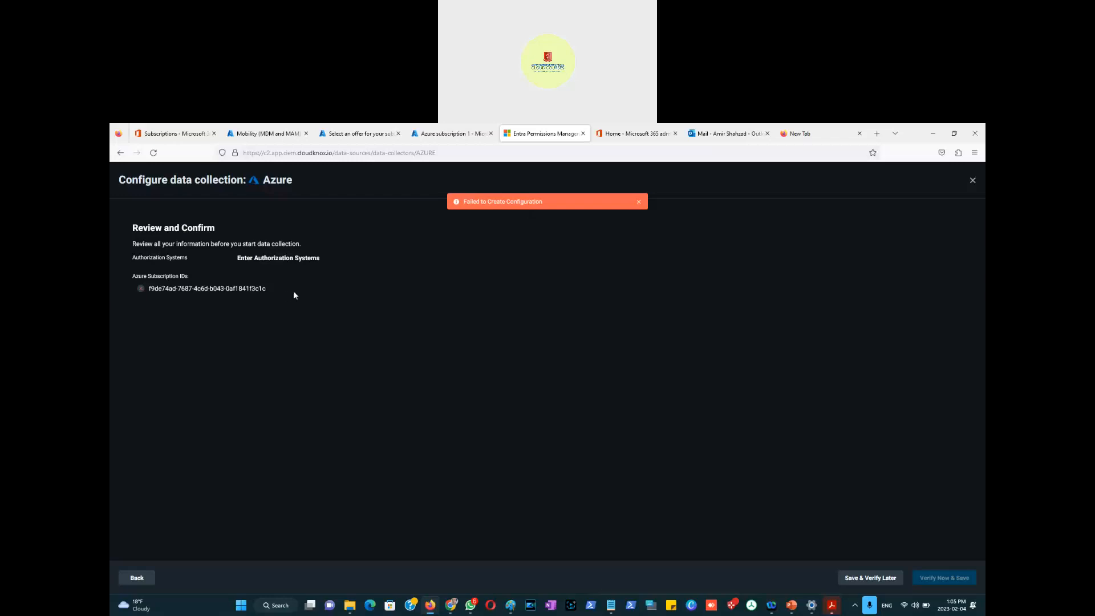
left_click(868, 578)
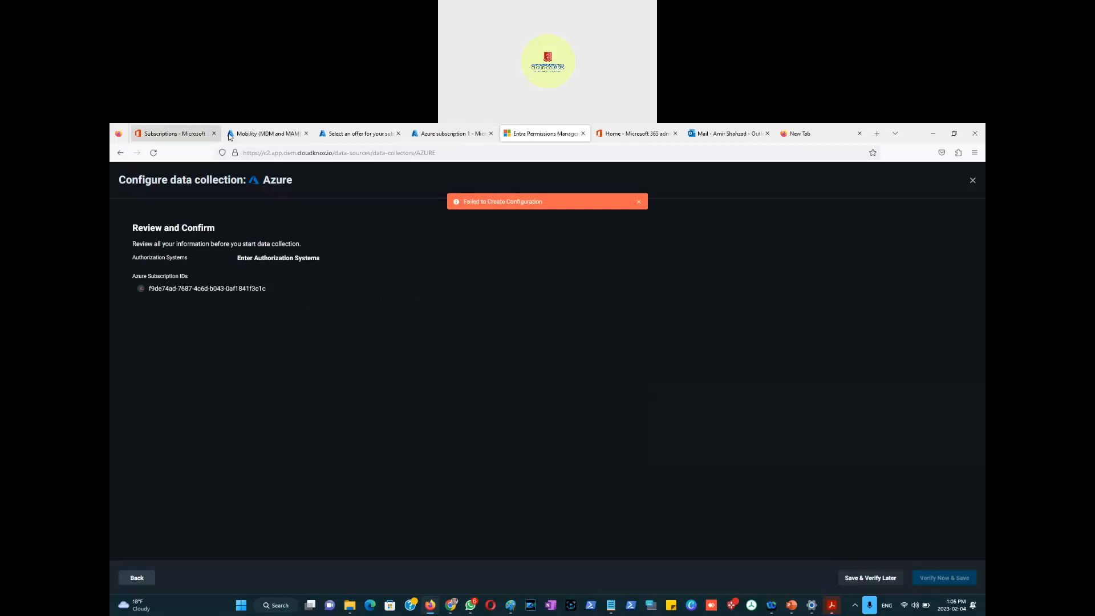
Step: Return to the Microsoft Entra admin center and look at the Azure Active Directory section, leaving it collapsed
left_click(254, 136)
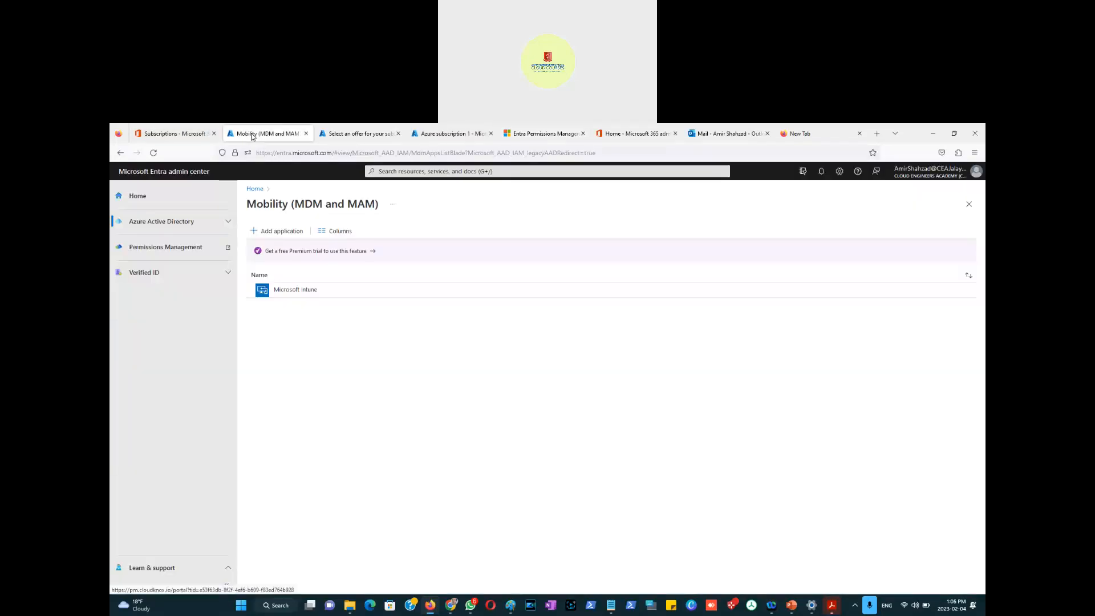
left_click(228, 227)
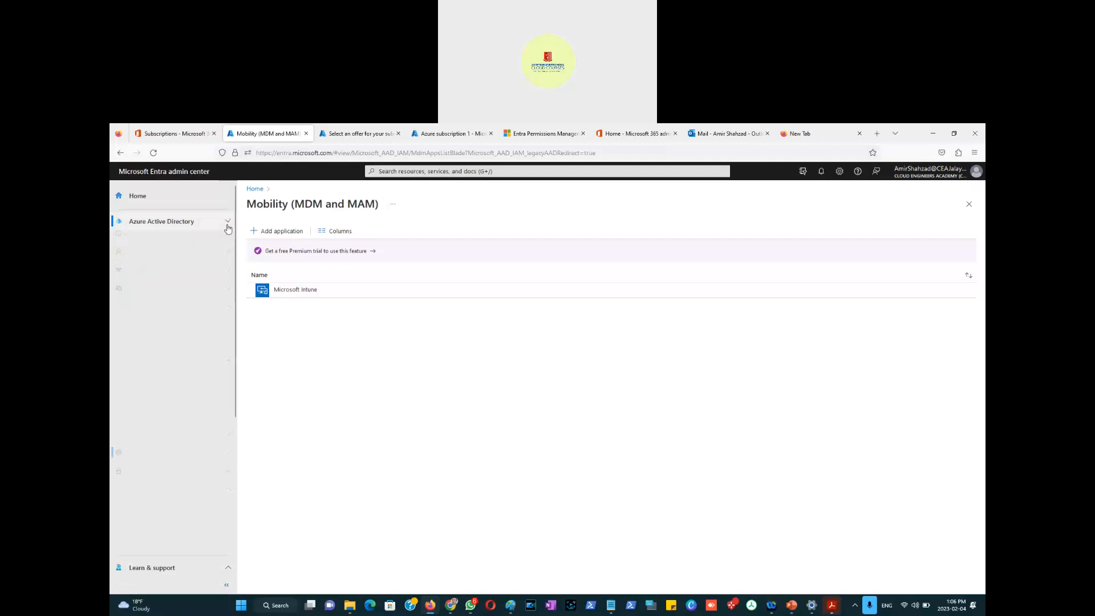
left_click(228, 227)
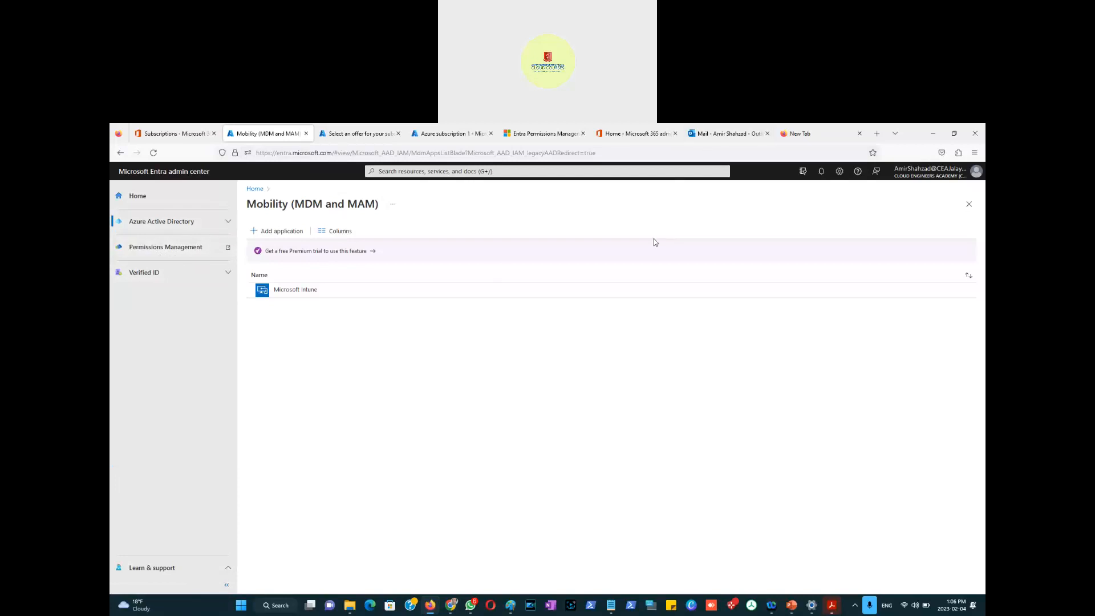
Step: Switch to the Week20 Azure security presentation in PowerPoint, check the two PIM slides, and stay on slide 12, "... PIM"
key("alt+Tab")
key("Tab")
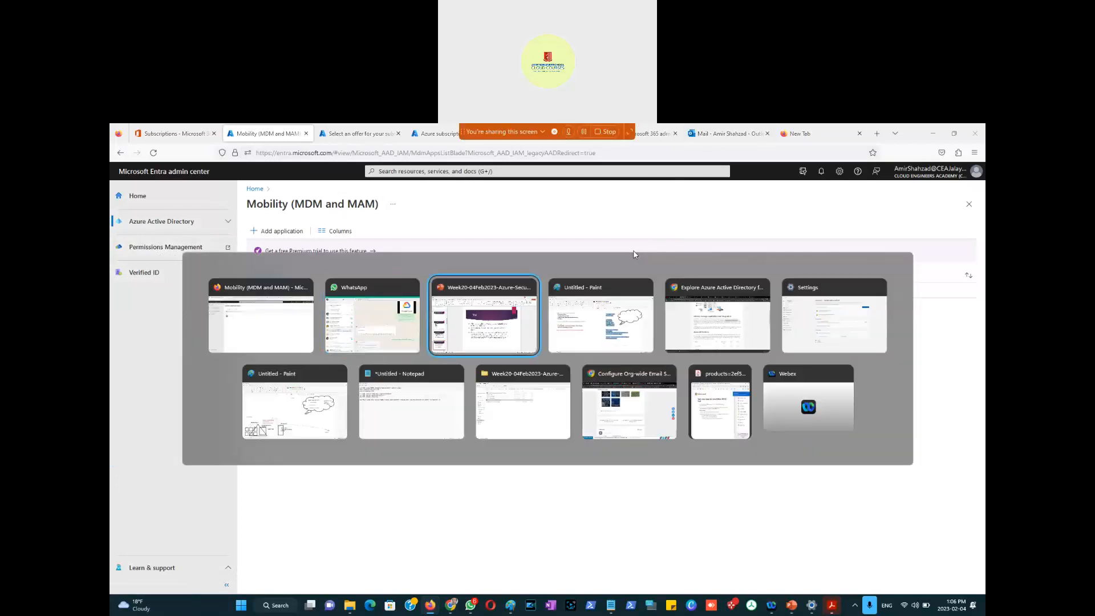
key("Tab")
key("Tab")
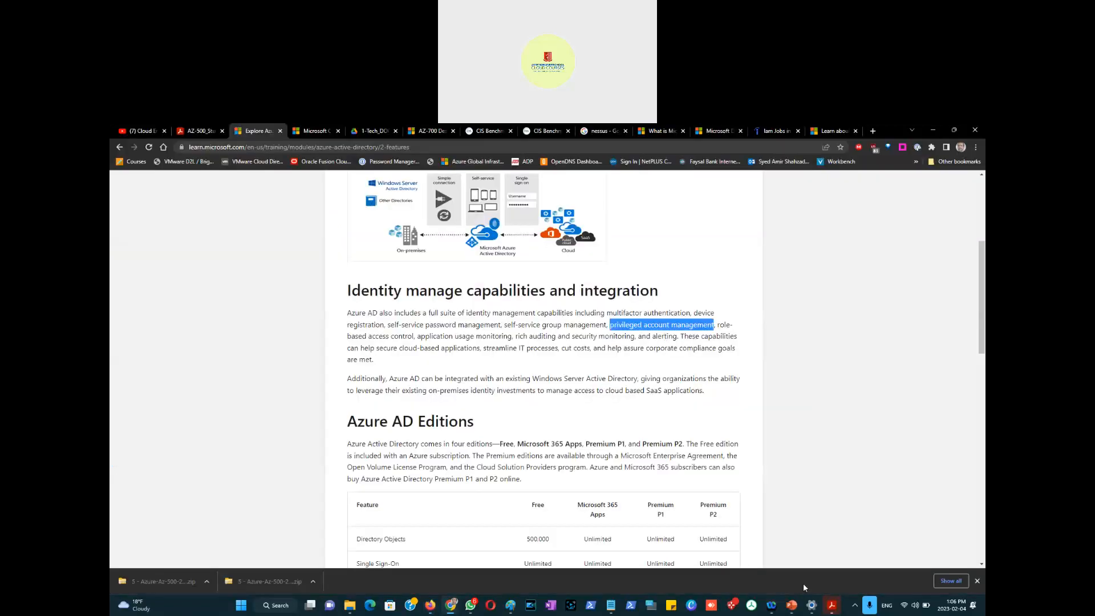
left_click(790, 607)
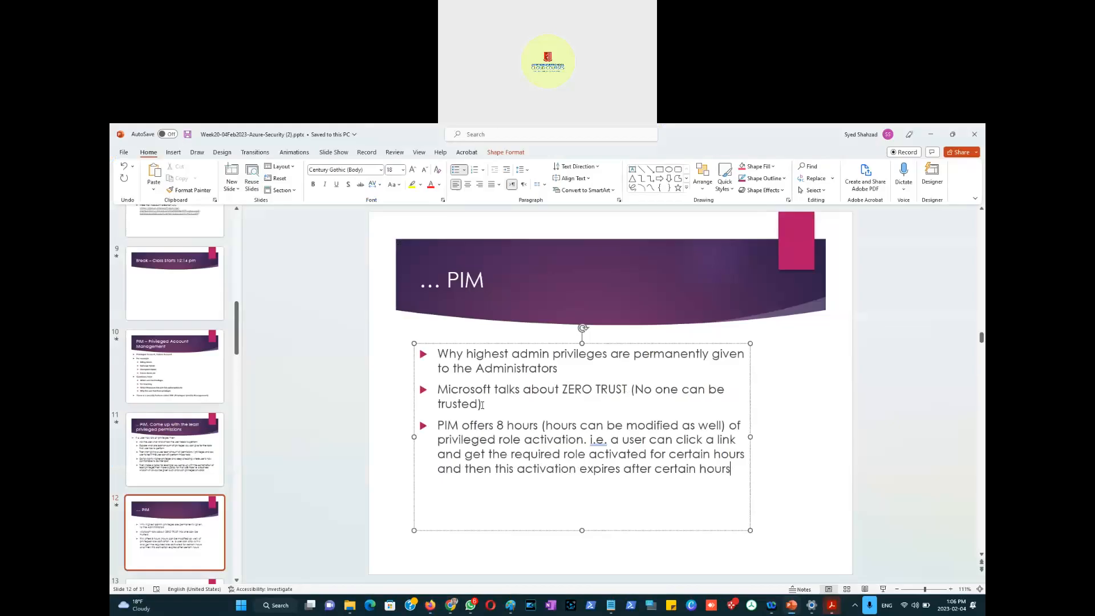
left_click(176, 477)
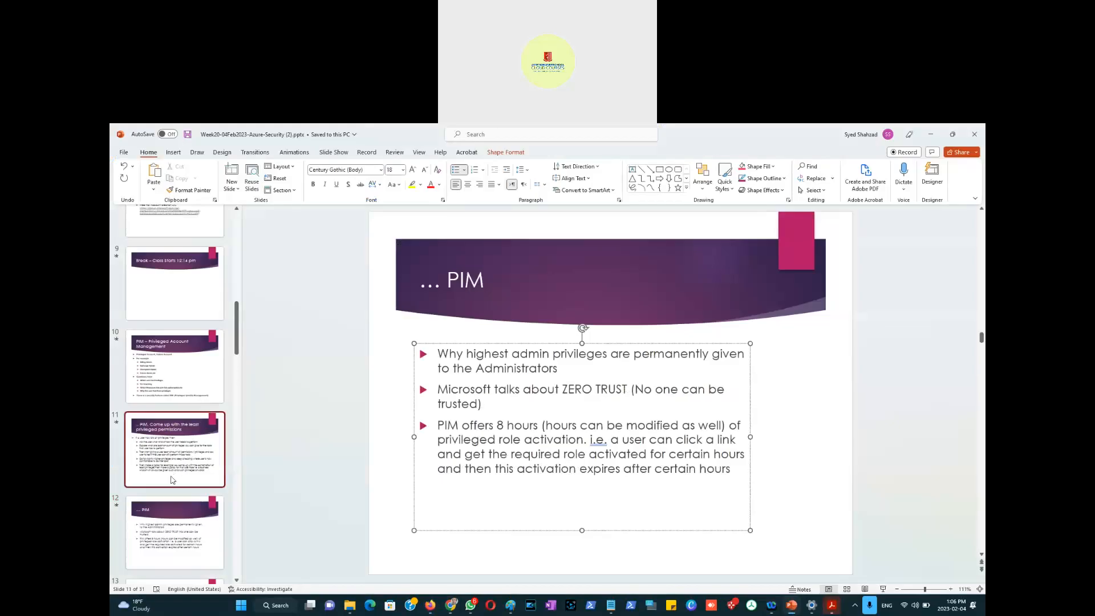
left_click(169, 537)
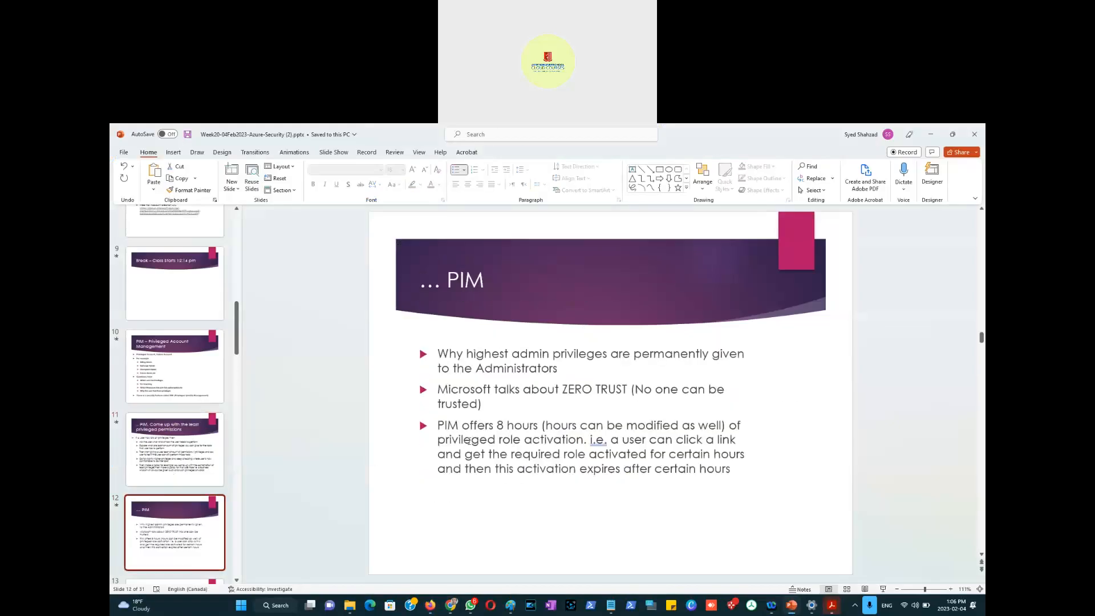
left_click(515, 413)
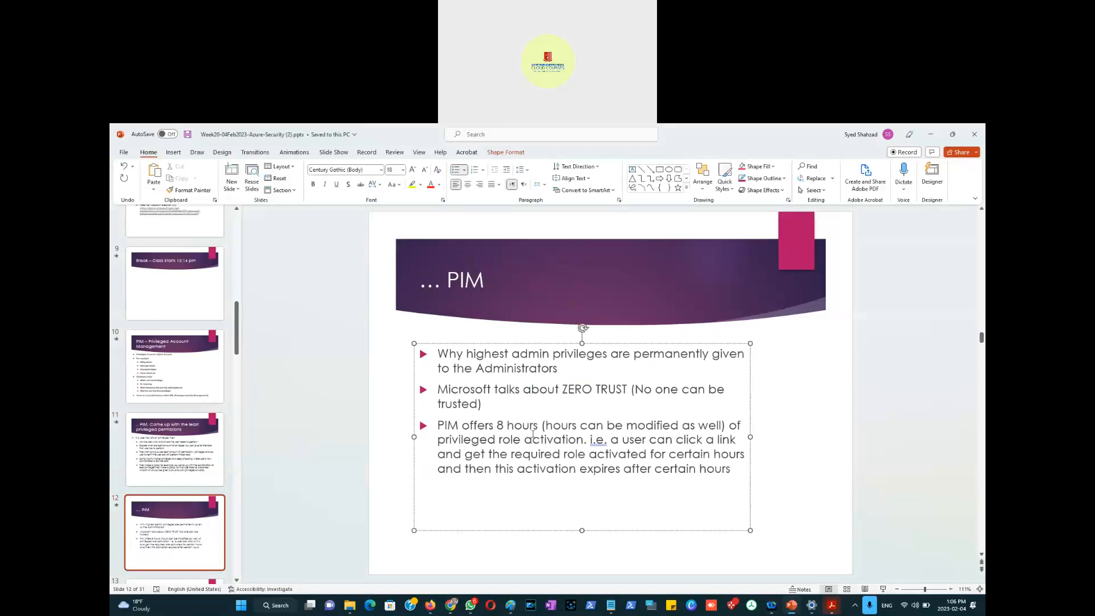
left_click(165, 528)
scroll(172, 522, "down", 1)
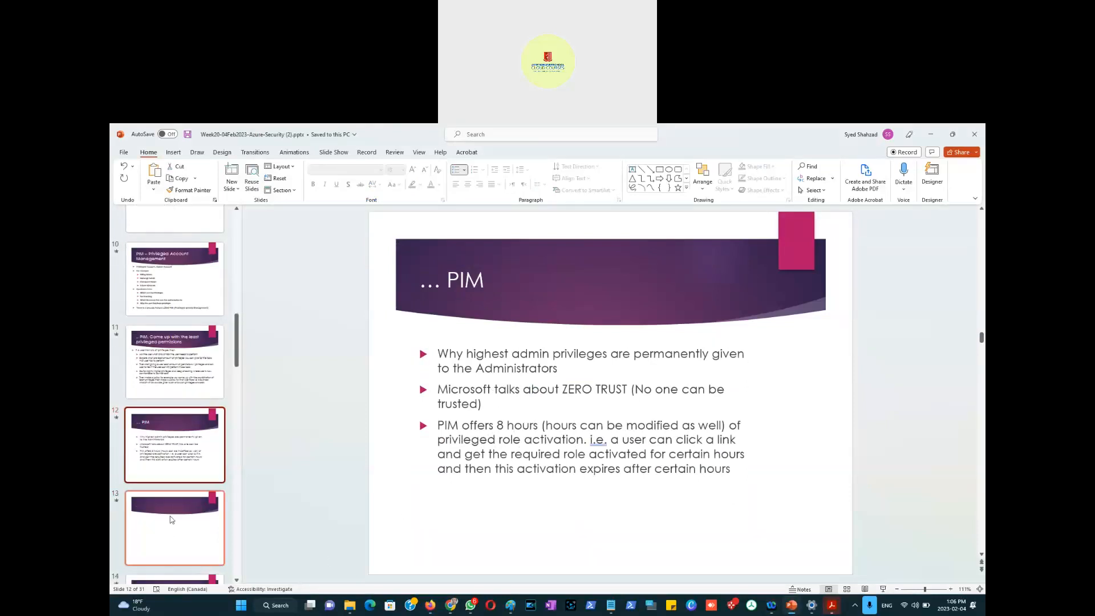
Step: Add a final bullet to the PIM slide reading "PIM is inside Identity Governance inside Azure Active Directory"
left_click(736, 471)
key("Return")
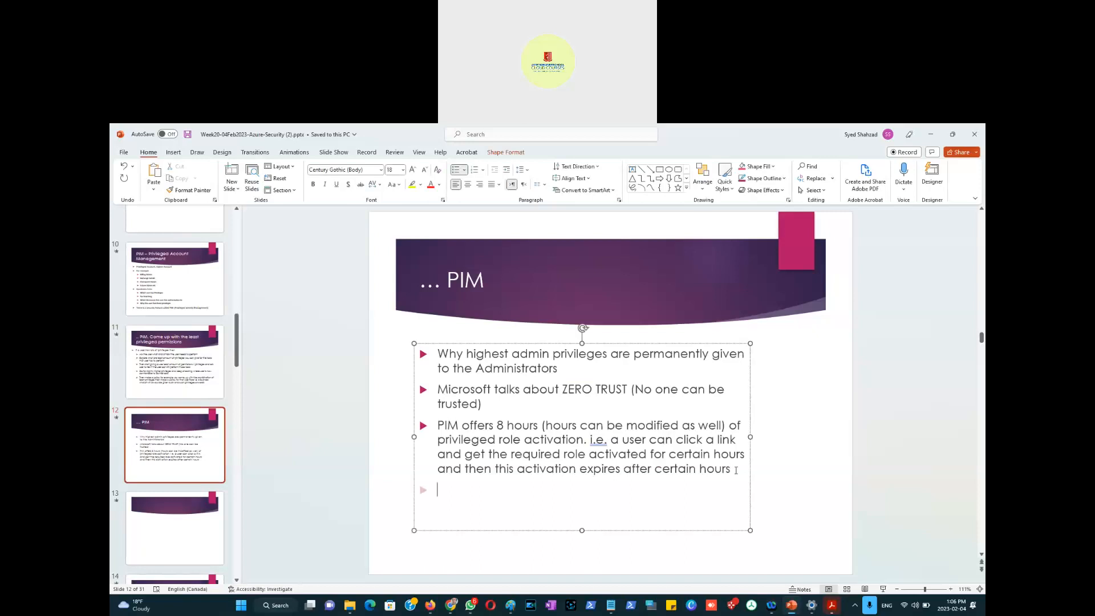
type("PIM is inside Identity Governance inside Azure Active Direct")
type("ory")
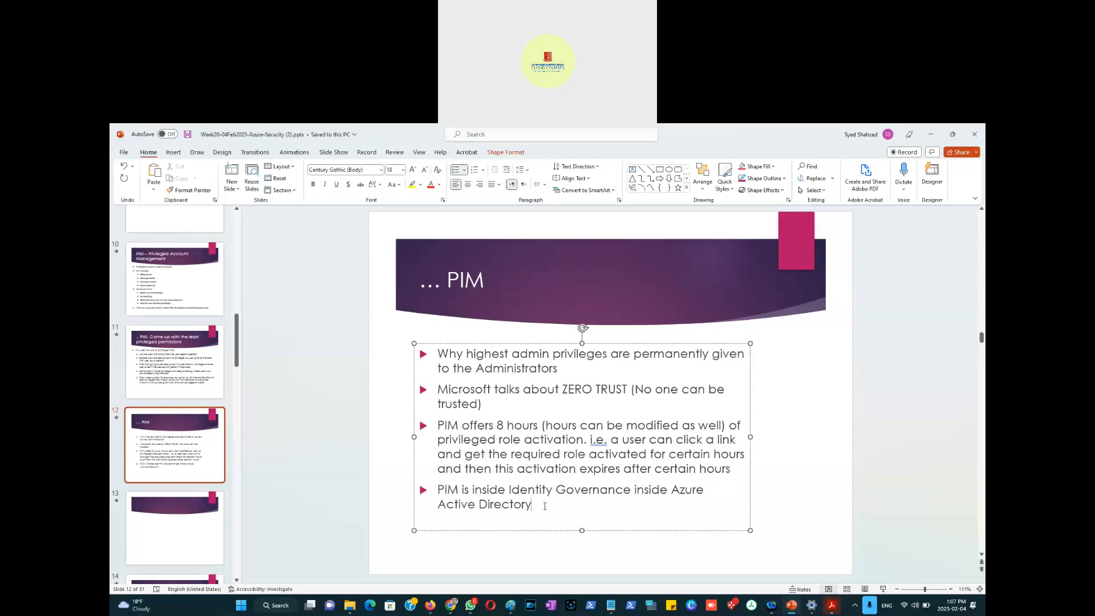
Step: Switch back to the Microsoft Entra admin center, expand Azure Active Directory, and collapse Applications to reveal the Identity Governance entries
key("alt")
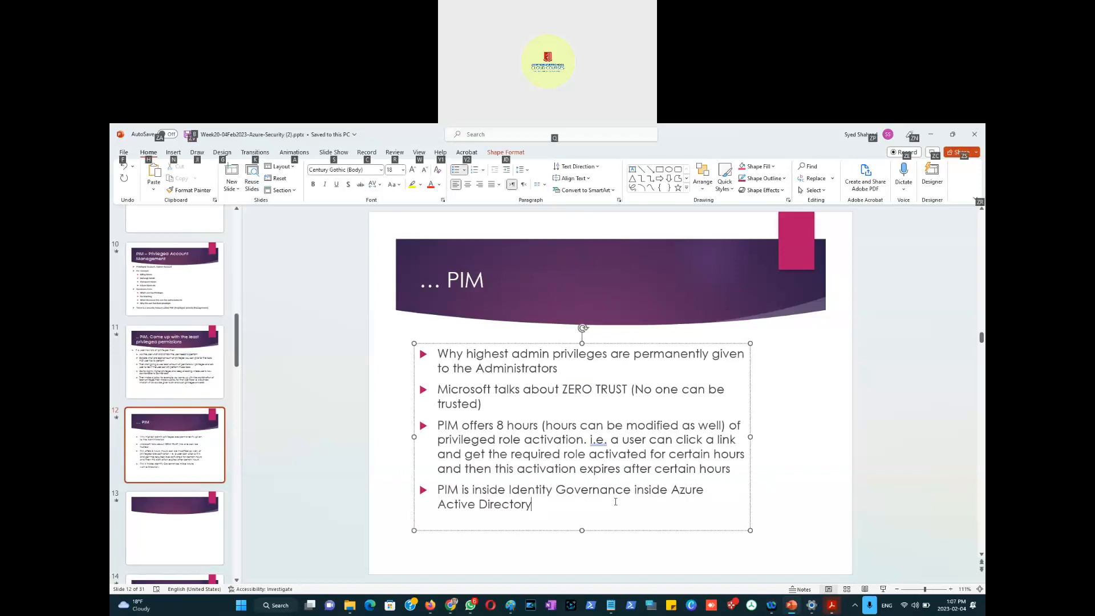
key("alt+Tab")
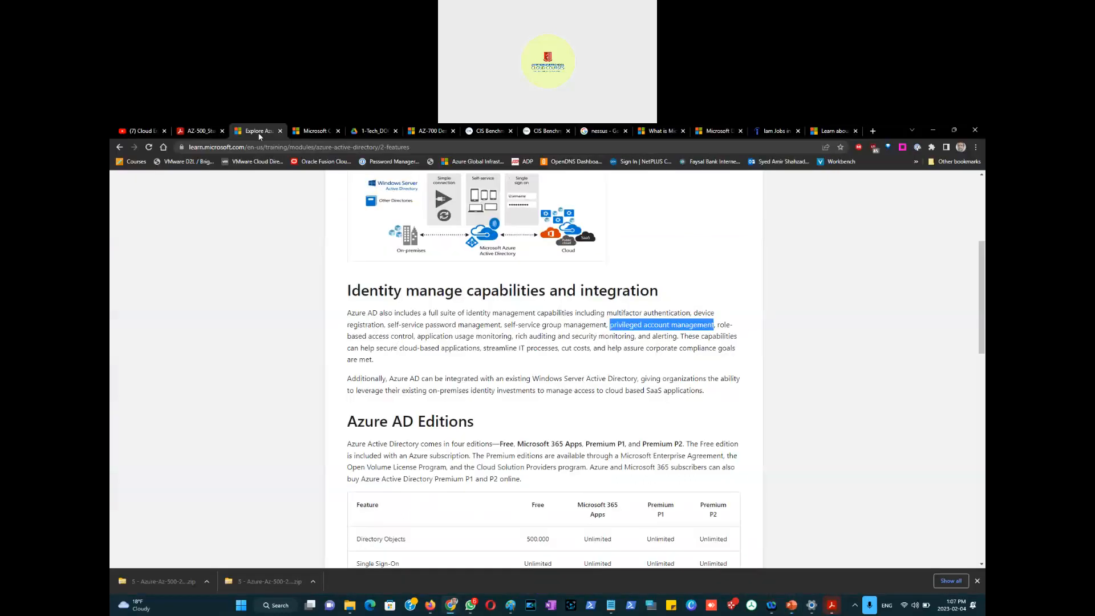
key("alt+Tab")
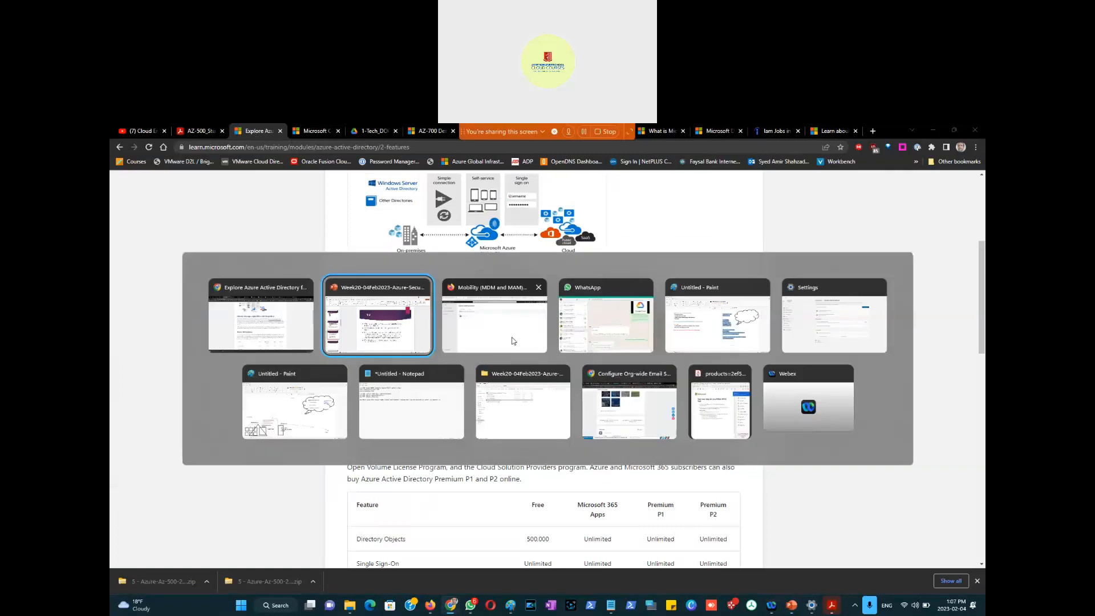
left_click(523, 339)
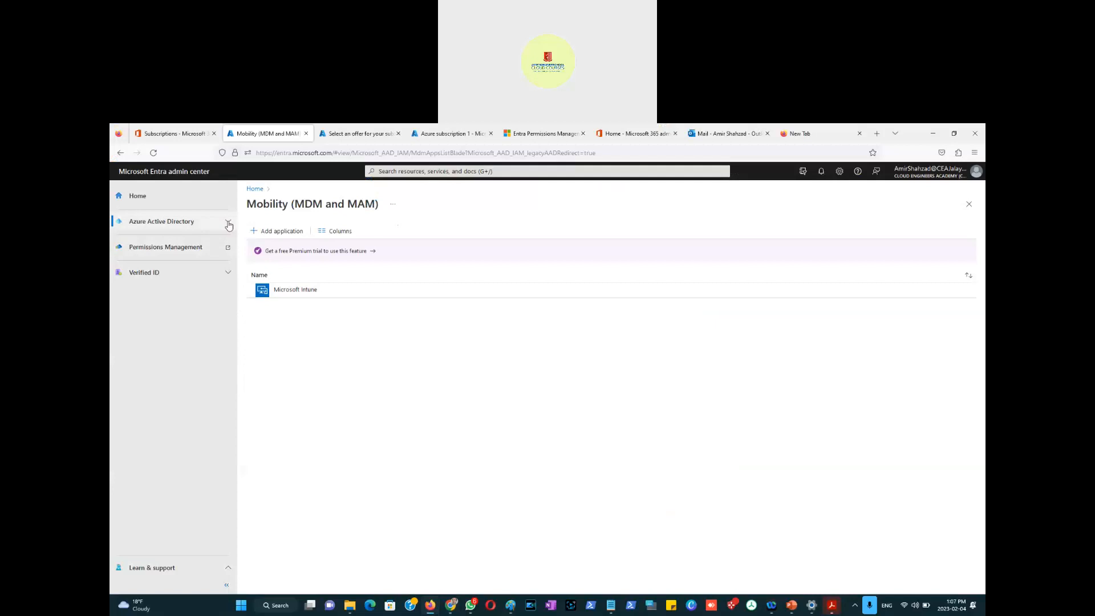
left_click(228, 223)
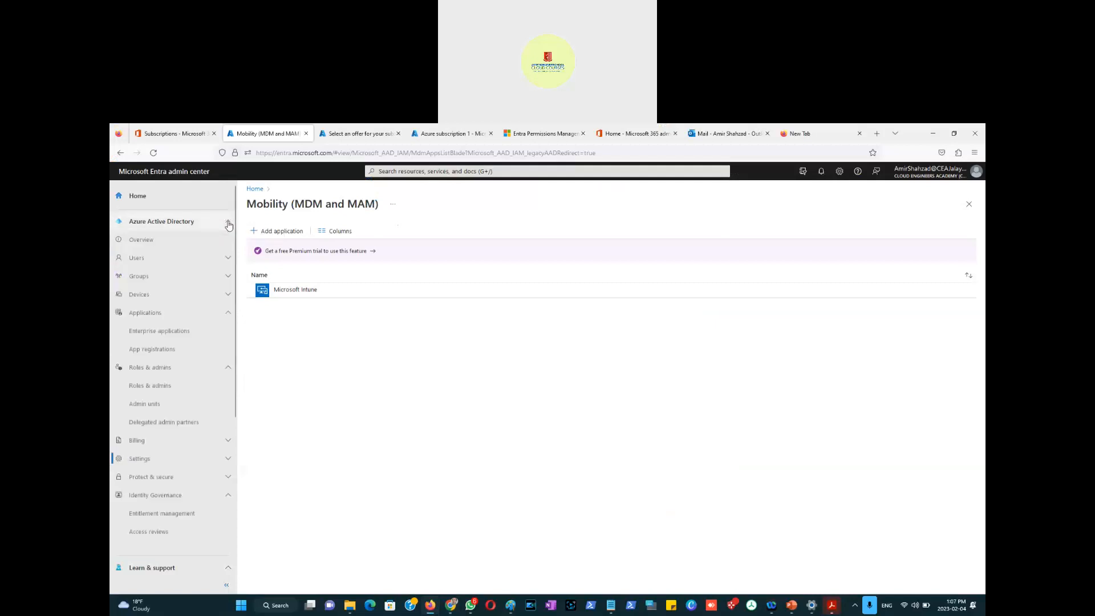
left_click(227, 313)
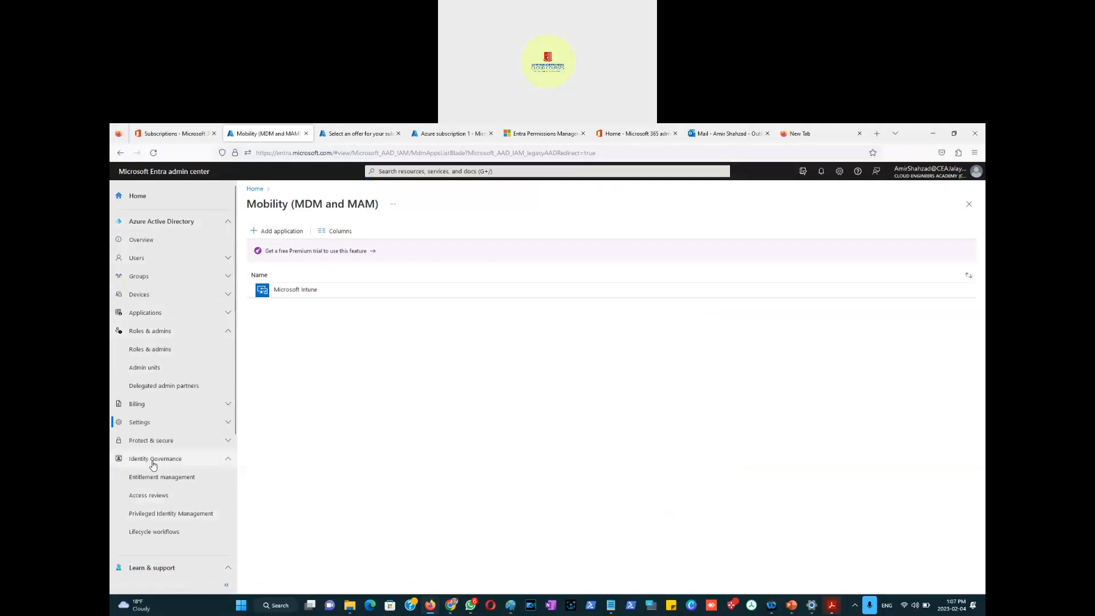
Step: Examine the Application Administrator role's assignments and the Add assignments pane, closing the pane without assigning anyone
left_click(154, 354)
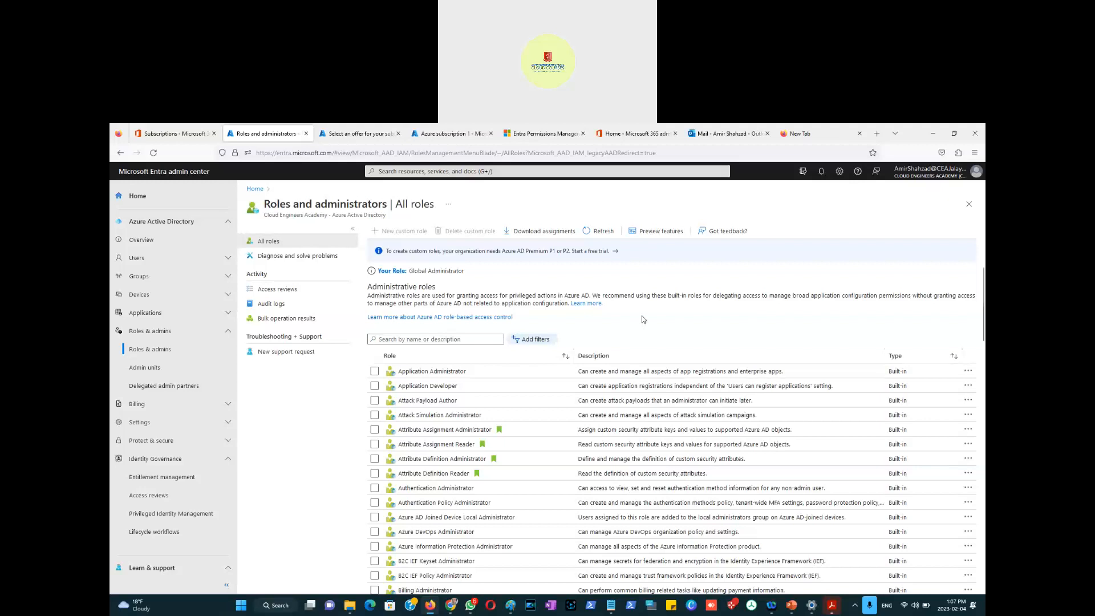
left_click(446, 377)
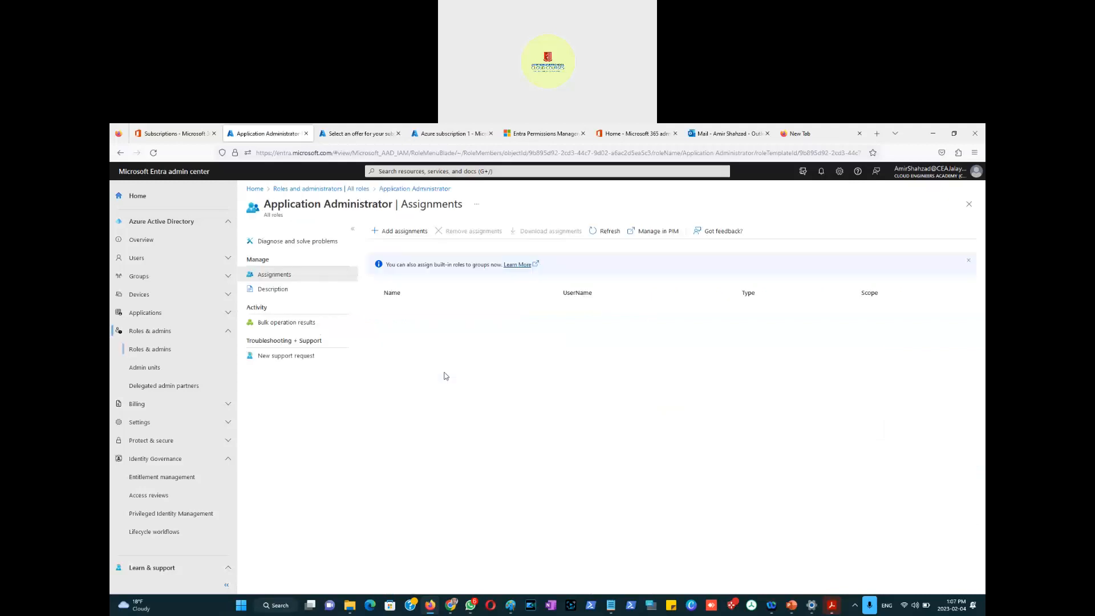
left_click(397, 234)
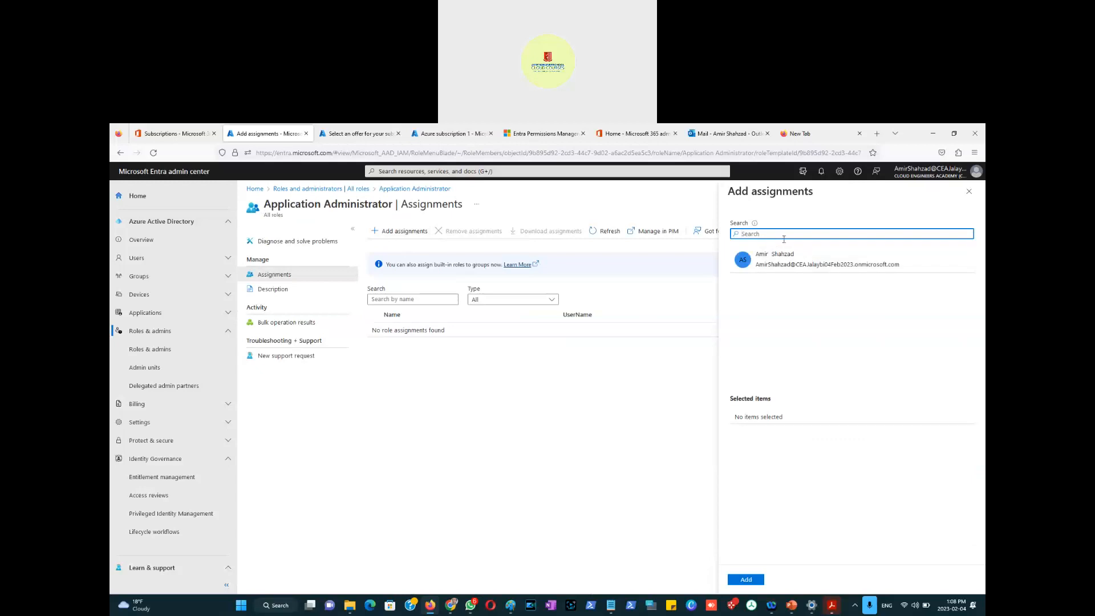
left_click(970, 190)
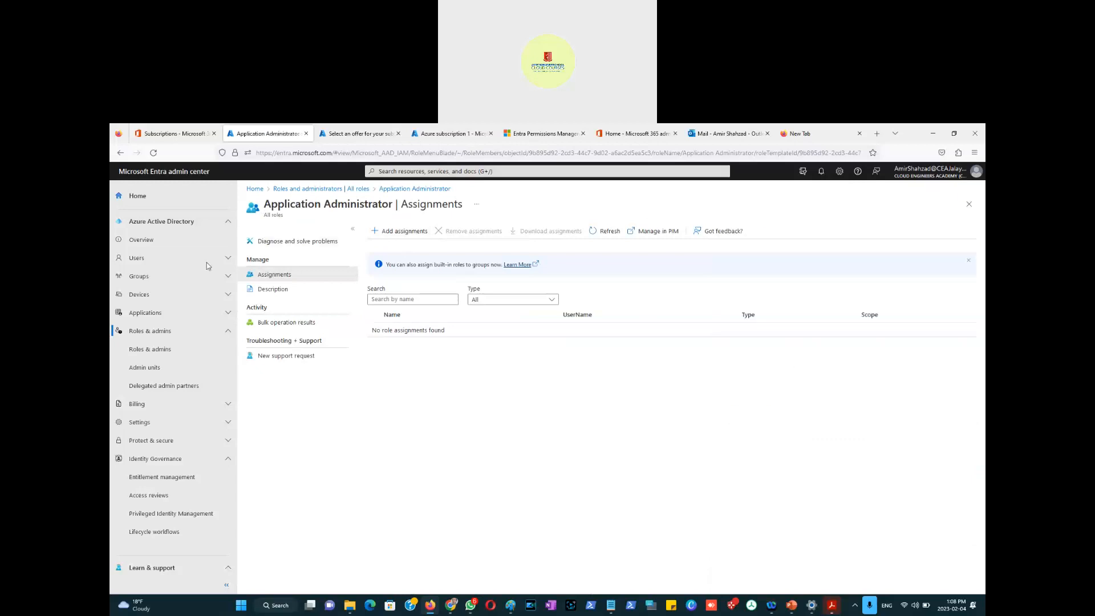
Step: Open the All users list in Azure Active Directory and start creating a new user
left_click(143, 260)
left_click(147, 278)
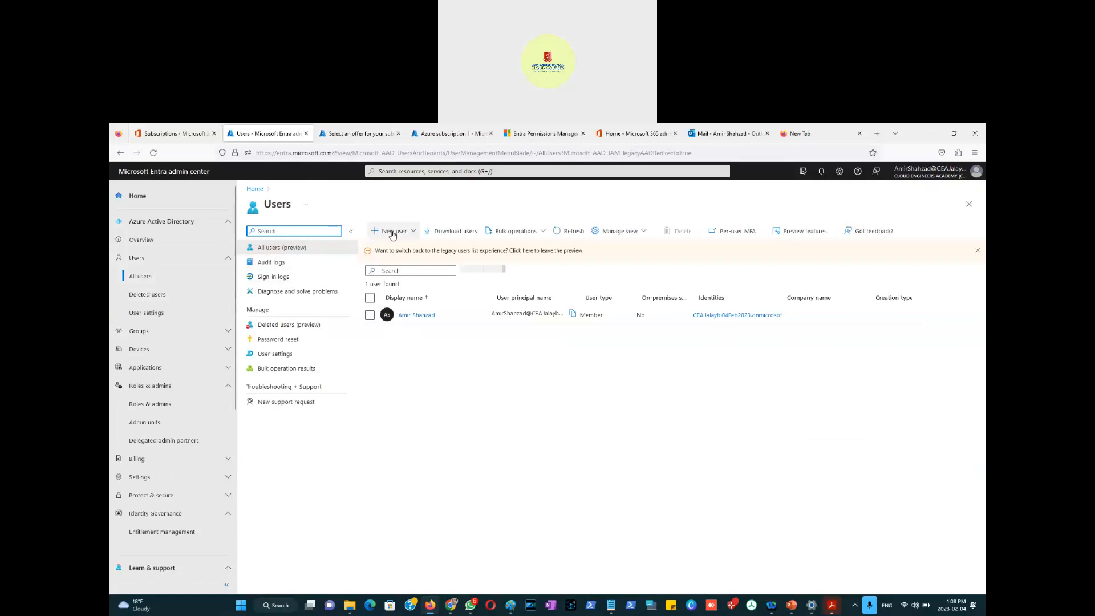
left_click(392, 234)
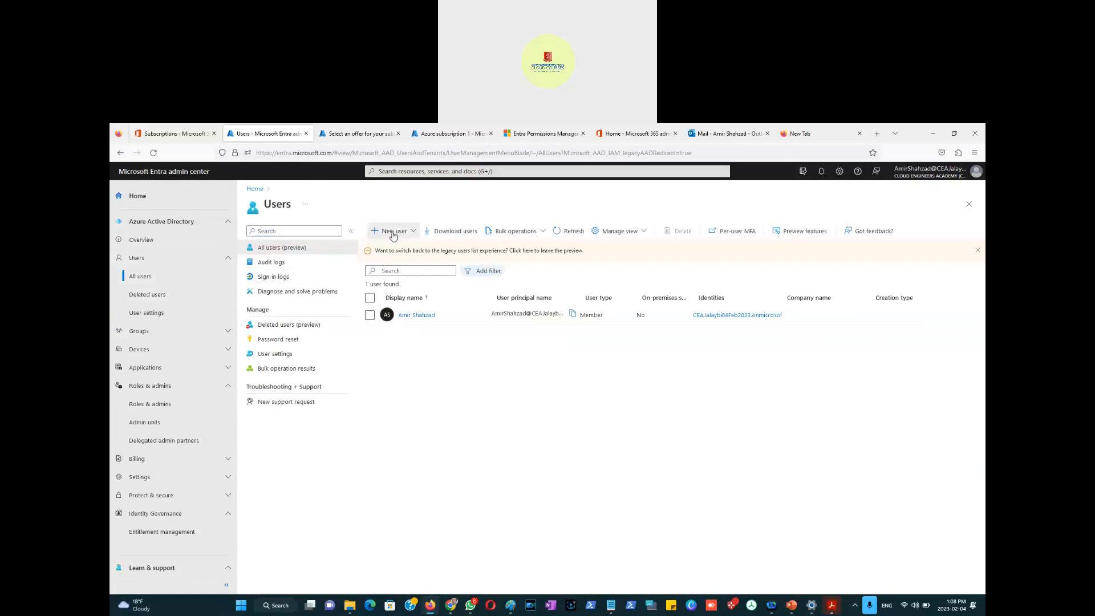
left_click(397, 262)
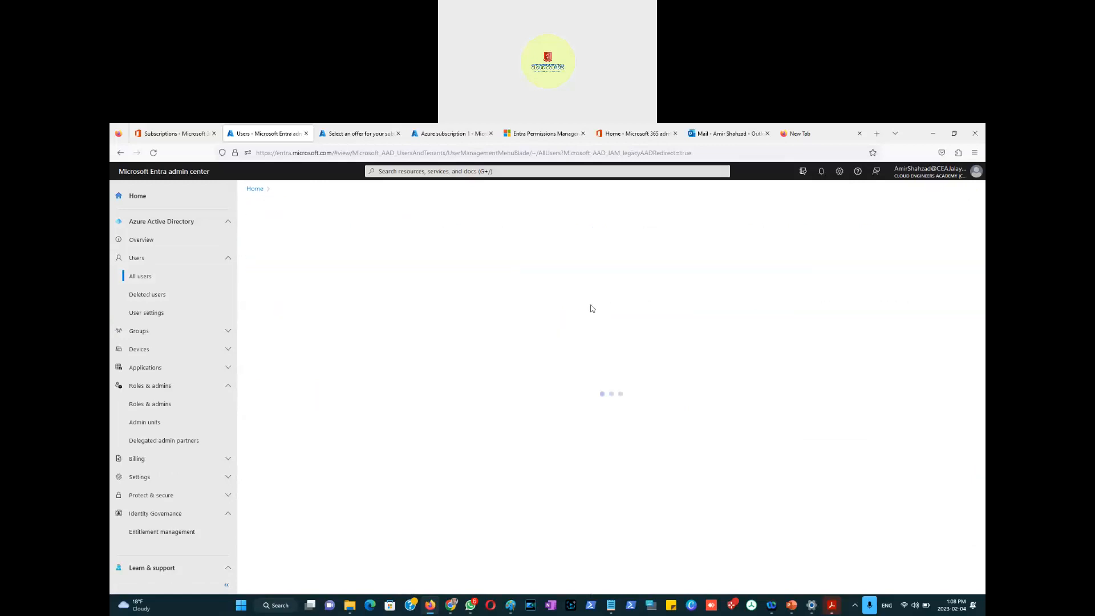
Step: Enter the test account's user name, reuse it as the display name, and review the password, groups, roles and settings sections
left_click(384, 406)
type("Amir")
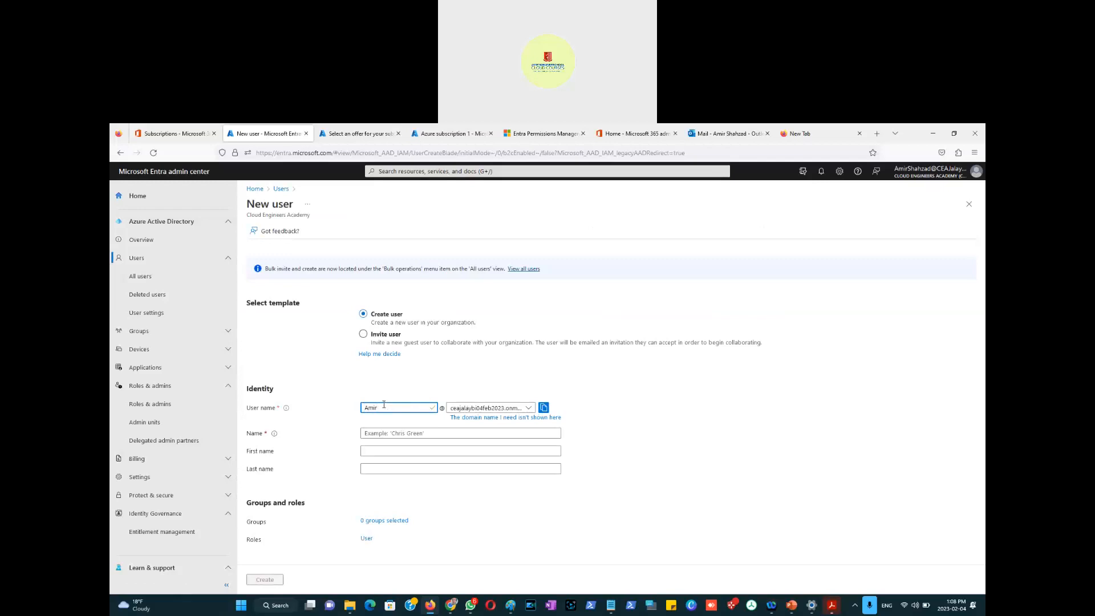
type("User01")
key("ctrl+a")
key("ctrl+c")
left_click(402, 434)
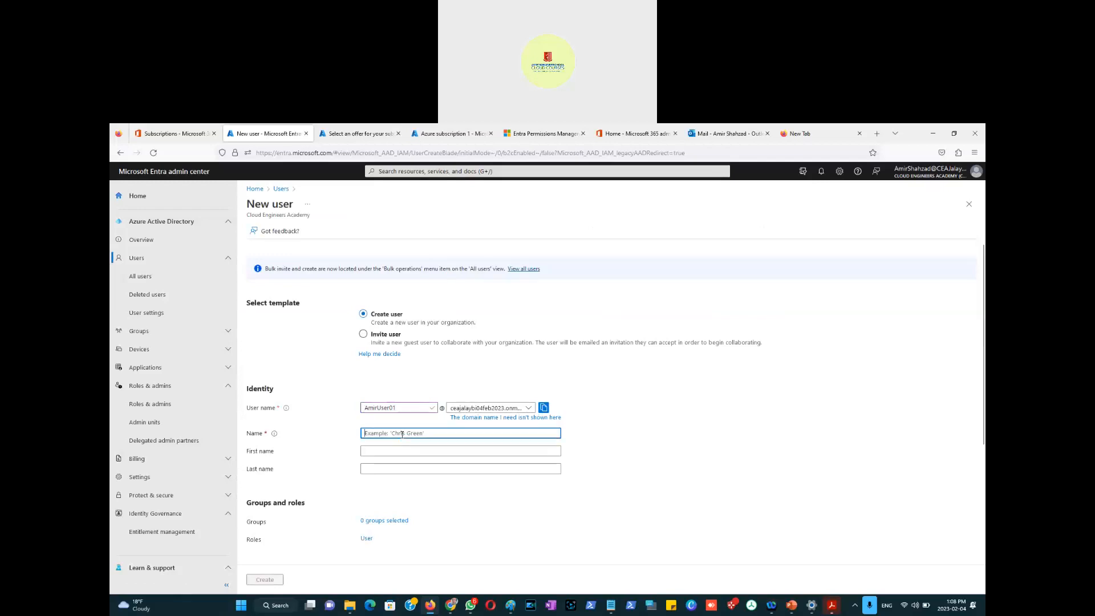
key("ctrl+v")
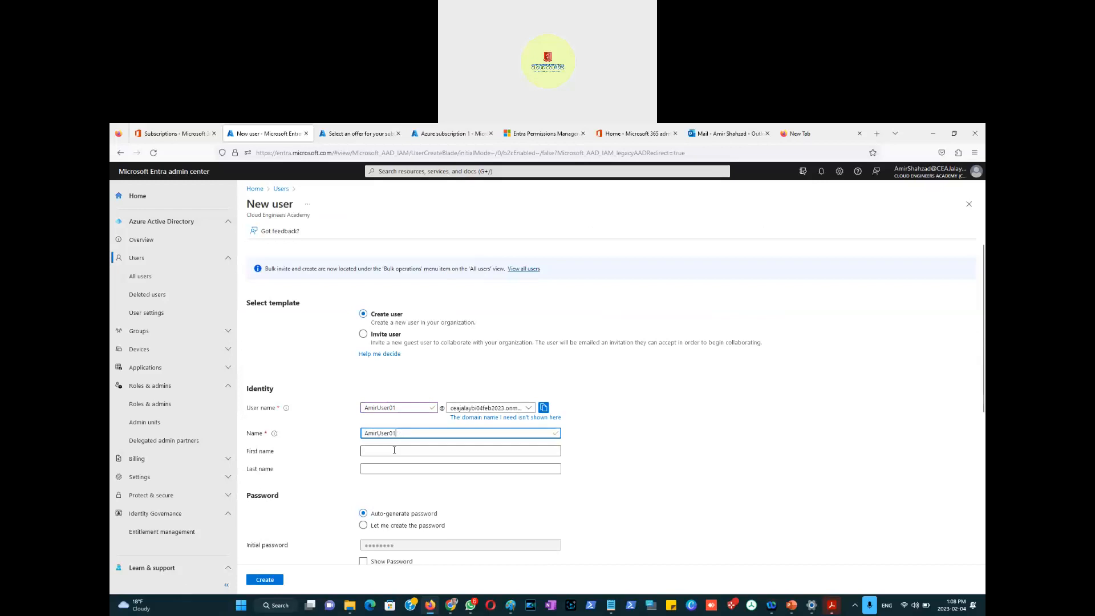
scroll(380, 447, "down", 3)
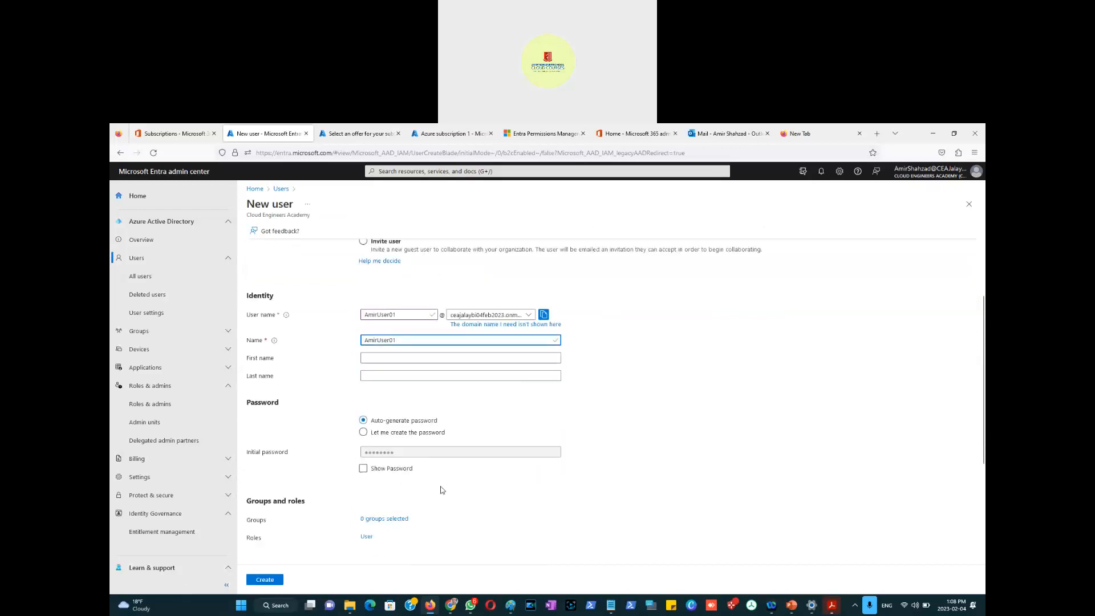
scroll(607, 466, "up", 3)
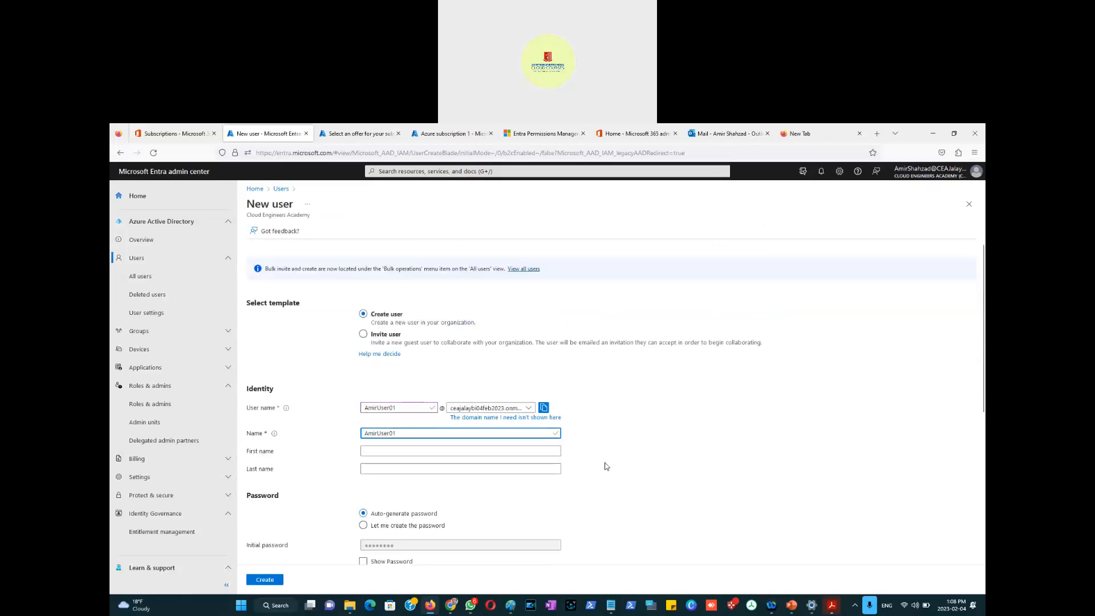
scroll(607, 467, "down", 6)
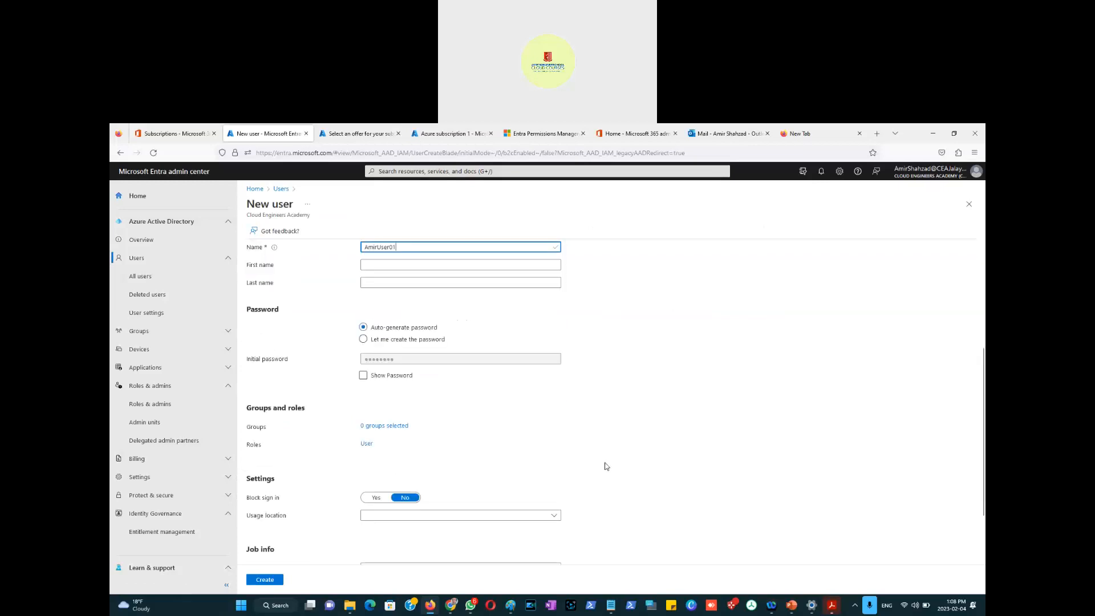
Step: Review the remaining new user settings and job info, then discard the form and return to the users list
scroll(606, 467, "down", 3)
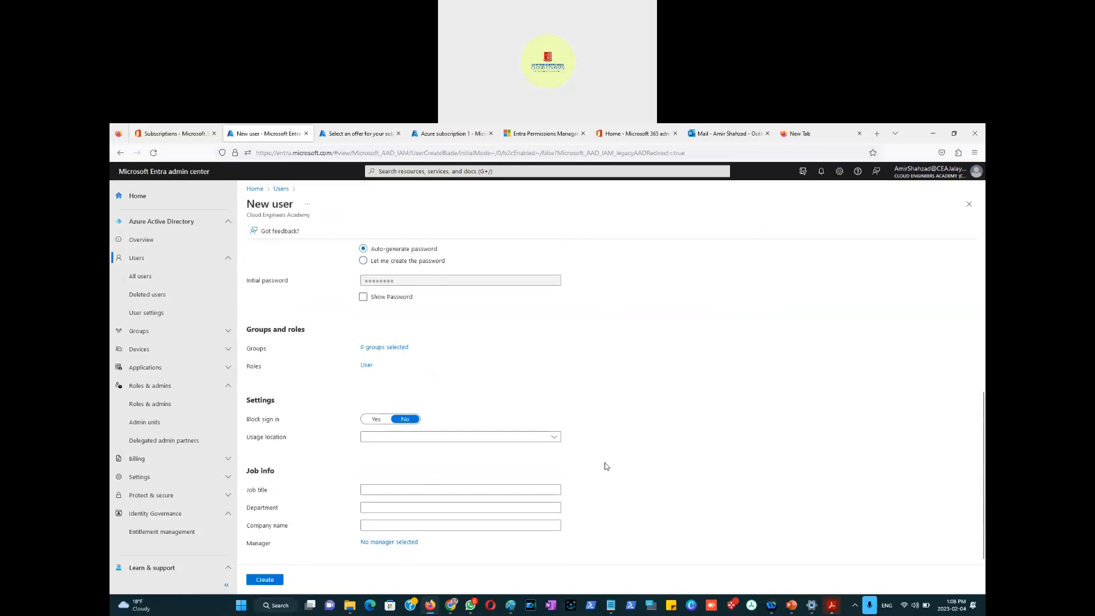
scroll(606, 467, "up", 2)
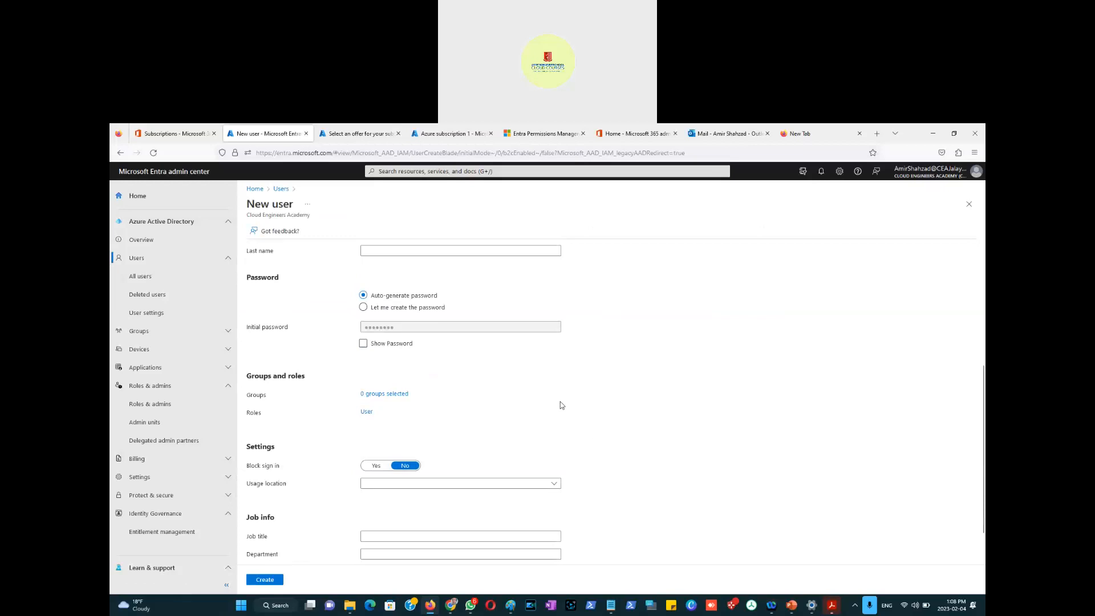
left_click(970, 208)
left_click(587, 394)
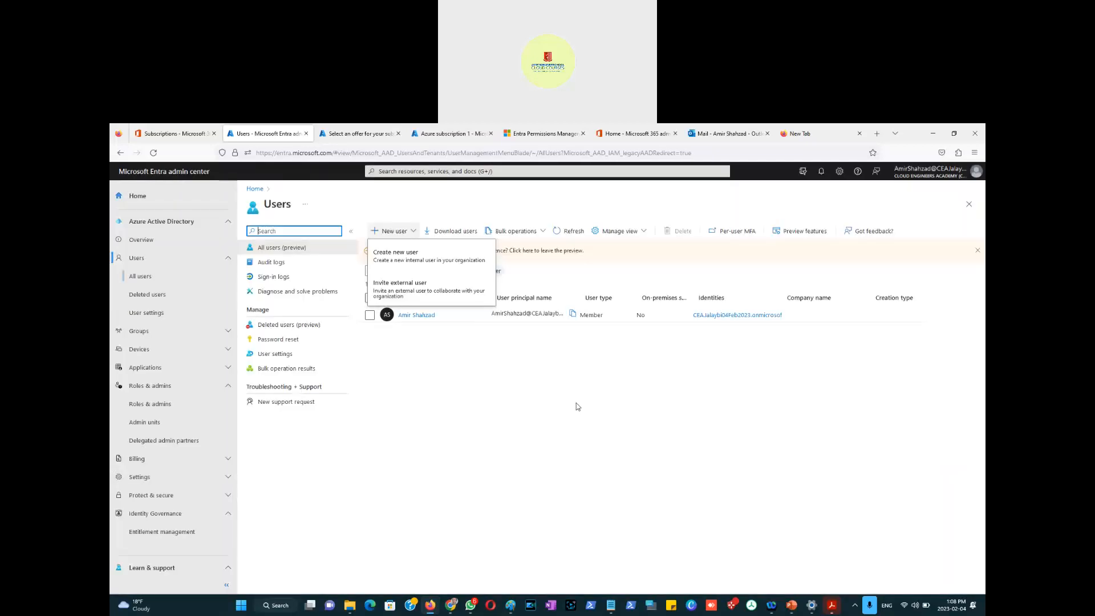
Step: Download the CSV template for bulk creating users and open UserCreateTemplate(2).csv in Excel from the Downloads folder
left_click(535, 239)
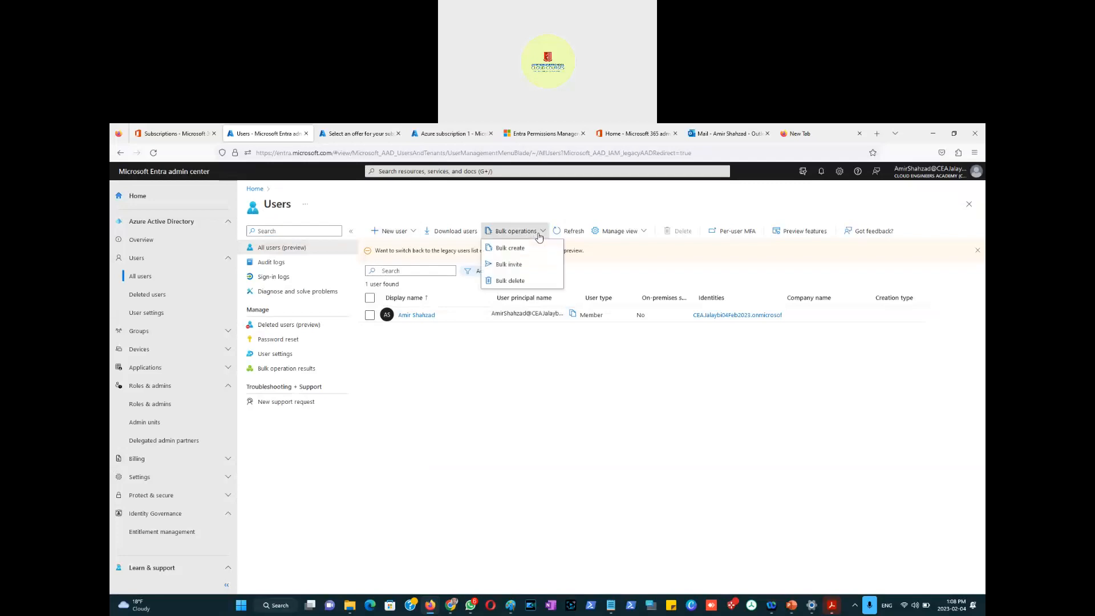
left_click(511, 251)
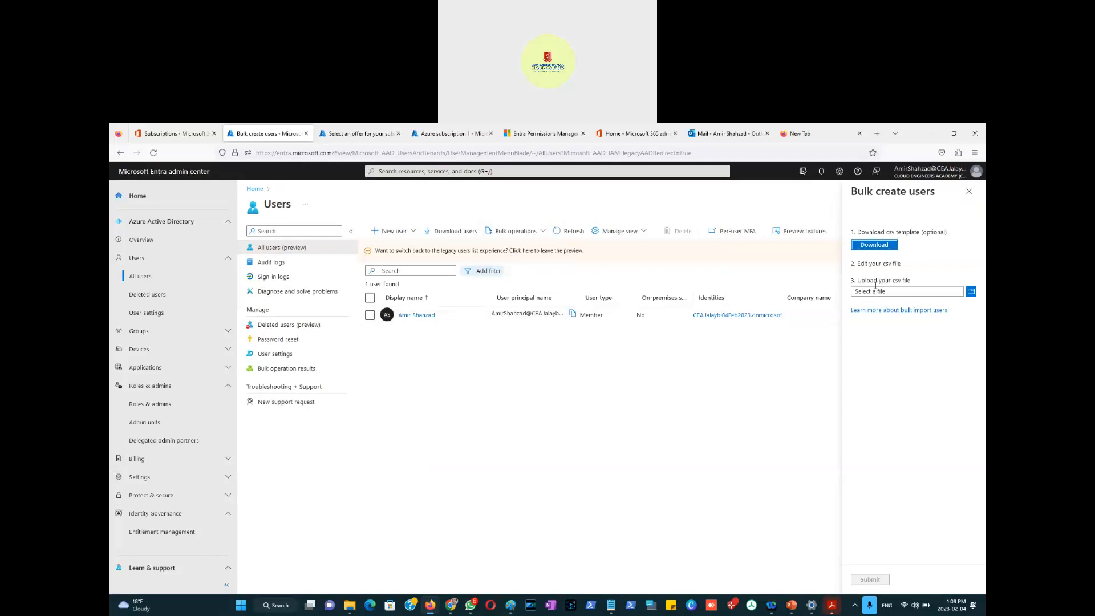
left_click(875, 251)
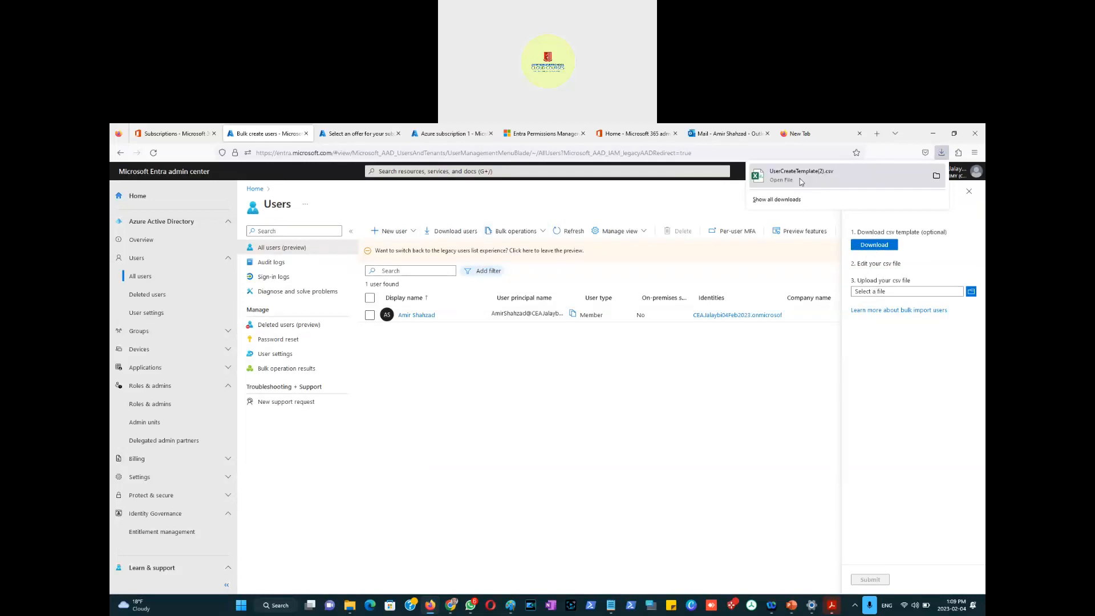
left_click(937, 176)
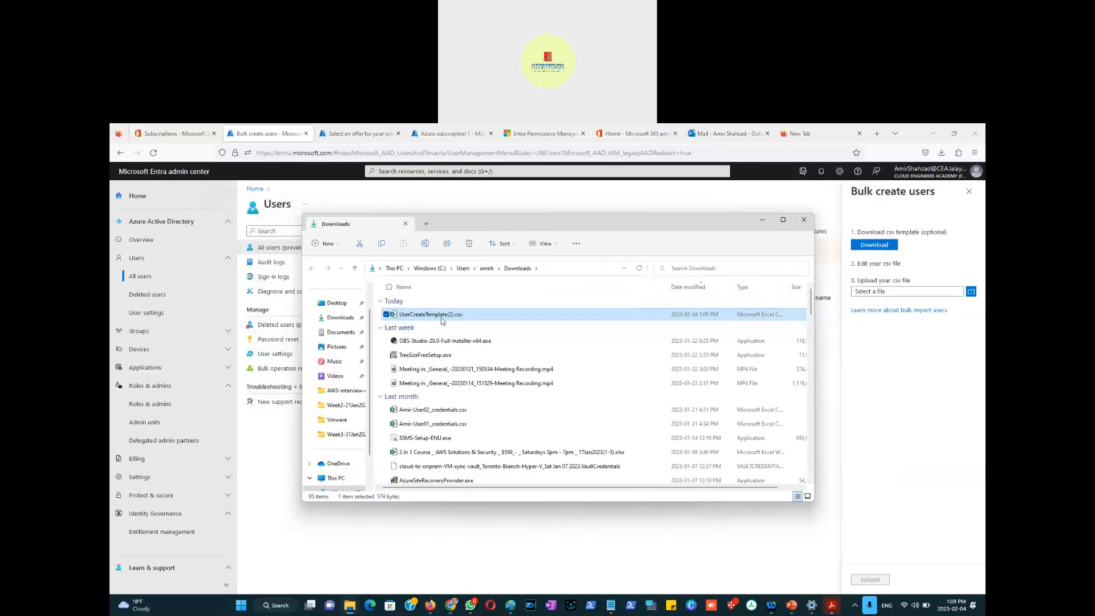
double_click(493, 317)
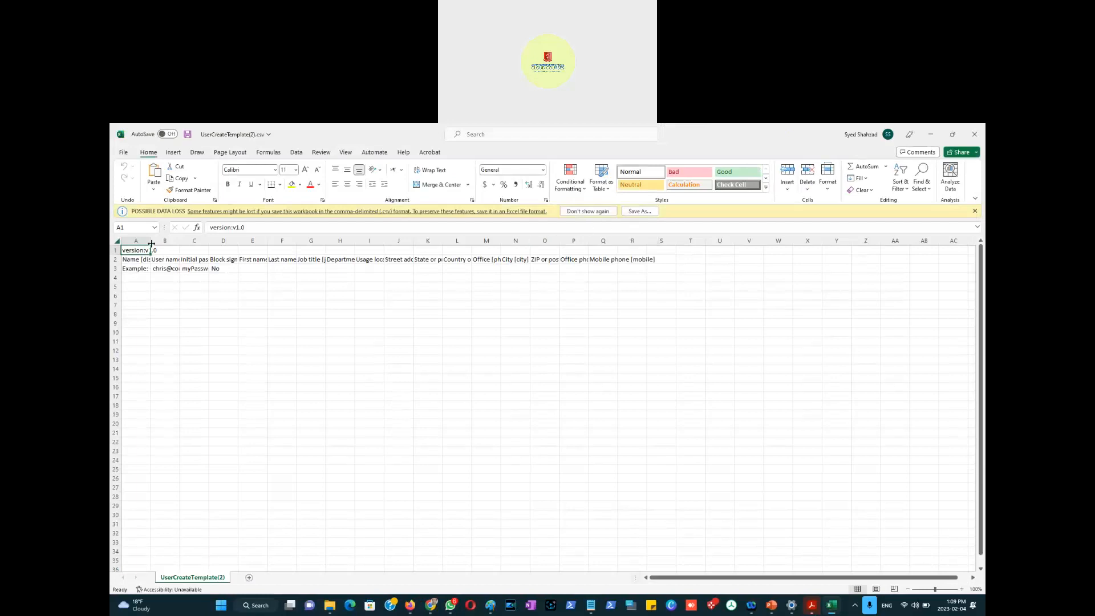
Step: Widen the template's first columns and replace the example display name in A3 with the test account's name
left_click_drag(150, 244, 380, 242)
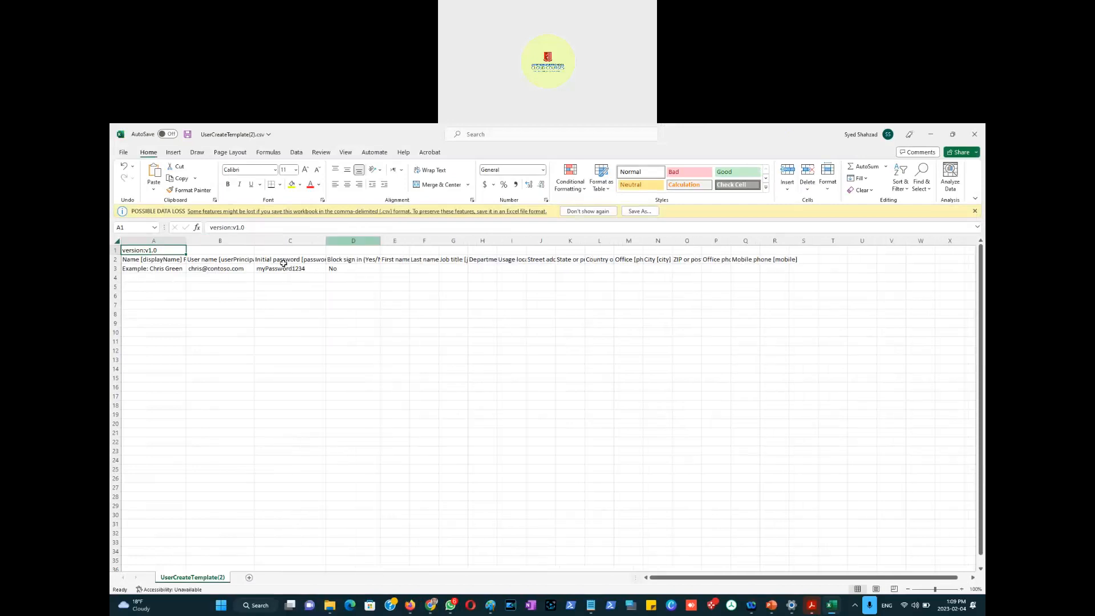
left_click(148, 269)
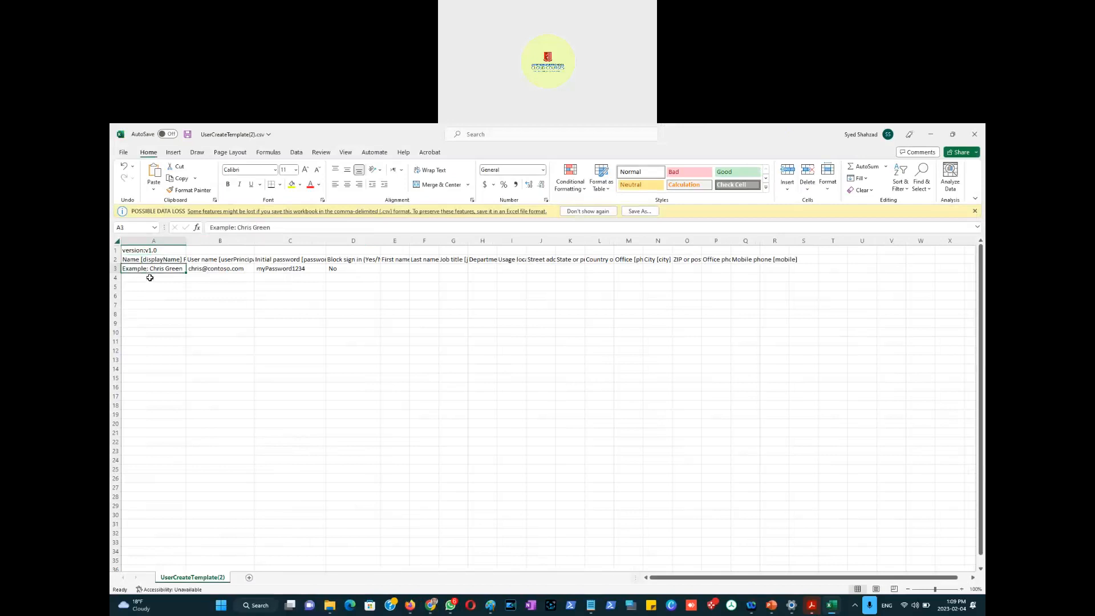
key("ctrl+v")
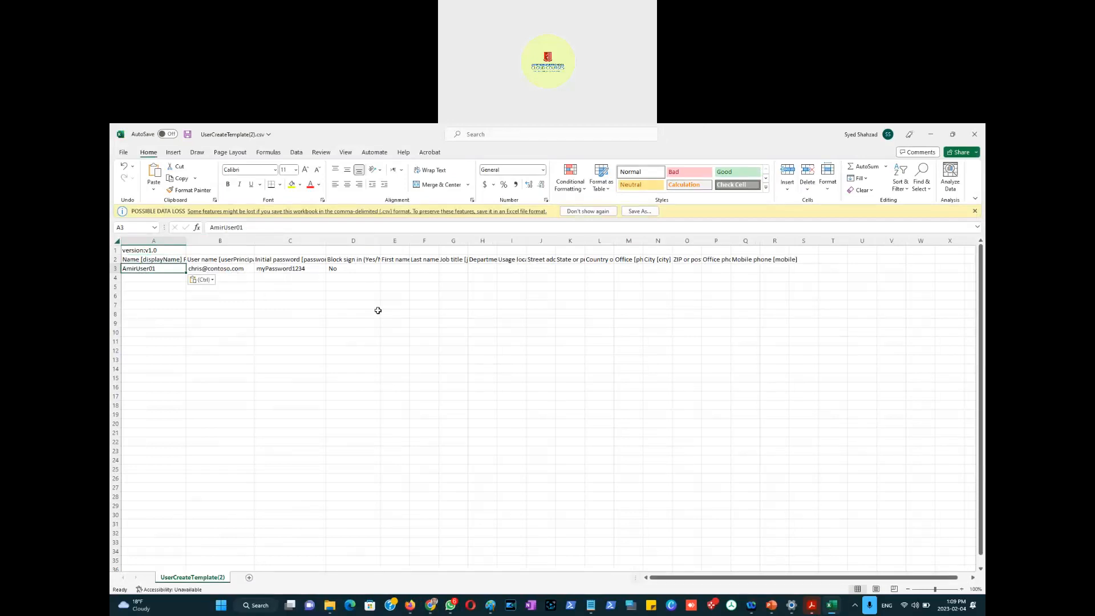
Step: Switch to the Entra admin center, open the existing member's profile, and copy the tenant domain from the account's user name
key("alt+Tab")
key("alt+Tab")
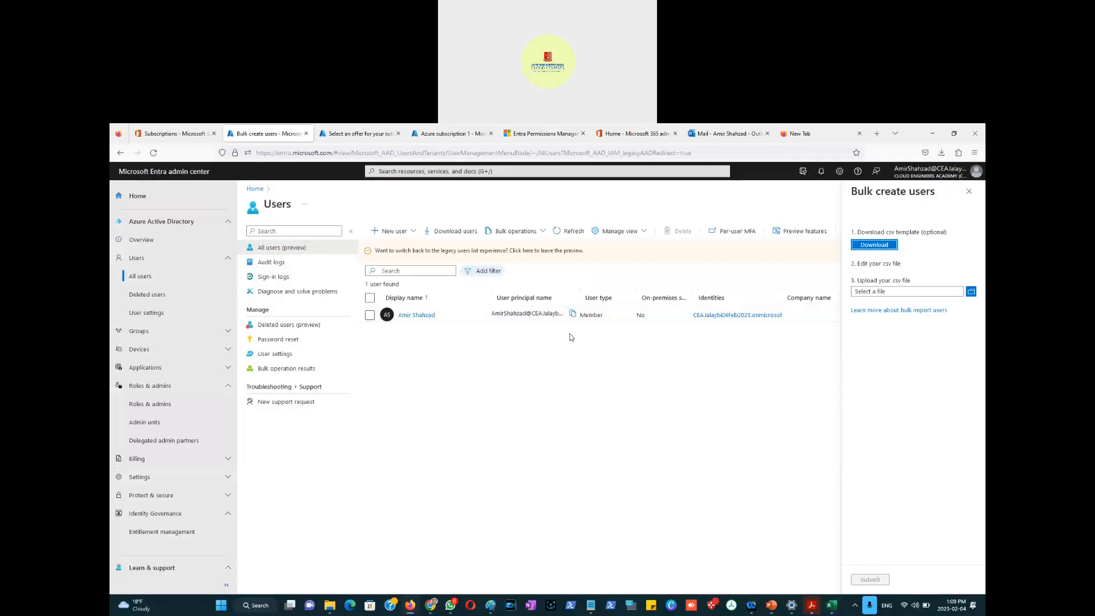
left_click(427, 315)
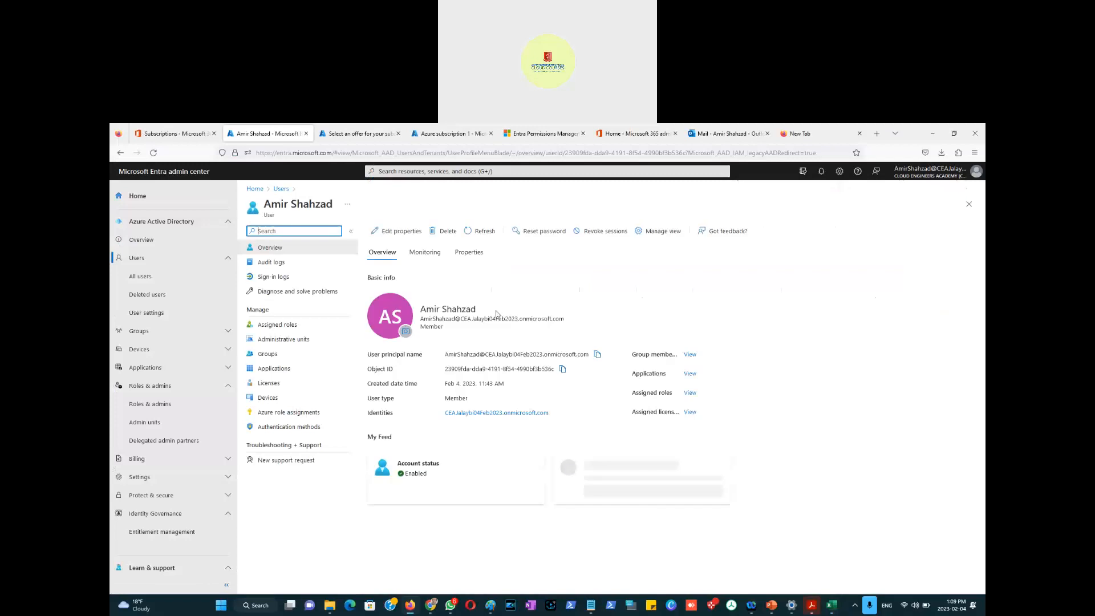
left_click_drag(456, 318, 566, 325)
key("ctrl+c")
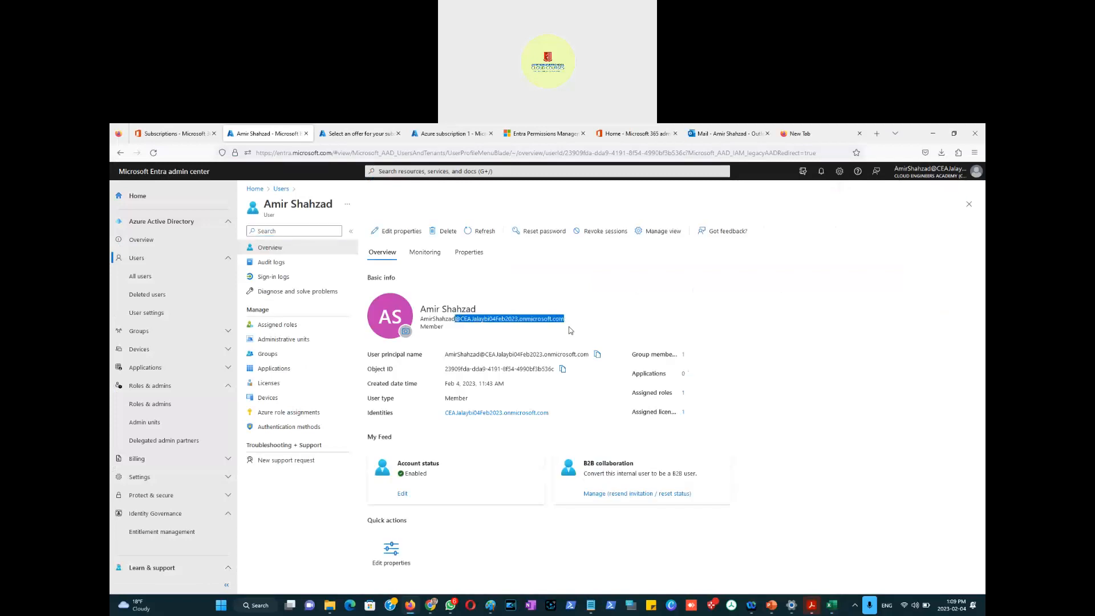
Step: Return to the Excel template and replace the example domain in B3's user name with the copied tenant domain
key("alt+Tab")
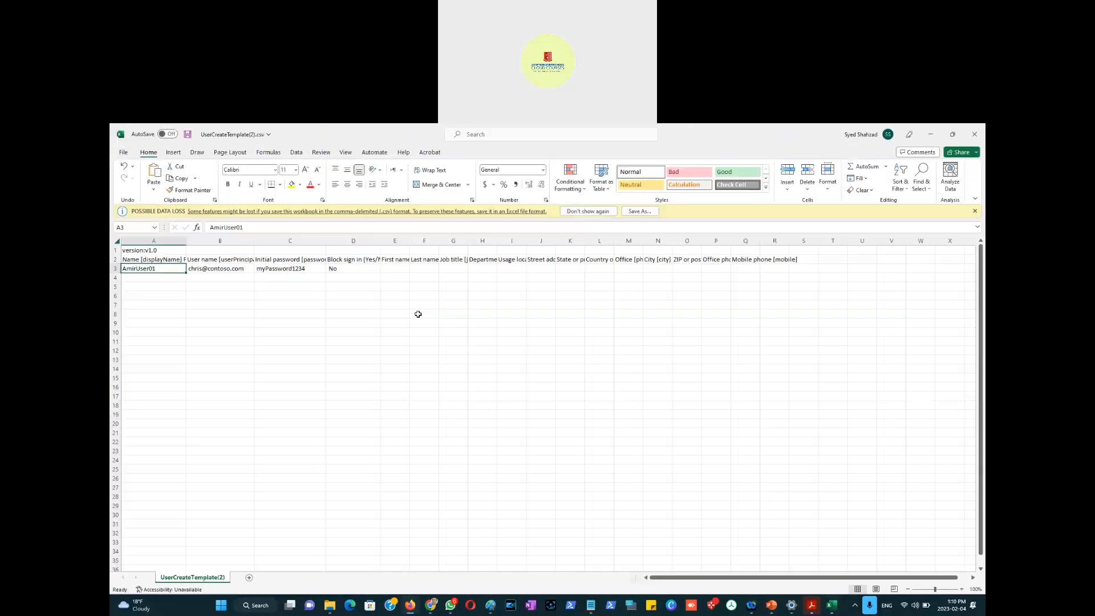
left_click(242, 272)
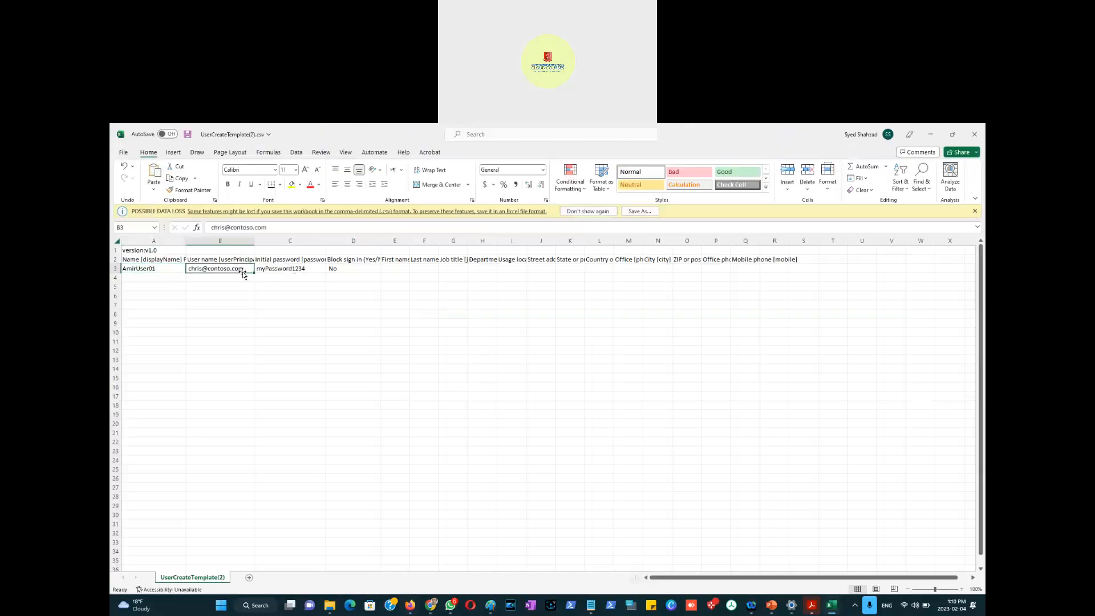
double_click(242, 271)
left_click_drag(244, 270, 211, 271)
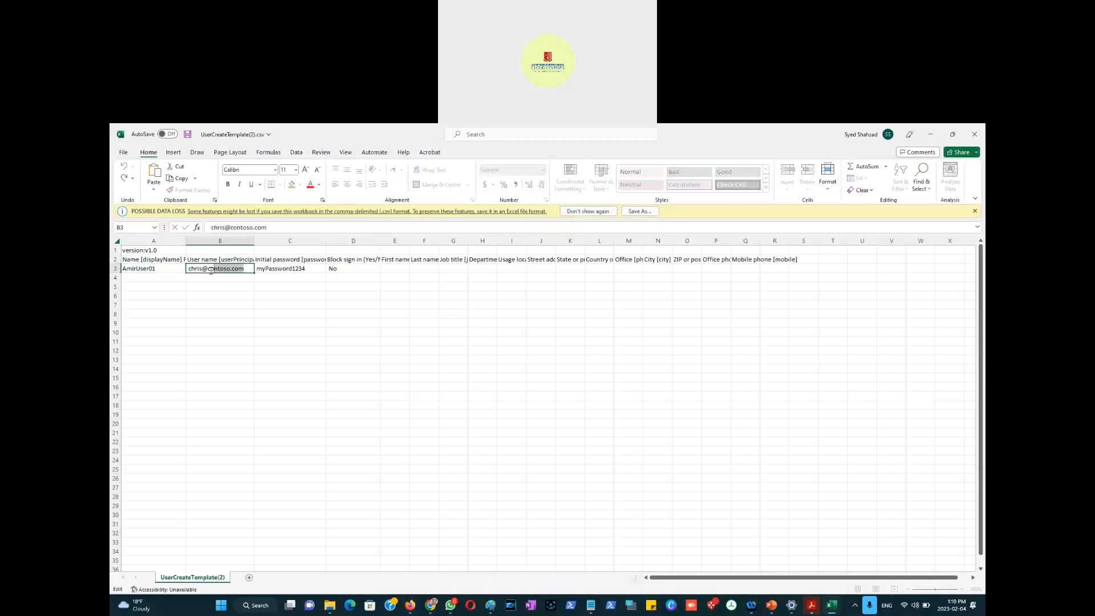
key("ctrl+v")
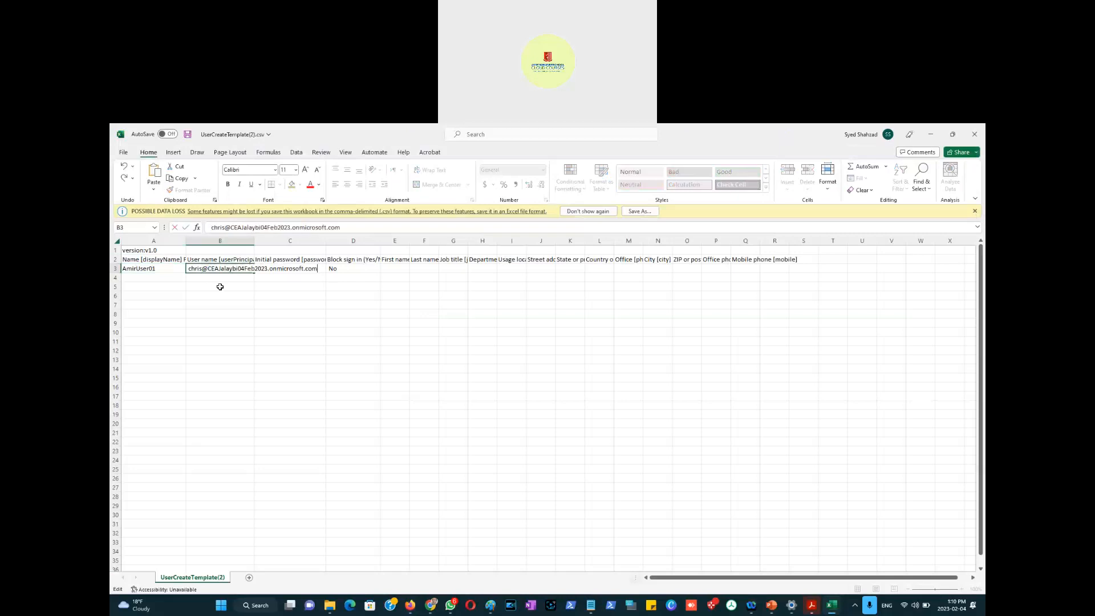
Step: Replace the part before the @ in B3 with the test account's name ending in 01, and widen column B
left_click(154, 268)
key("ctrl+c")
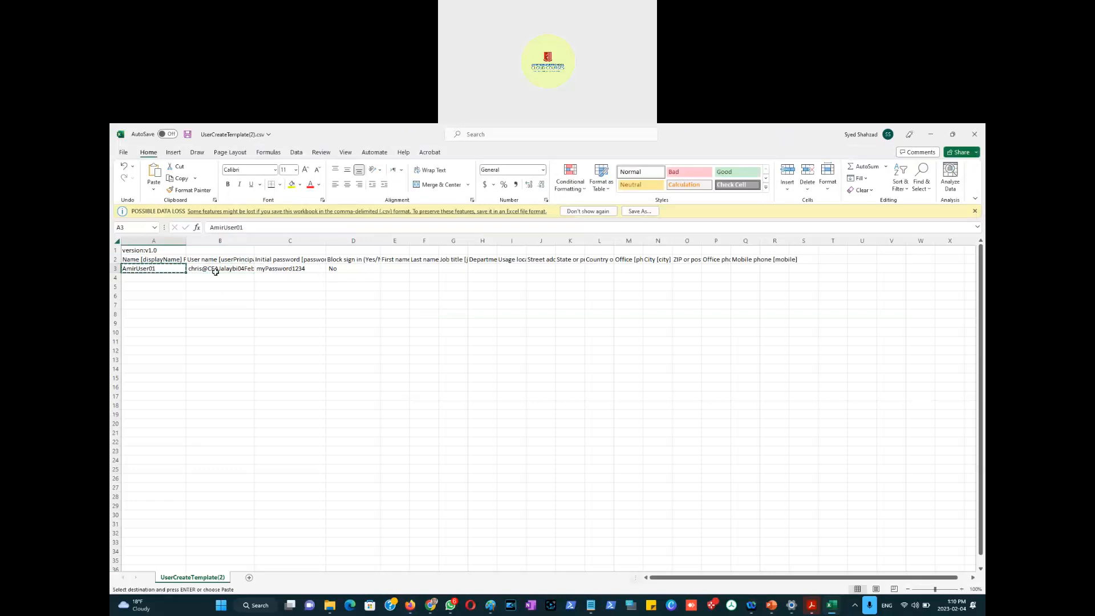
left_click(216, 272)
key("F2")
left_click_drag(210, 228, 224, 229)
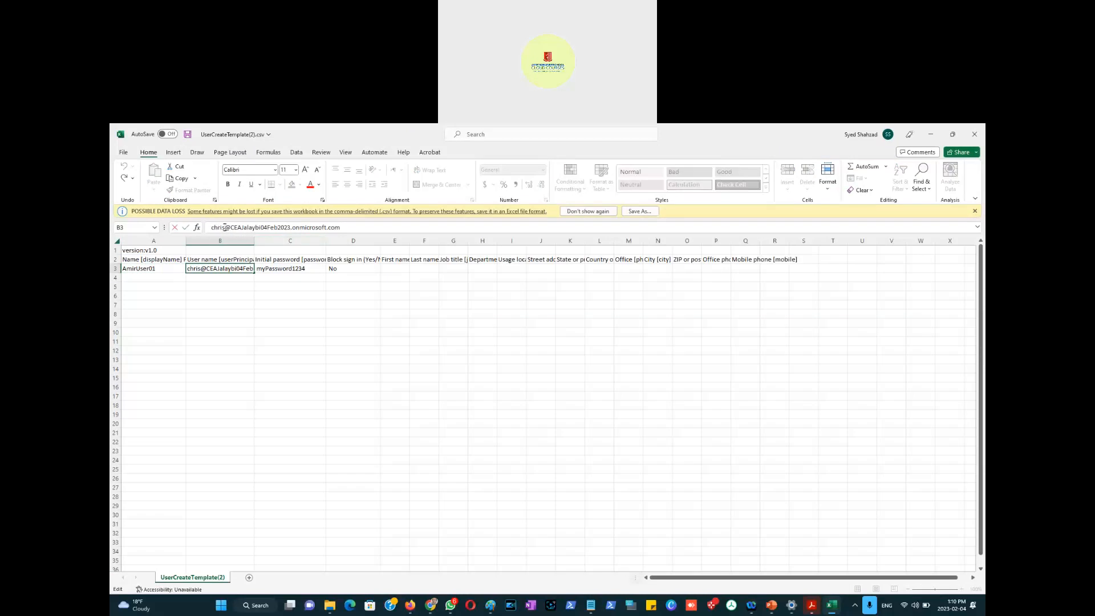
double_click(203, 267)
double_click(203, 267)
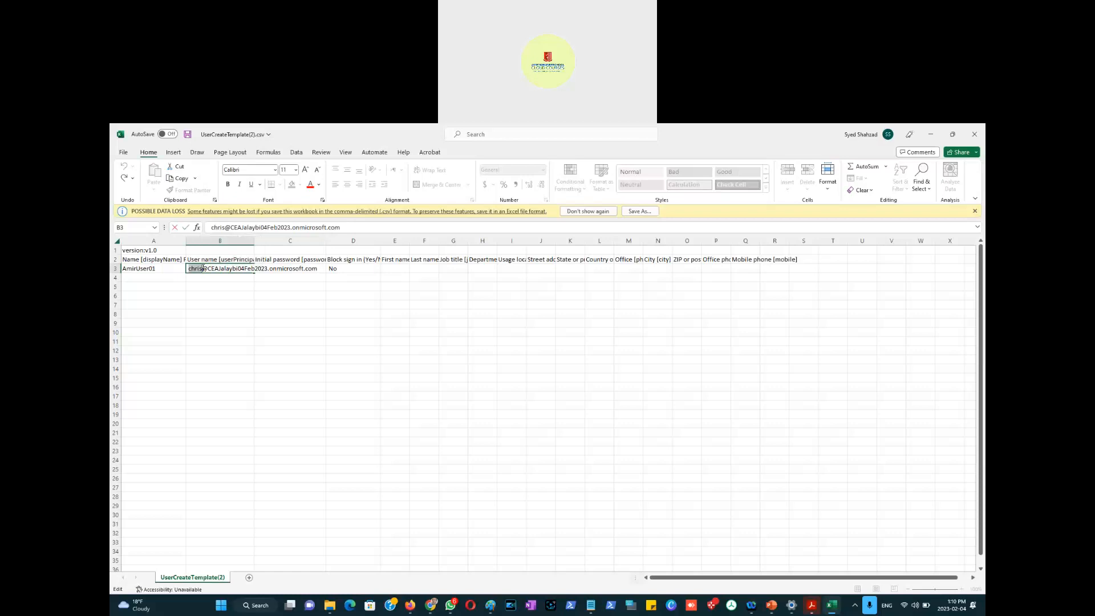
type("AmirUser")
type("01")
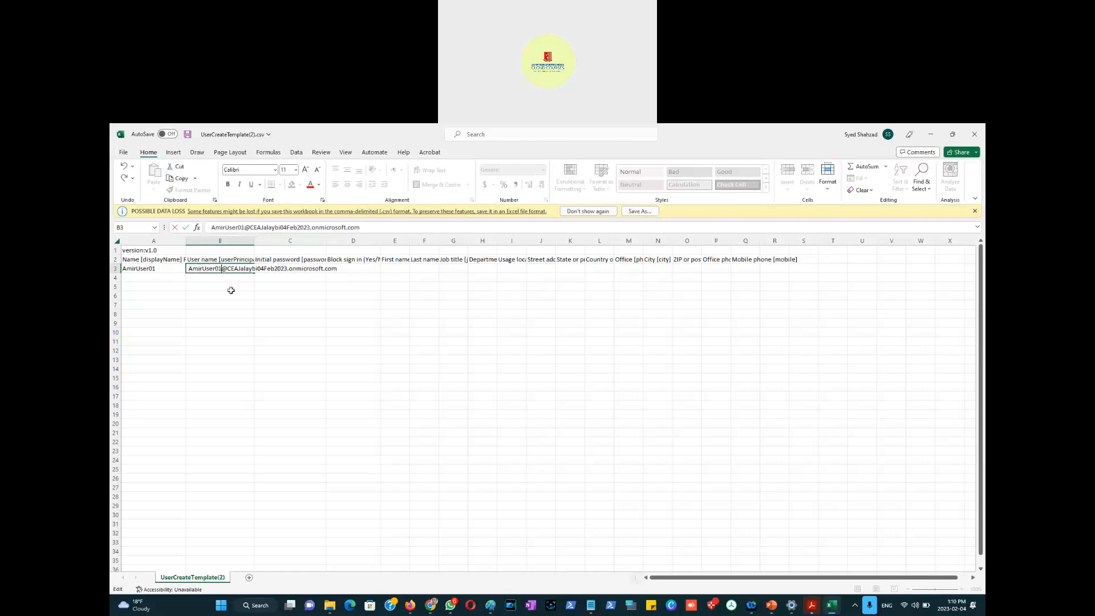
left_click(269, 295)
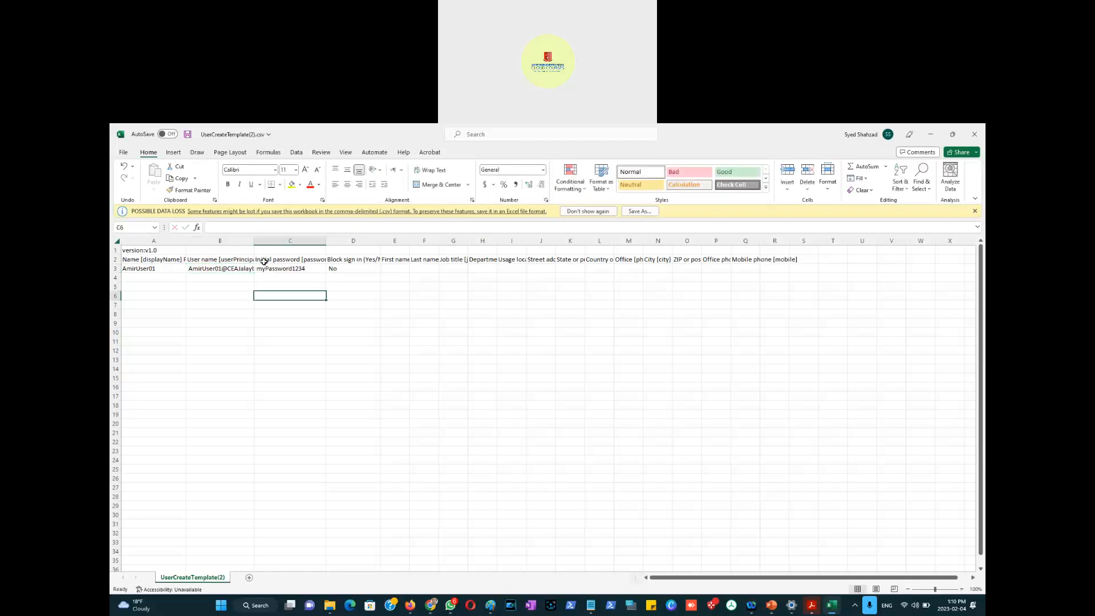
left_click_drag(254, 241, 295, 241)
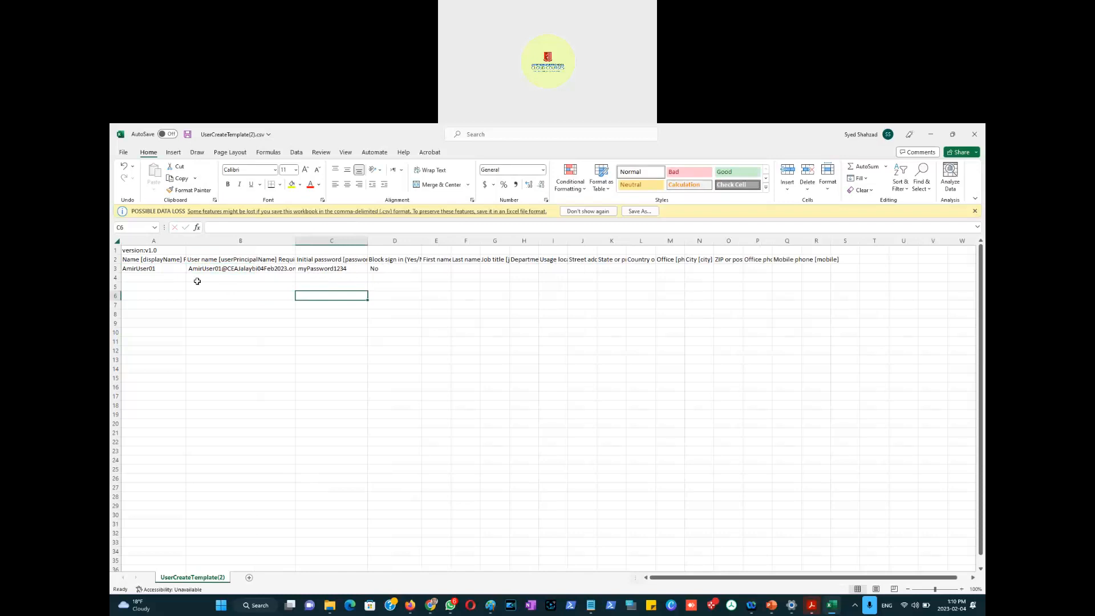
Step: Copy the account entry in A3:D3, including its initial password, into rows 4 to 12
left_click(144, 268)
key("shift+Right")
key("shift+Right")
key("shift+Right")
key("ctrl+c")
key("Down")
key("shift+Down")
key("shift+Down")
key("shift+Down")
key("shift+Down")
key("shift+Down")
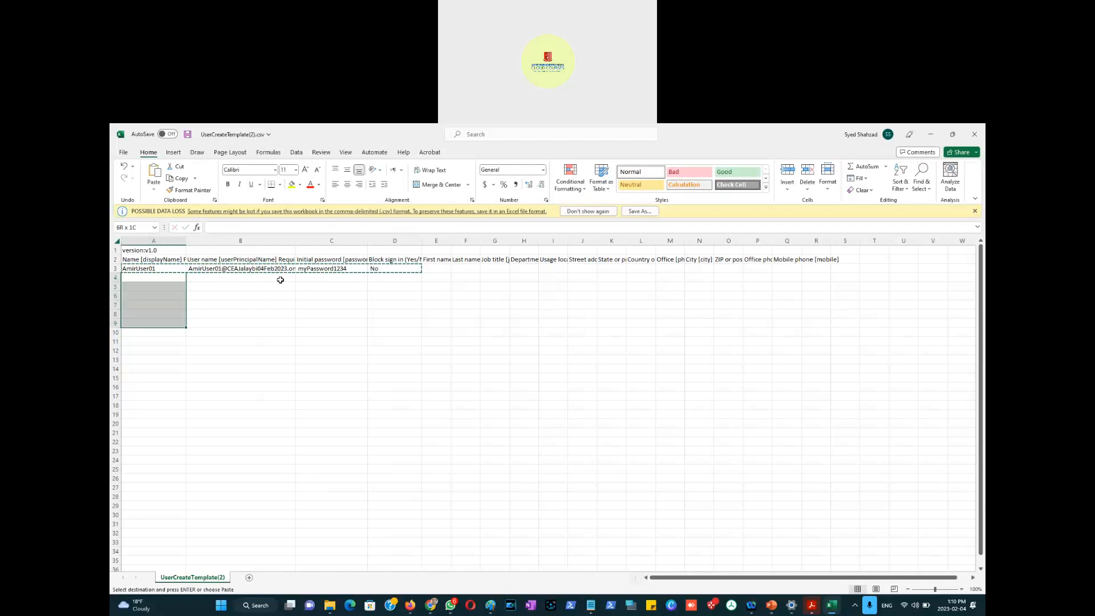
key("shift+Down")
key("shift+Down")
key("shift+Down")
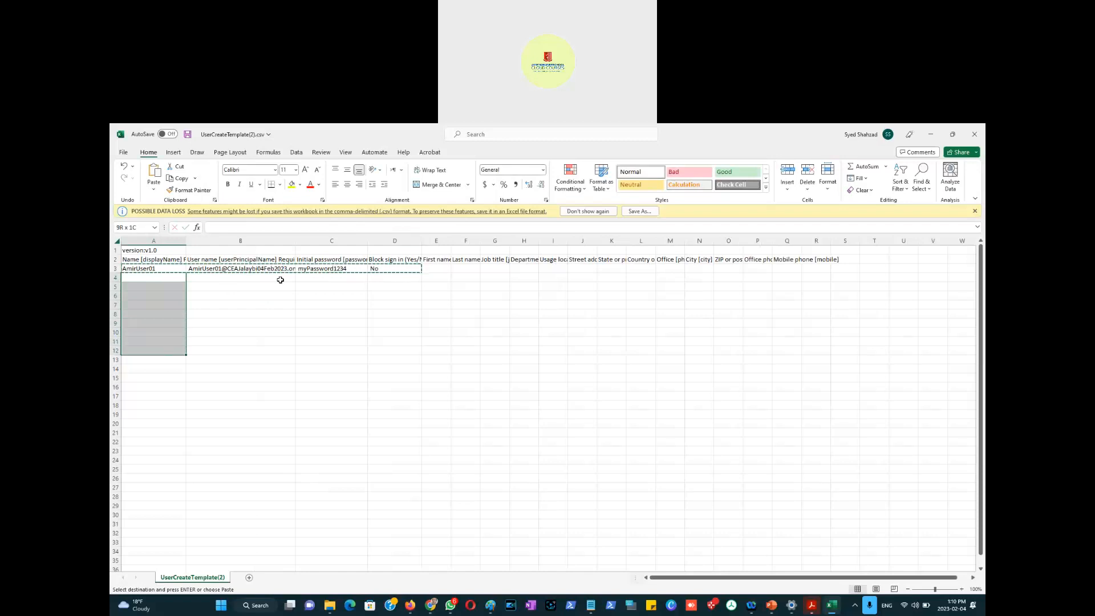
key("ctrl+v")
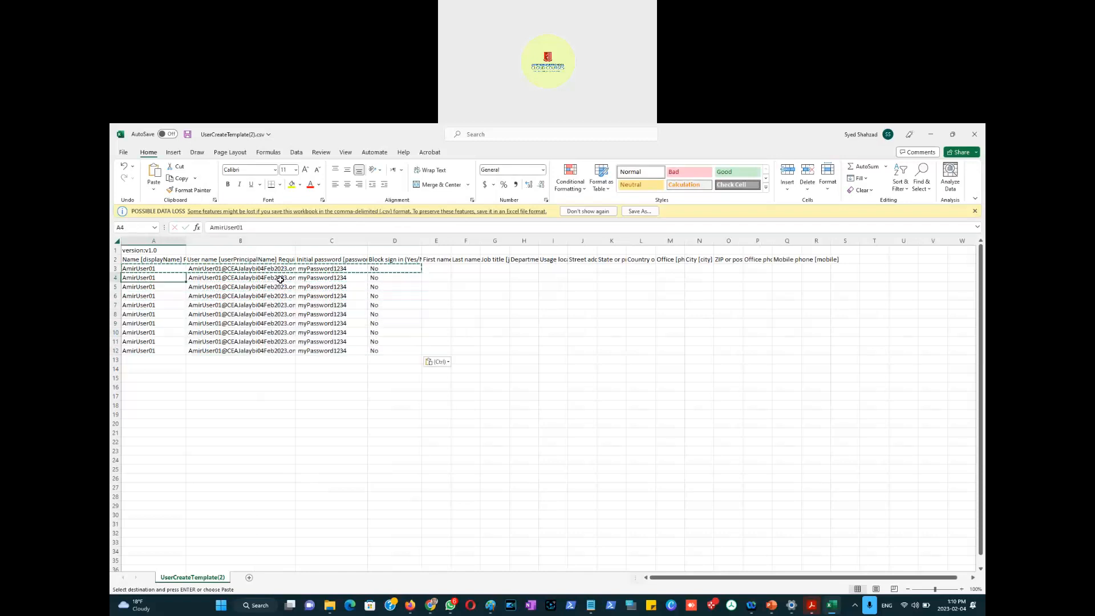
Step: Renumber the display names and user names in rows 4 and 5 to end in 02 and 03
double_click(164, 279)
key("BackSpace")
type("2")
double_click(221, 279)
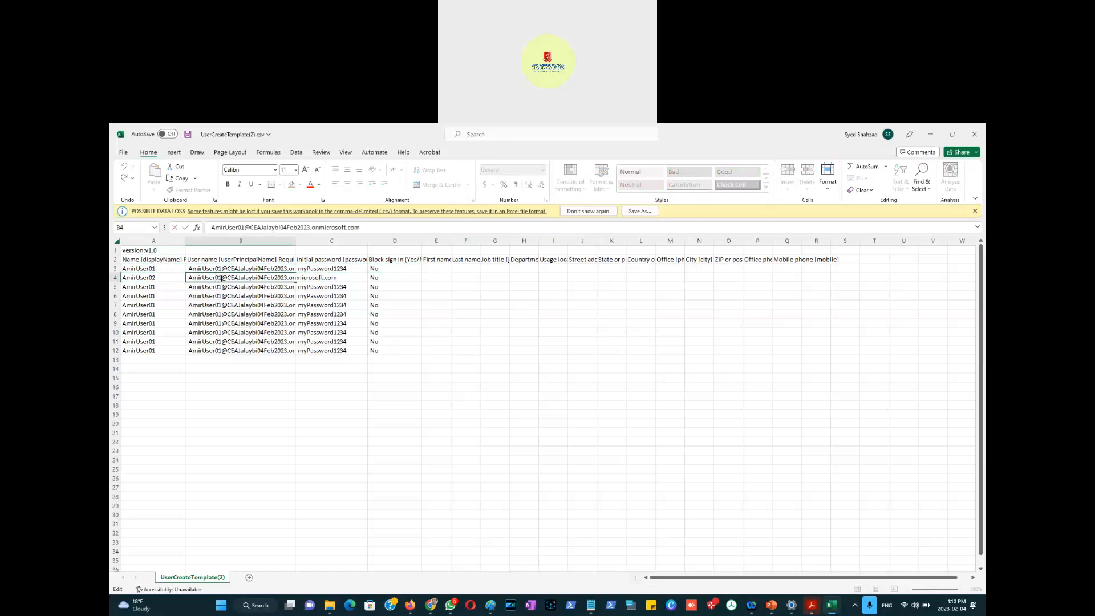
double_click(162, 288)
key("BackSpace")
type("3")
double_click(221, 288)
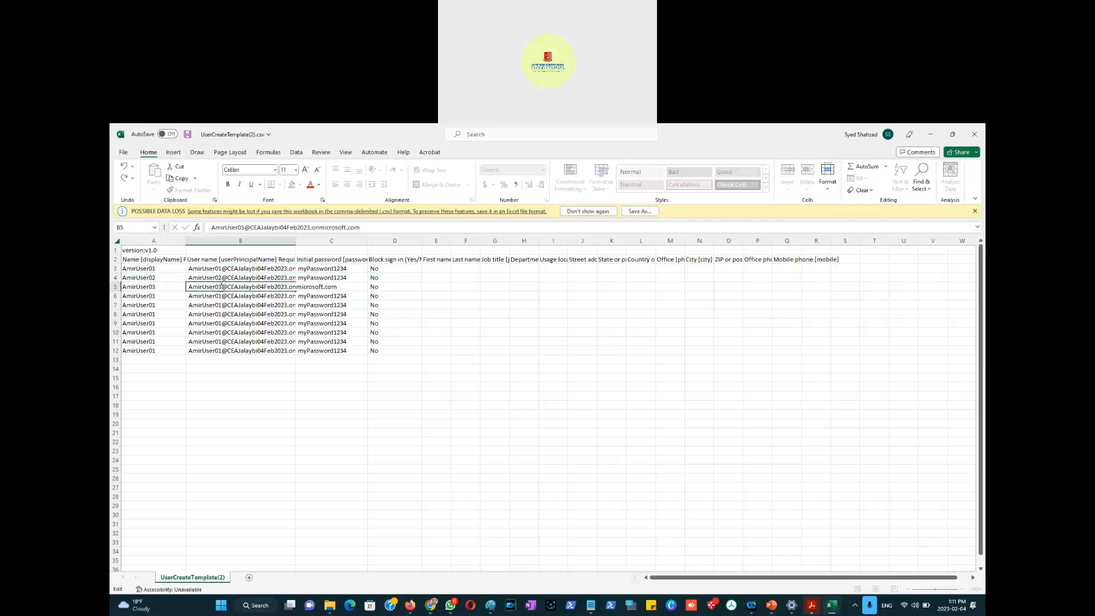
Step: Change the account number to 04 in both the display name and user name of row 6
double_click(167, 296)
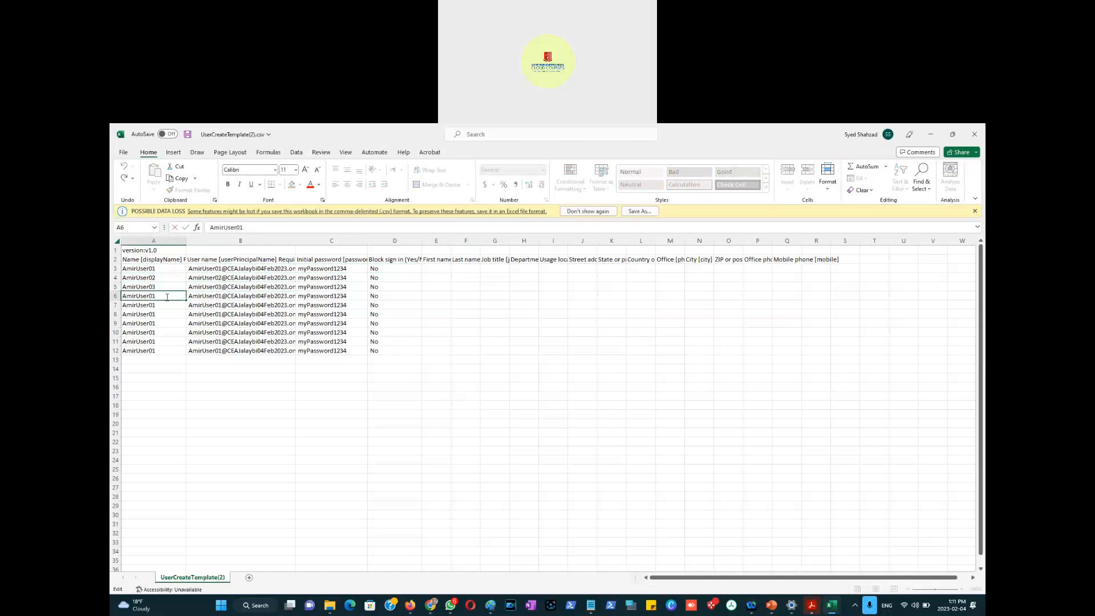
key("BackSpace")
type("4")
double_click(222, 296)
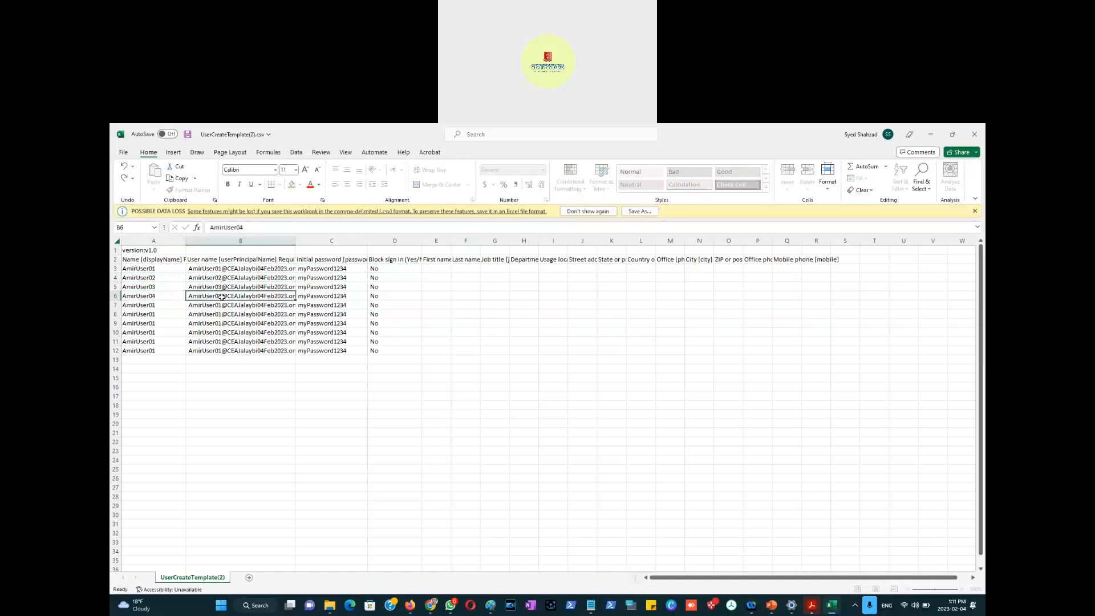
key("BackSpace")
type("4")
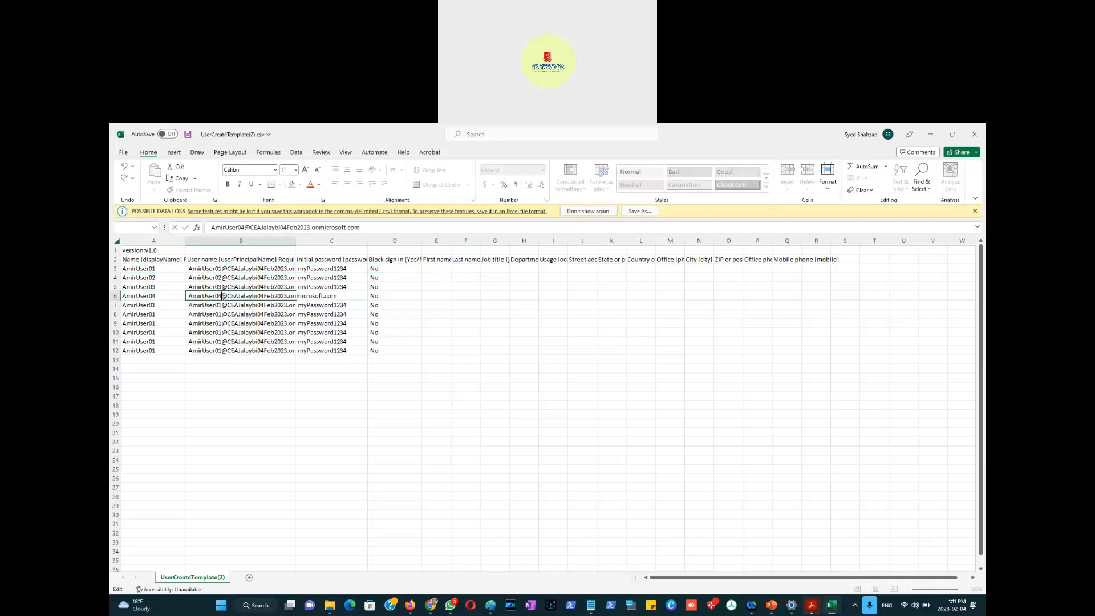
Step: Change the account number to 05 in both the display name and user name of row 7
left_click(163, 313)
double_click(163, 314)
left_click(163, 305)
double_click(162, 305)
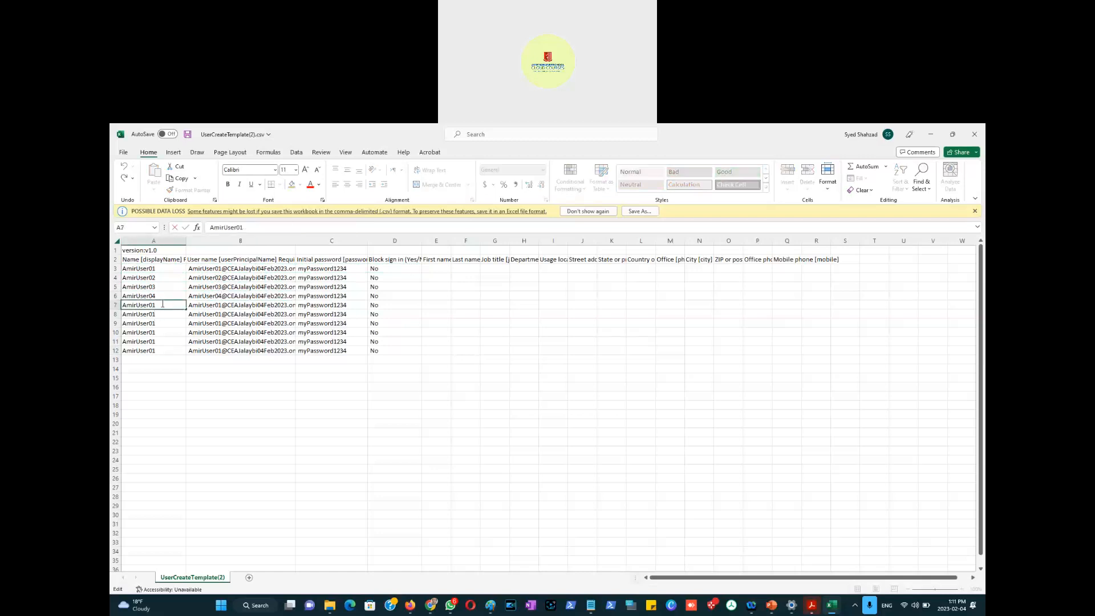
key("BackSpace")
type("5")
double_click(223, 305)
key("BackSpace")
type("5")
Step: Renumber the display names and user names in rows 8 and 9 to end in 06 and 07
left_click(151, 315)
double_click(161, 315)
key("BackSpace")
type("6")
double_click(223, 314)
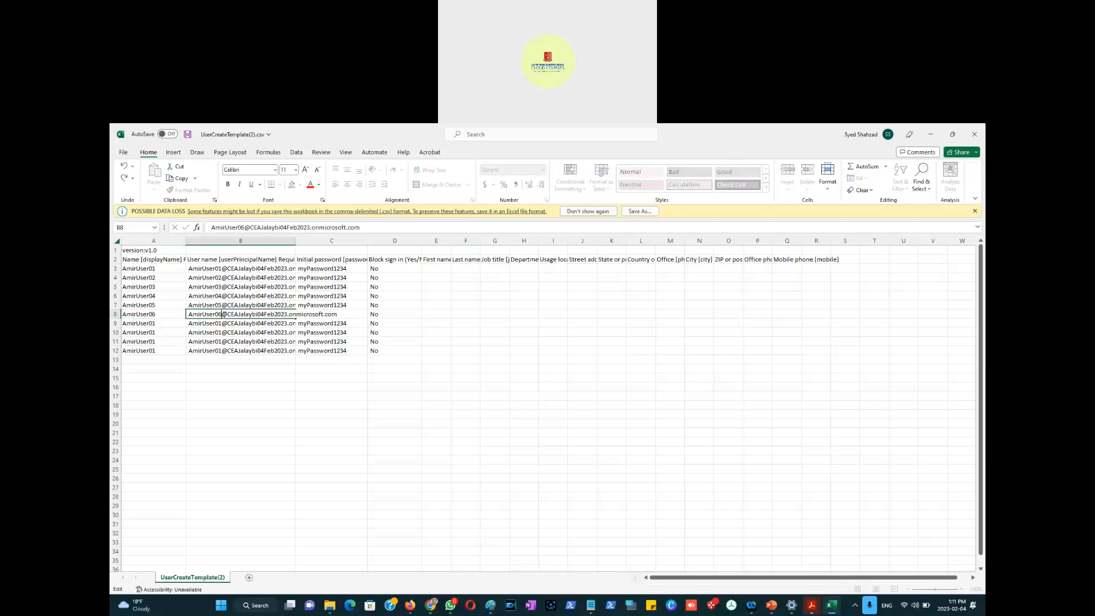
left_click(167, 324)
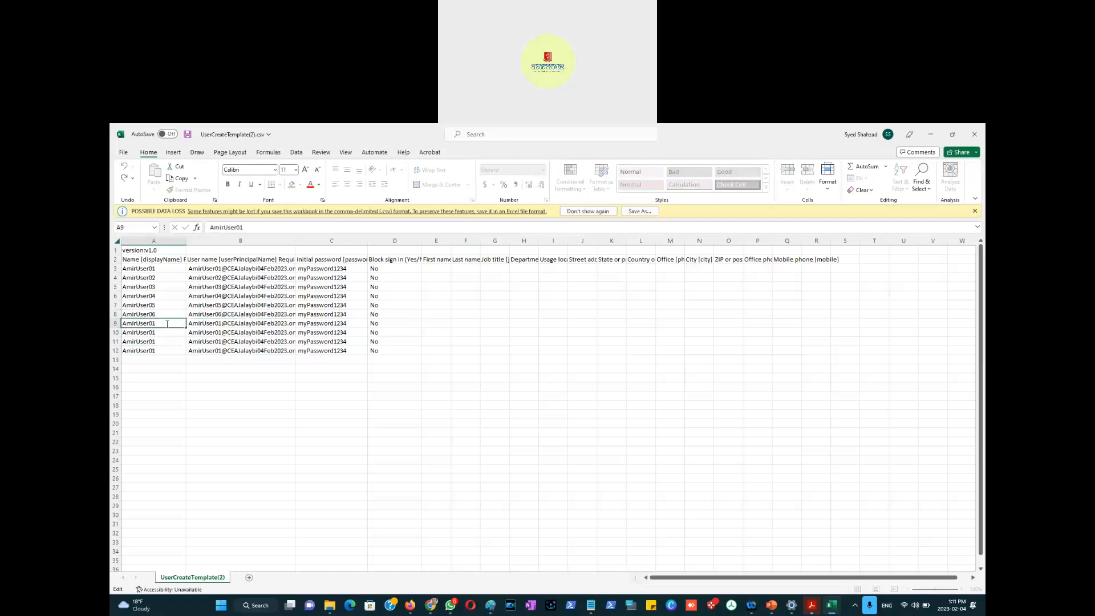
double_click(222, 324)
key("BackSpace")
type("7")
Step: Change the account number to 08 in both the display name and user name of row 10
left_click(168, 334)
double_click(168, 334)
type("8")
left_click(223, 334)
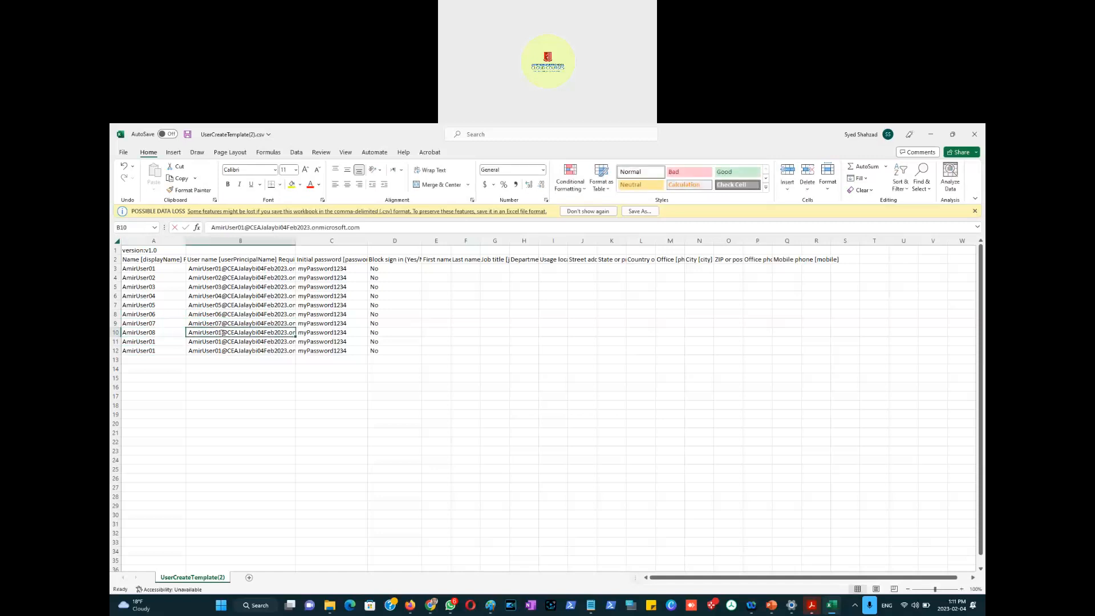
double_click(223, 333)
key("BackSpace")
type("8")
Step: Renumber the display names and user names in rows 11 and 12 to end in 09 and 010
double_click(170, 340)
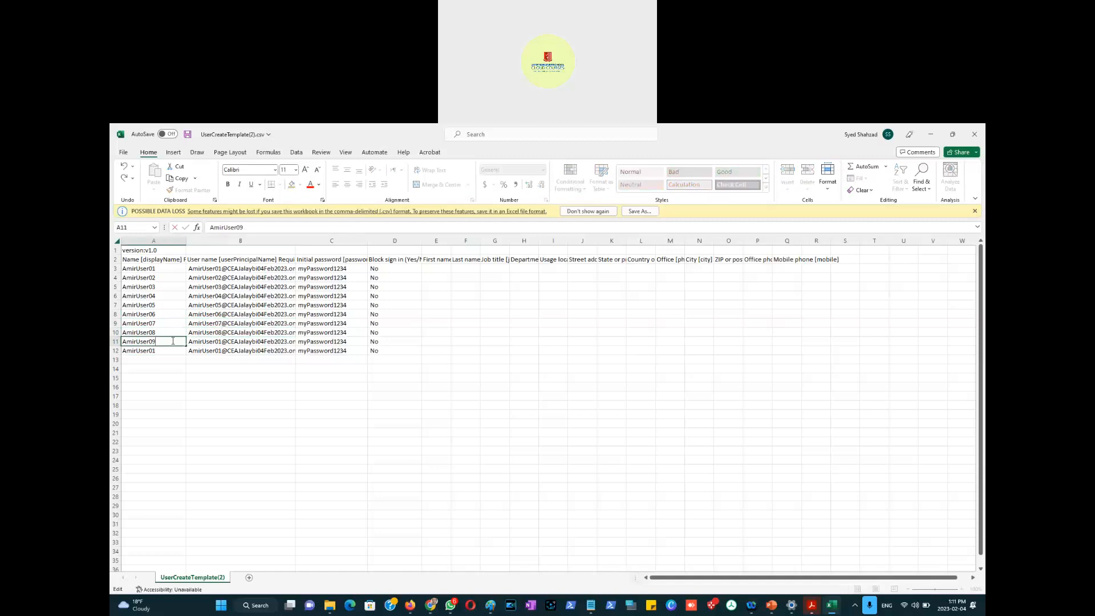
left_click(222, 341)
double_click(222, 341)
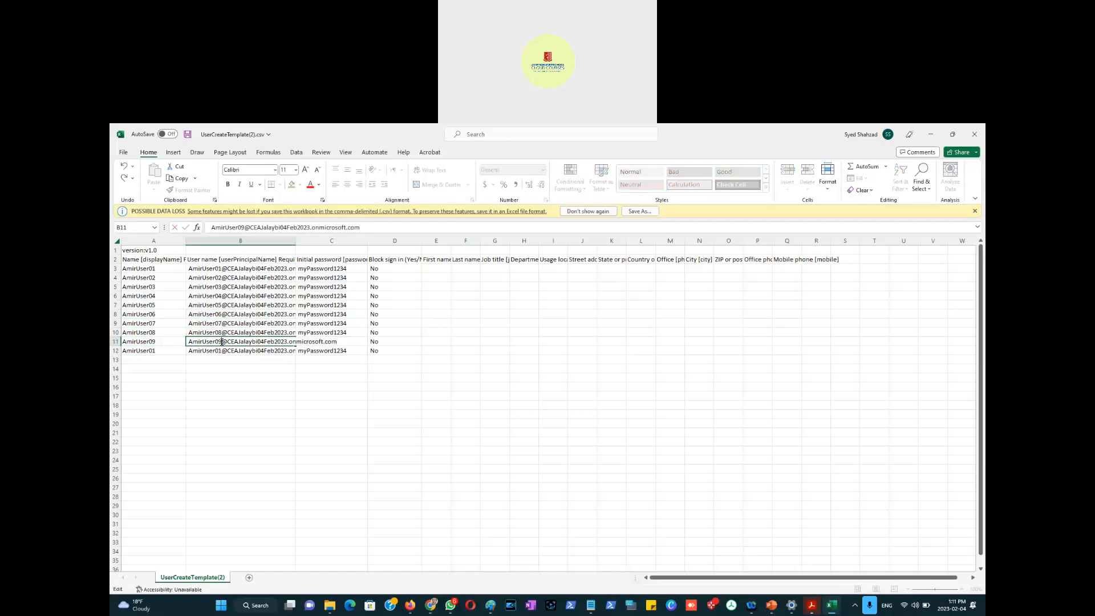
left_click(162, 352)
double_click(162, 352)
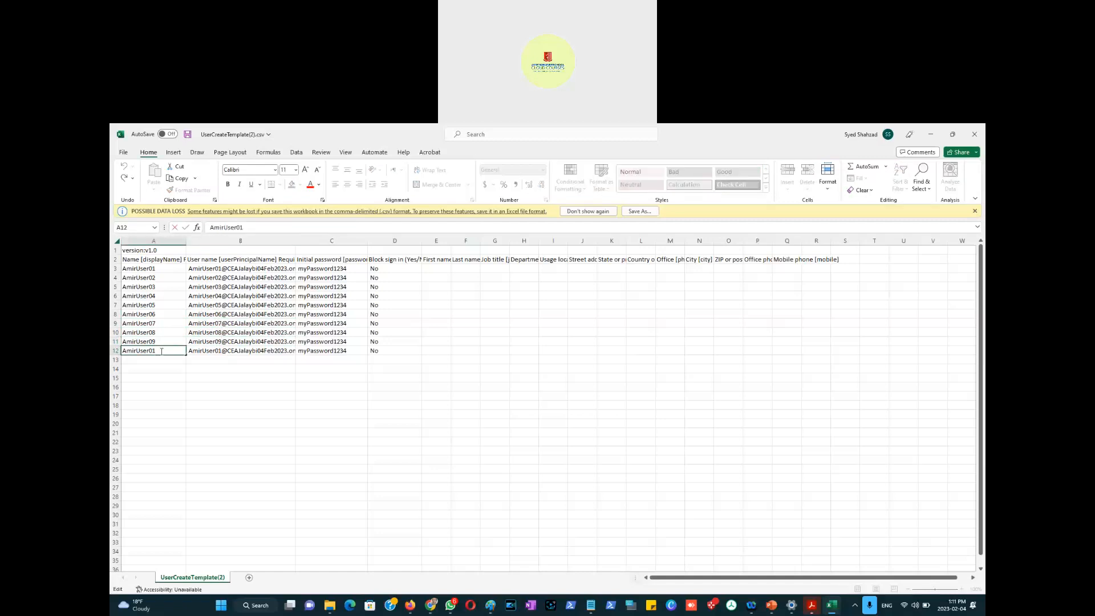
type("0")
double_click(222, 351)
type("0")
left_click(242, 405)
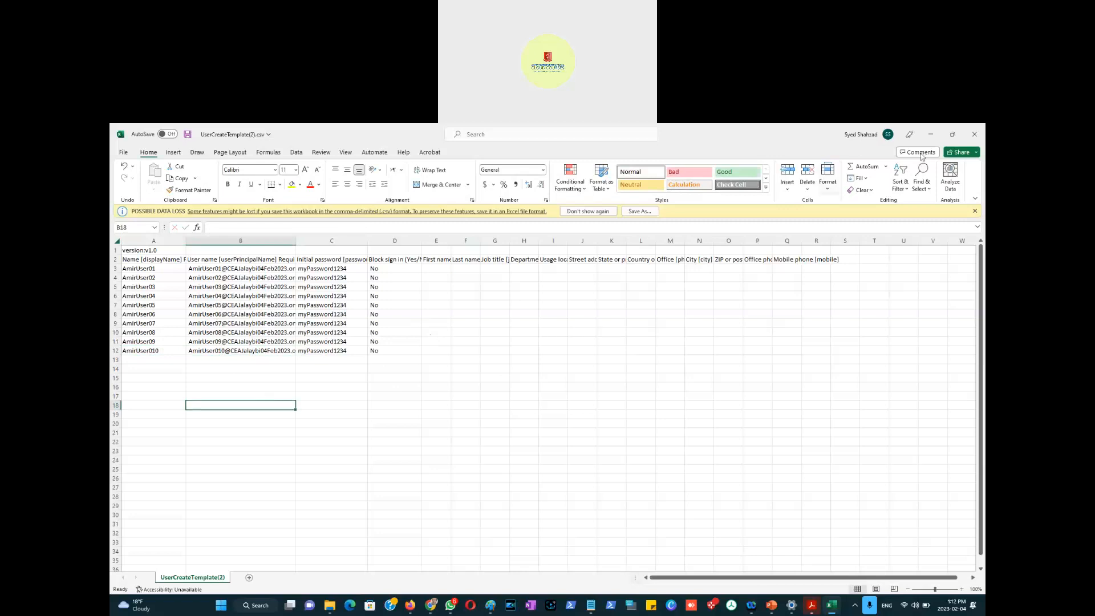
Step: Close the workbook, saving it in the Downloads folder as UserCreateTemplate-10users.csv
left_click(976, 135)
left_click(510, 374)
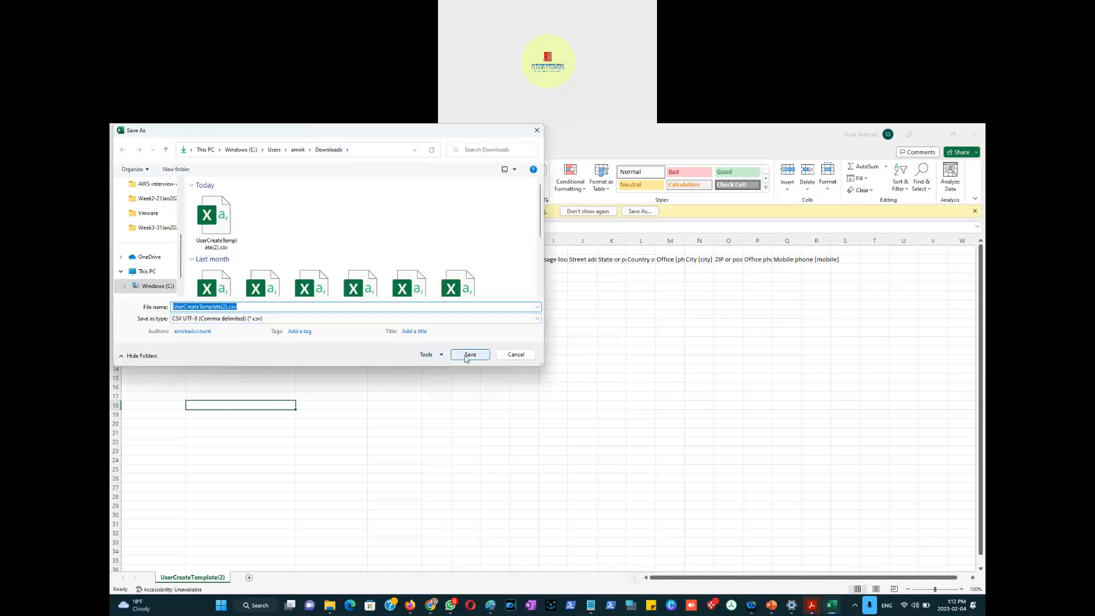
left_click(227, 307)
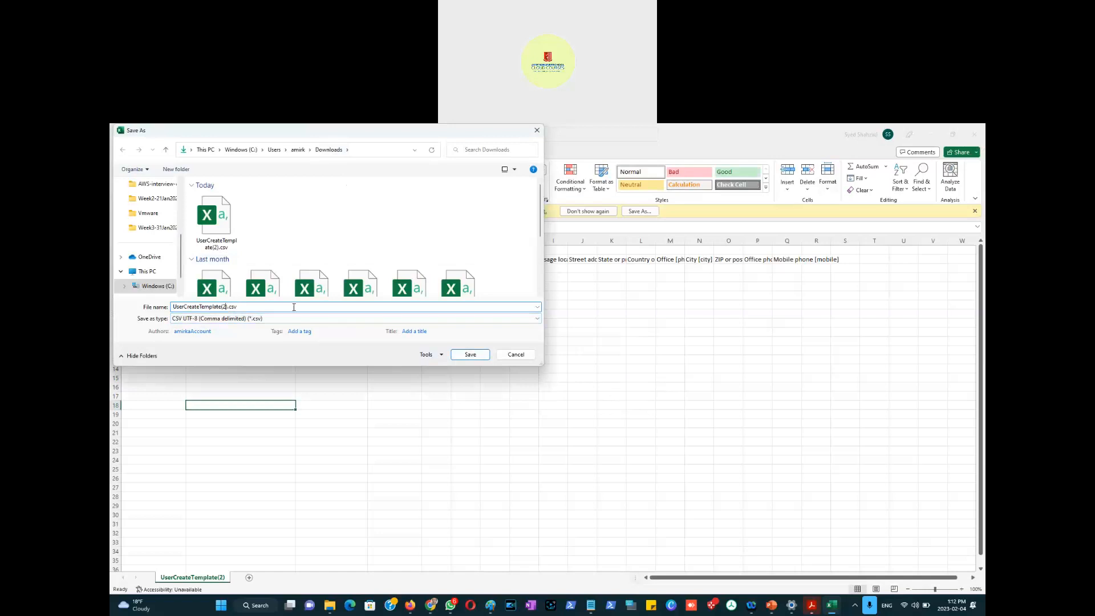
key("BackSpace")
key("BackSpace")
type("-10users")
key("BackSpace")
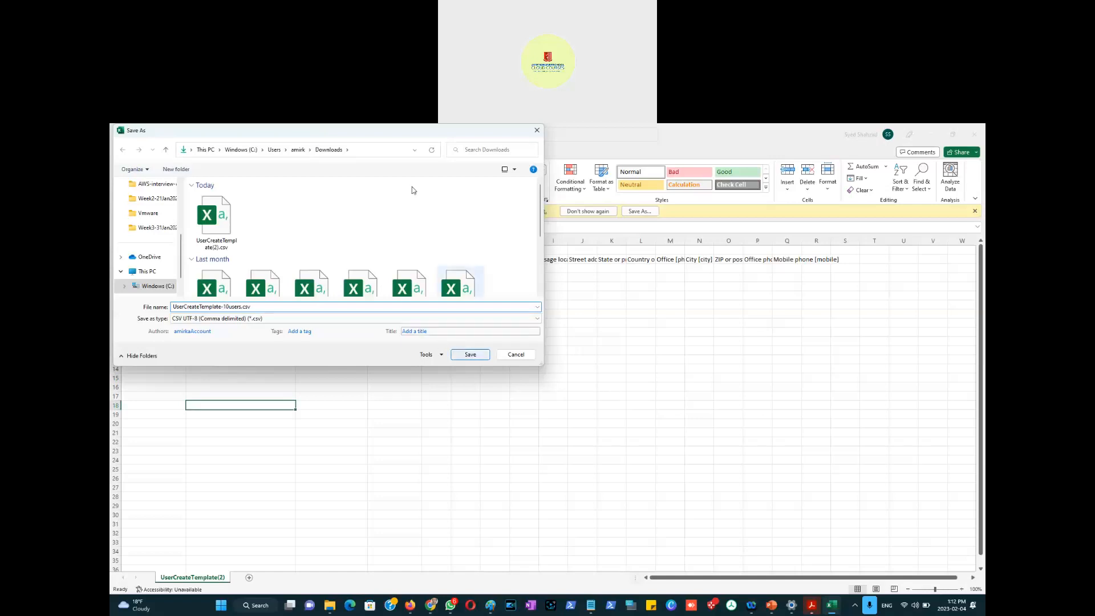
left_click(376, 150)
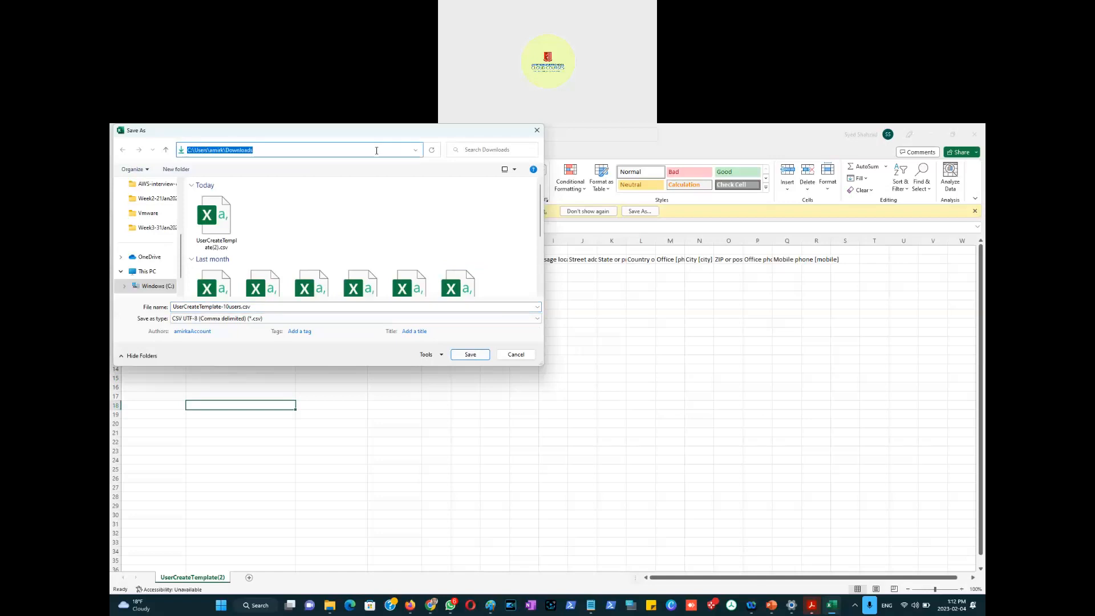
left_click(467, 354)
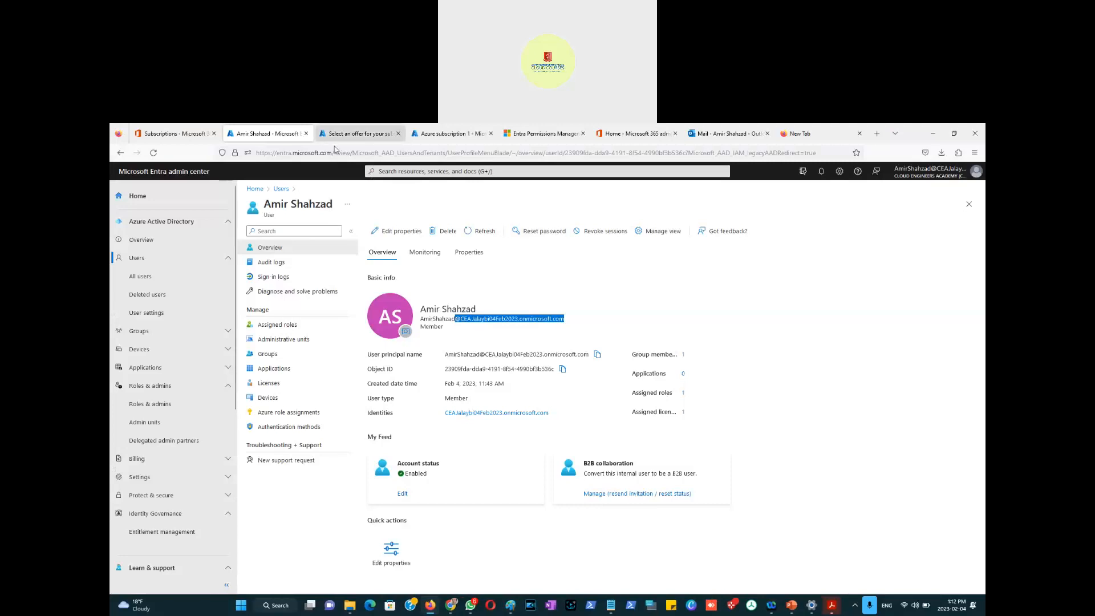
Step: Try to bulk create the users from All users by uploading and submitting UserCreateTemplate-10users.csv from the Downloads folder
left_click(149, 277)
left_click(515, 232)
left_click(511, 249)
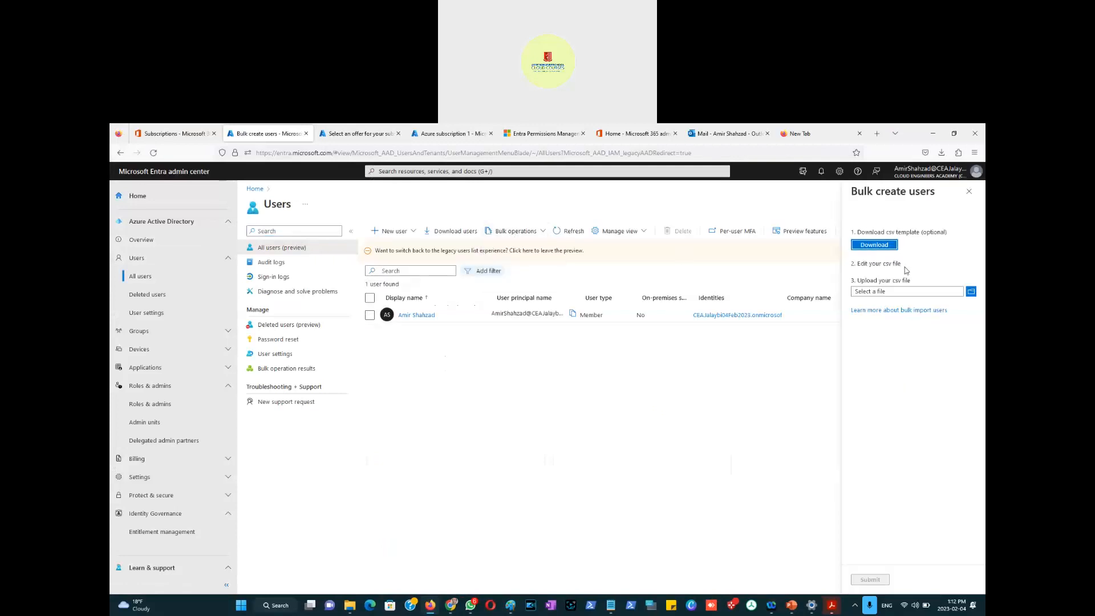
left_click(972, 291)
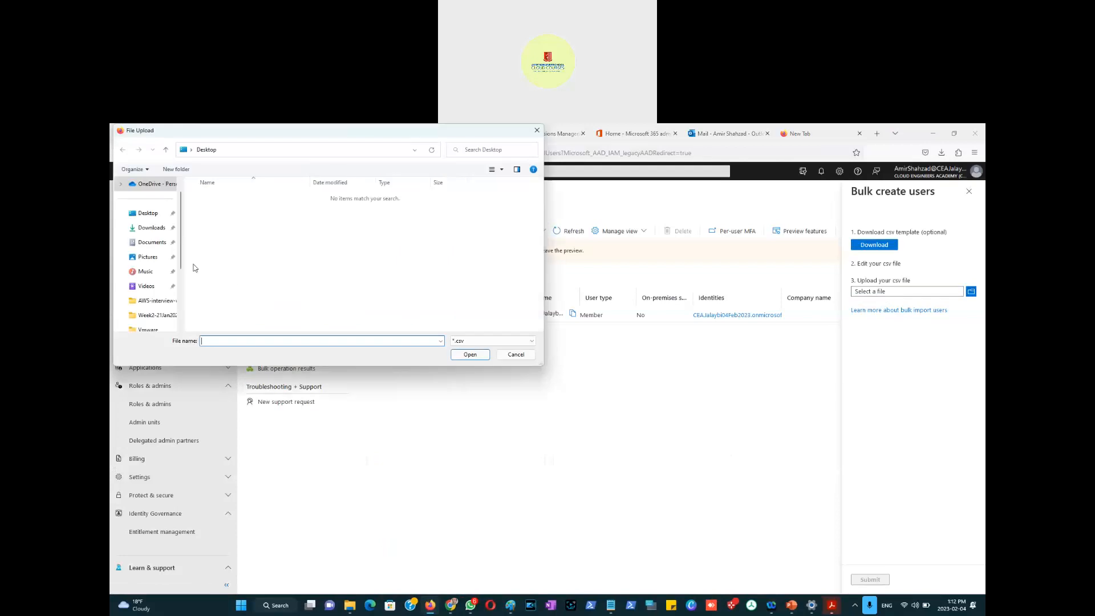
left_click(152, 228)
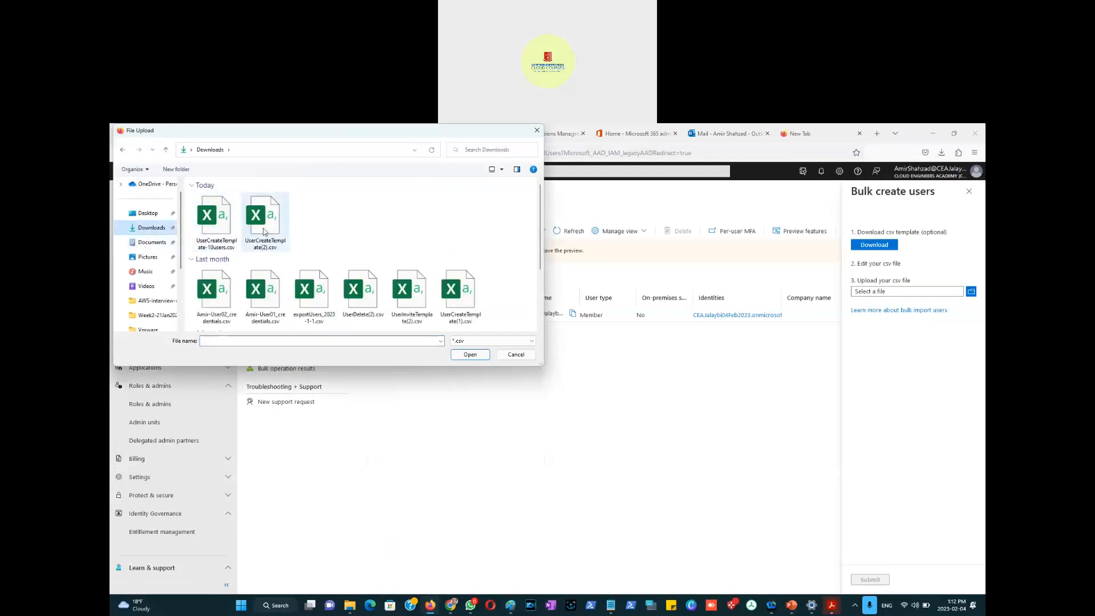
double_click(217, 232)
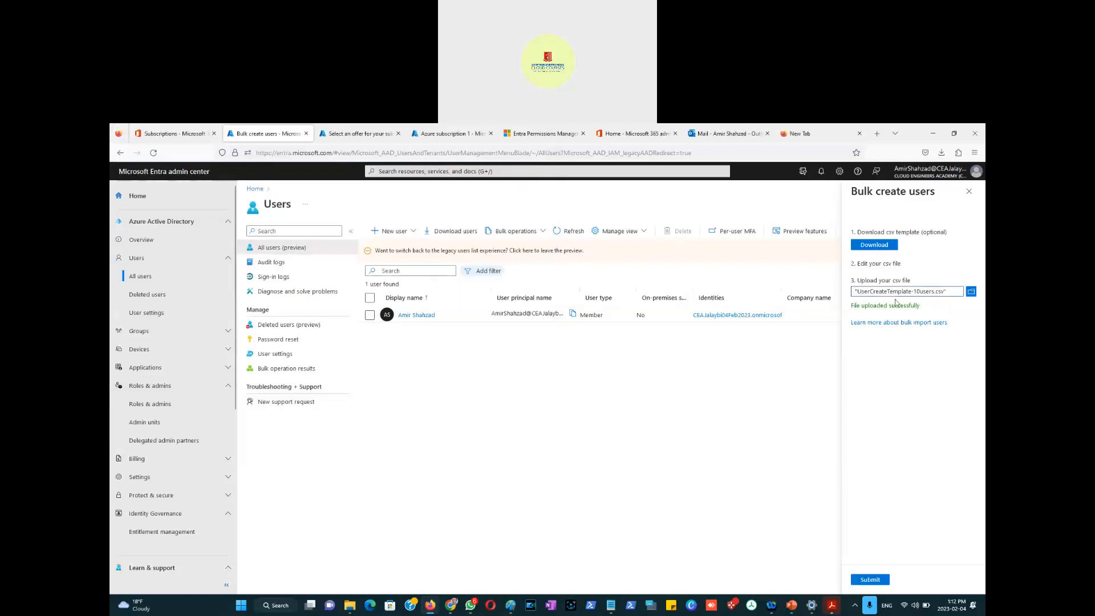
left_click(871, 580)
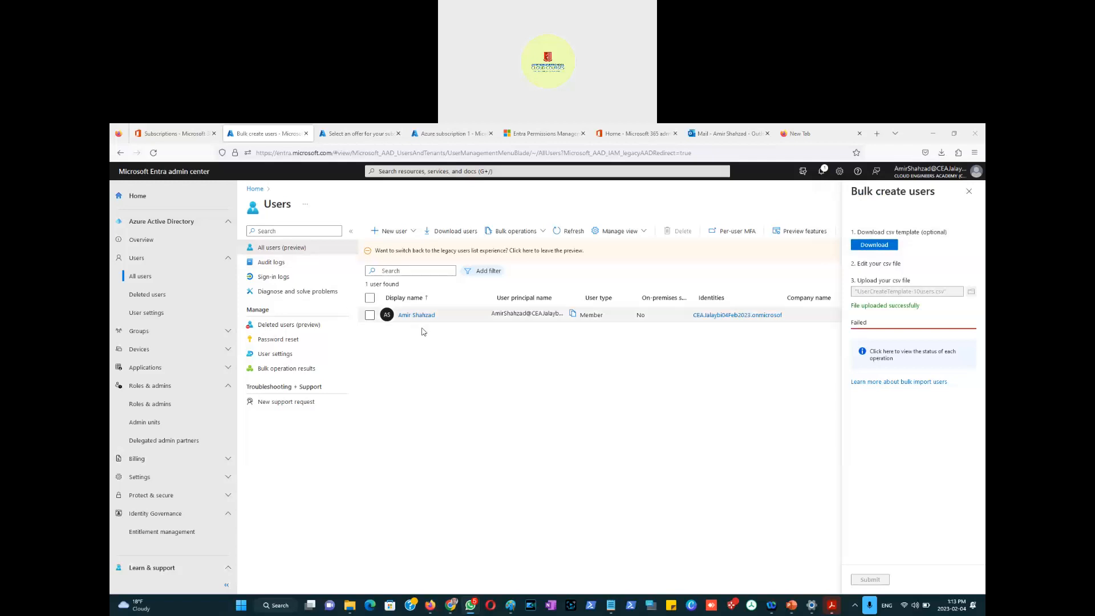
Step: Examine the bulk operation results for the uploaded file, widening the Failure reason column to read its text
left_click(908, 360)
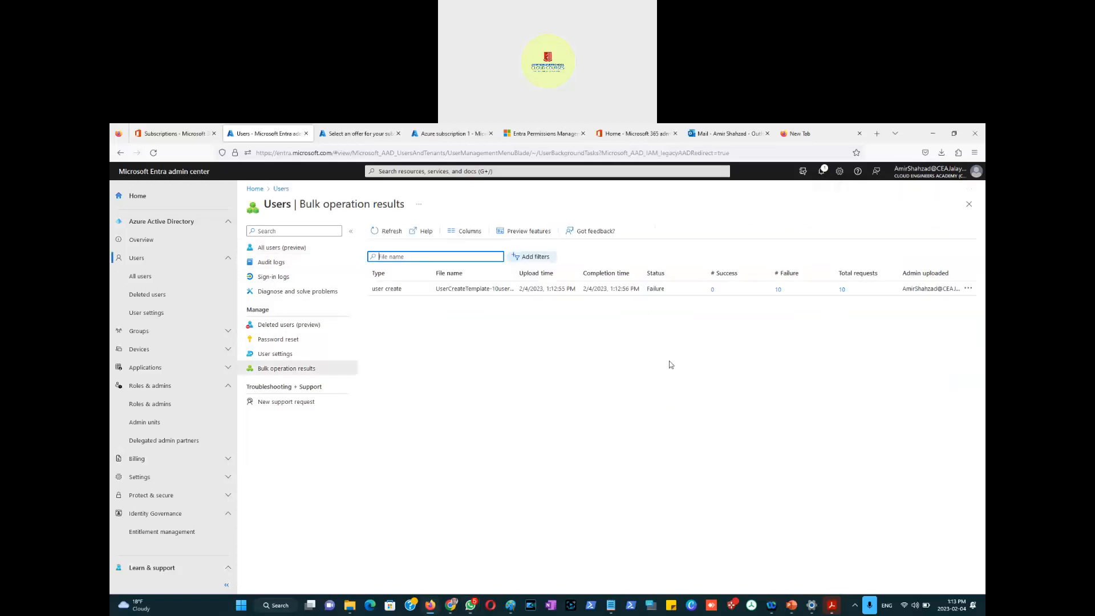
left_click(378, 292)
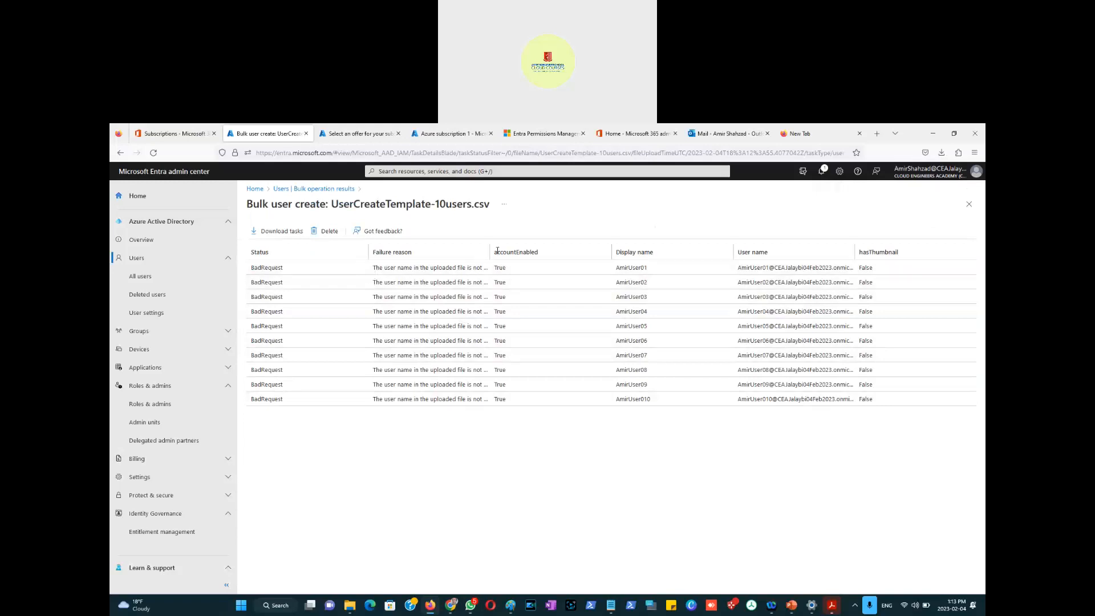
left_click_drag(489, 252, 563, 251)
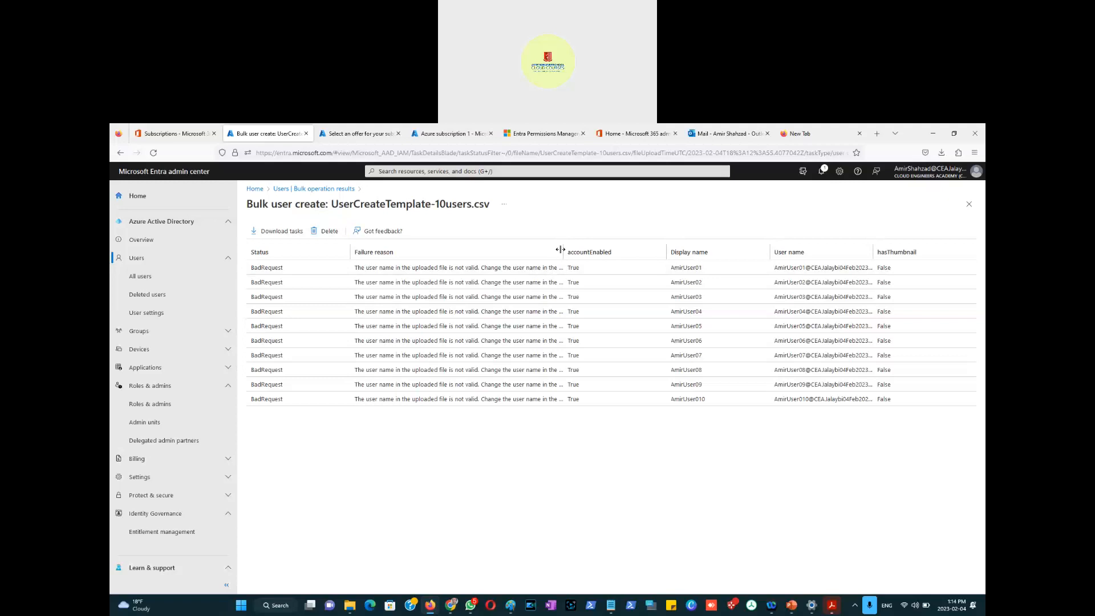
left_click_drag(564, 252, 663, 251)
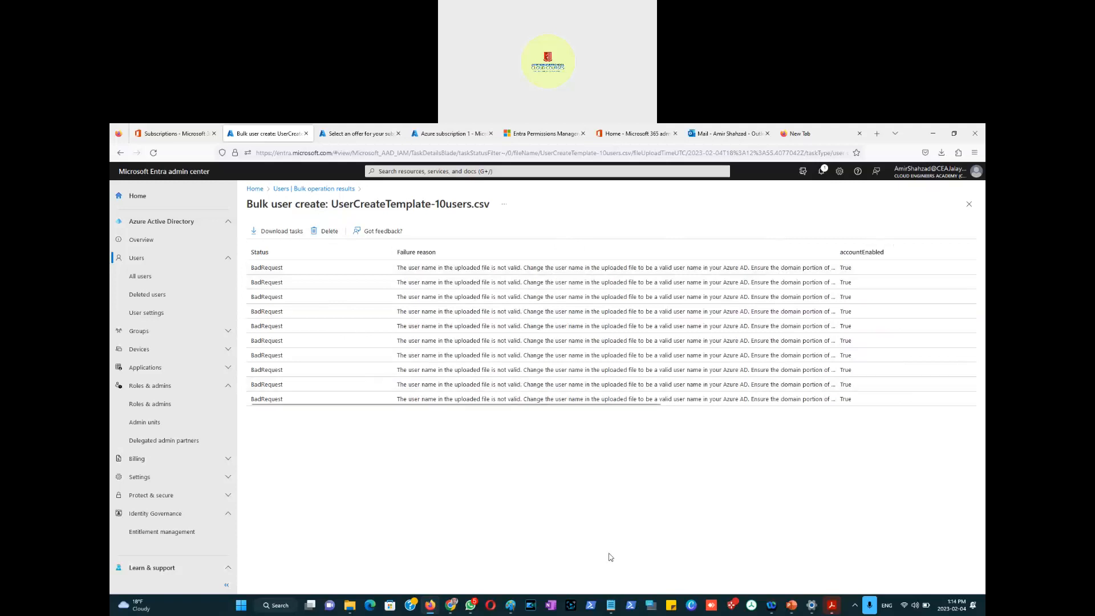
Step: Reopen UserCreateTemplate-10users.csv in Excel, fit columns A and B to check the full user names, and return to the Entra admin center
key("alt+Tab")
key("alt+Tab")
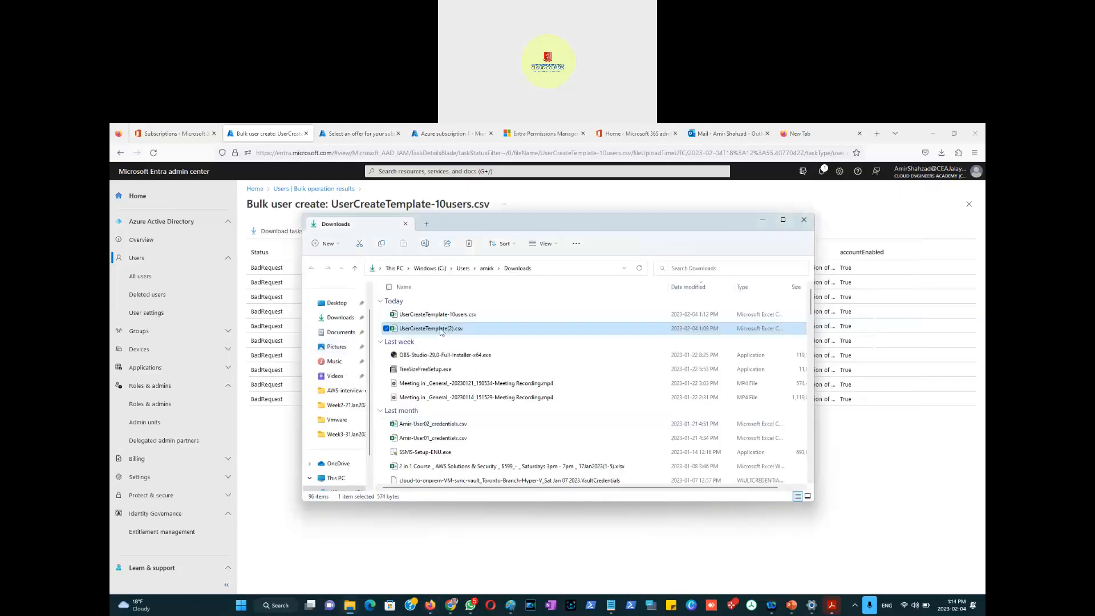
left_click(443, 315)
double_click(443, 316)
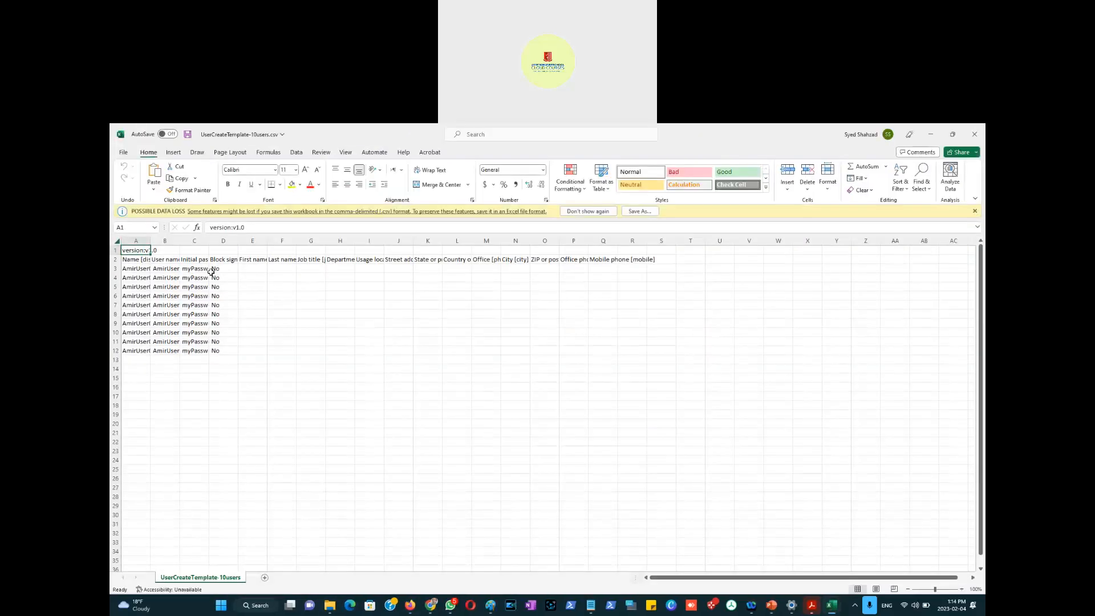
double_click(150, 240)
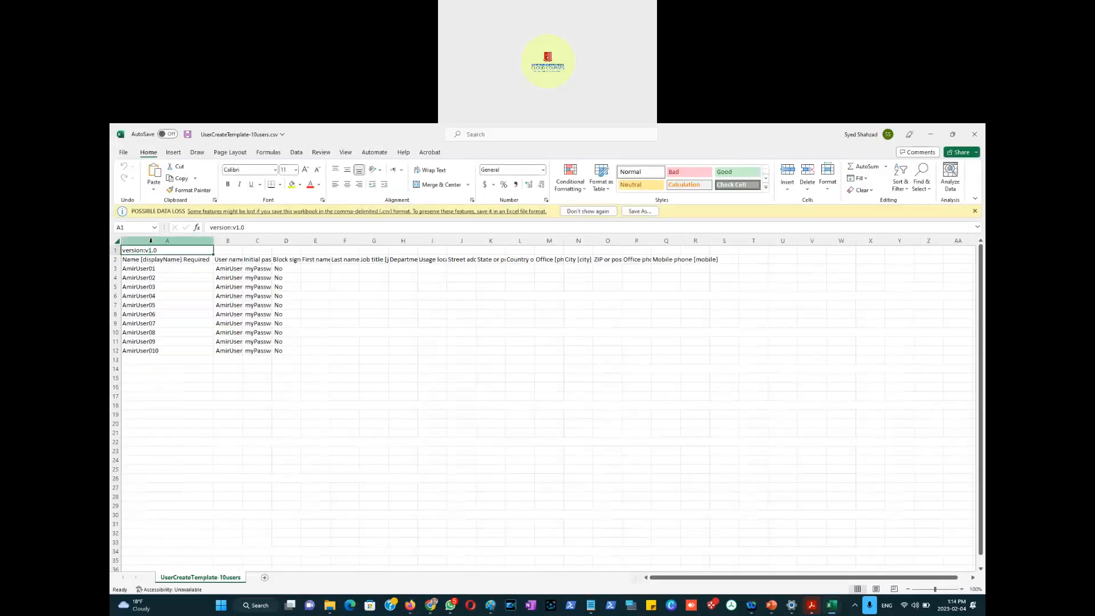
double_click(243, 241)
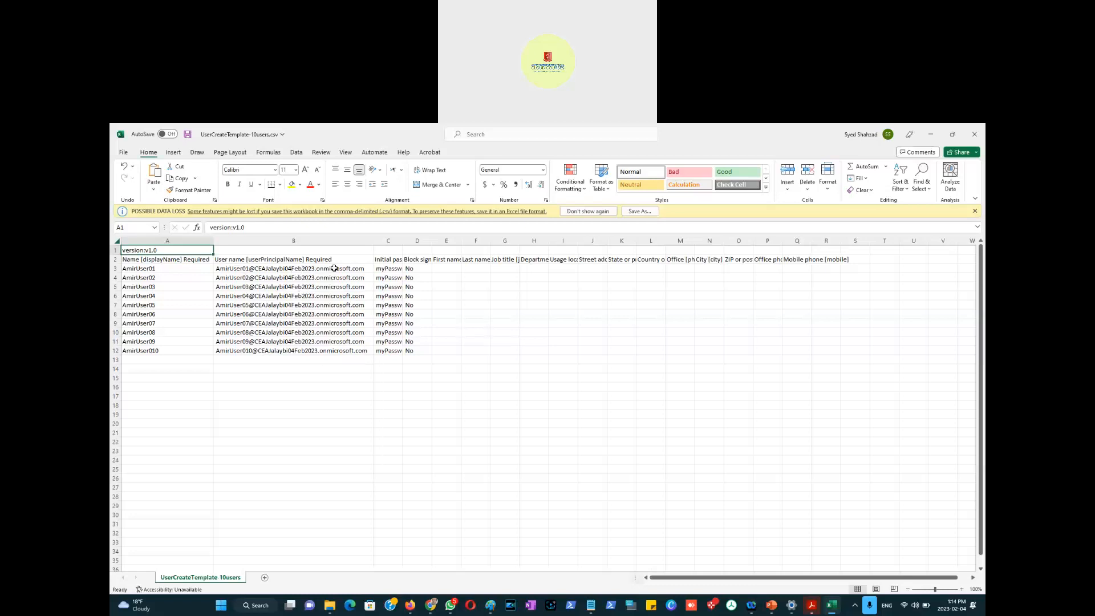
left_click(931, 135)
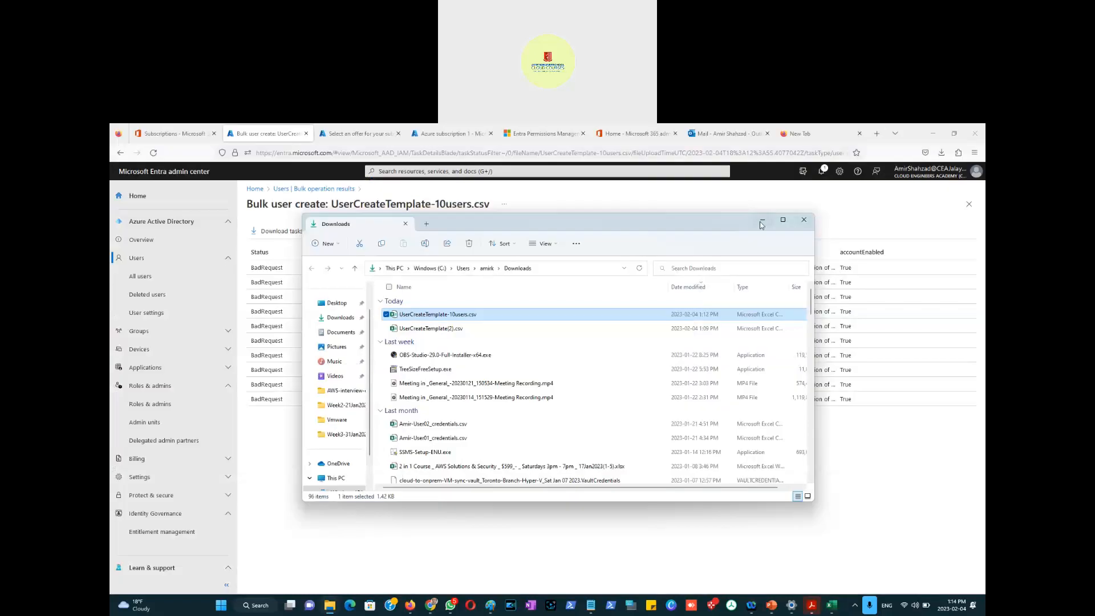
left_click(762, 222)
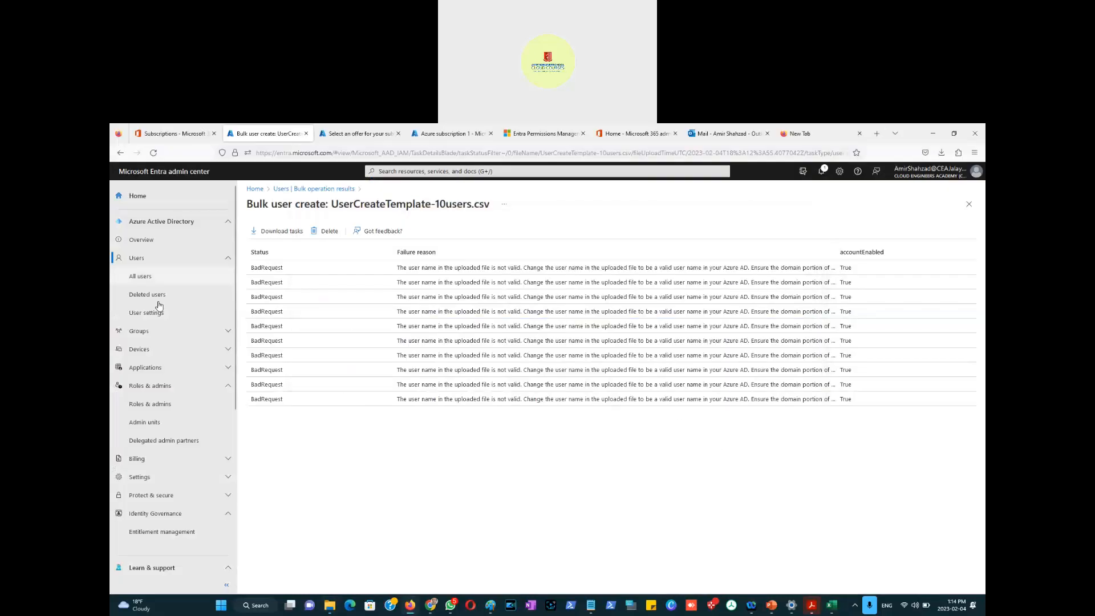
Step: Start creating a new internal user from All users, entering the numbered test name ending in user01 as both user name and name
left_click(142, 276)
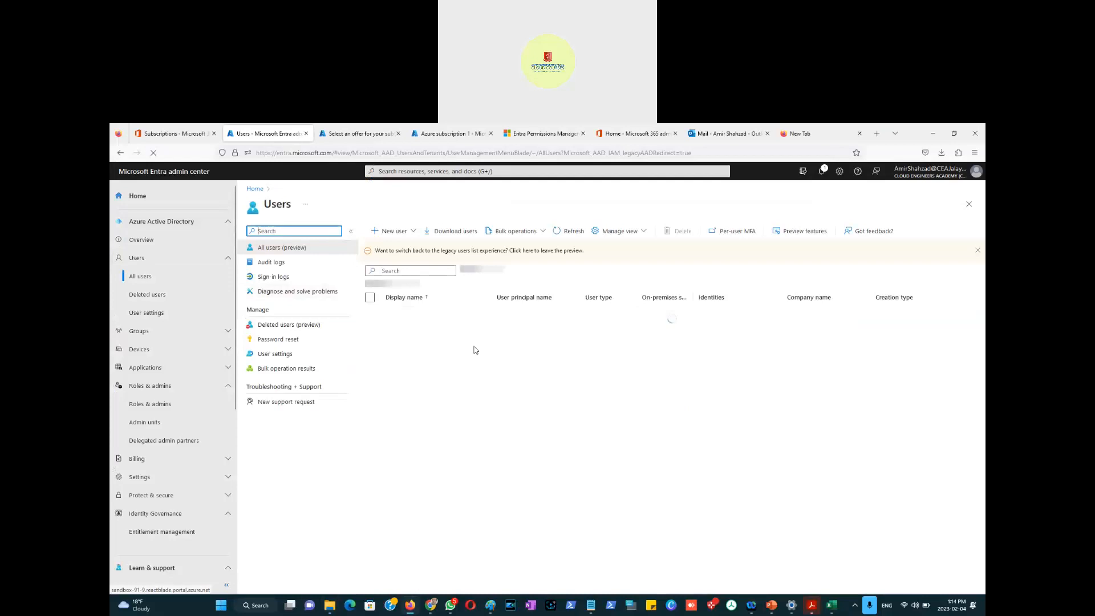
left_click(412, 235)
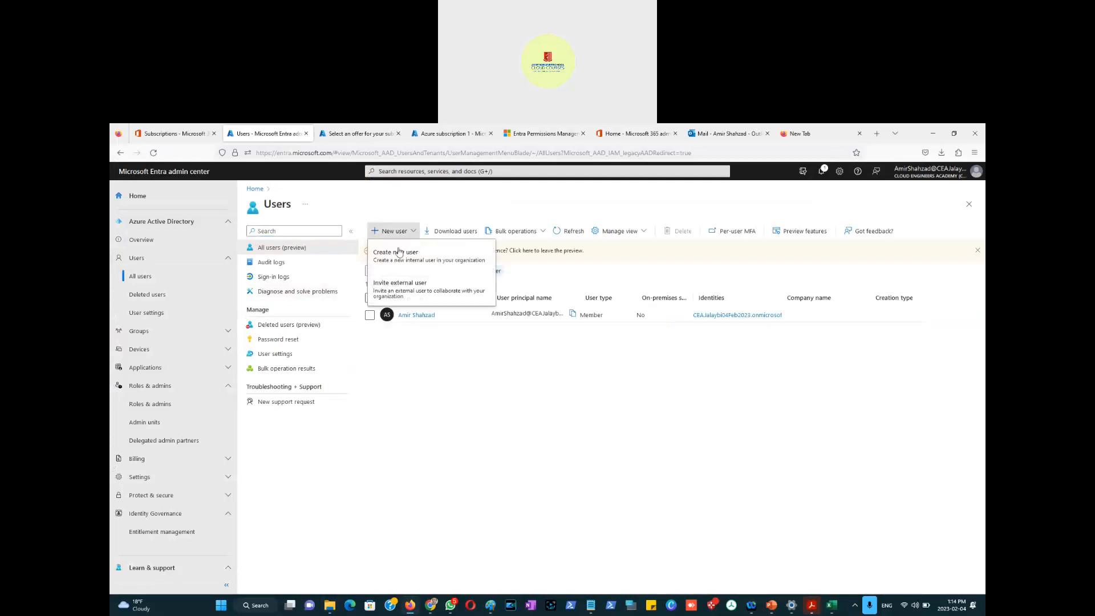
left_click(399, 254)
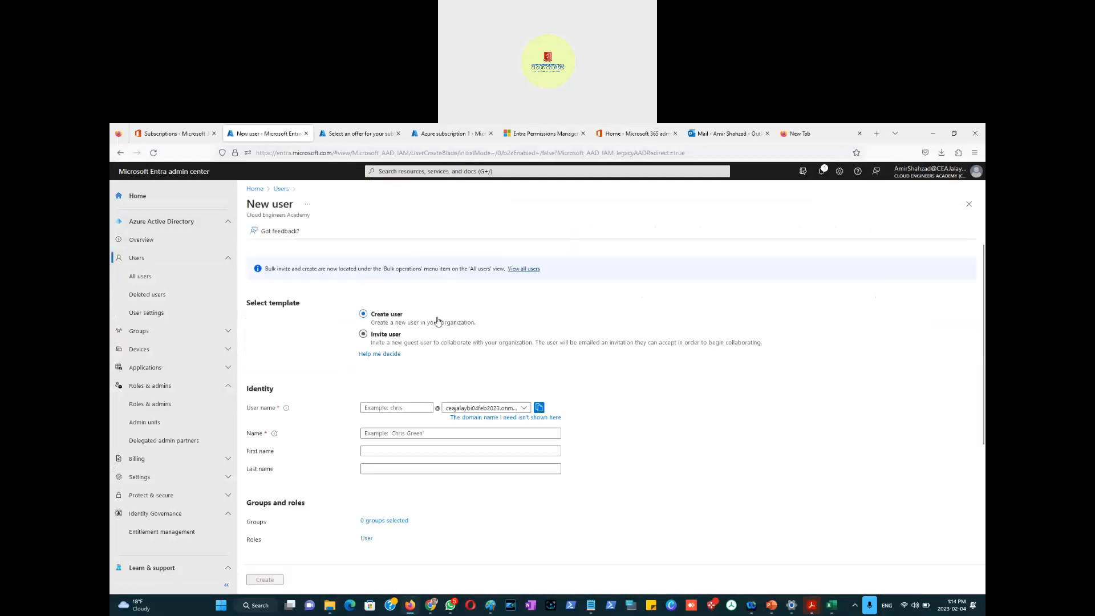
left_click(405, 408)
type("Amiruser01")
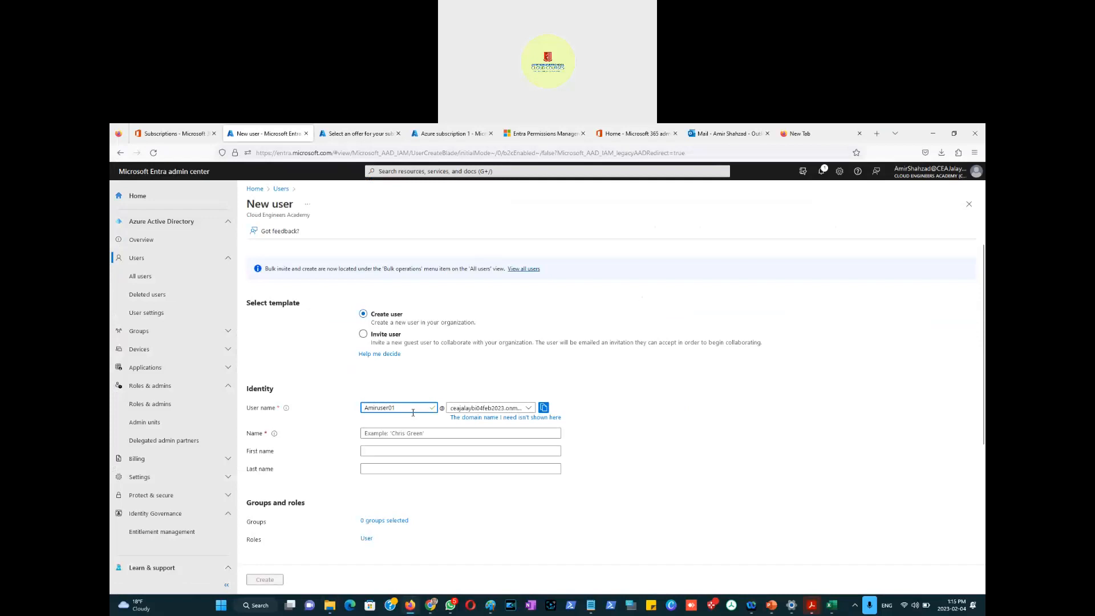
key("ctrl+a")
key("ctrl+c")
left_click(419, 433)
key("ctrl+v")
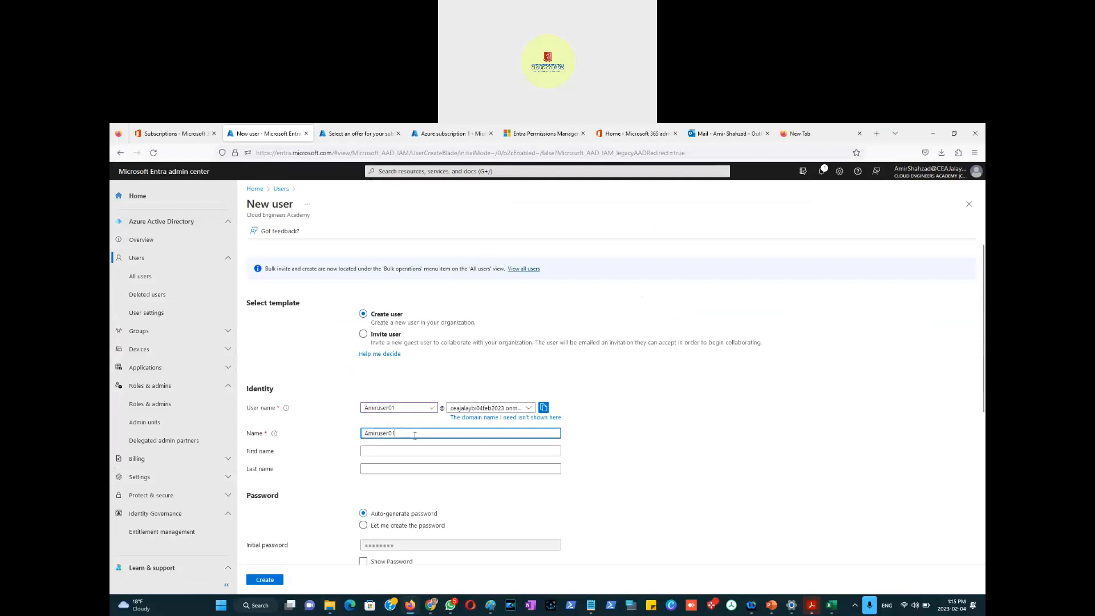
Step: Set the first test user's usage location to Canada and create the user with an auto-generated password
scroll(466, 464, "down", 3)
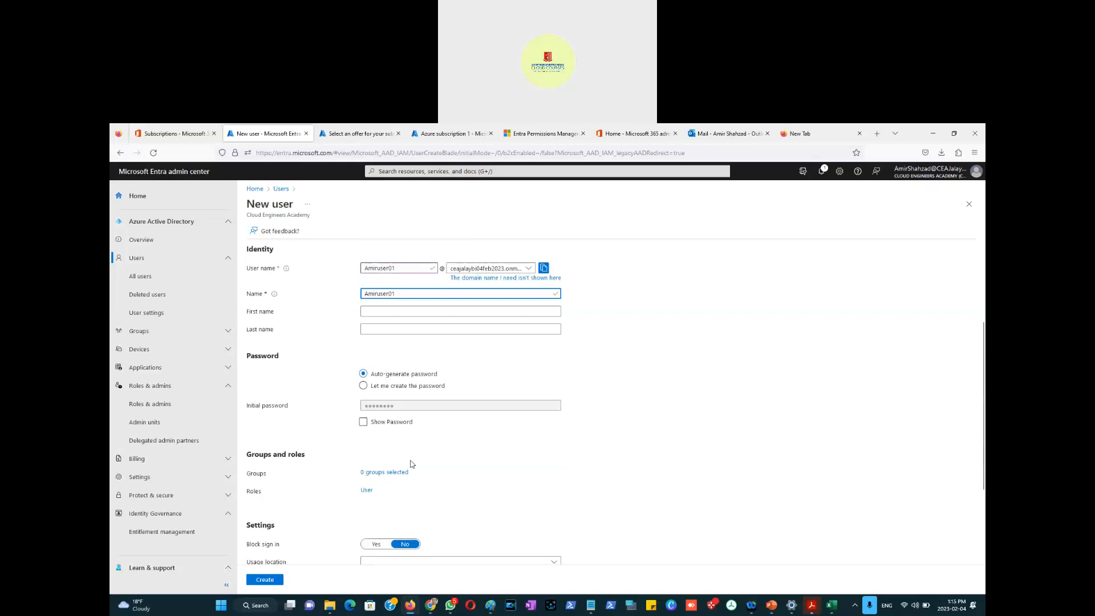
scroll(399, 456, "down", 1)
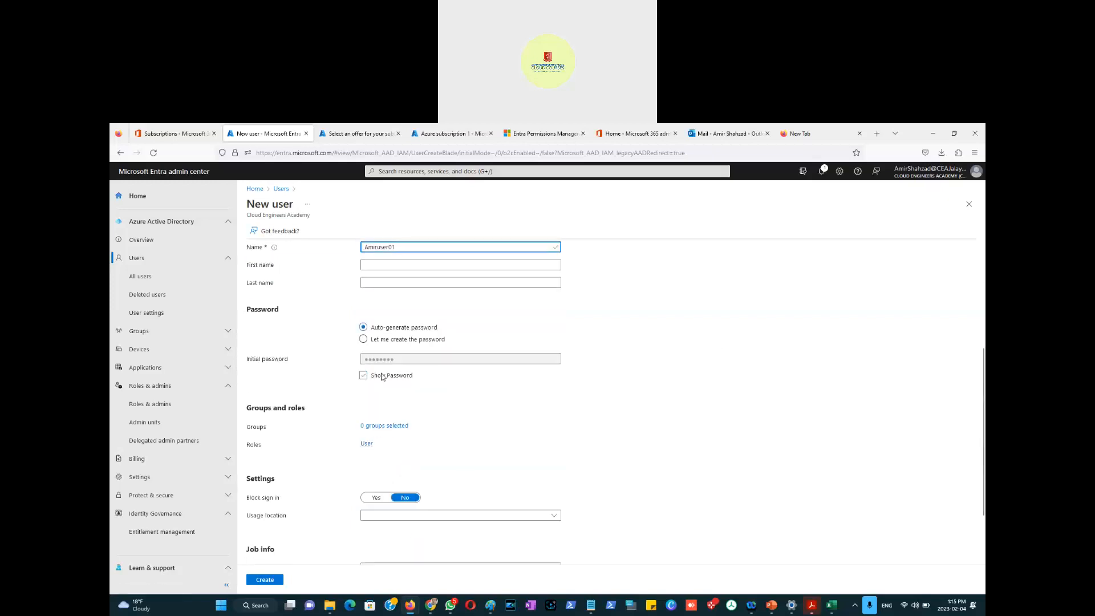
scroll(411, 416, "down", 2)
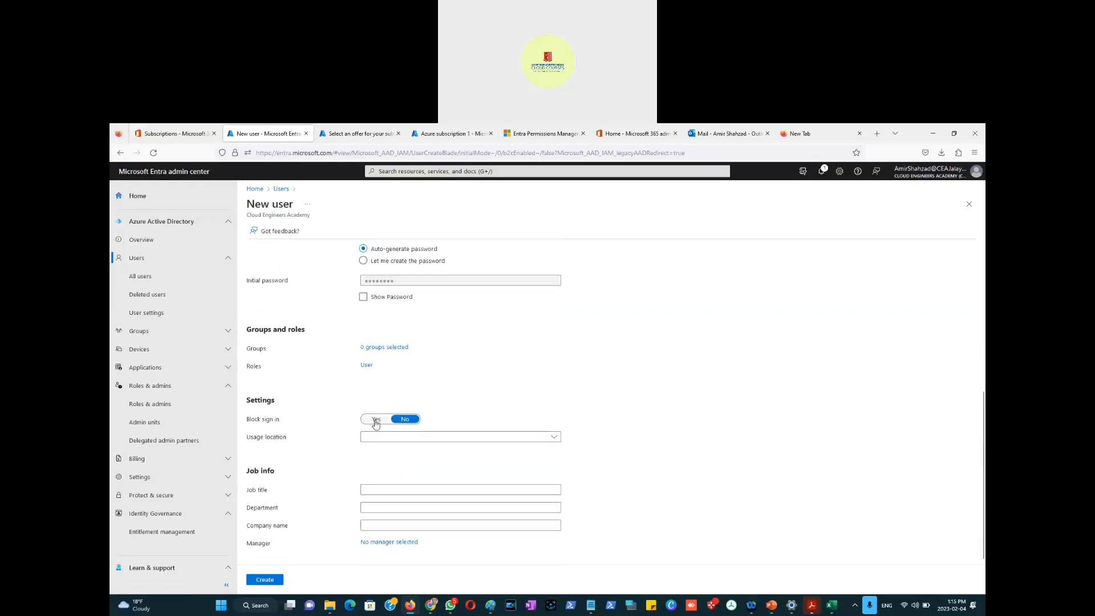
left_click(416, 442)
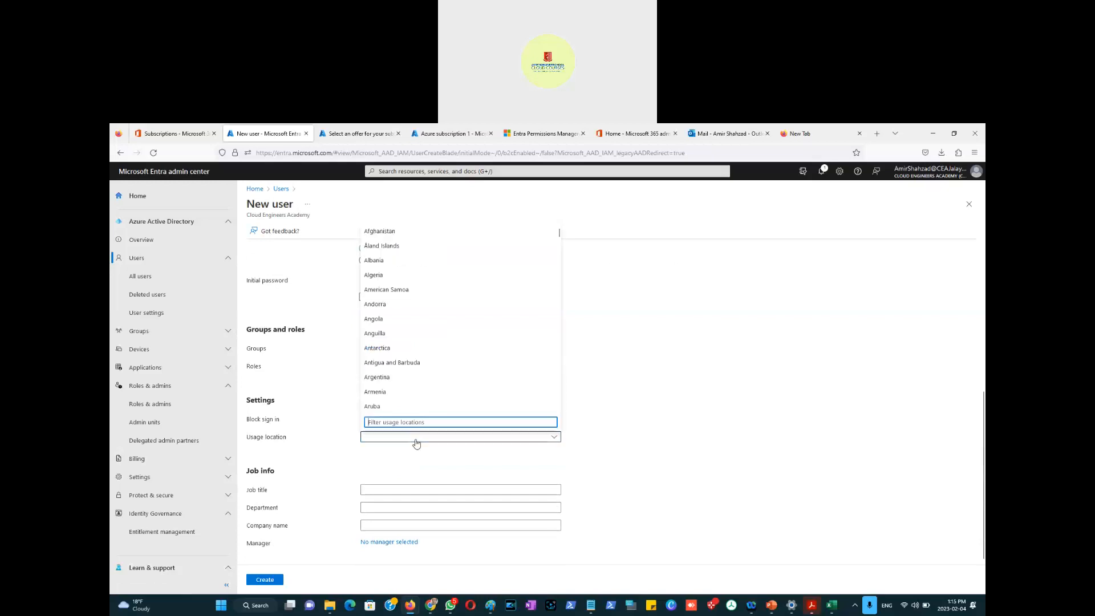
type("cana")
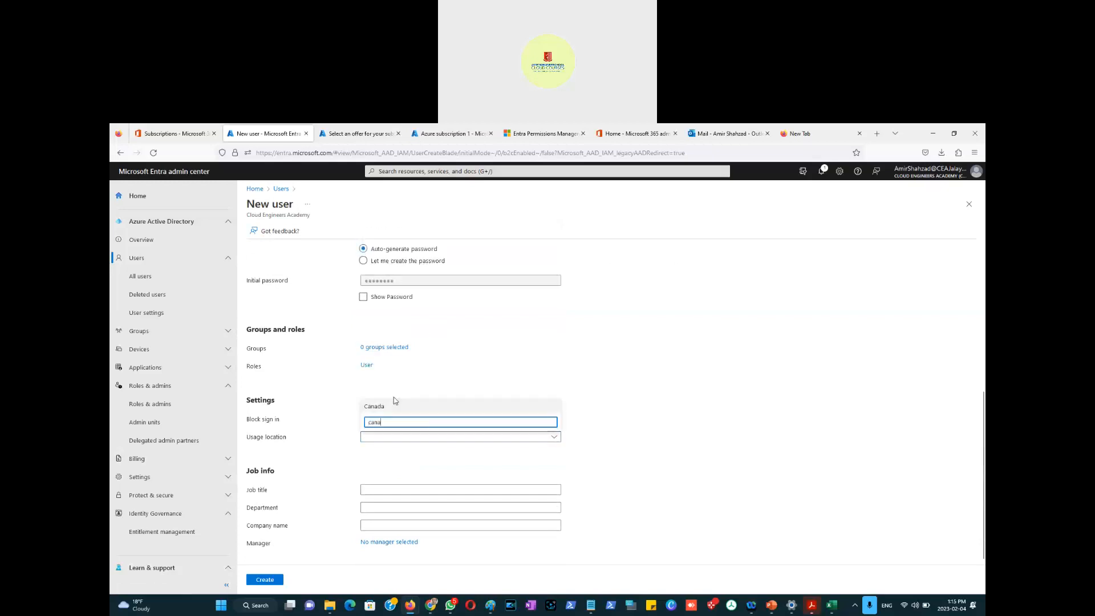
left_click(398, 409)
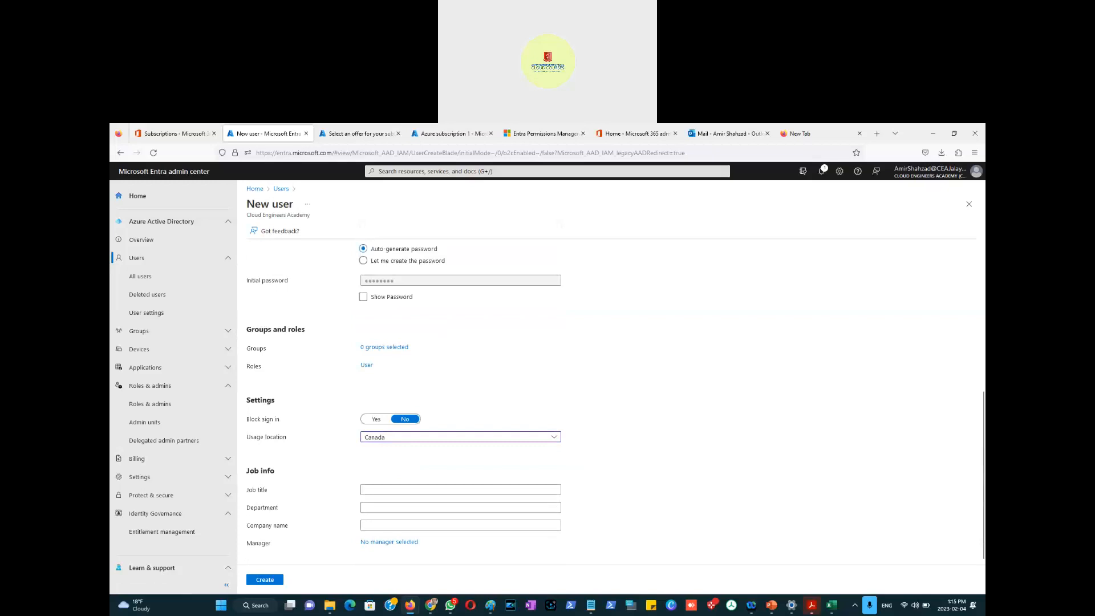
left_click(266, 585)
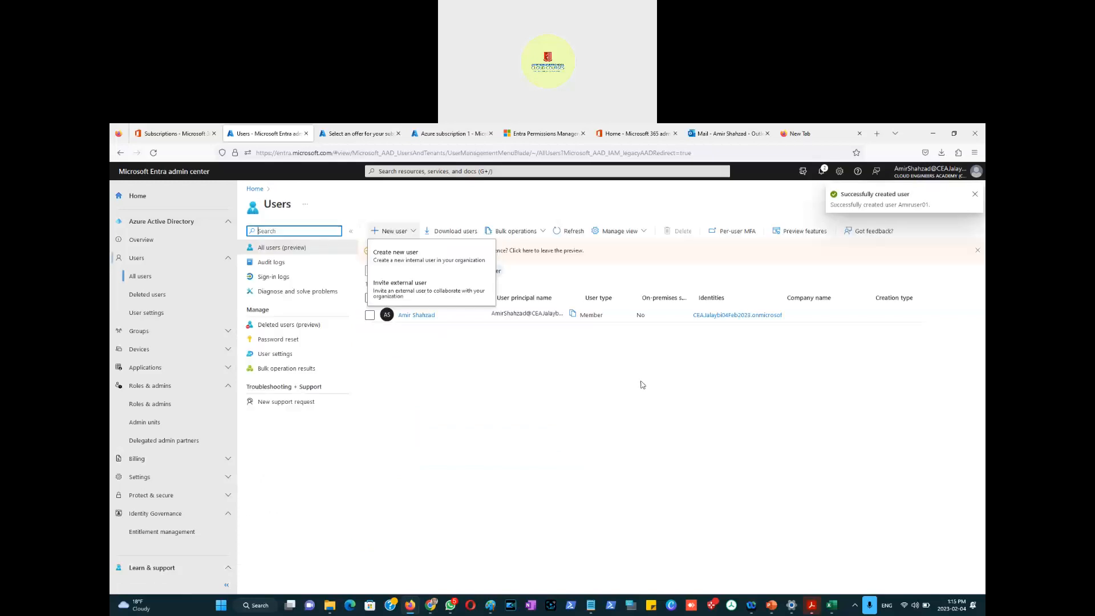
Step: Start a second internal user, entering the numbered test name ending in user02 as both user name and name
left_click(413, 233)
left_click(408, 232)
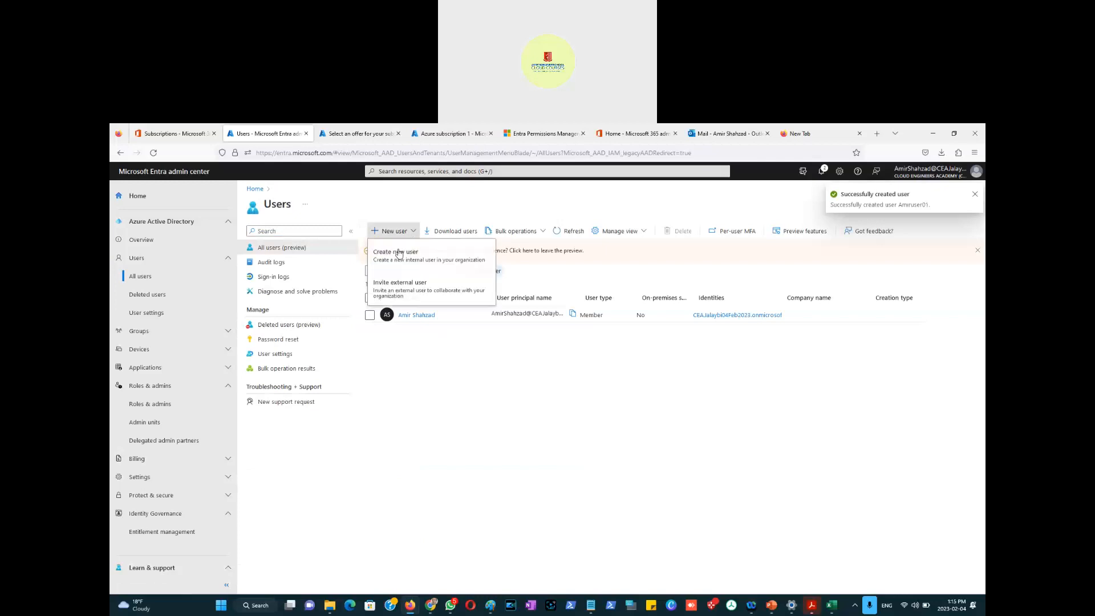
left_click(399, 256)
left_click(394, 407)
type("Amiruser0")
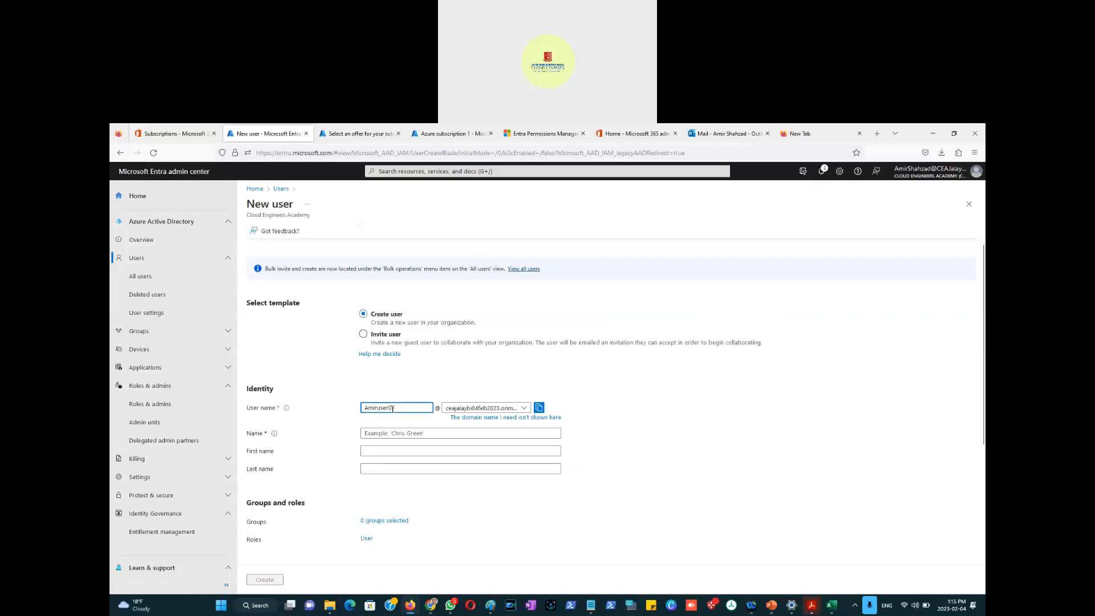
type("2")
key("Tab")
double_click(400, 410)
key("ctrl+c")
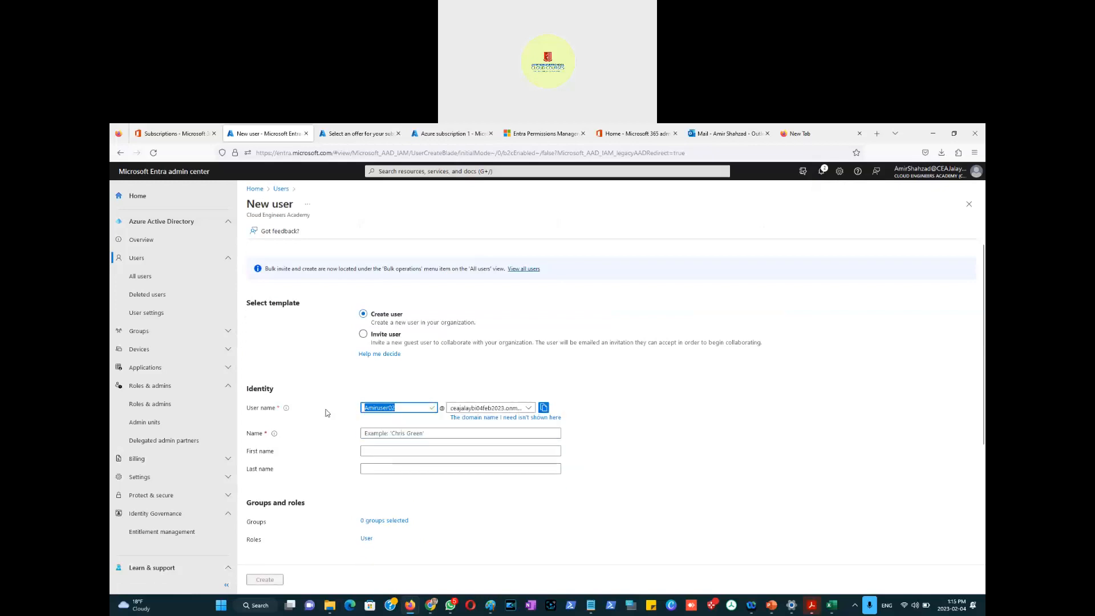
left_click(394, 434)
key("ctrl+v")
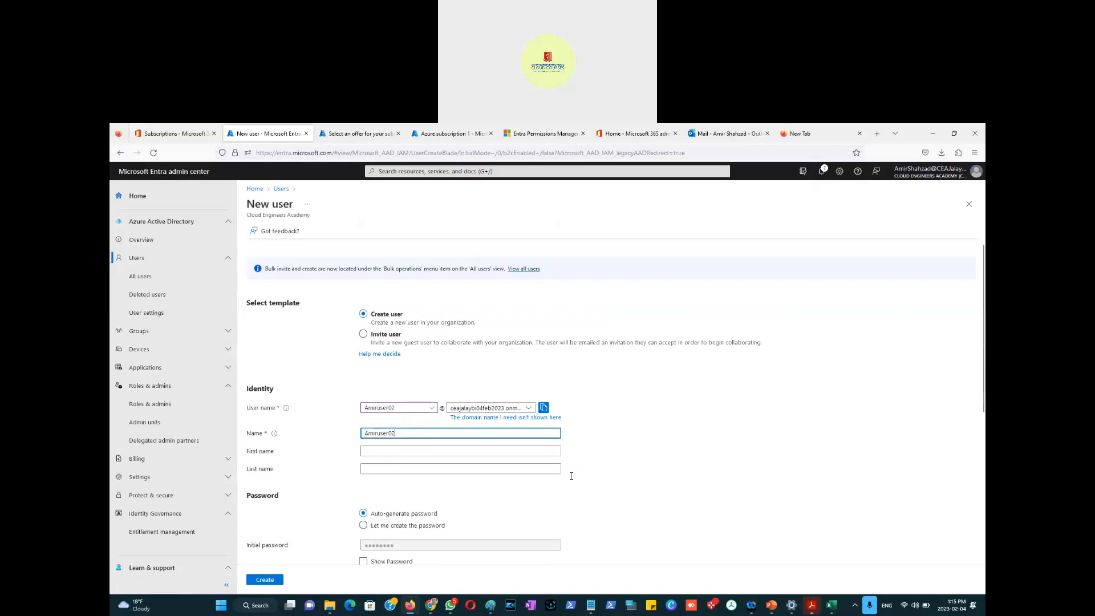
Step: Set the second test user's usage location to Canada and create the user
scroll(630, 486, "down", 5)
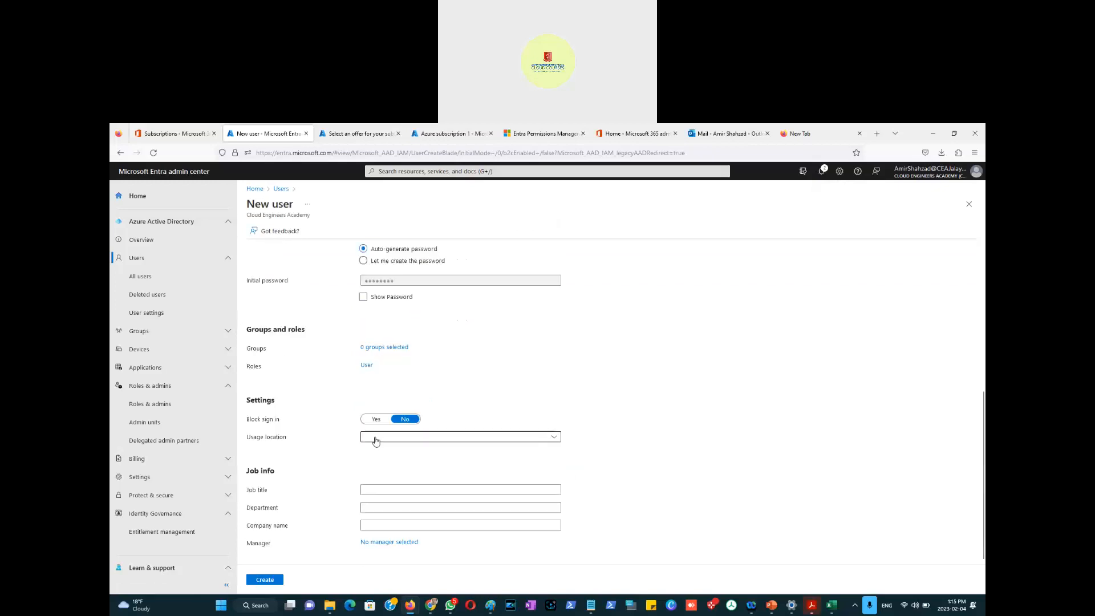
left_click(376, 443)
type("cana")
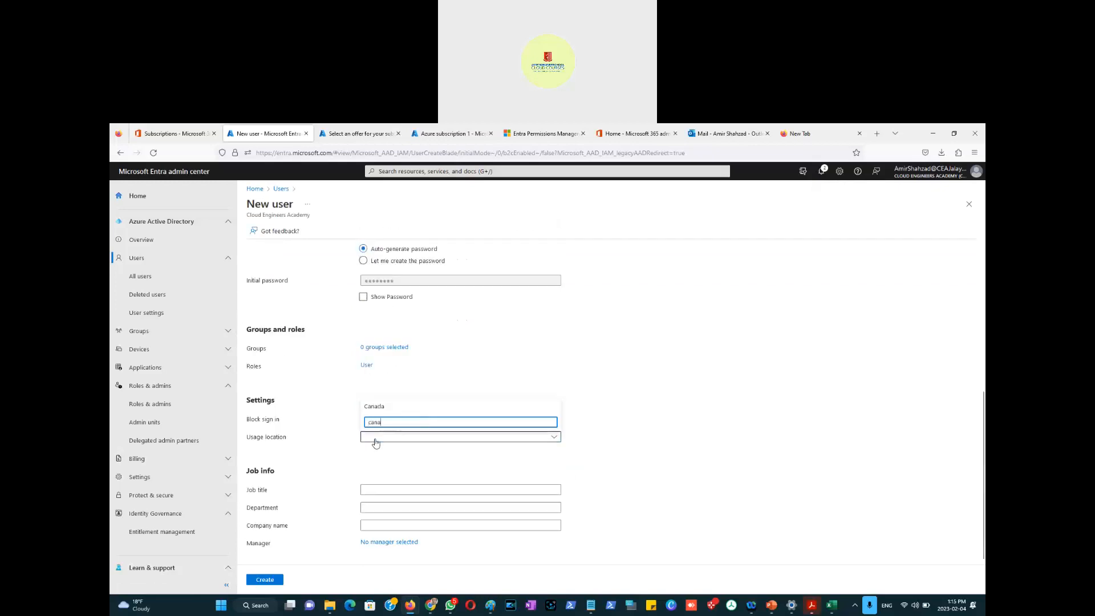
key("Return")
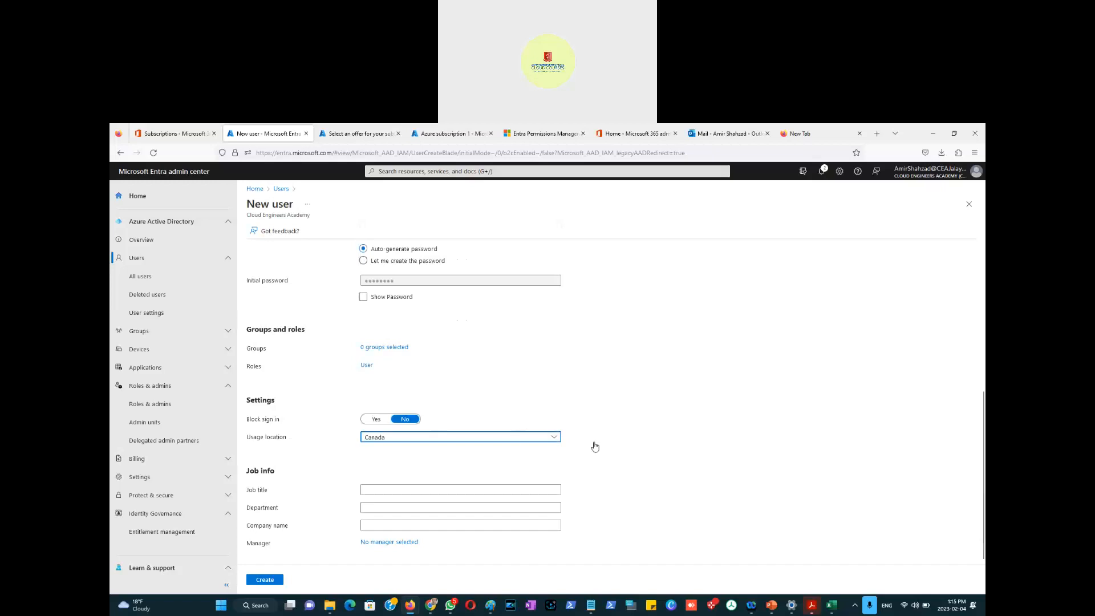
left_click(277, 580)
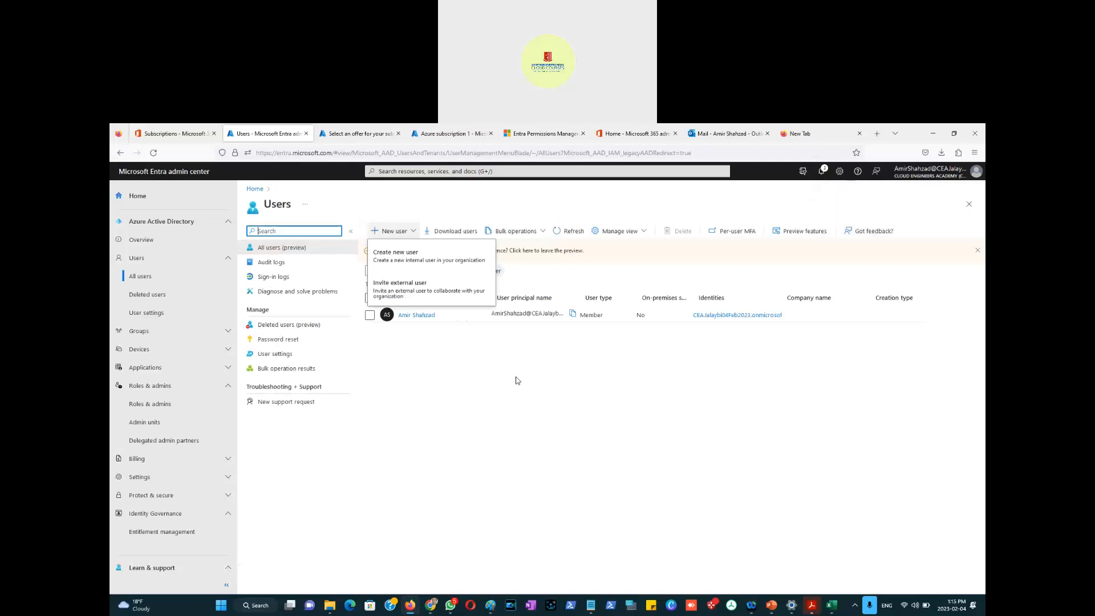
Step: Explore assigning the Application Administrator role by selecting the first test user, and close the assignment without adding it
left_click(145, 406)
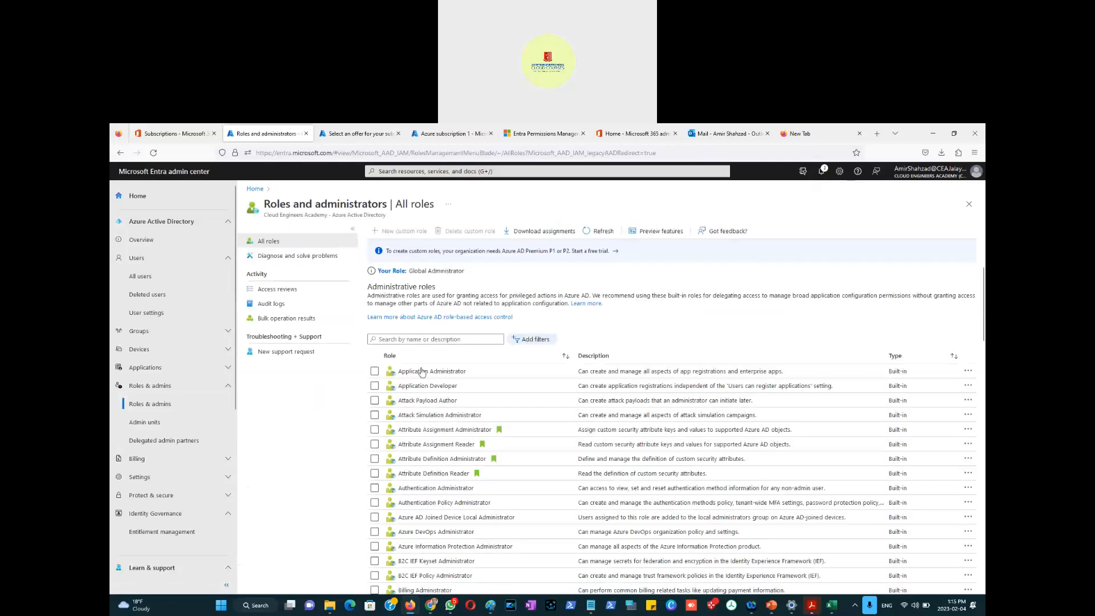
left_click(420, 376)
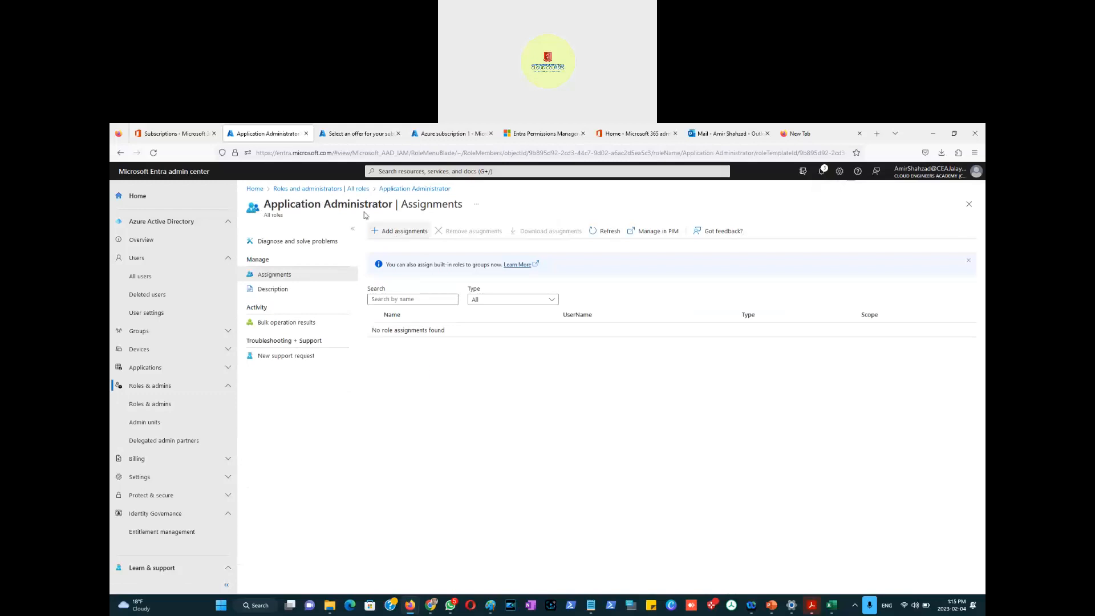
left_click(402, 236)
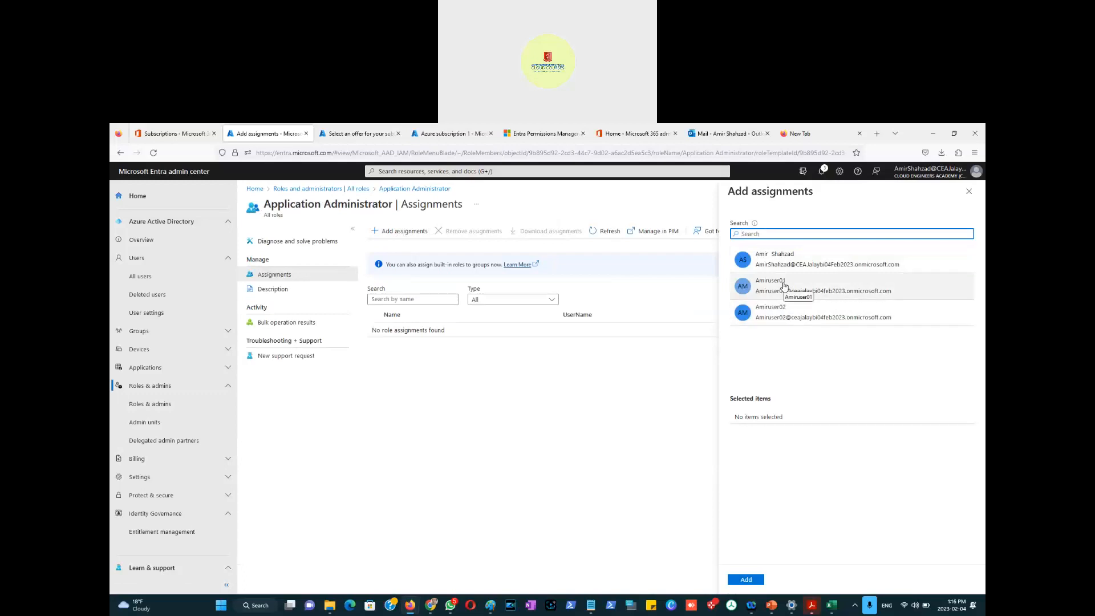
left_click(784, 286)
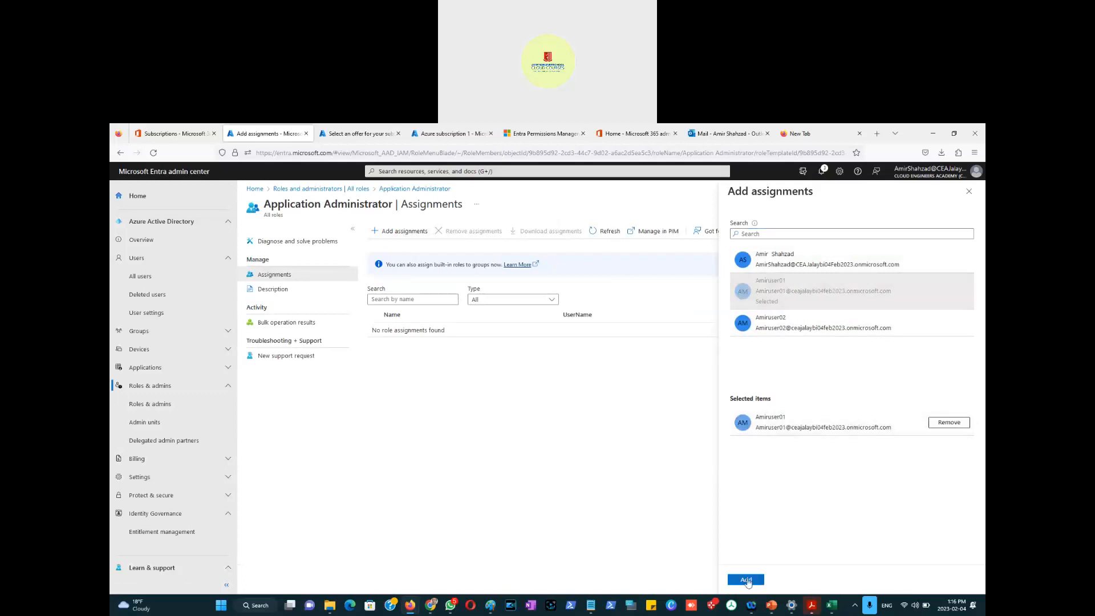
left_click(969, 191)
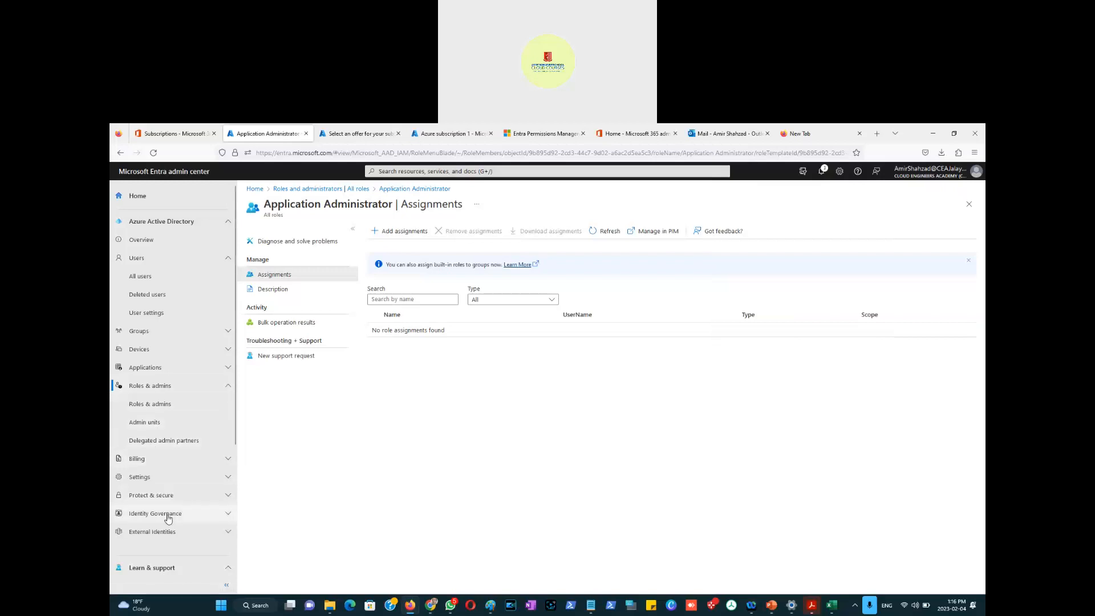
Step: Open Entitlement management under Identity Governance and read its common uses, highlighting the external user lifecycle and group membership headings
scroll(166, 502, "down", 3)
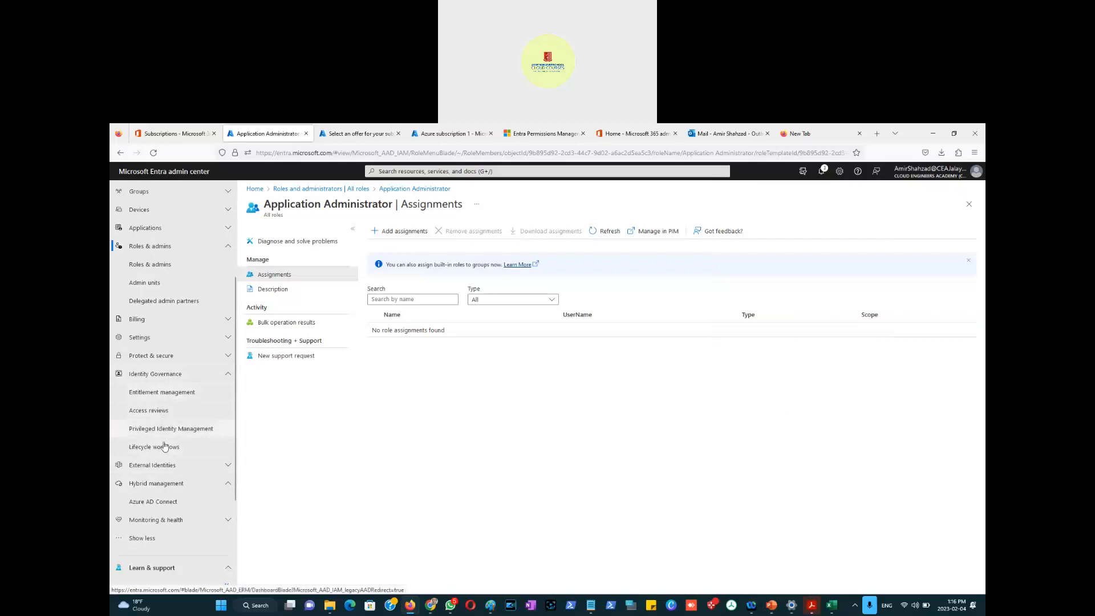
left_click(162, 393)
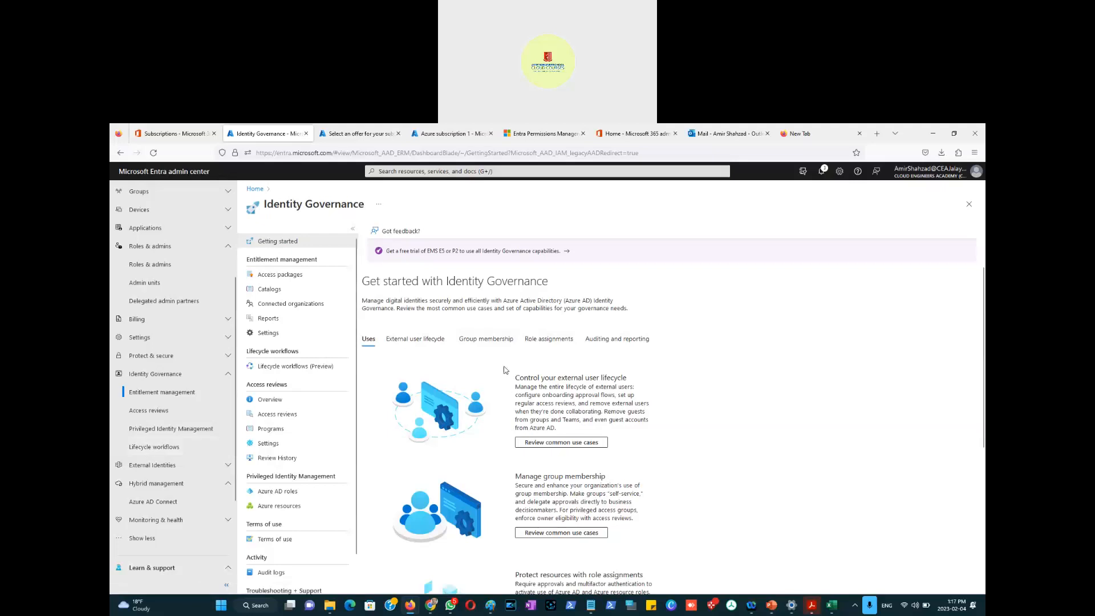
scroll(559, 373, "down", 4)
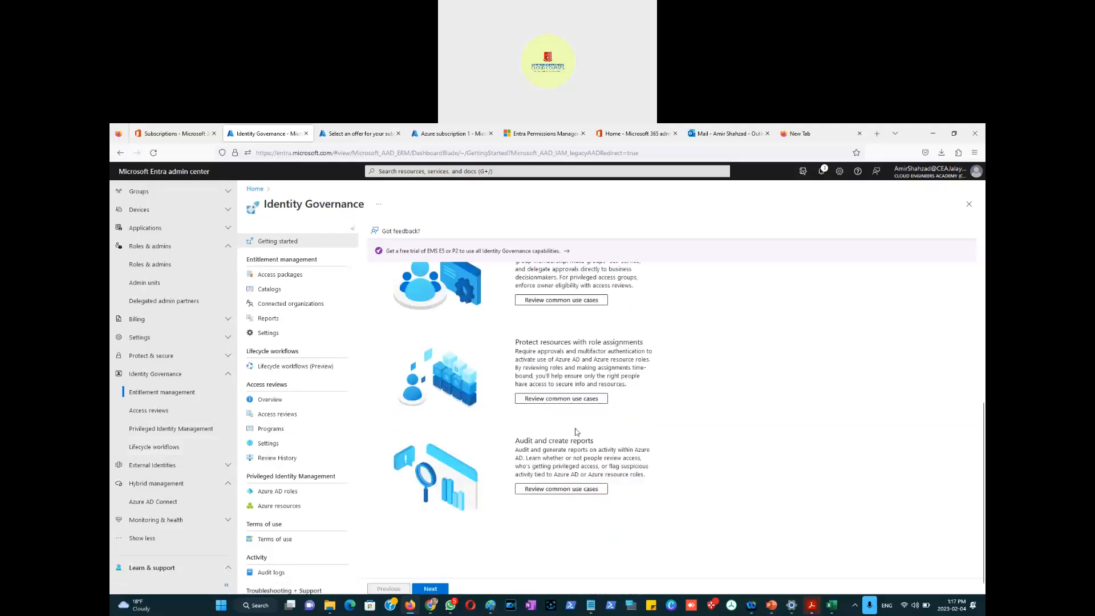
scroll(571, 354, "up", 3)
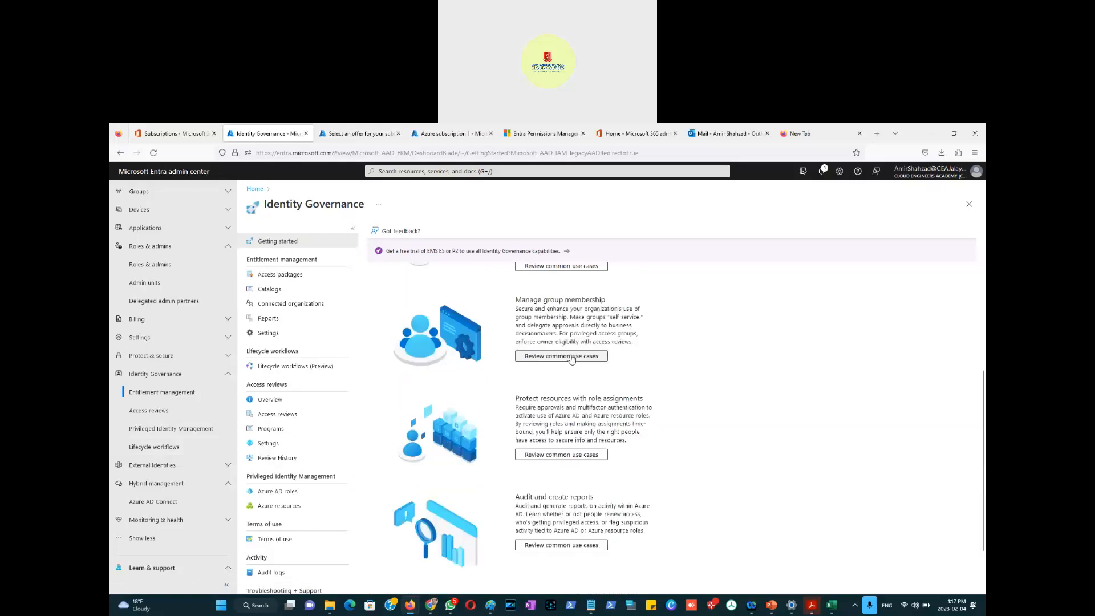
scroll(571, 355, "up", 1)
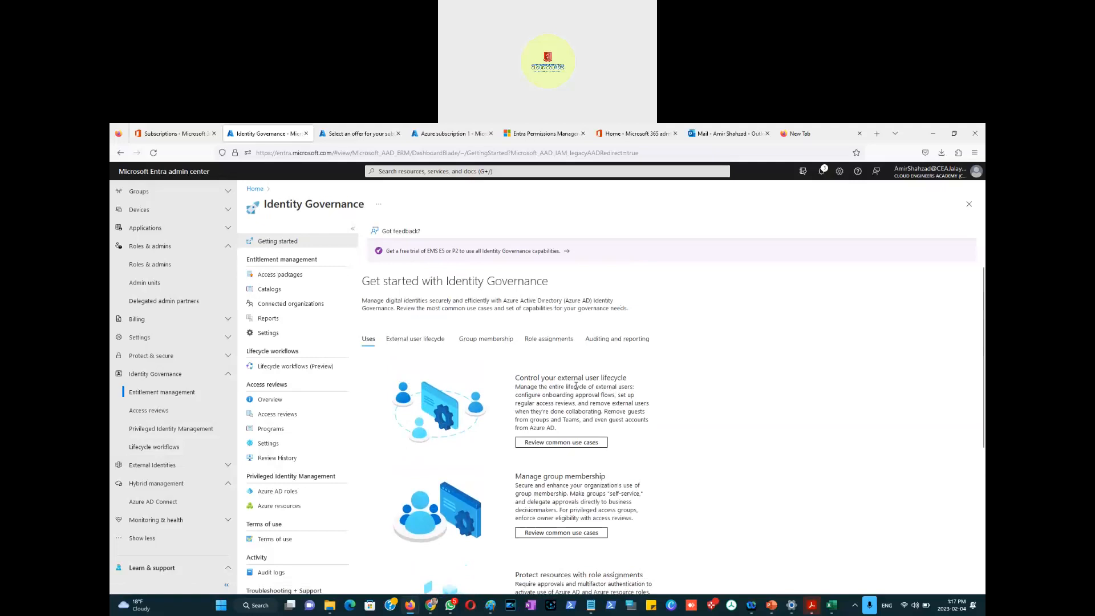
left_click_drag(549, 377, 627, 379)
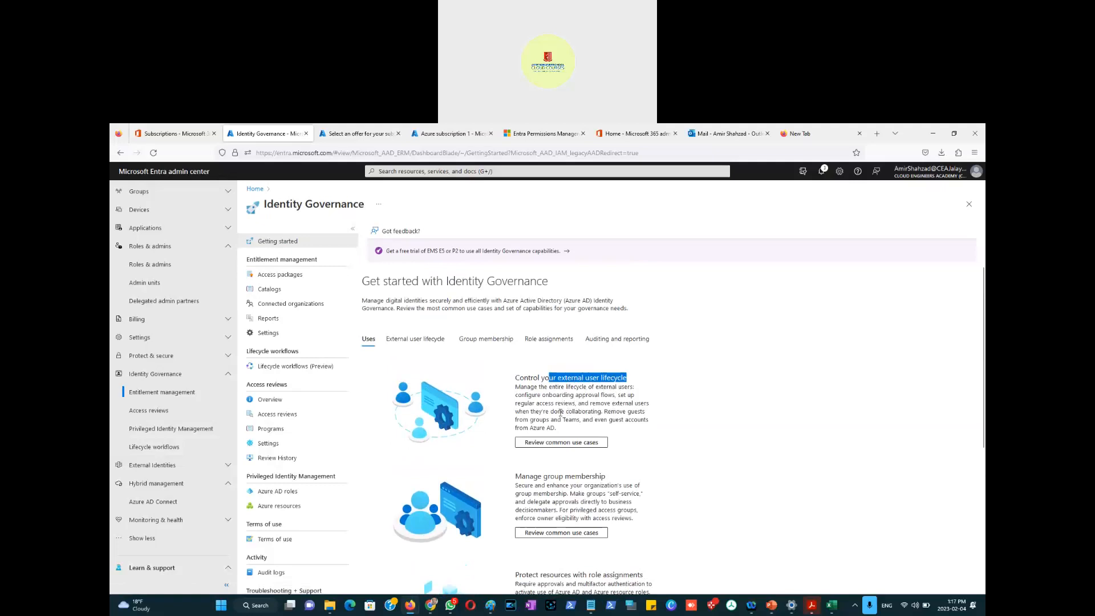
scroll(560, 412, "down", 3)
left_click_drag(533, 383, 586, 383)
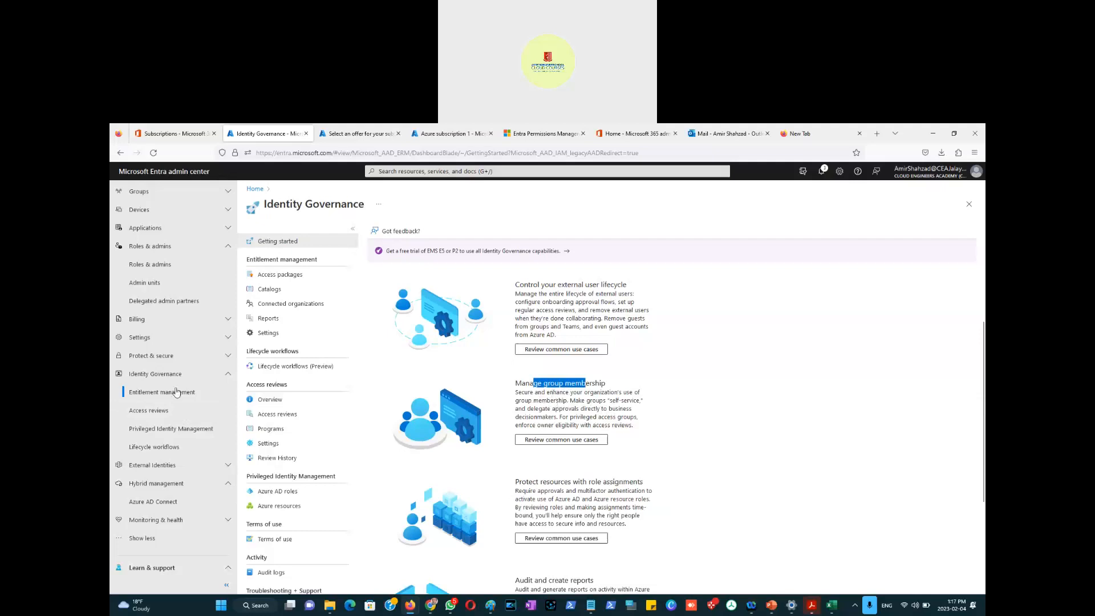
Step: Open the Azure AD roles quick start in Privileged Identity Management and highlight the words describing it as a Premium feature
left_click(156, 435)
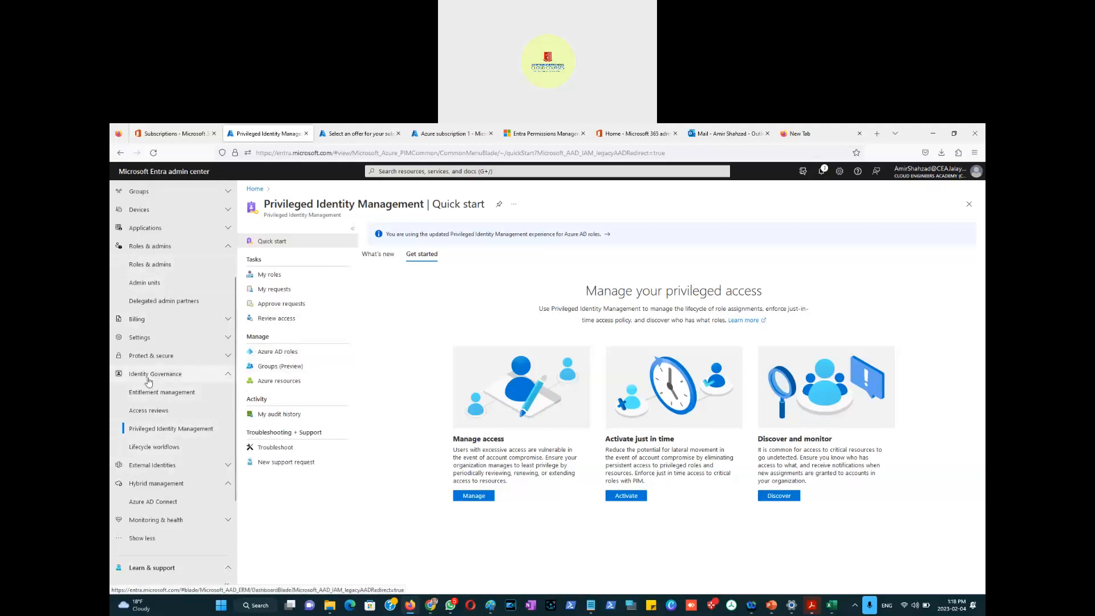
left_click(277, 353)
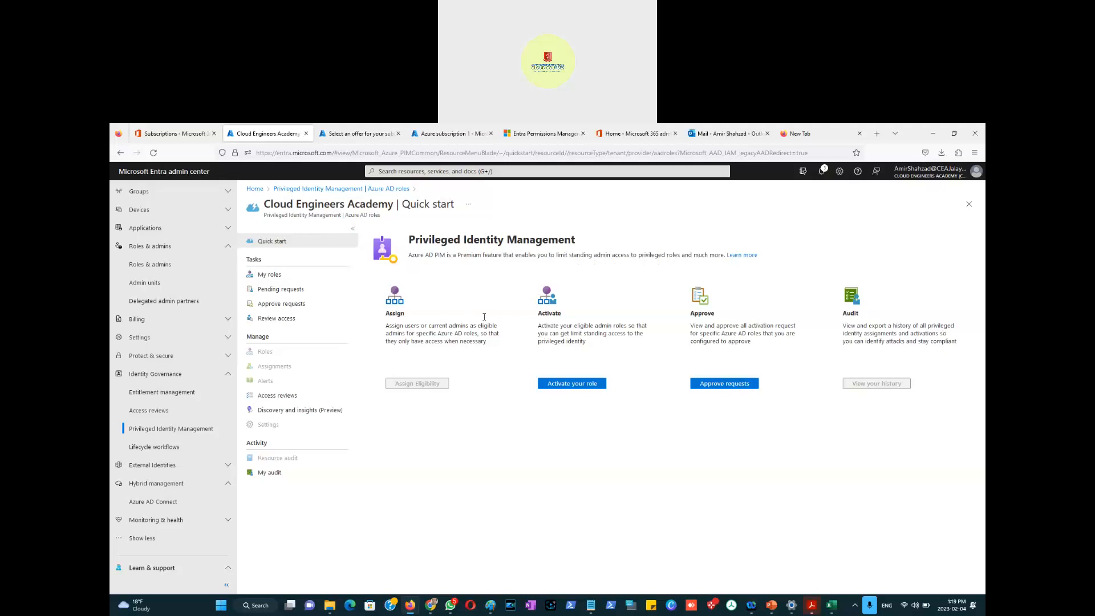
left_click_drag(458, 255, 499, 256)
key("alt+Tab")
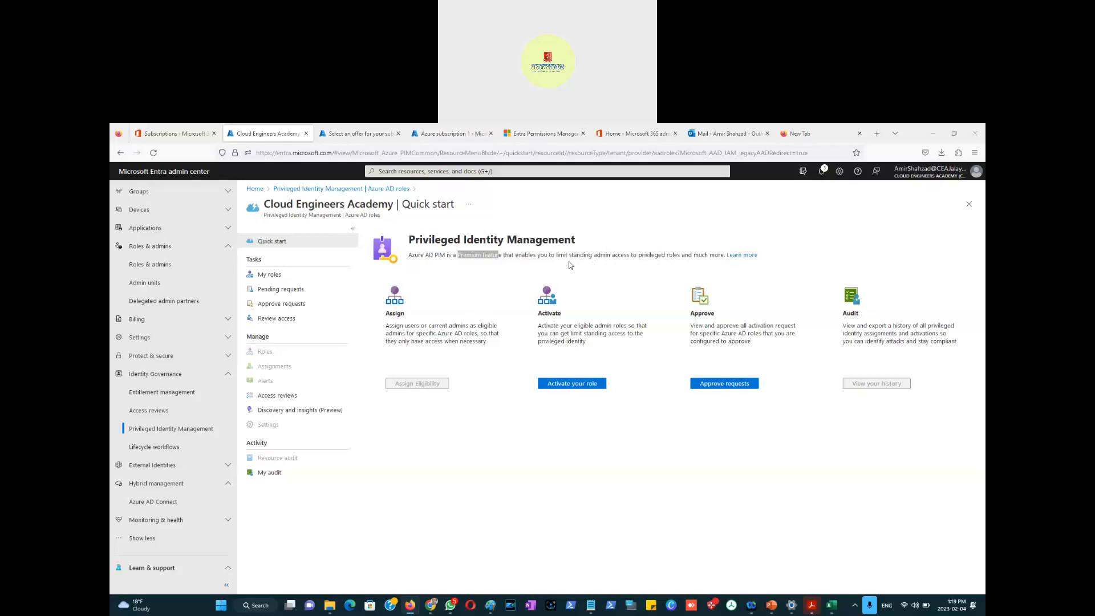
Step: Switch to the Microsoft Learn Azure AD features page, review the editions comparison table, and highlight Premium P2 in the table header and editions paragraph
key("alt+Tab")
key("alt+Tab")
key("alt+Tab")
key("alt+Tab")
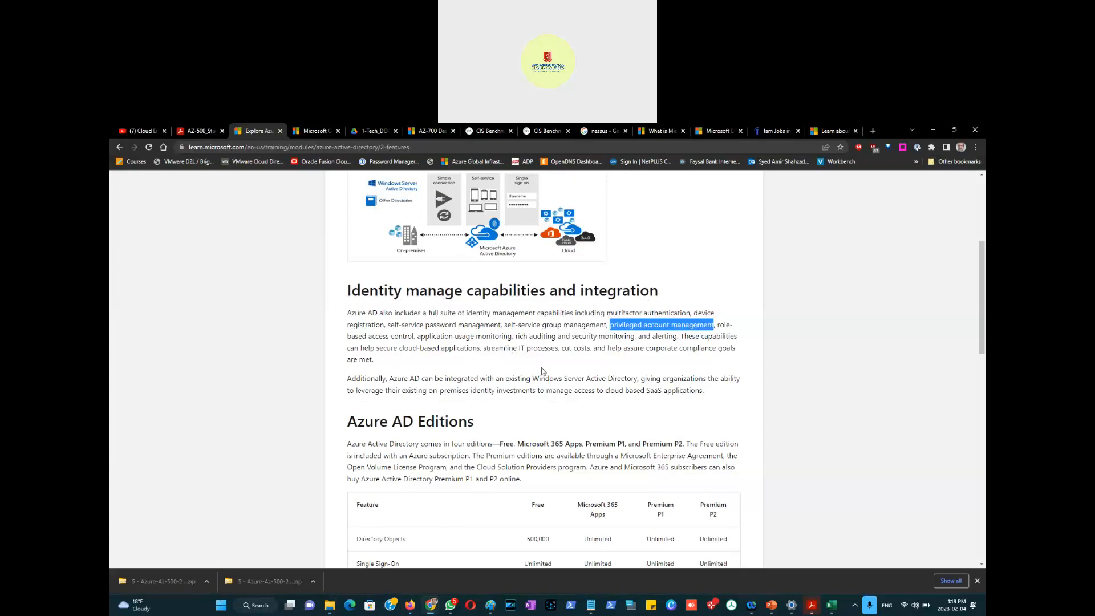
scroll(543, 377, "down", 2)
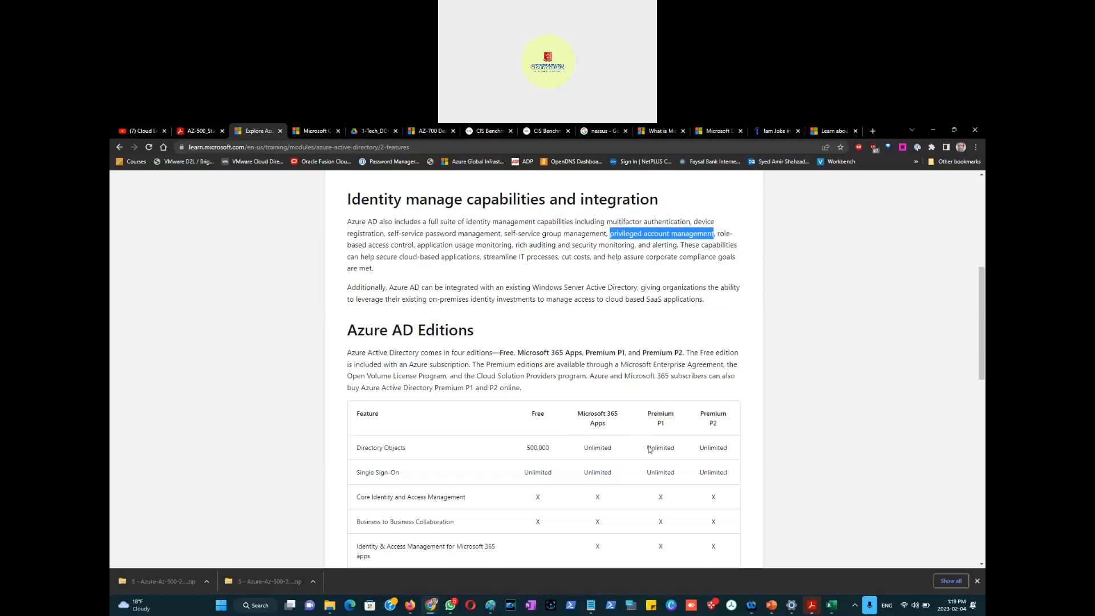
left_click_drag(701, 415, 723, 432)
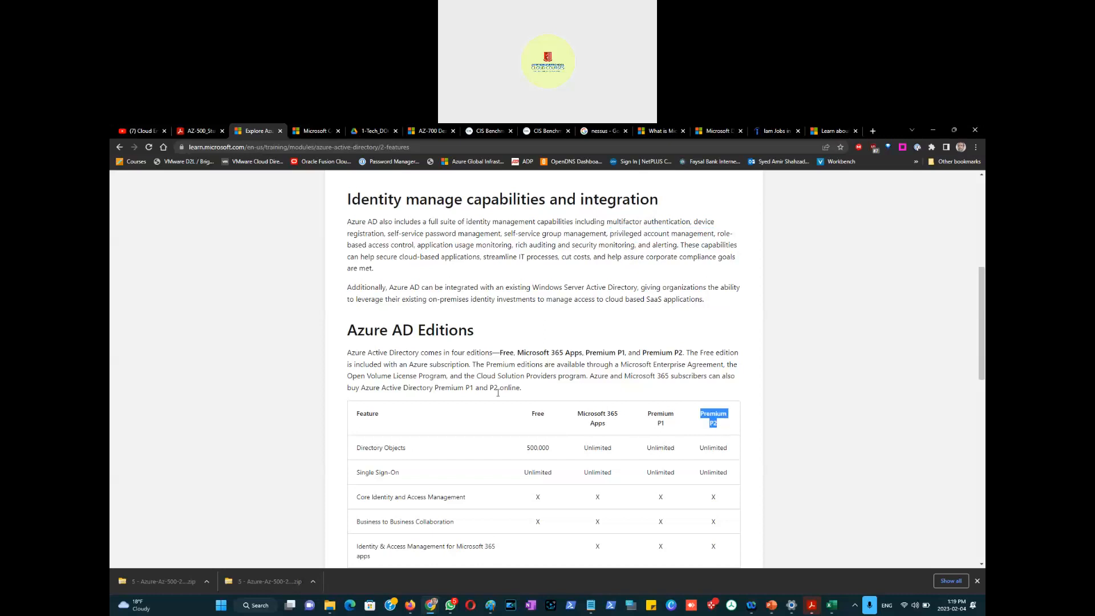
scroll(570, 412, "down", 2)
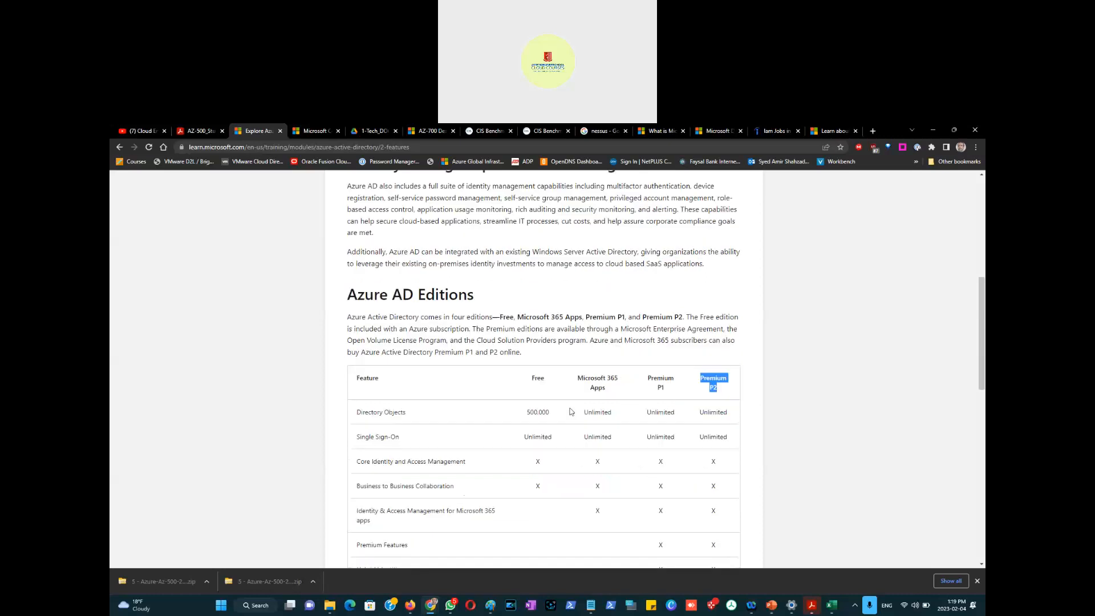
scroll(570, 412, "down", 1)
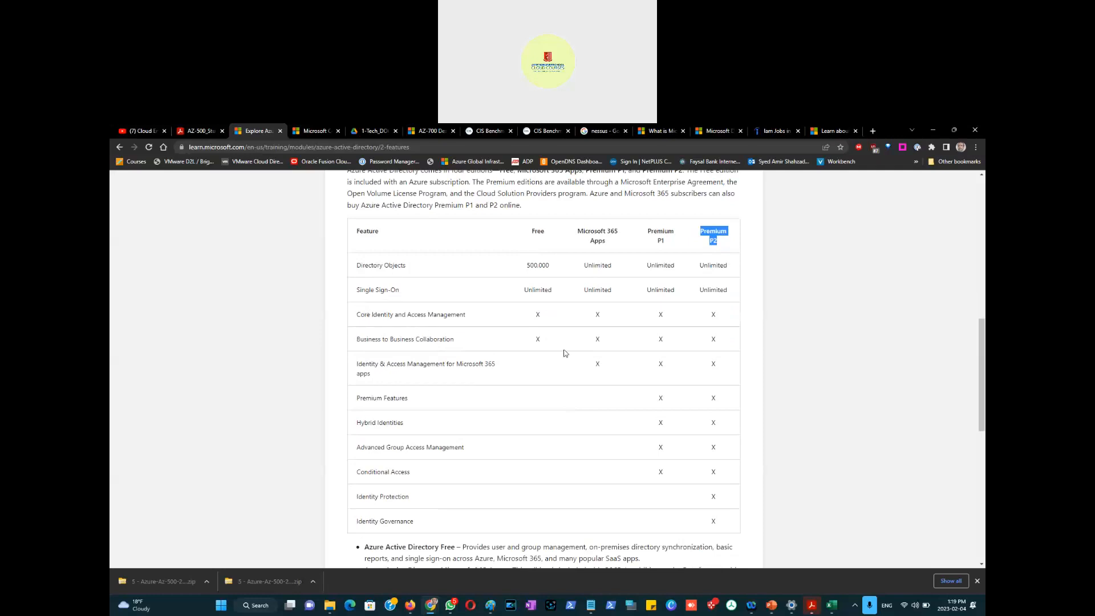
scroll(565, 353, "up", 2)
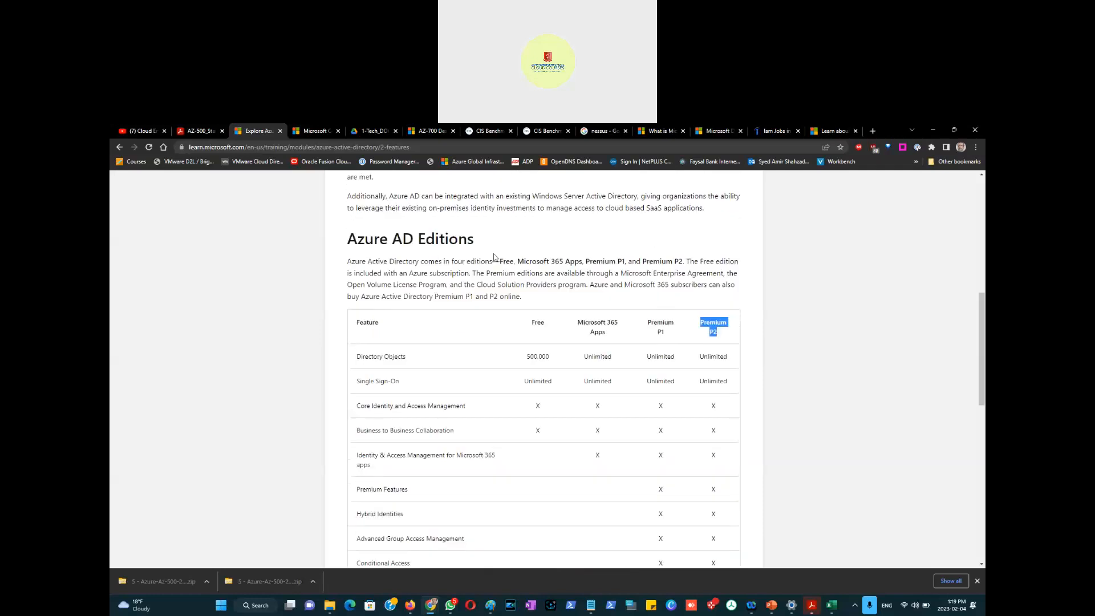
left_click_drag(644, 261, 686, 262)
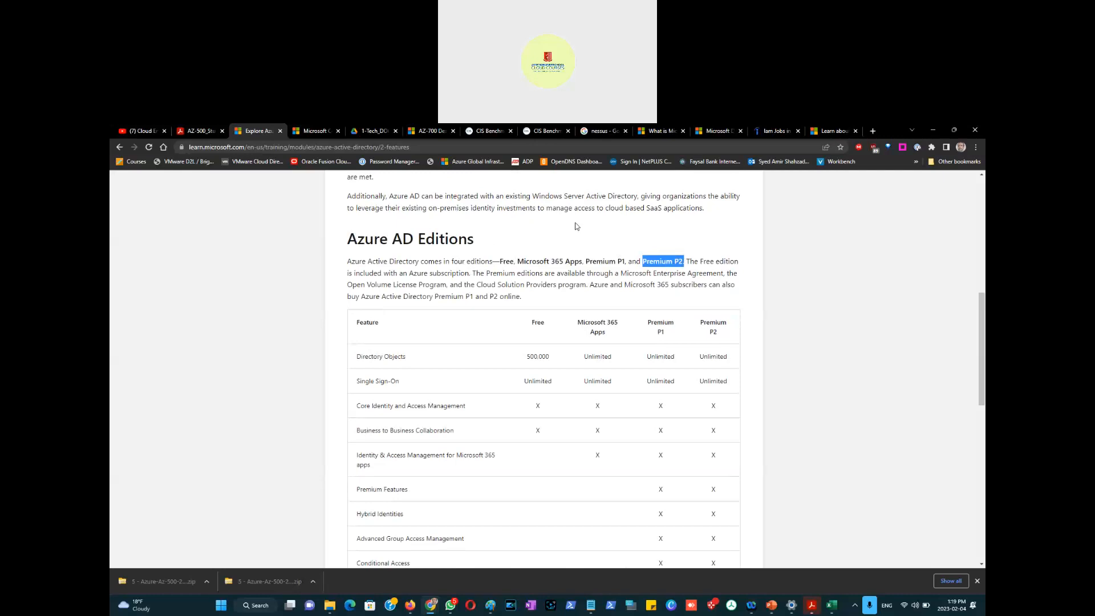
Step: Switch to the PowerPoint PIM slide and add a final bullet reading "PIM is enabled when we ENABLE Azure Active Directory PREMIUM 2"
left_click(772, 606)
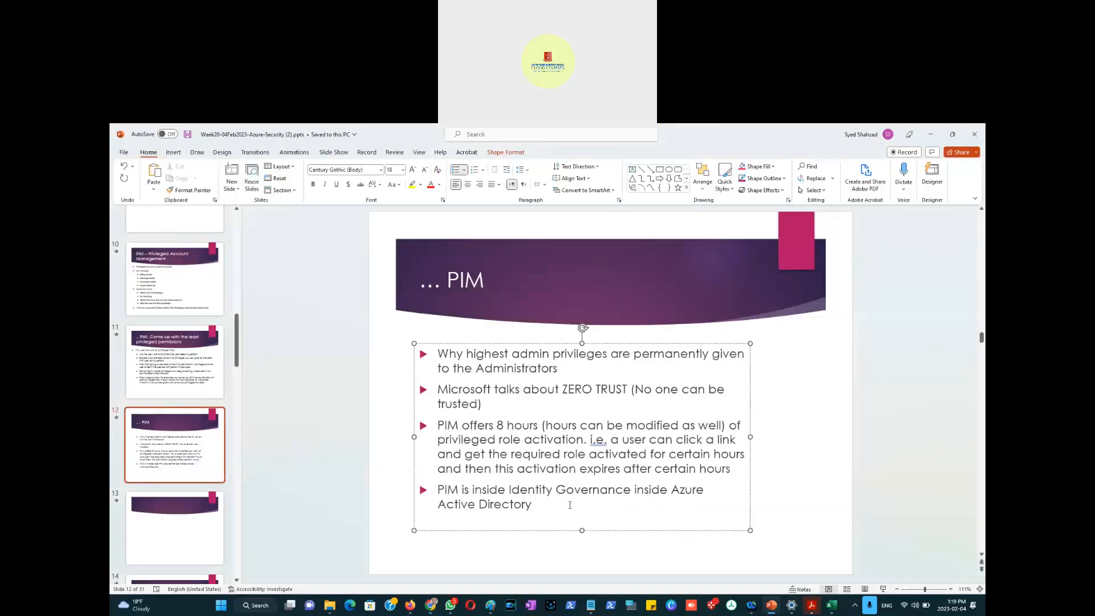
key("Return")
type("P")
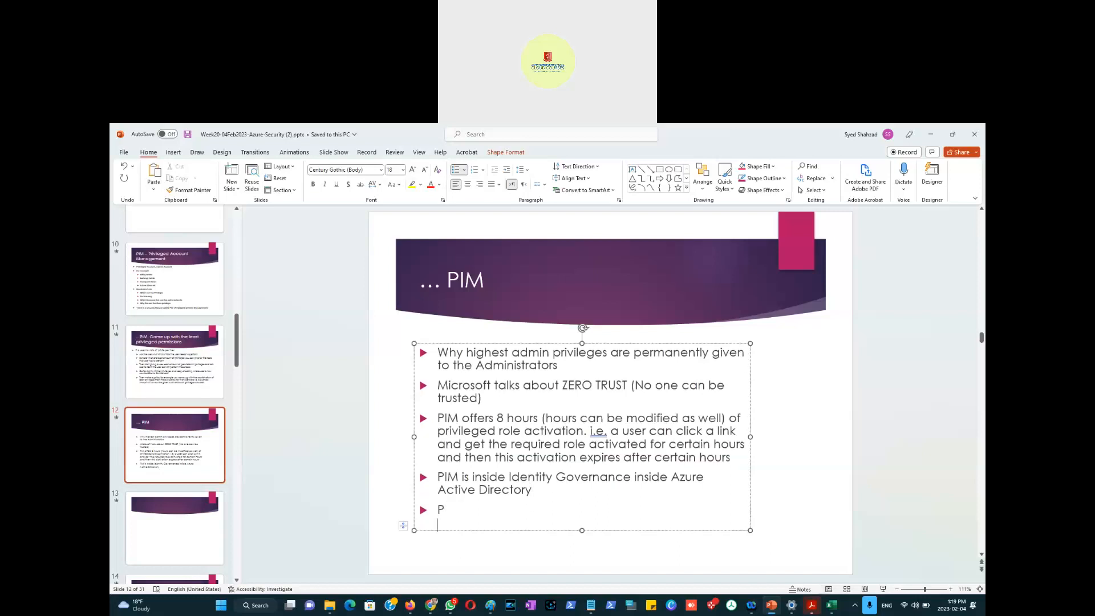
type("IM is enabled when we ")
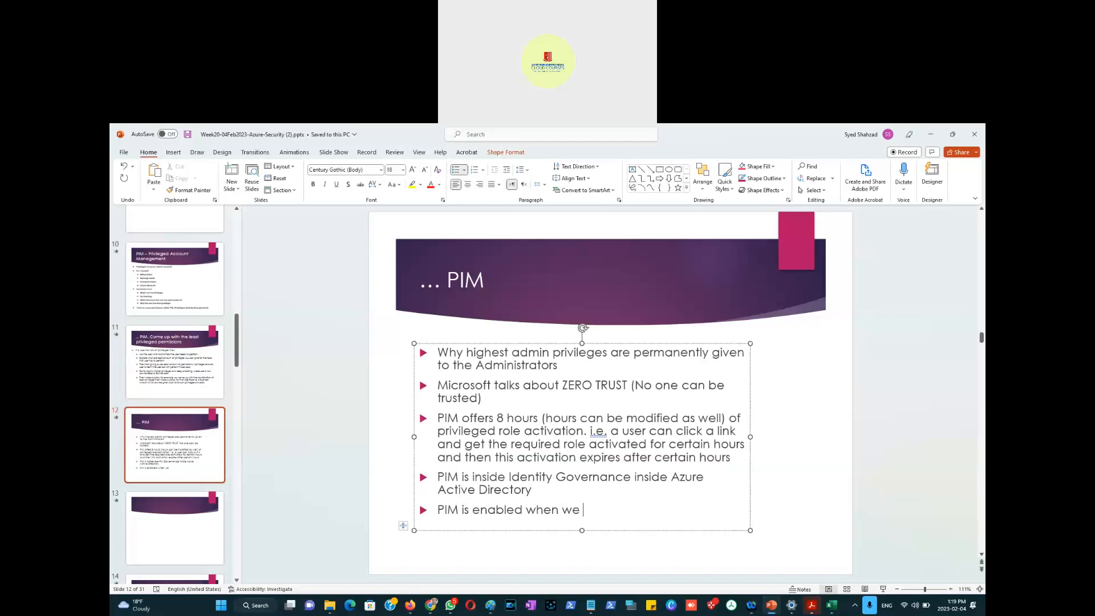
type("ENABLE Azure Active Directory ")
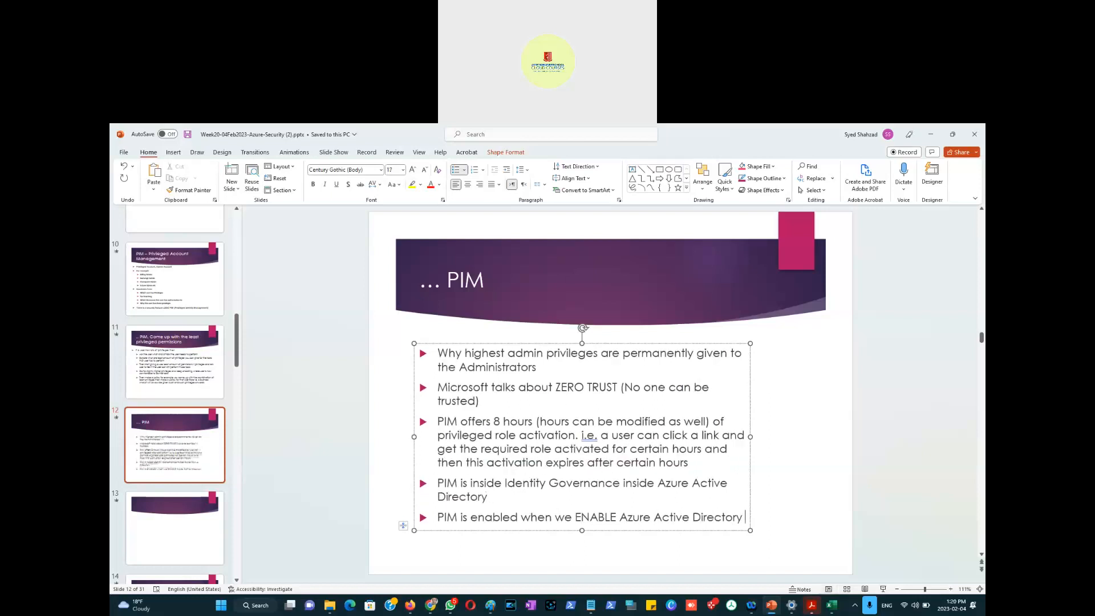
type("PREMIUM 2")
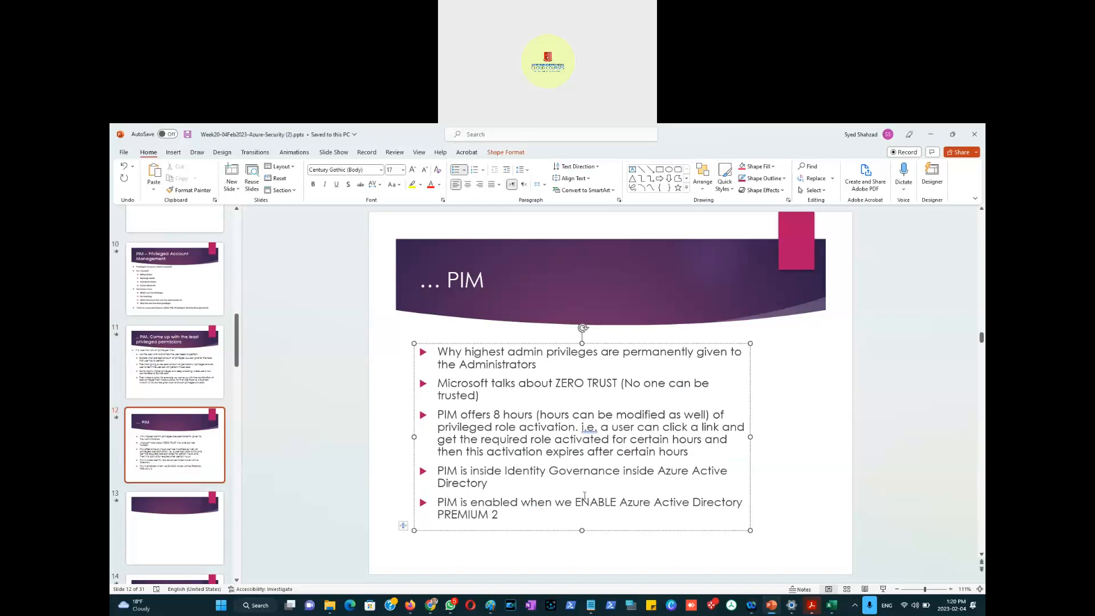
Step: Return to the Azure AD Editions section in the browser, highlight the programs offering the Premium editions, and review the feature comparison table
key("alt+Tab")
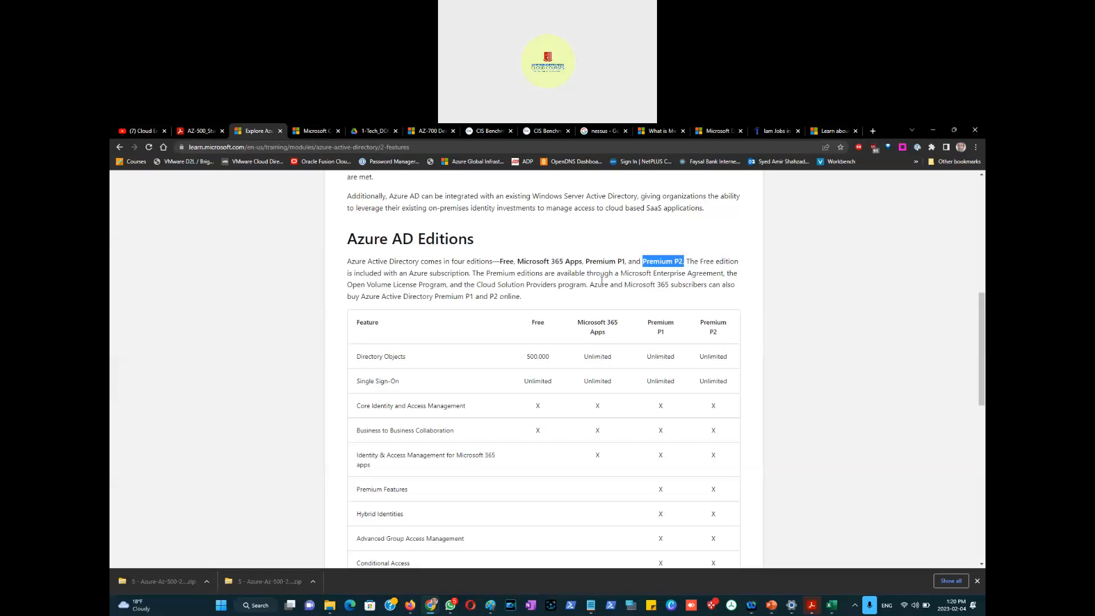
left_click_drag(722, 274, 615, 276)
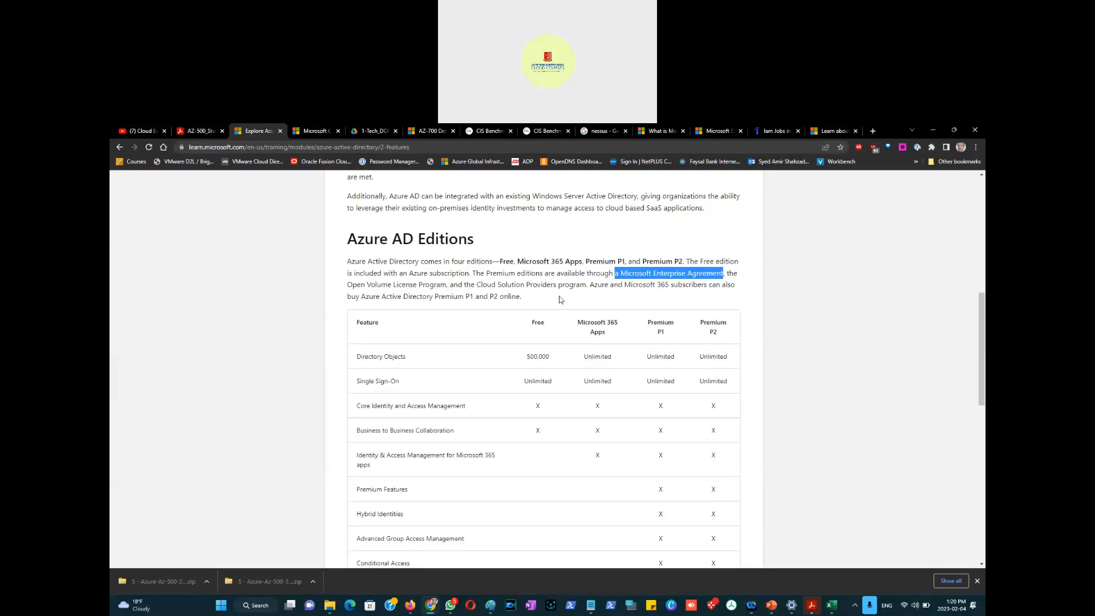
left_click(621, 273)
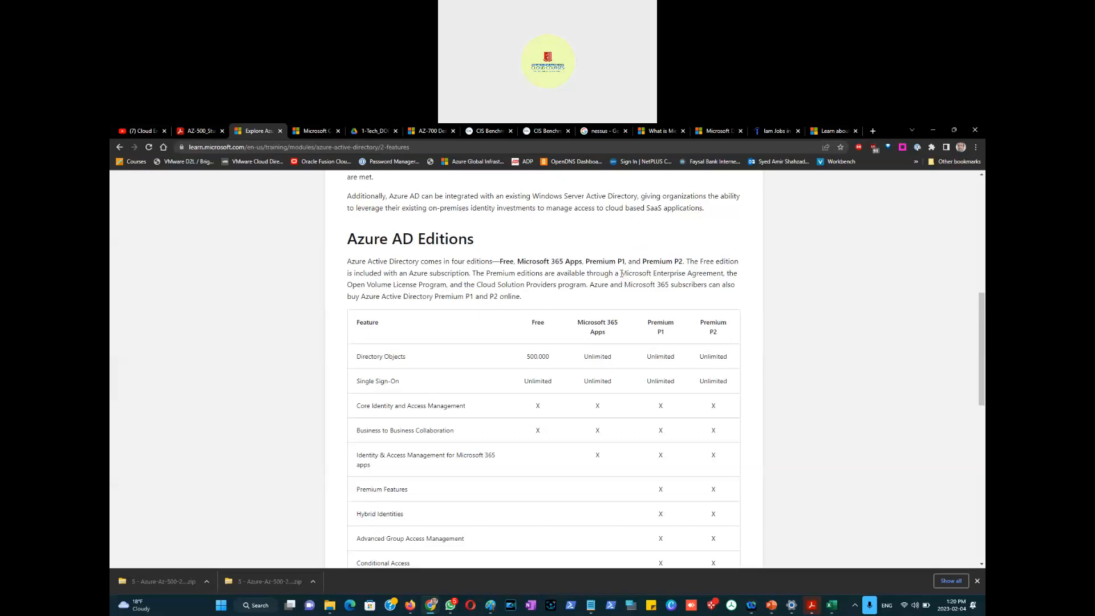
left_click_drag(620, 273, 589, 286)
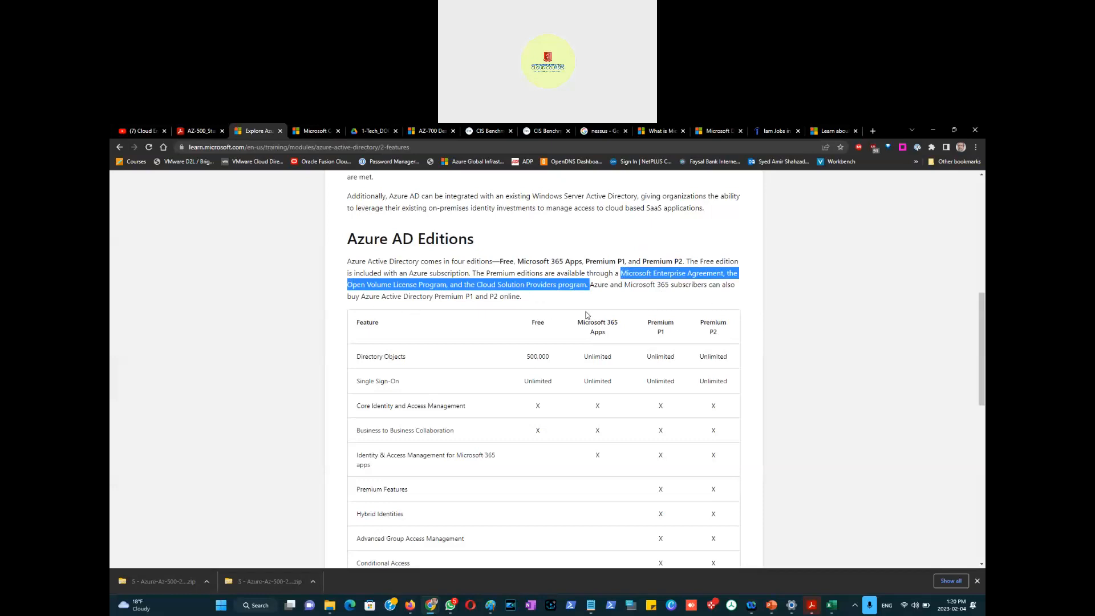
scroll(717, 329, "down", 1)
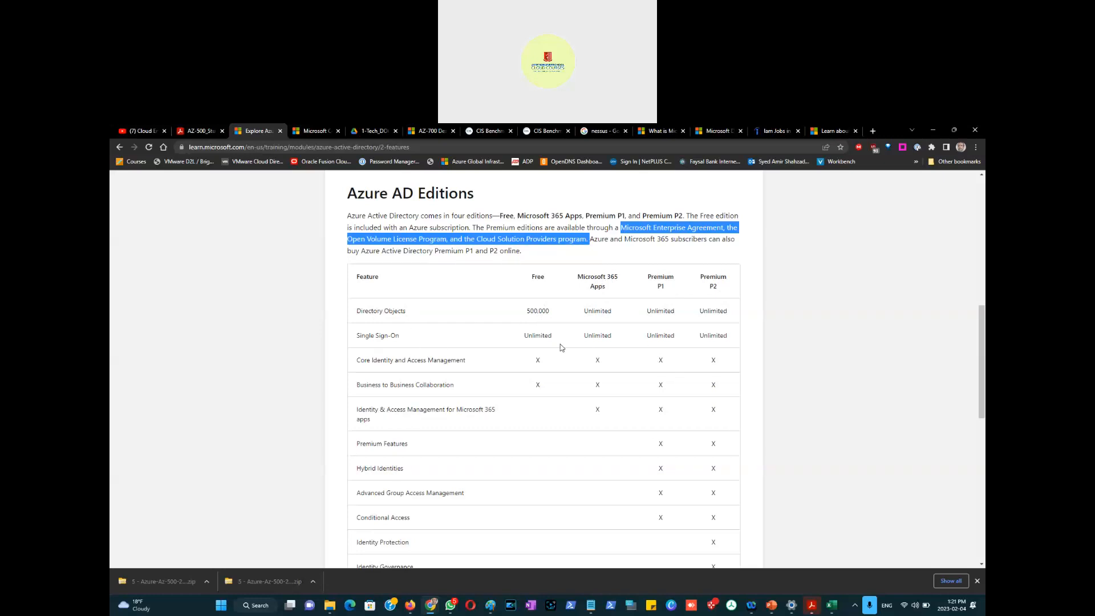
scroll(719, 350, "down", 2)
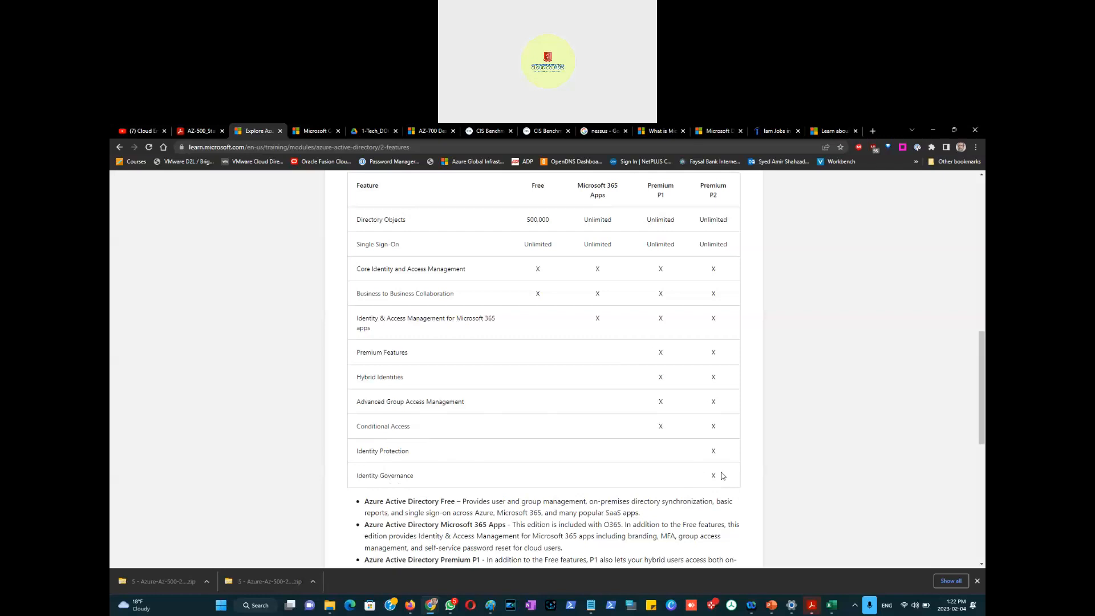
Step: Copy the four Azure Active Directory edition descriptions below the comparison table and paste them into the body of empty PowerPoint slide 13
scroll(723, 476, "up", 3)
scroll(722, 473, "down", 3)
scroll(685, 459, "down", 2)
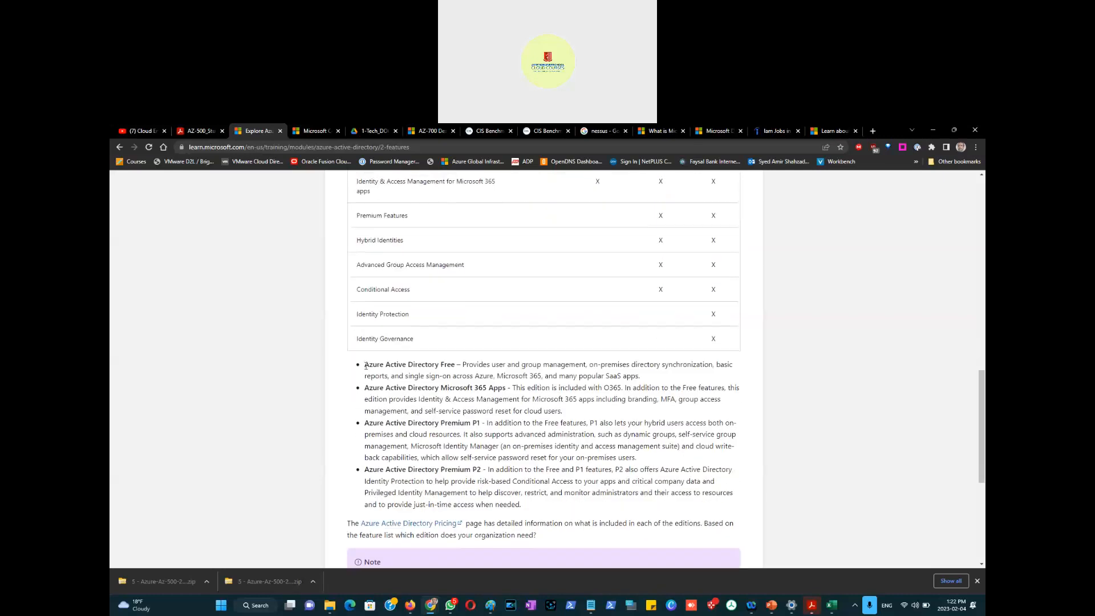
scroll(366, 366, "up", 3)
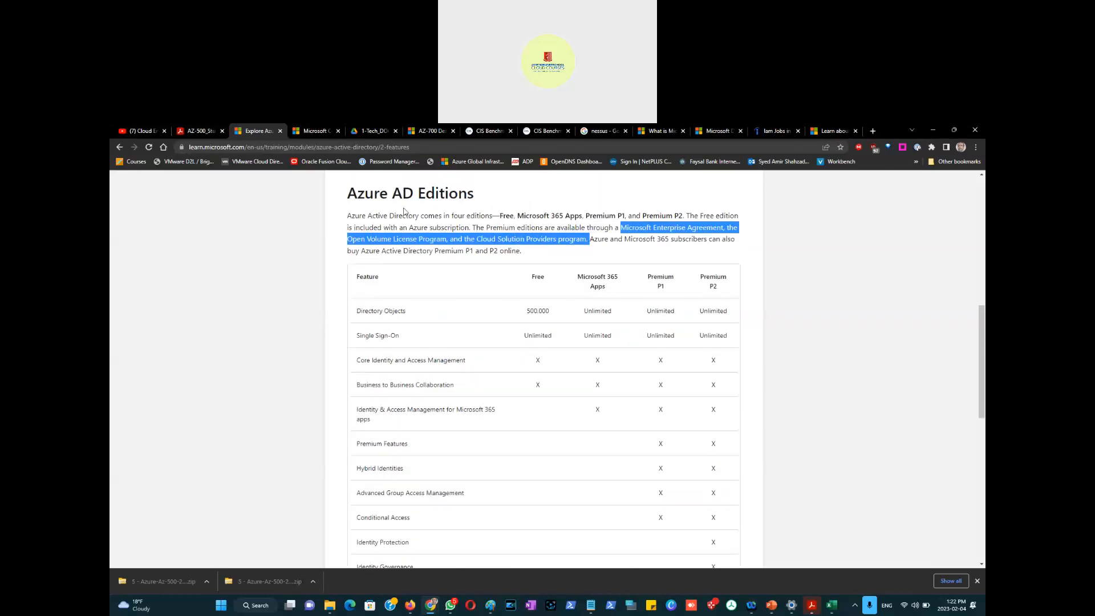
scroll(432, 341, "down", 2)
scroll(400, 397, "down", 2)
left_click_drag(366, 364, 592, 505)
key("ctrl+c")
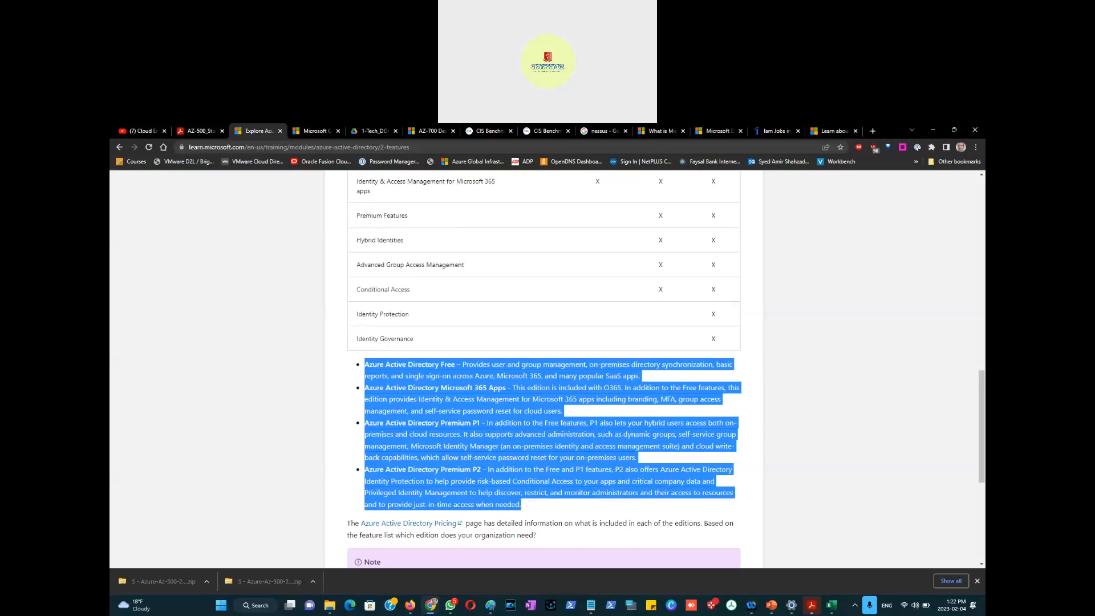
left_click(775, 612)
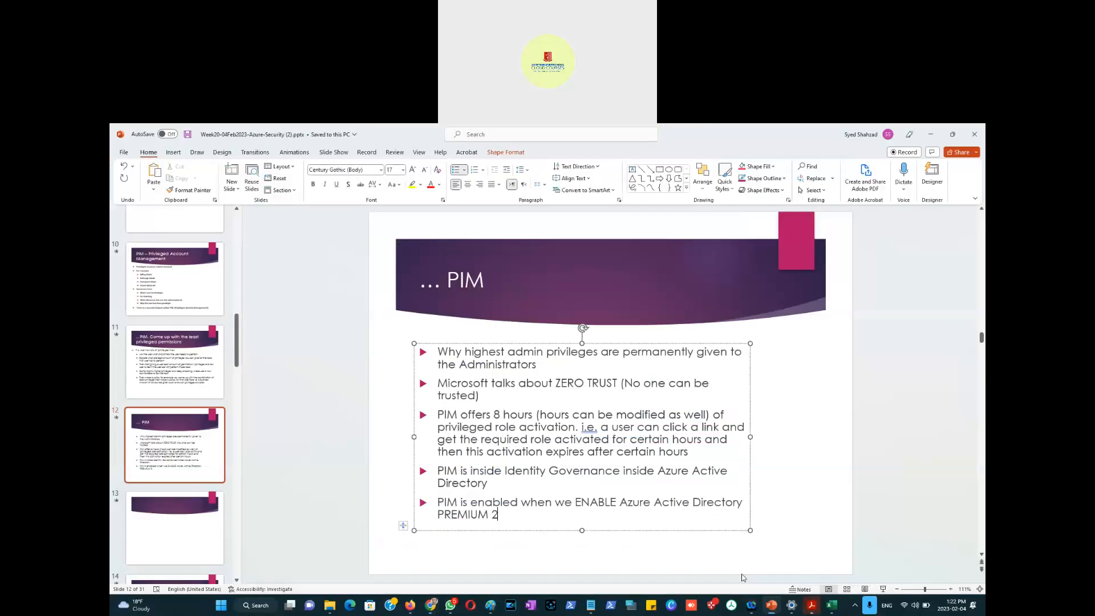
left_click(201, 527)
left_click(457, 374)
key("ctrl+v")
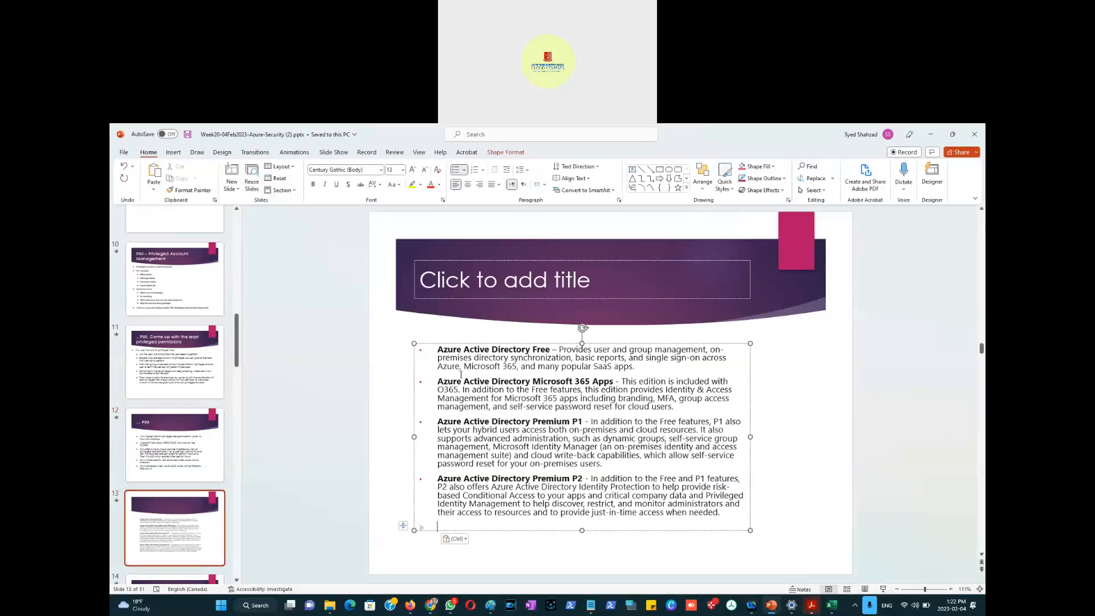
Step: Enlarge the text box with the edition descriptions and title the slide "Azure AD Editions"
left_click_drag(394, 333, 391, 329)
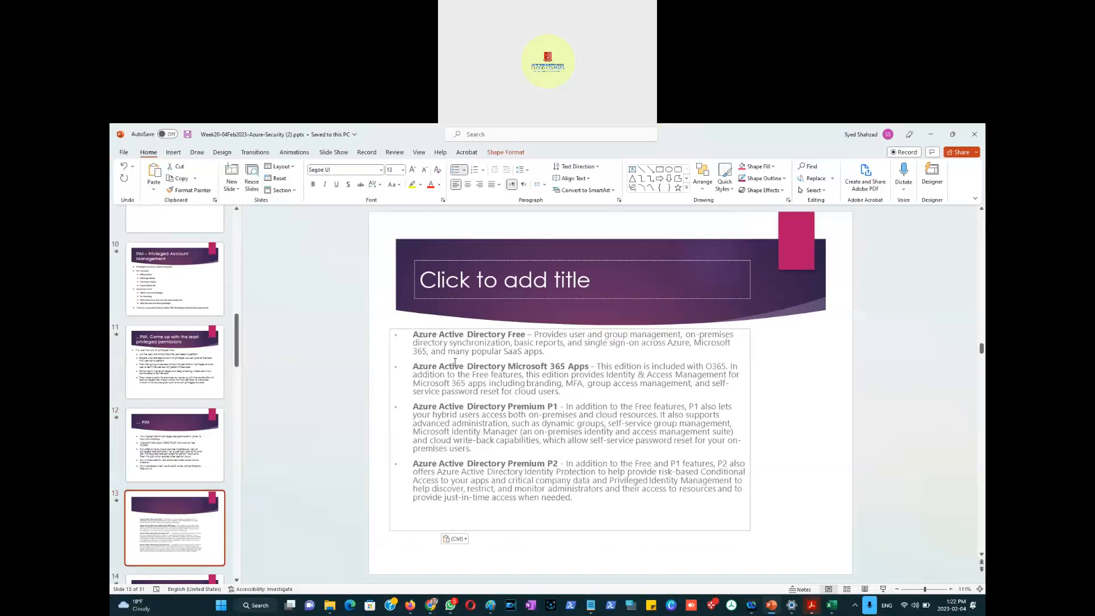
left_click_drag(752, 530, 830, 551)
left_click(477, 279)
type("A")
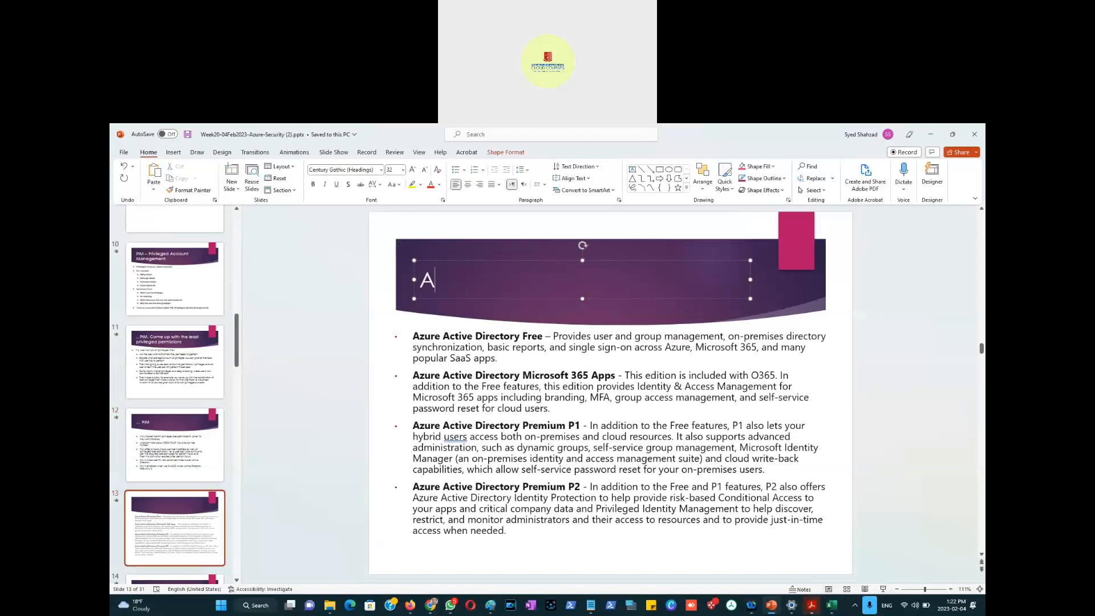
type("zure AD Editions")
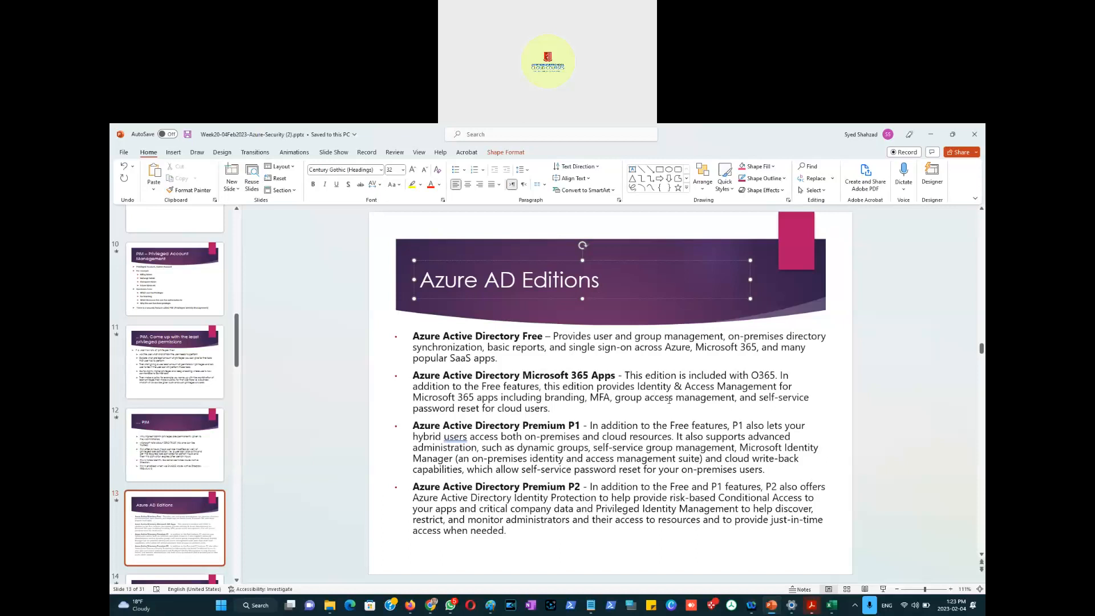
Step: Revisit the editions table, switch to the Entra admin center, and select the Cloud Engineers Academy tenant in Billing's linked subscriptions
key("alt+Tab")
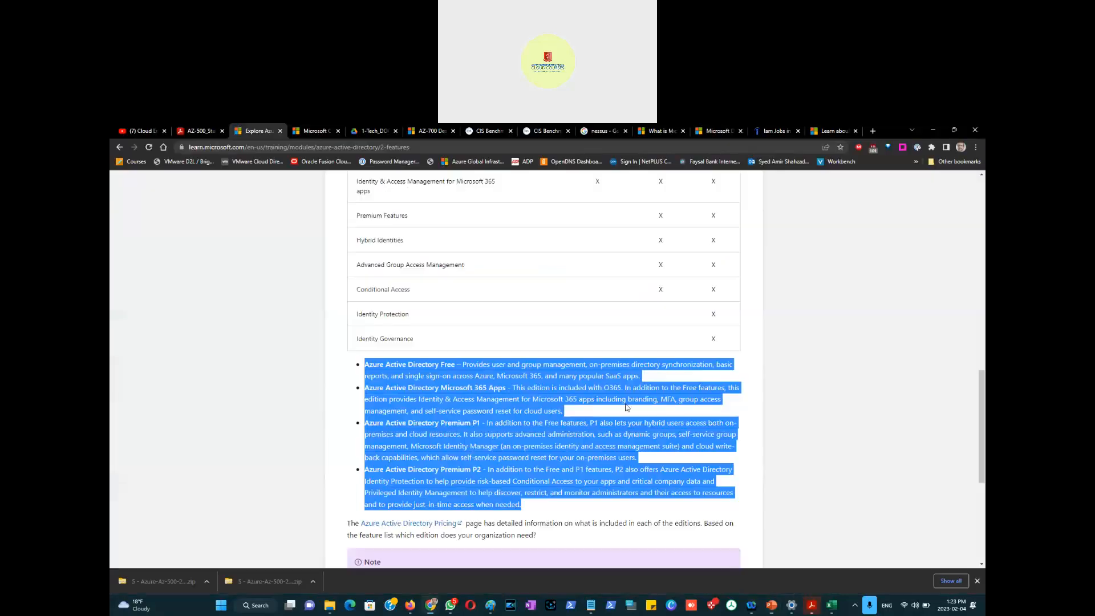
scroll(444, 332, "up", 2)
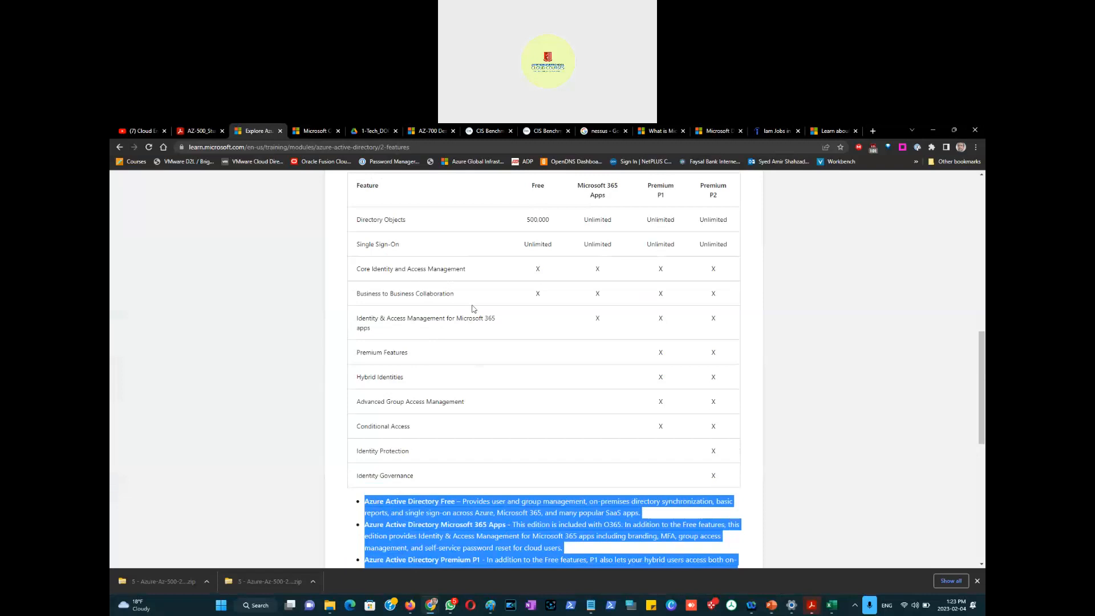
key("alt+Tab")
key("alt+Tab")
key("alt+Tab")
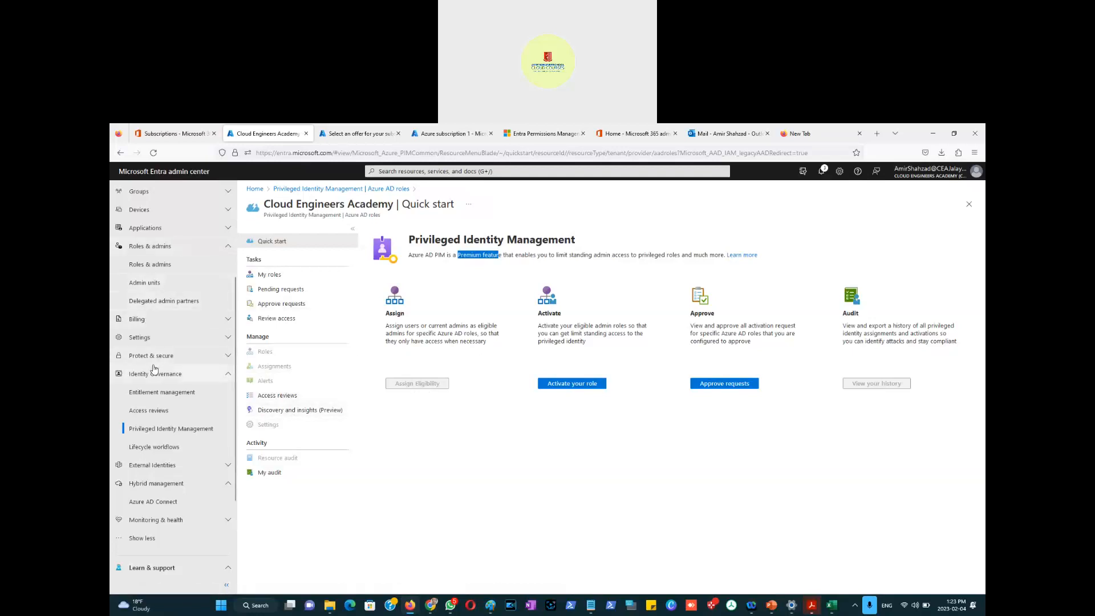
scroll(154, 369, "up", 3)
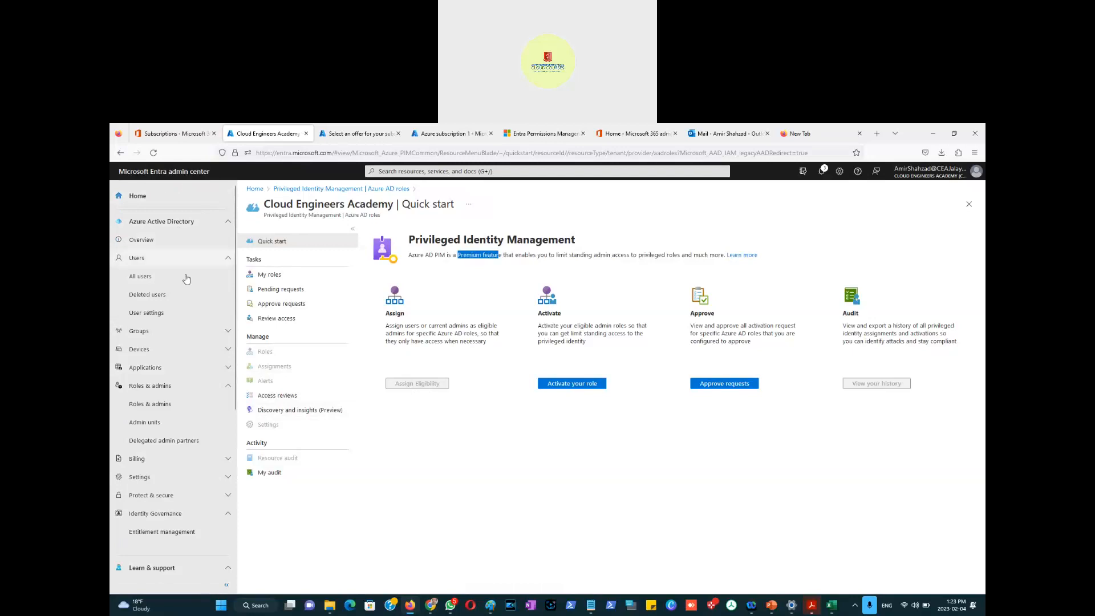
scroll(177, 386, "down", 3)
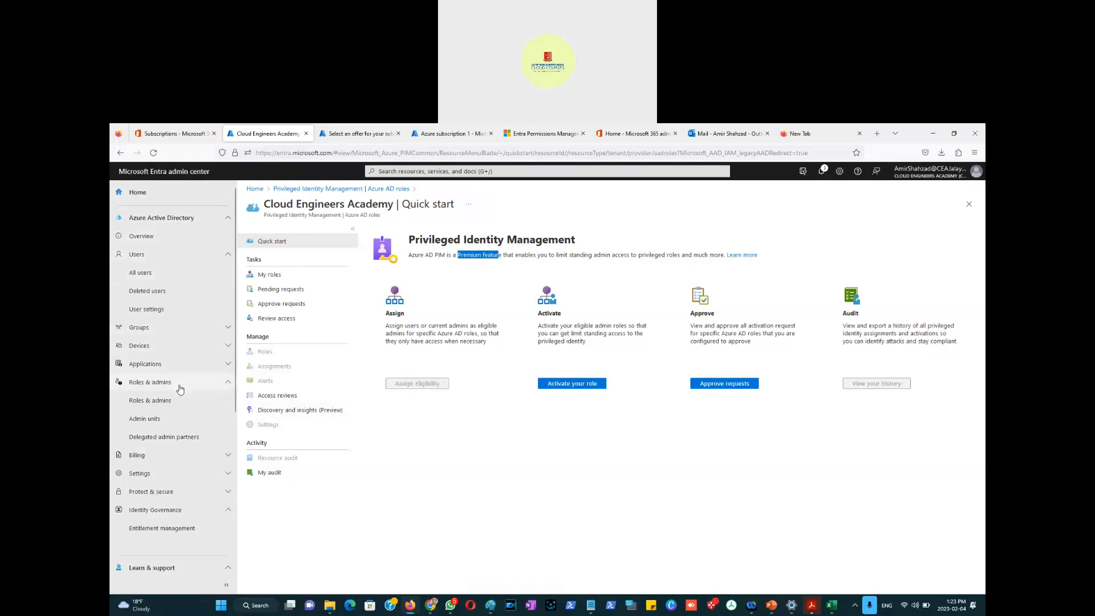
left_click(152, 366)
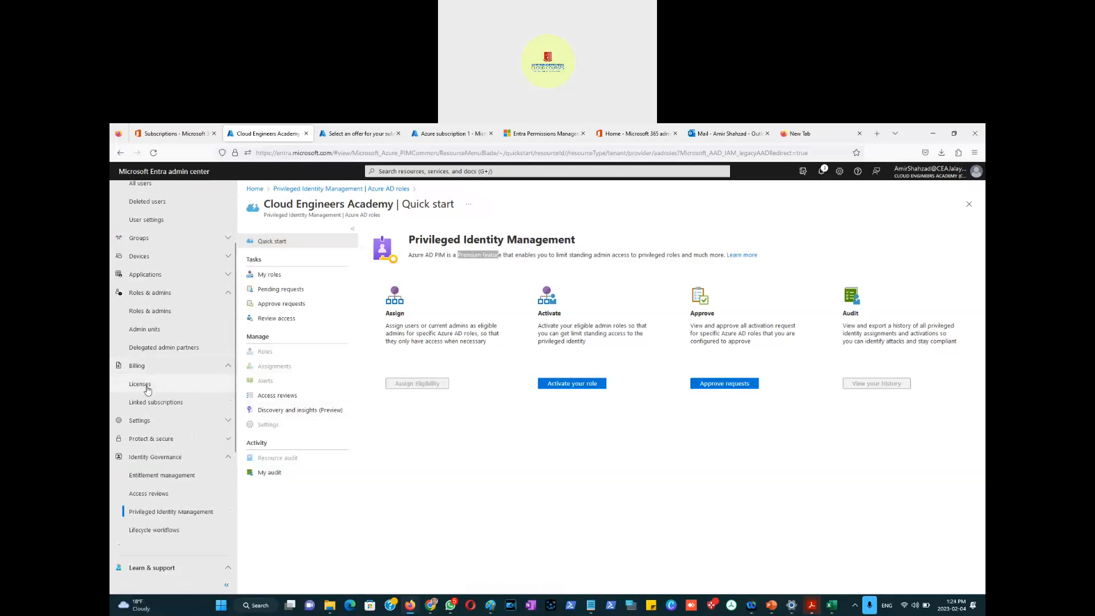
left_click(150, 406)
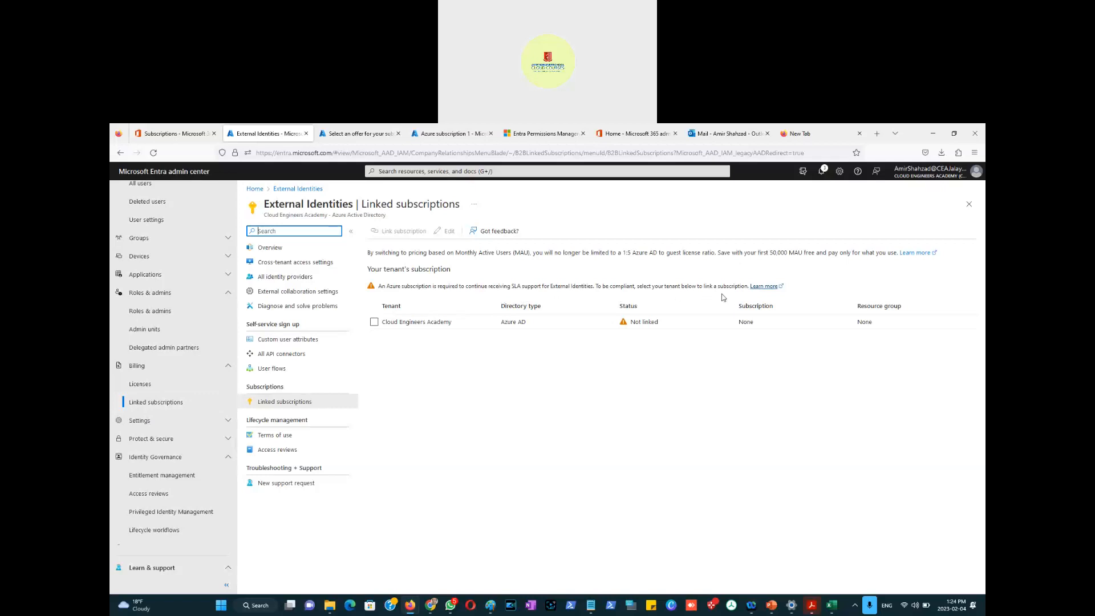
left_click(376, 326)
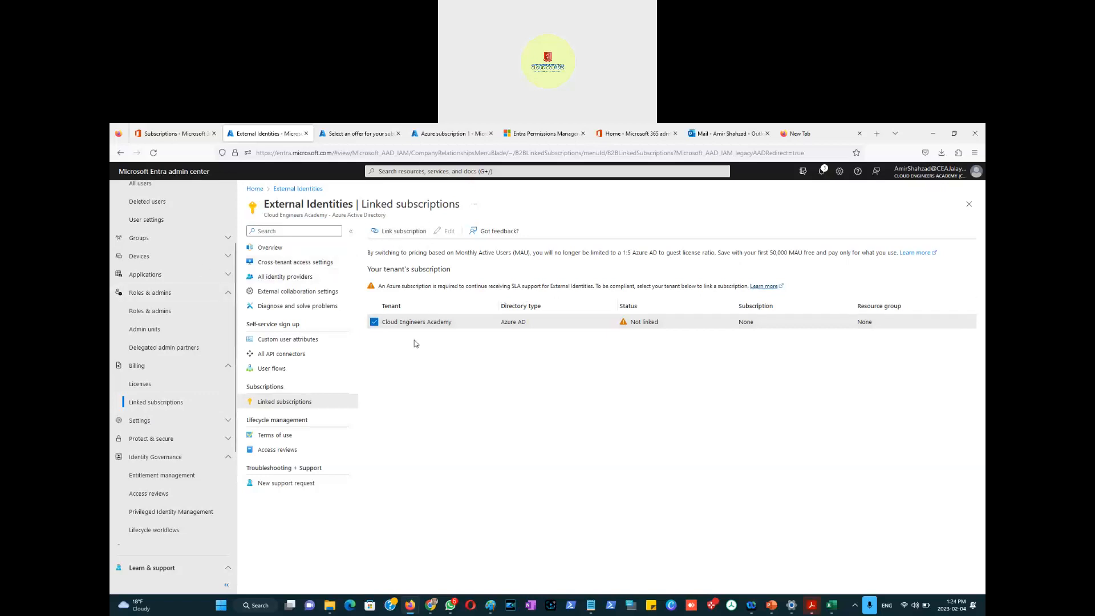
Step: Open the tenant's Licenses and review its licensed features and all products
left_click(143, 388)
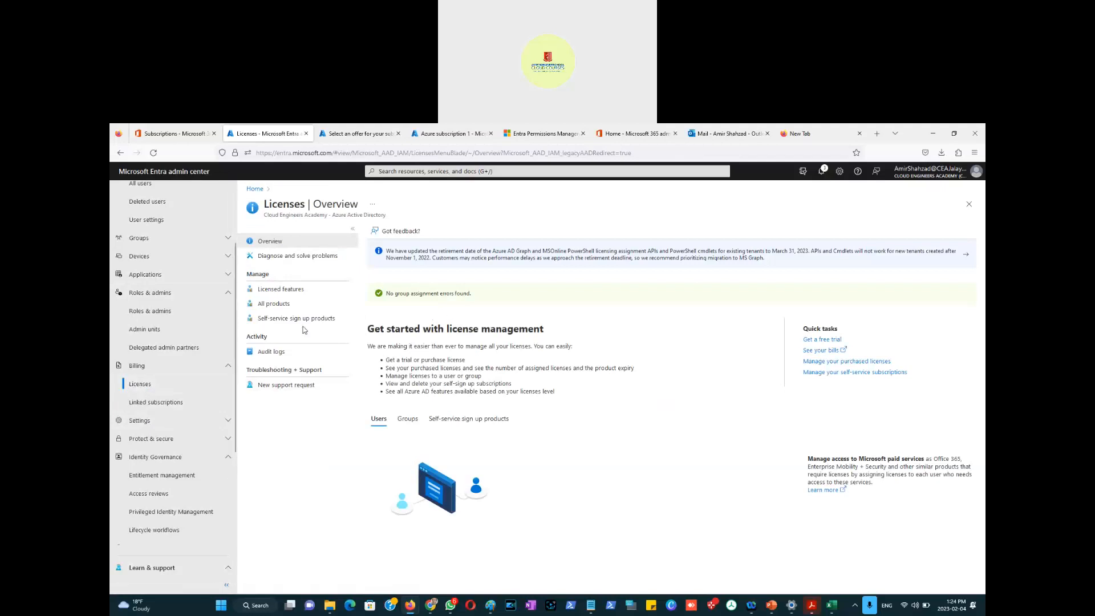
left_click(284, 291)
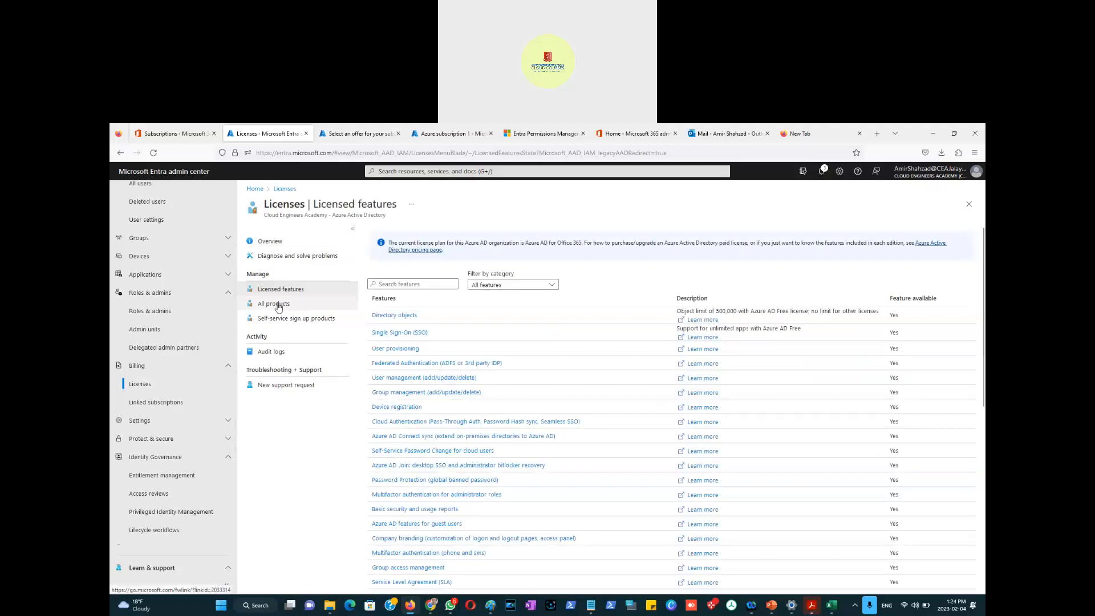
left_click(279, 306)
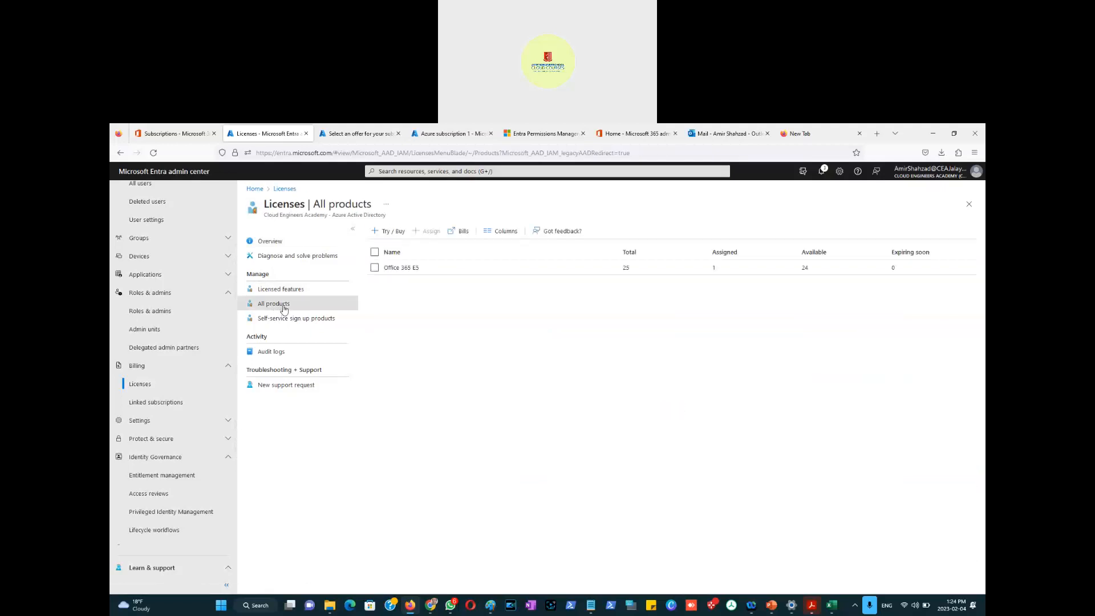
Step: Start trying a new license product, highlight Premium P2 in its description, and activate the Enterprise Mobility + Security E5 free trial
left_click(382, 235)
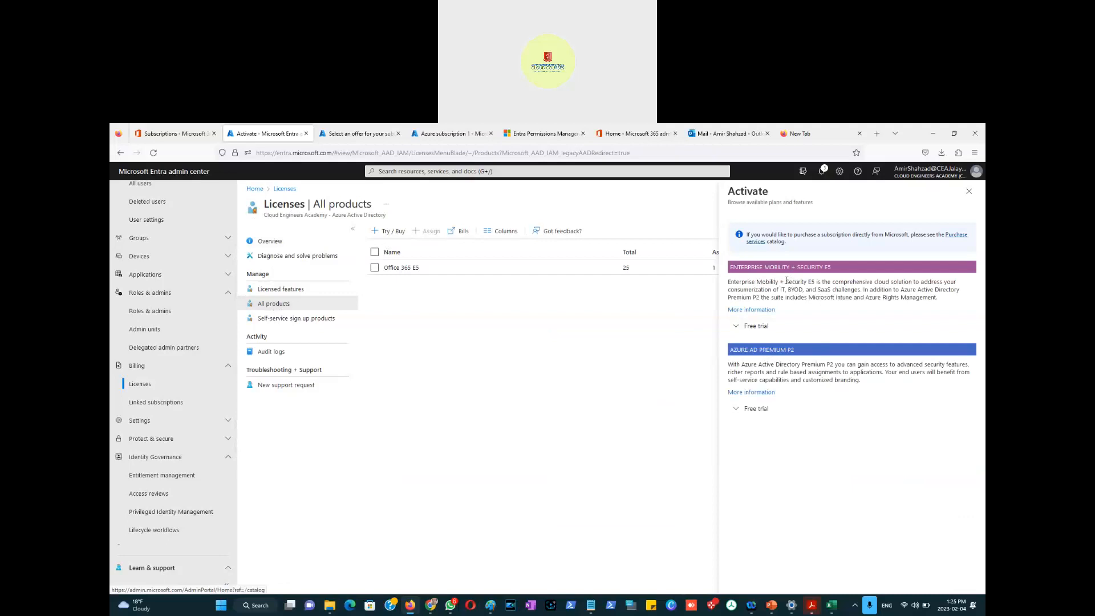
left_click_drag(759, 297, 728, 299)
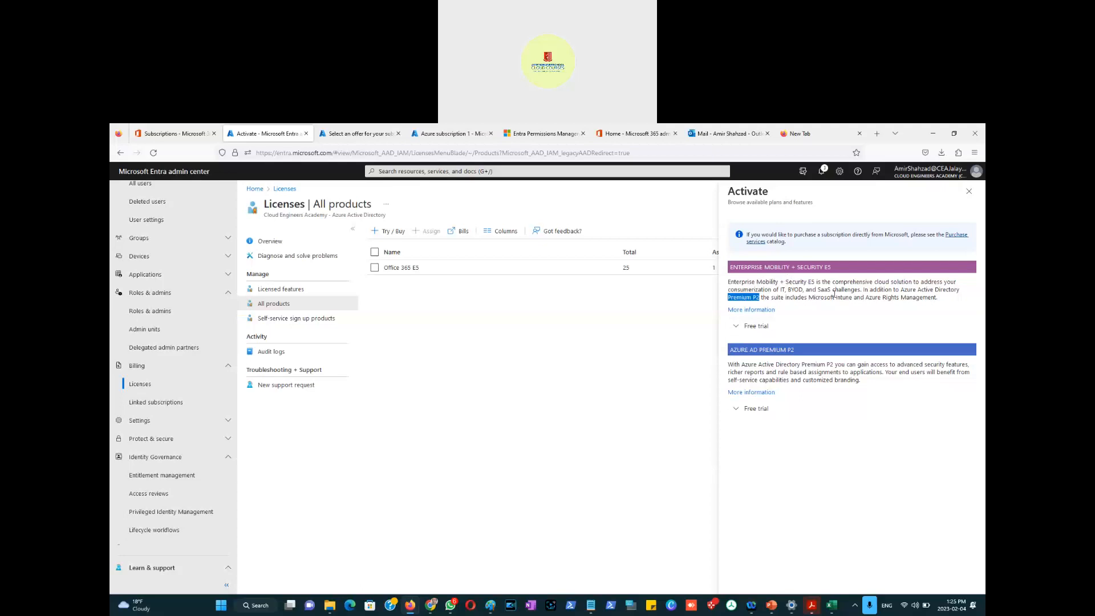
left_click(736, 329)
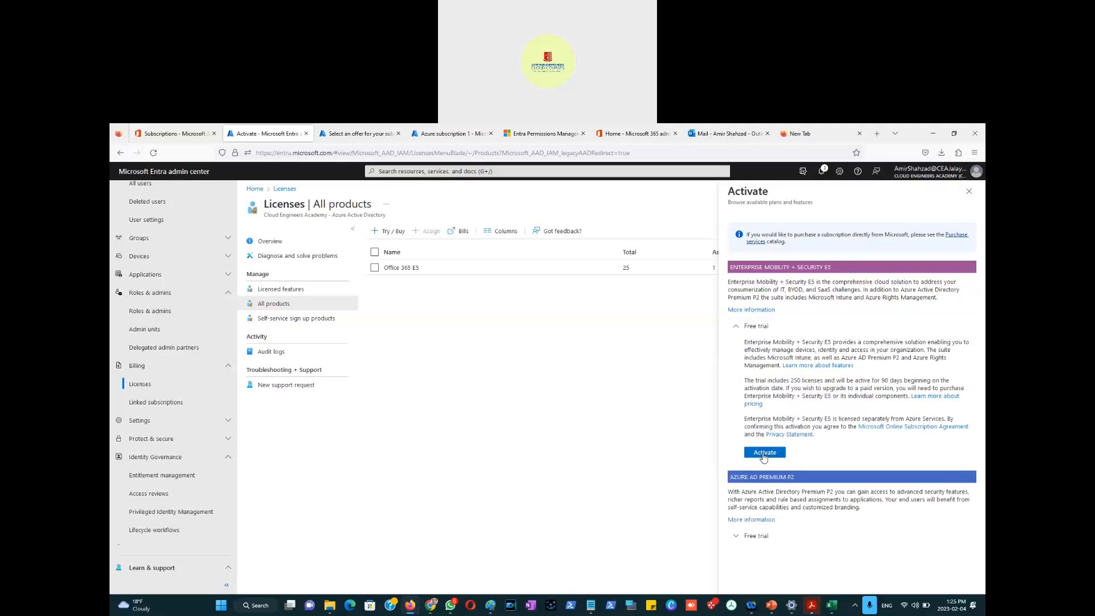
left_click_drag(762, 299, 728, 297)
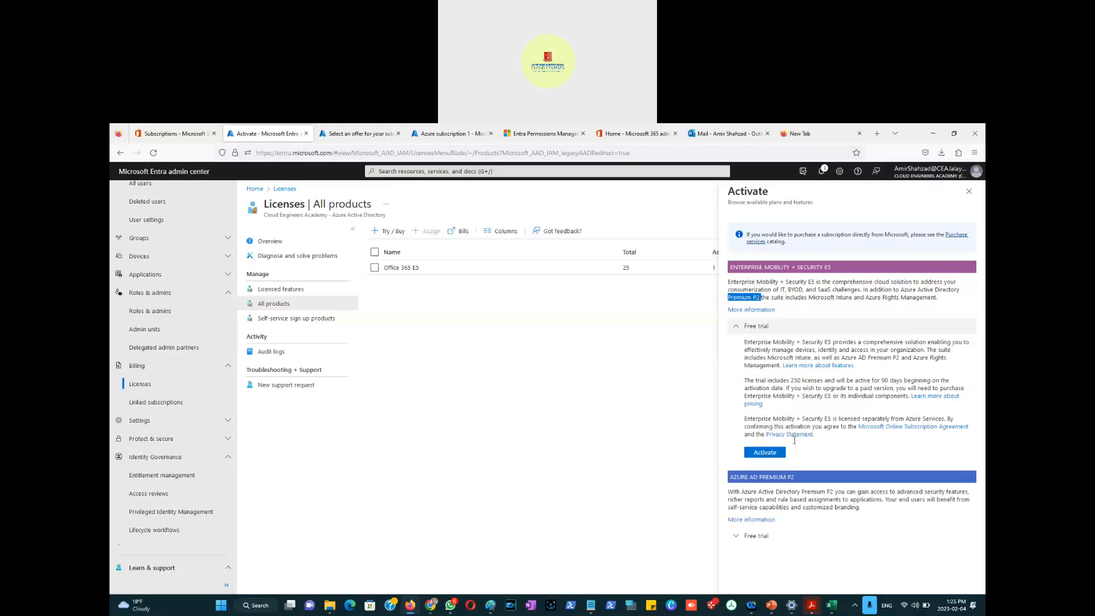
left_click(763, 455)
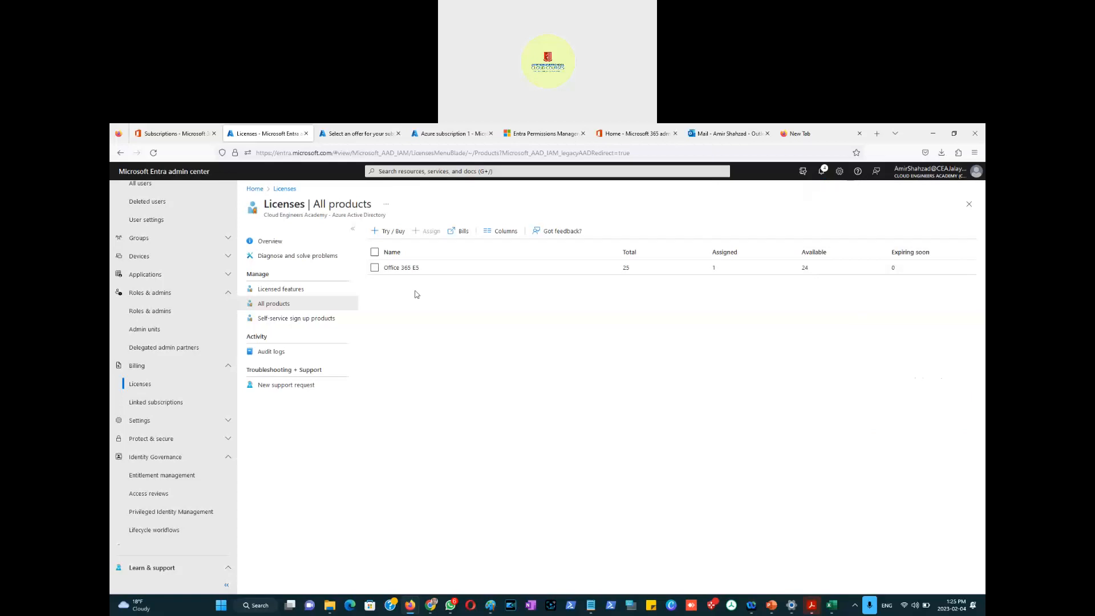
Step: Recheck the licensed features and all products pages, and reload the portal to refresh the license list
left_click(285, 294)
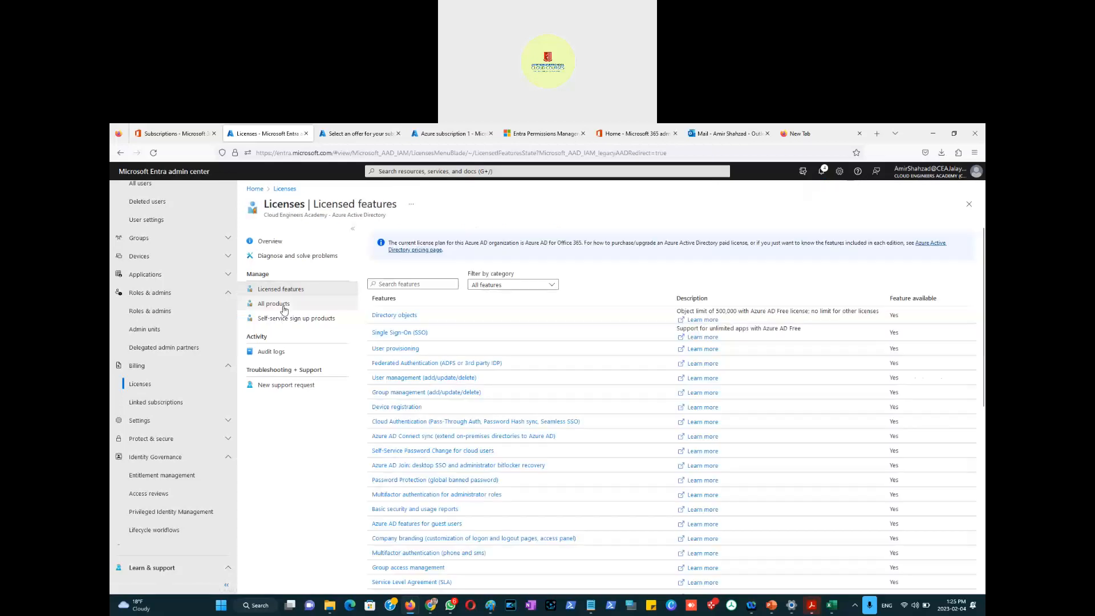
left_click(284, 306)
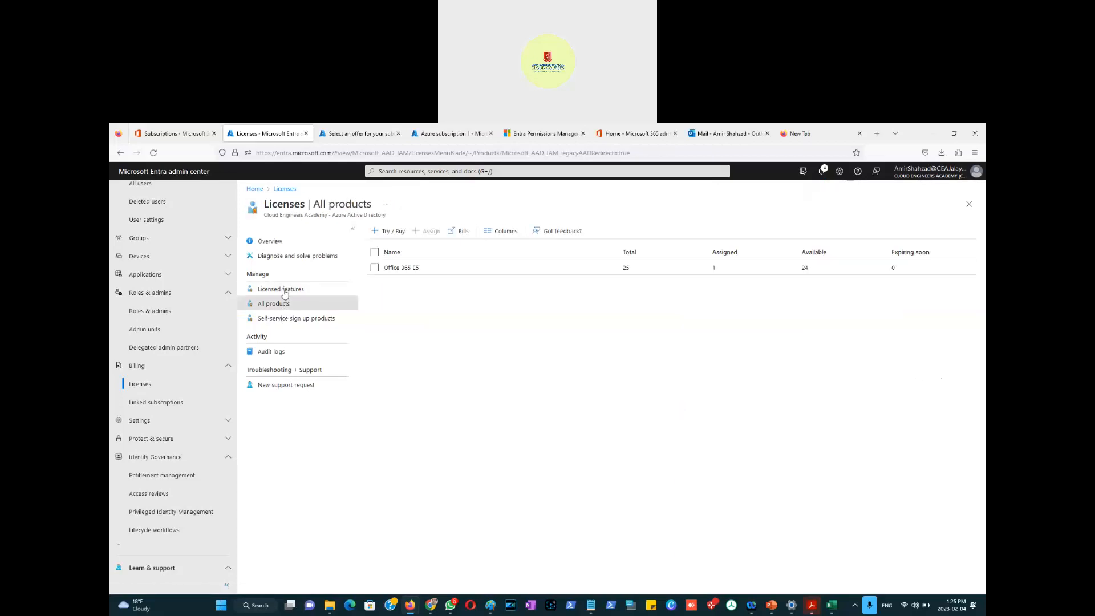
left_click(284, 291)
left_click(285, 305)
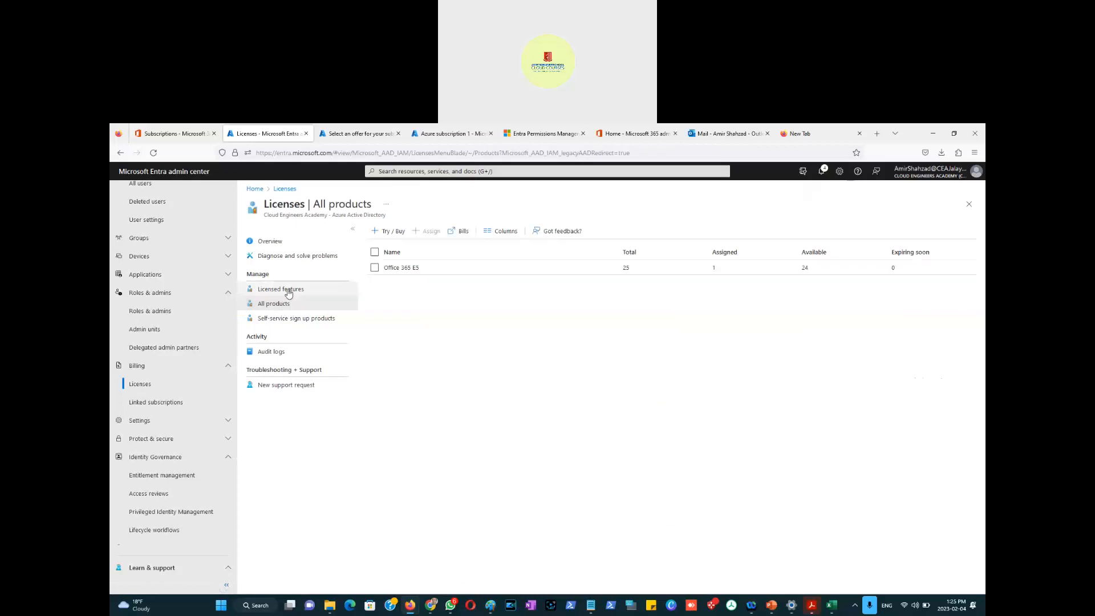
left_click(161, 171)
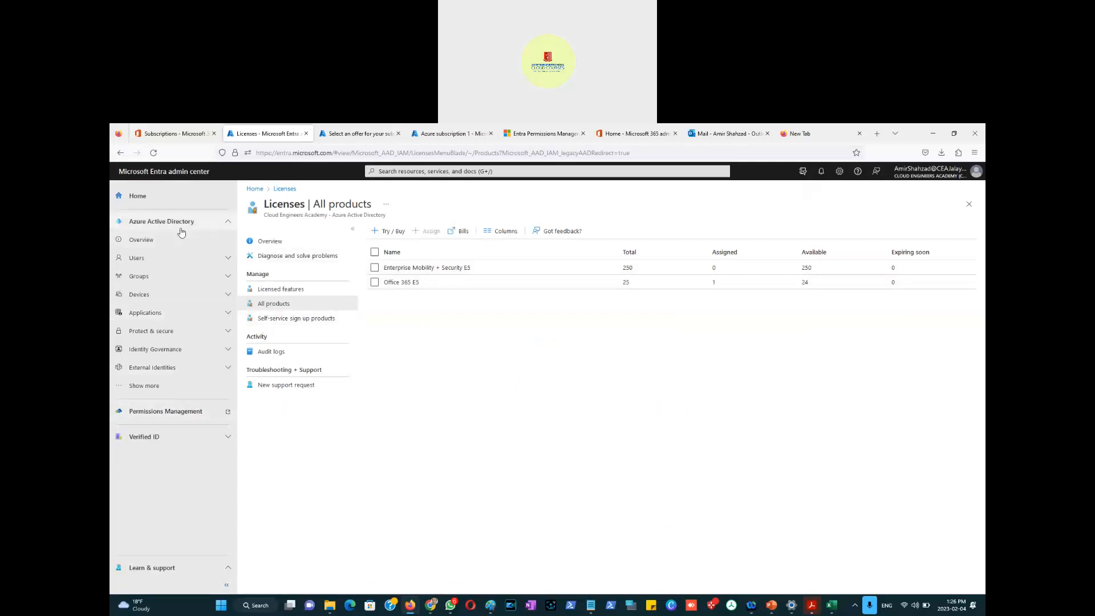
Step: Open Privileged Identity Management under Identity Governance and go to its Azure AD roles quick start
left_click(155, 352)
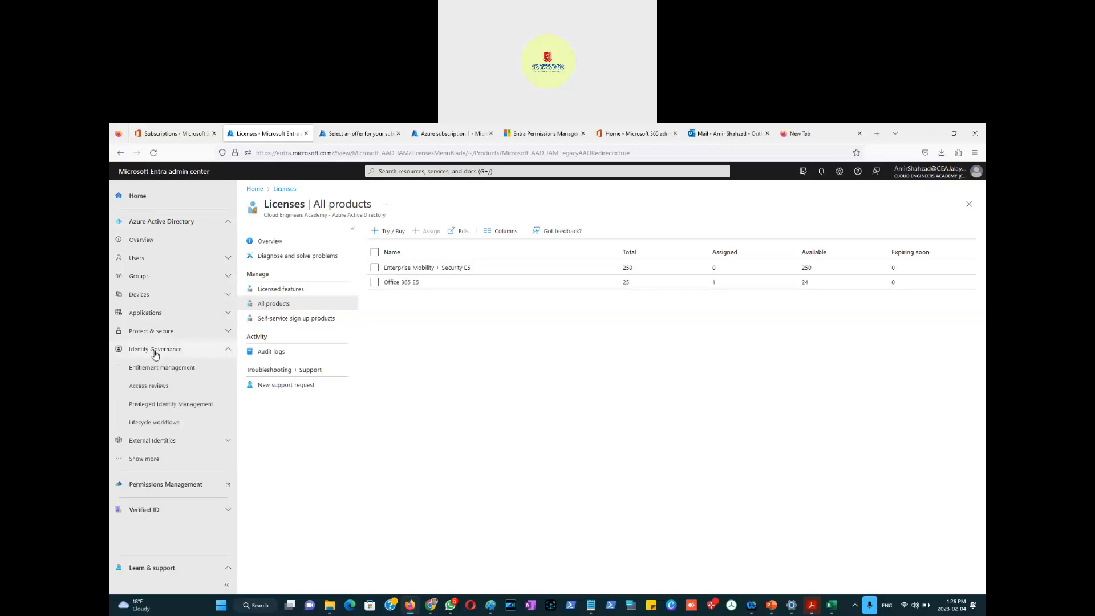
left_click(165, 406)
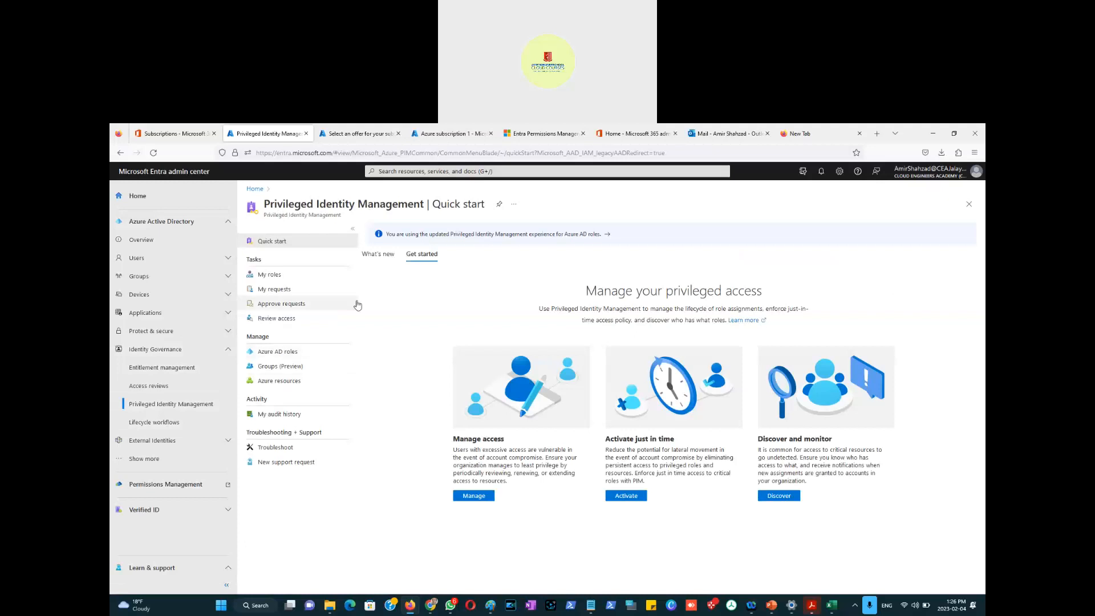
left_click(289, 357)
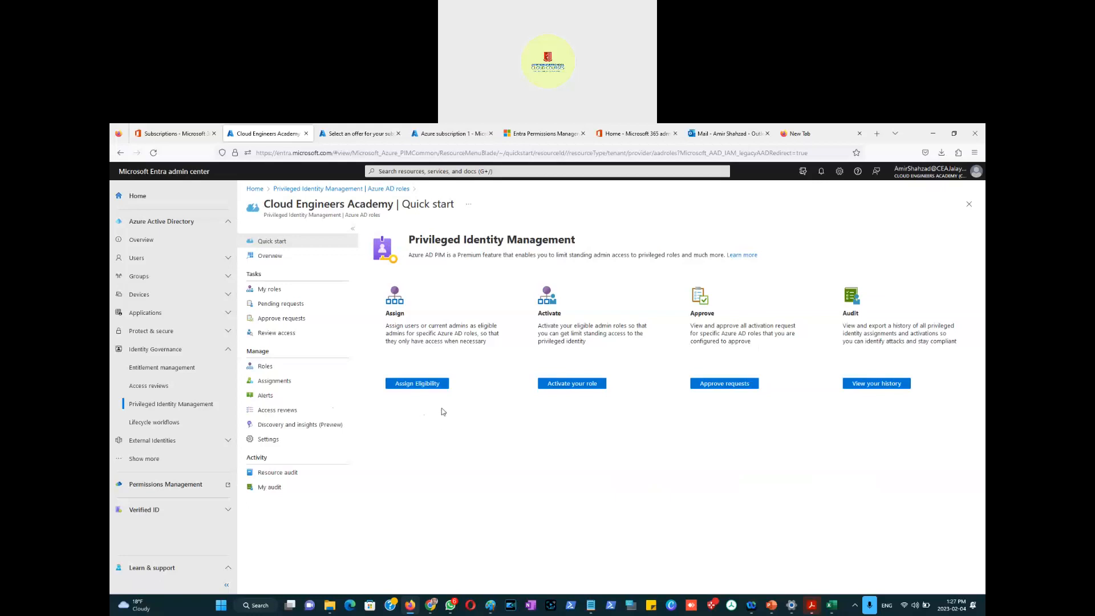
Step: Go to Assign Eligibility, open the Application Administrator role, and examine its description and role permissions
left_click(410, 384)
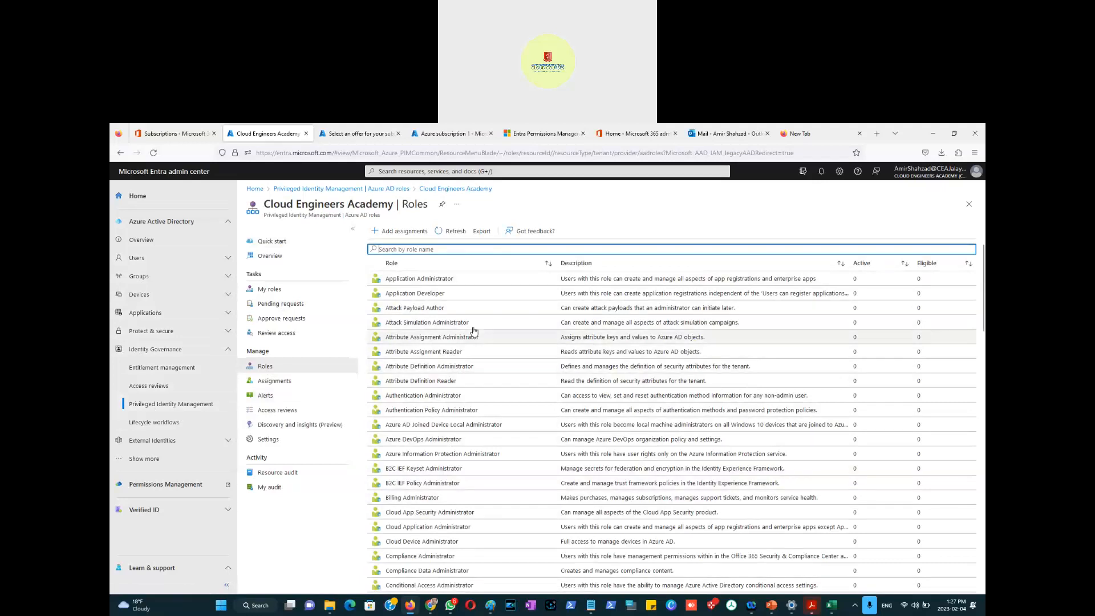
left_click(418, 281)
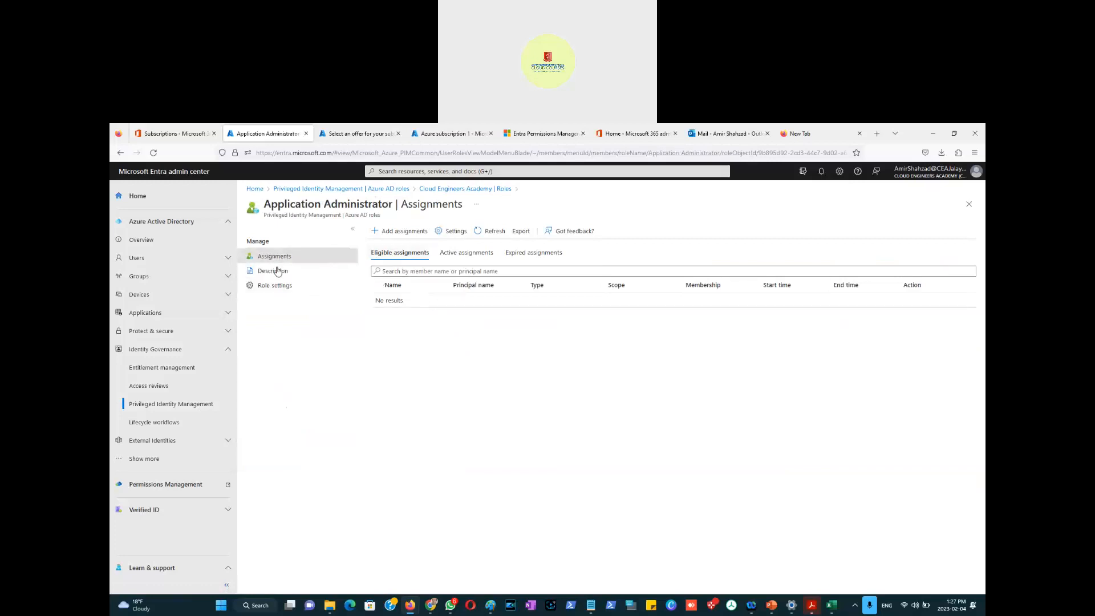
left_click(265, 290)
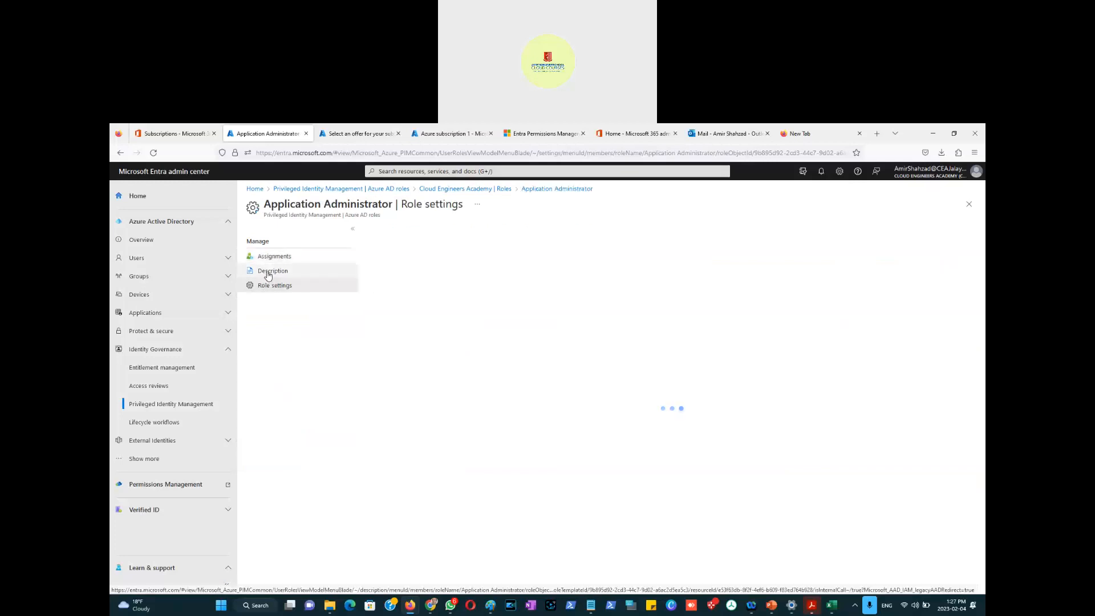
left_click(268, 274)
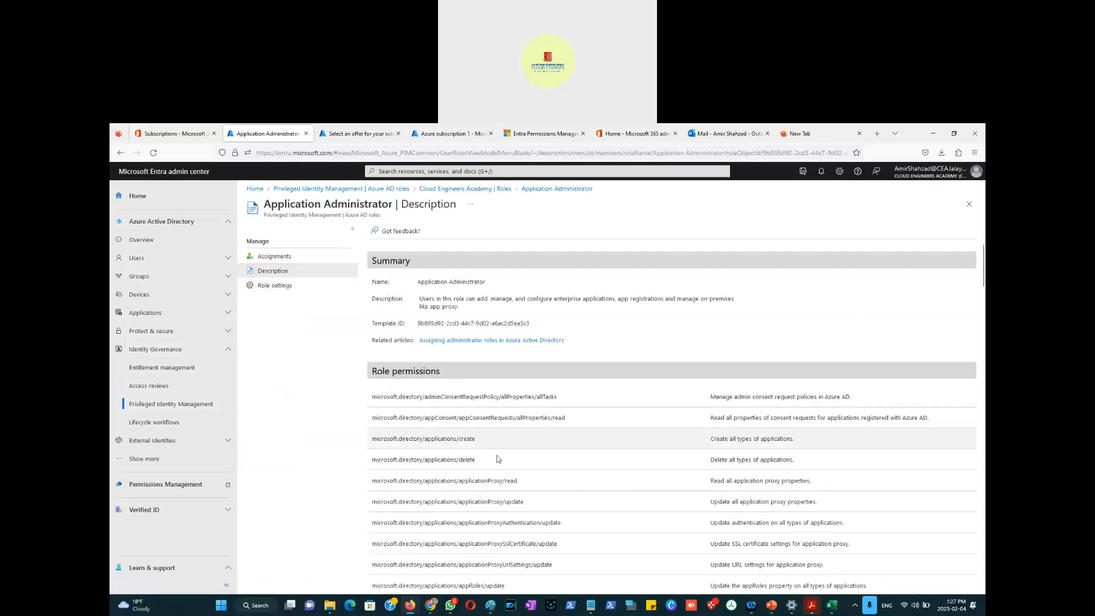
scroll(496, 460, "down", 3)
scroll(496, 459, "down", 10)
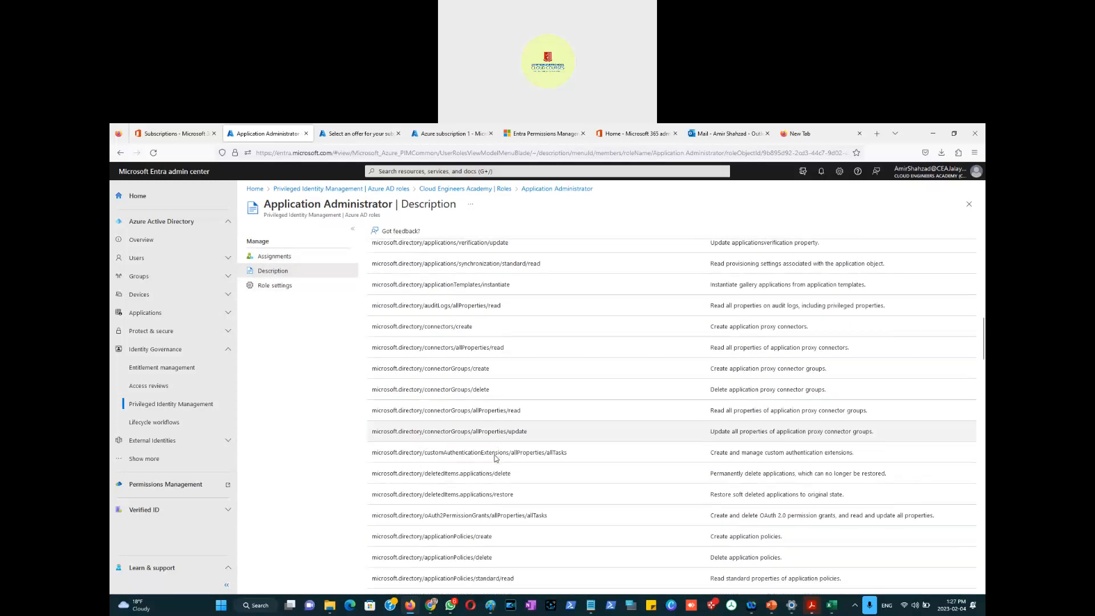
Step: Review the rest of the Application Administrator role permissions, including its basic read permissions, and return to the summary
scroll(496, 460, "down", 12)
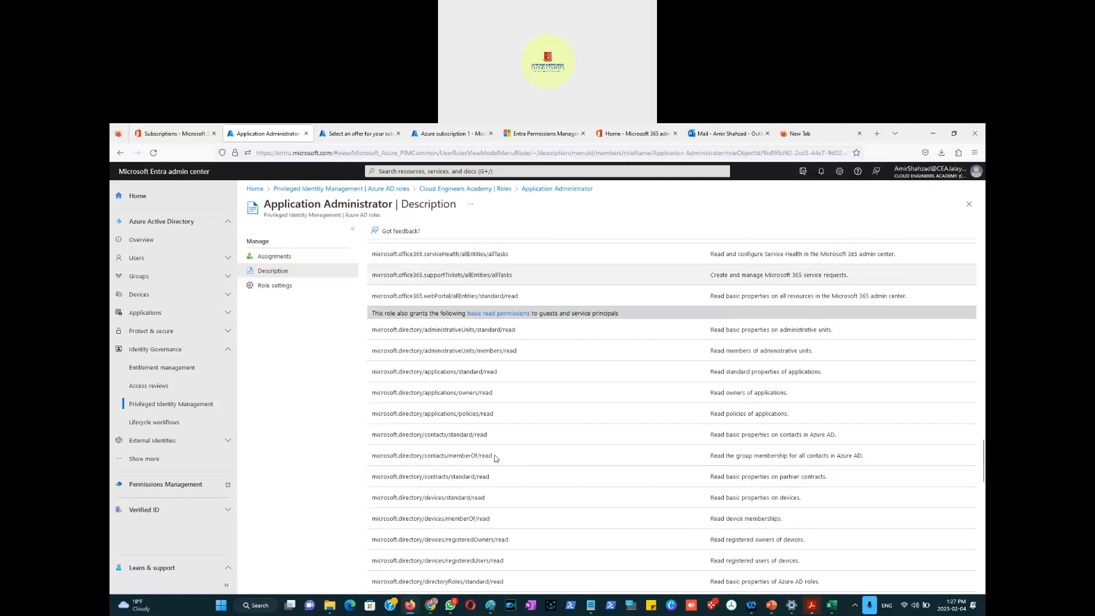
scroll(496, 460, "down", 6)
scroll(496, 459, "up", 8)
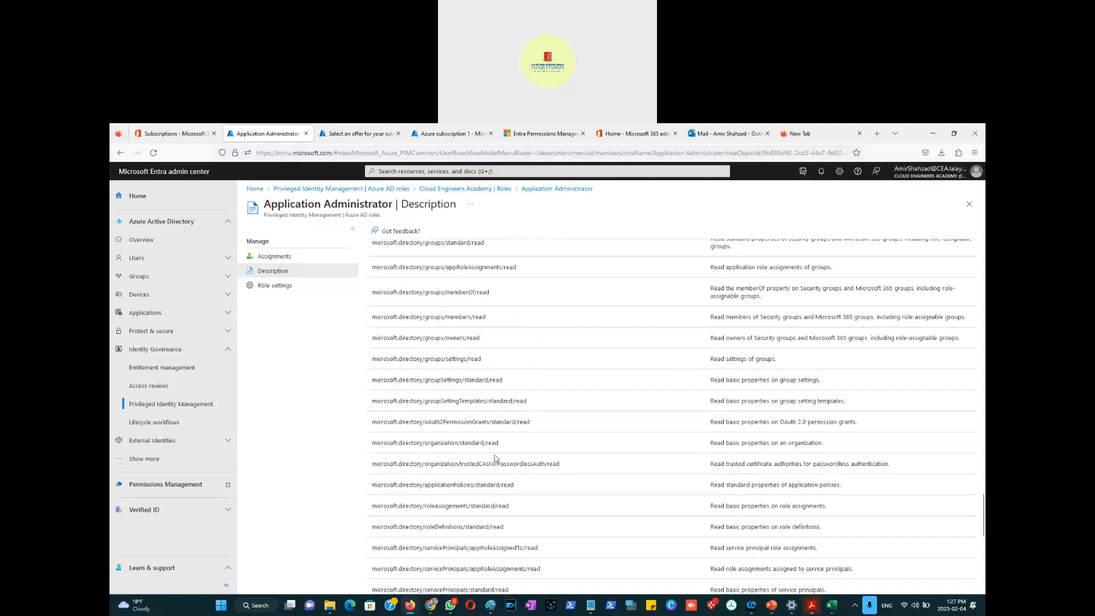
scroll(496, 460, "up", 10)
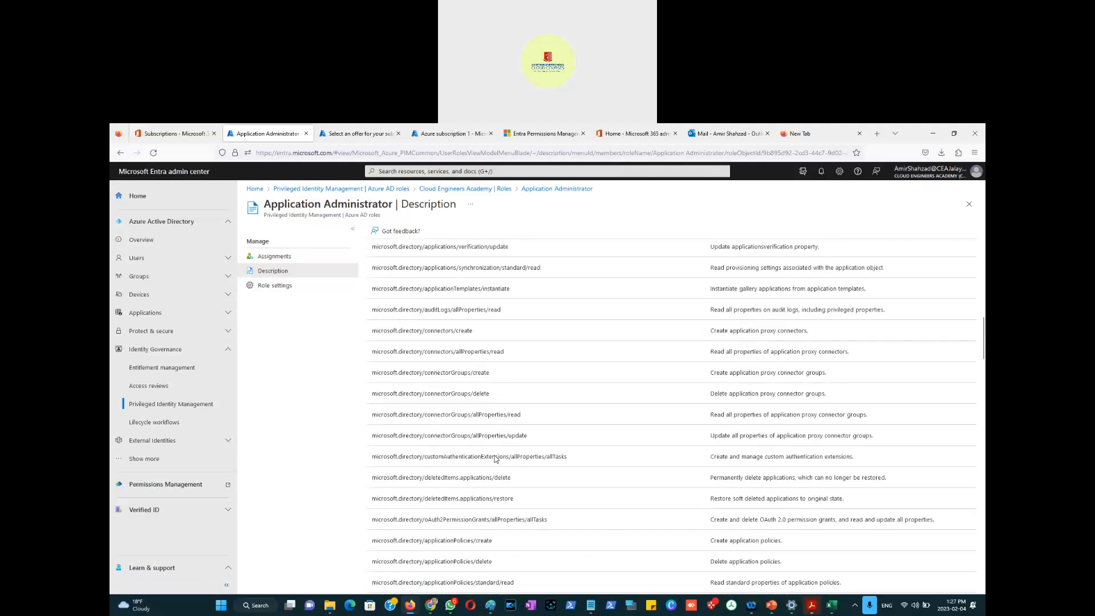
scroll(496, 460, "up", 8)
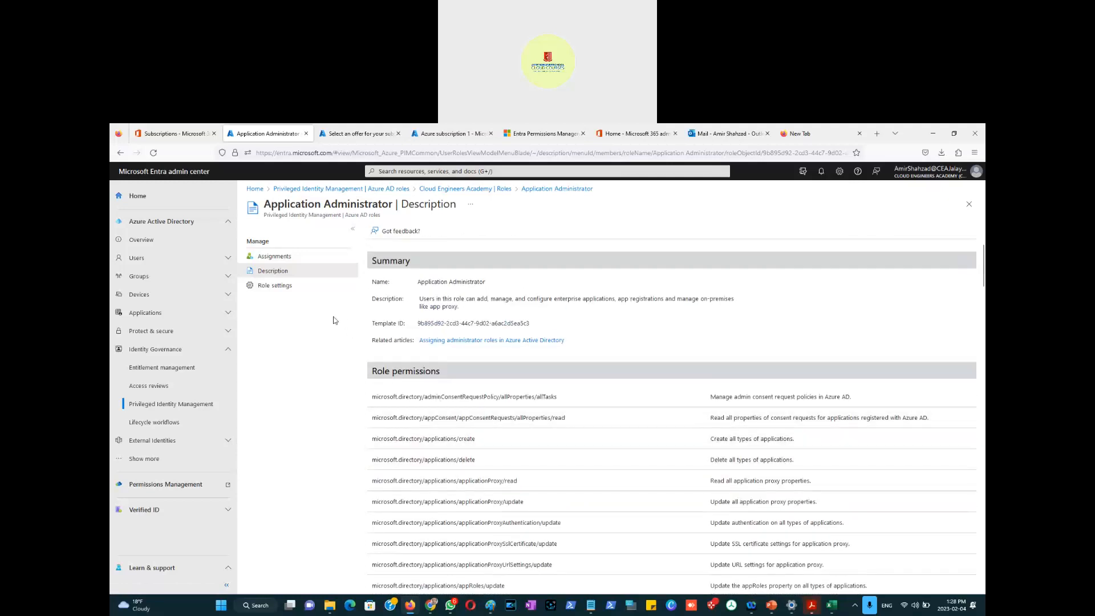
Step: Open the Application Administrator role's assignments and start adding a new assignment
left_click(279, 256)
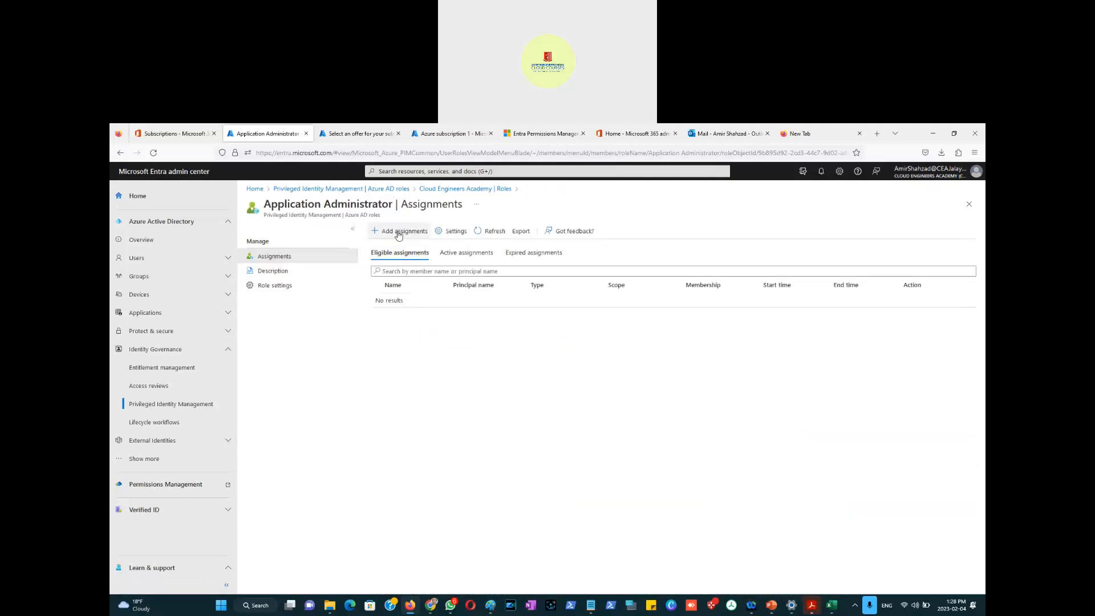
left_click(398, 232)
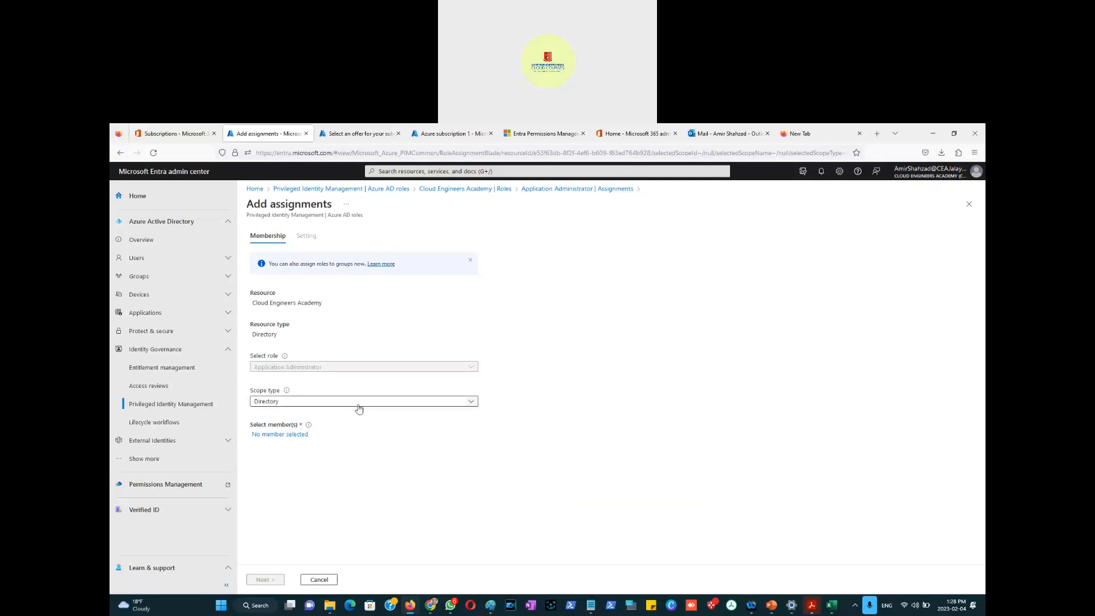
Step: Try the Application and Service principal scope types for the new assignment and return the scope to Directory
left_click(298, 404)
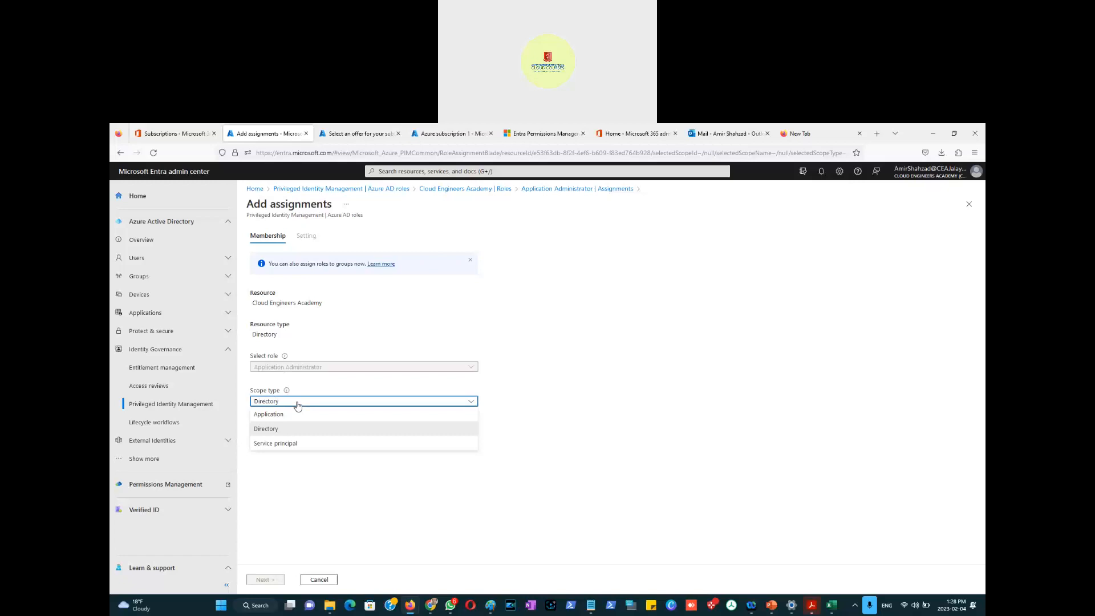
left_click(297, 405)
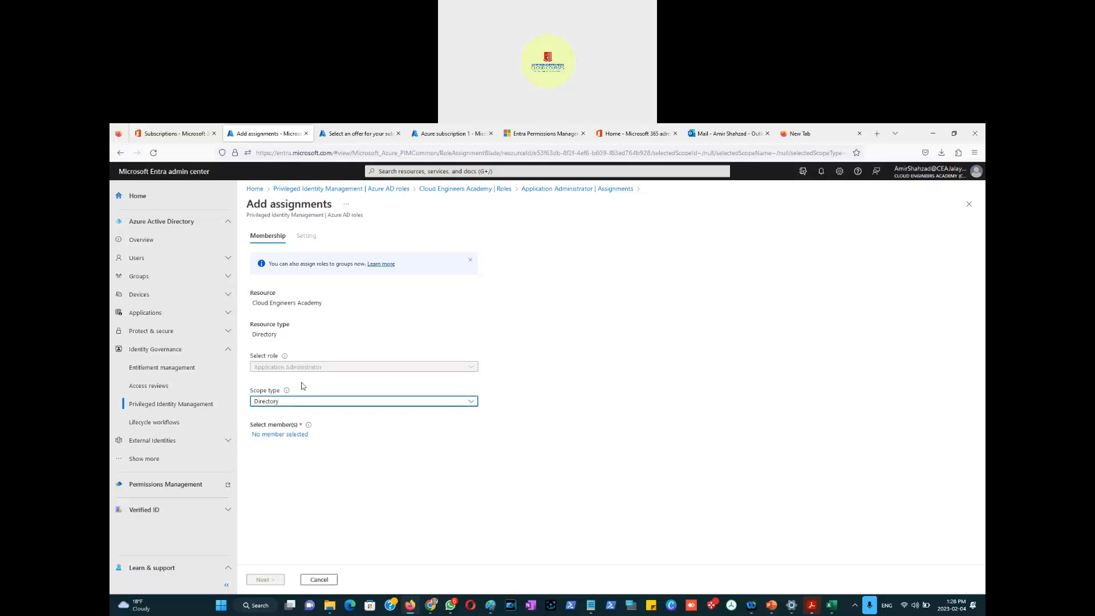
left_click(297, 406)
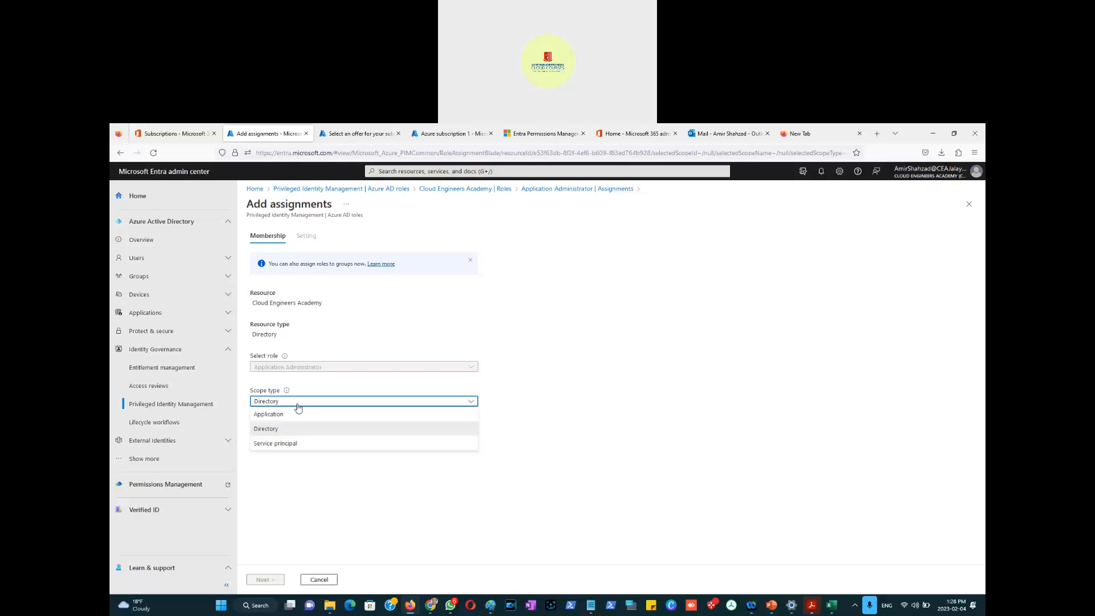
left_click(291, 415)
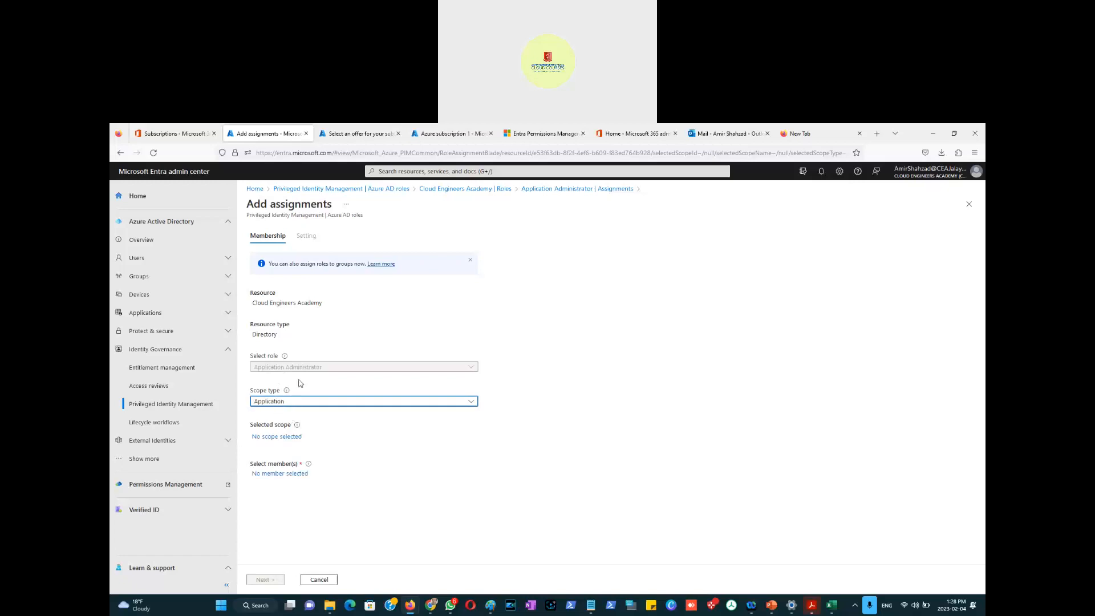
left_click(303, 406)
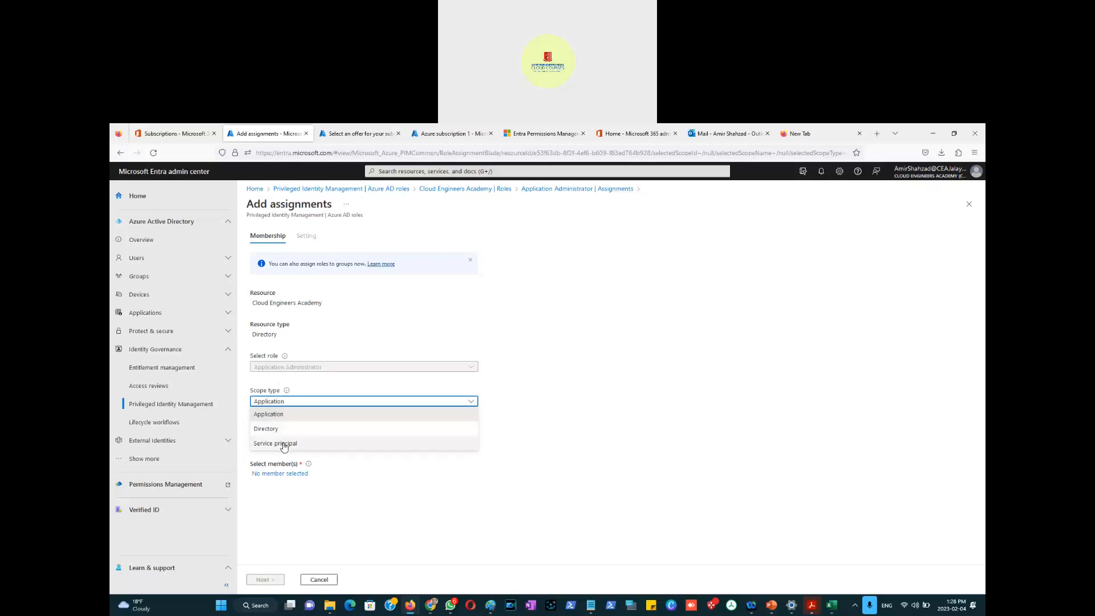
left_click(285, 444)
left_click(307, 405)
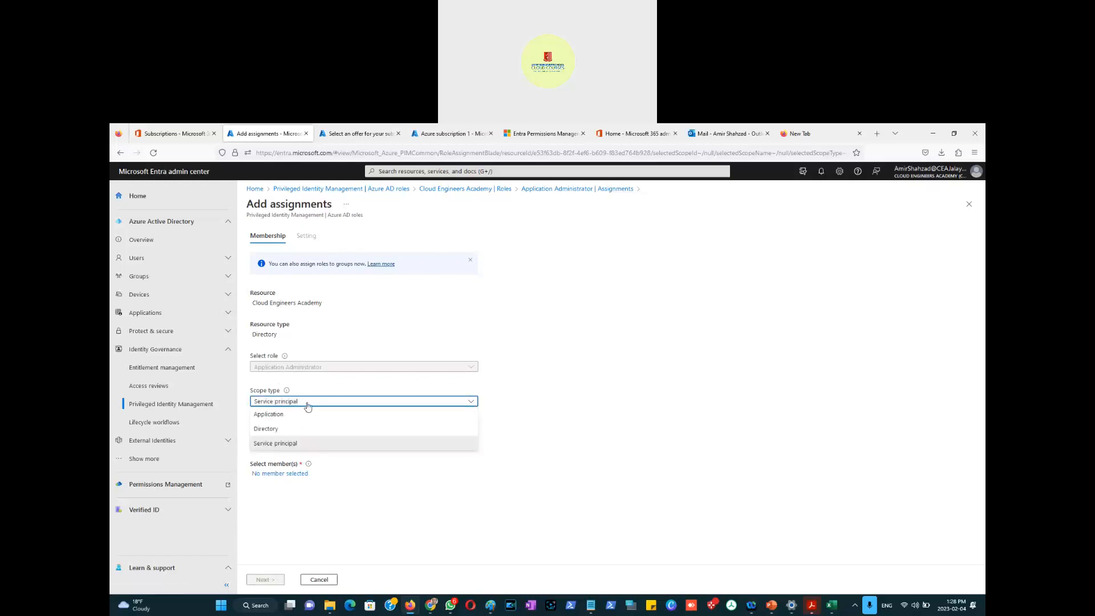
left_click(285, 435)
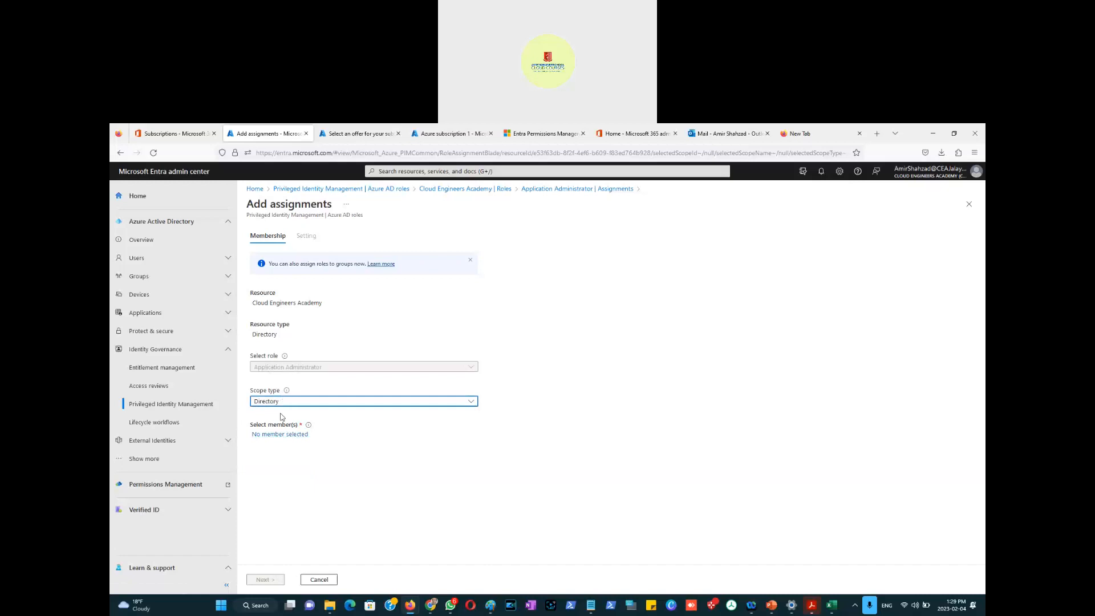
Step: Select the test user numbered 01 as the assignment's member and continue to the assignment settings
left_click(272, 437)
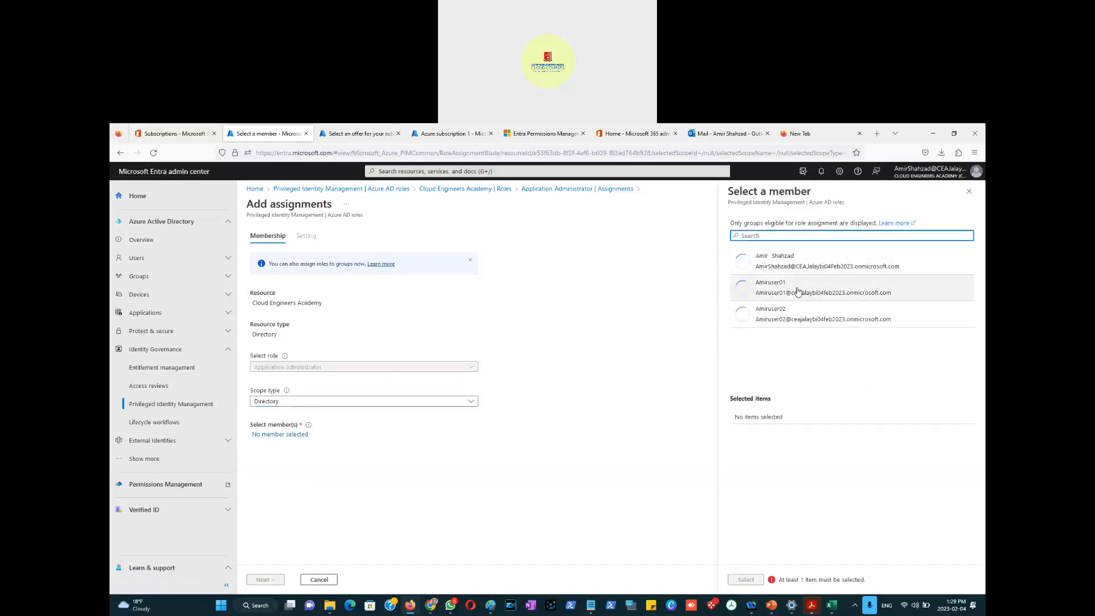
left_click(798, 293)
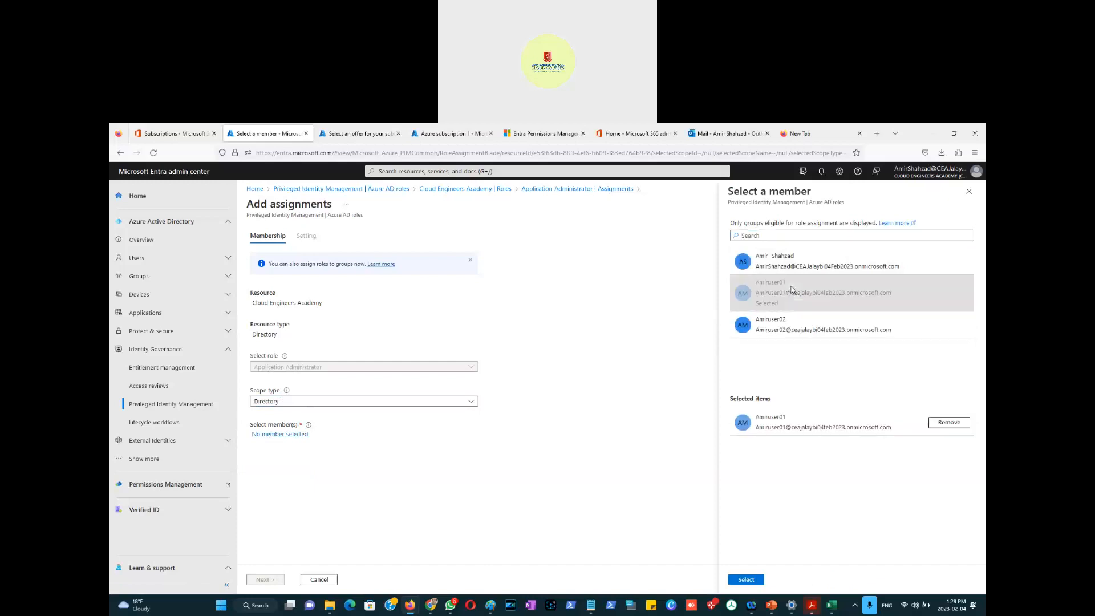
left_click(747, 580)
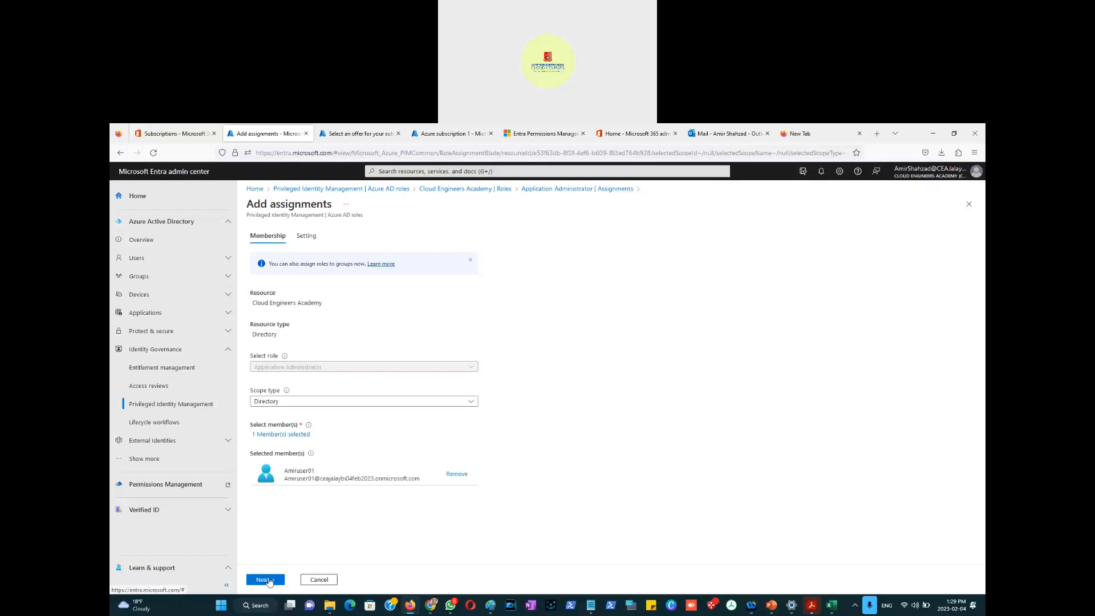
left_click(266, 580)
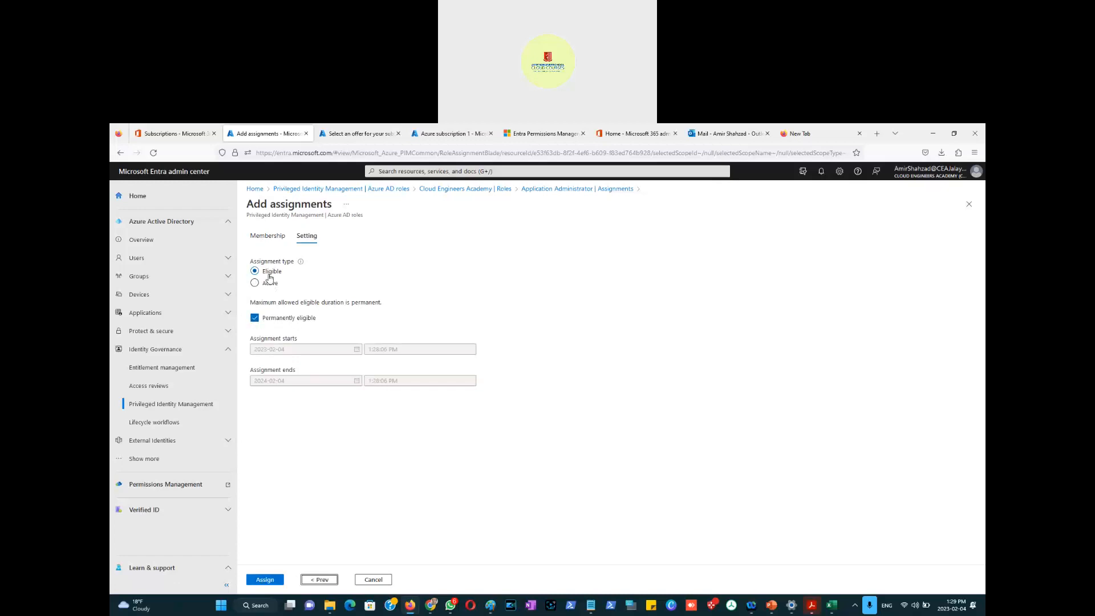
Step: Turn off permanent eligibility, set the eligible assignment's end date to 2023-07-04, and assign the role
left_click(255, 319)
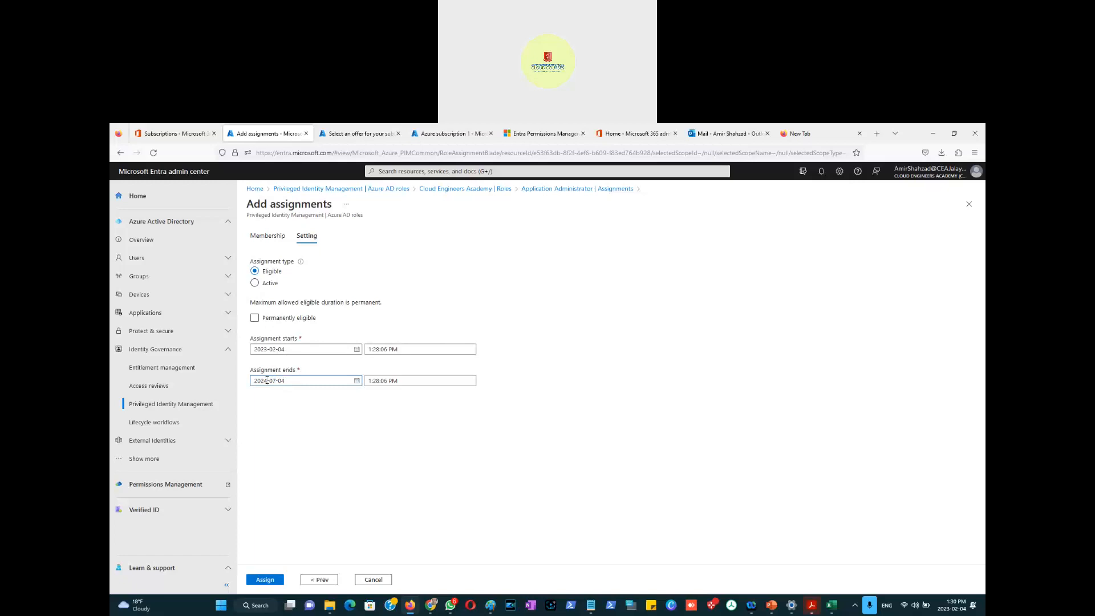
left_click(322, 417)
left_click(265, 580)
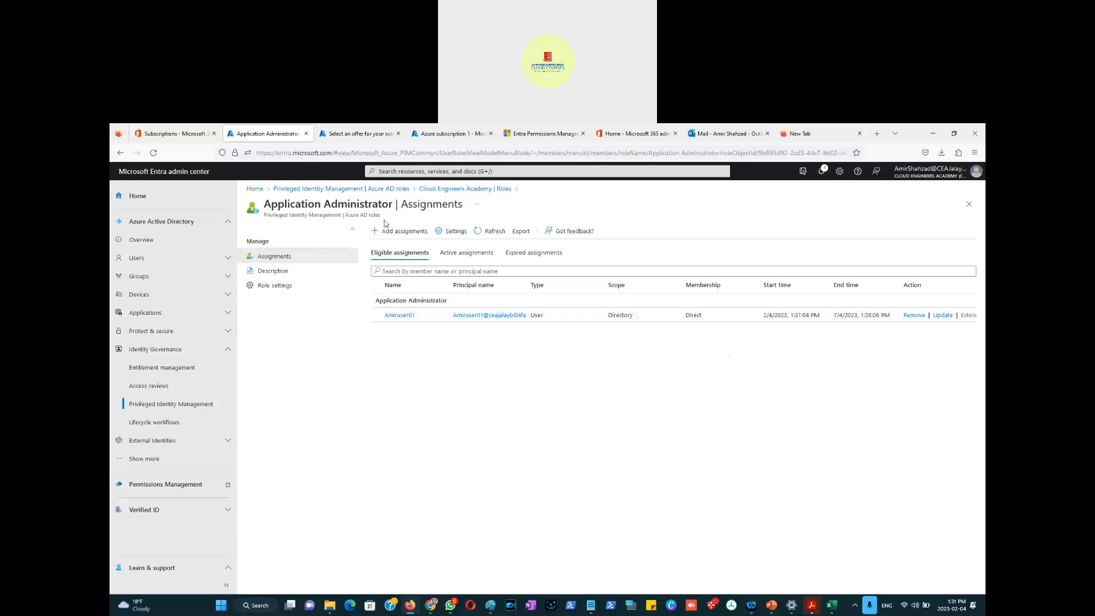
Step: Switch to Notepad, clear the AZ-104 exam notes from the untitled document, and return to the role's assignments in the browser
left_click(591, 607)
left_click(954, 129)
left_click_drag(434, 200, 520, 200)
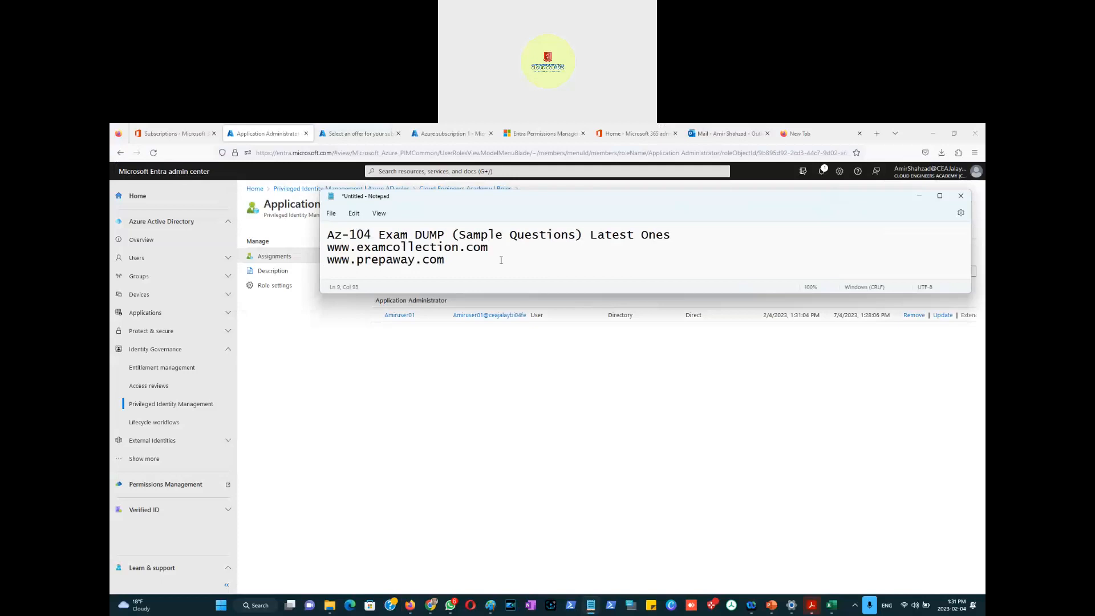
key("ctrl+z")
key("ctrl+z")
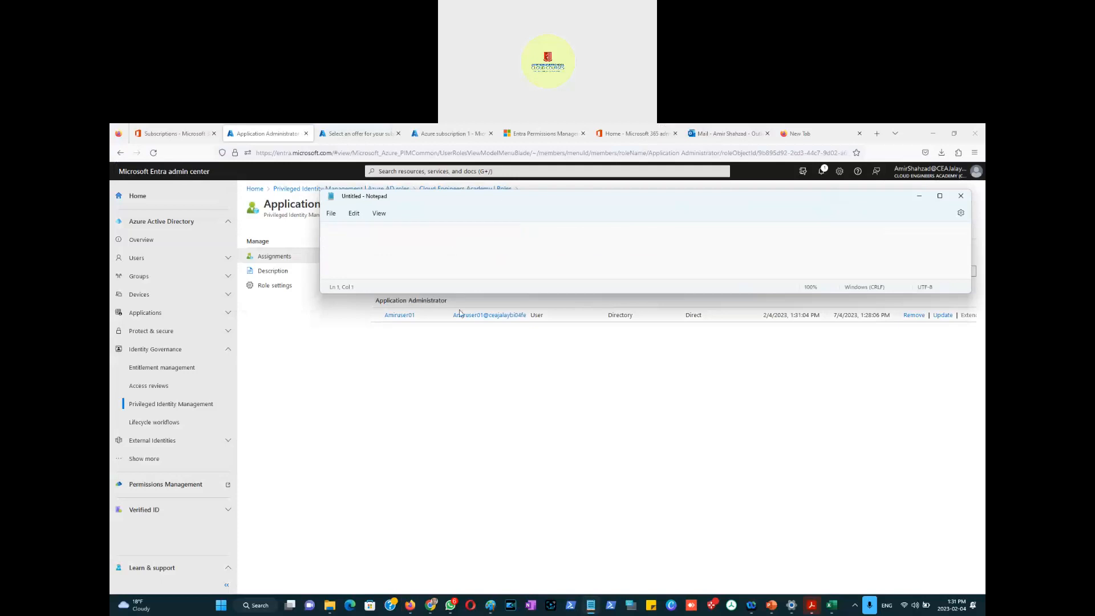
left_click(408, 365)
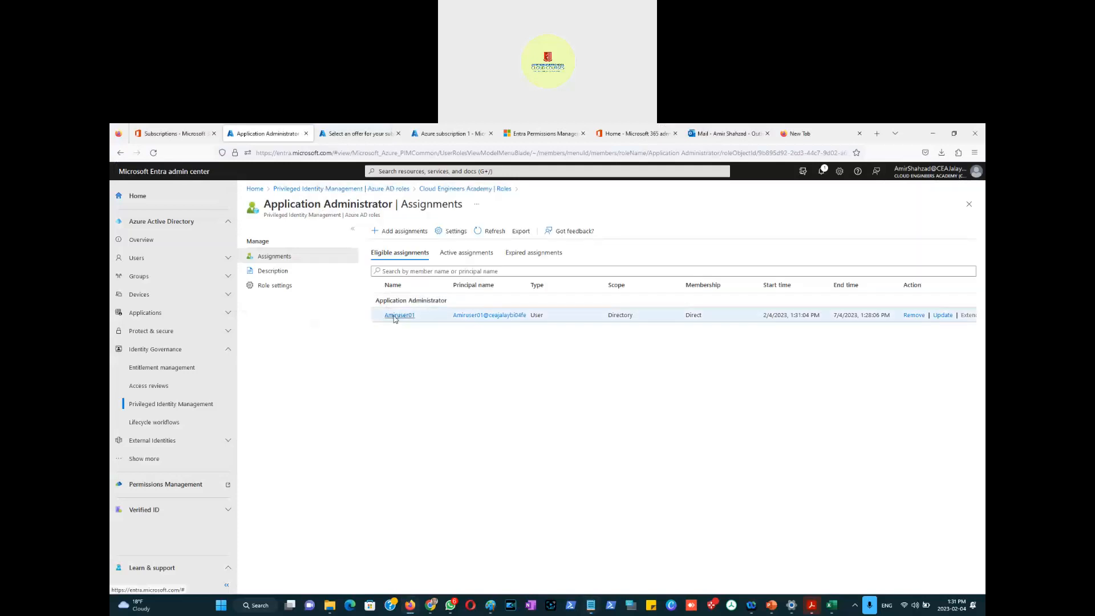
Step: Open the eligible user's activity details and copy the full member email address
left_click(400, 316)
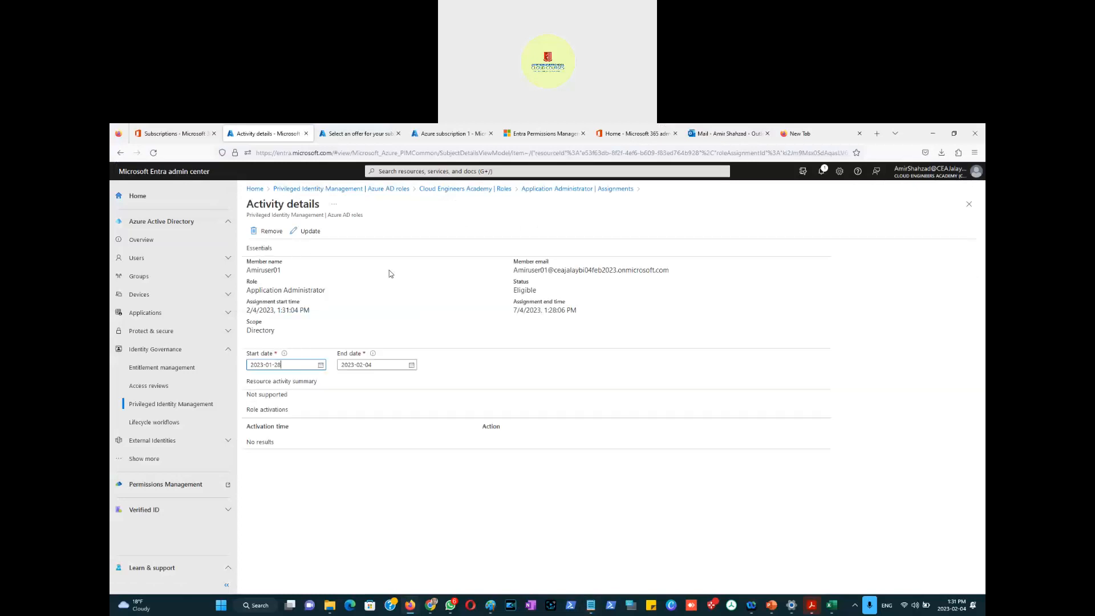
double_click(517, 270)
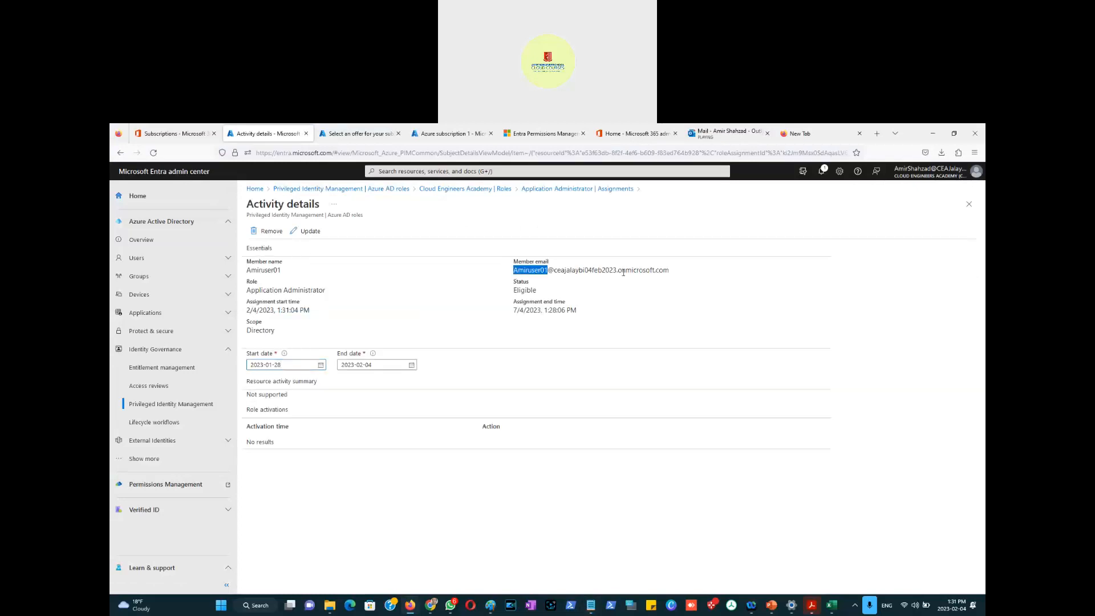
left_click_drag(624, 272, 679, 277)
key("ctrl+c")
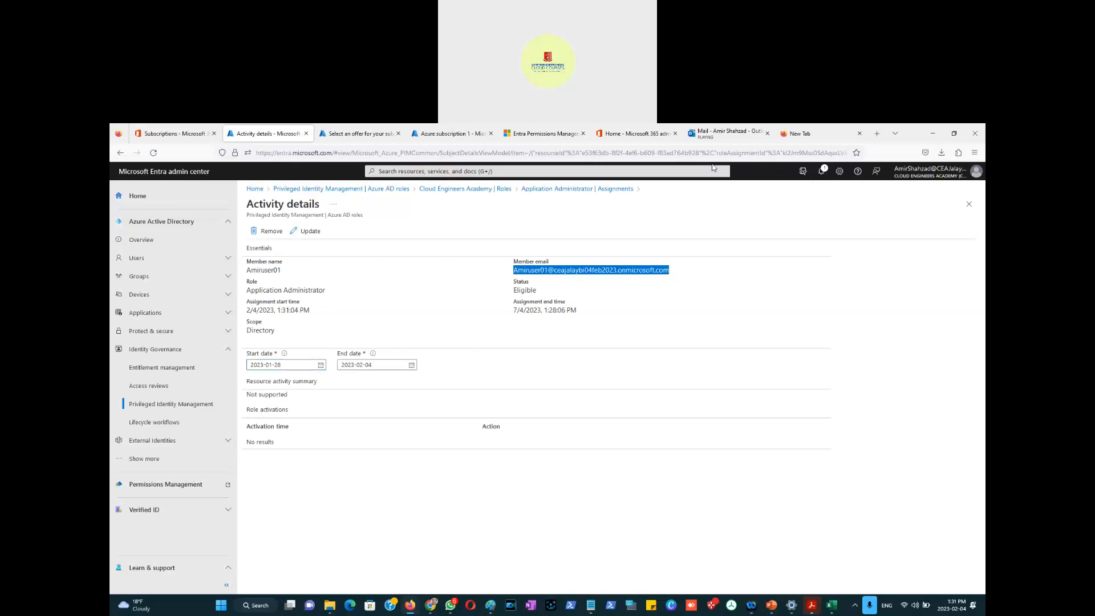
Step: Switch to Outlook, open the Microsoft Azure PIM notification about the Application Administrator role, and read its assignment details
left_click(719, 138)
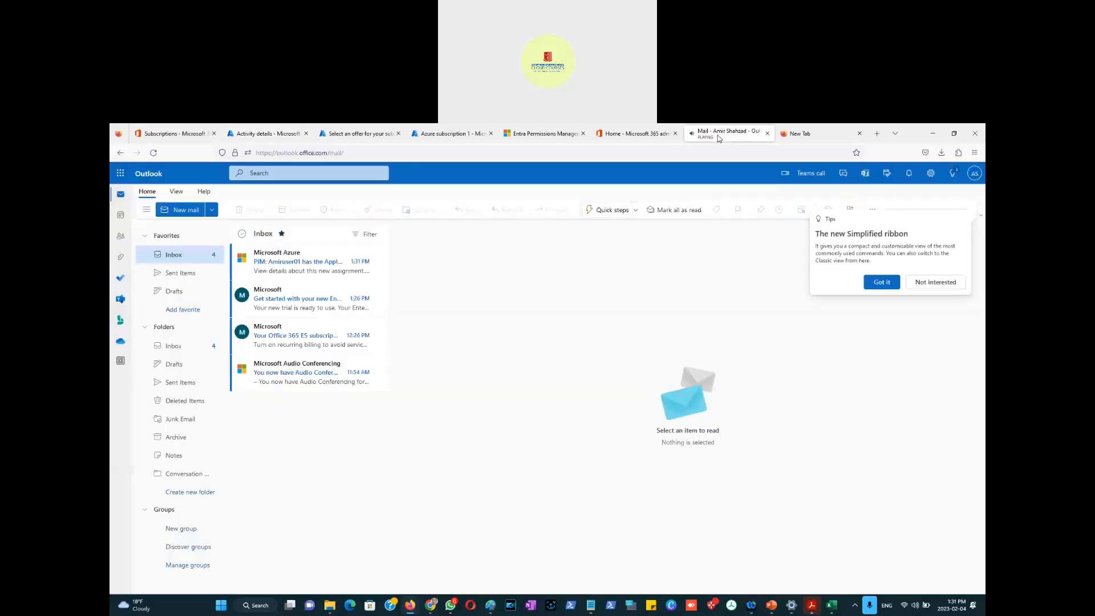
left_click(287, 272)
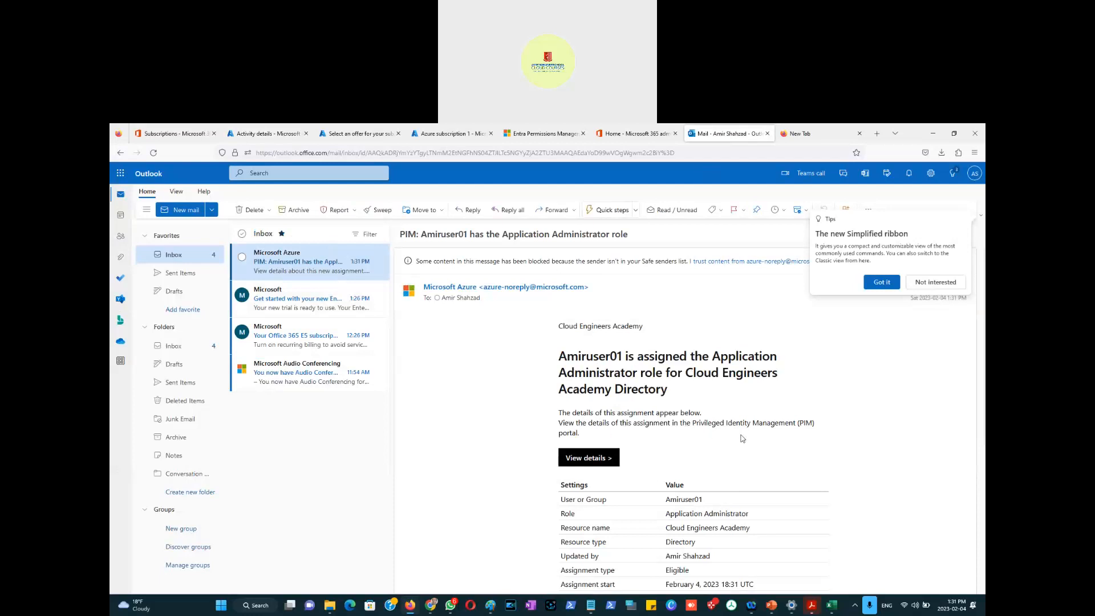
scroll(457, 438, "down", 3)
scroll(457, 439, "up", 3)
Step: Open a private browser window and go to portal.azure.com
left_click(976, 153)
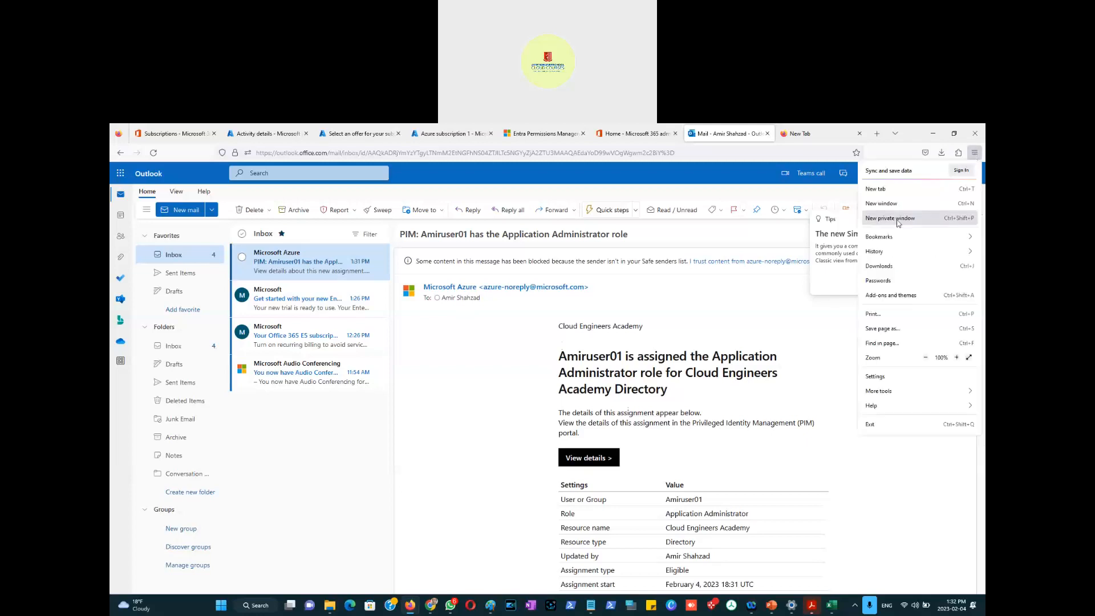
left_click(900, 222)
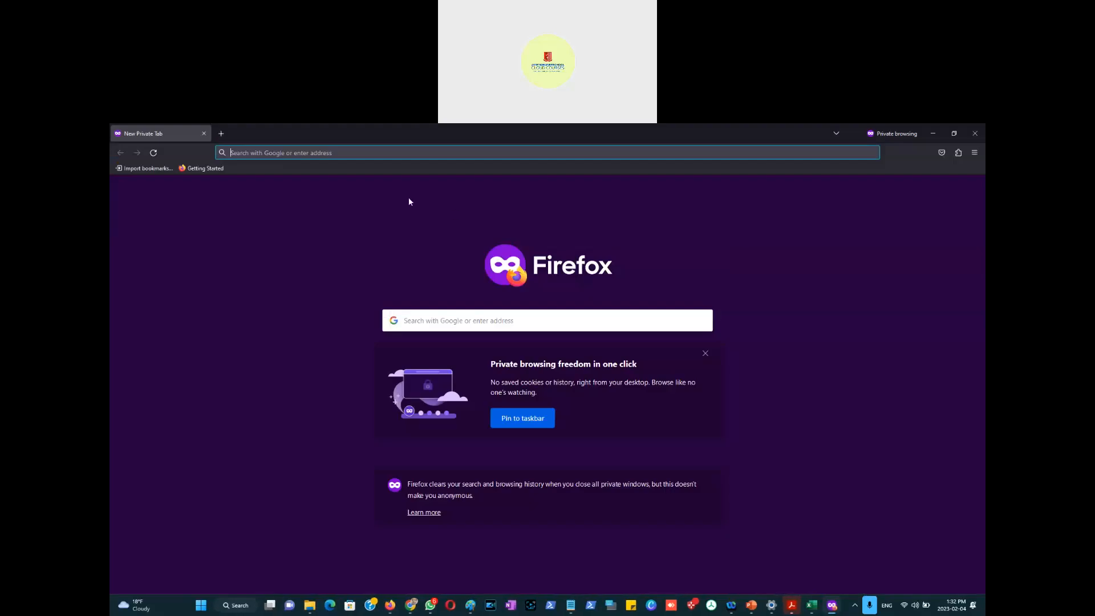
type("portal")
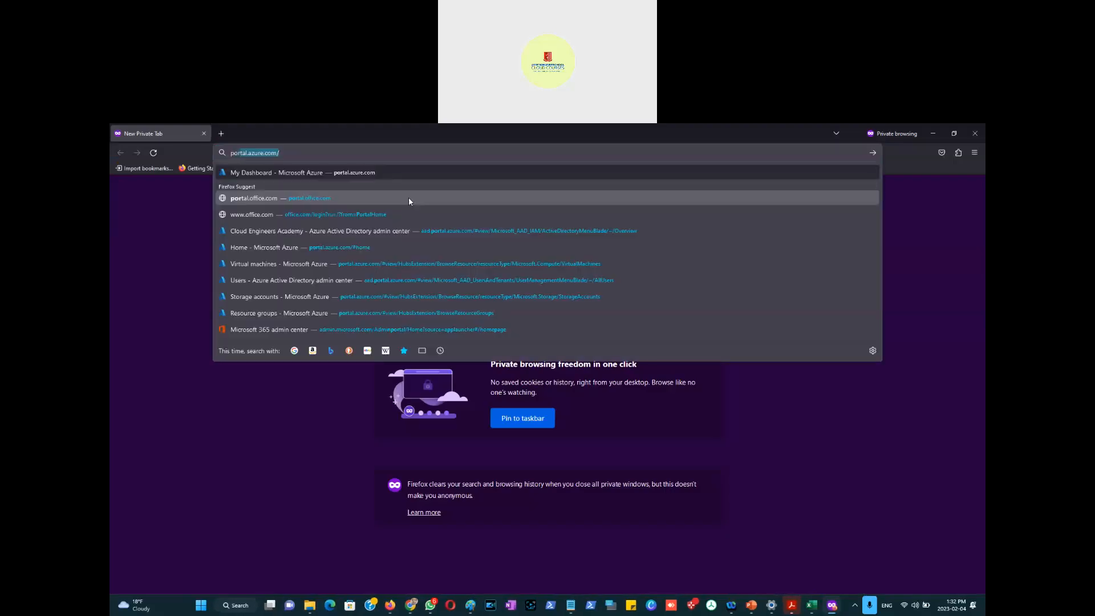
type(".azure.com")
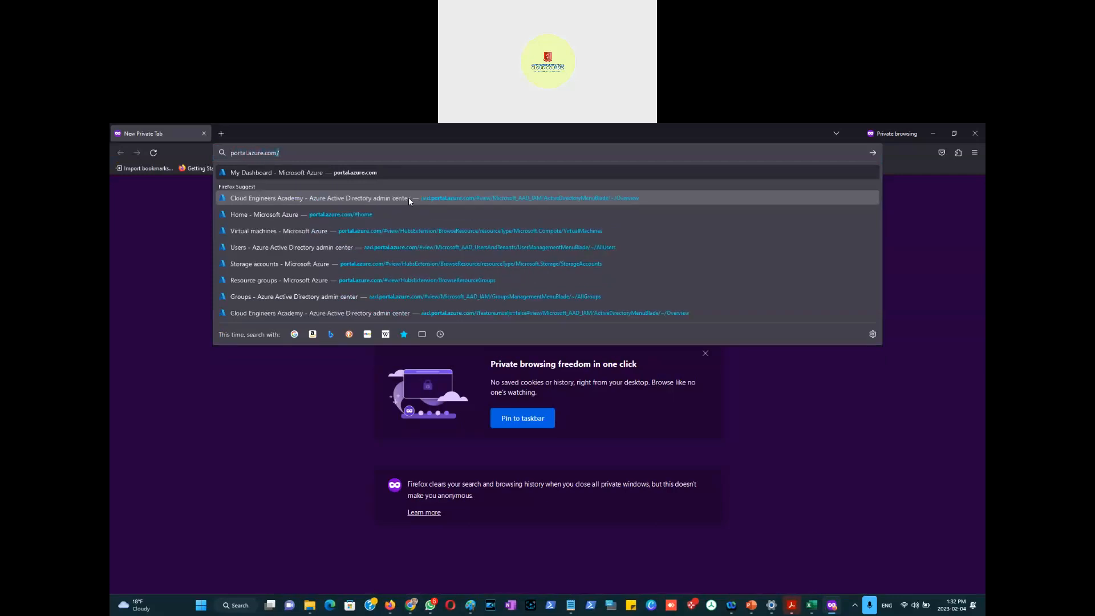
key("Return")
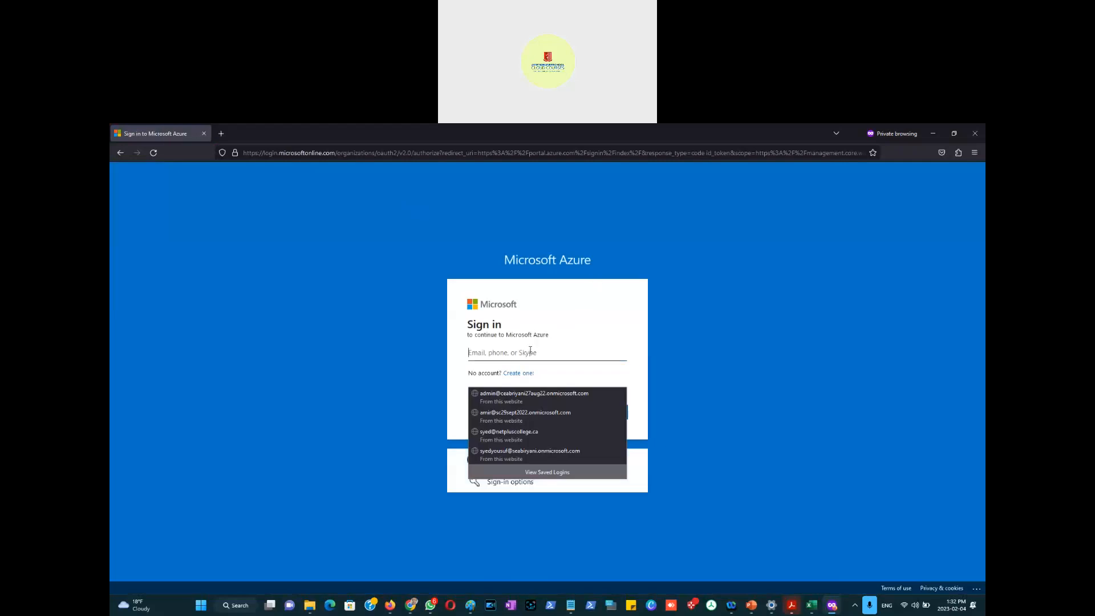
Step: Enter the copied member email address on the Microsoft Azure sign-in page and continue to the password prompt
key("ctrl+v")
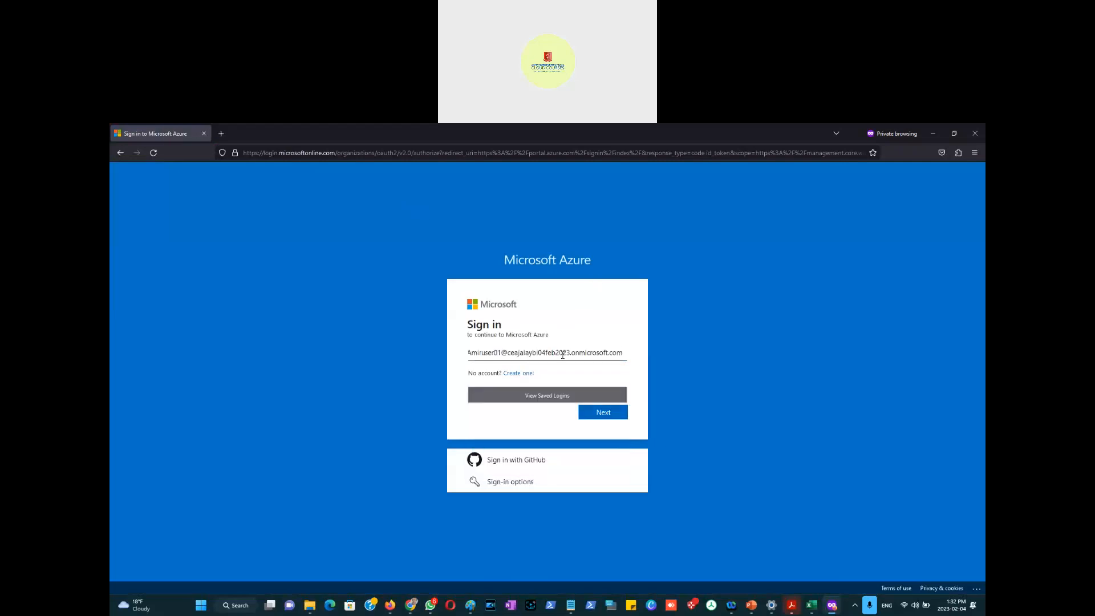
left_click(612, 413)
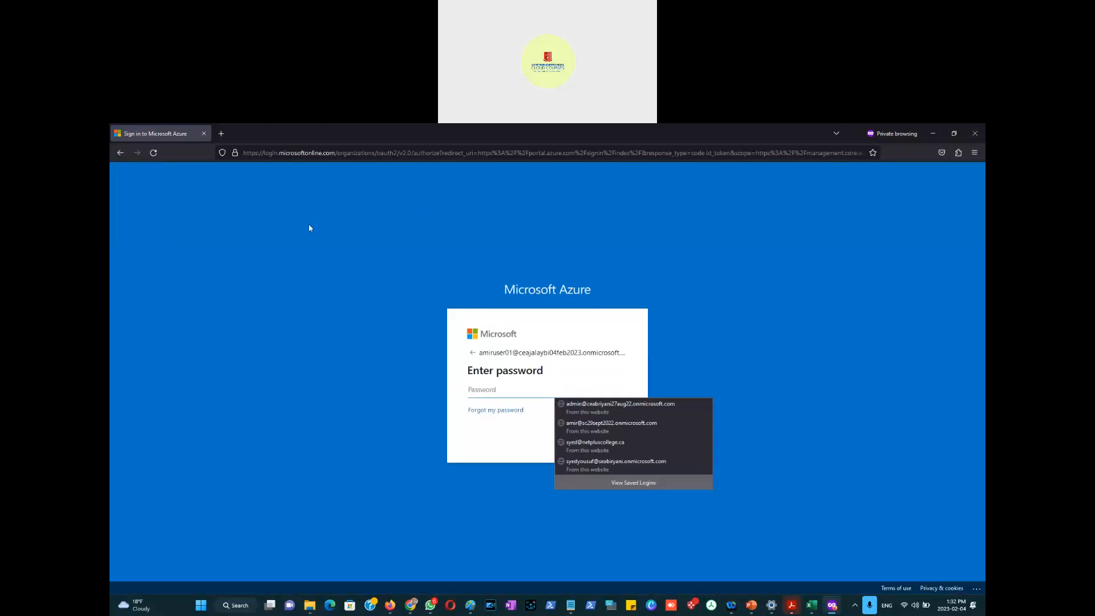
Step: Switch to the Microsoft 365 admin center, open the eligible user from the active users, and start a password reset
key("alt+Tab")
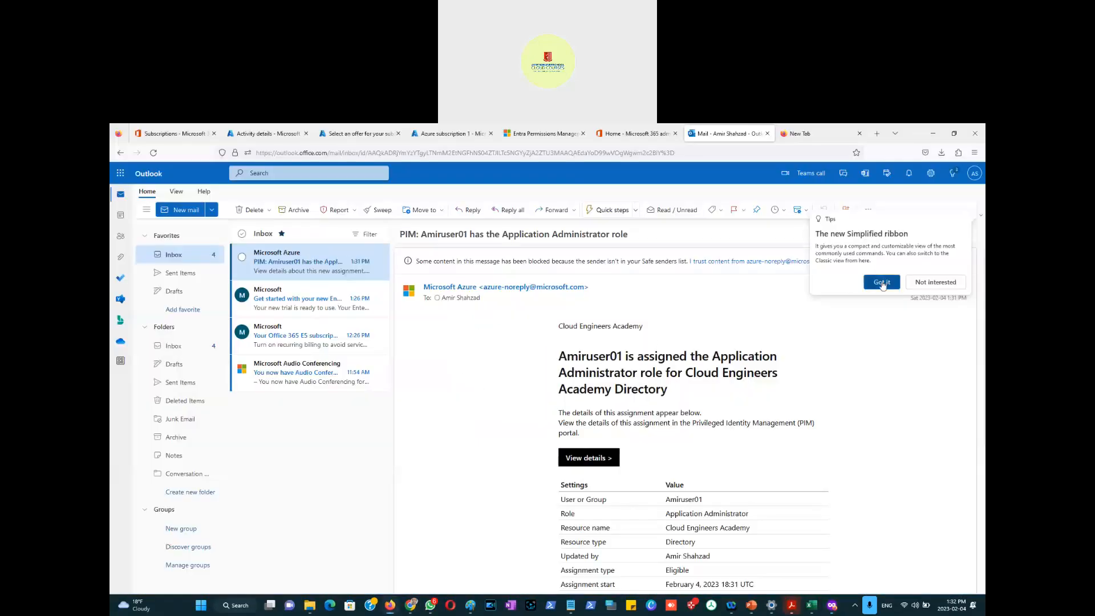
left_click(864, 282)
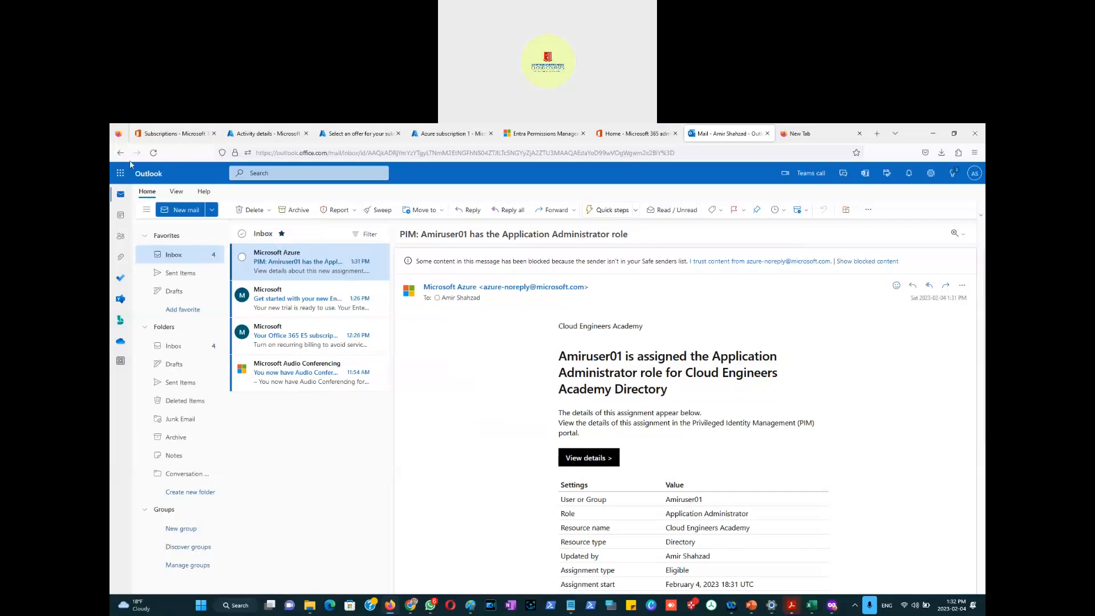
left_click(177, 136)
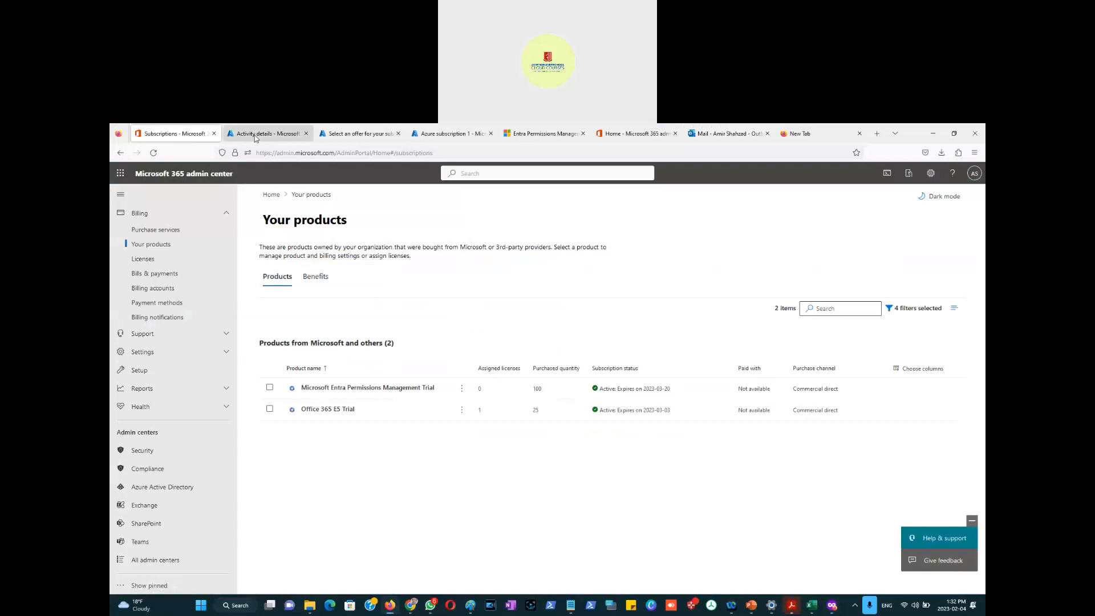
scroll(166, 253, "up", 3)
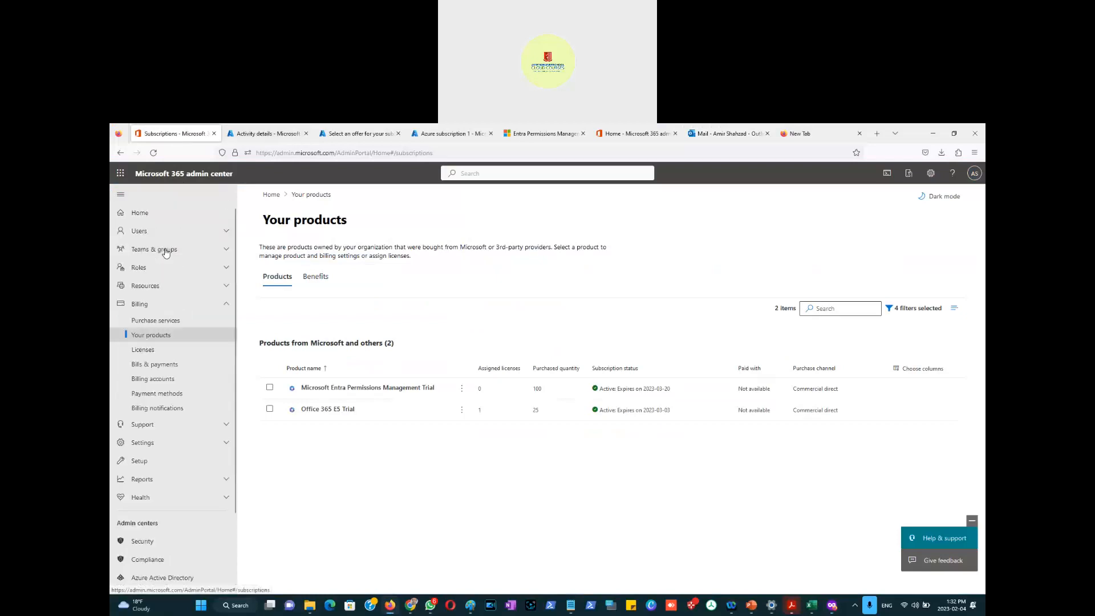
left_click(154, 249)
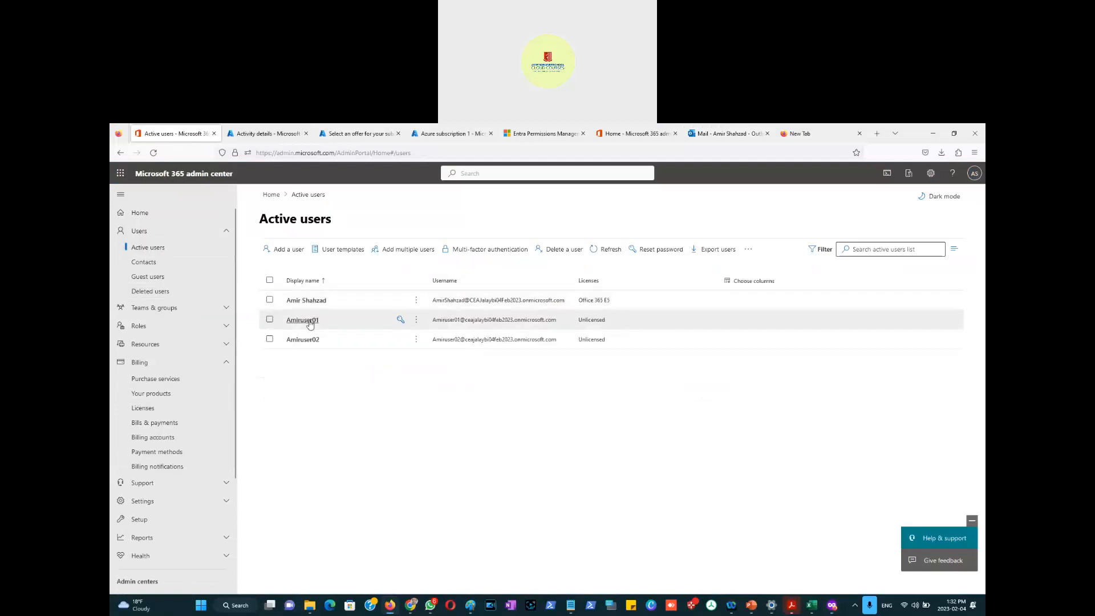
left_click(303, 320)
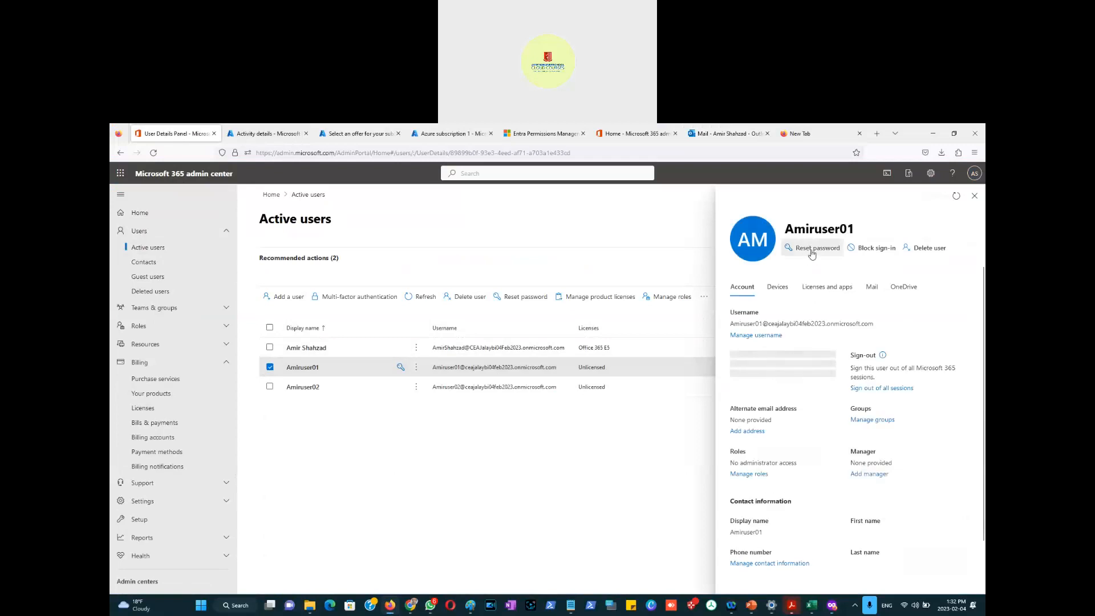
left_click(810, 250)
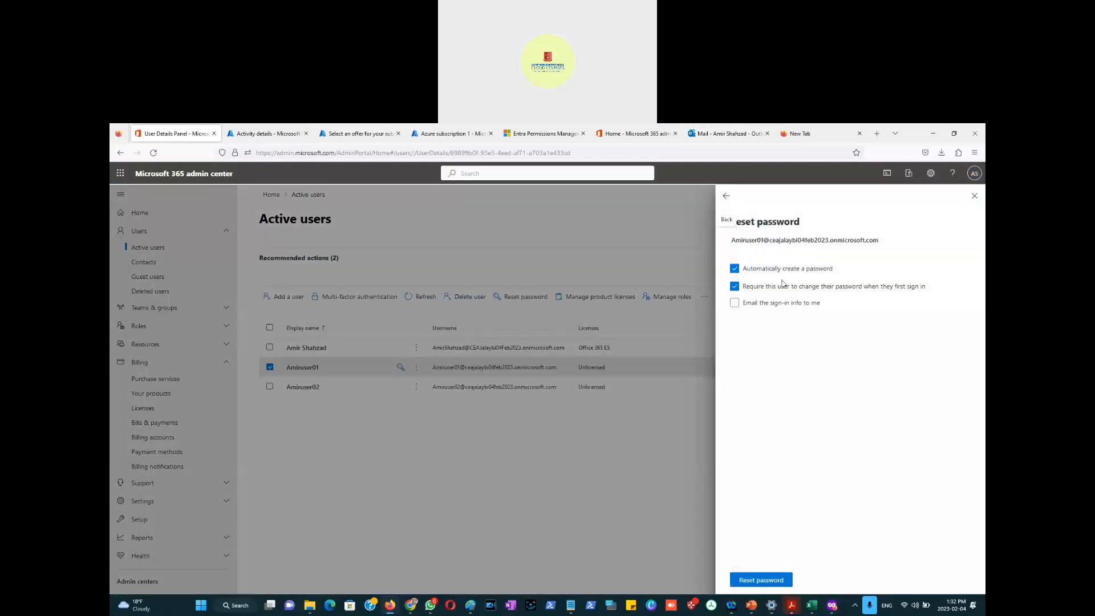
Step: Enter a custom password instead of an automatic one, remove the required change at first sign-in, and enable emailing the sign-in info
left_click(734, 269)
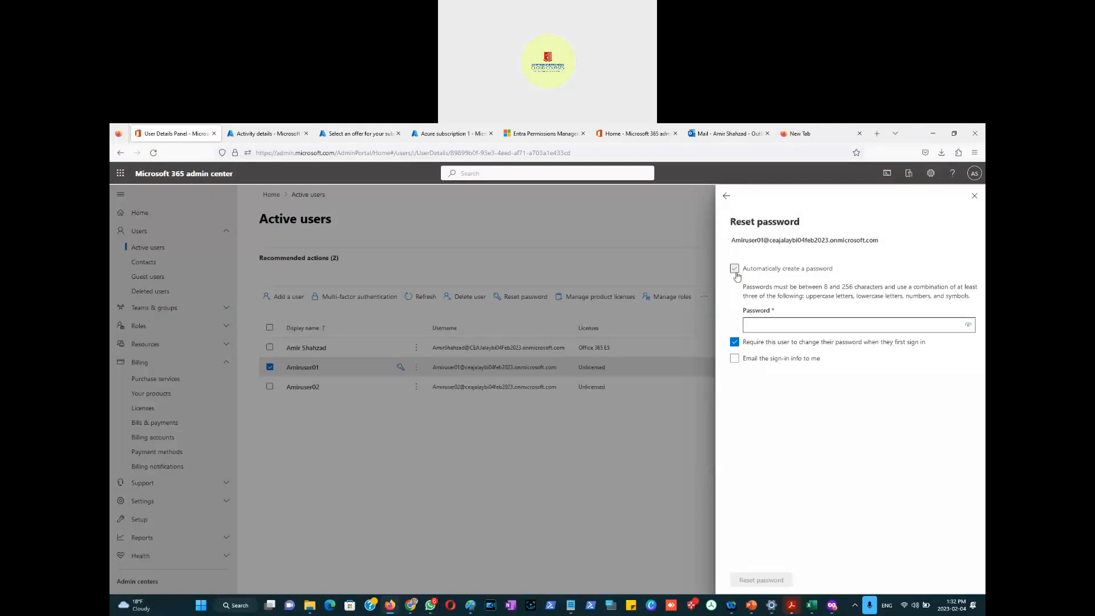
left_click(754, 326)
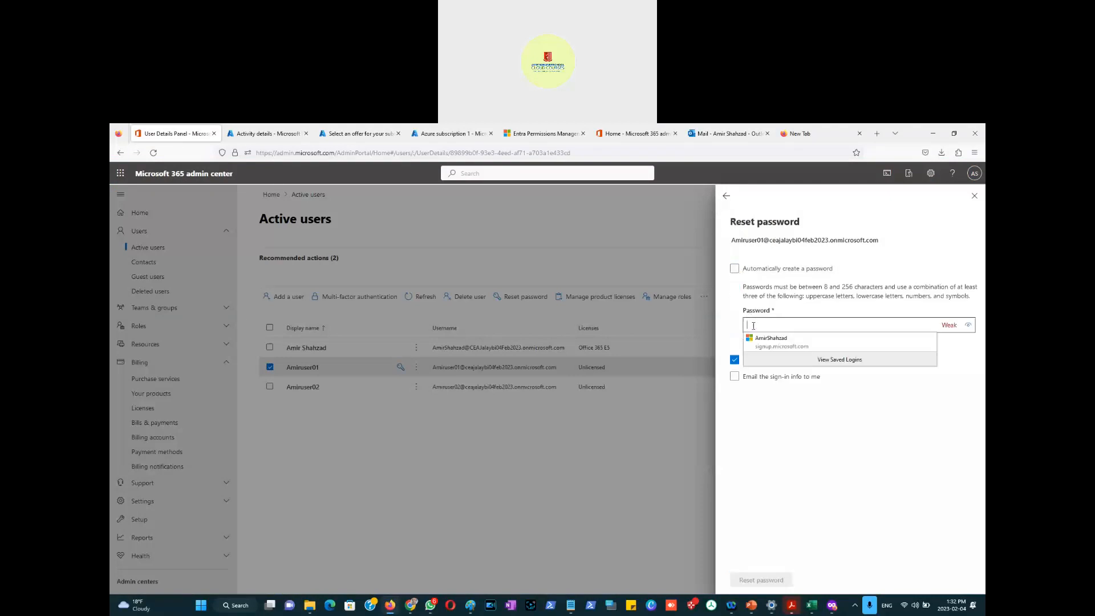
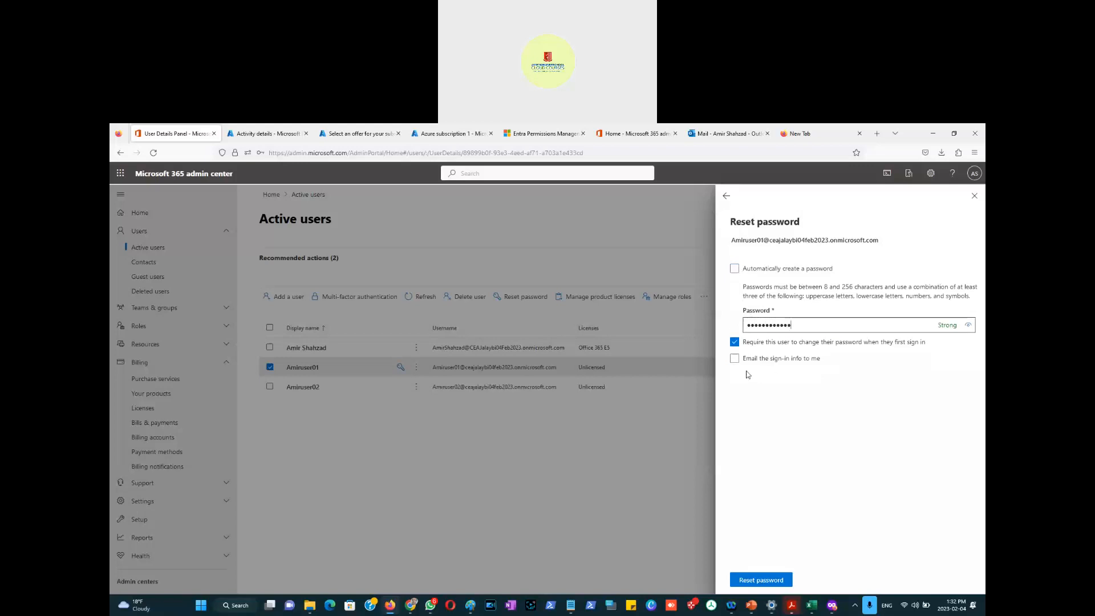
left_click(735, 343)
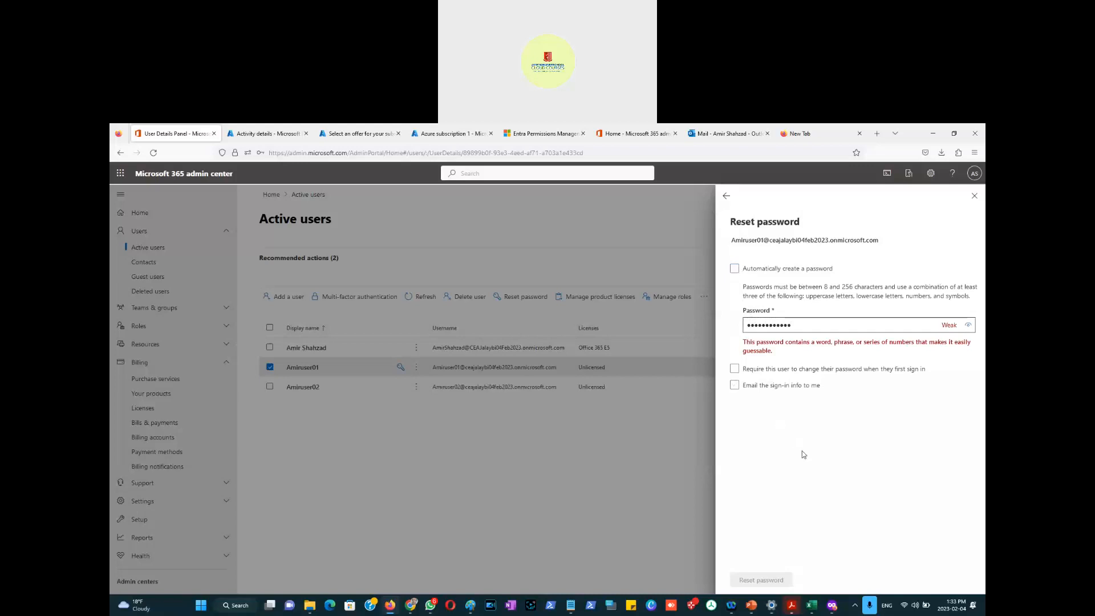
left_click(735, 385)
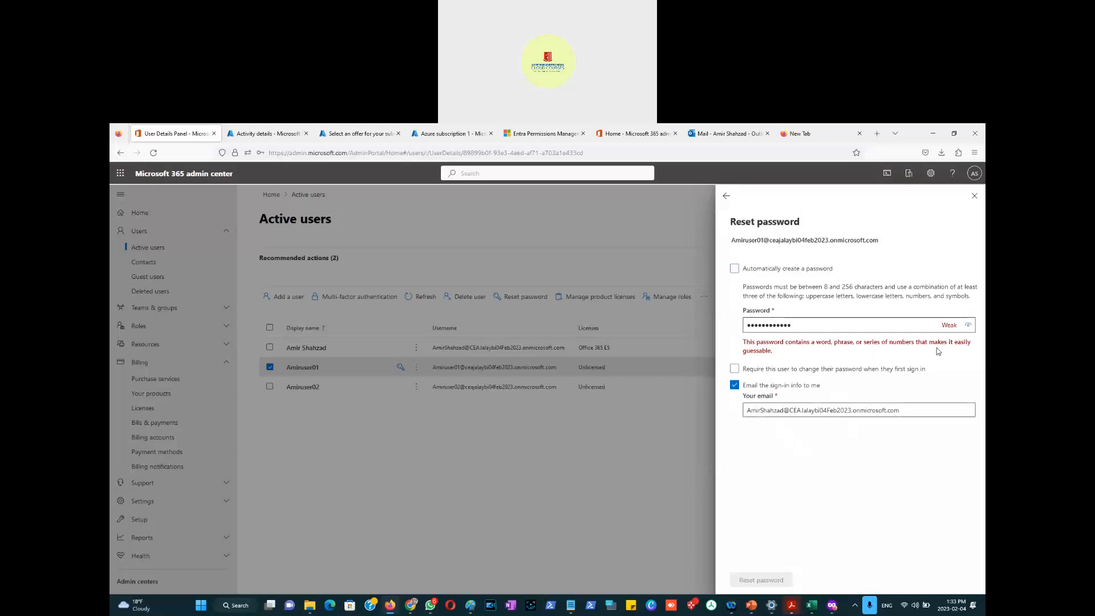
Step: Replace the entered password with a stronger one, check it in plain text, and reset the user's password
left_click(968, 326)
left_click(969, 326)
left_click_drag(809, 325, 727, 329)
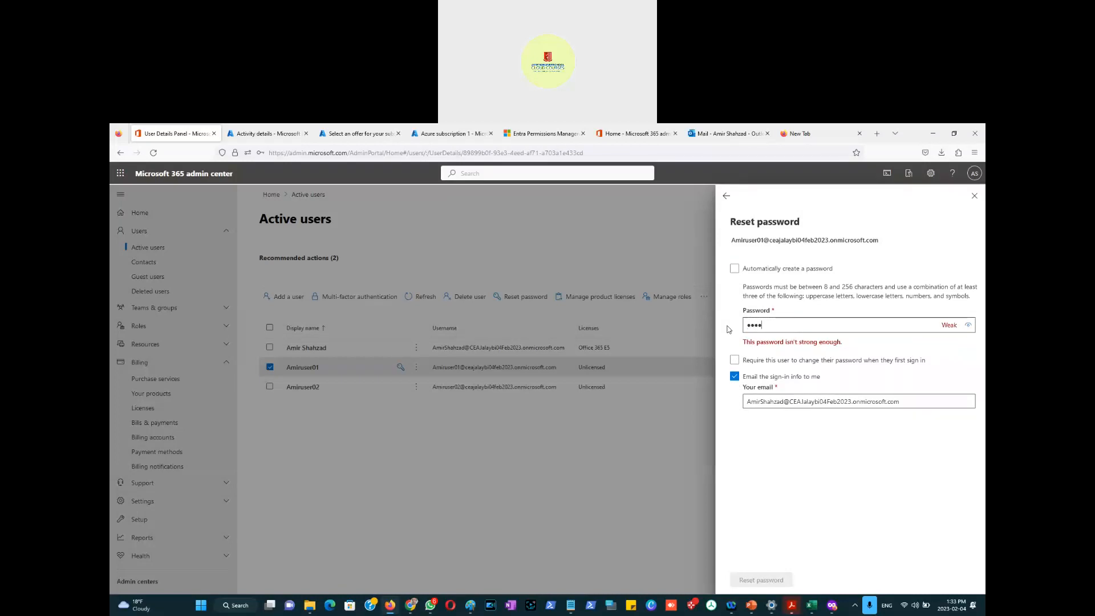
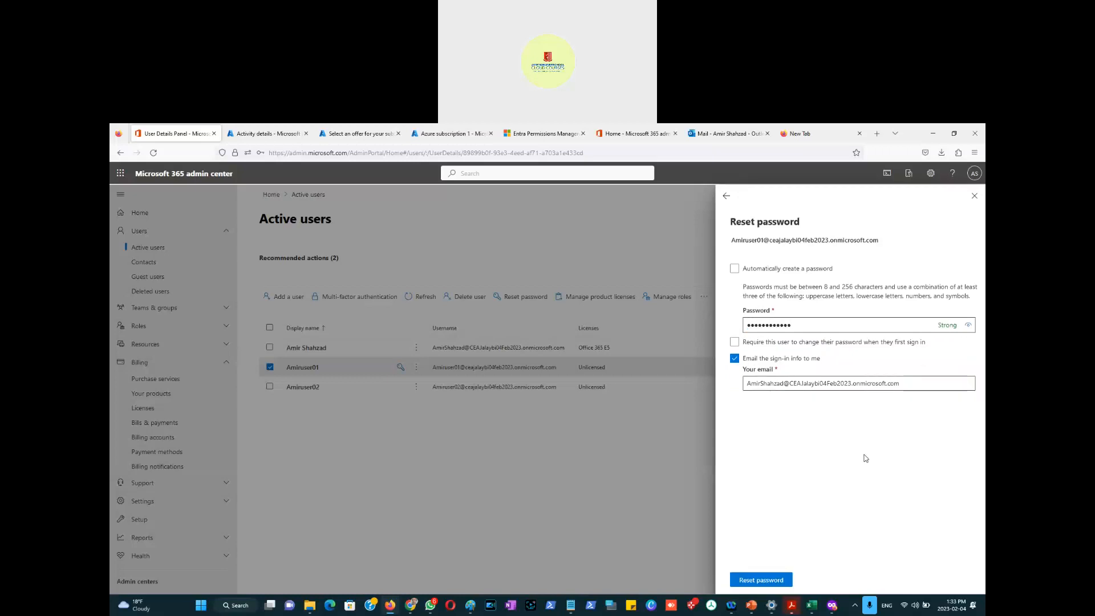
left_click(970, 327)
left_click(971, 326)
left_click(763, 582)
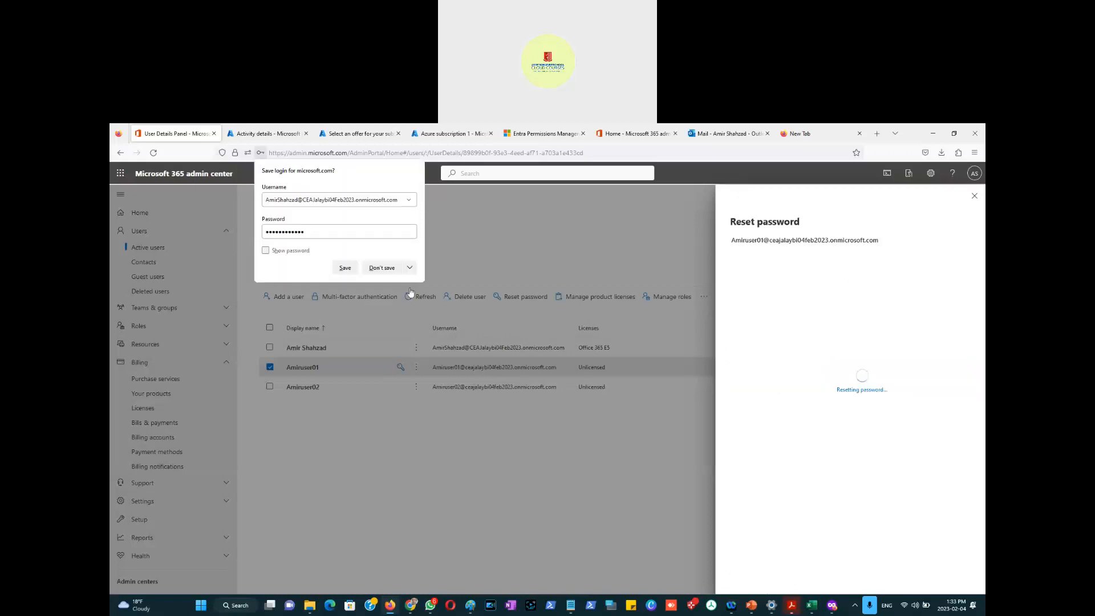
Step: Decline saving the login in the browser, reveal the reset password to check it, and close the confirmation
left_click(382, 268)
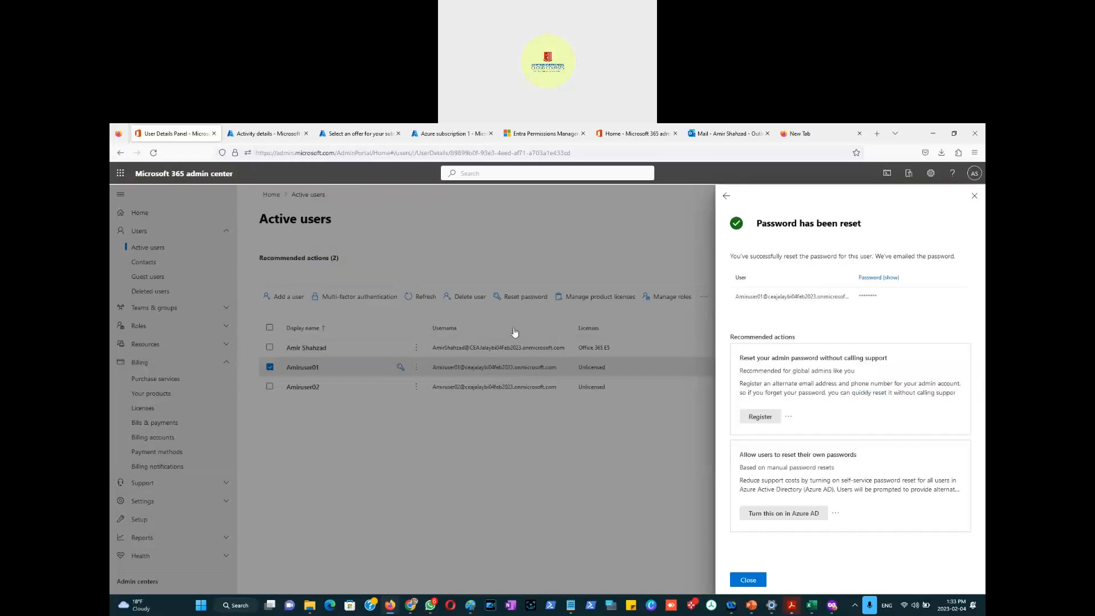
left_click(884, 279)
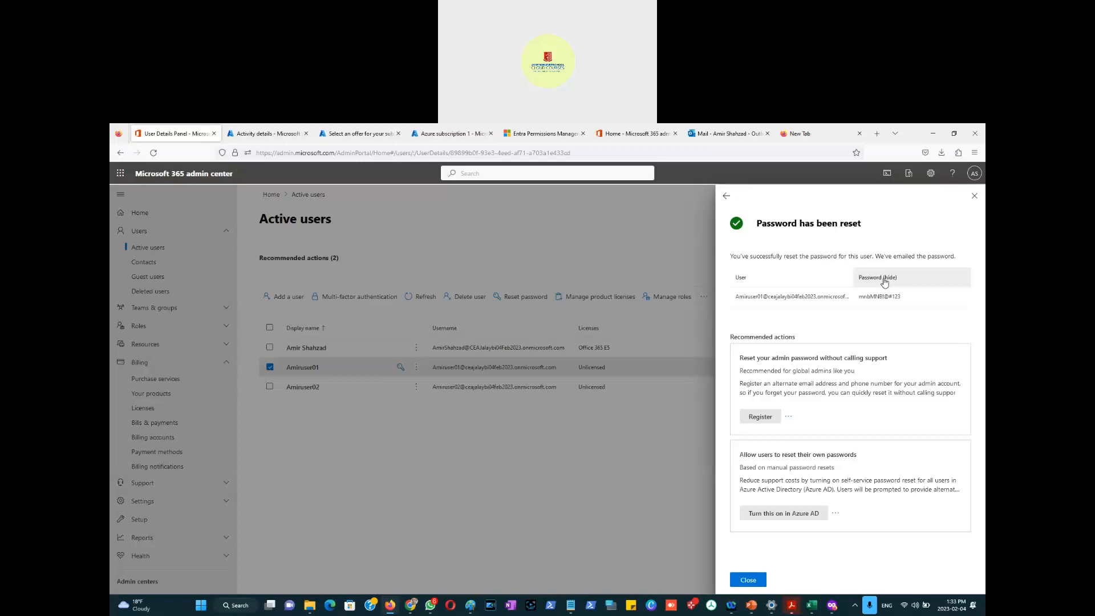
left_click(748, 580)
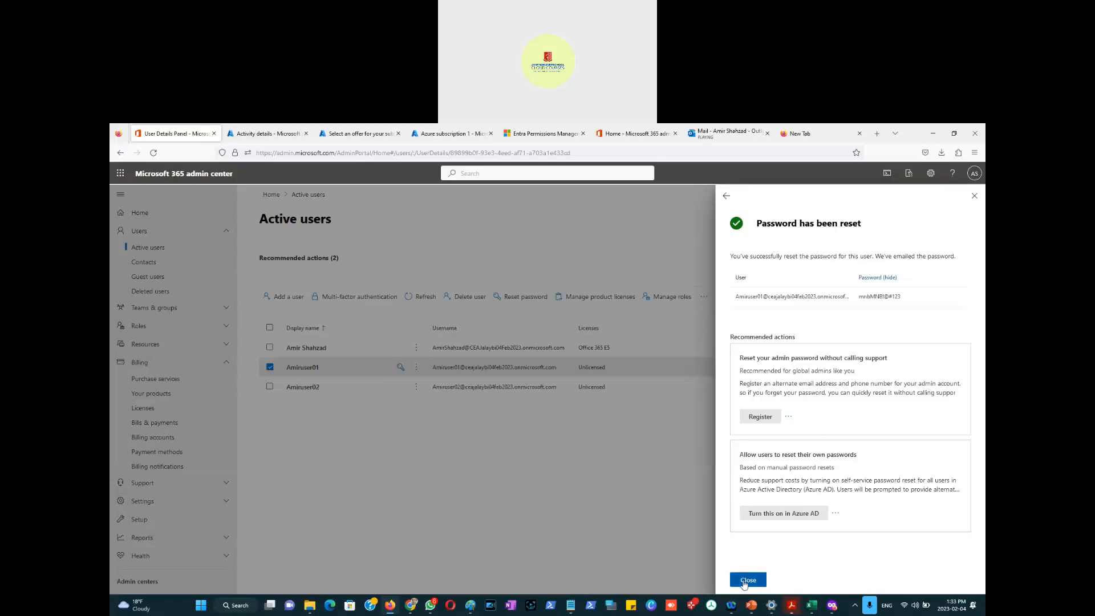
Step: Switch to Outlook and read the new message "Account information for new or modified users"
left_click(713, 135)
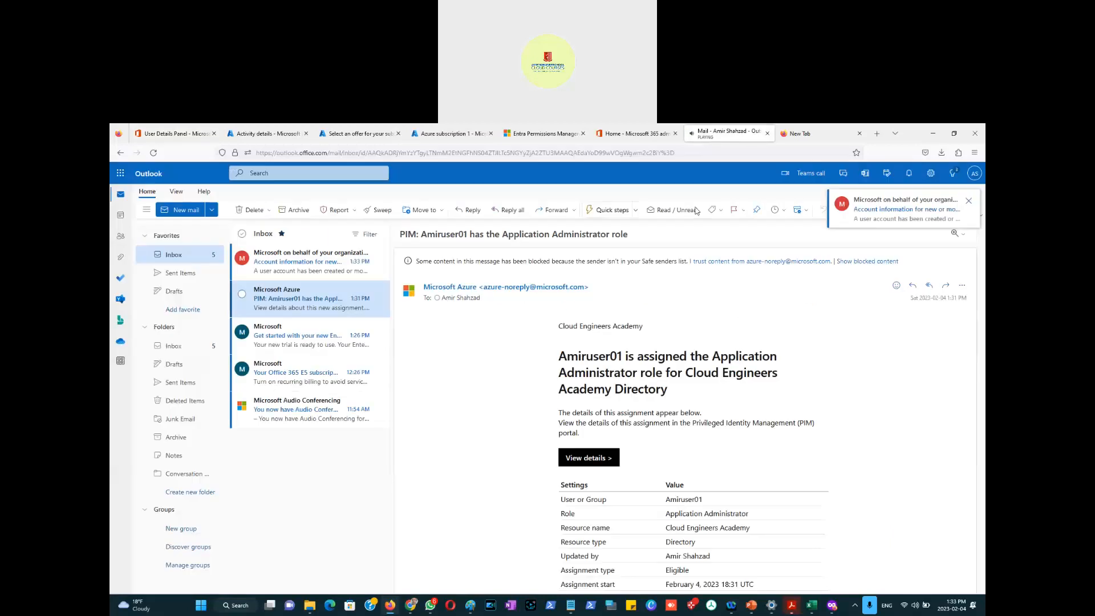
left_click(311, 261)
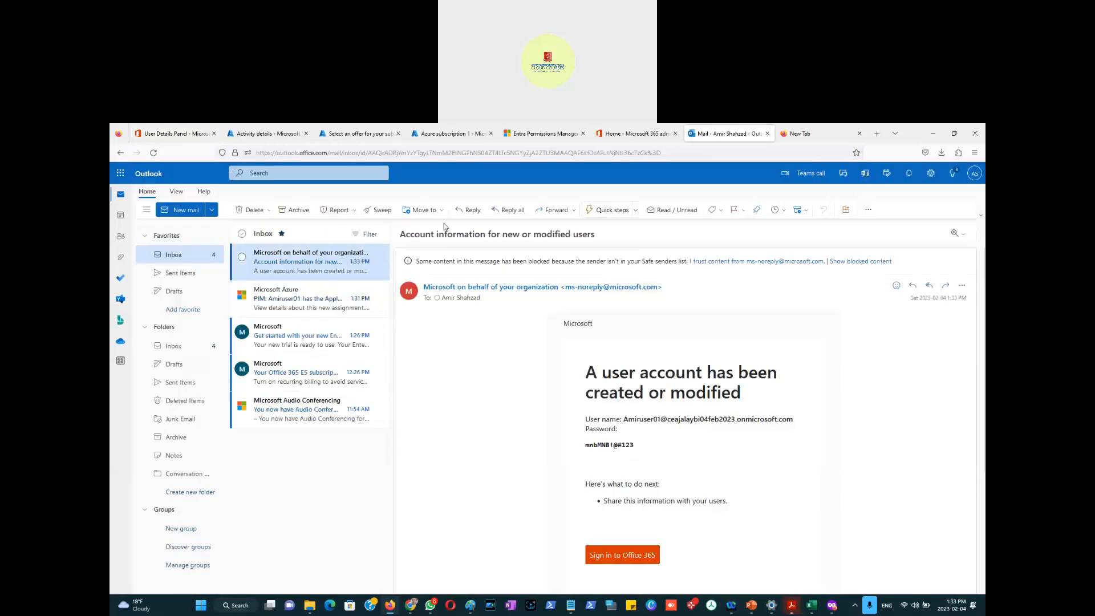
key("alt")
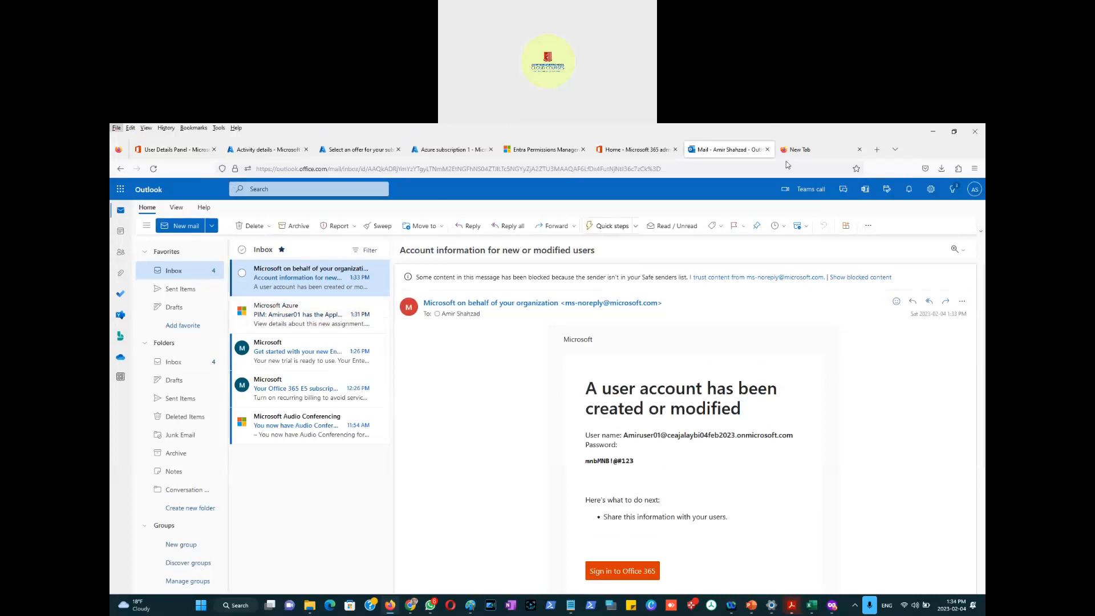
Step: Return to the private window, sign in to Azure with the user's account password, stay signed in, and skip the welcome tour
key("alt+Tab")
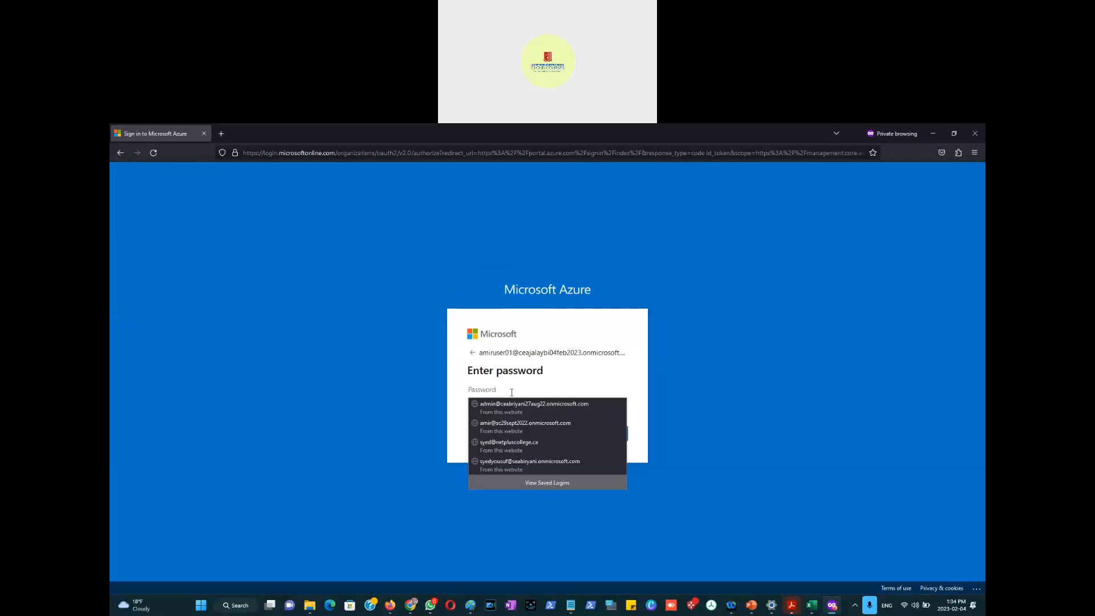
type("•••")
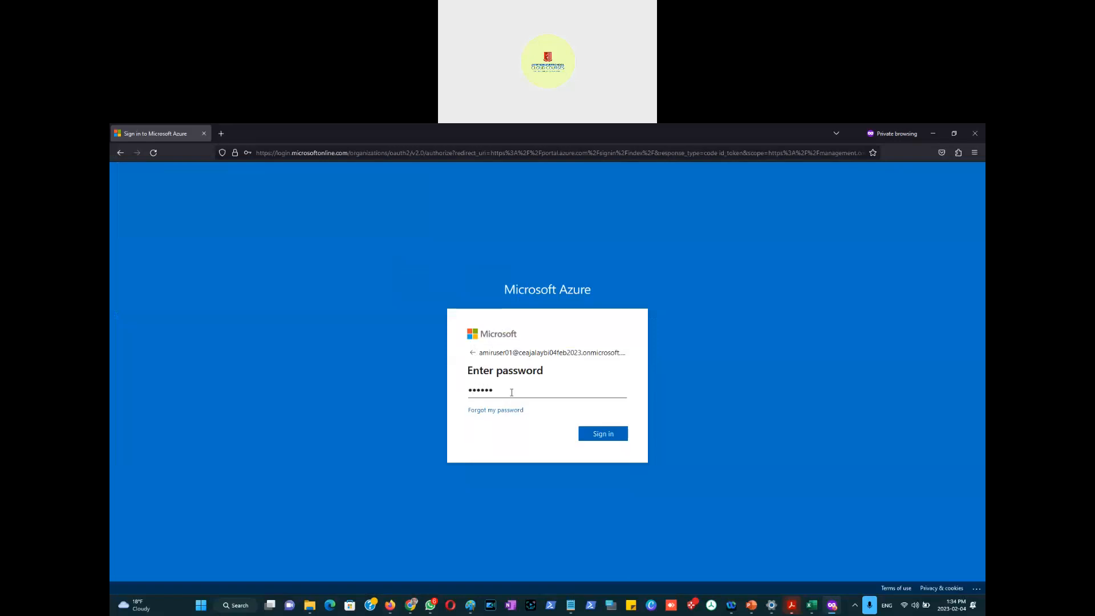
type("•••••••••")
key("Return")
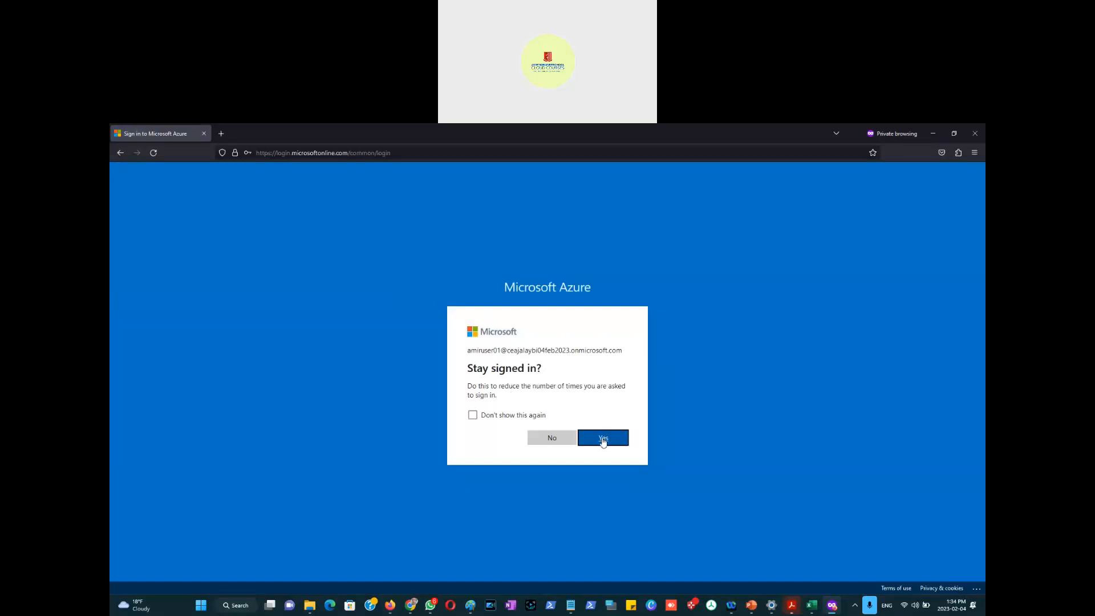
left_click(604, 442)
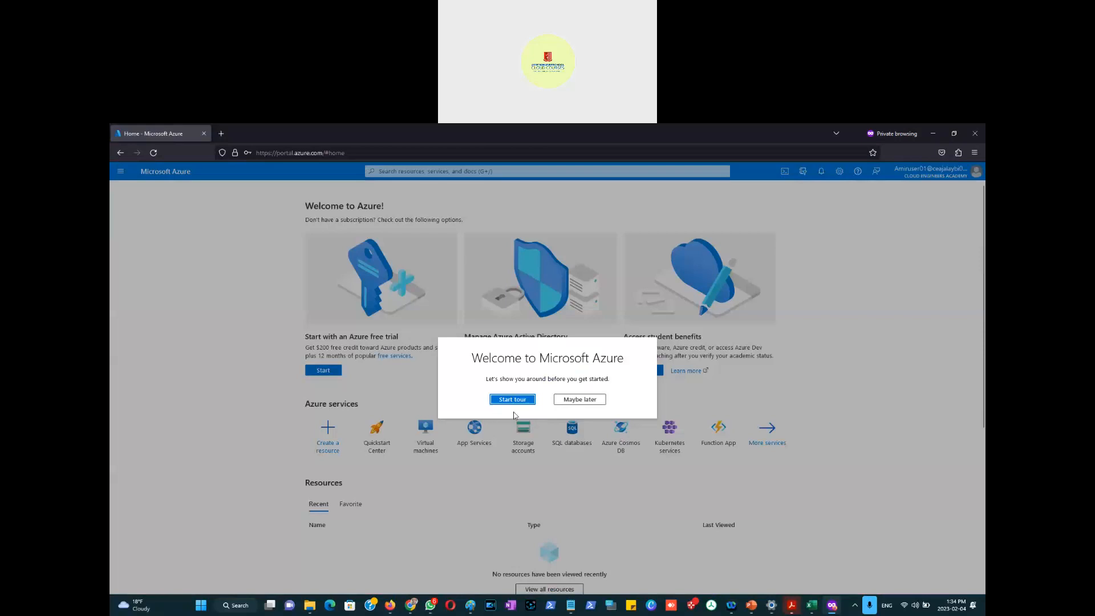
left_click(570, 402)
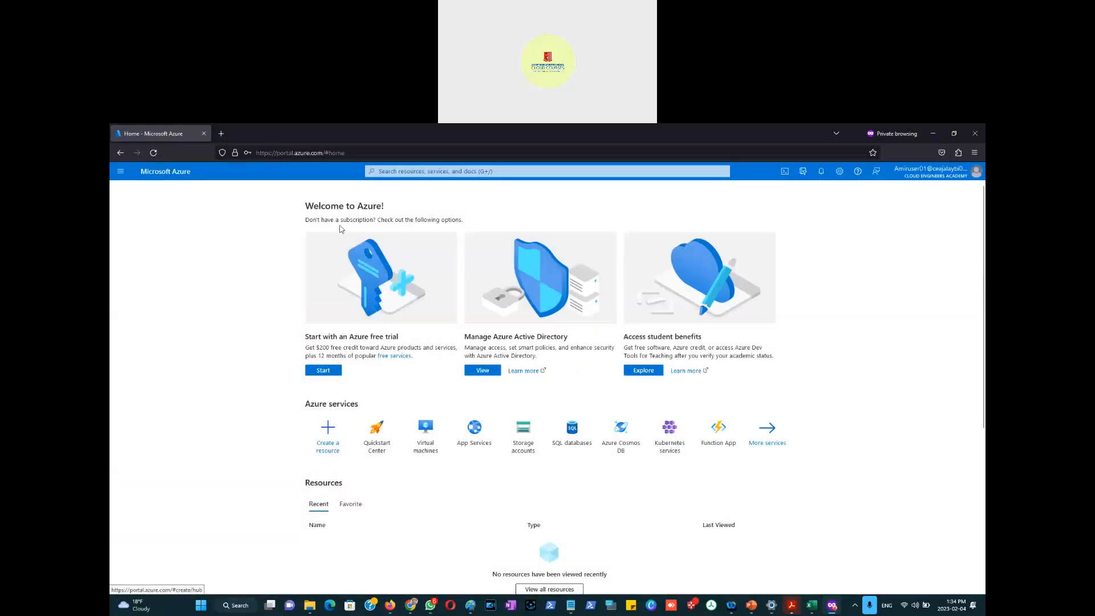
Step: Go to portal.office.com in a new private tab
left_click(222, 134)
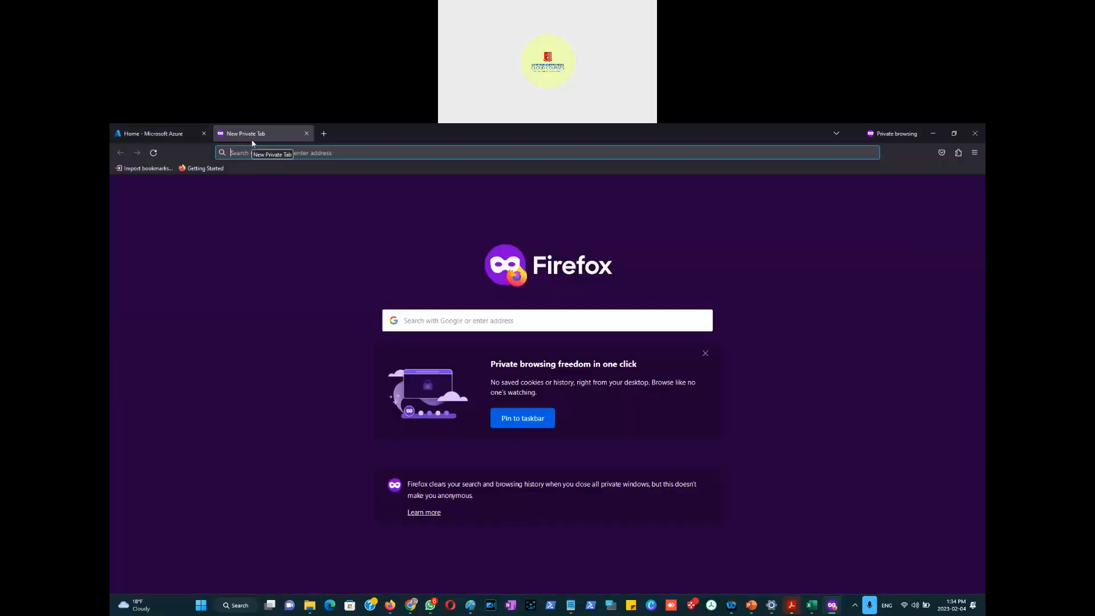
type("por")
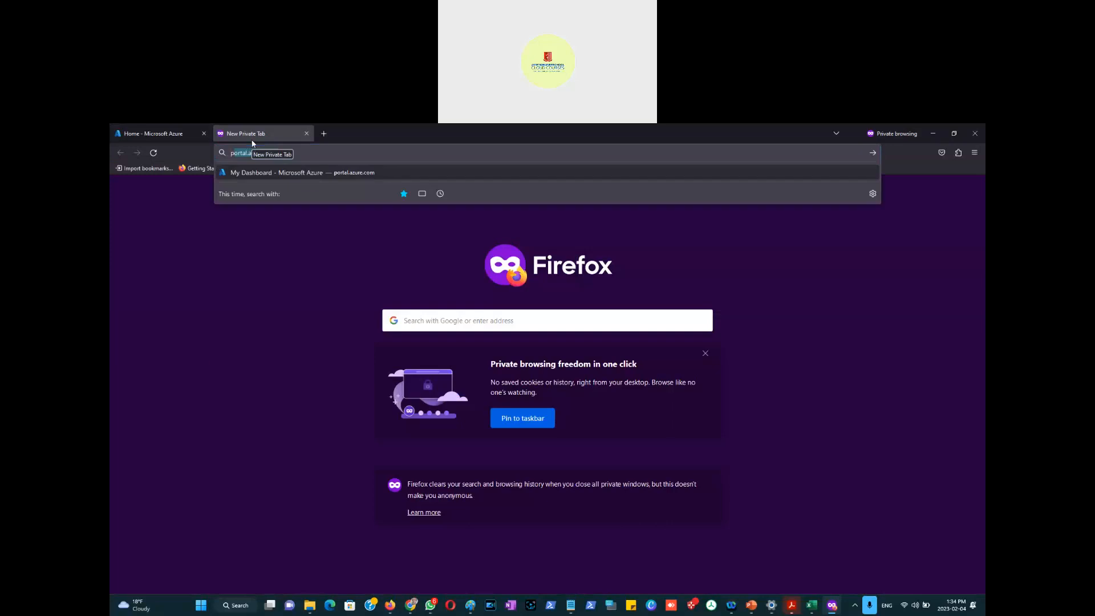
type("tal.o")
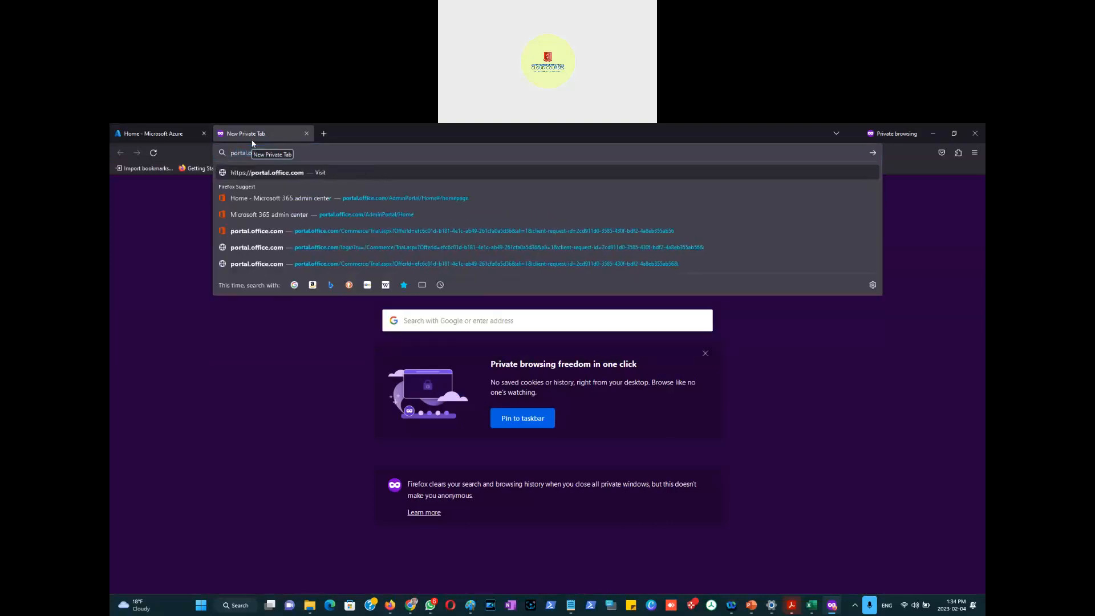
key("Return")
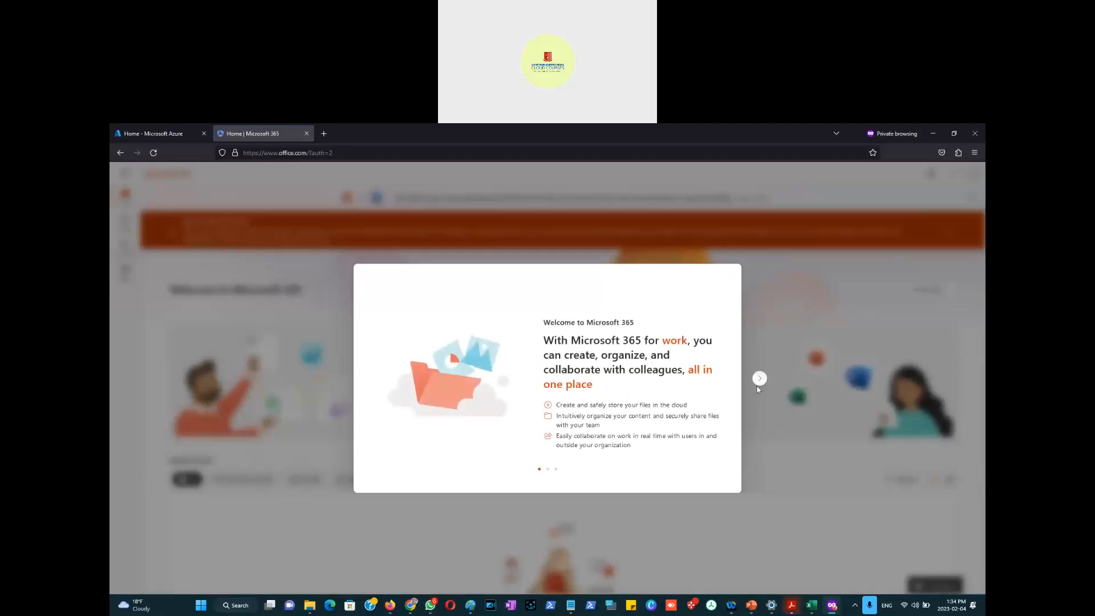
Step: Go through the Microsoft 365 welcome introduction to its end and check the app launcher for available apps
left_click(760, 379)
left_click(760, 379)
left_click(759, 379)
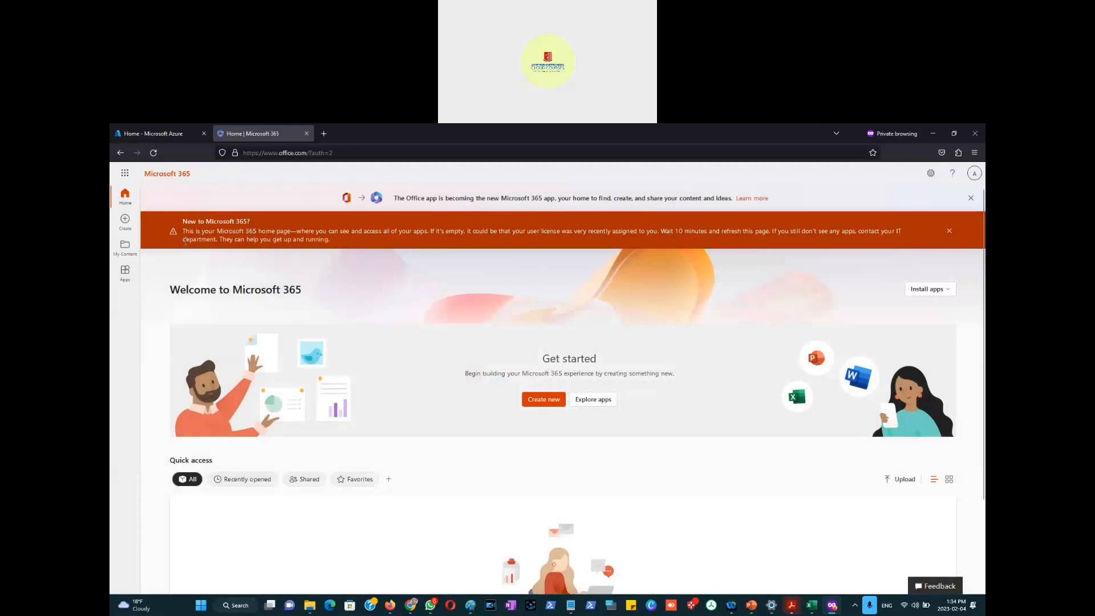
left_click(124, 175)
left_click(124, 179)
Step: Switch to the Microsoft 365 admin center and assign the Office 365 E5 license to the first test user, saving the changes
key("alt+Tab")
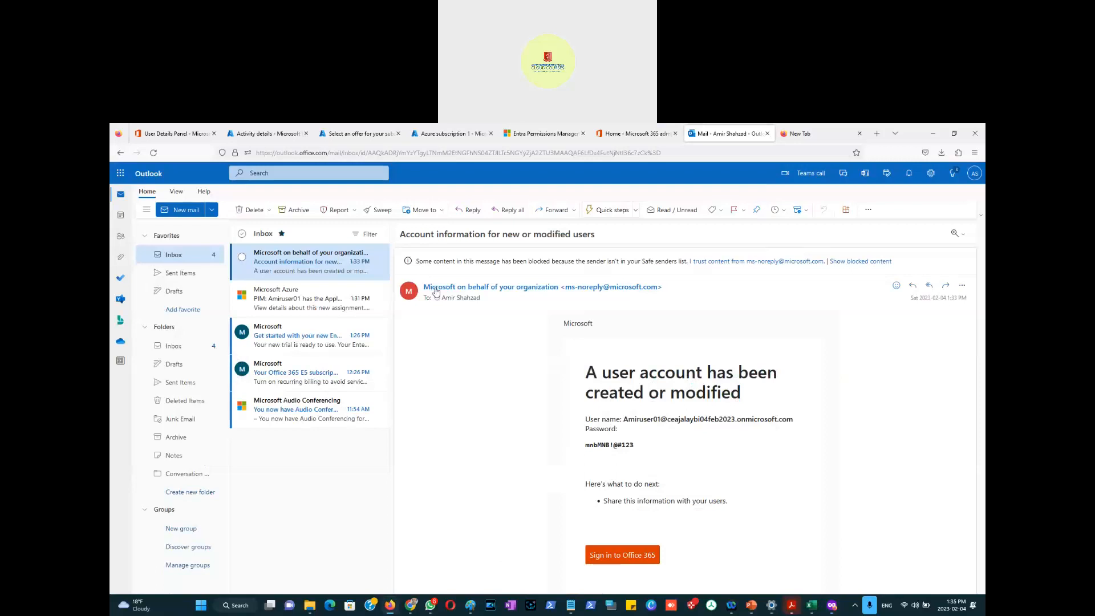
left_click(167, 136)
left_click(316, 369)
left_click(823, 290)
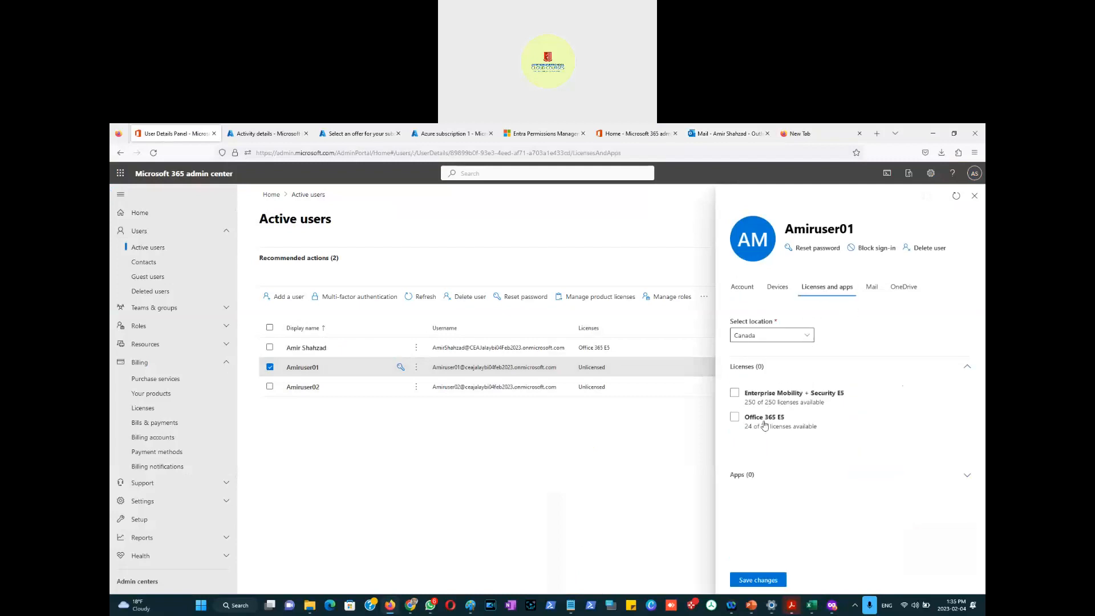
left_click(736, 420)
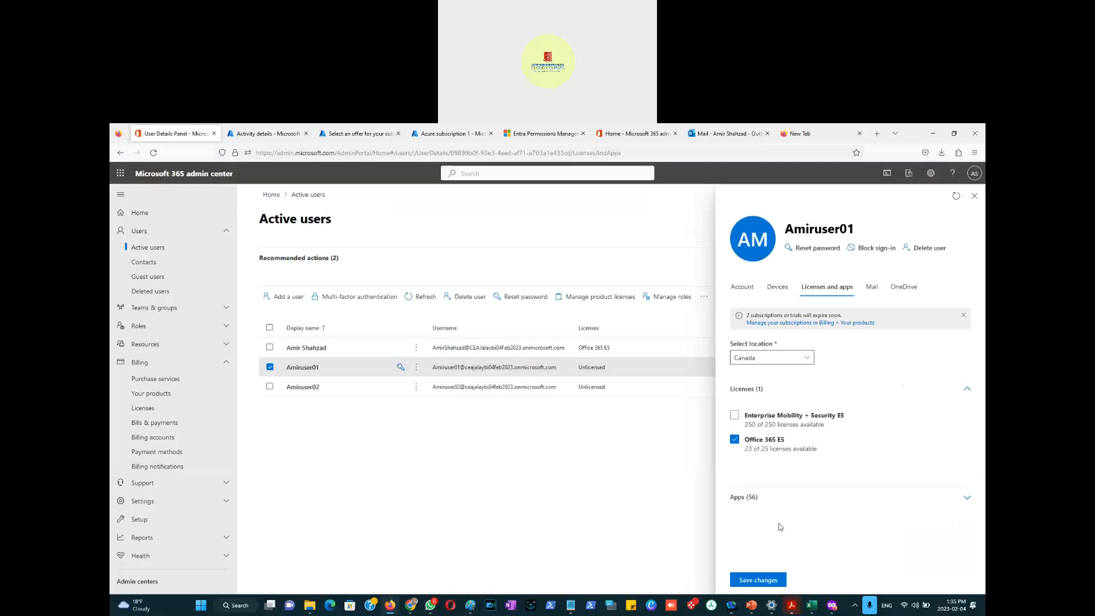
left_click(759, 581)
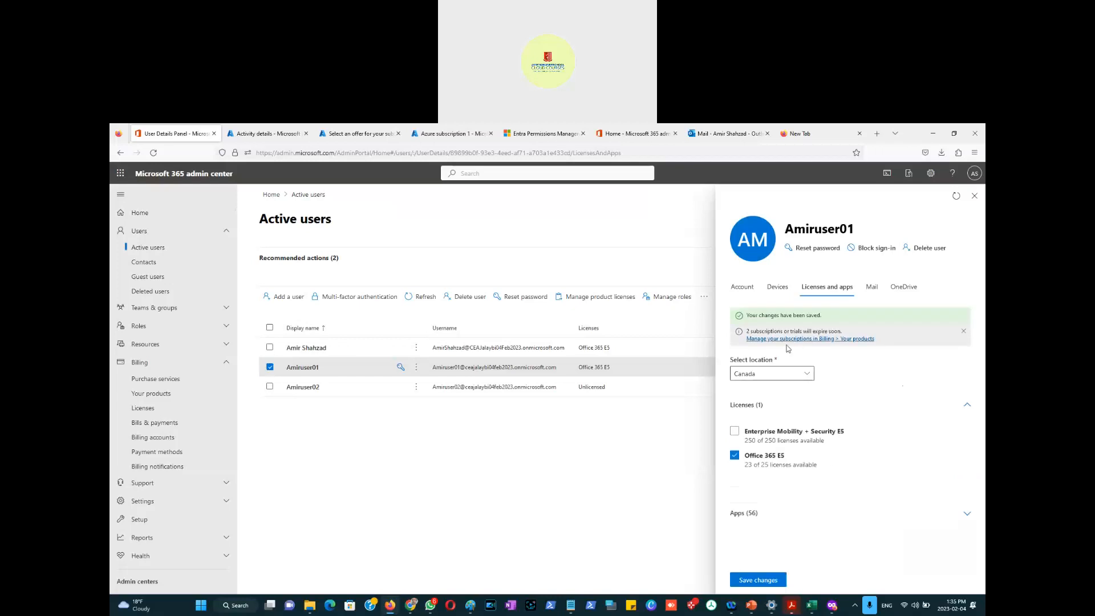
left_click(757, 581)
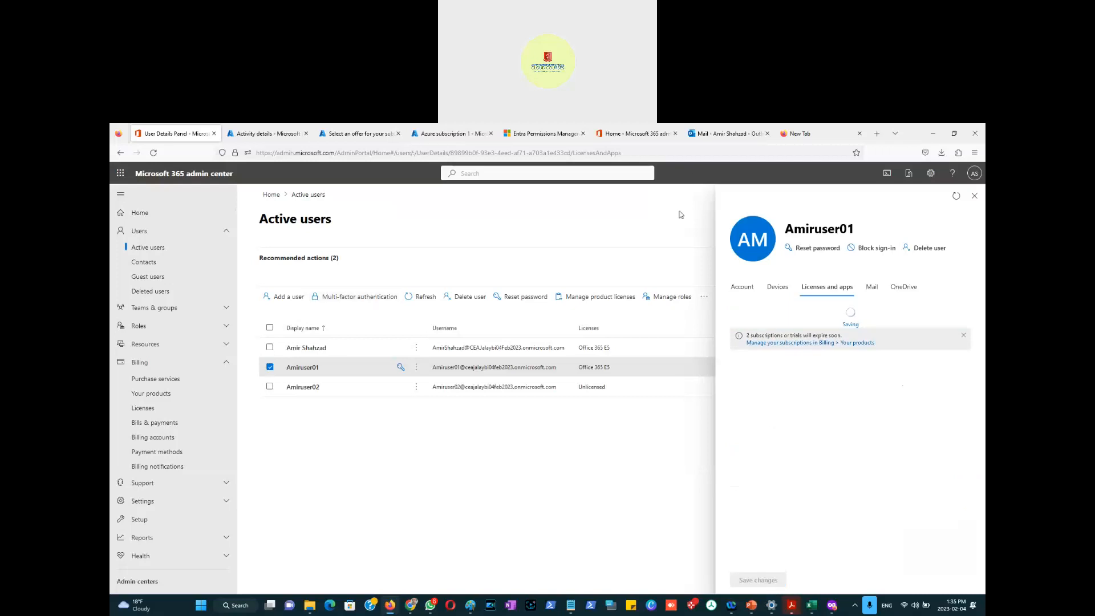
Step: Return to the private window, reload the Microsoft 365 home page, and dismiss the app launcher tip
key("alt+Tab")
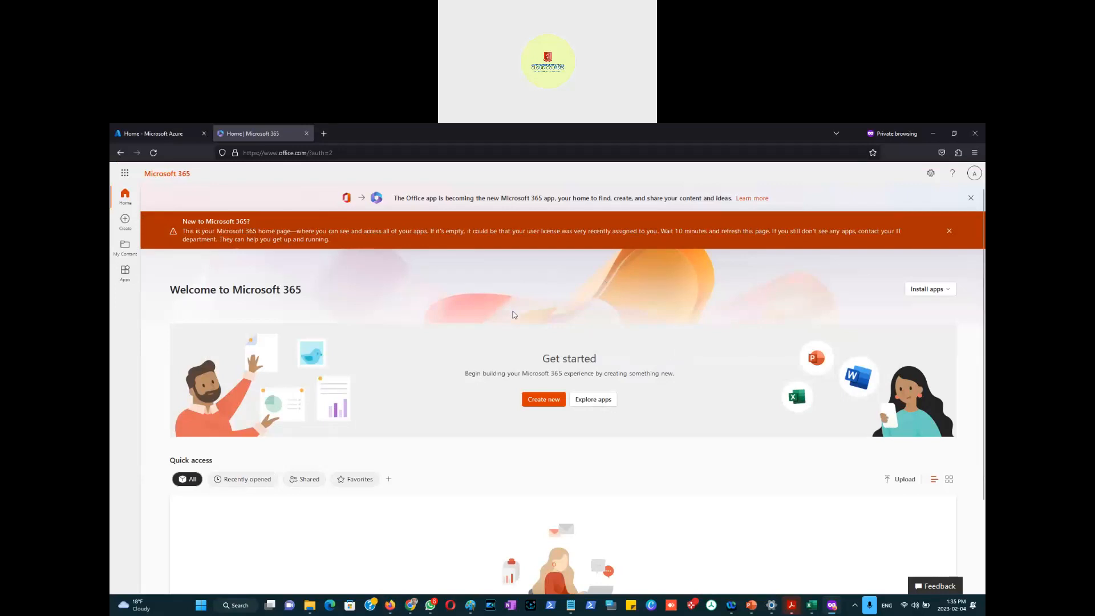
left_click(153, 153)
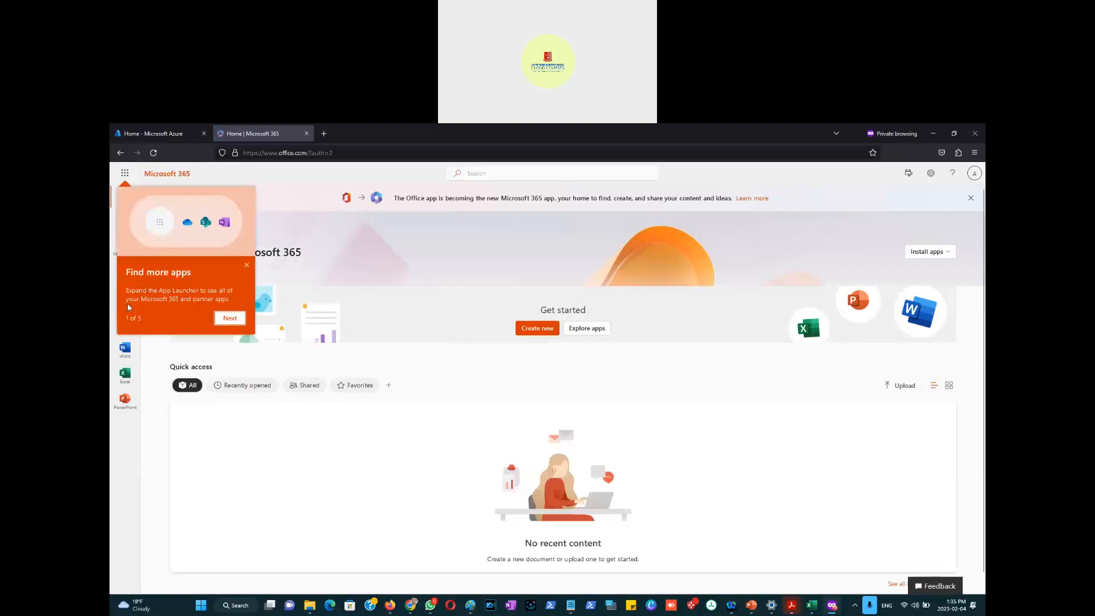
left_click(246, 265)
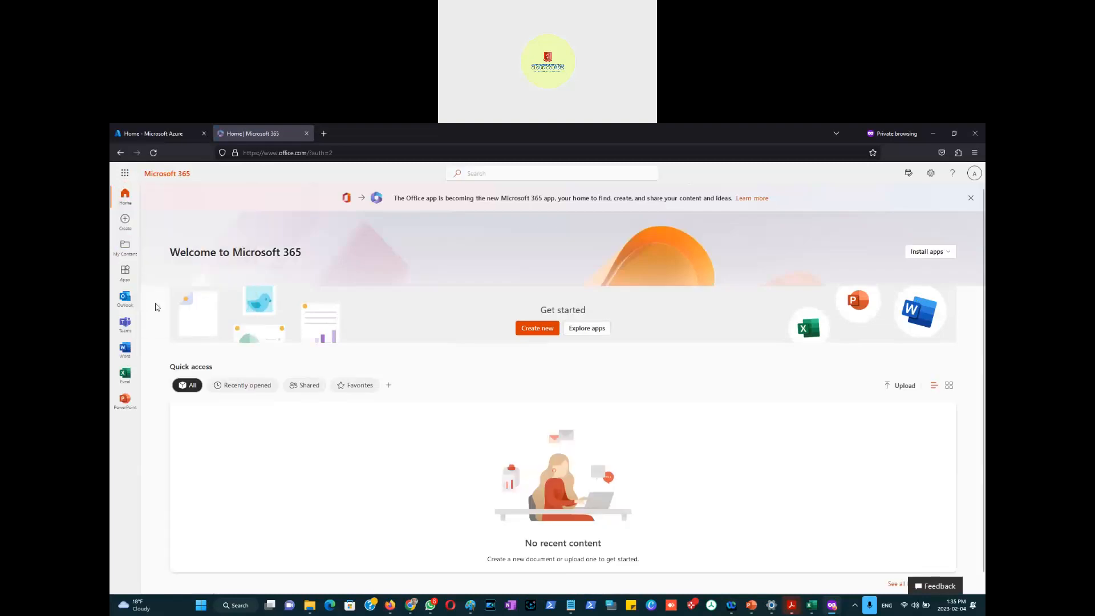
Step: Open Outlook for the newly licensed user in a new tab and repeatedly refresh it to check for the mailbox
key("ctrl+t")
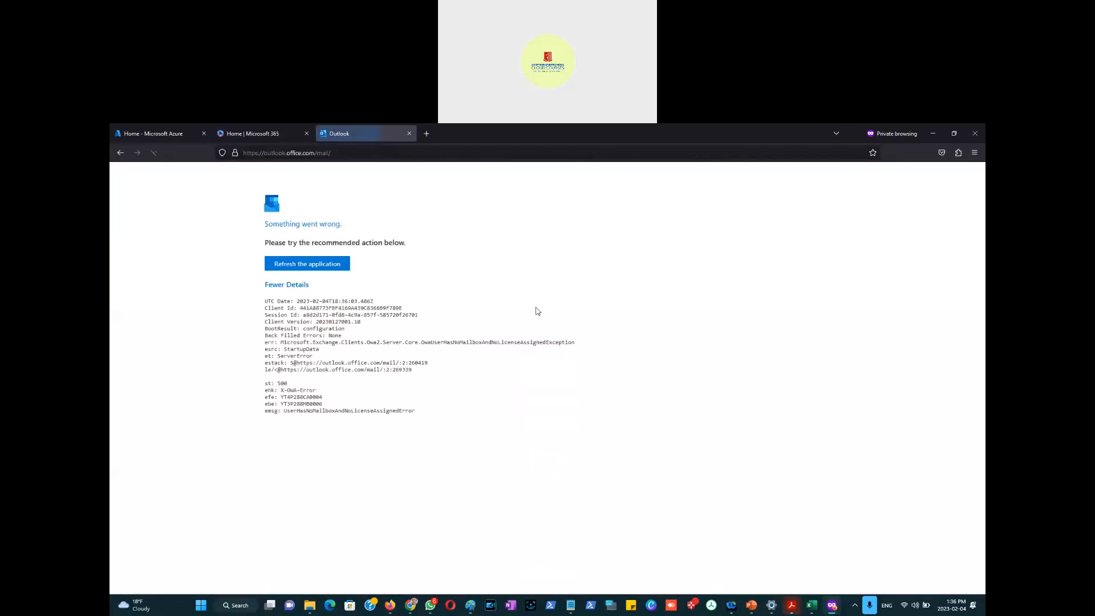
left_click(314, 266)
left_click(314, 268)
left_click(315, 267)
left_click(314, 268)
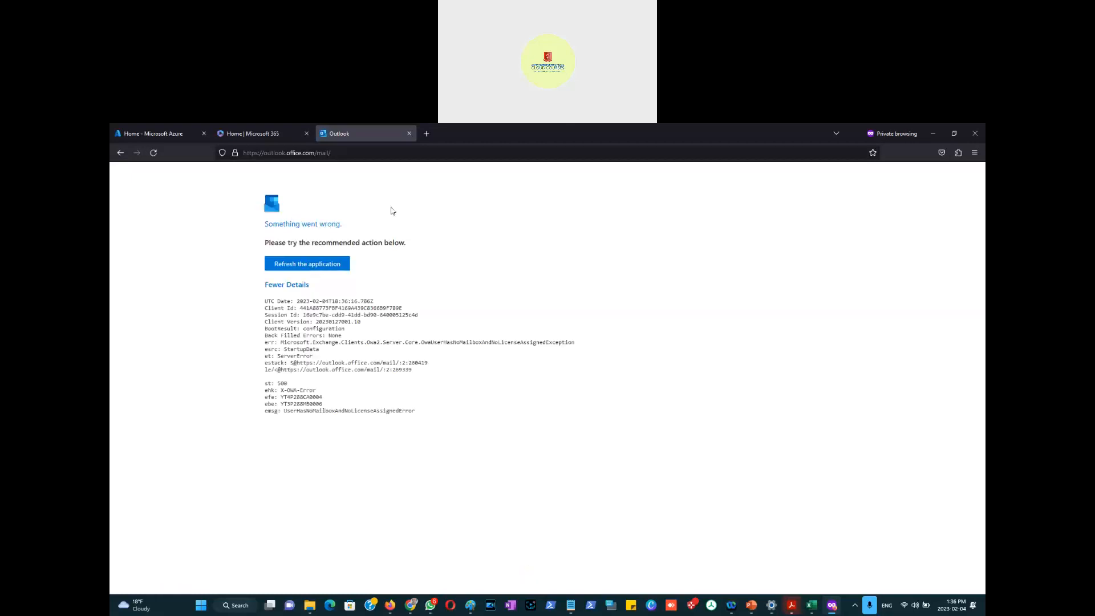
left_click(241, 136)
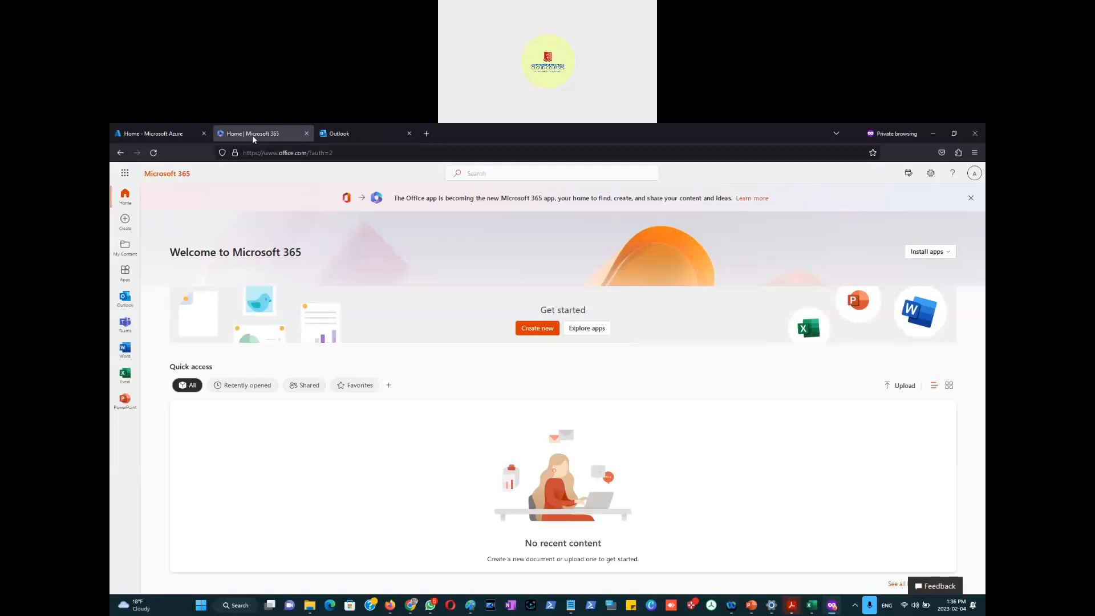
left_click(344, 134)
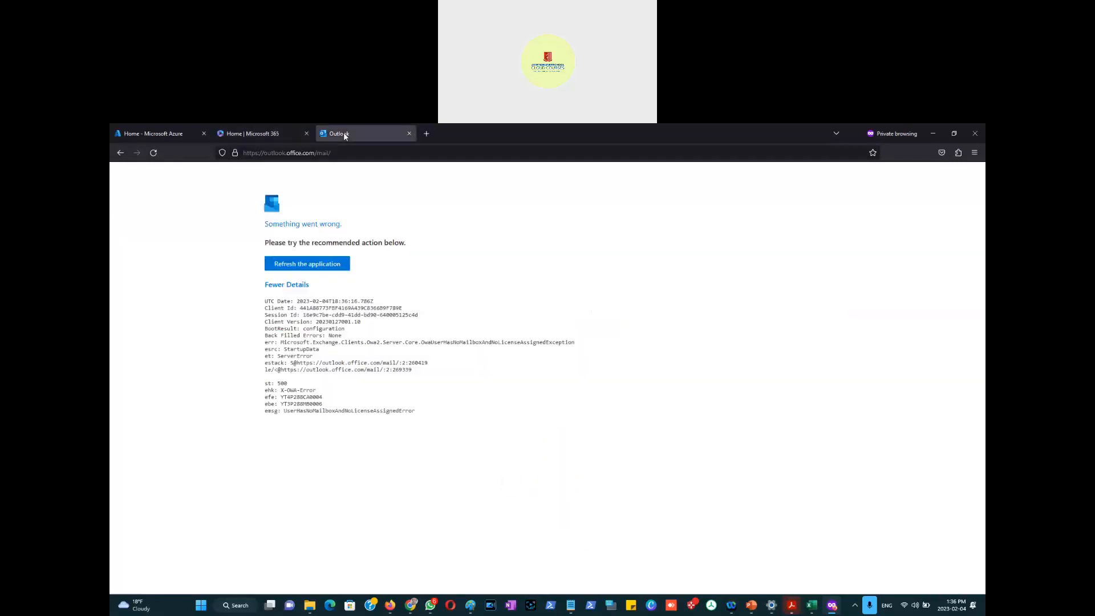
left_click(296, 265)
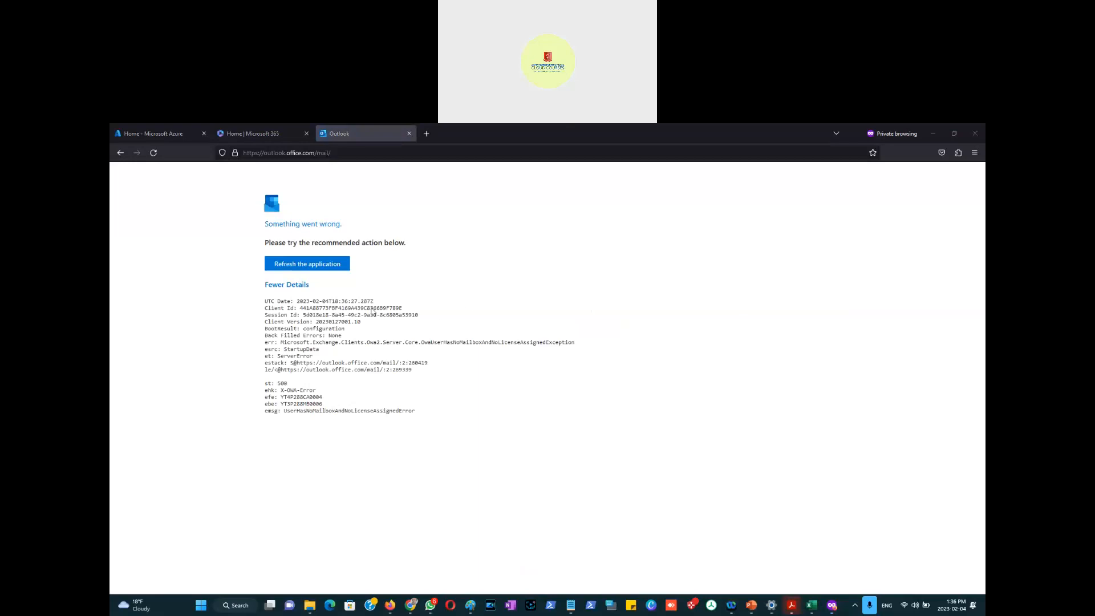
left_click(304, 269)
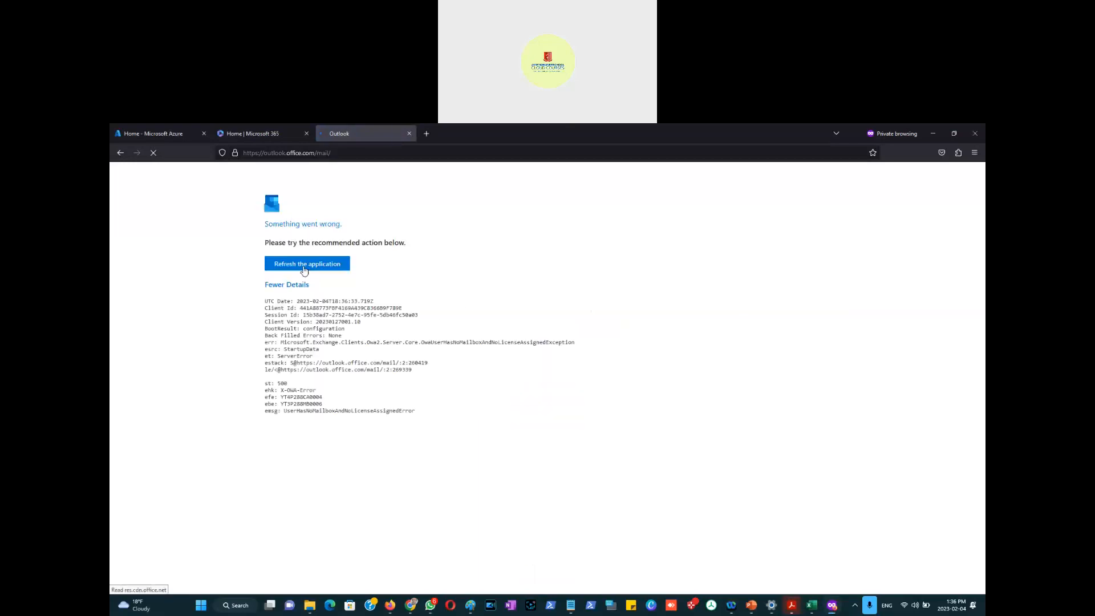
left_click(310, 269)
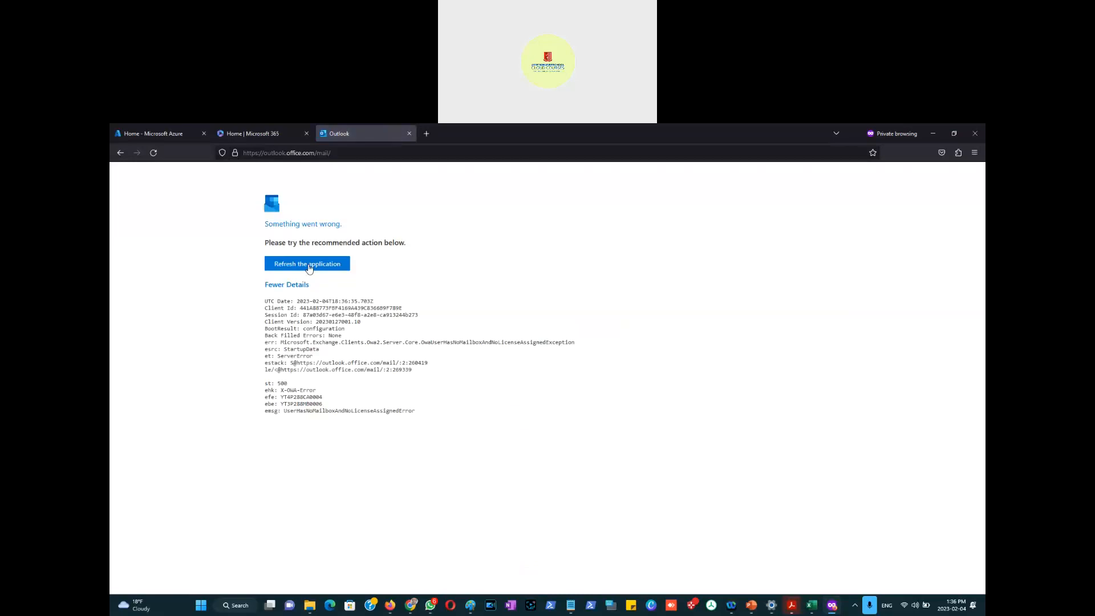
left_click(310, 269)
left_click(310, 269)
left_click(310, 269)
left_click(309, 269)
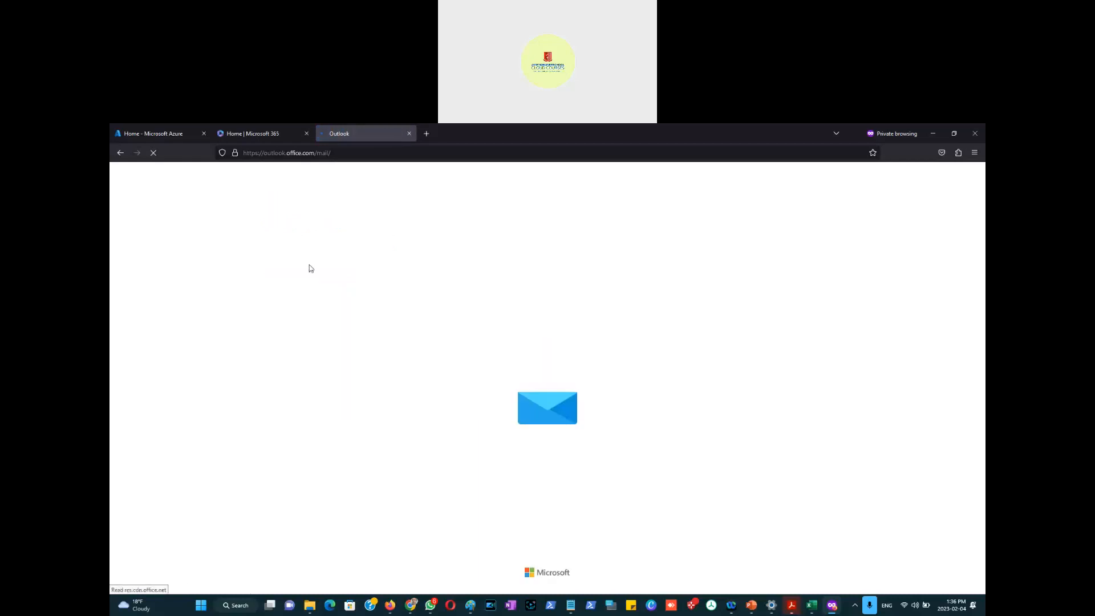
left_click(310, 266)
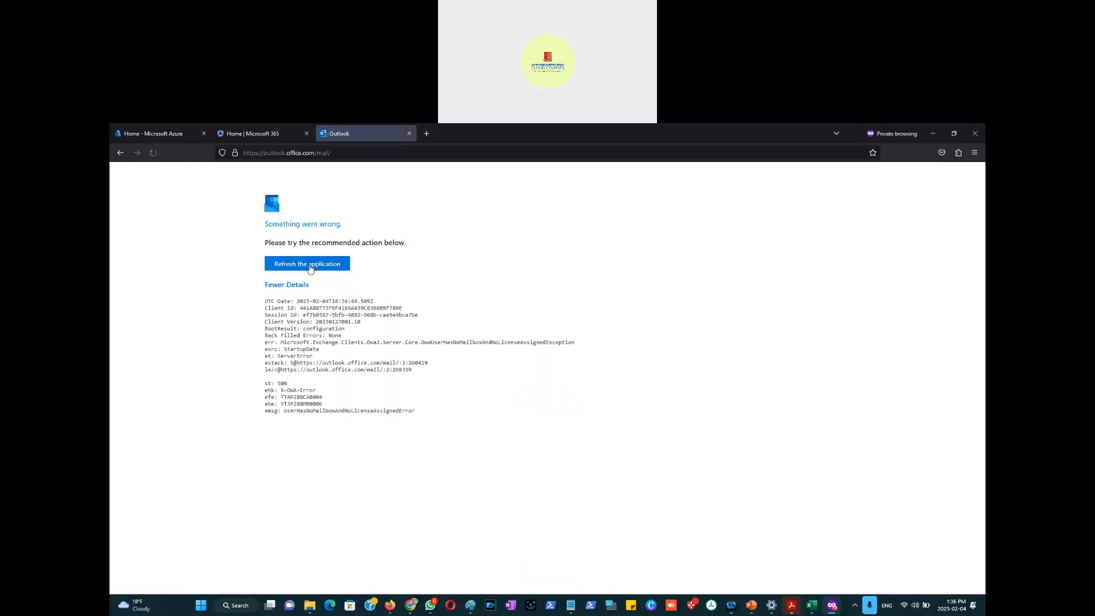
left_click(310, 265)
left_click(310, 269)
left_click(235, 134)
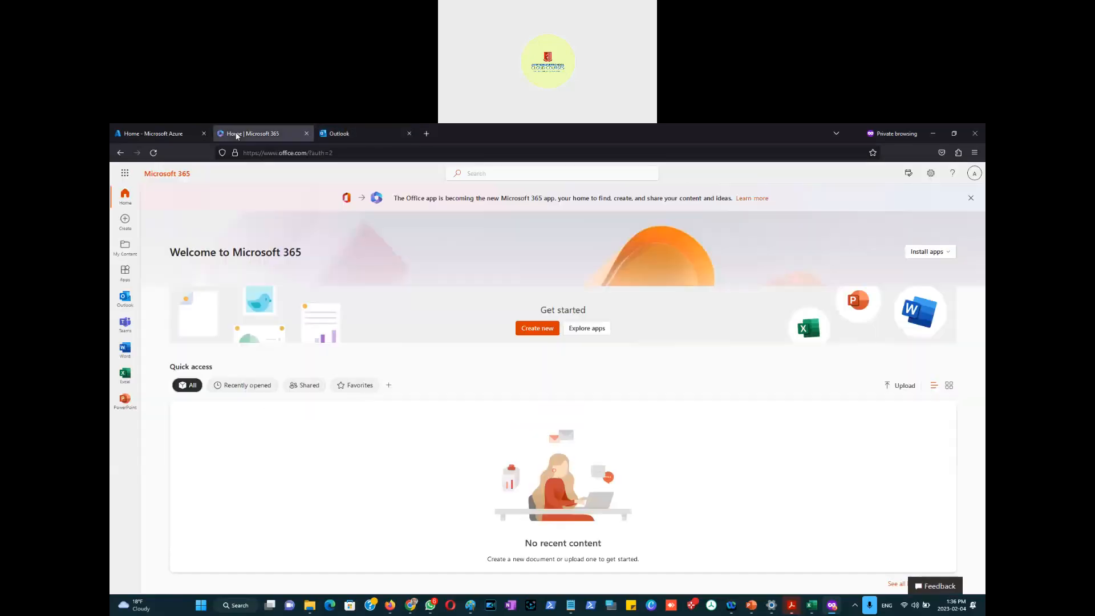
left_click(334, 137)
left_click(301, 263)
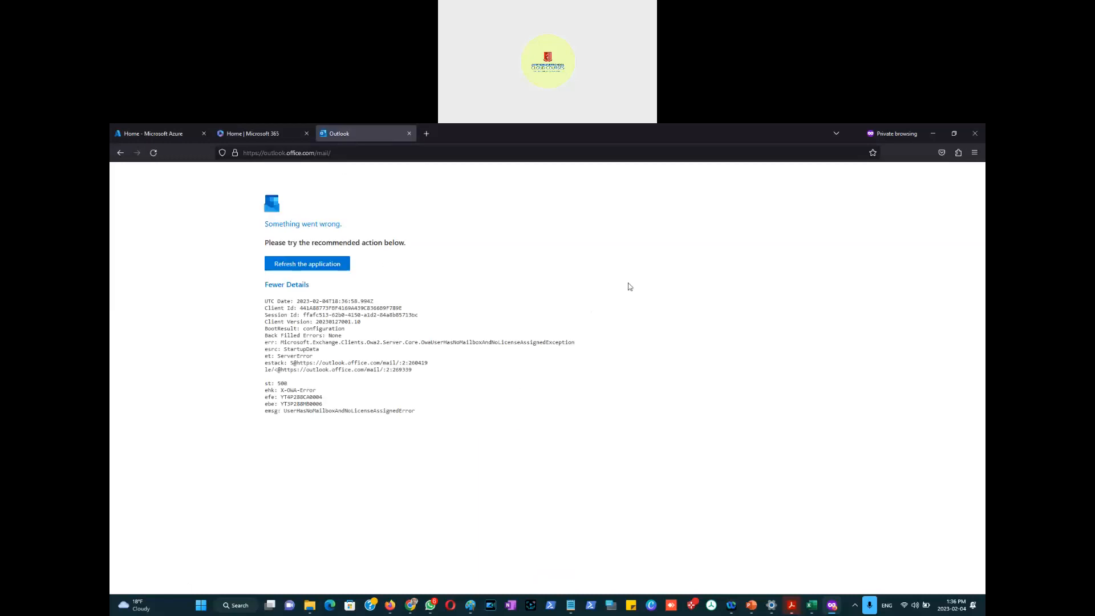
Step: Switch to the Microsoft Entra admin center and open the role settings for Azure AD roles in Privileged Identity Management
key("alt+Tab")
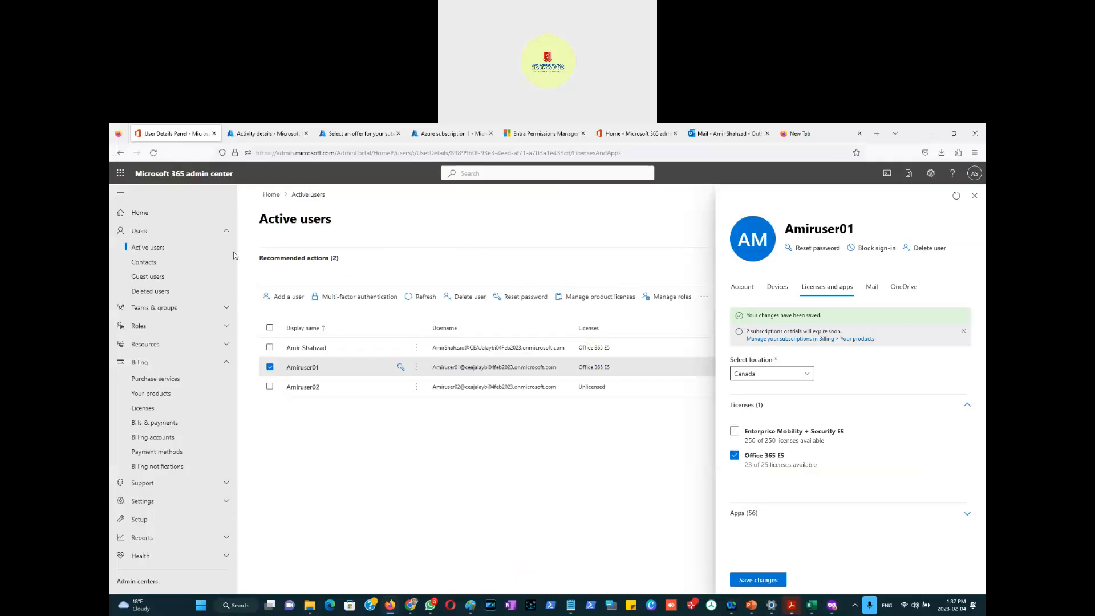
left_click(272, 135)
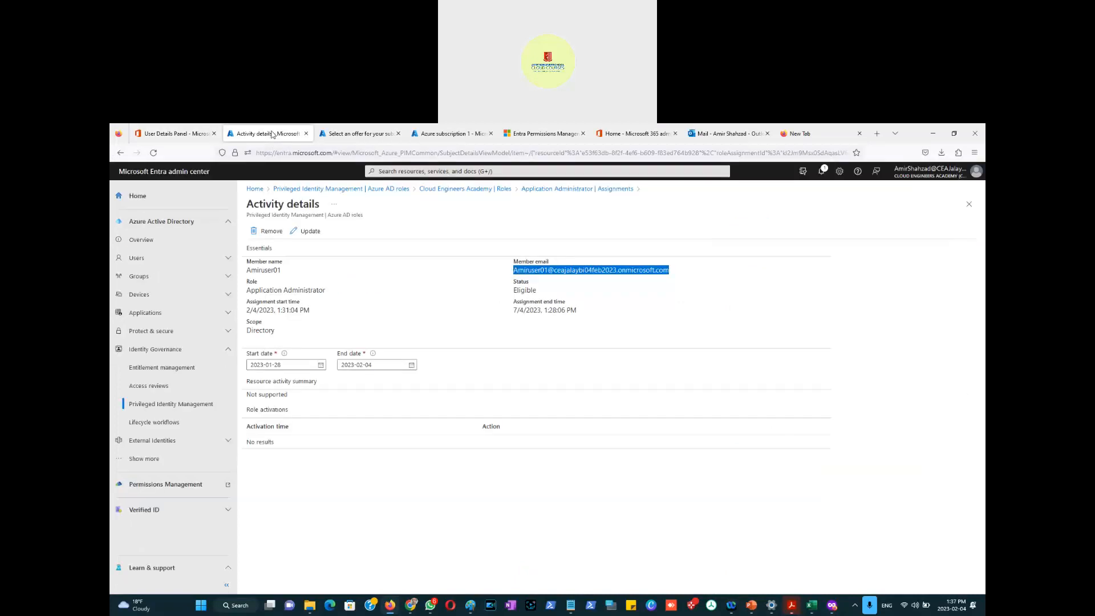
left_click(150, 405)
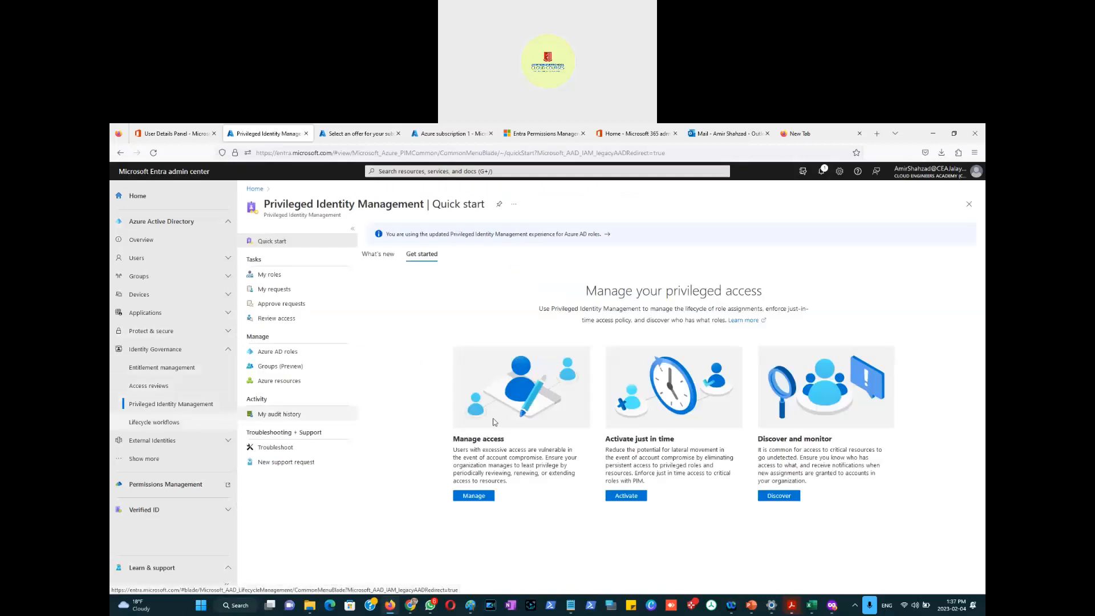
left_click(293, 356)
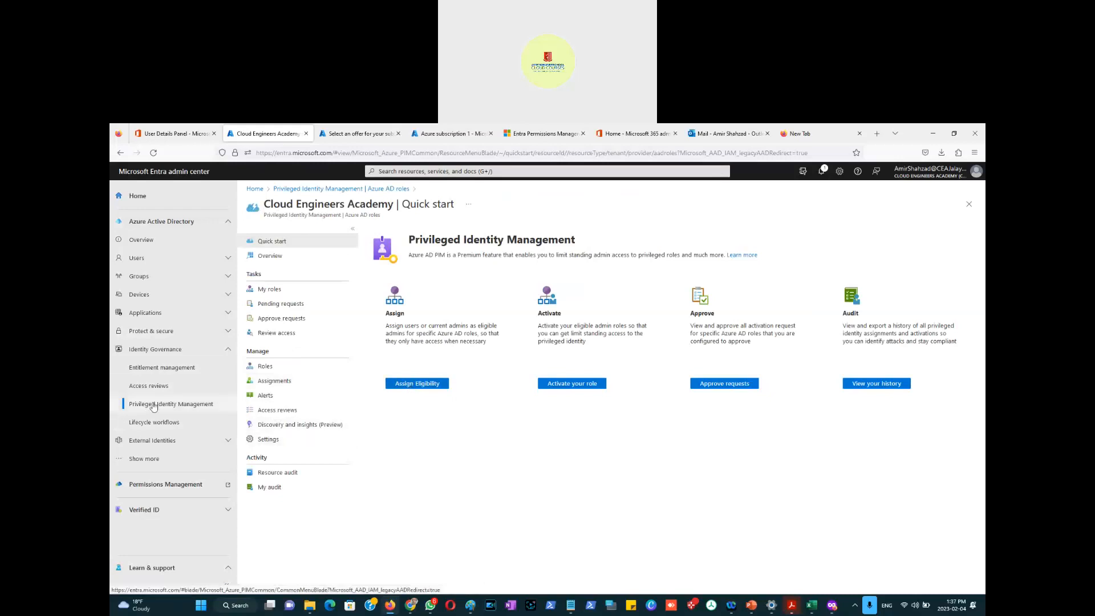
left_click(267, 442)
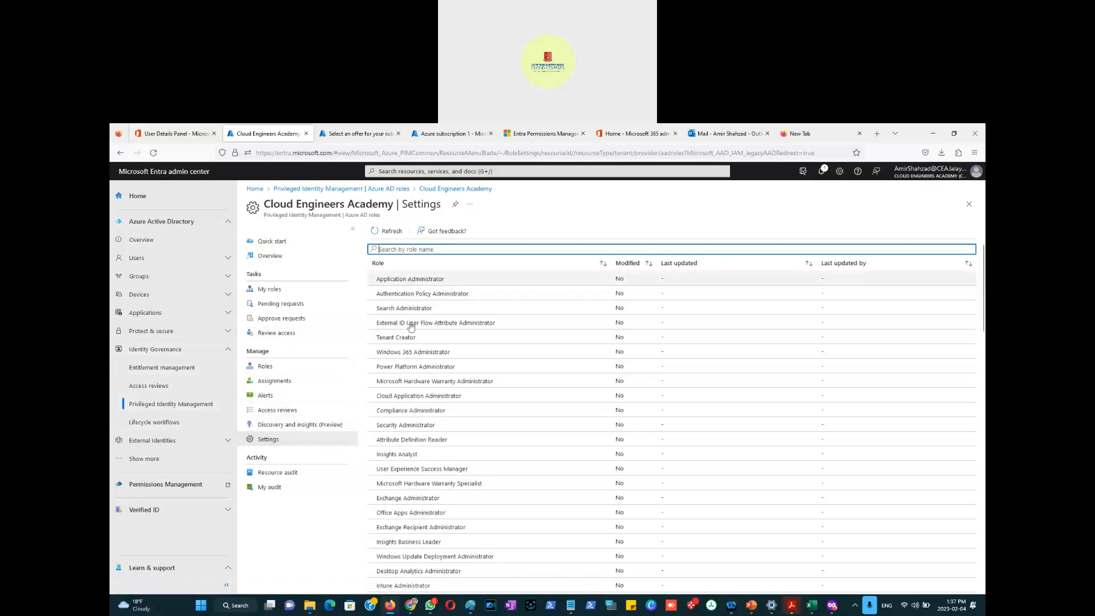
Step: Browse the role list and open the Application Administrator role setting for editing
scroll(418, 376, "down", 15)
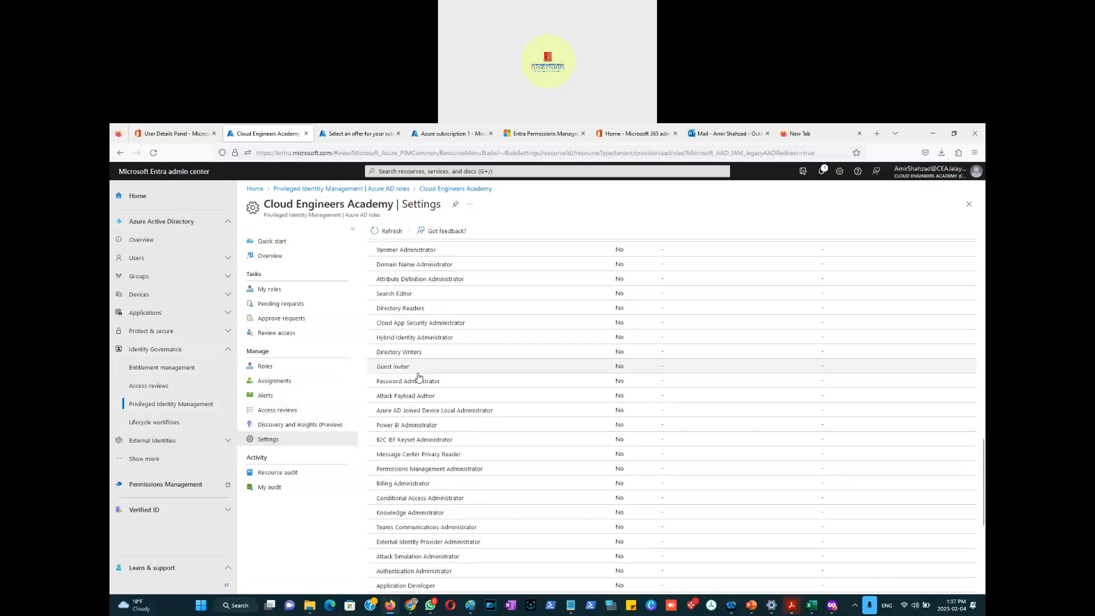
scroll(418, 376, "up", 15)
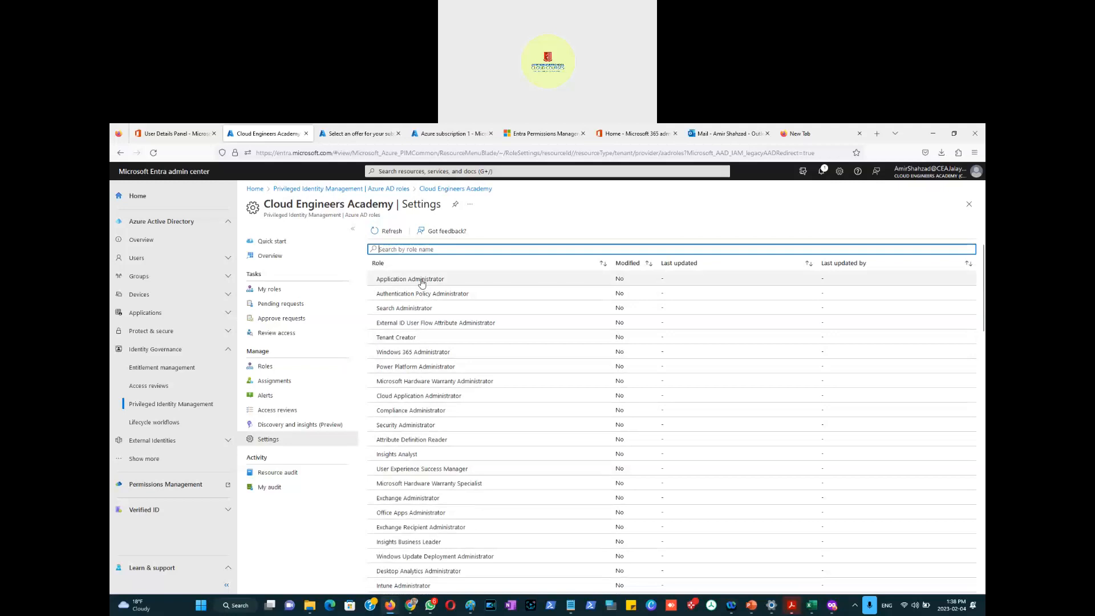
left_click(425, 281)
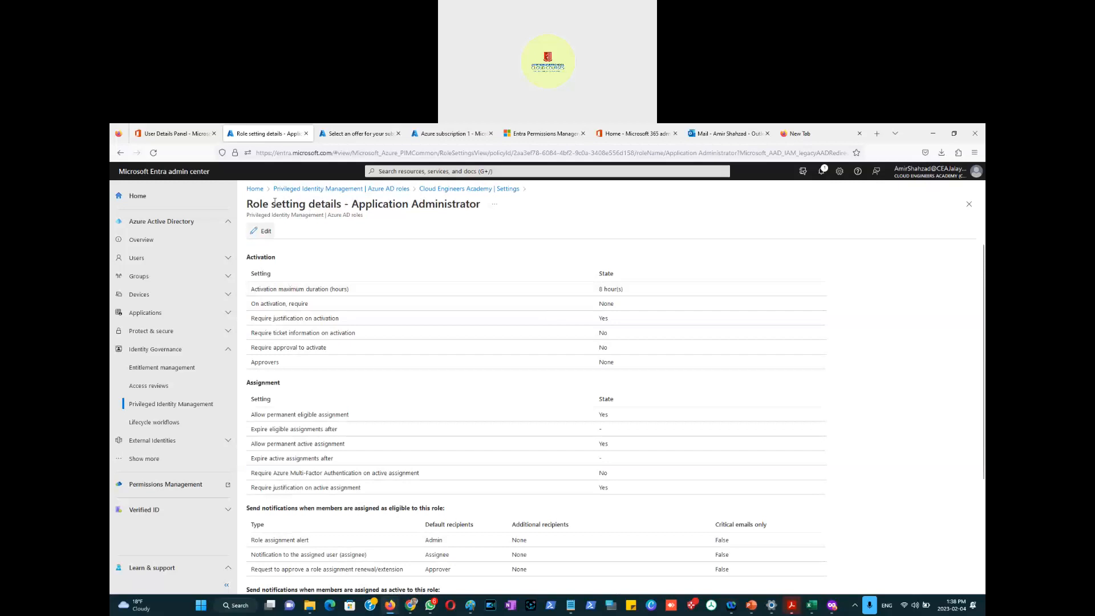
left_click(266, 235)
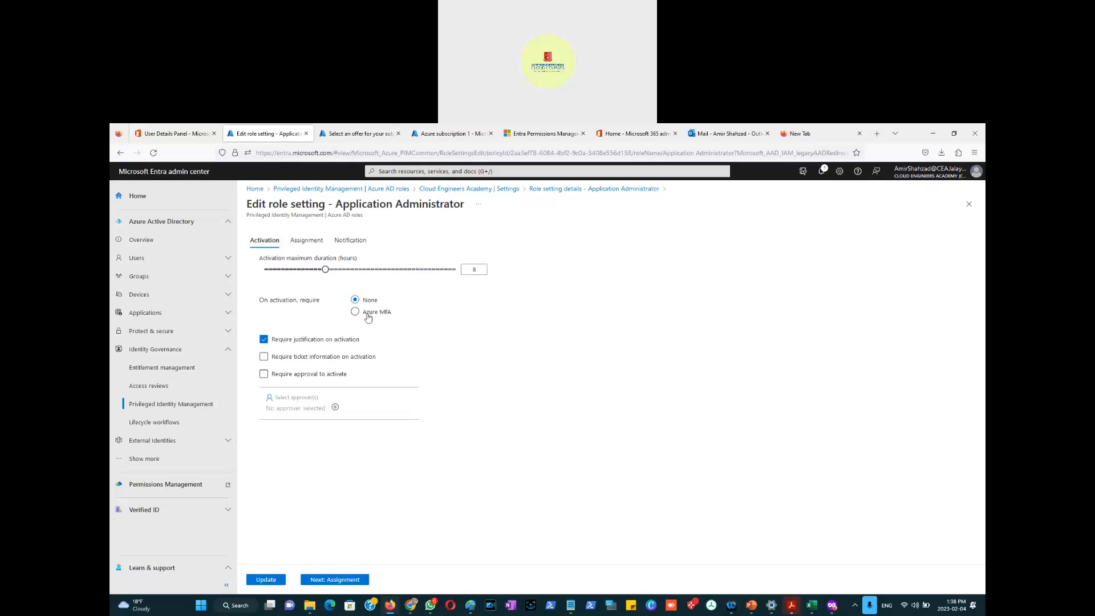
Step: Set the role's activation maximum duration to 9 hours and take a screenshot of the settings page
mouse_move(325, 272)
mouse_move(328, 272)
left_mouse_down()
mouse_move(454, 271)
mouse_move(334, 273)
left_mouse_up()
key("super+shift+s")
left_click_drag(111, 164, 726, 597)
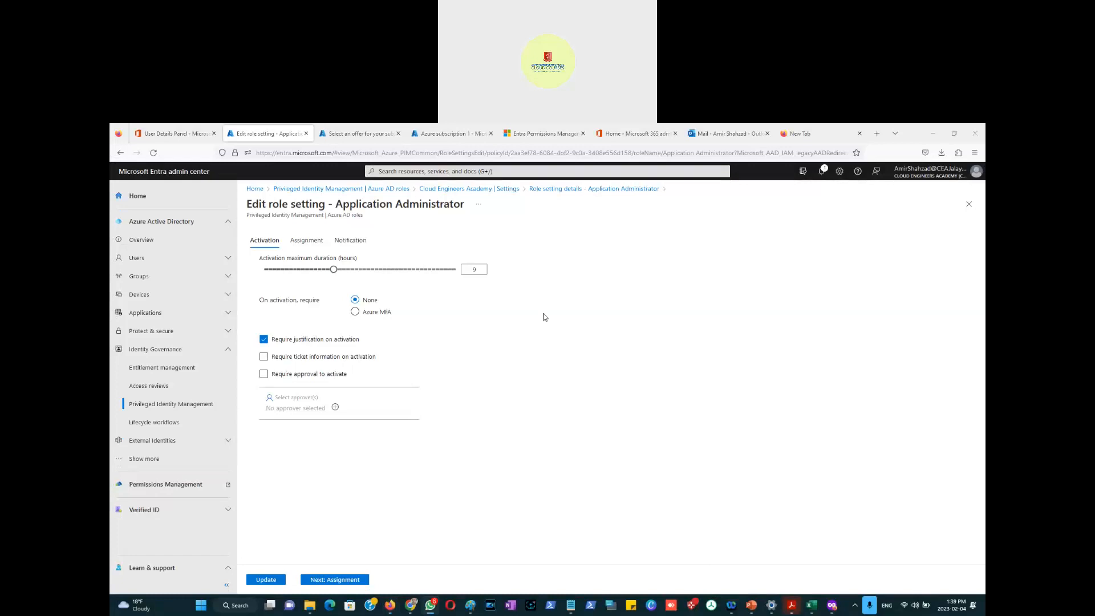
Step: Require approval to activate the Application Administrator role and select the signed-in administrator as the approver
left_click(355, 313)
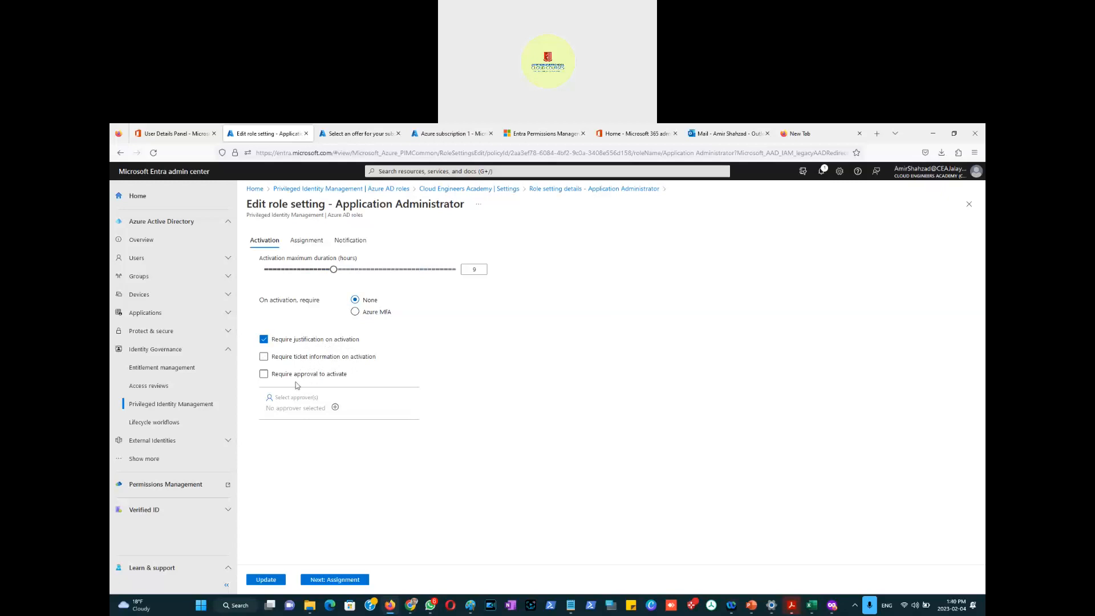
left_click(263, 374)
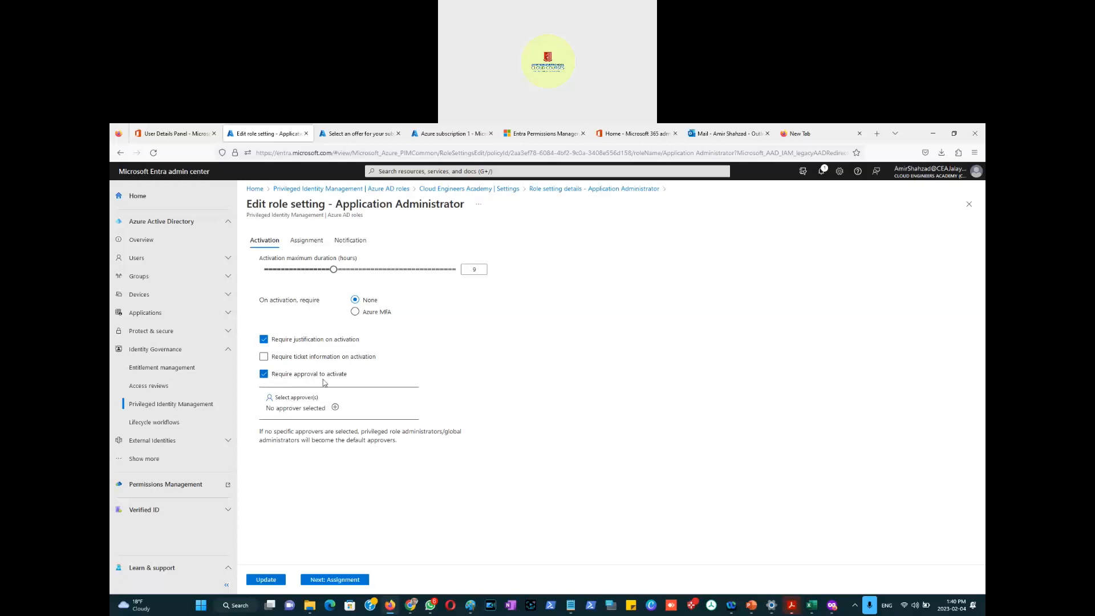
left_click(296, 406)
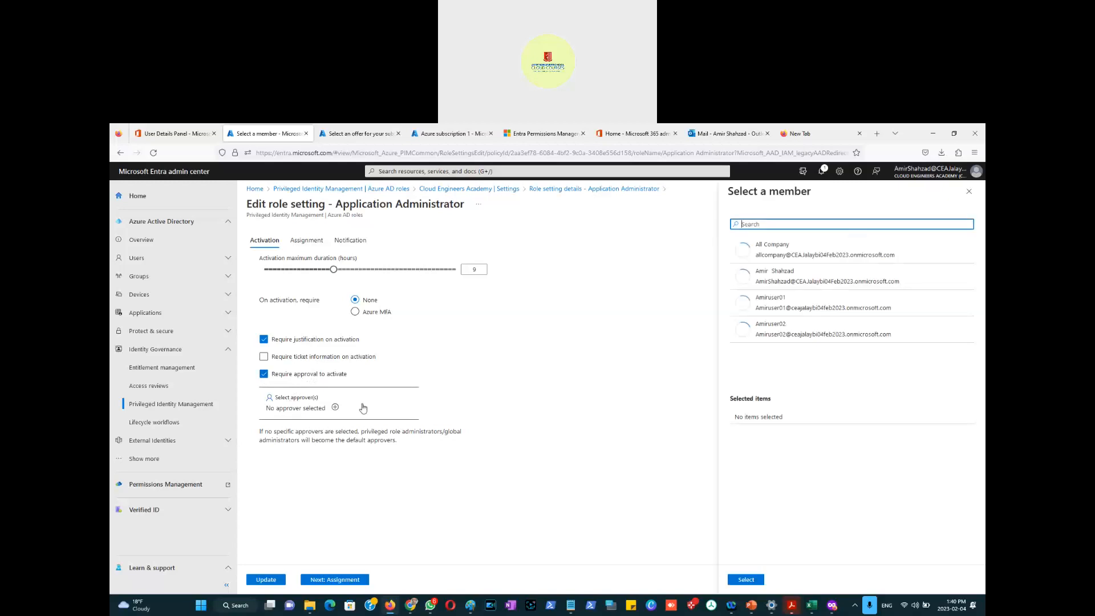
double_click(799, 282)
left_click(801, 282)
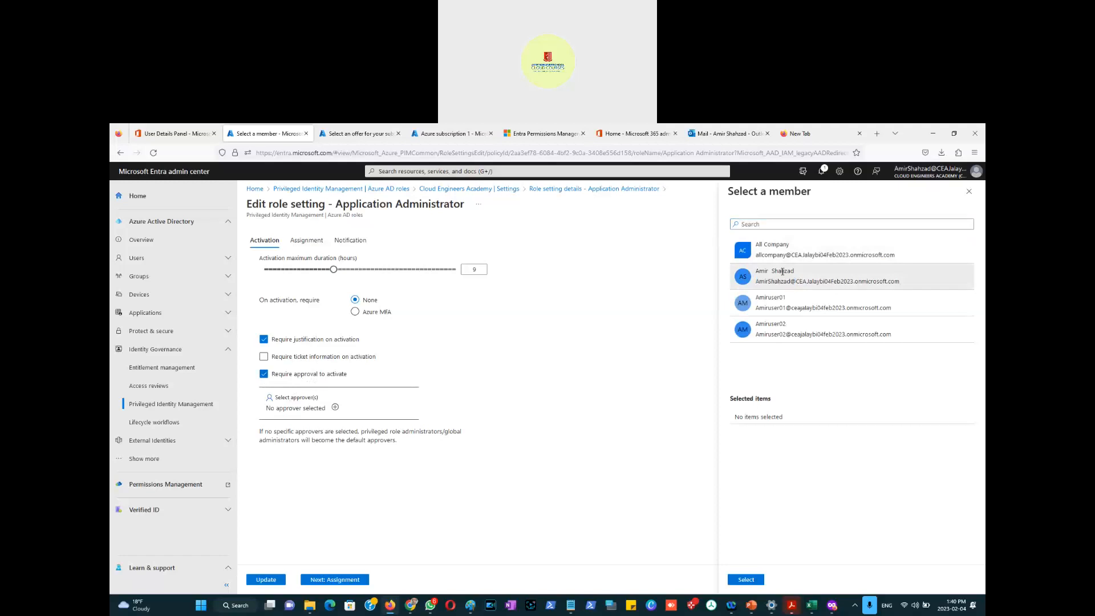
left_click(746, 580)
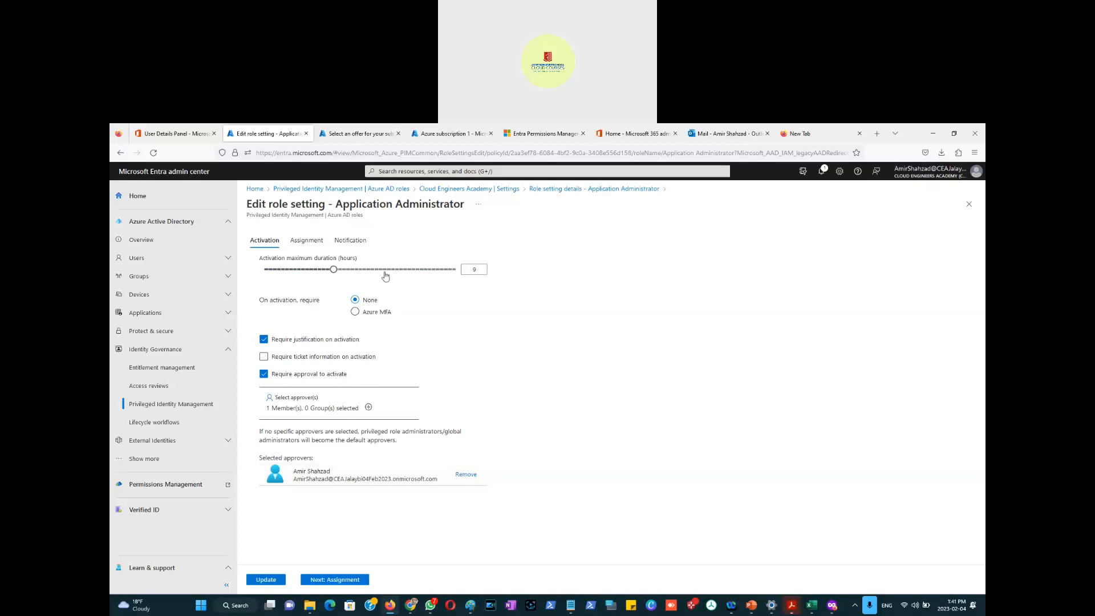
Step: Disallow permanent eligible and permanent active assignments for the role, and set eligible assignments to expire after 6 months
left_click(333, 582)
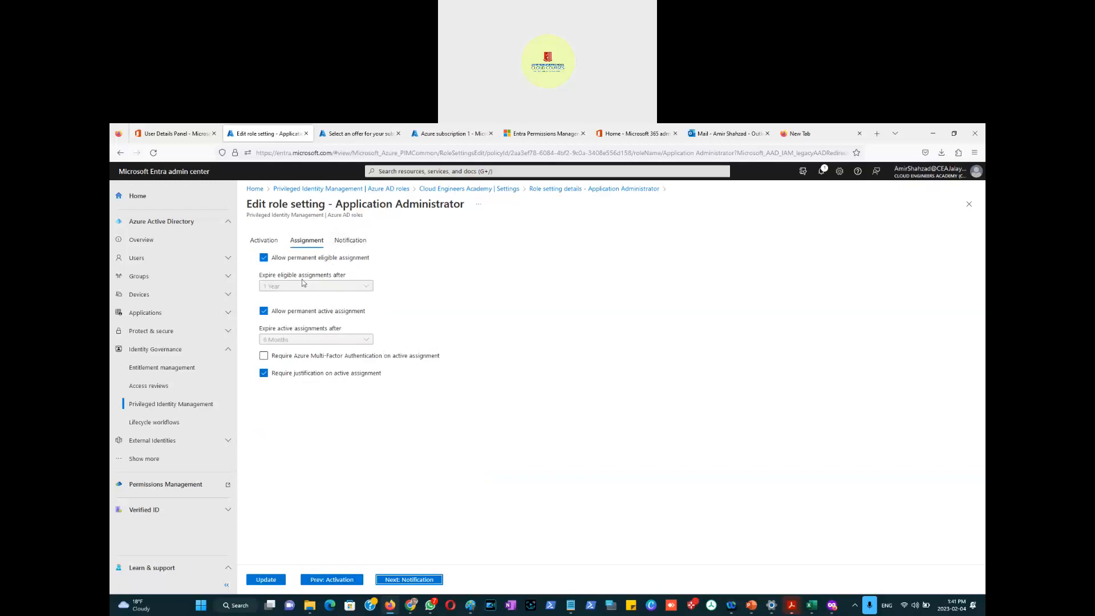
left_click(263, 257)
left_click(348, 288)
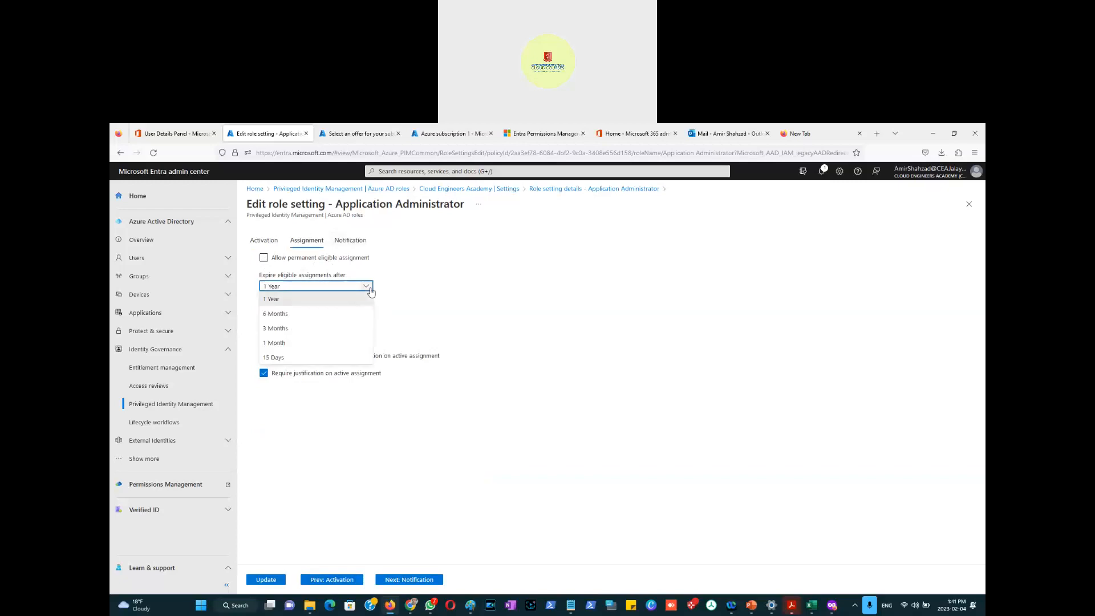
left_click(308, 316)
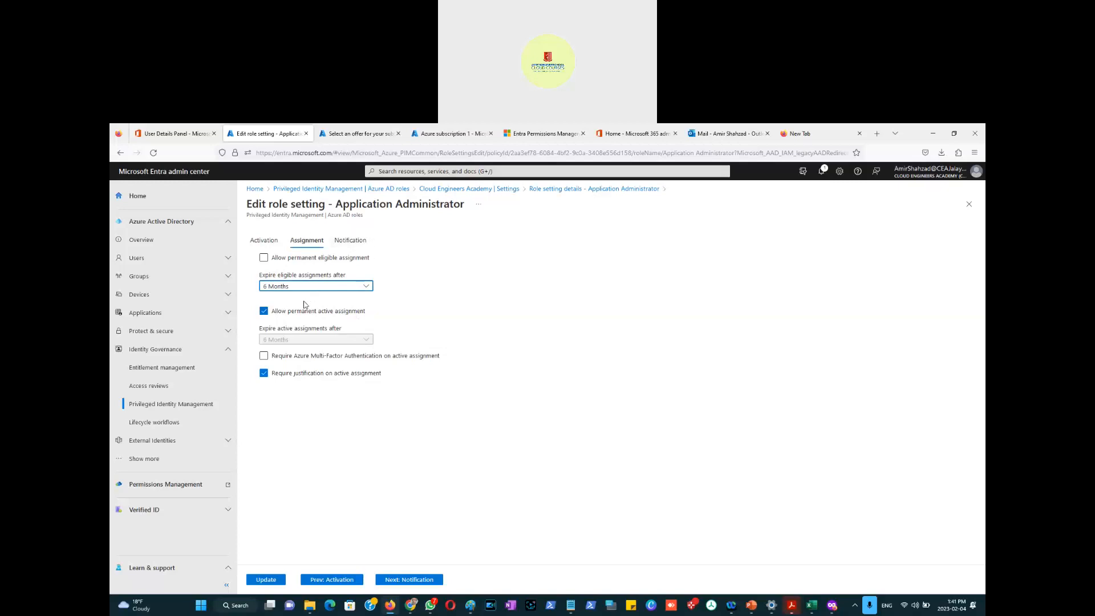
left_click(263, 312)
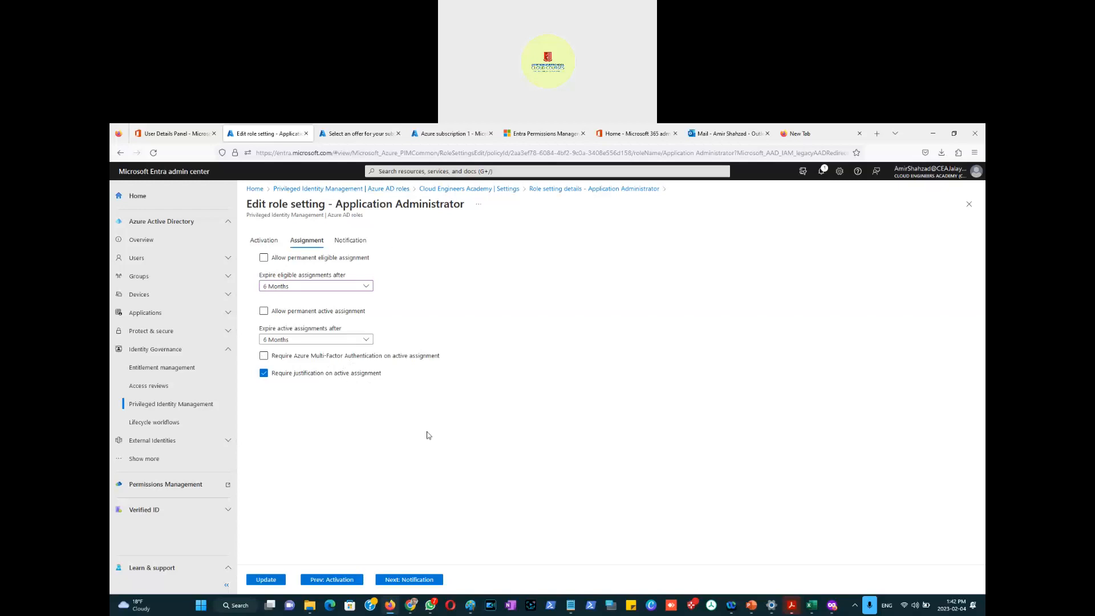
Step: Review the role's notification settings and save the updated Application Administrator role setting
left_click(414, 581)
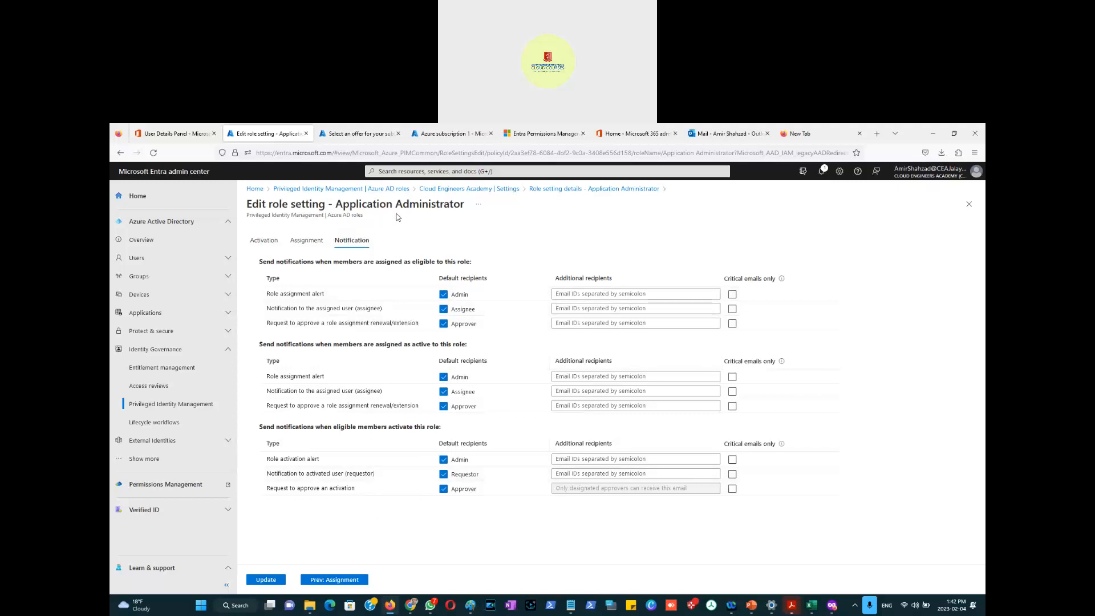
left_click(351, 582)
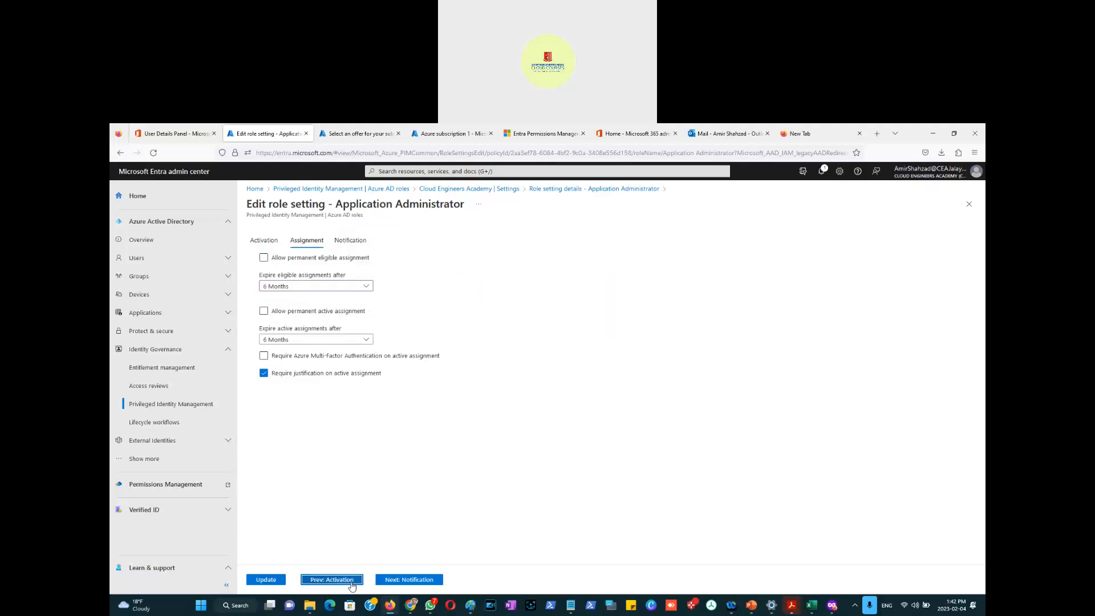
left_click(402, 581)
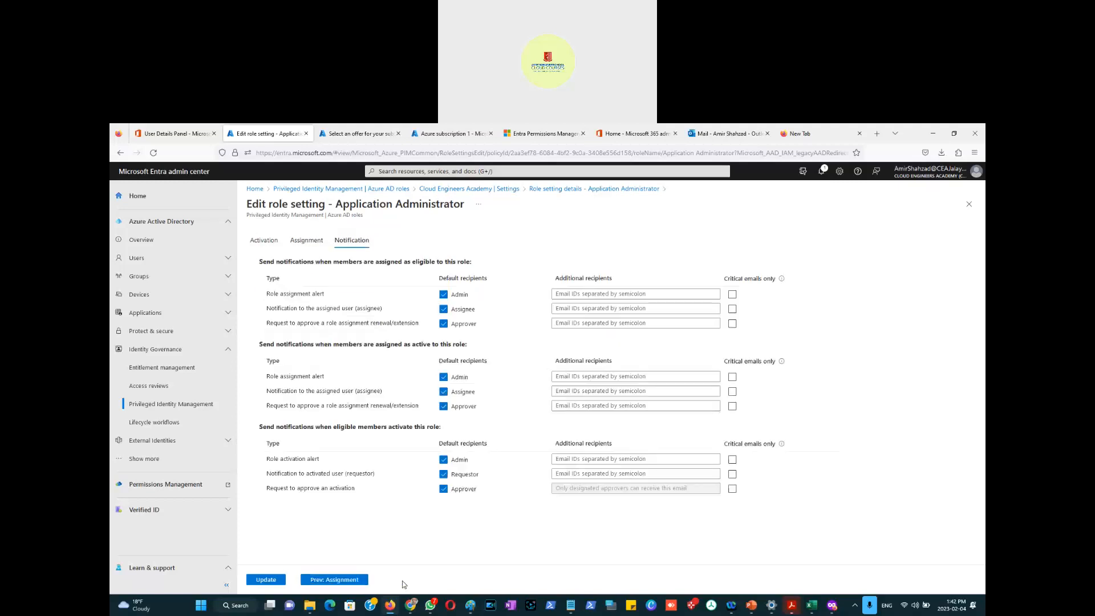
left_click(267, 581)
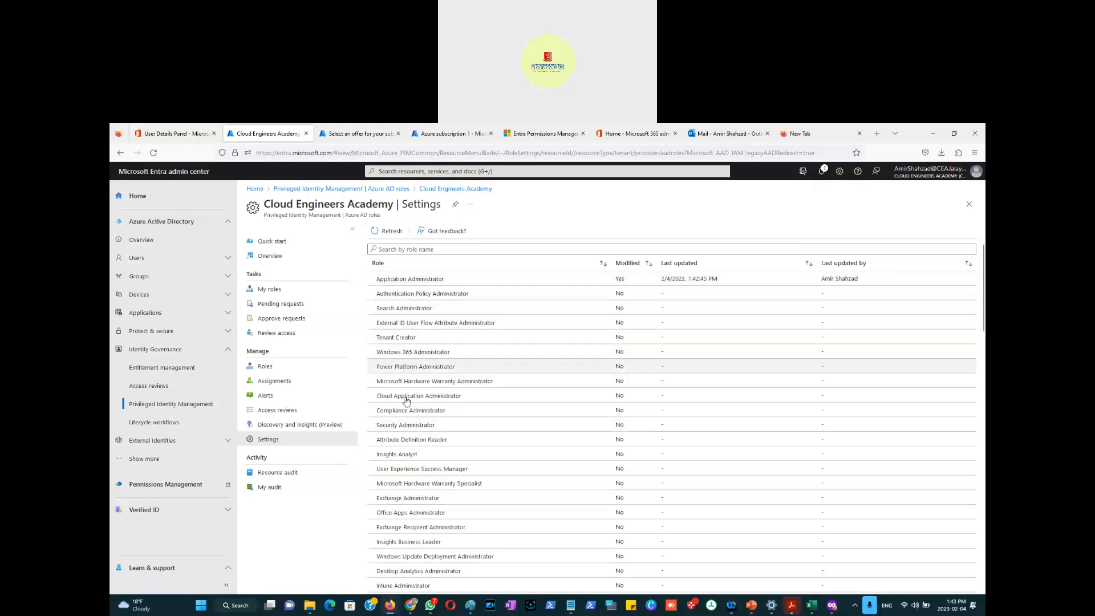
scroll(417, 448, "down", 3)
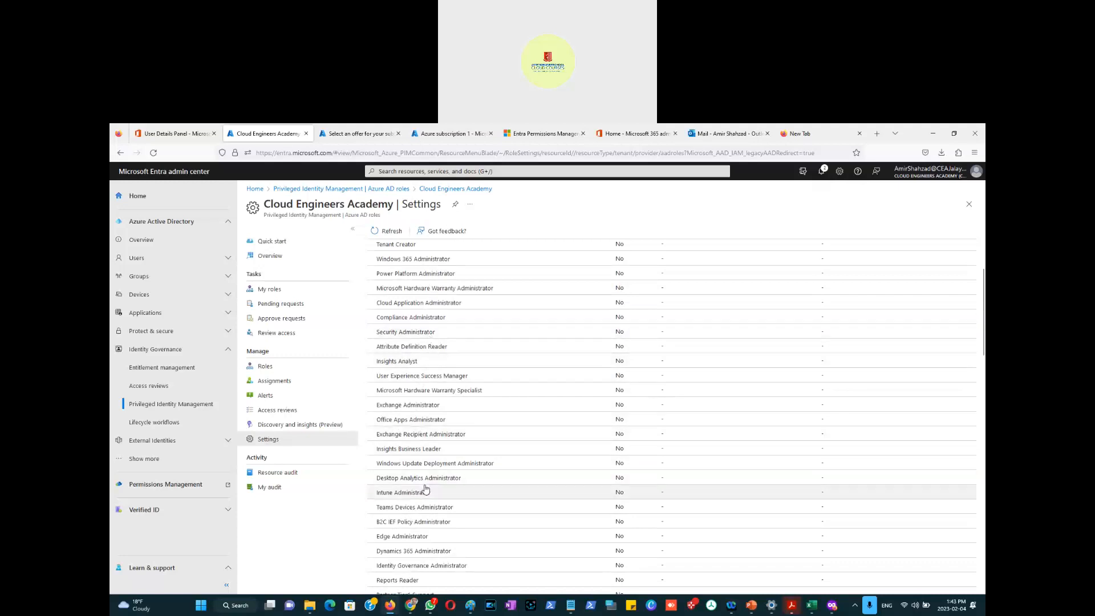
scroll(427, 489, "down", 5)
scroll(425, 489, "down", 2)
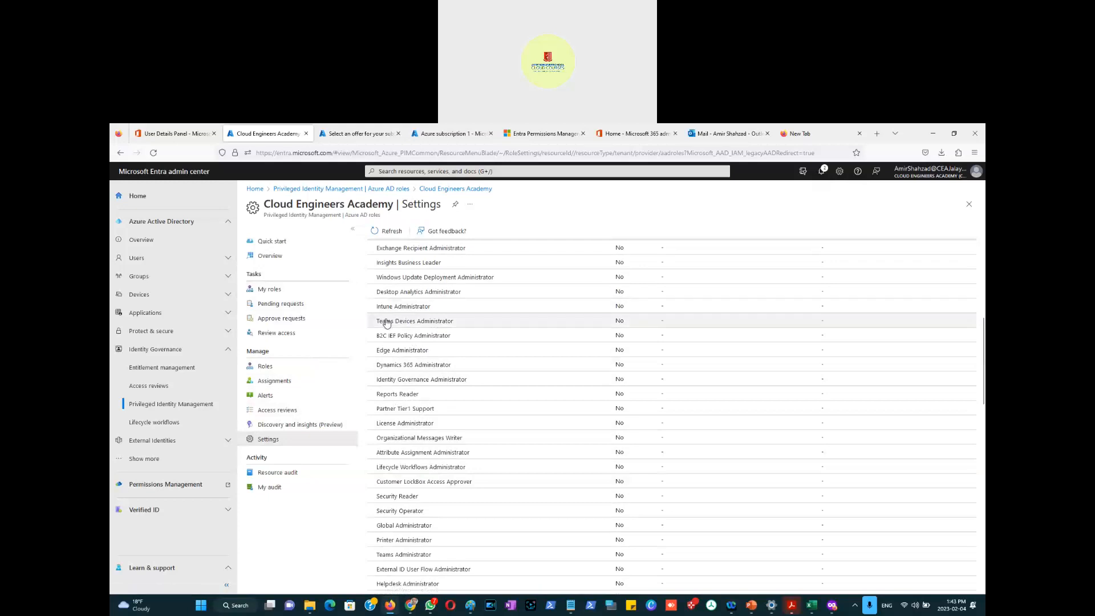
Step: Switch to the test user's private browser window and reload the Outlook mailbox page
key("alt+Tab")
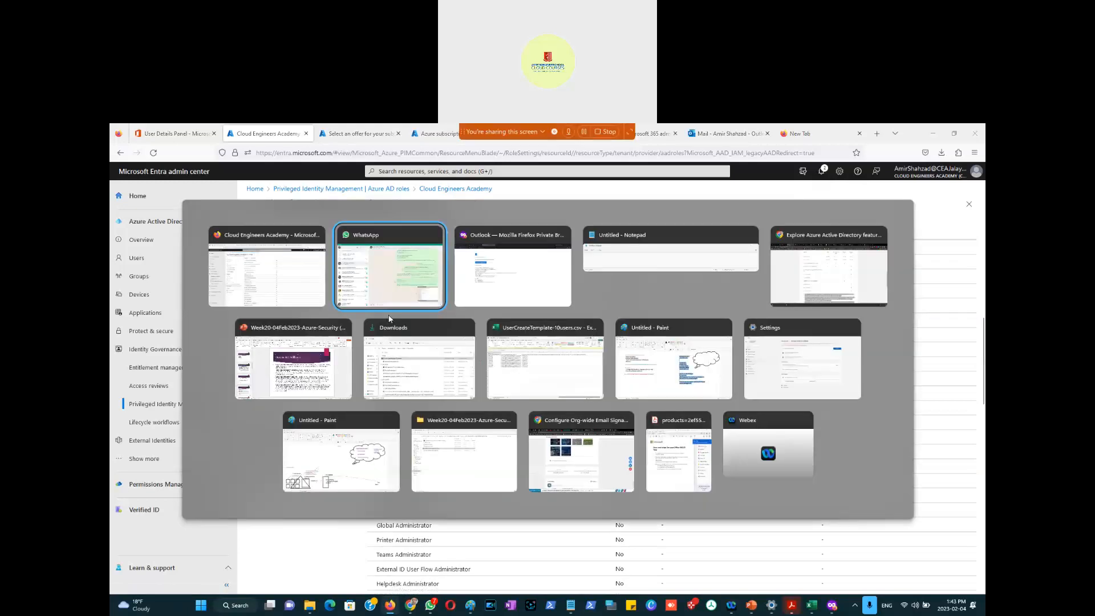
key("alt+Tab")
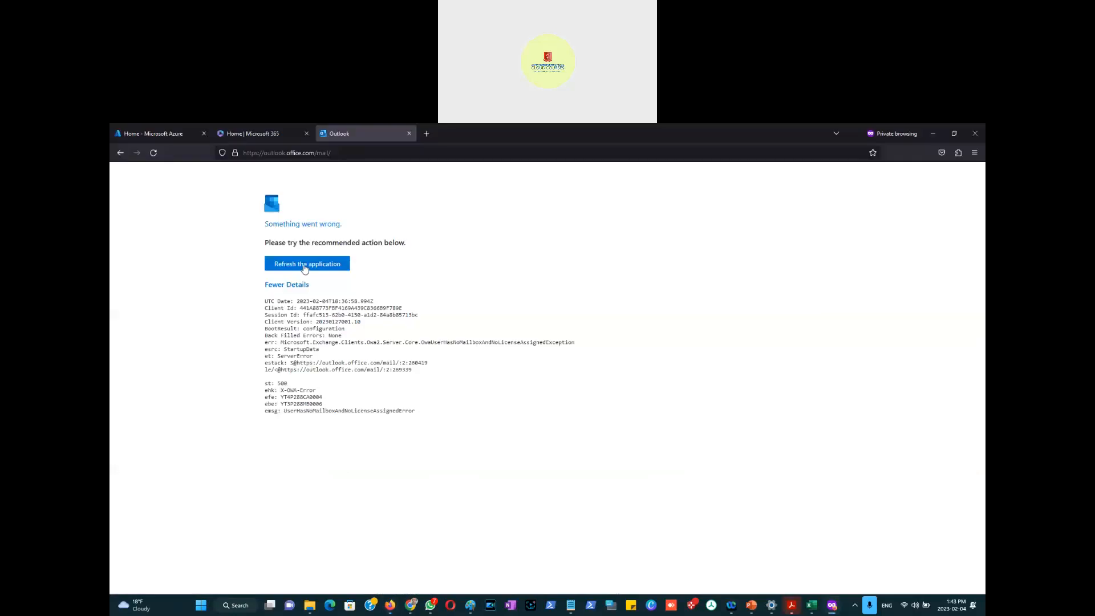
left_click(305, 267)
left_click(152, 155)
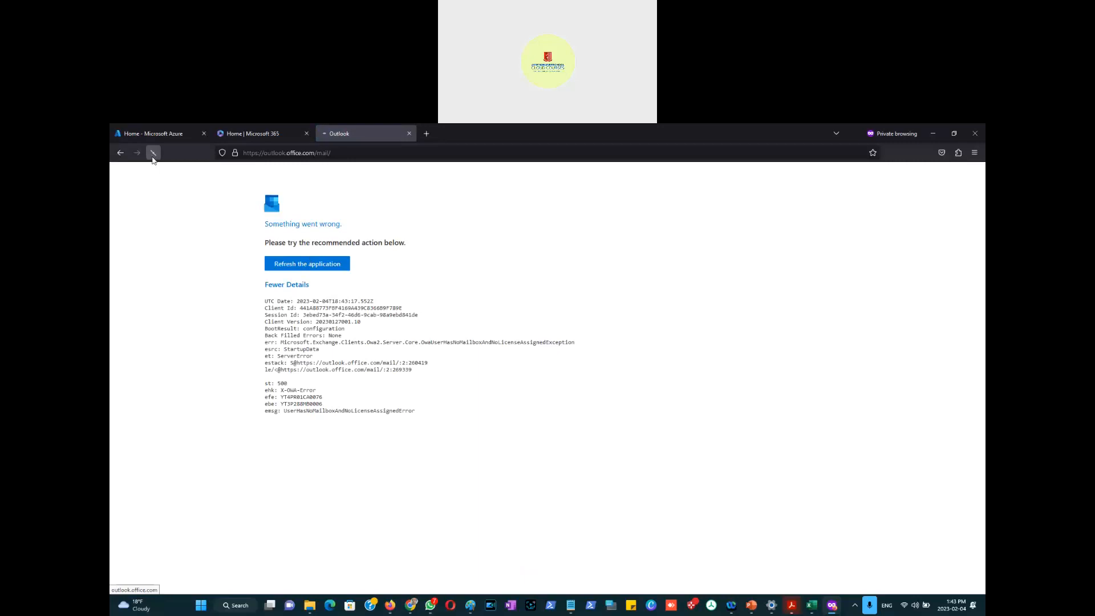
Step: Sign the test user out of Microsoft 365 and sign back in with the account password
left_click(232, 130)
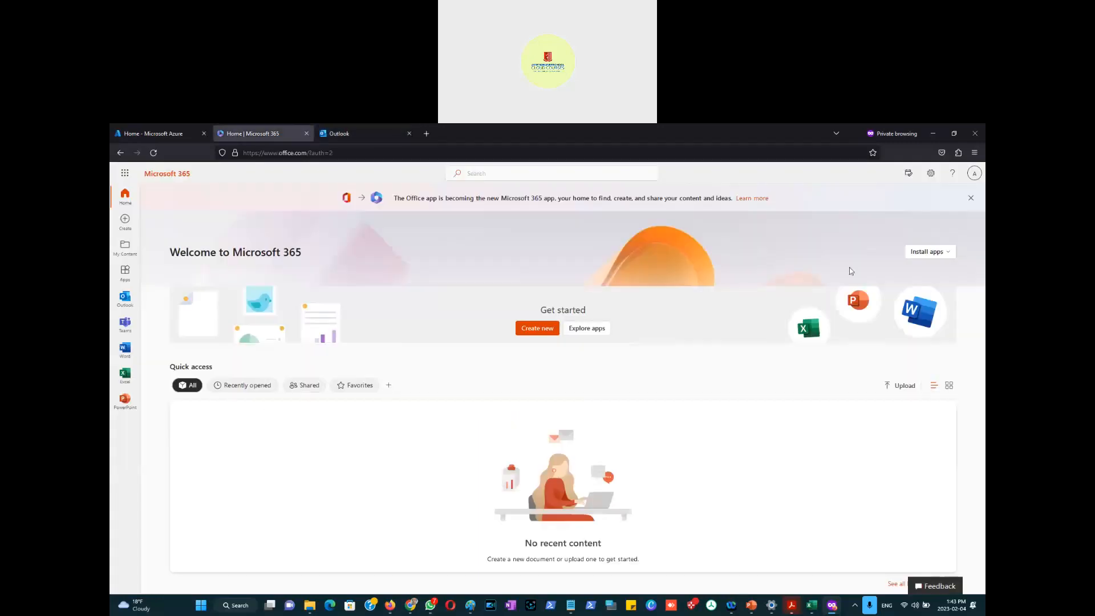
left_click(974, 174)
left_click(968, 195)
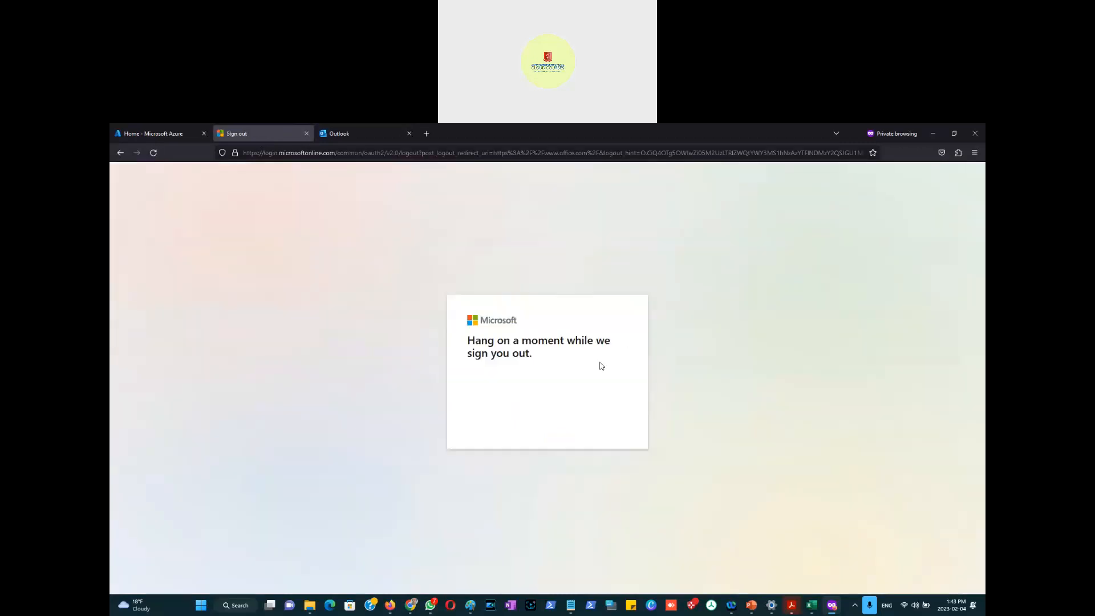
left_click(121, 152)
left_click(546, 370)
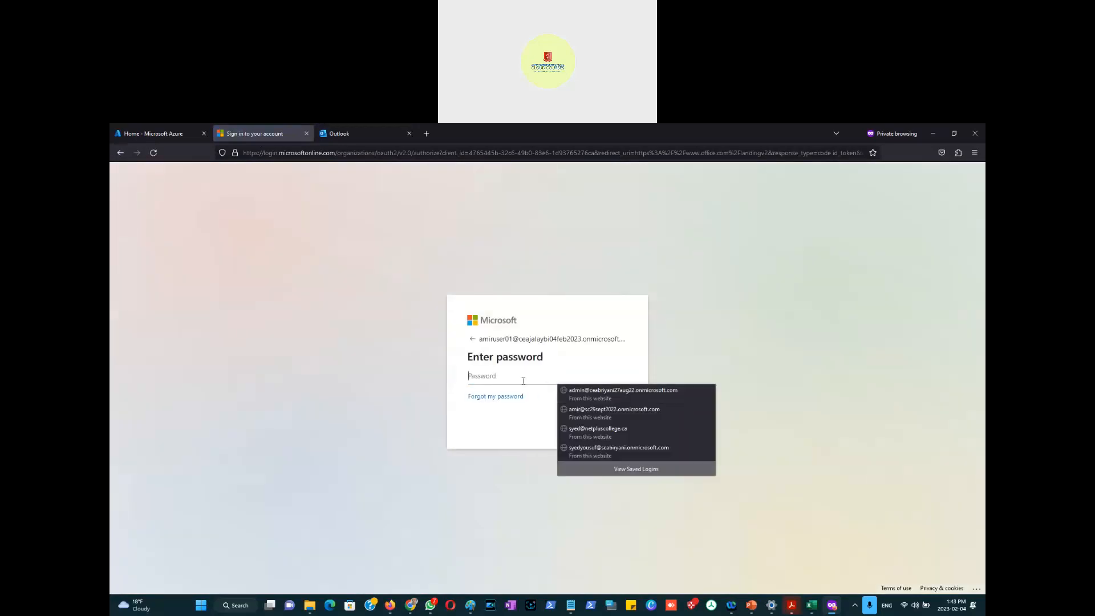
type("***")
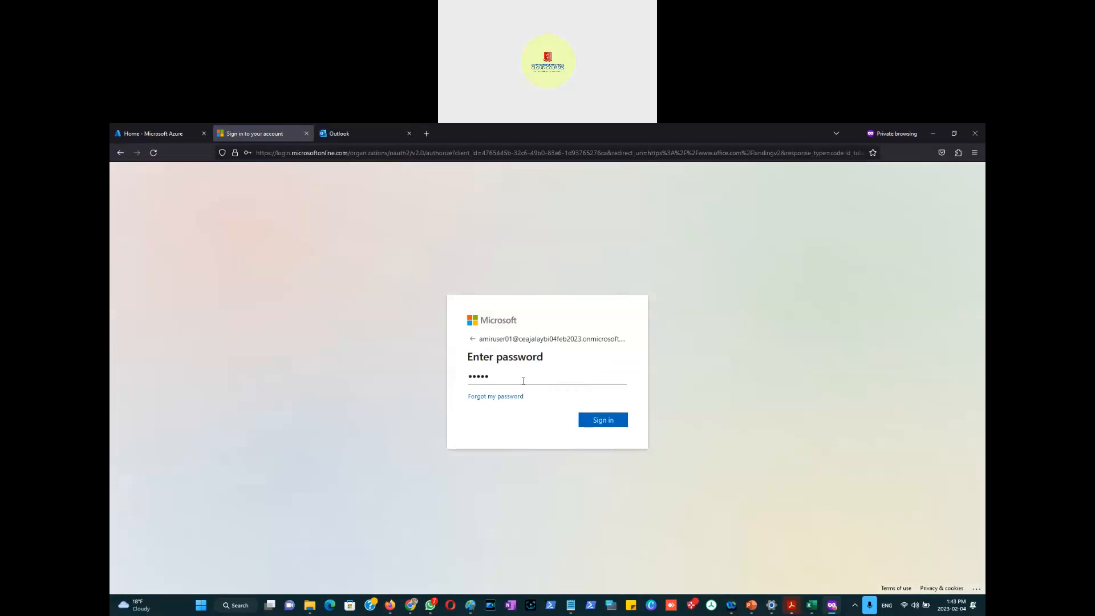
key("Return")
left_click(603, 429)
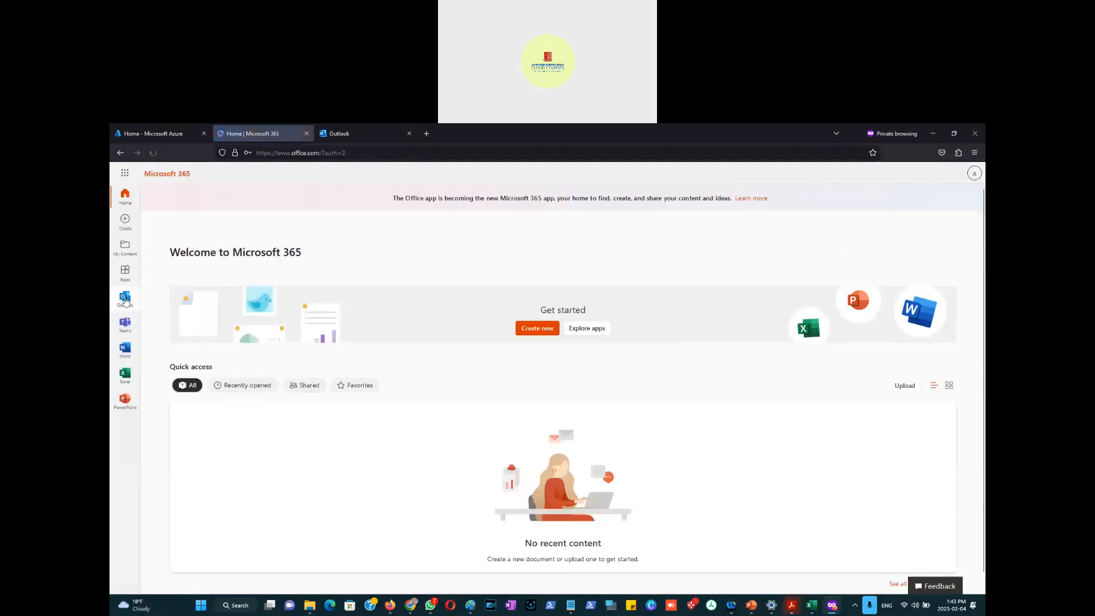
Step: Open Outlook from the Microsoft 365 home page, close the duplicate Outlook page, and retry loading the mailbox
left_click(125, 301)
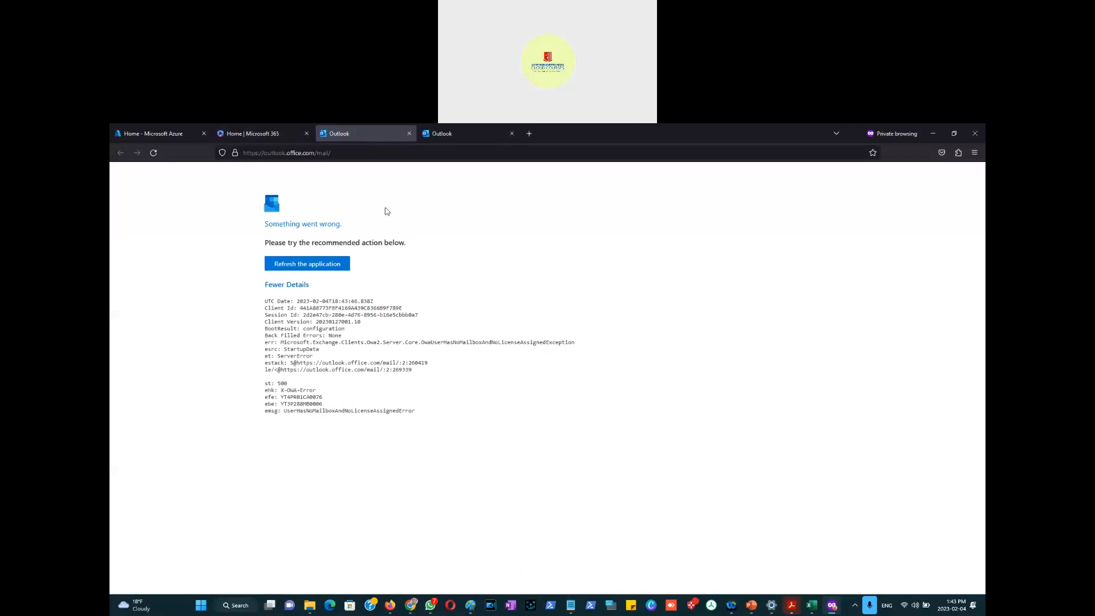
left_click(442, 136)
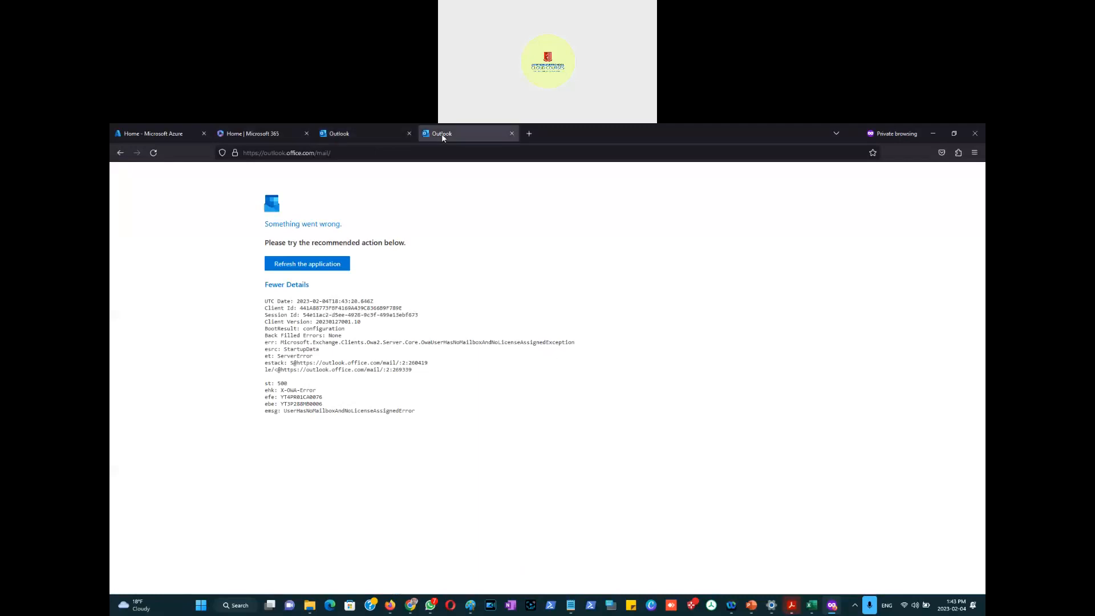
middle_click(442, 133)
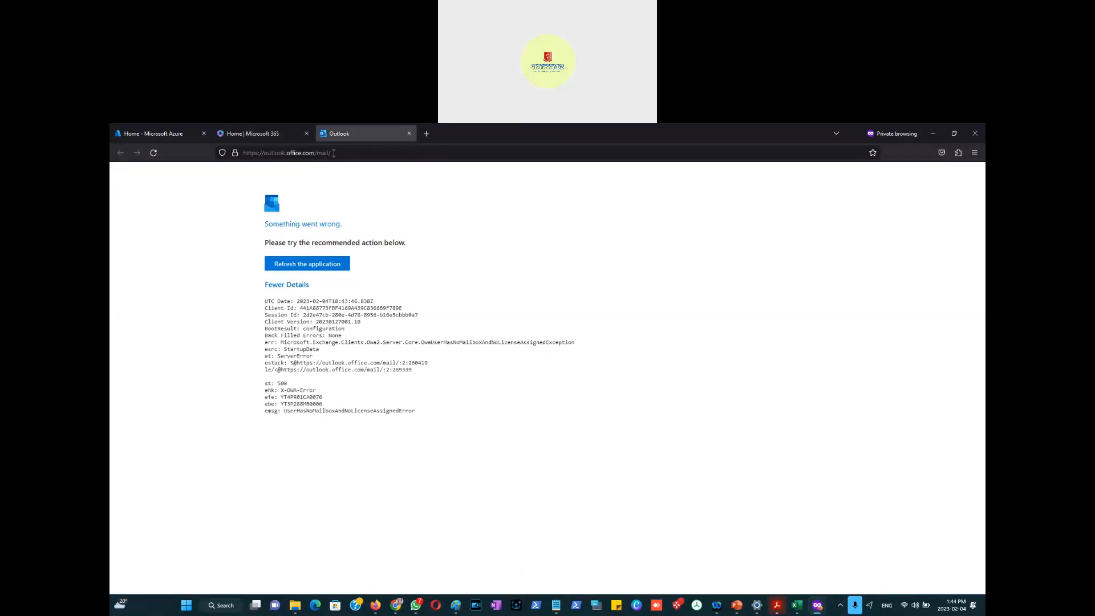
left_click(154, 153)
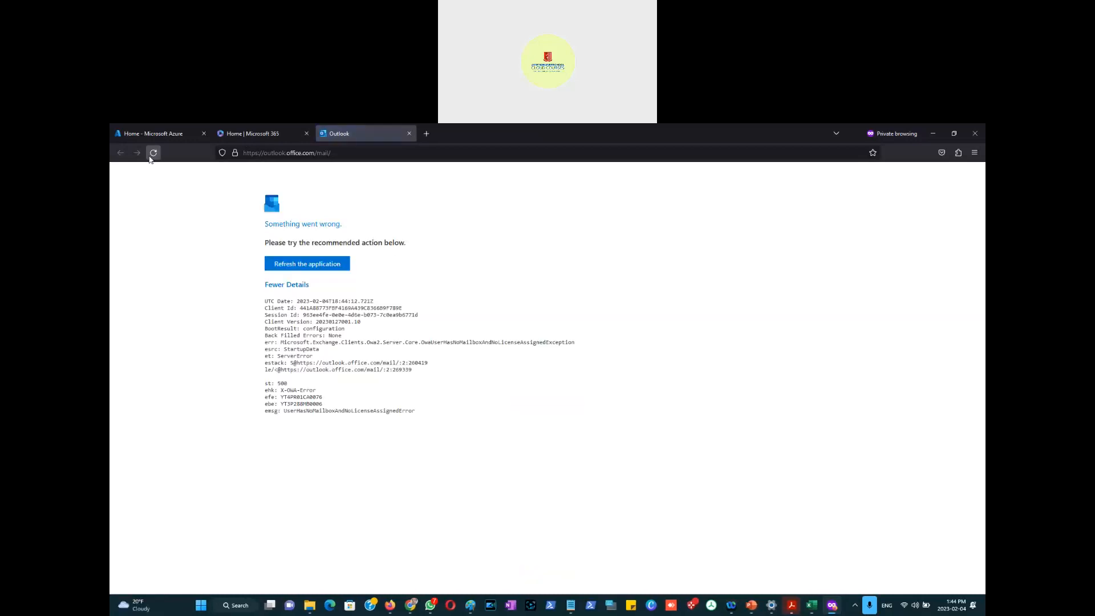
left_click(153, 154)
left_click(153, 153)
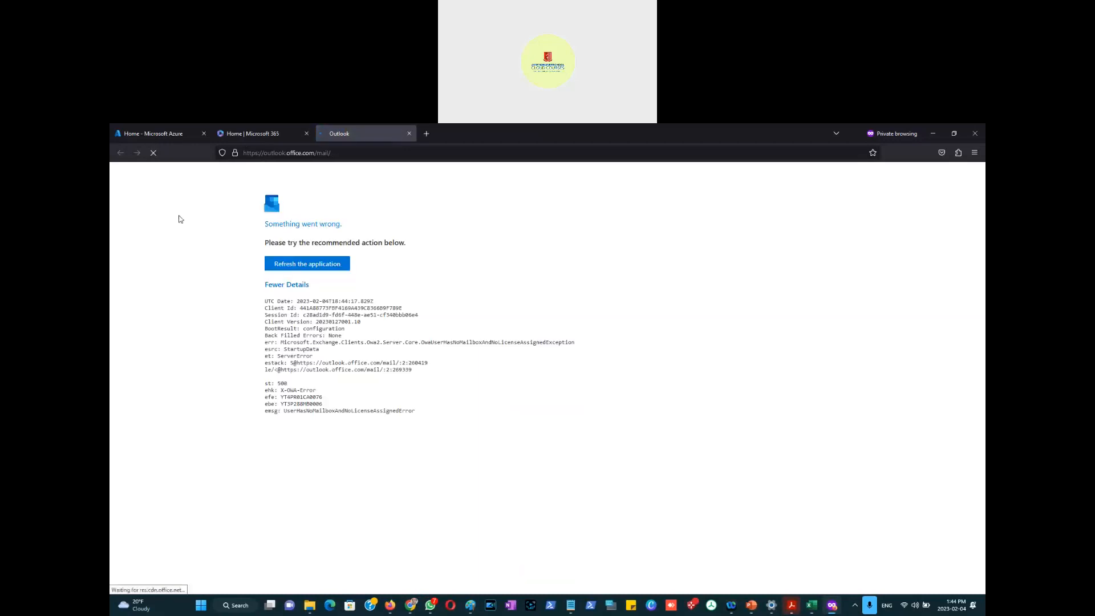
left_click(154, 153)
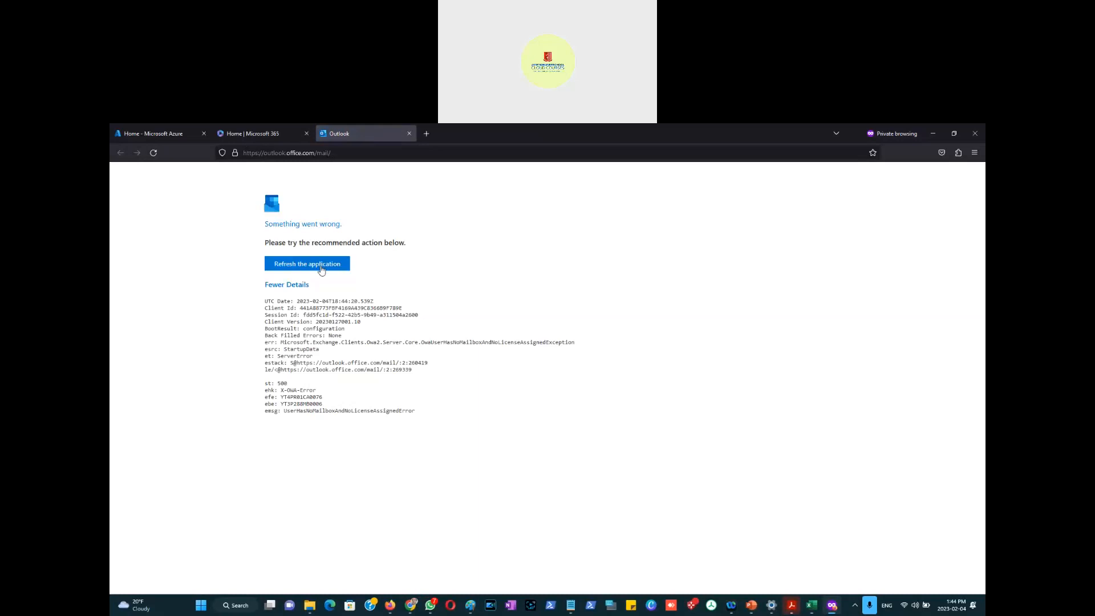
left_click(320, 264)
Step: Switch to the administrator's Outlook inbox and open the PIM message about the Application Administrator role assignment
key("alt+Tab")
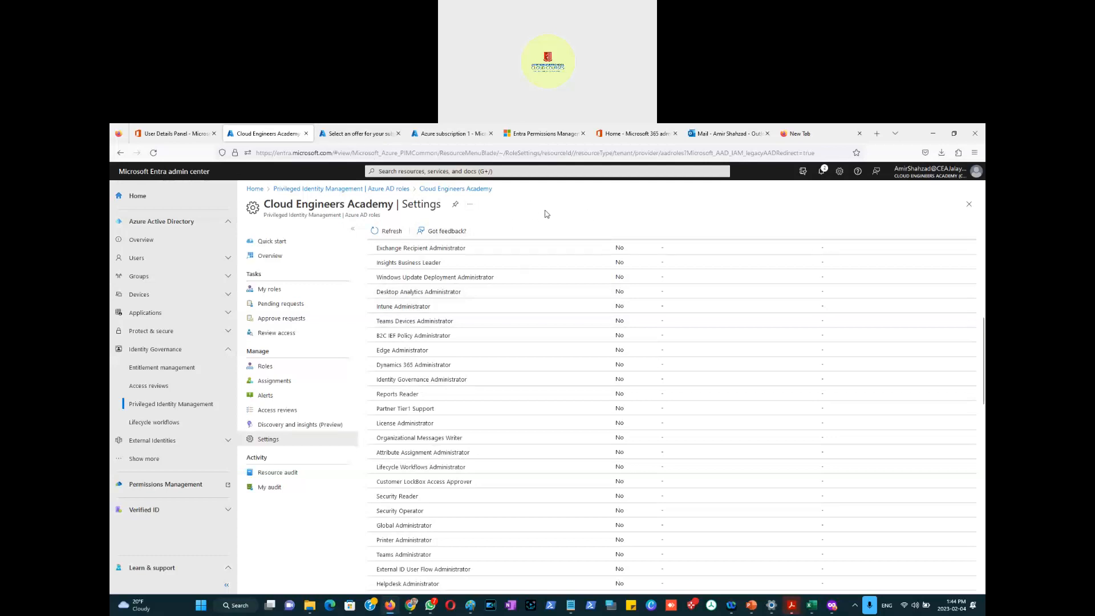
left_click(705, 136)
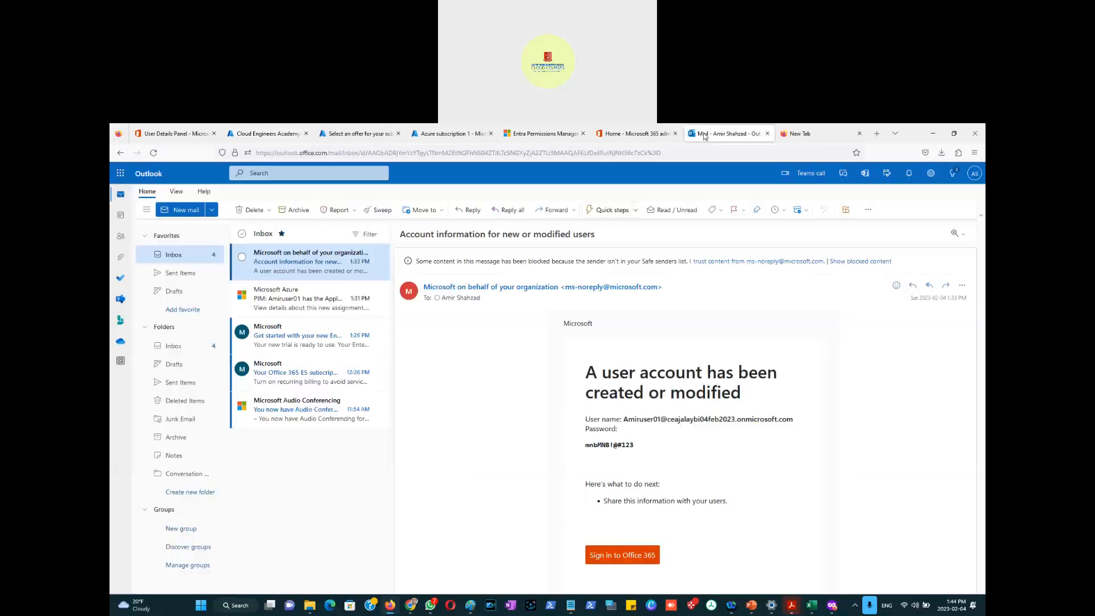
left_click(281, 303)
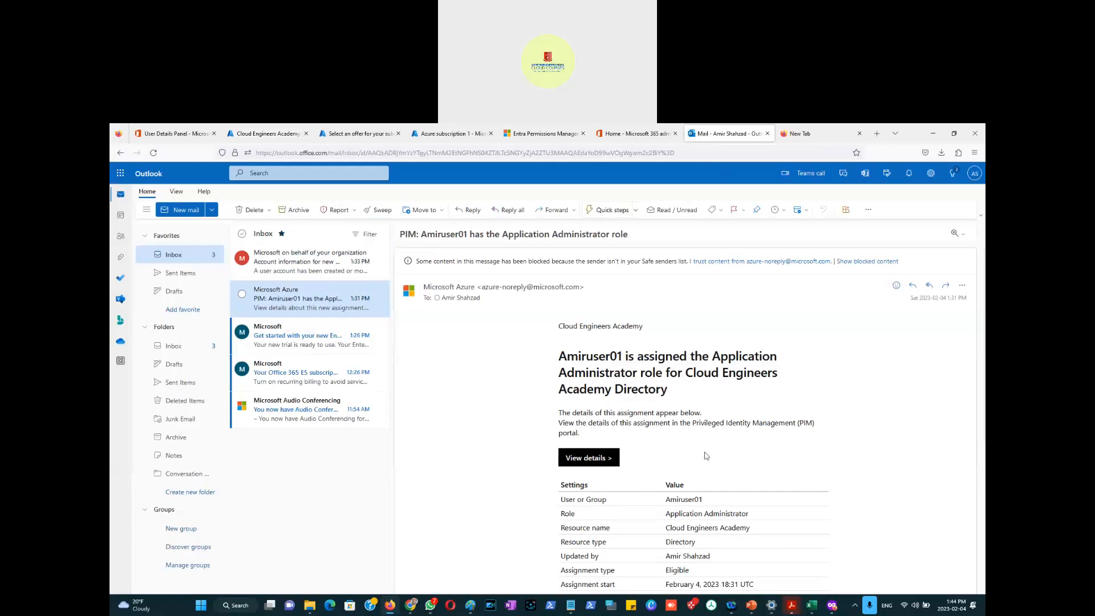
Step: Open the assignment details from the message and check the administrator's active, expired and eligible Azure AD role assignments
left_click(582, 461)
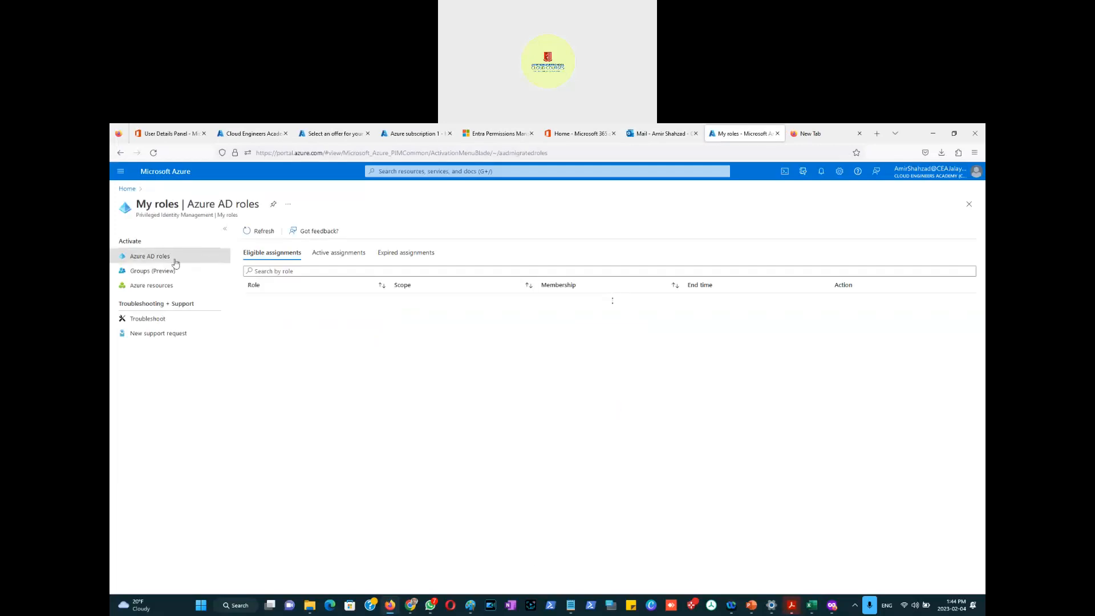
left_click(331, 261)
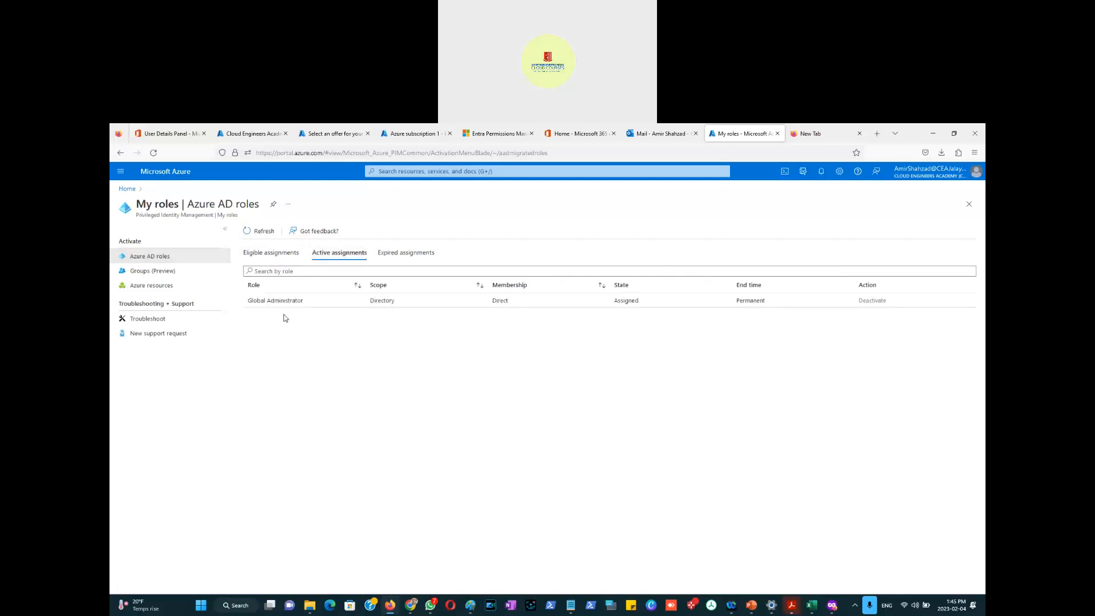
left_click(404, 259)
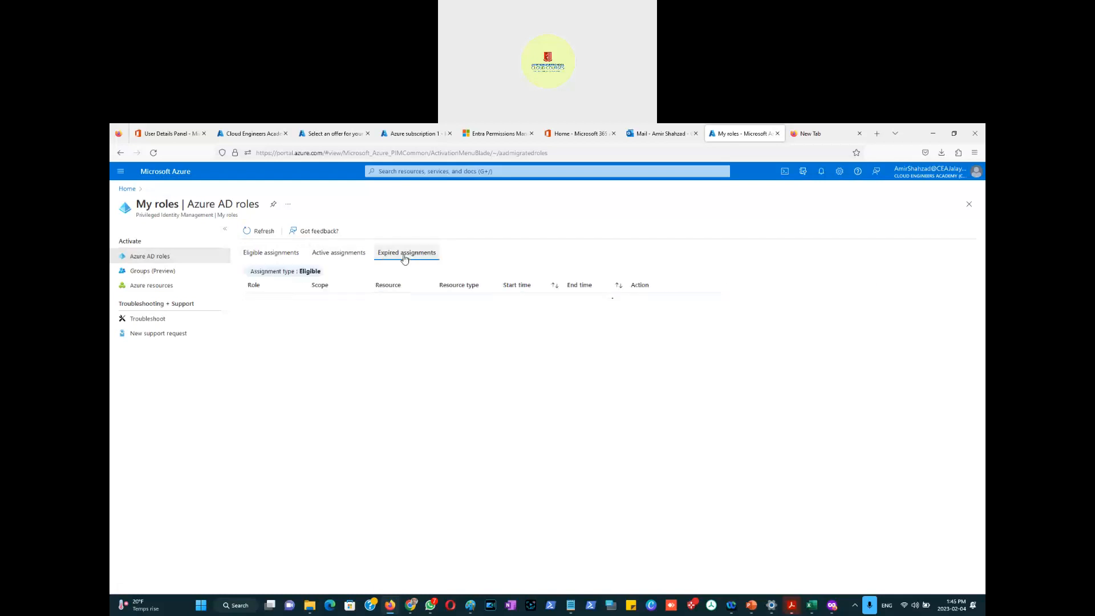
left_click(262, 258)
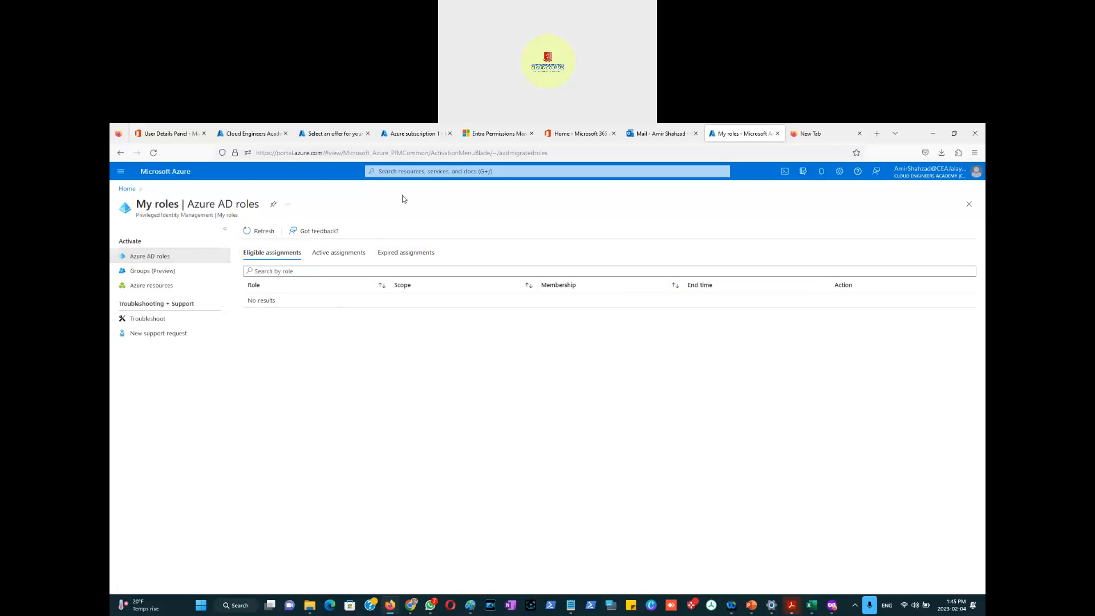
Step: Return to the test user's private browser window and try again to load the Outlook mailbox
key("alt+Tab")
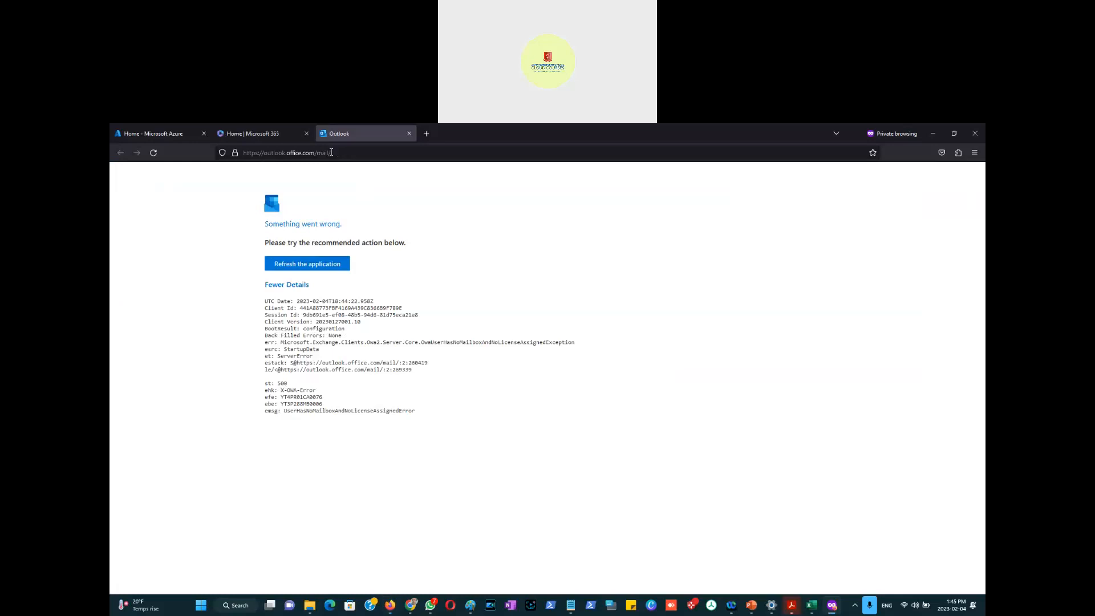
left_click(329, 268)
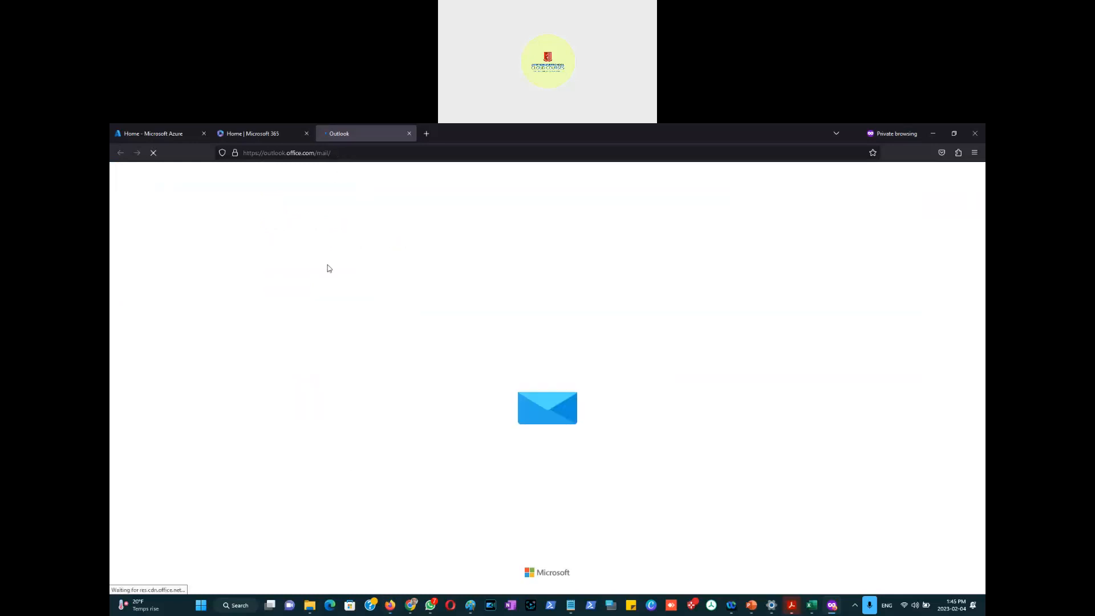
left_click(330, 267)
left_click(330, 267)
left_click(237, 135)
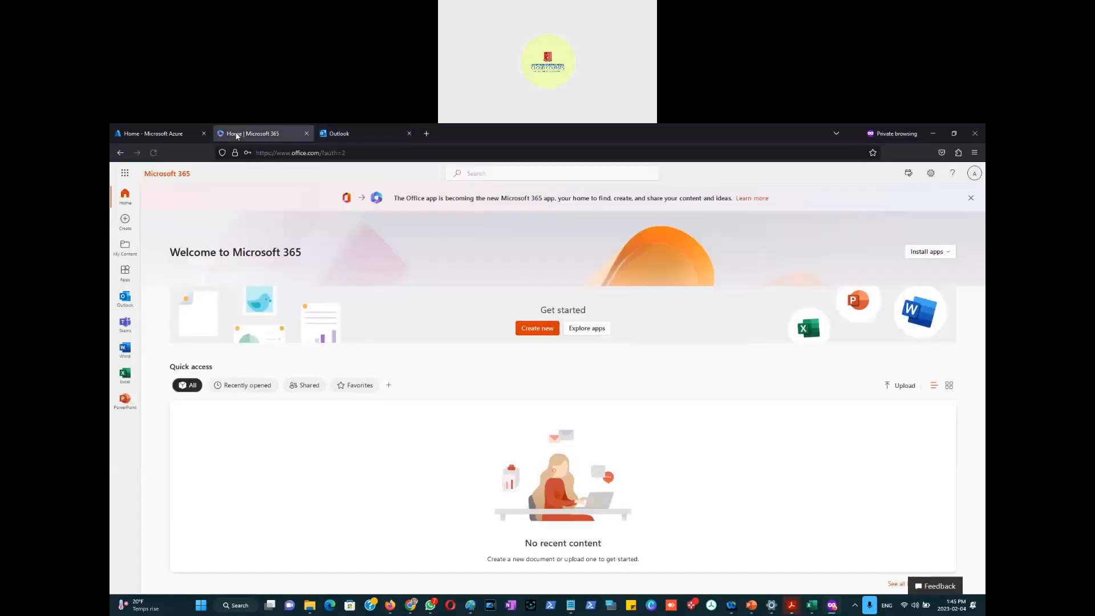
left_click(331, 139)
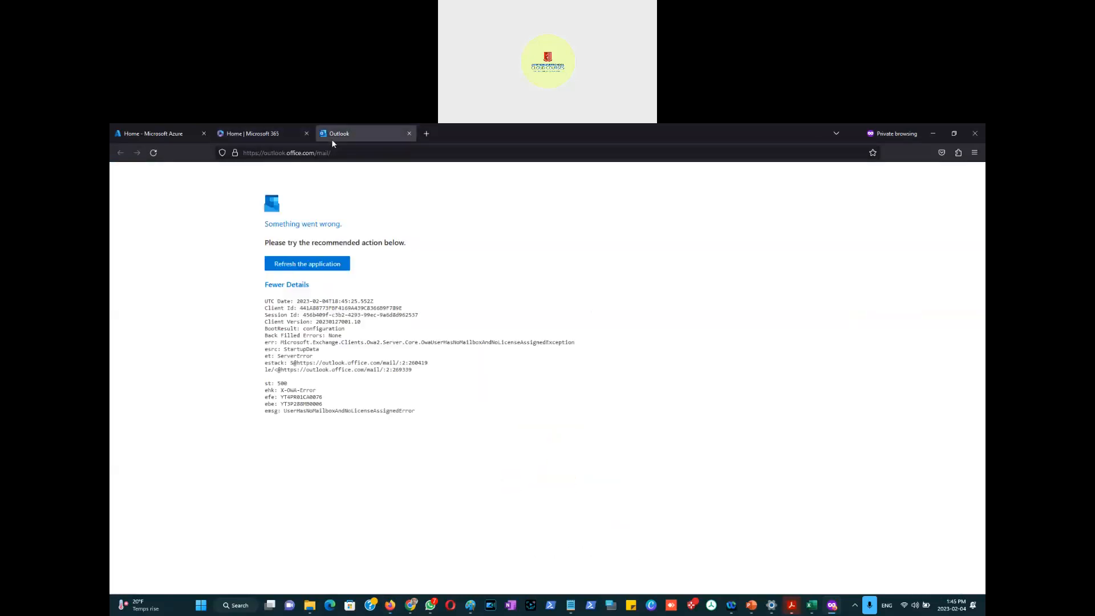
Step: Refresh the test user's Outlook mailbox several times, checking the Azure portal home page between attempts
left_click(311, 265)
left_click(311, 266)
left_click(169, 136)
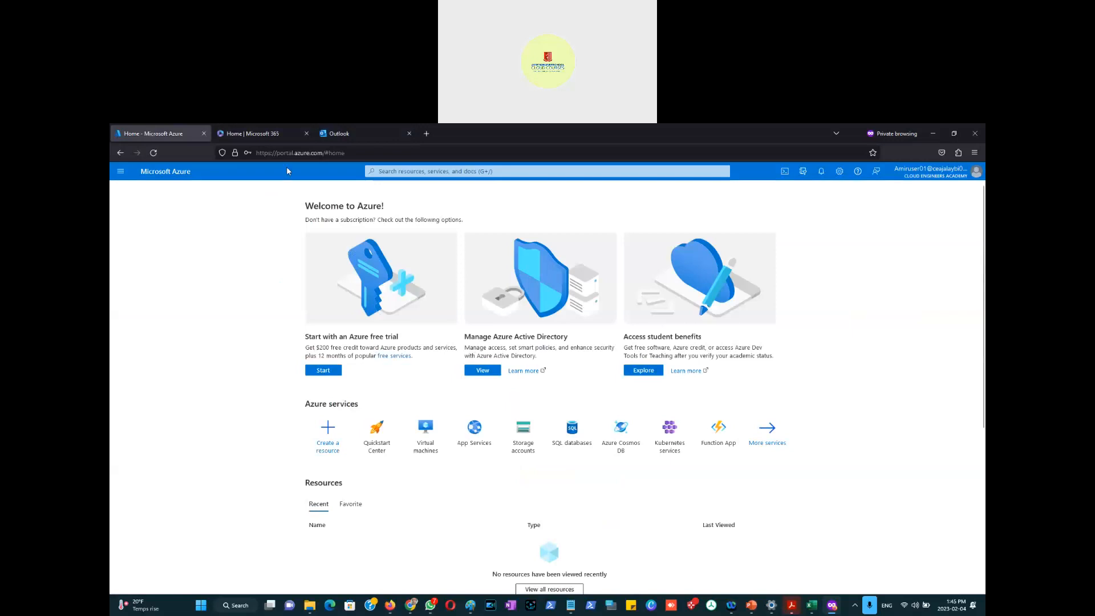
left_click(328, 135)
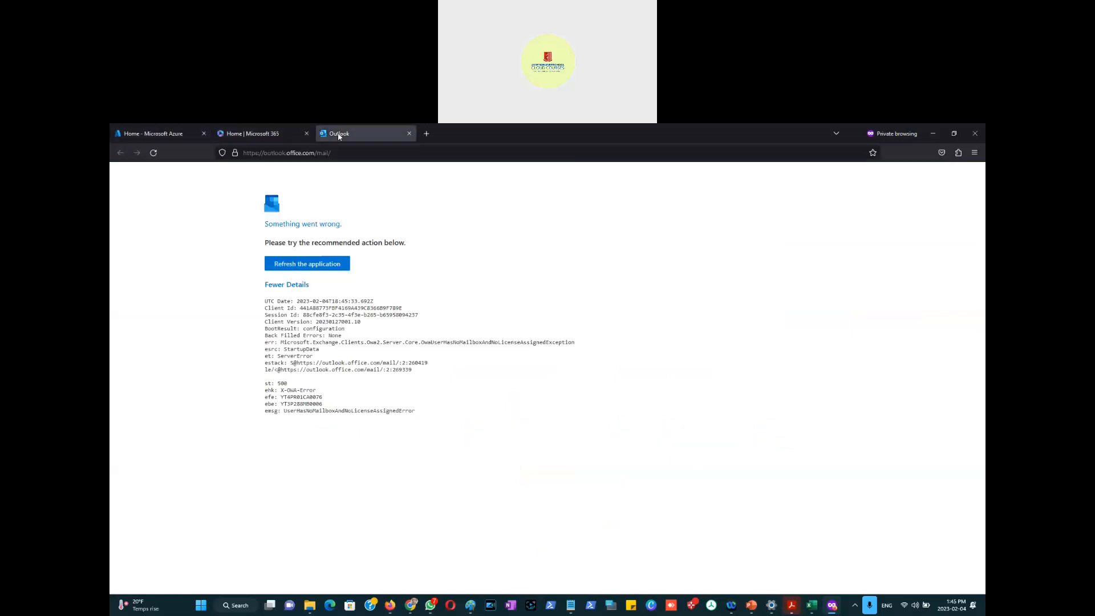
left_click(323, 268)
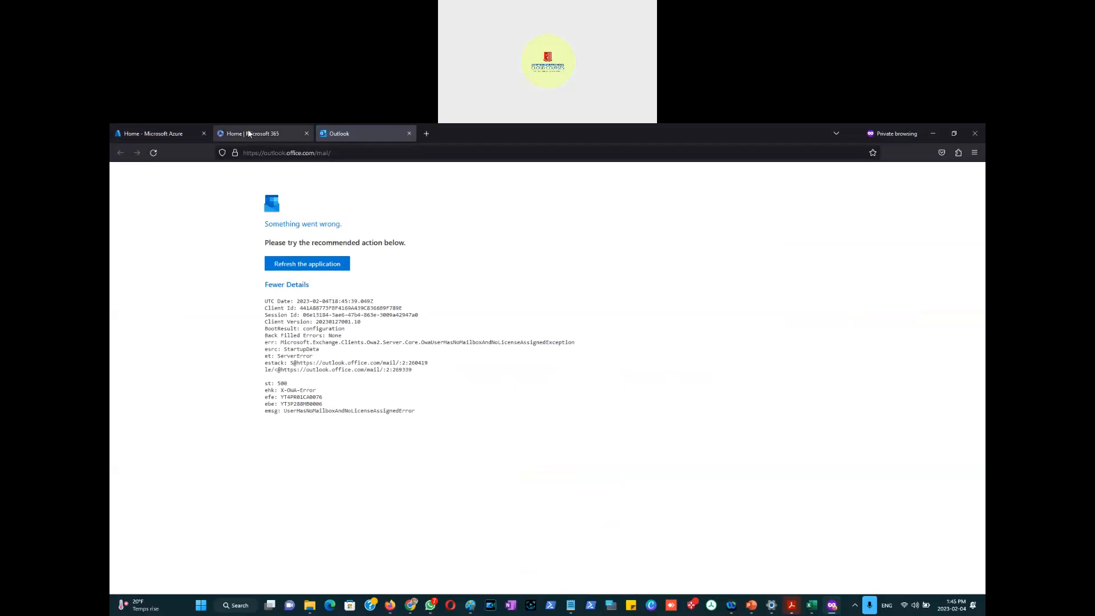
Step: Open Outlook again from the Microsoft 365 home page, retry loading the mailbox, and highlight the error details
left_click(248, 133)
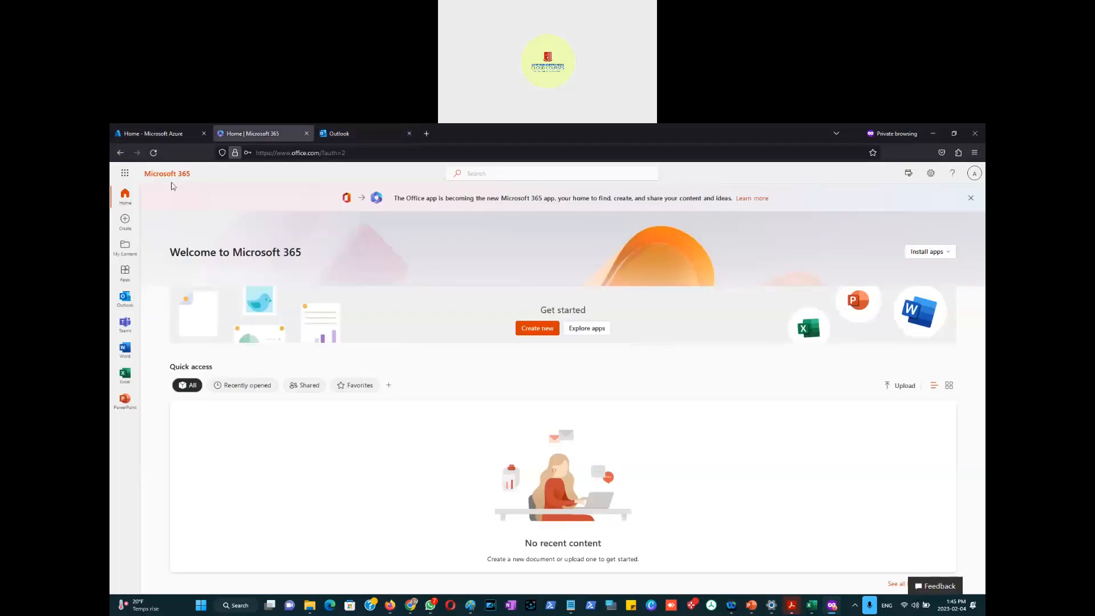
left_click(125, 301)
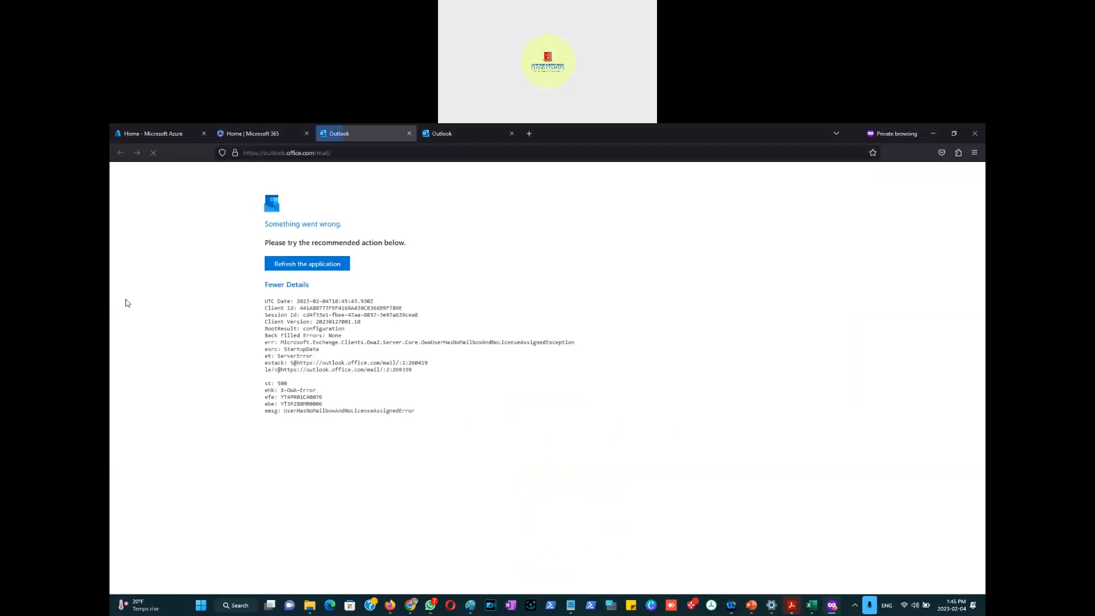
left_click(316, 268)
triple_click(422, 345)
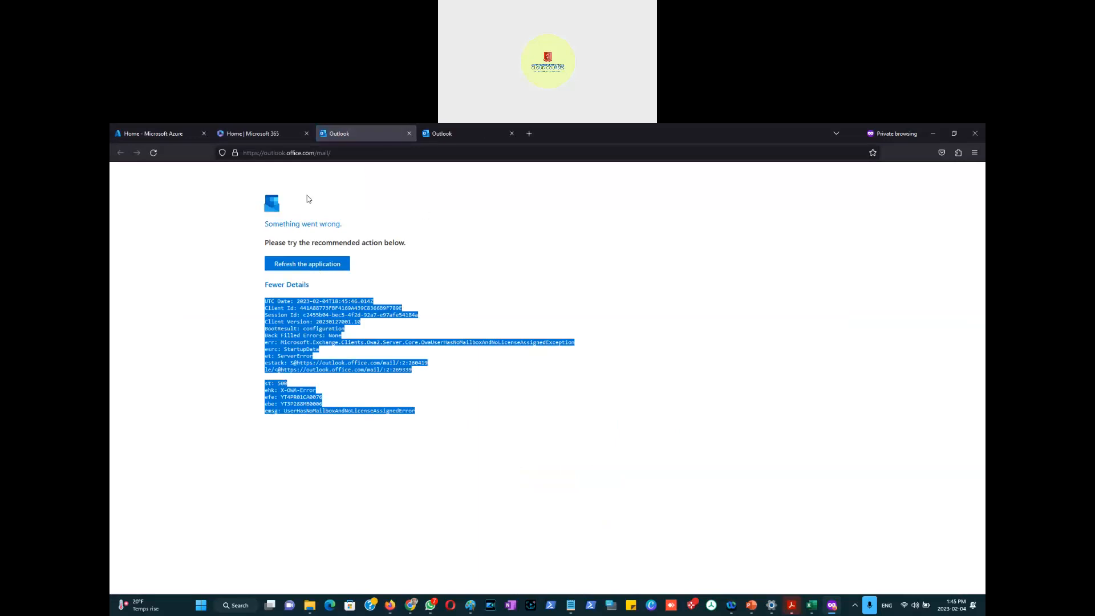
Step: Check the account signed in to Microsoft 365 and open that user's profile in the administrator's Microsoft Entra admin center
left_click(237, 138)
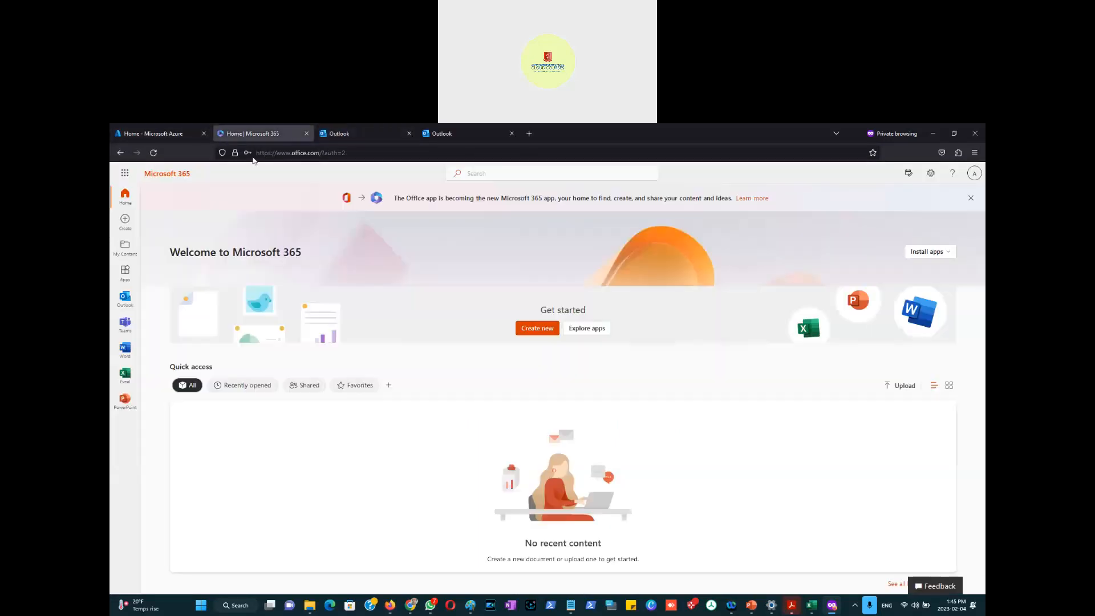
left_click(976, 177)
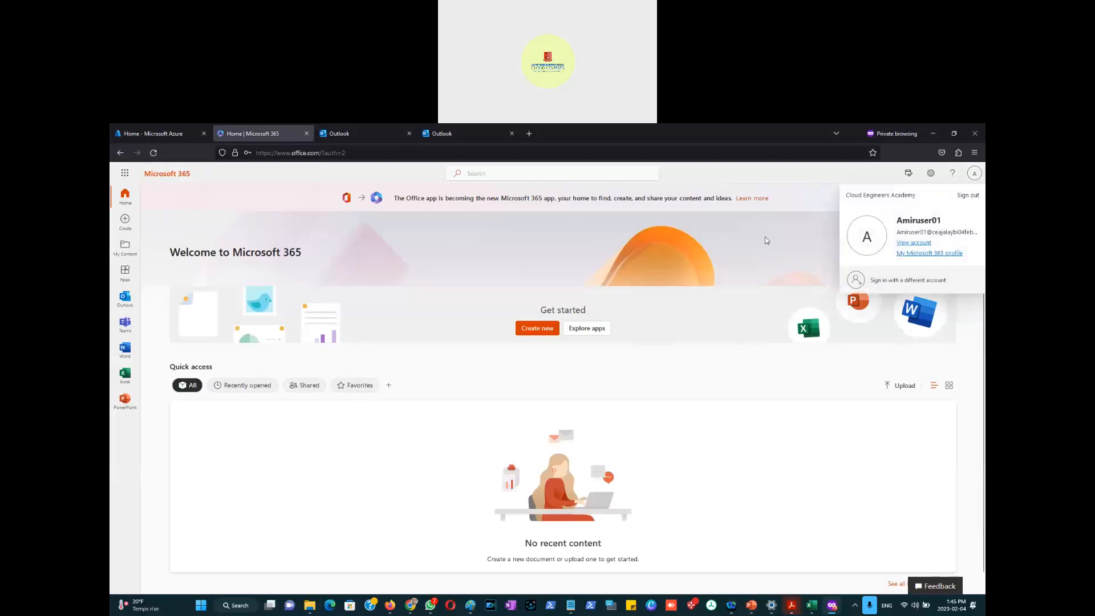
key("alt+Tab")
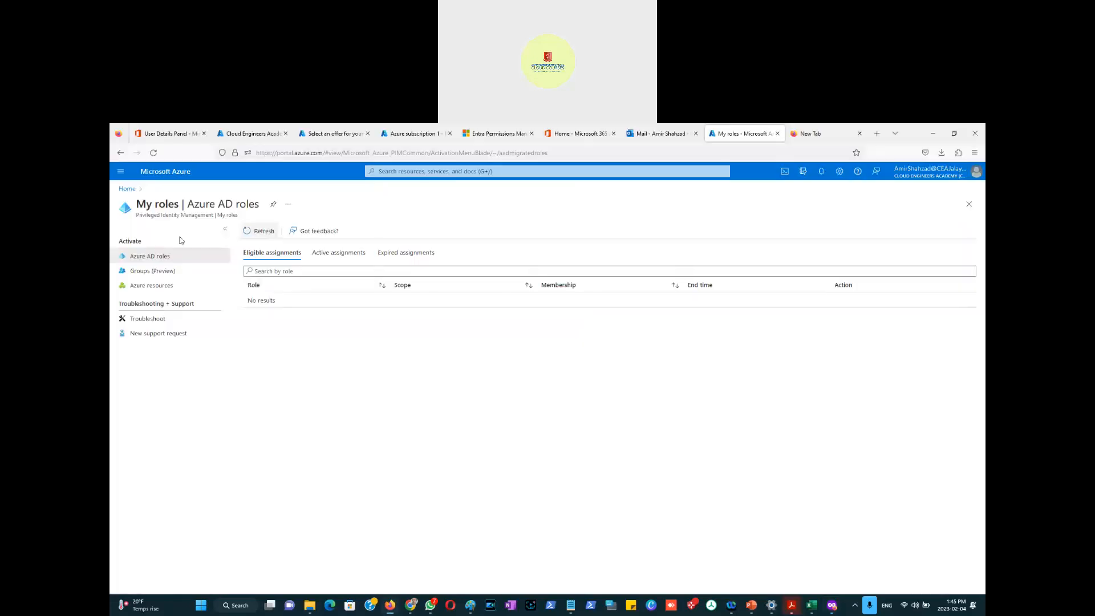
left_click(240, 135)
left_click(188, 257)
left_click(169, 282)
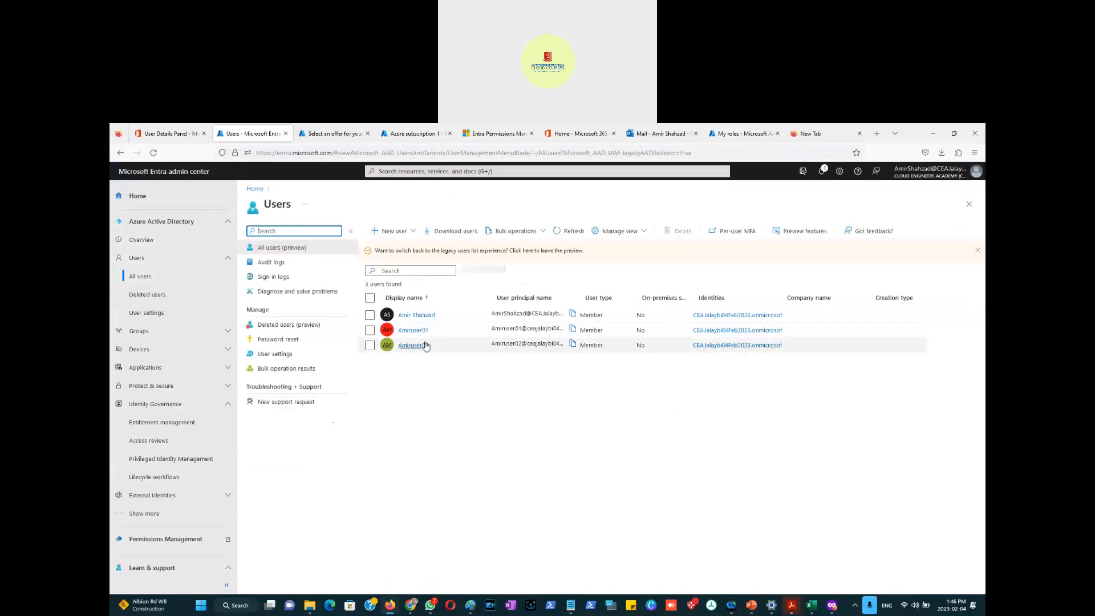
left_click(415, 330)
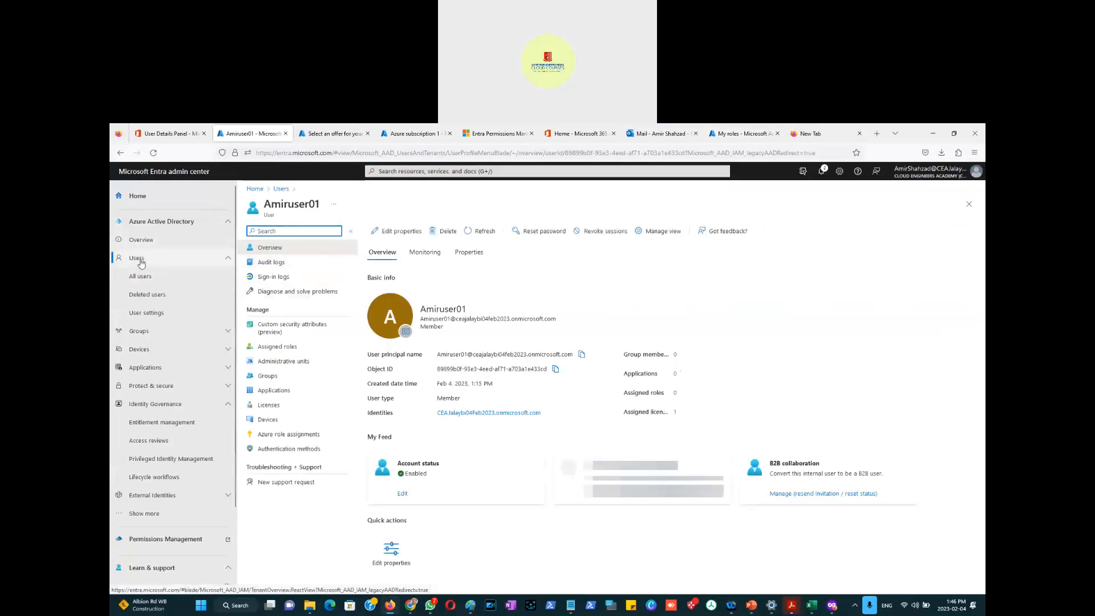
Step: Open the test user's licenses in the Microsoft 365 admin center and save them with Office 365 E5 selected
left_click(167, 136)
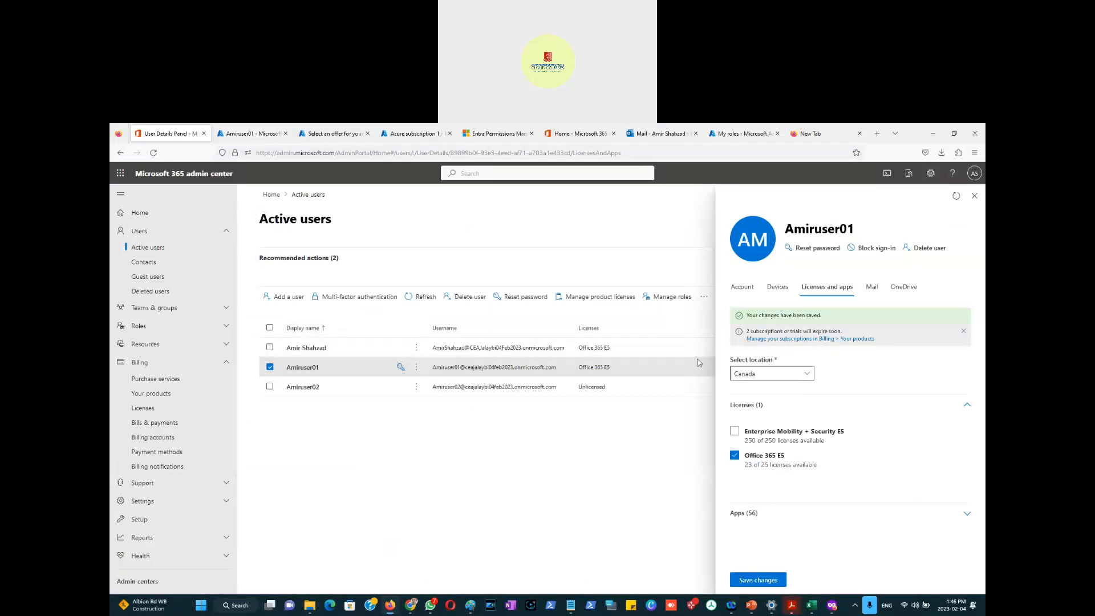
left_click(312, 368)
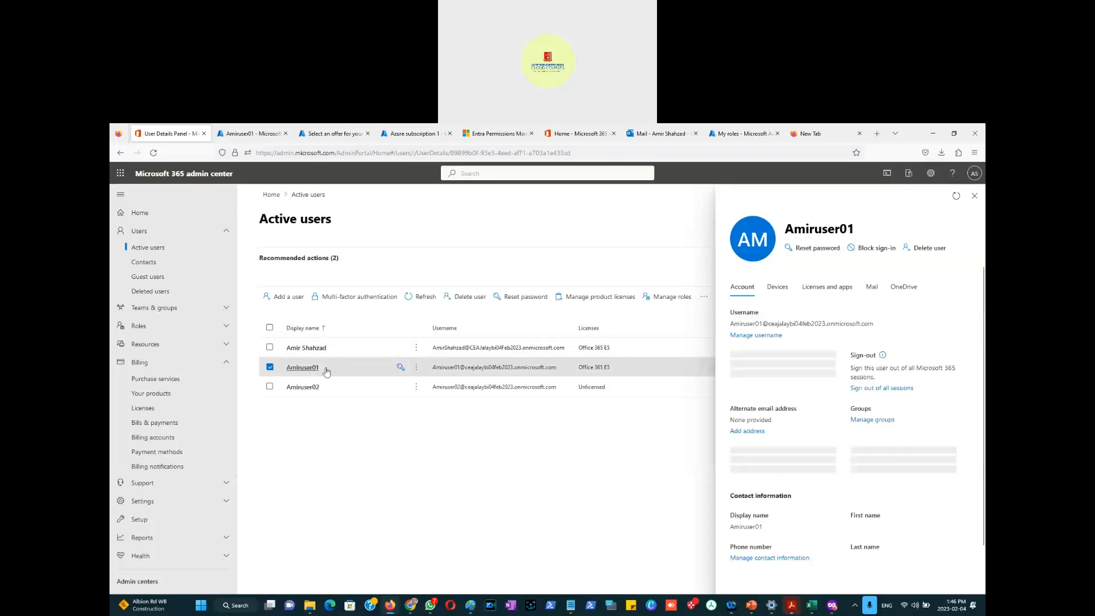
left_click(821, 290)
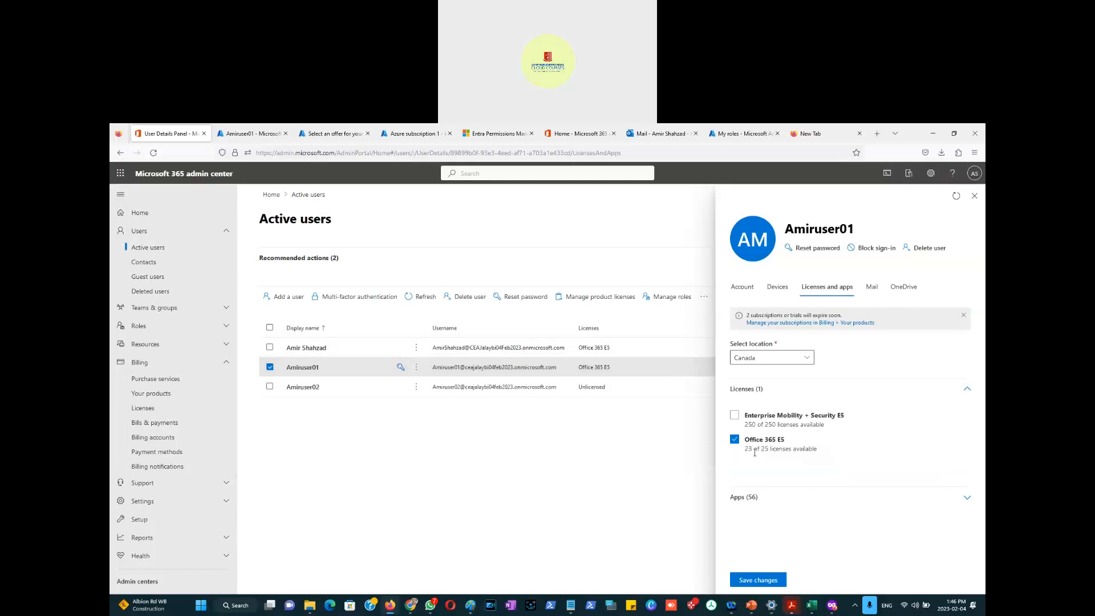
left_click(751, 582)
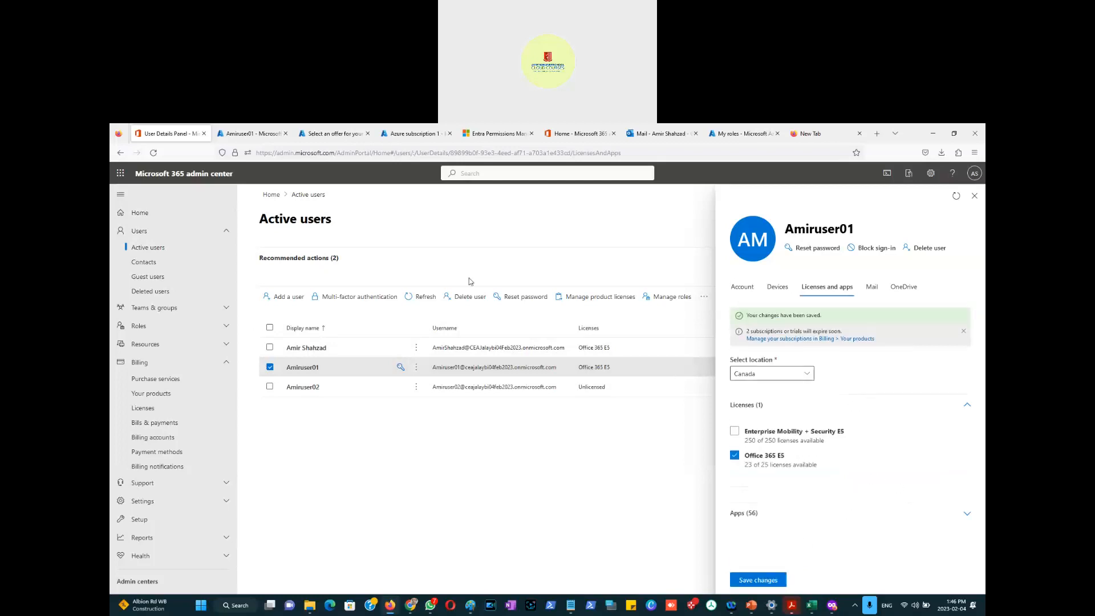
Step: Return to the test user's private browser window, reload both Outlook pages, and close them
key("alt+Tab")
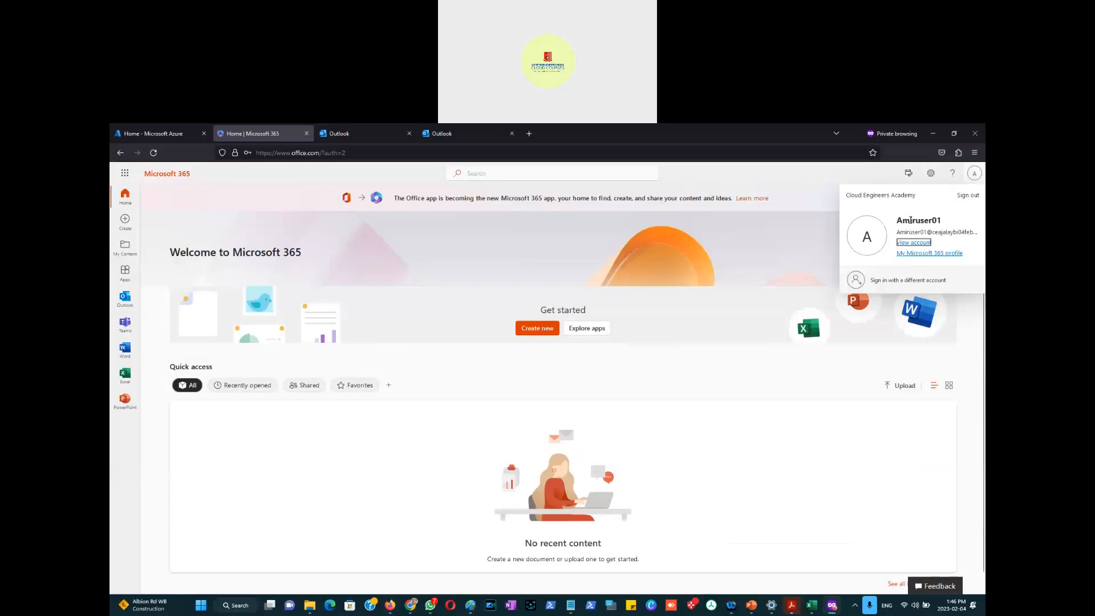
left_click(739, 179)
left_click(350, 136)
left_click(154, 152)
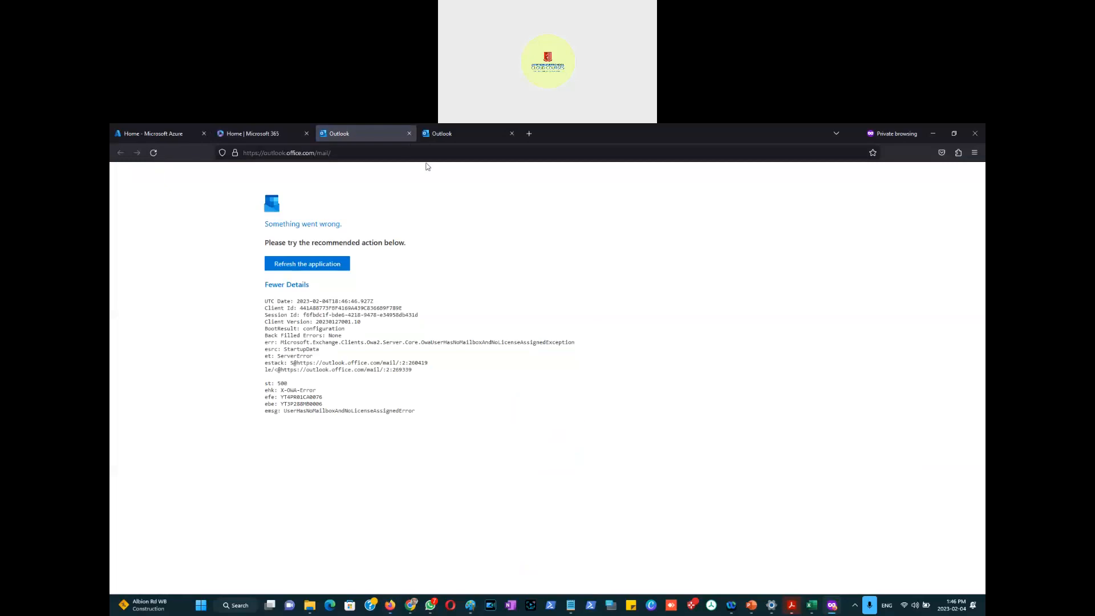
left_click(409, 136)
left_click(154, 152)
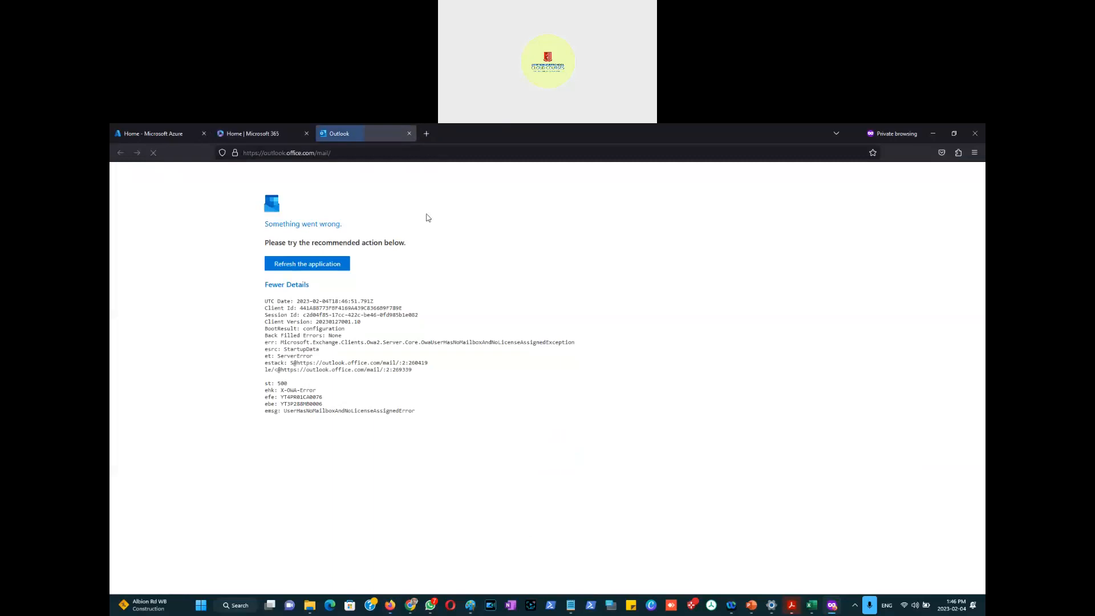
left_click(409, 133)
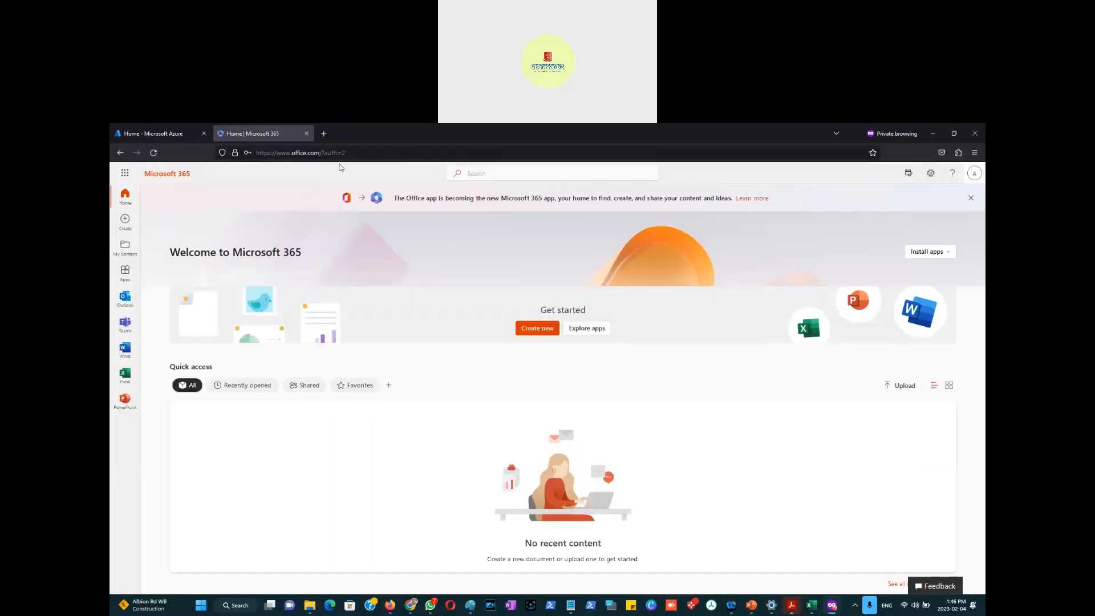
Step: Create a blank Word document from Microsoft 365 and dismiss the privacy option notice
left_click(125, 350)
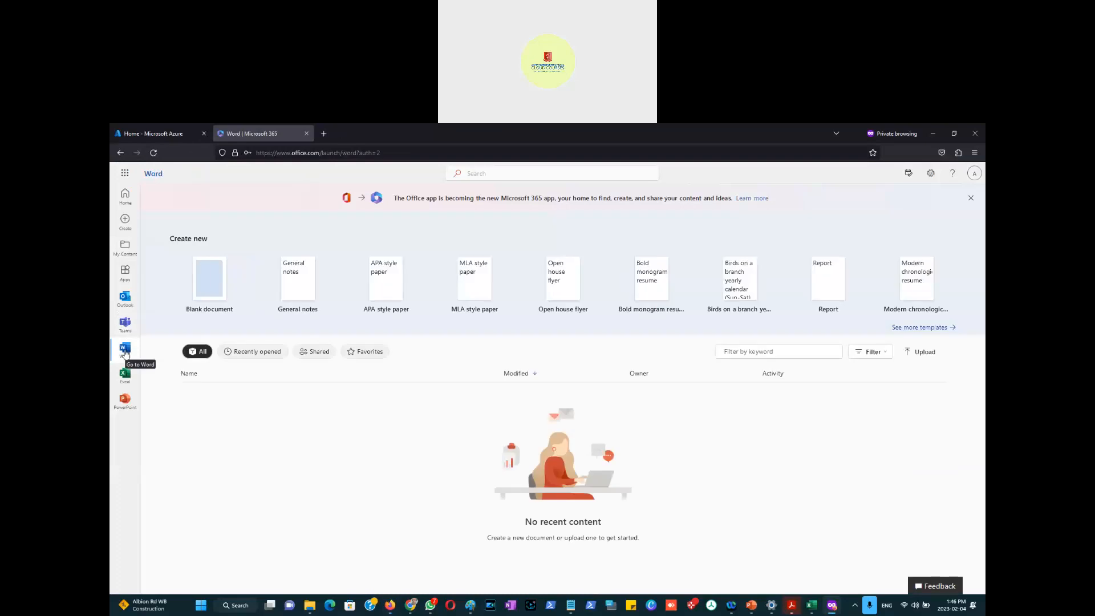
left_click(204, 282)
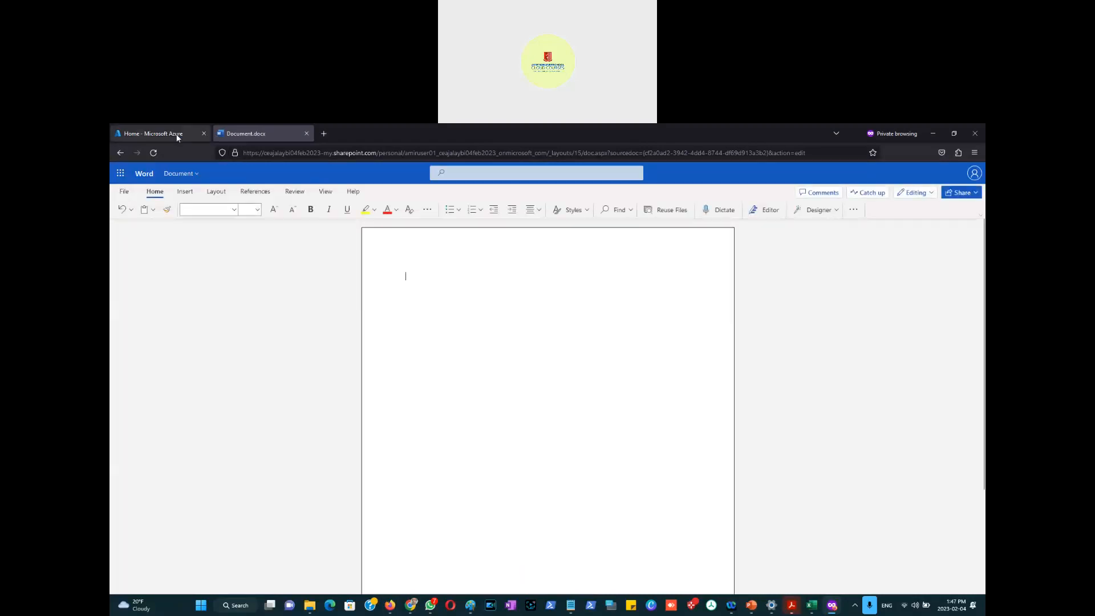
left_click(177, 135)
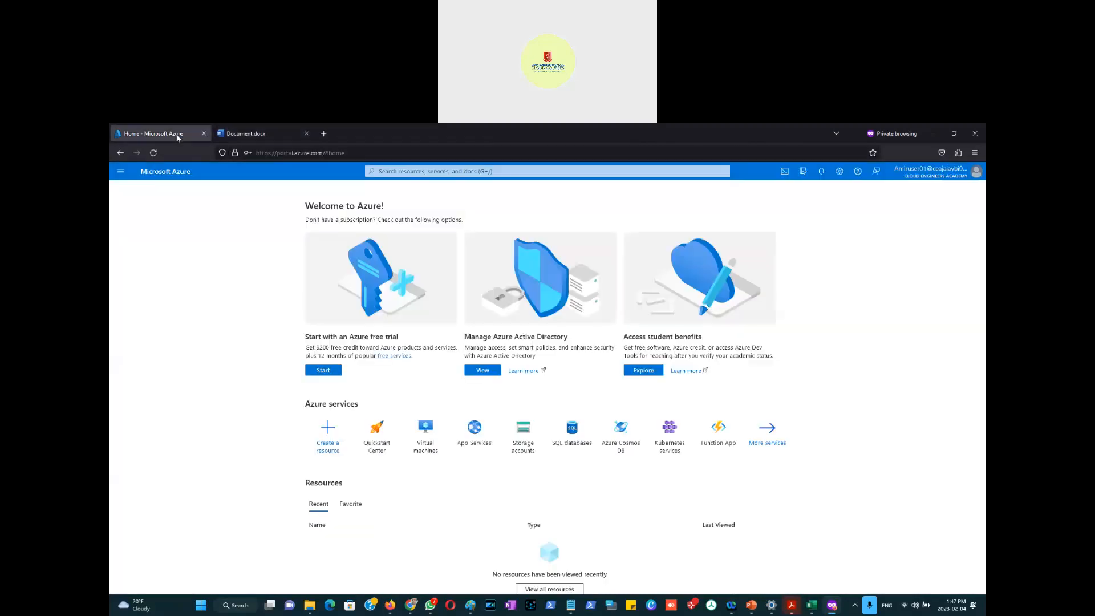
left_click(251, 134)
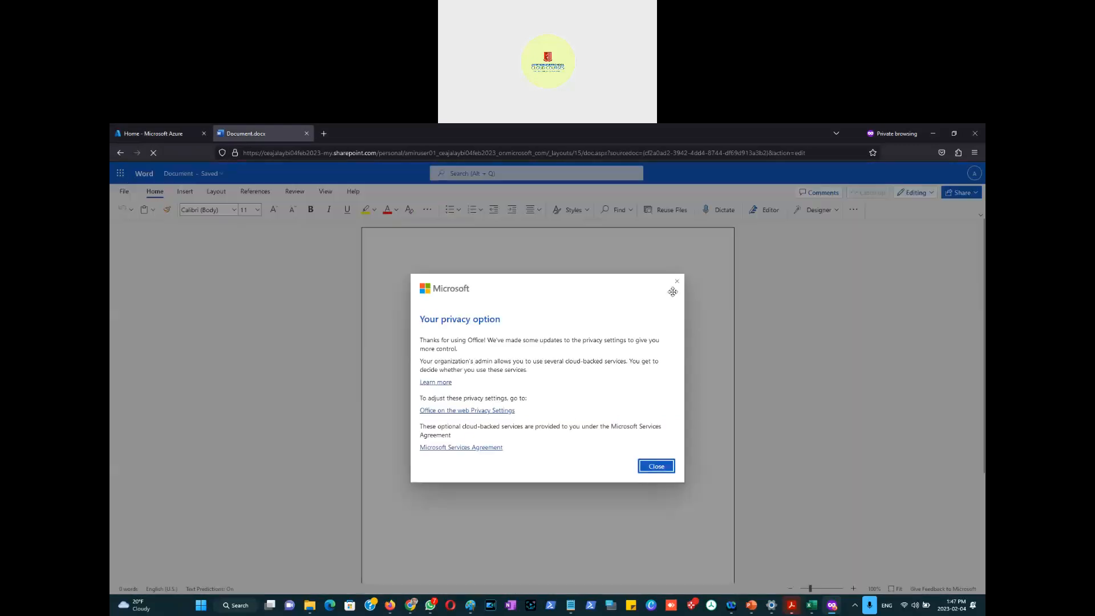
left_click(677, 282)
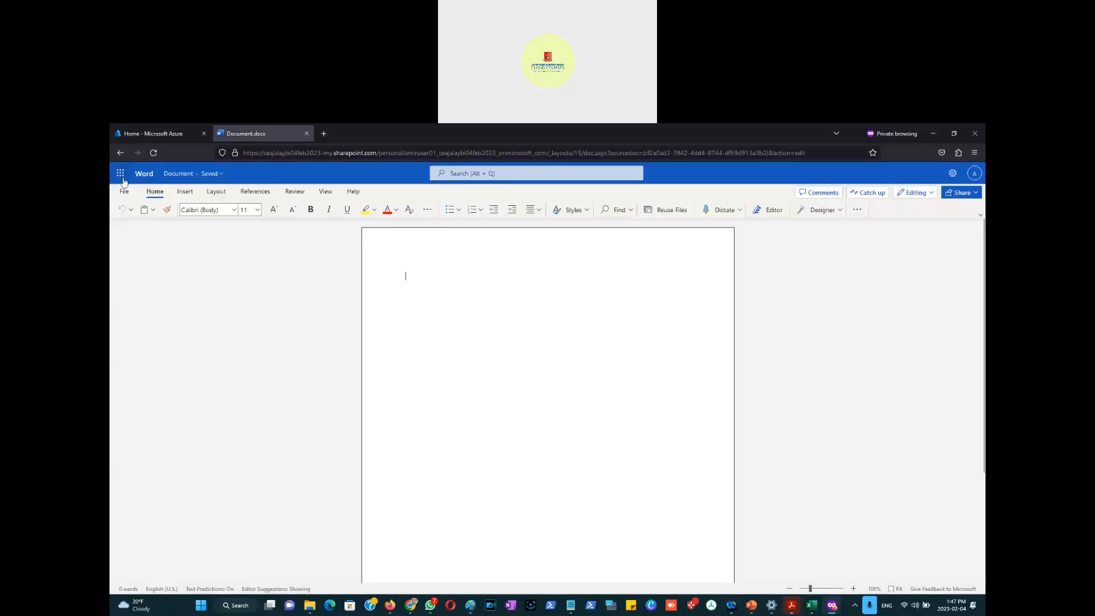
Step: Launch Outlook from the Word document's app launcher and refresh the mailbox page
left_click(120, 173)
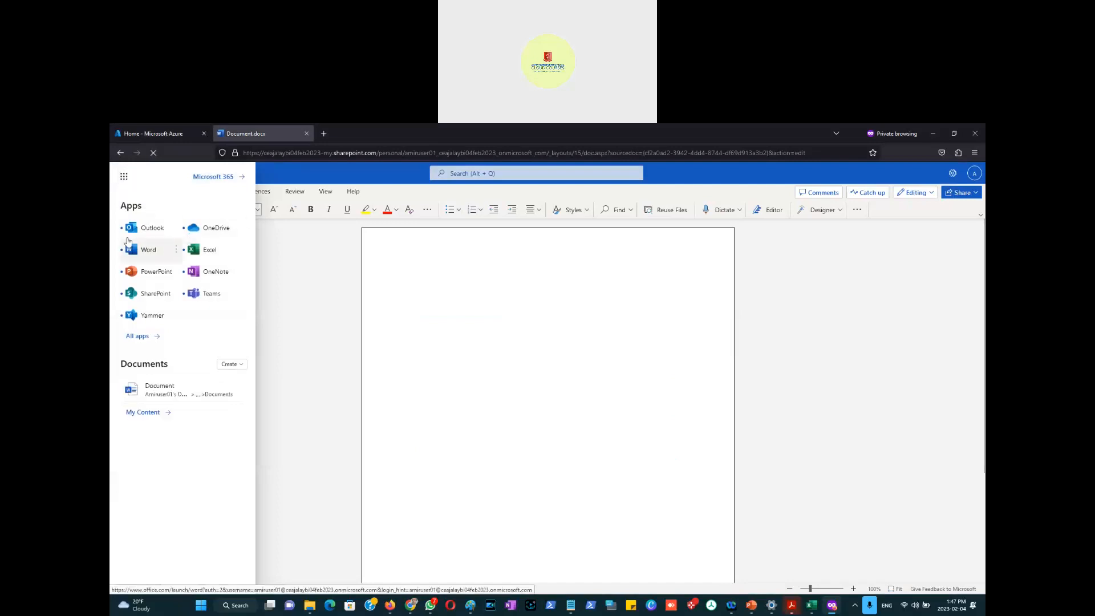
left_click(144, 232)
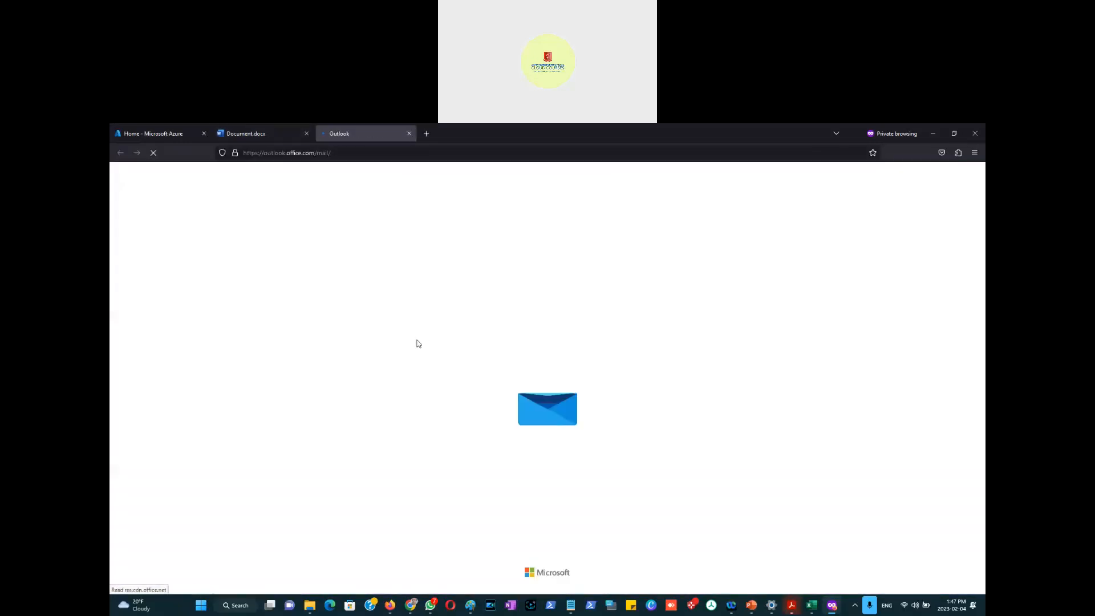
left_click(317, 272)
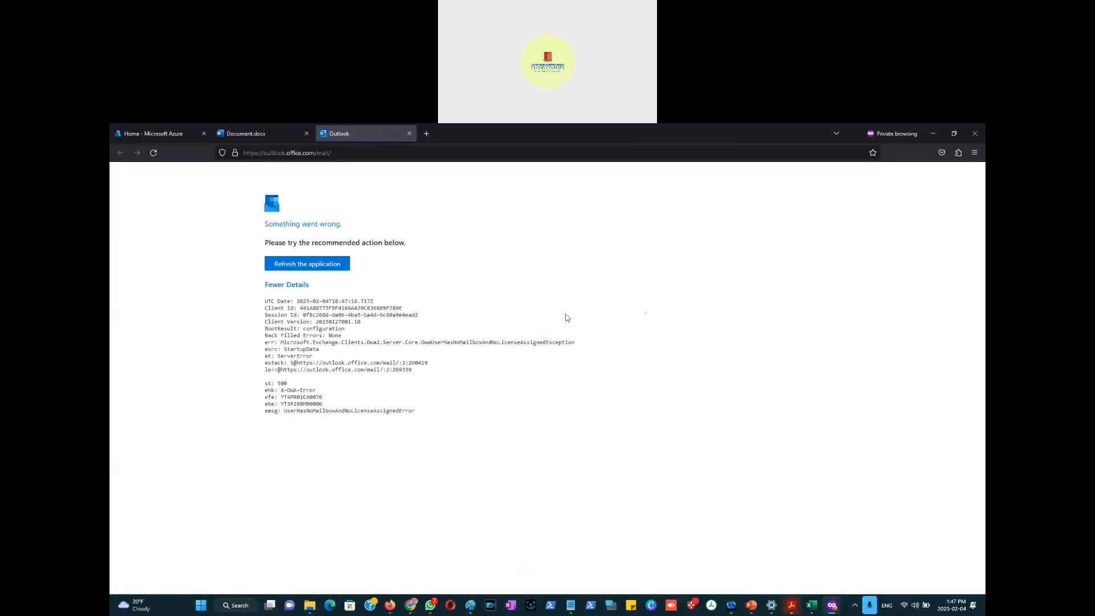
left_click(313, 267)
Step: Go back from the document to the Word start page and keep refreshing the Outlook mailbox
left_click(250, 135)
left_click(121, 154)
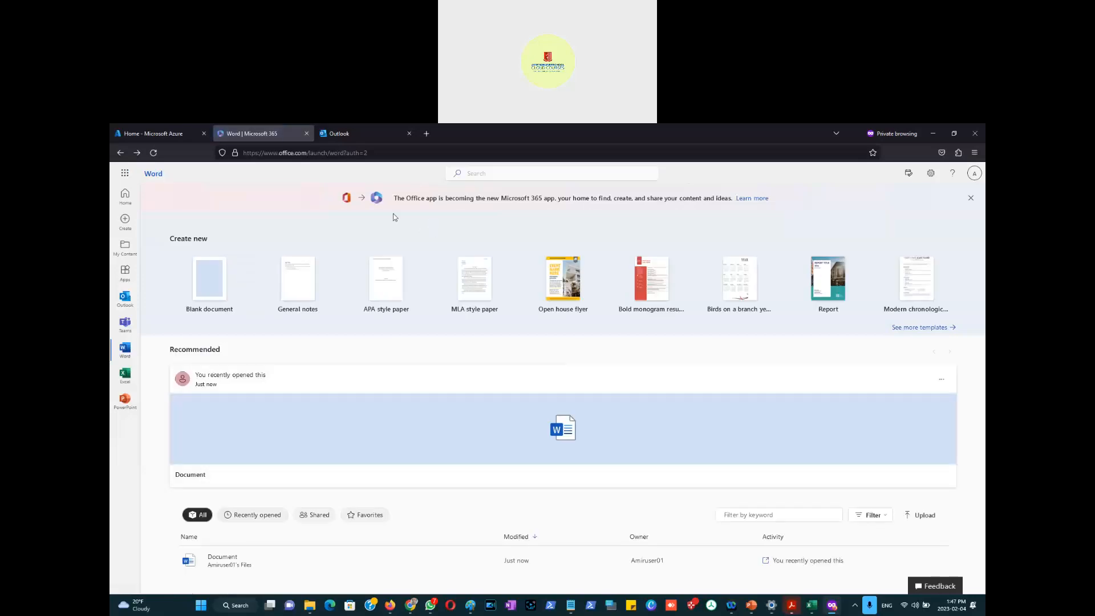
left_click(338, 134)
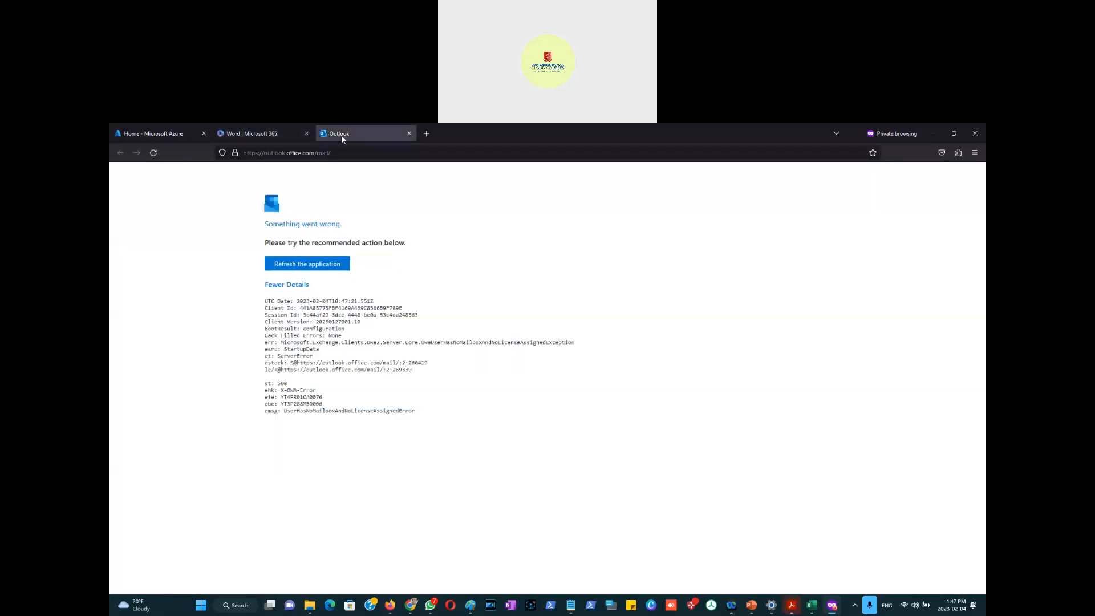
left_click(324, 267)
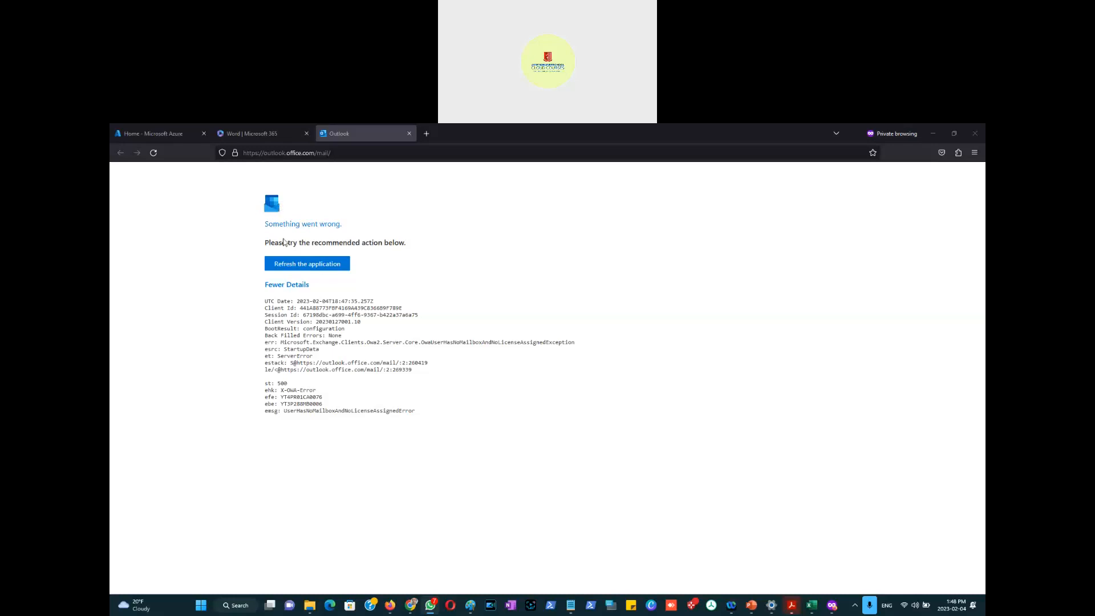
left_click(317, 268)
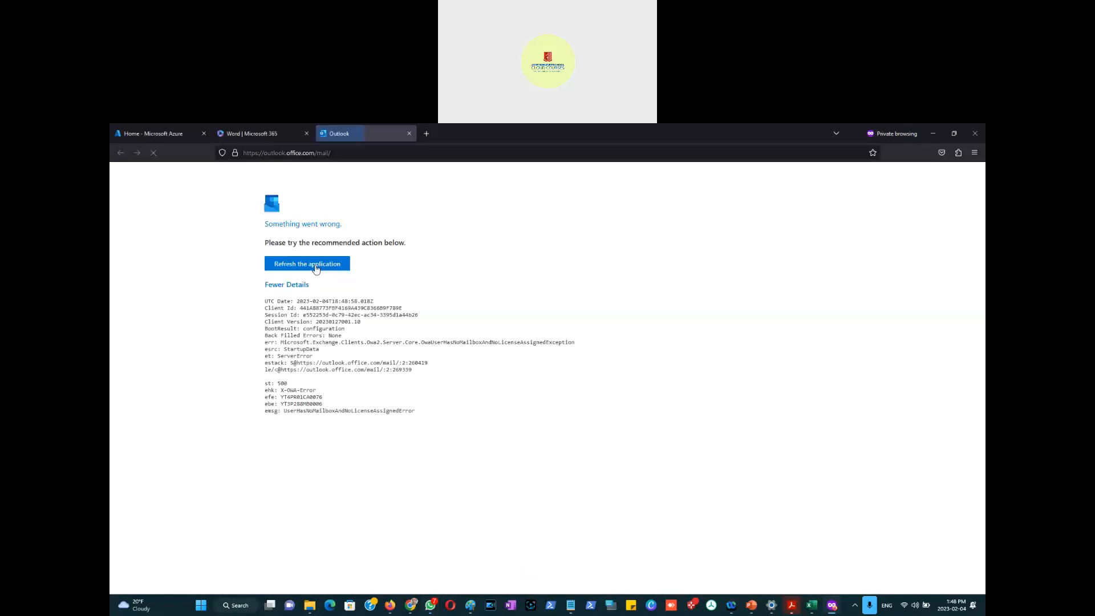
left_click(317, 269)
left_click(317, 269)
left_click(317, 268)
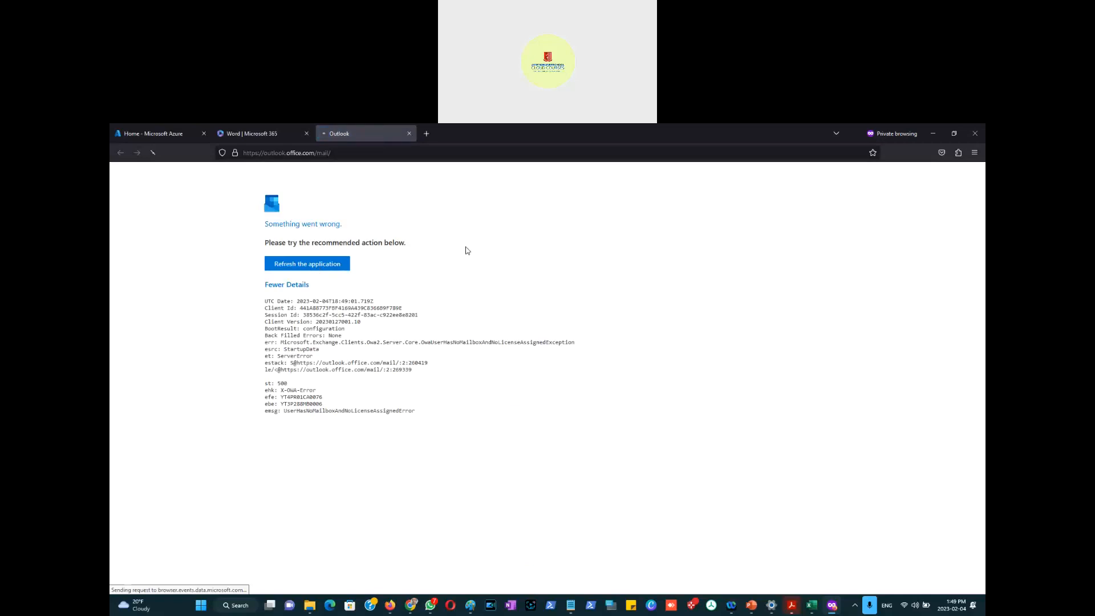
Step: Look over the test user's Word and Azure pages and return to the user's license details in the Microsoft 365 admin center
left_click(247, 136)
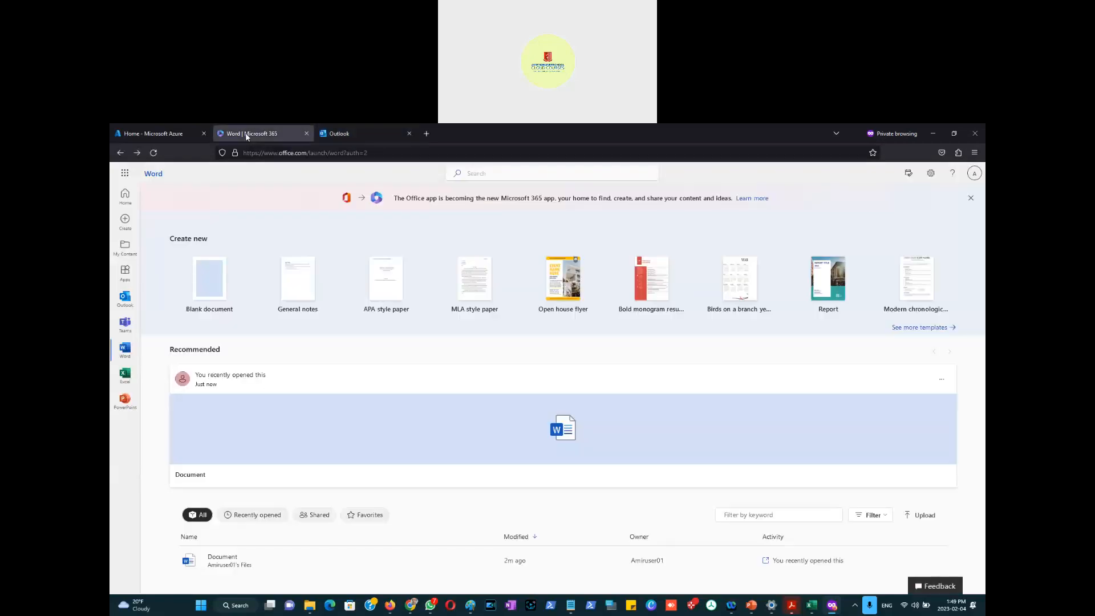
left_click(165, 135)
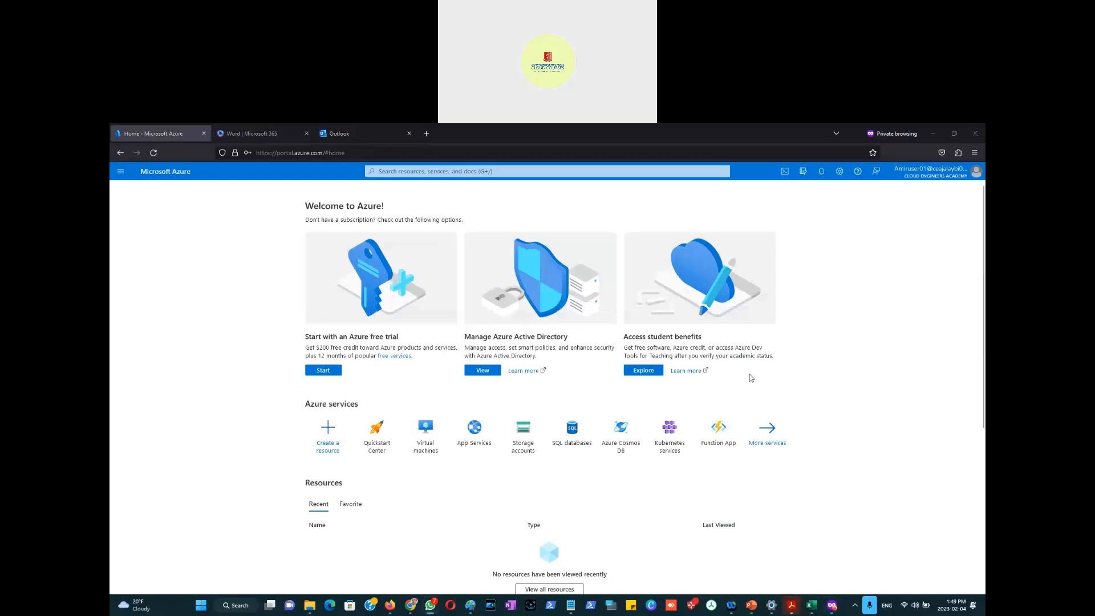
key("alt+Tab")
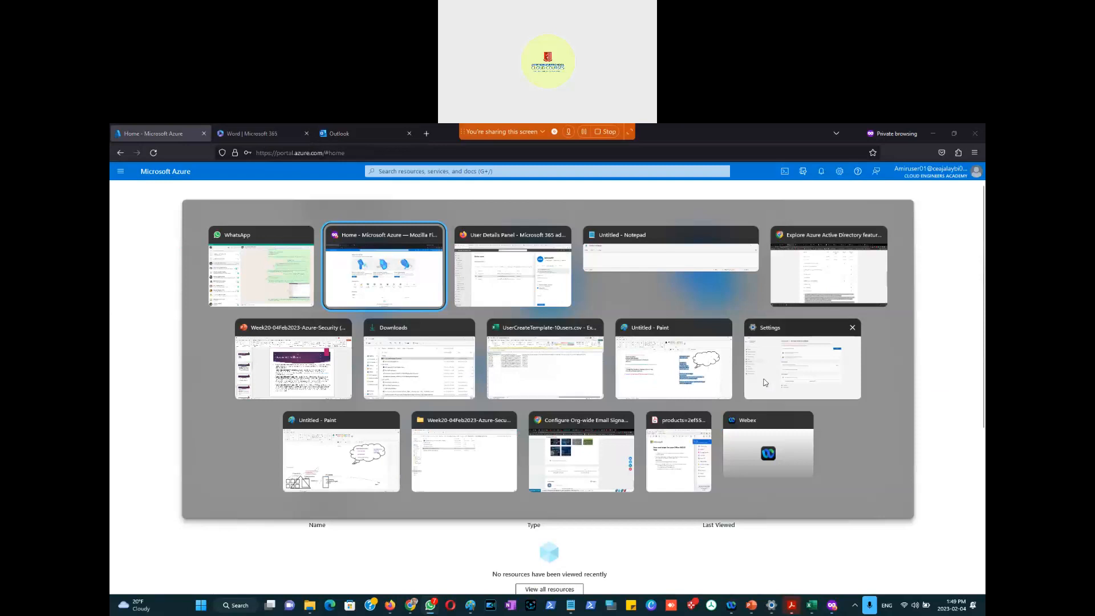
key("alt+Tab")
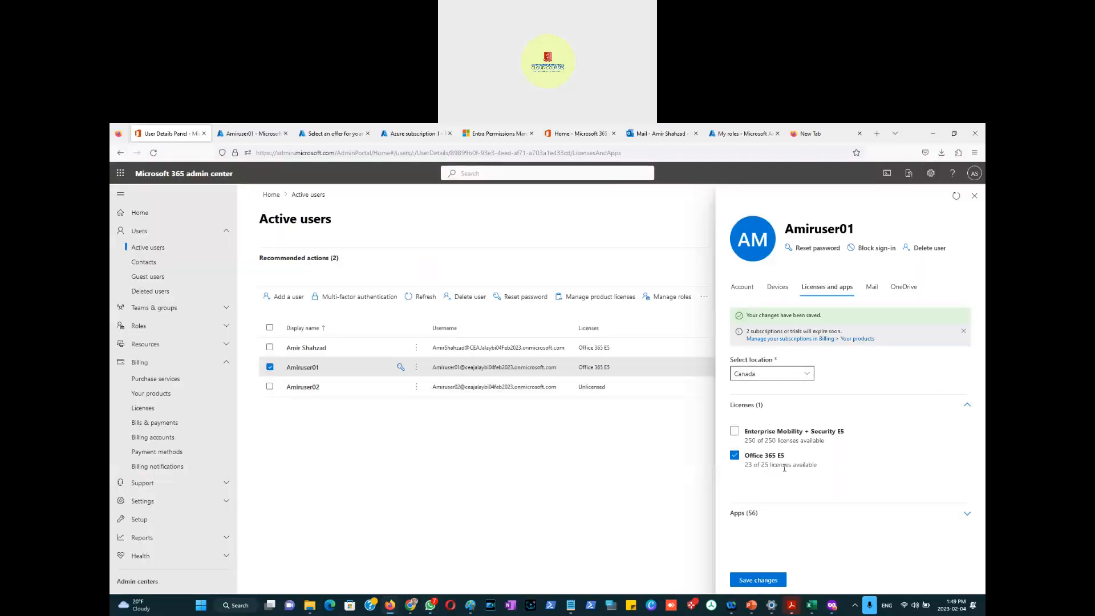
Step: Expand the test user's Apps list and examine the Office 365 E5 apps, including Exchange Online (Plan 2)
left_click(967, 515)
scroll(899, 475, "down", 5)
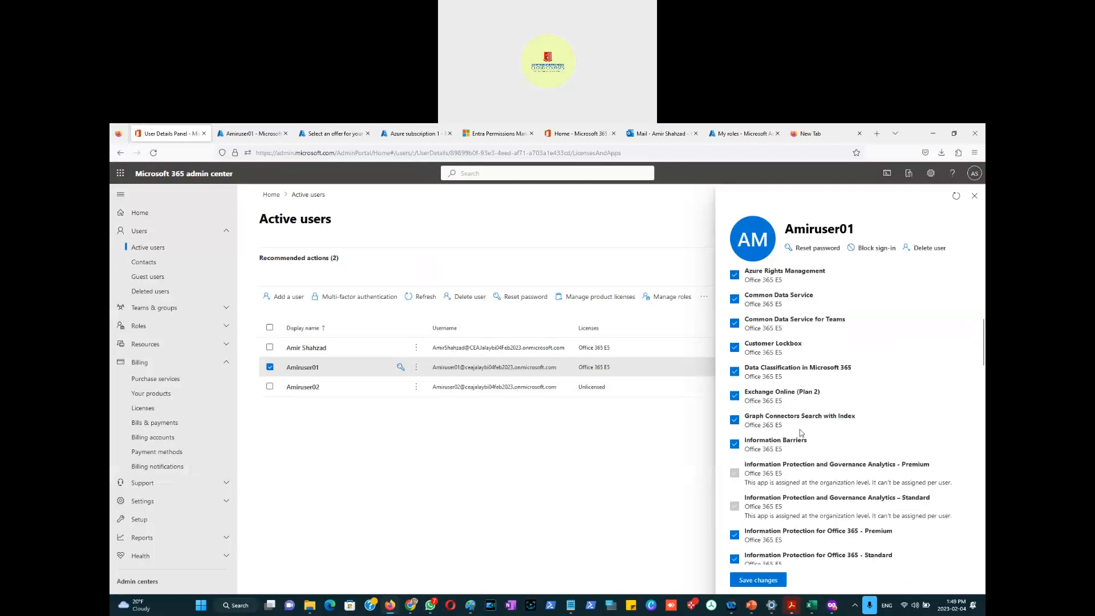
scroll(802, 432, "down", 2)
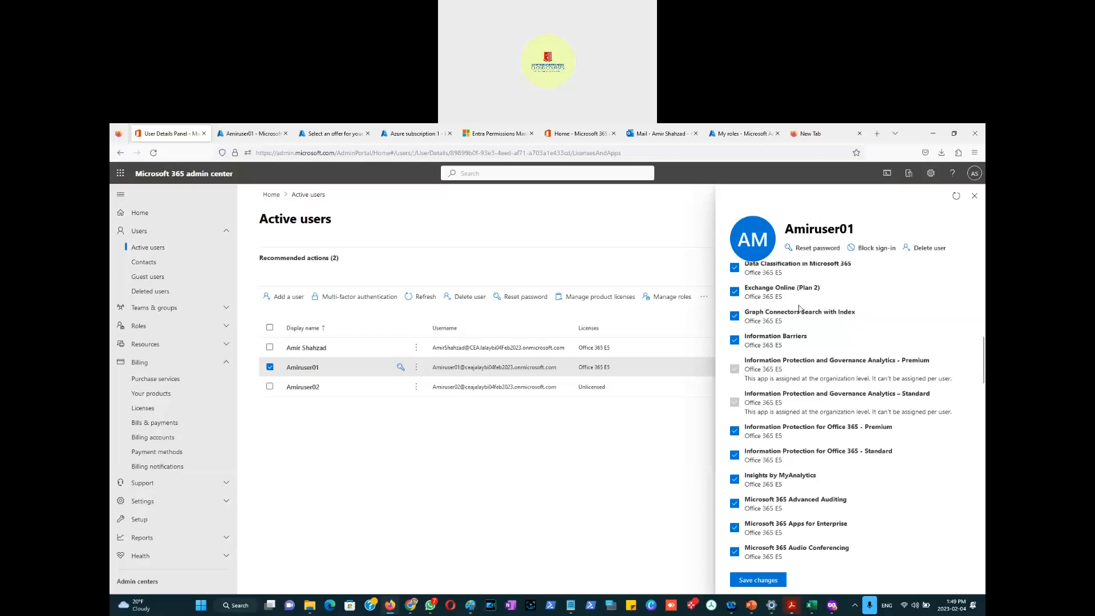
Step: Switch to the test user's private browser window, close the old Outlook page and relaunch Outlook from the Word start page
key("alt+Tab")
key("Tab")
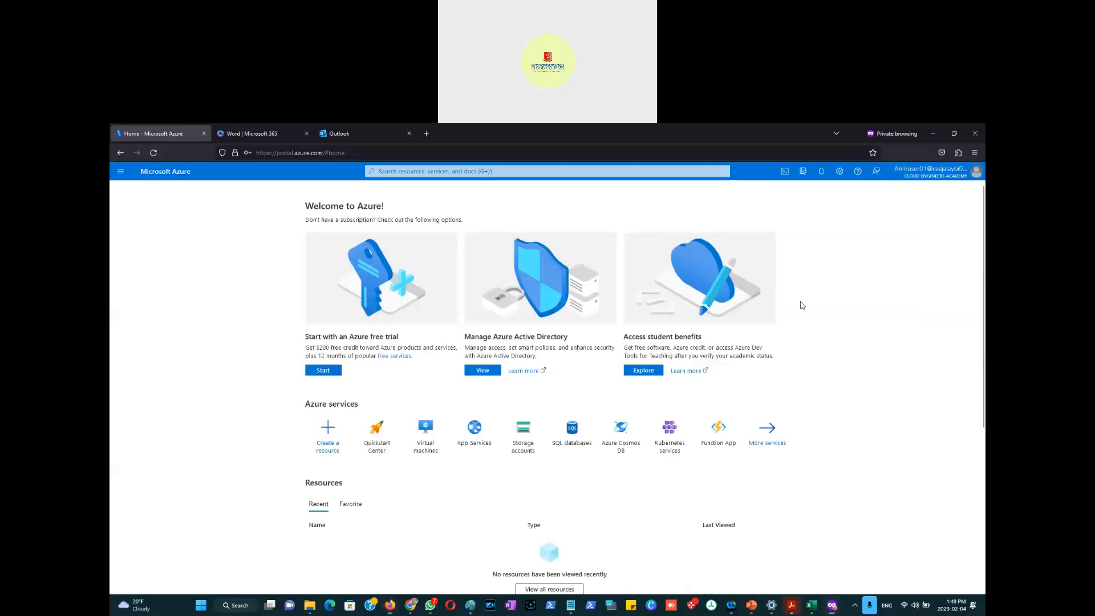
left_click(325, 135)
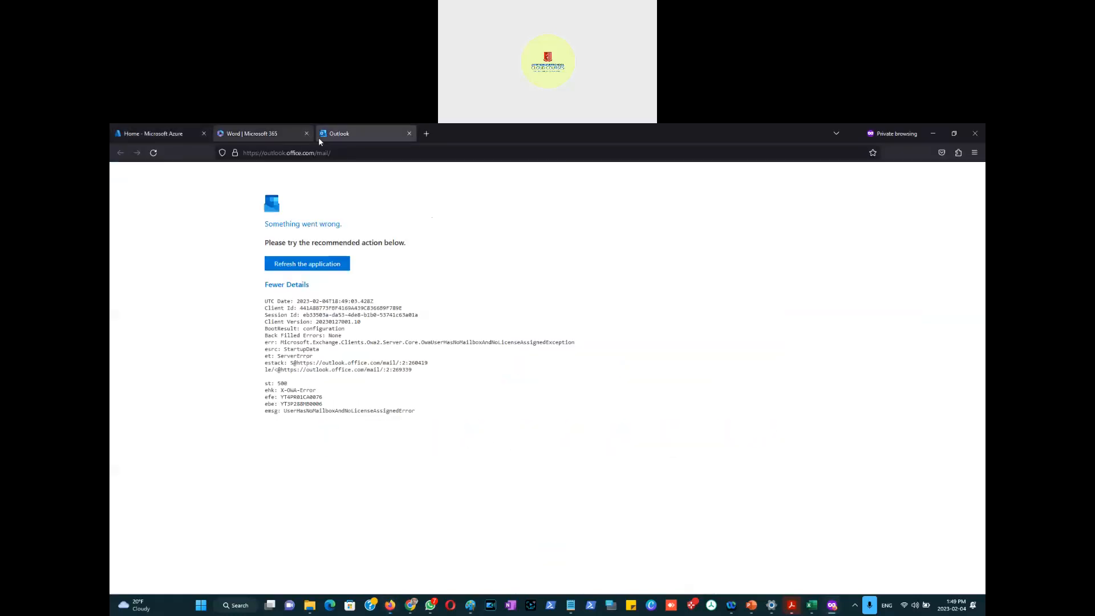
left_click(409, 135)
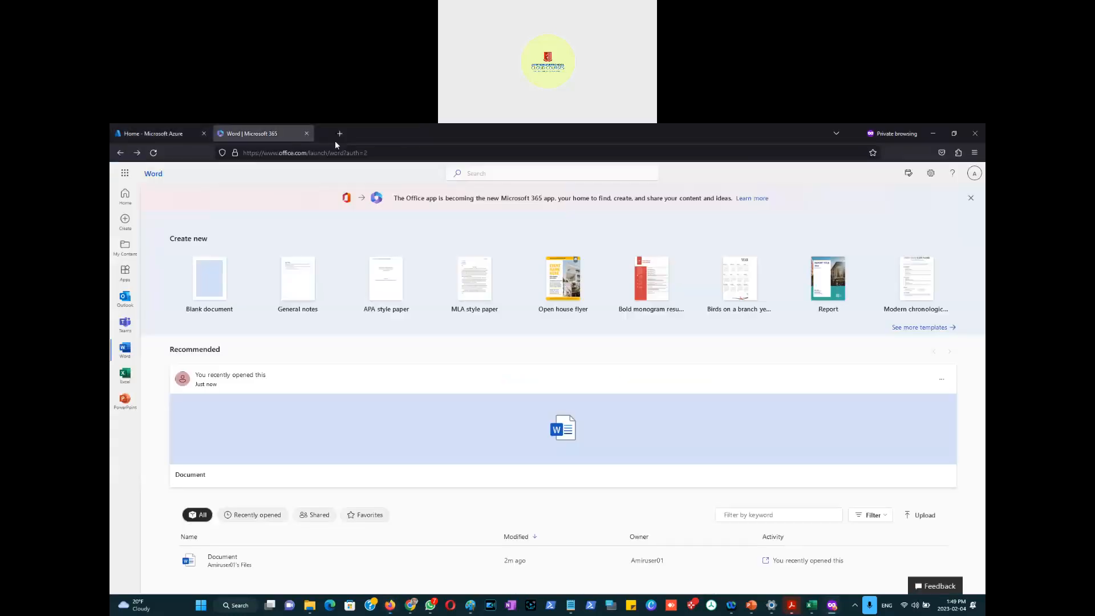
left_click(125, 296)
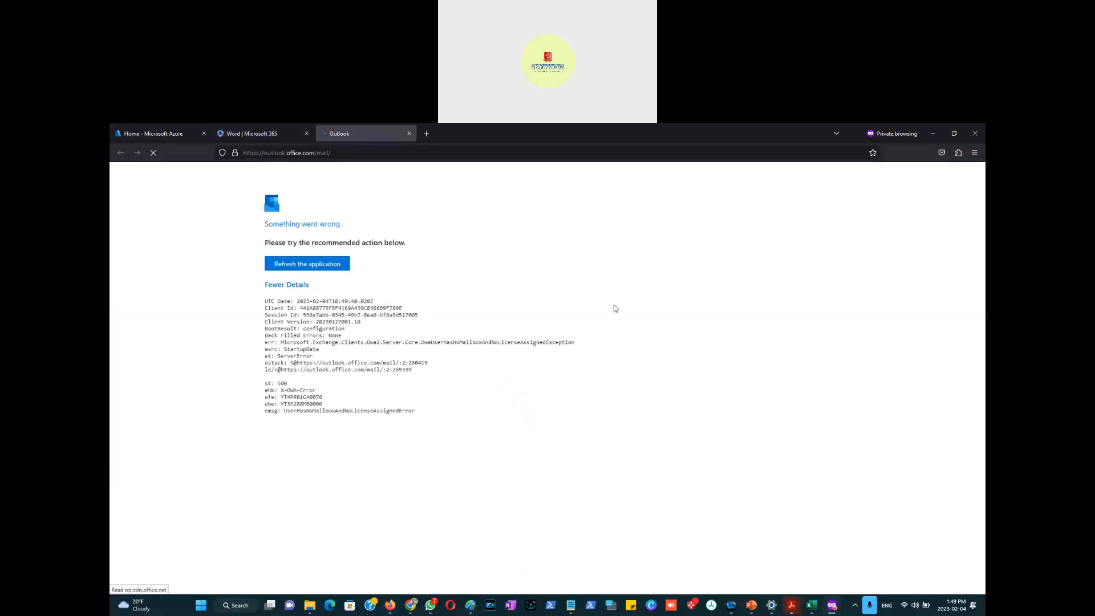
Step: Check the Outlook error details, launch Outlook once more from the Word start page, and close both Outlook pages
left_click(280, 286)
left_click(280, 285)
left_click(265, 134)
left_click(126, 297)
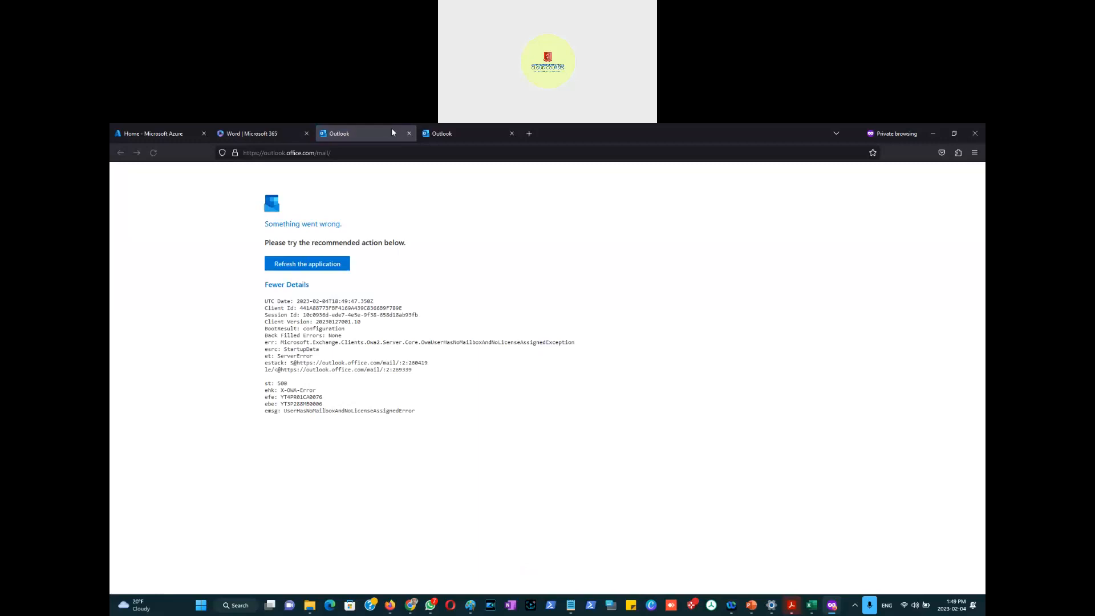
left_click(409, 133)
left_click(406, 134)
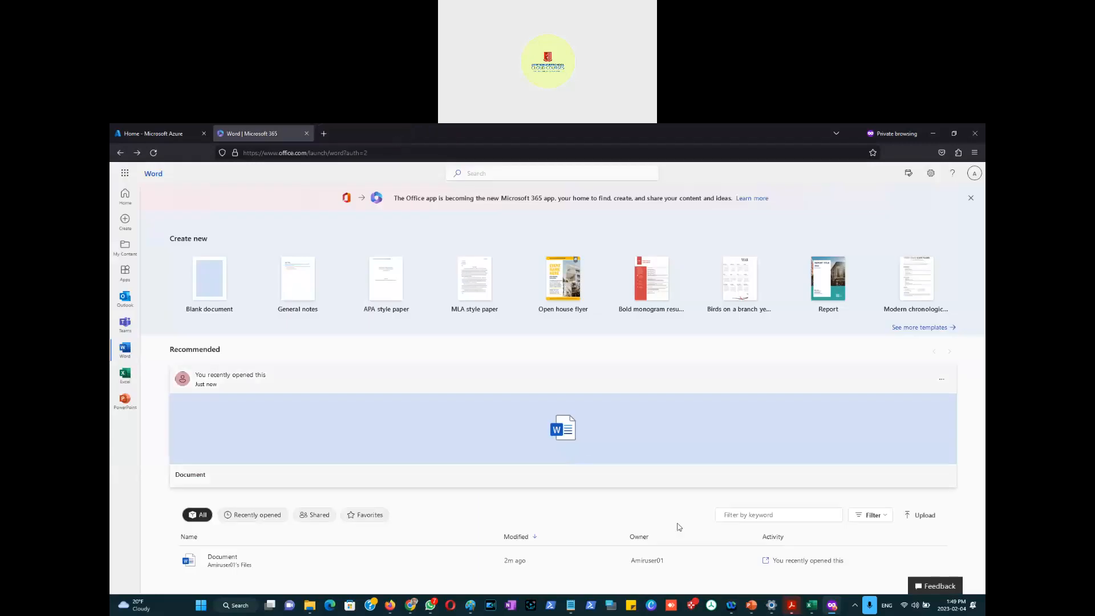
Step: Switch to the Azure-Security presentation in PowerPoint, select the Azure AD Editions slide and look at the slides following it
left_click(752, 606)
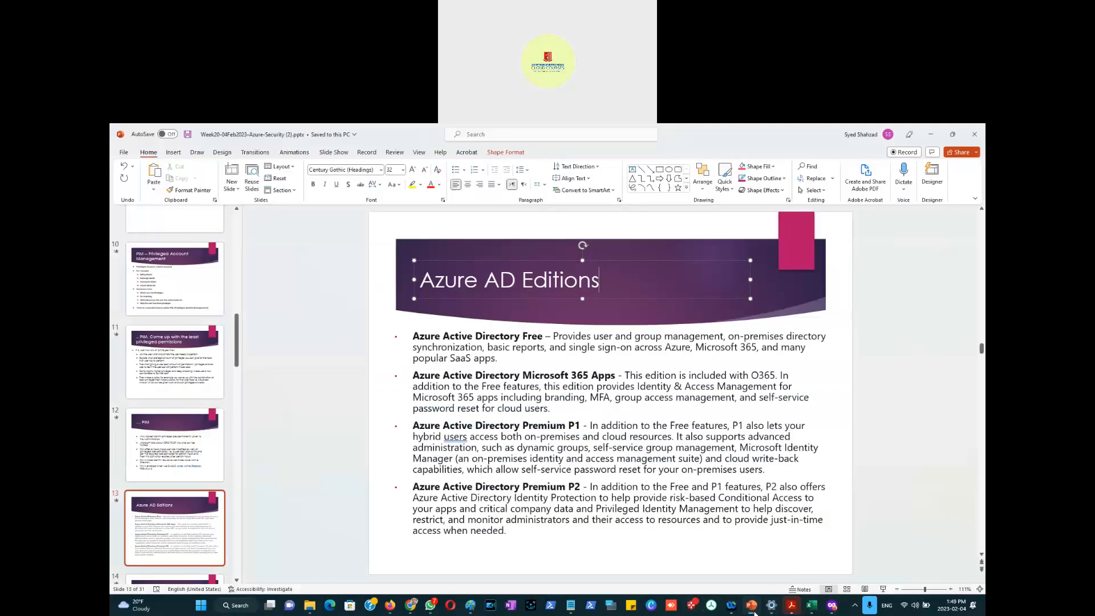
left_click(189, 529)
scroll(188, 531, "down", 3)
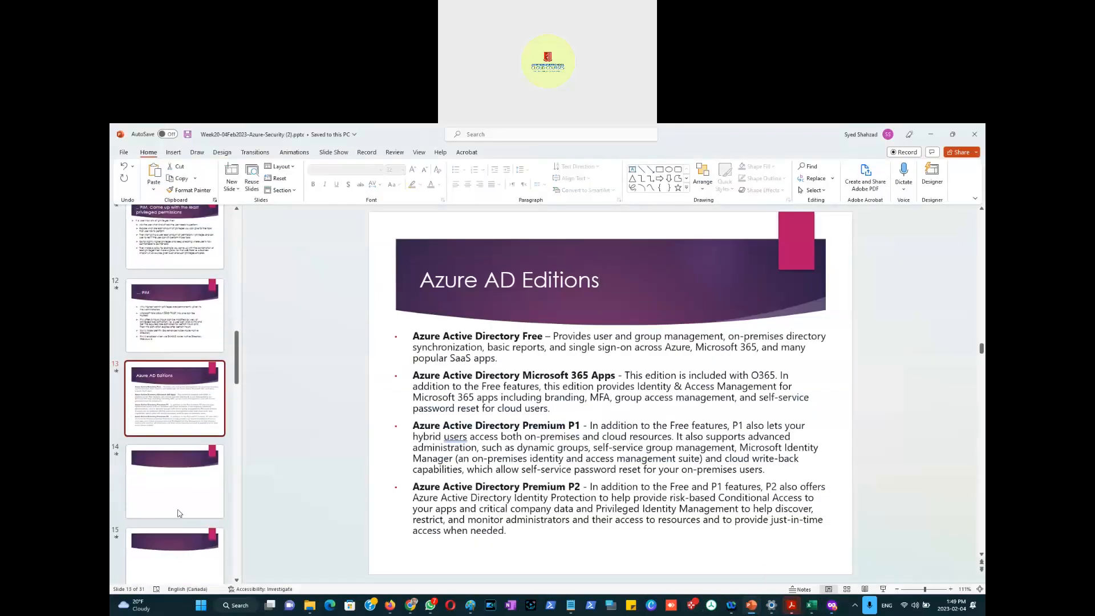